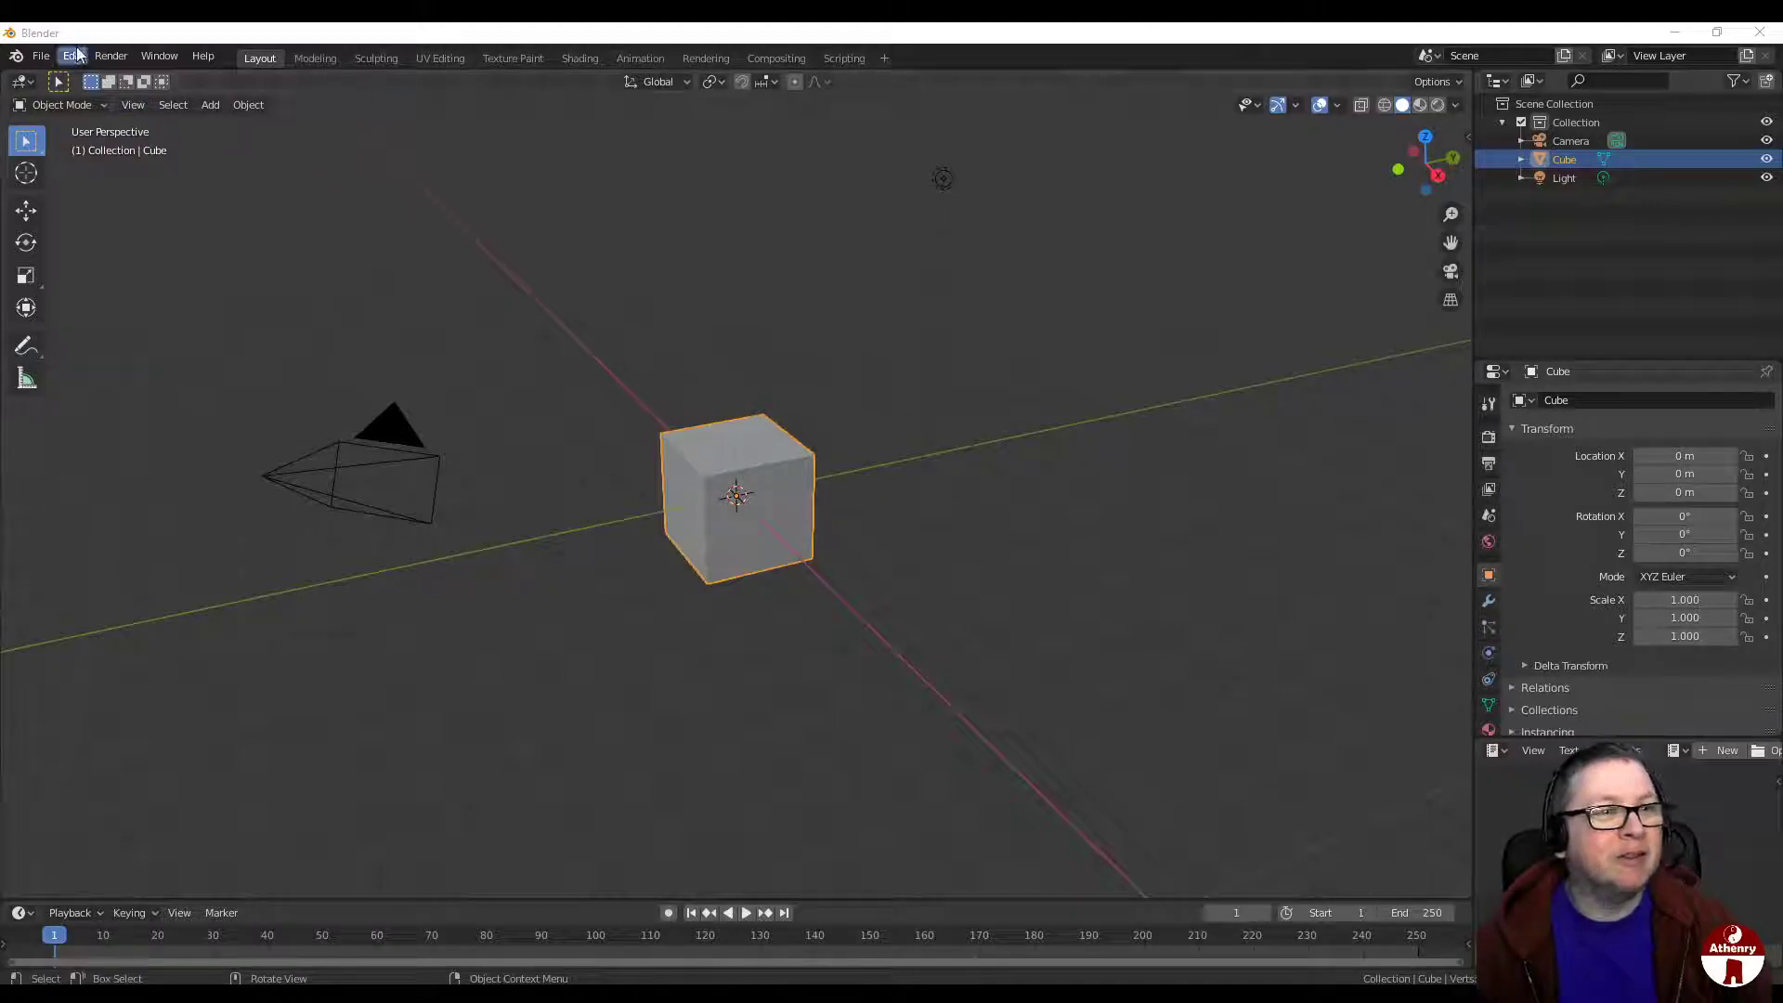
Step: Search the add-ons preferences for "rig" and check whether the Rigify add-on is enabled
left_click(76, 53)
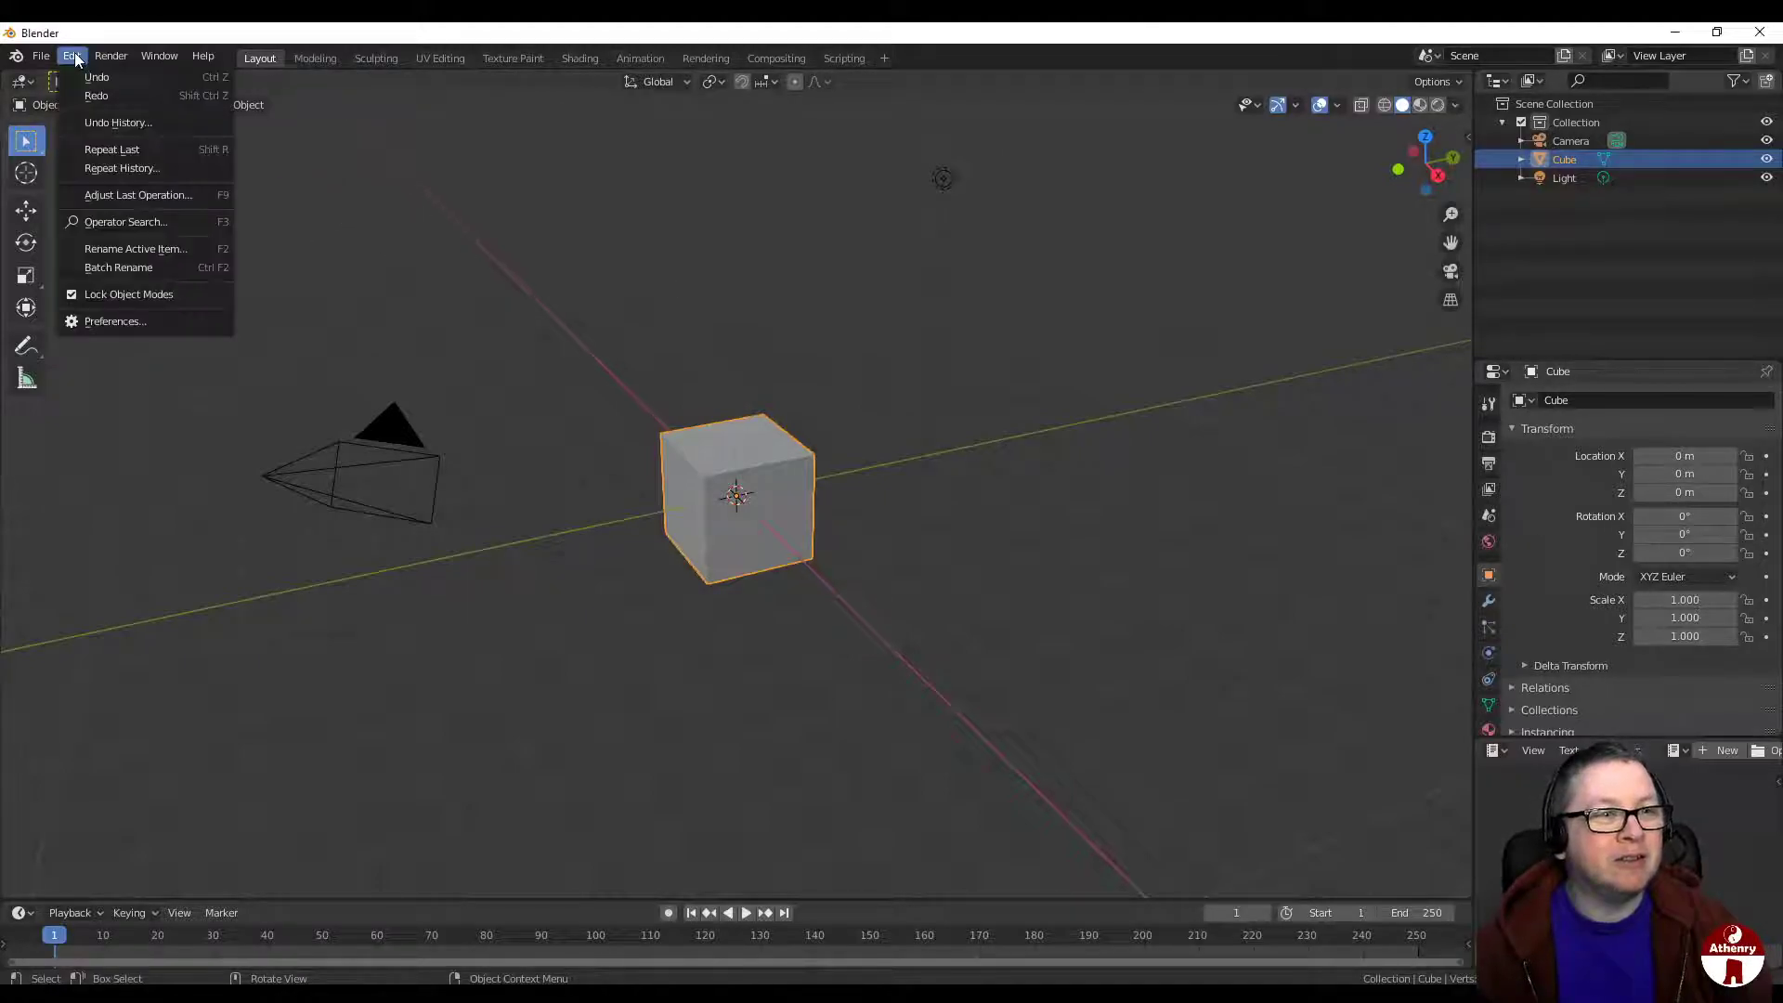
left_click(153, 321)
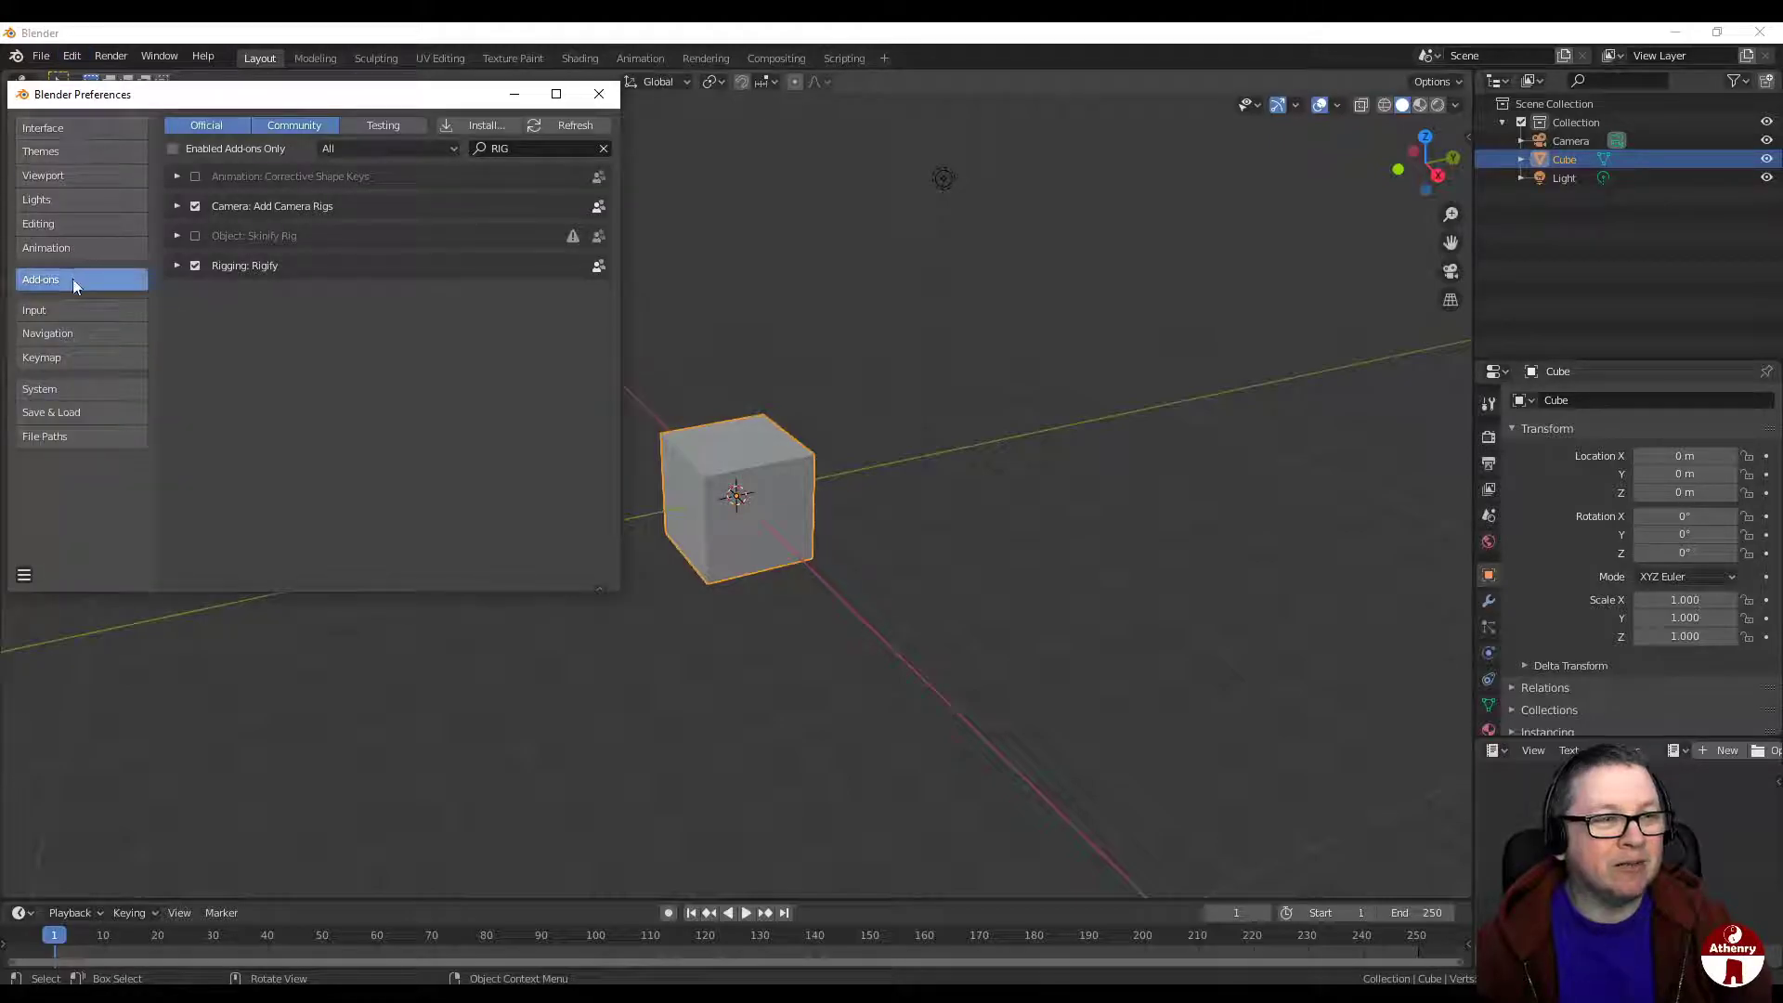
left_click(598, 150)
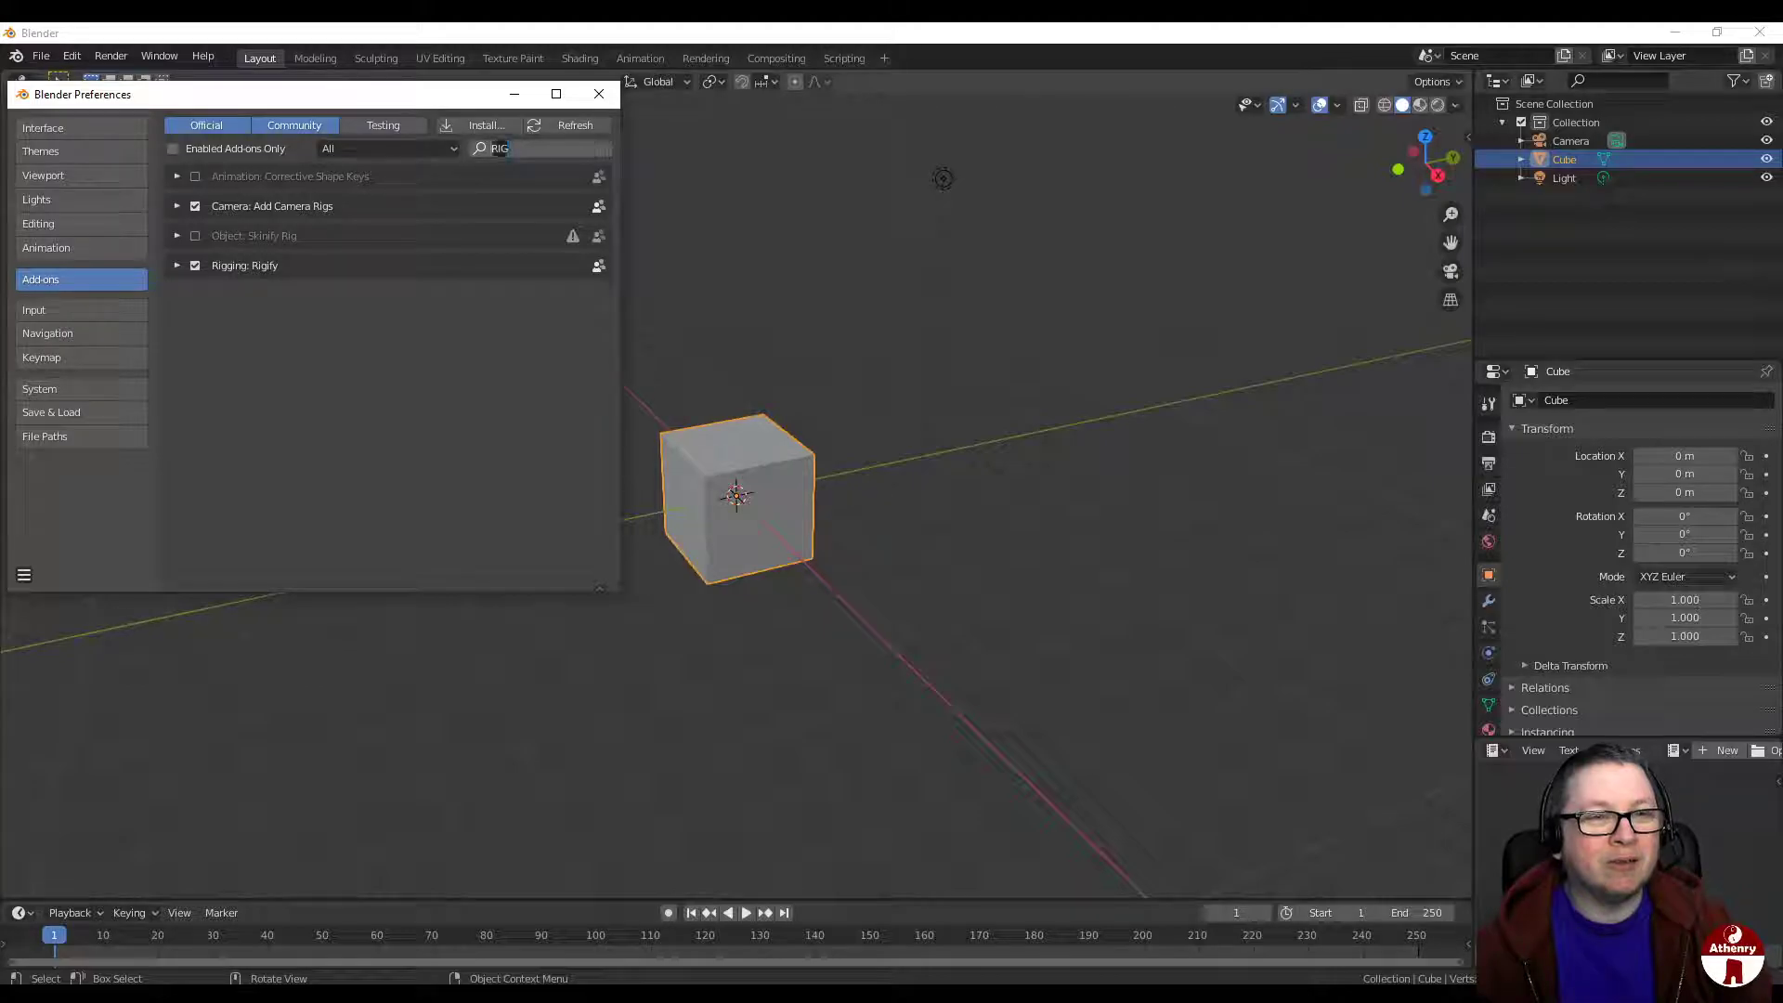
key("BackSpace")
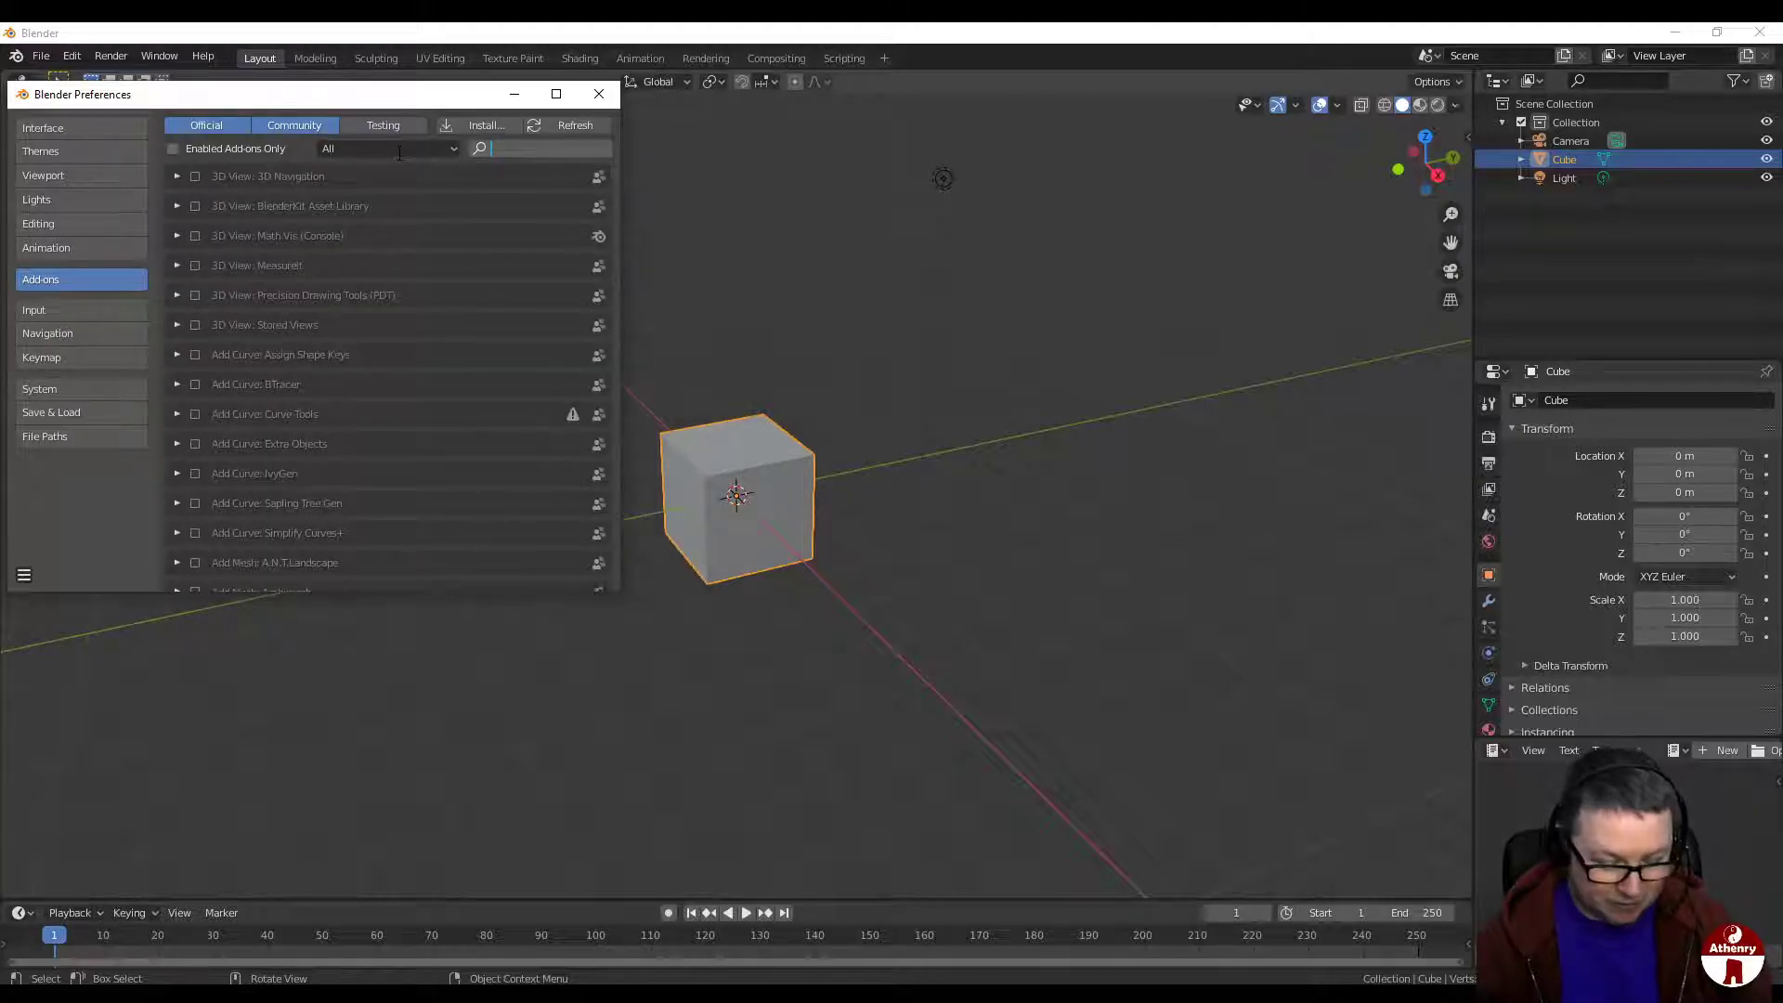
type("rig")
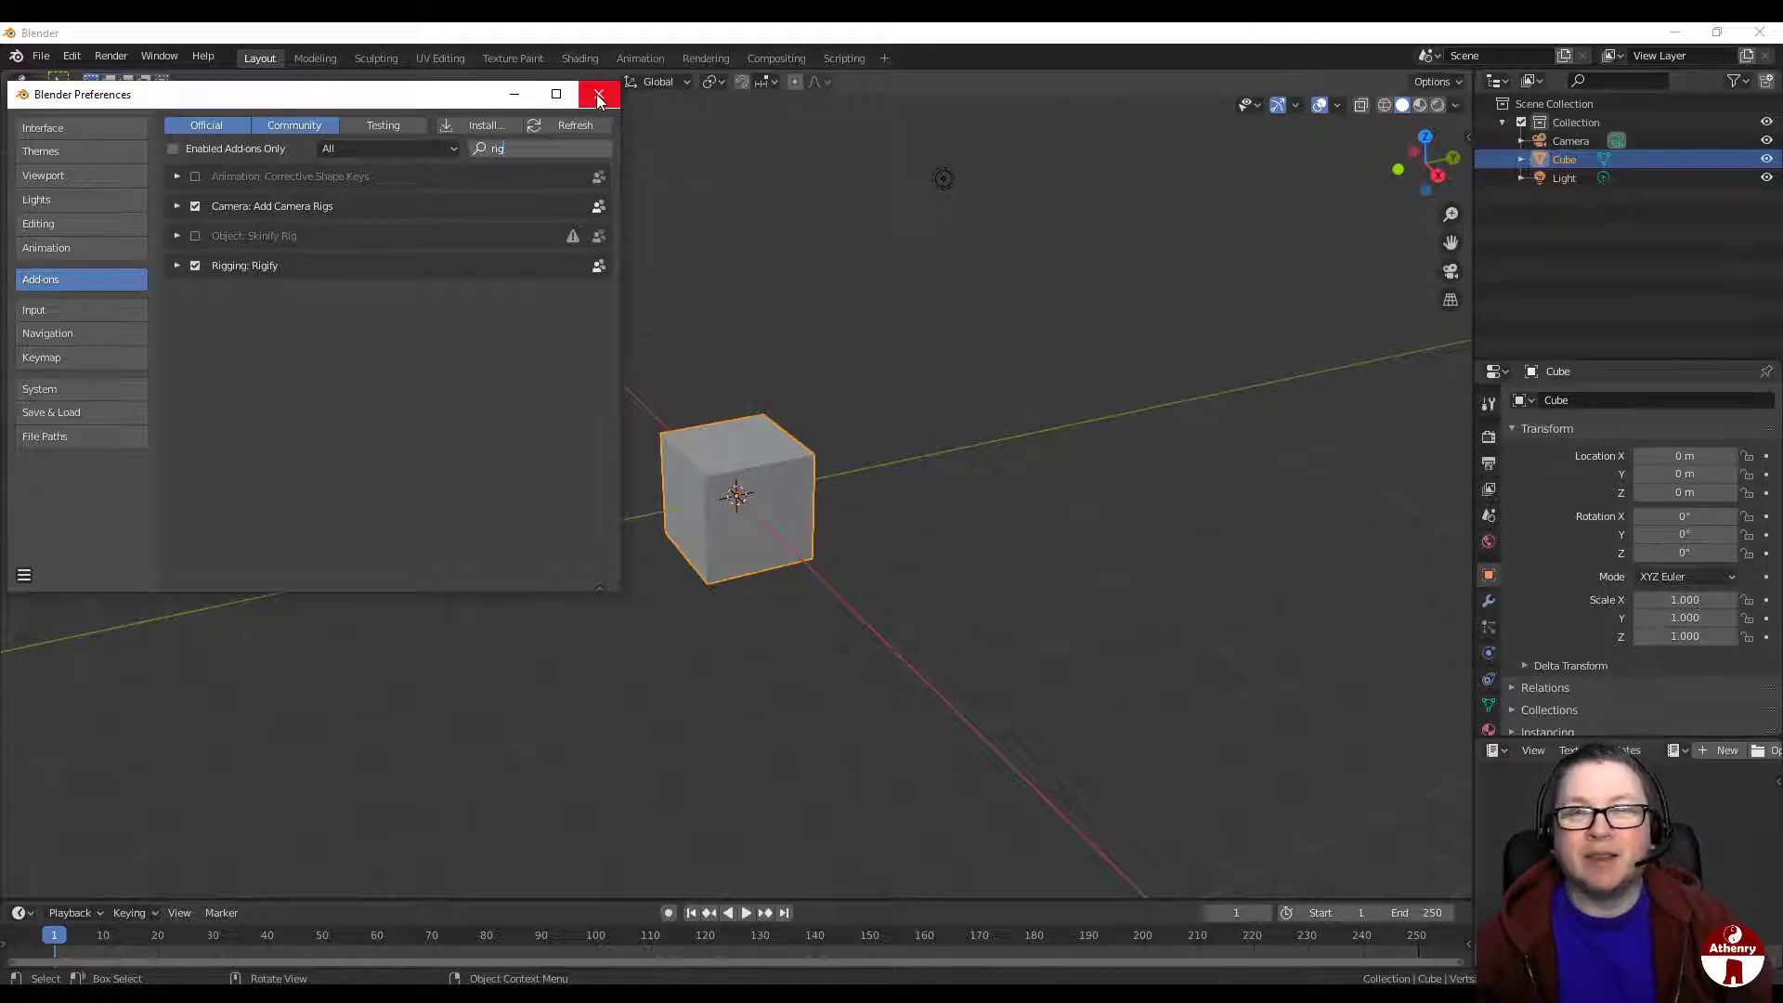
left_click(598, 96)
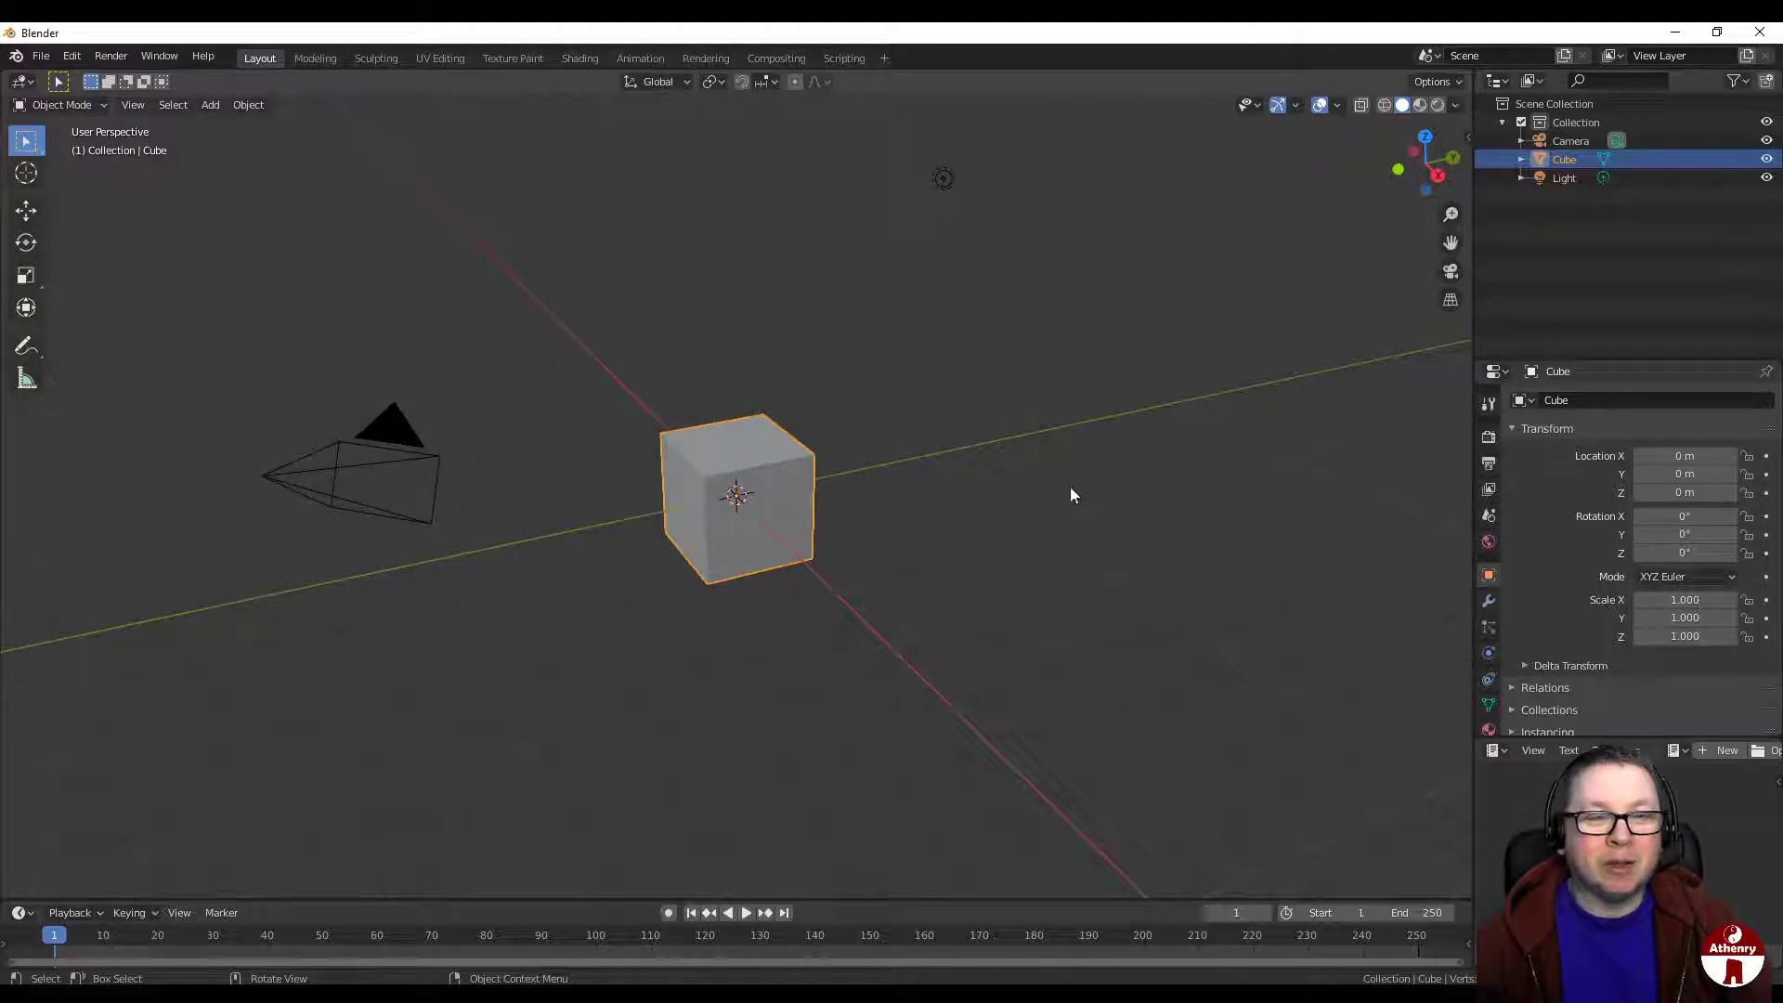
Step: Add a Basic Human (Meta-Rig) armature to the scene
left_click(212, 105)
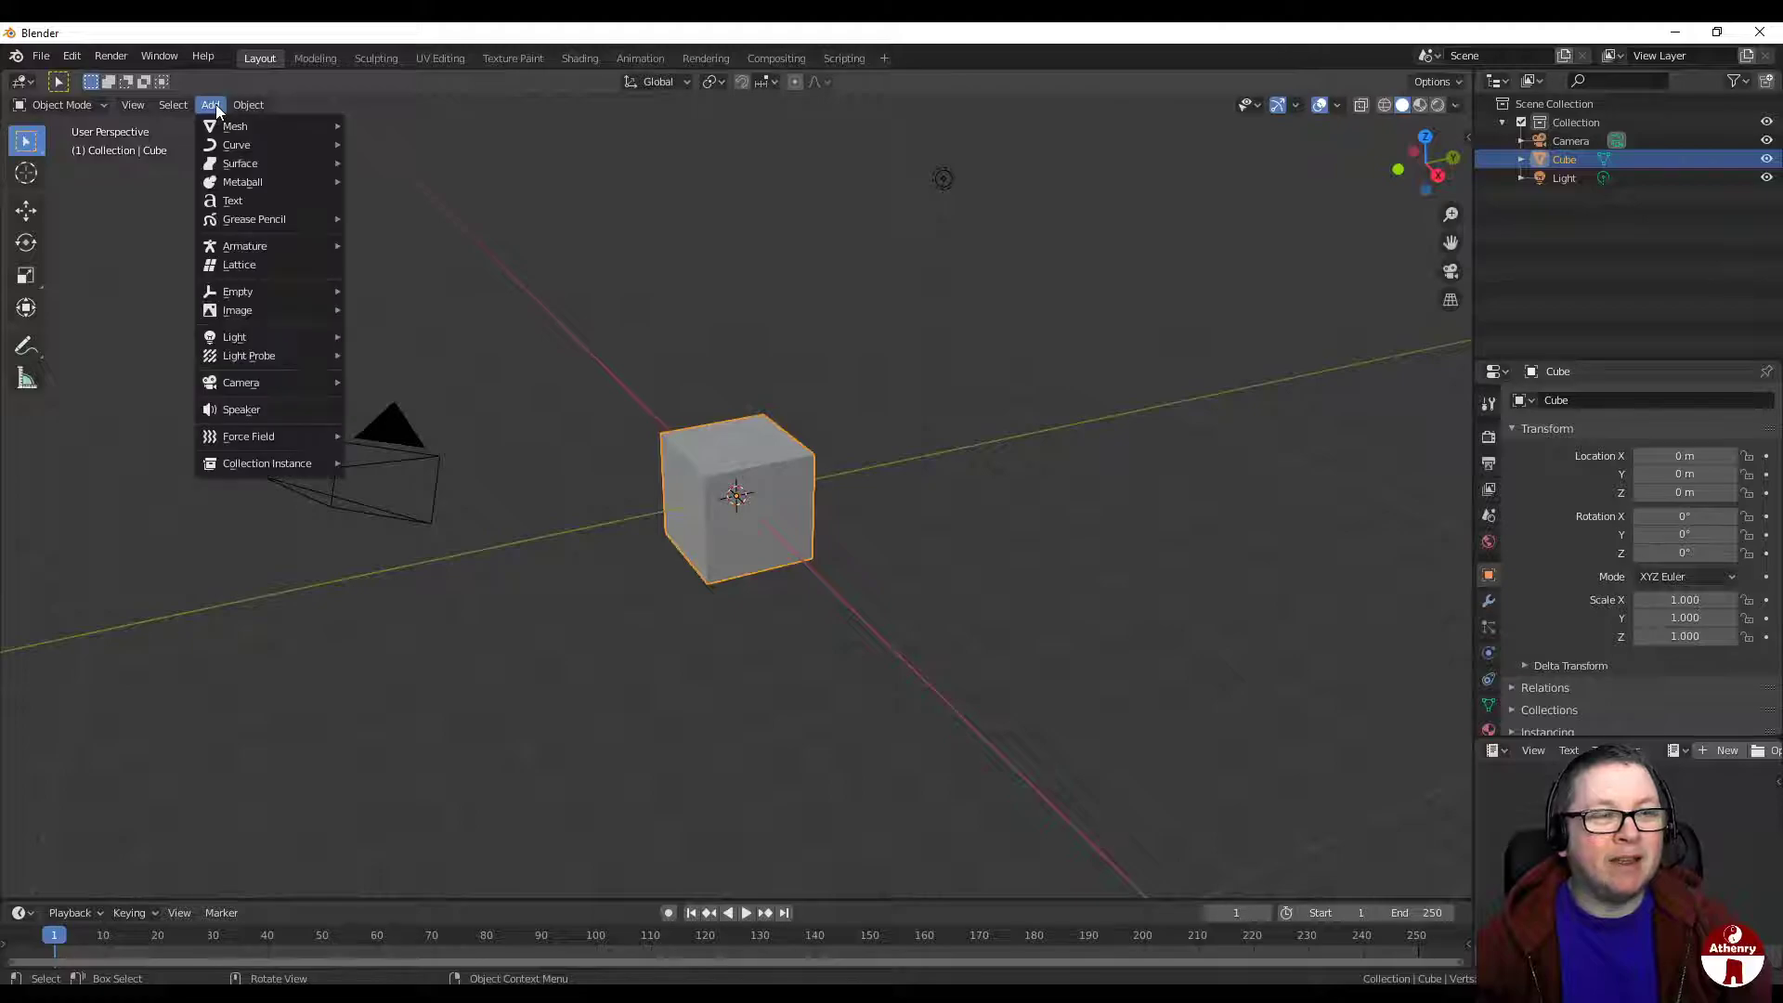
mouse_move(256, 247)
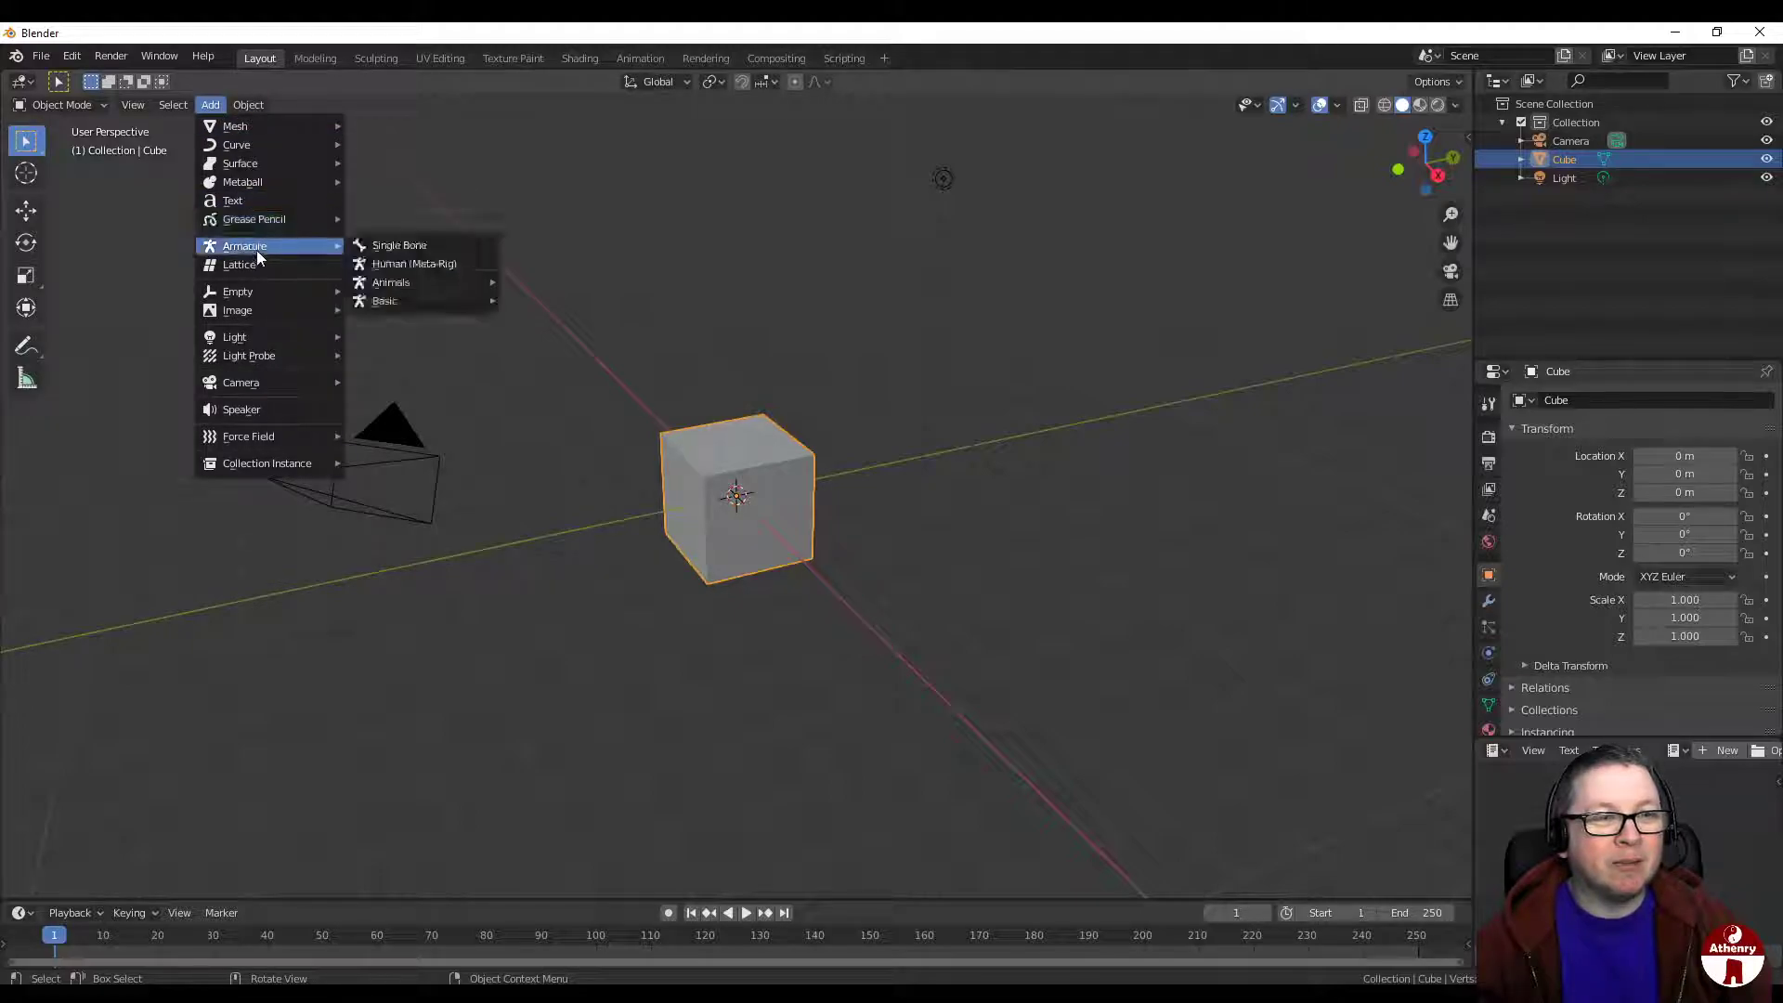
mouse_move(414, 300)
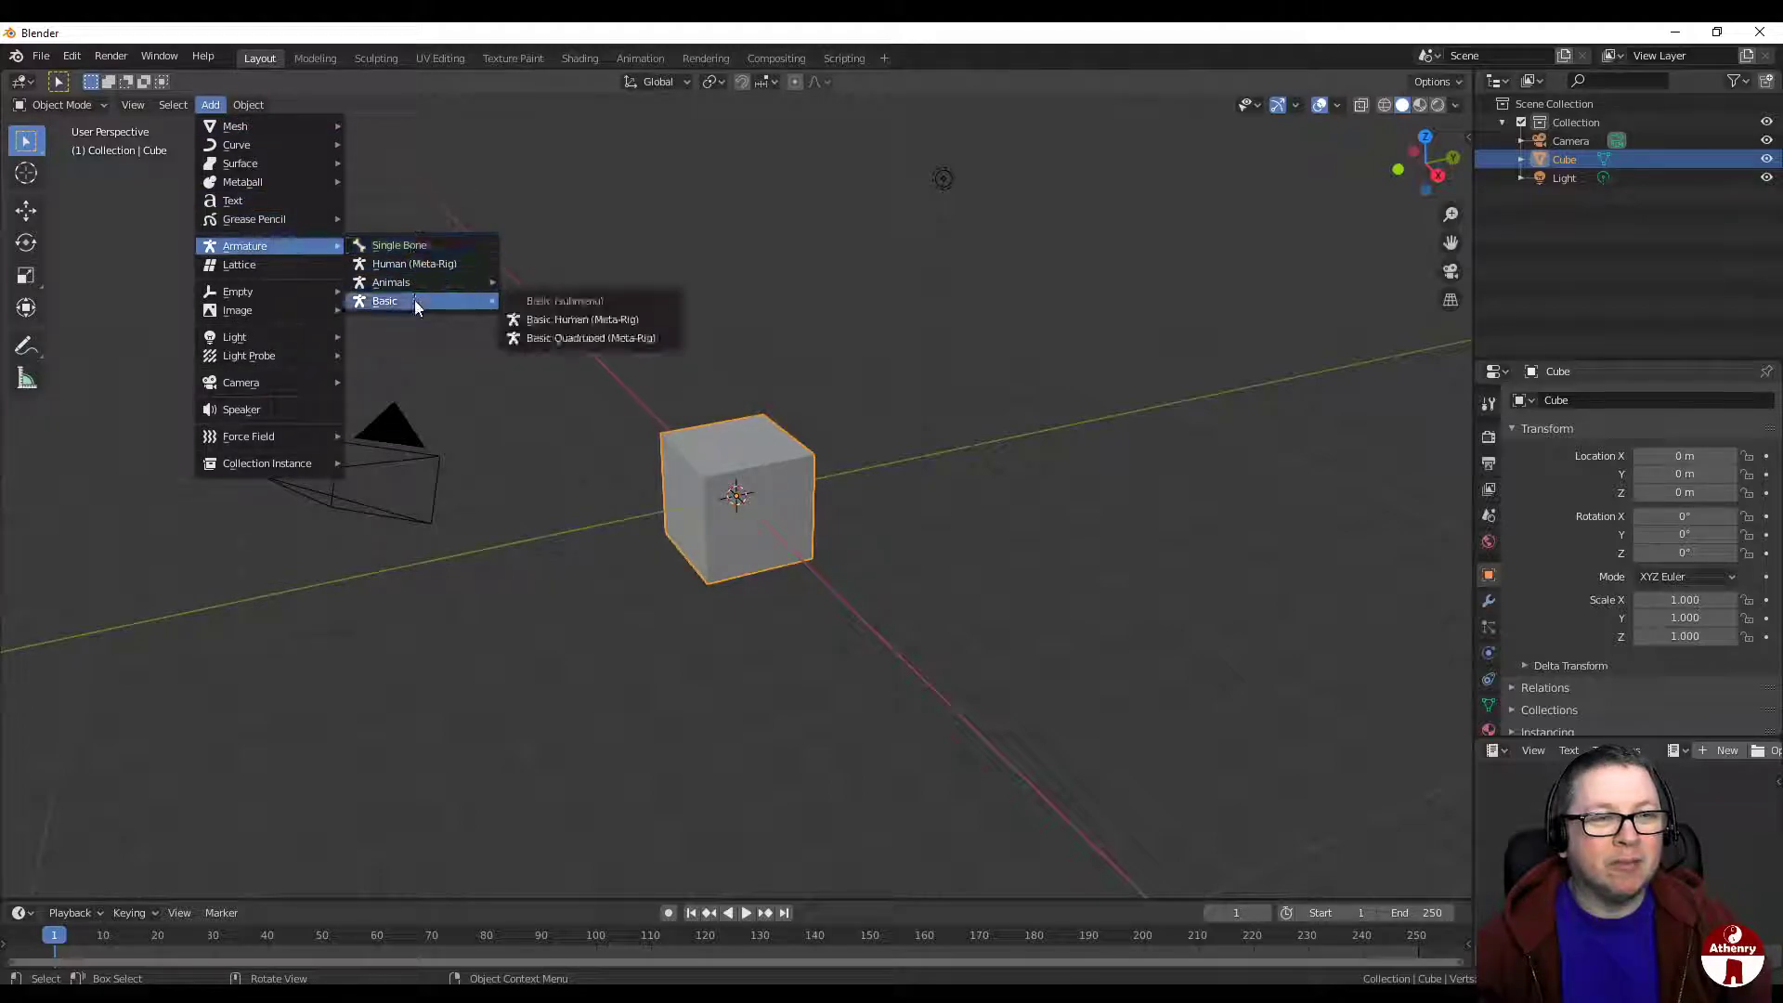
left_click(594, 319)
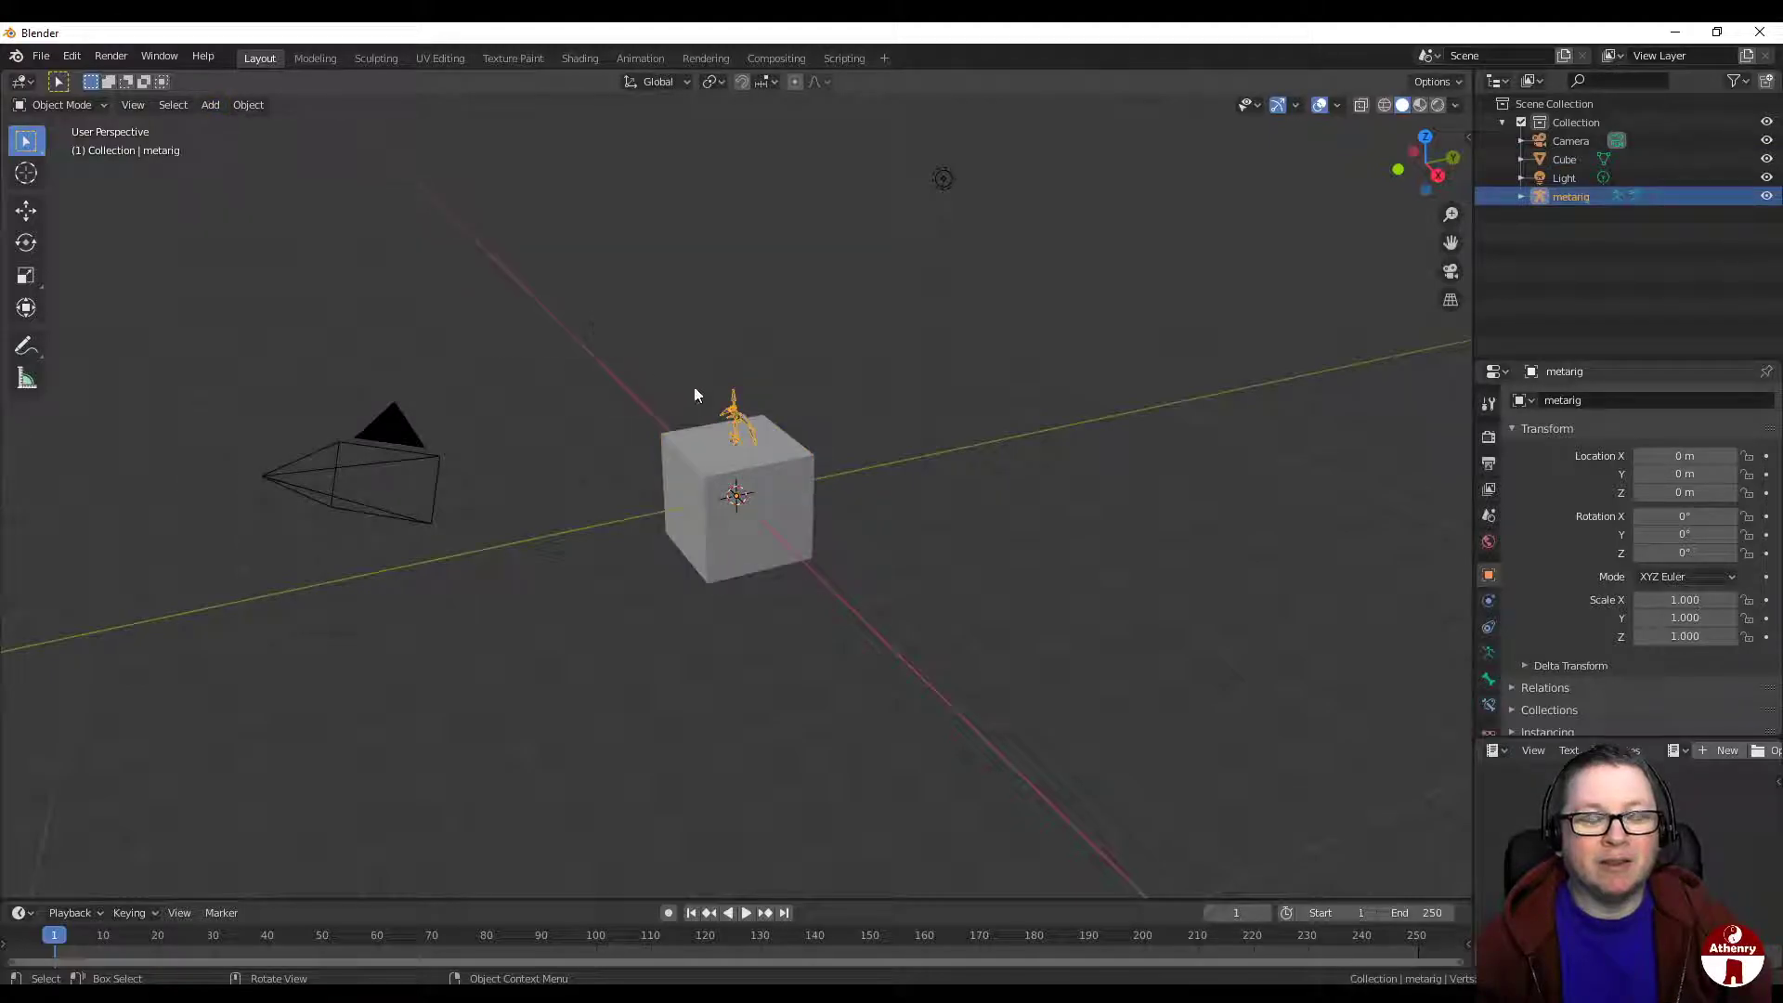
Step: Hide the cube temporarily to examine the metarig's full bone structure, and make the cube visible again
middle_click_drag(620, 427, 741, 417)
scroll(744, 417, "up", 4)
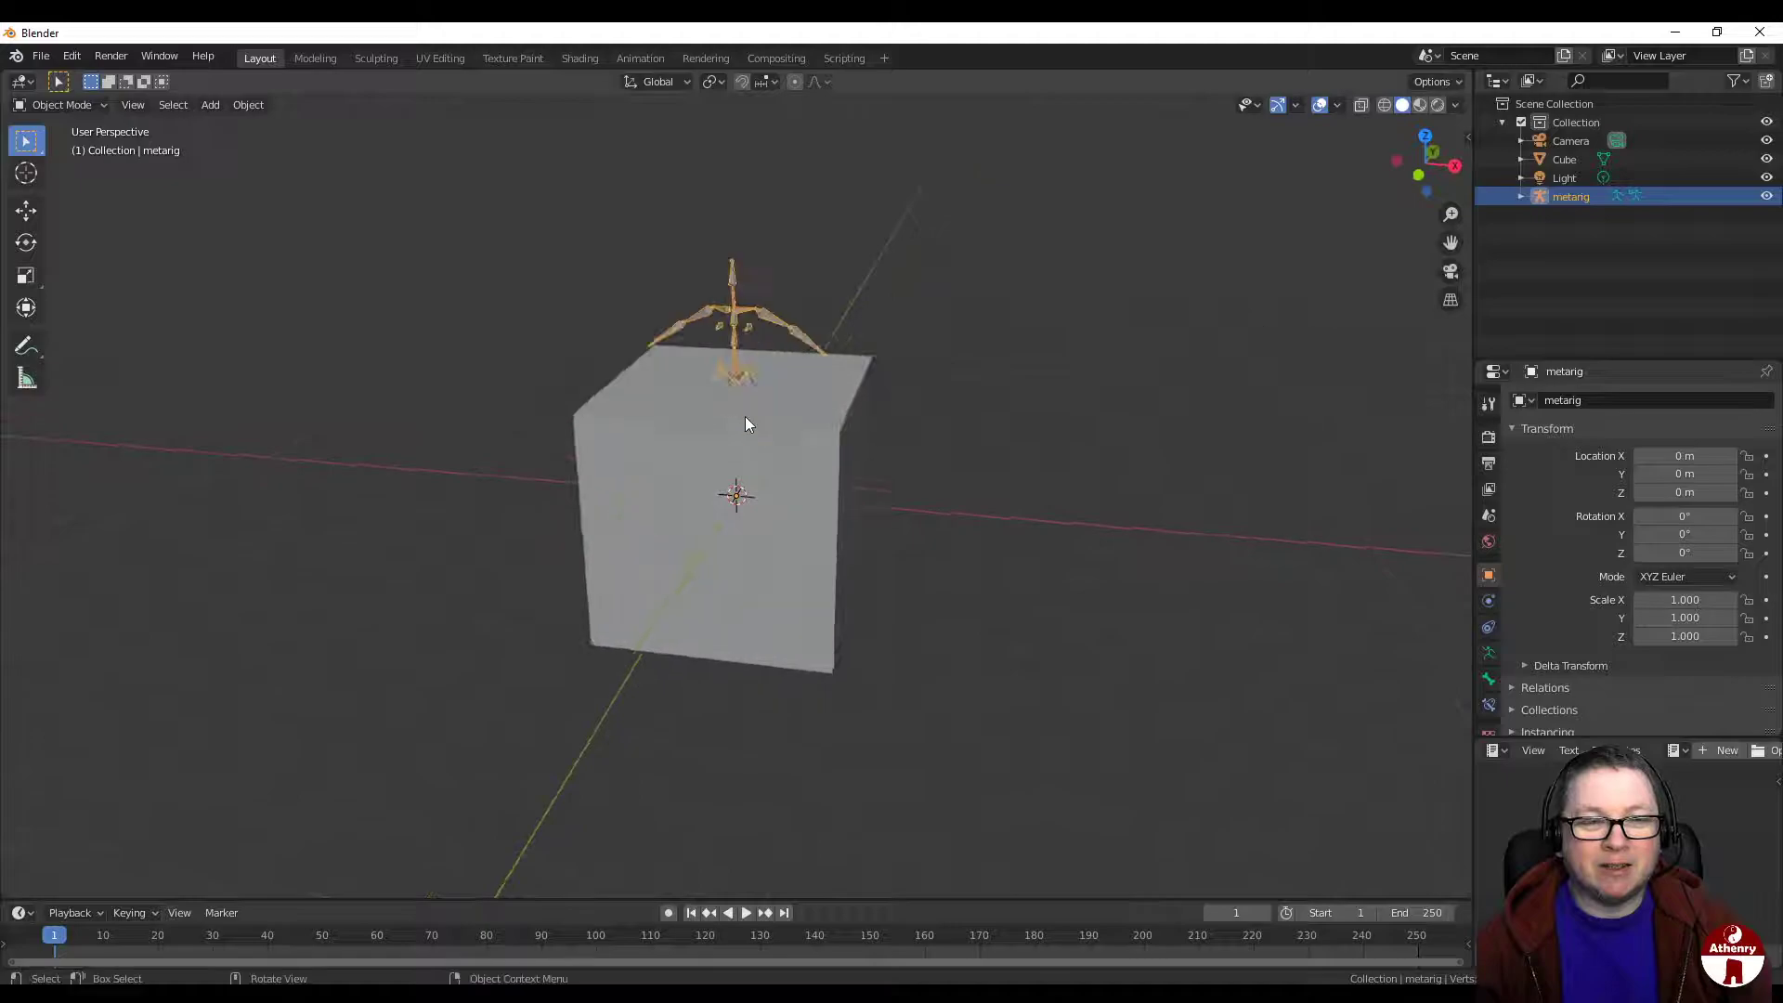
left_click(1766, 159)
scroll(975, 442, "up", 2)
middle_click_drag(975, 442, 971, 514)
scroll(778, 370, "up", 4)
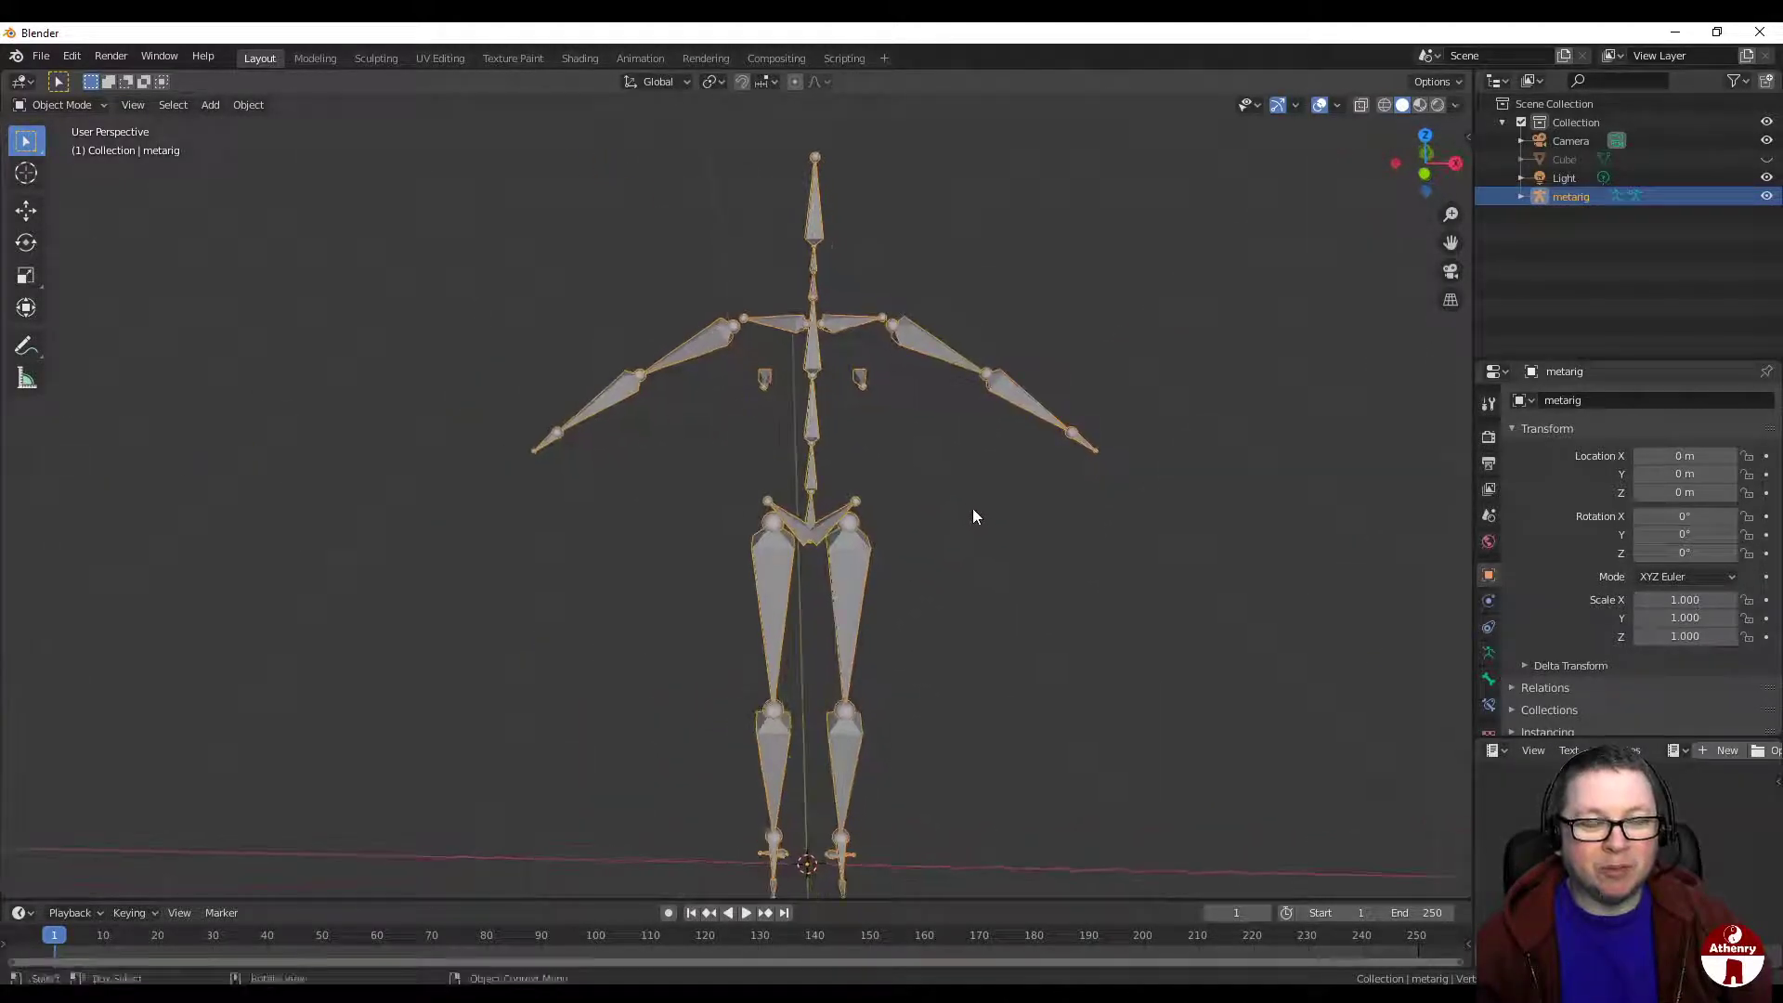
scroll(972, 514, "down", 3)
scroll(972, 516, "up", 1)
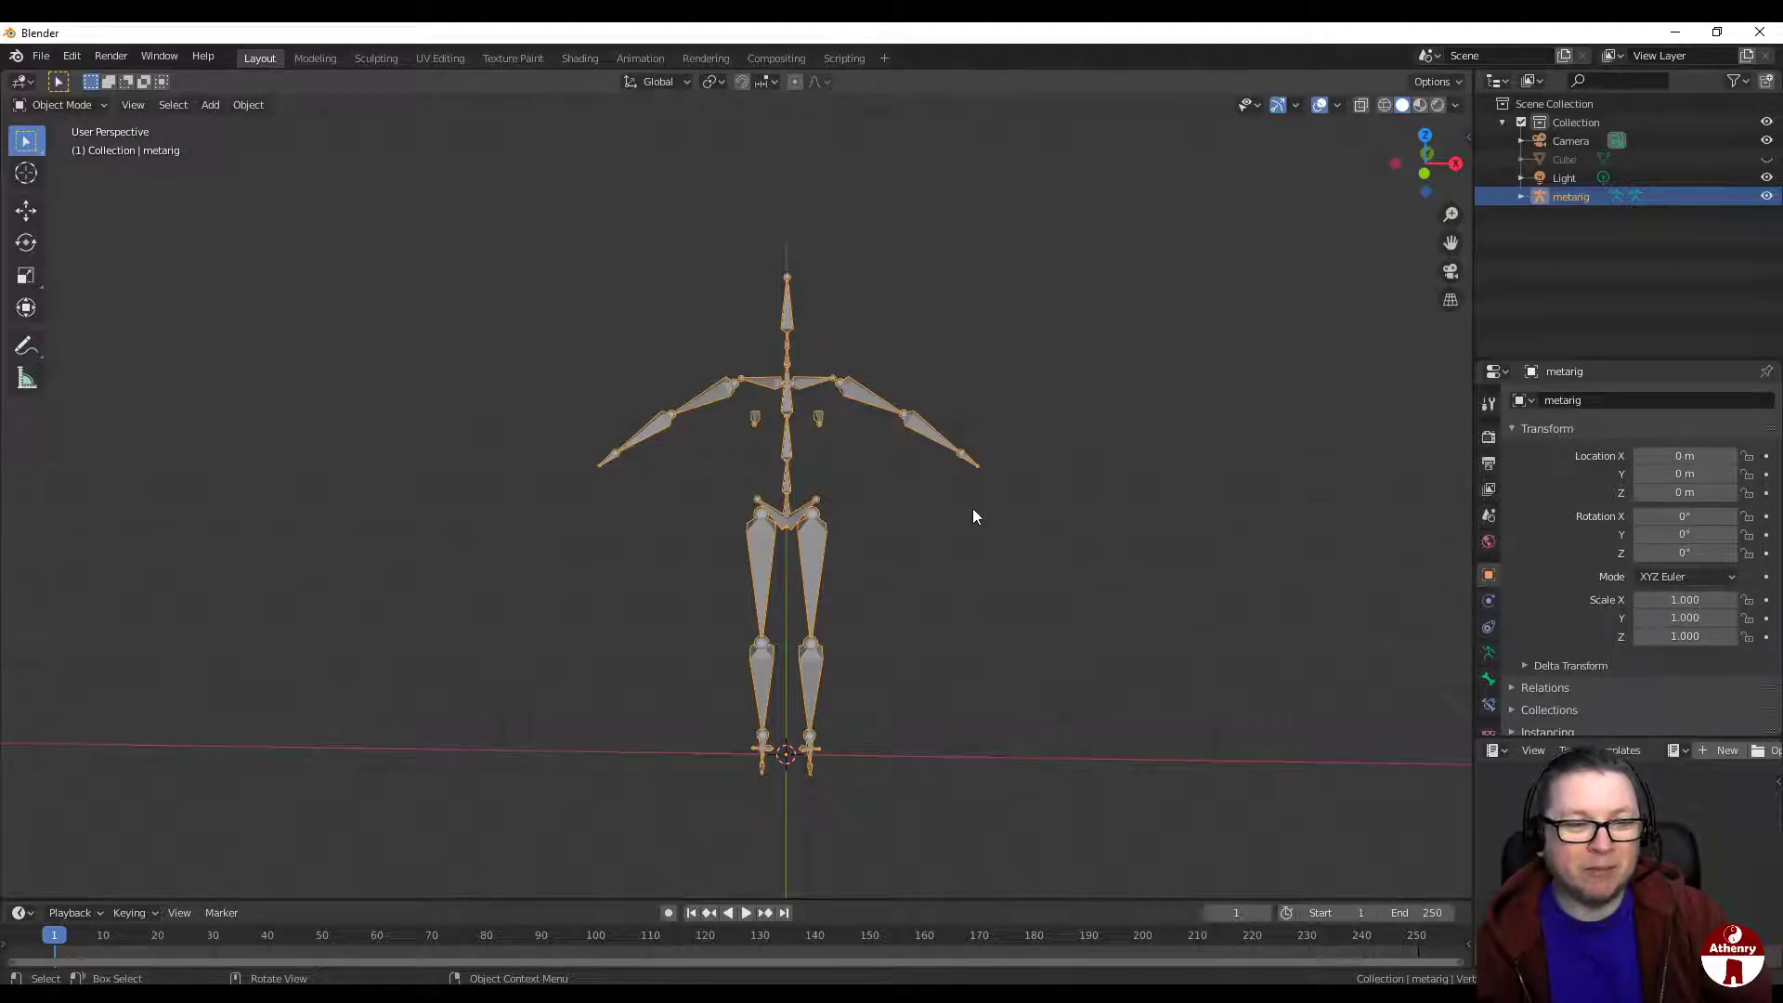
left_click(1767, 159)
Step: Rename the cube object as Human
double_click(1575, 158)
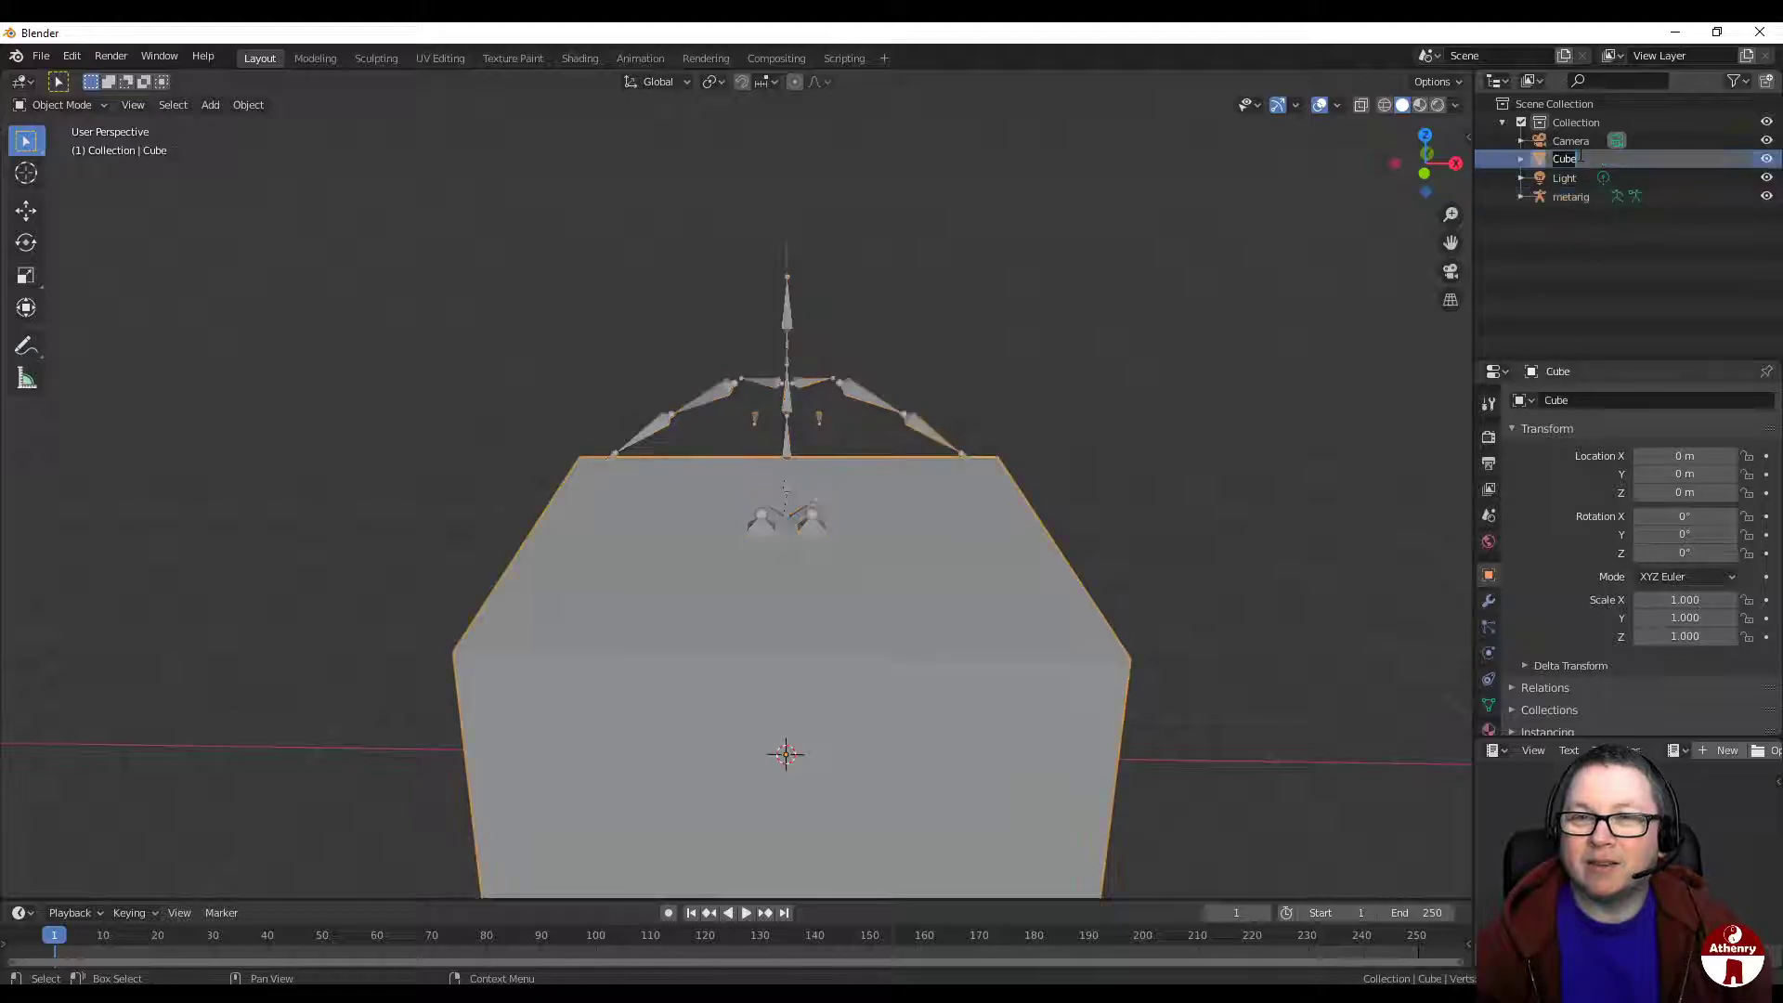
type("Human")
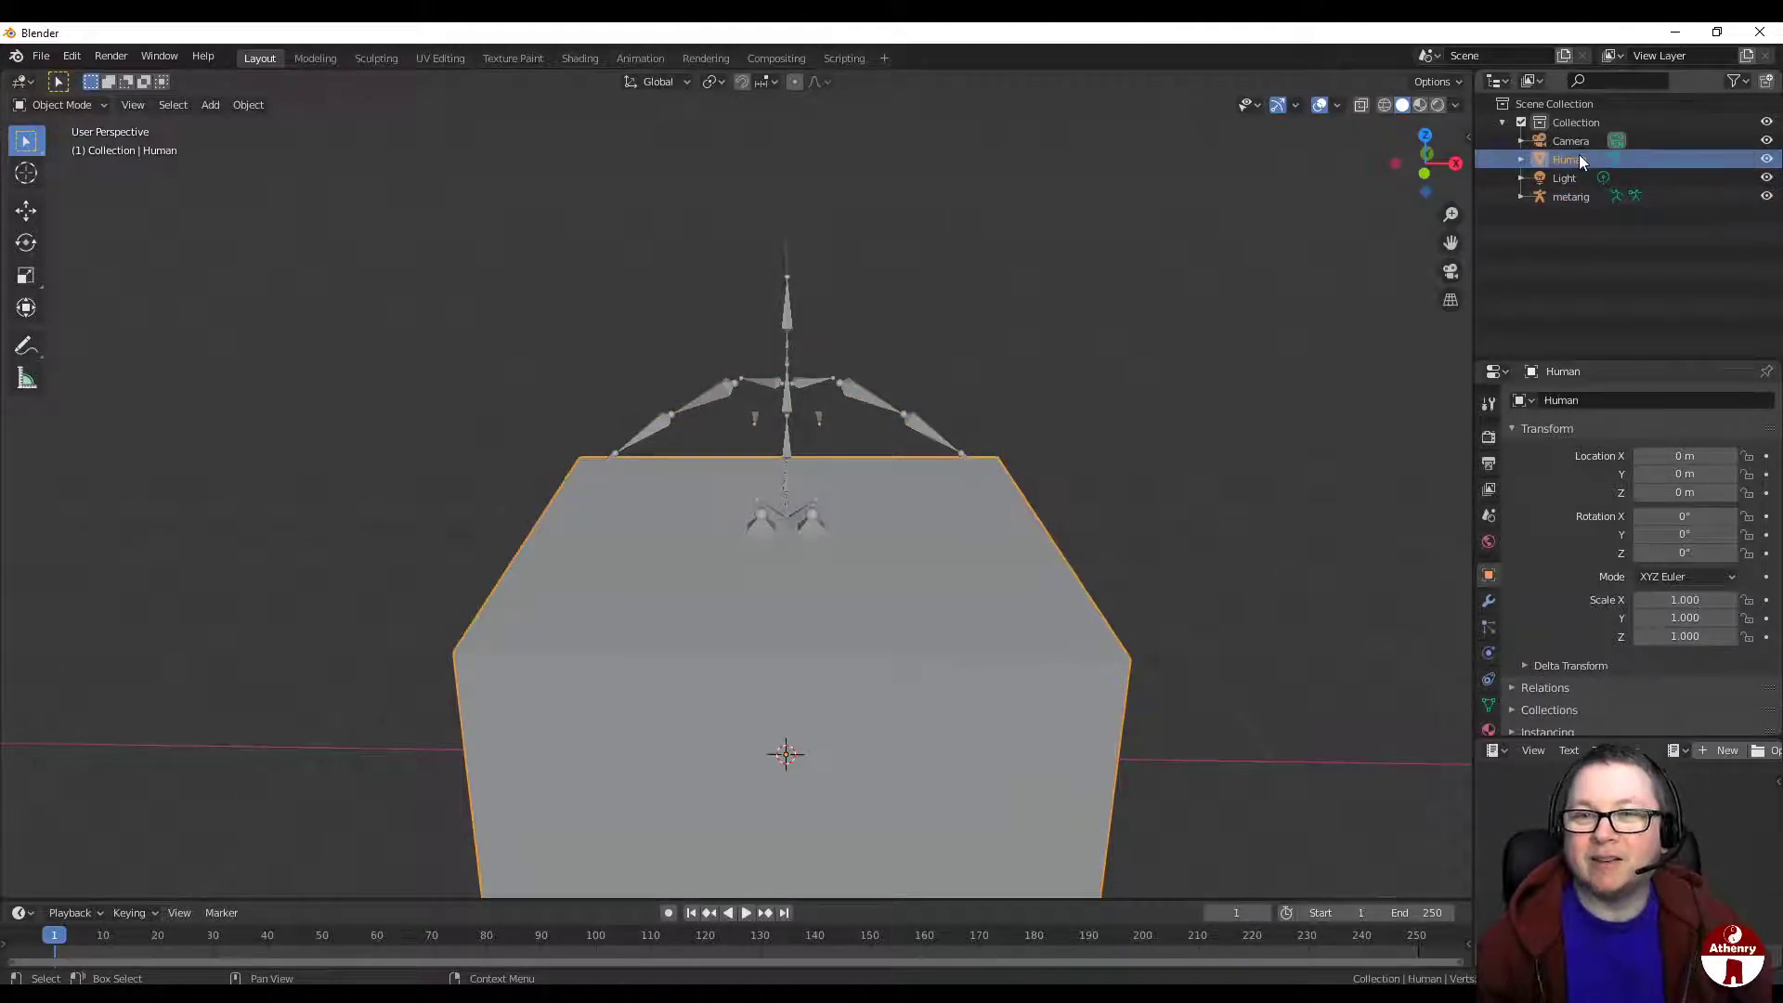
key("Return")
Step: In Edit Mode and front view, scale the whole Human mesh down uniformly to about the metarig's torso width
key("Tab")
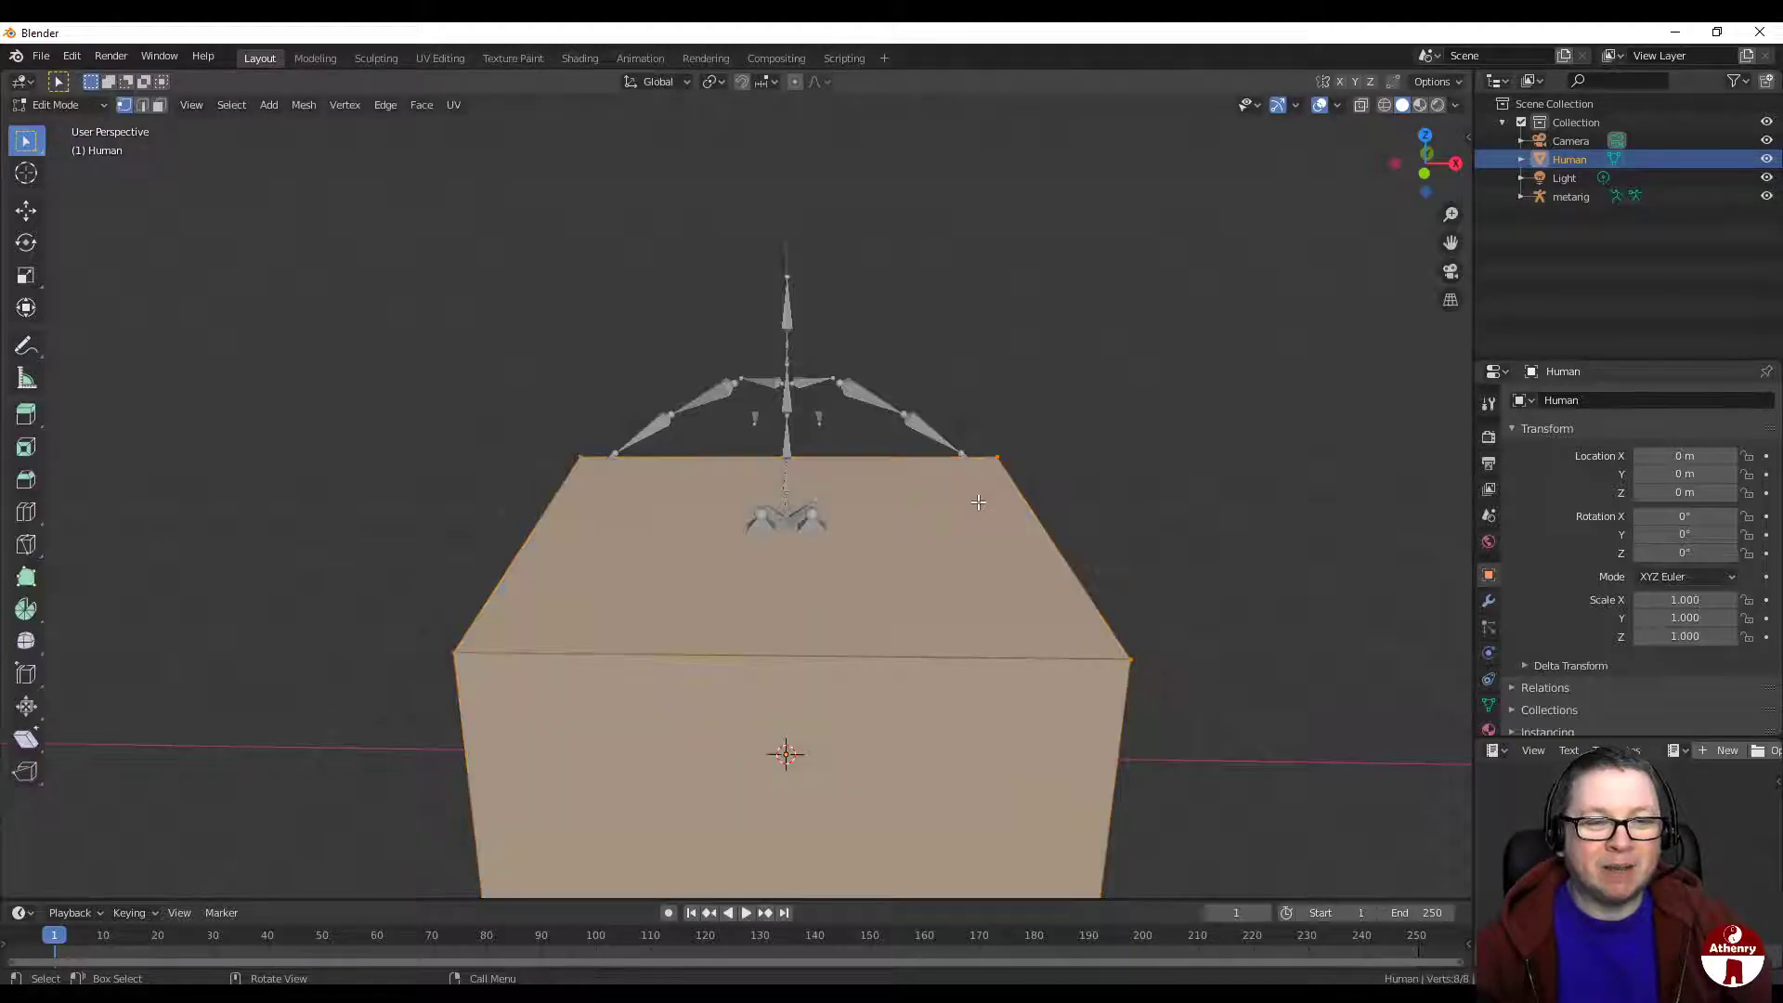
left_click(1425, 172)
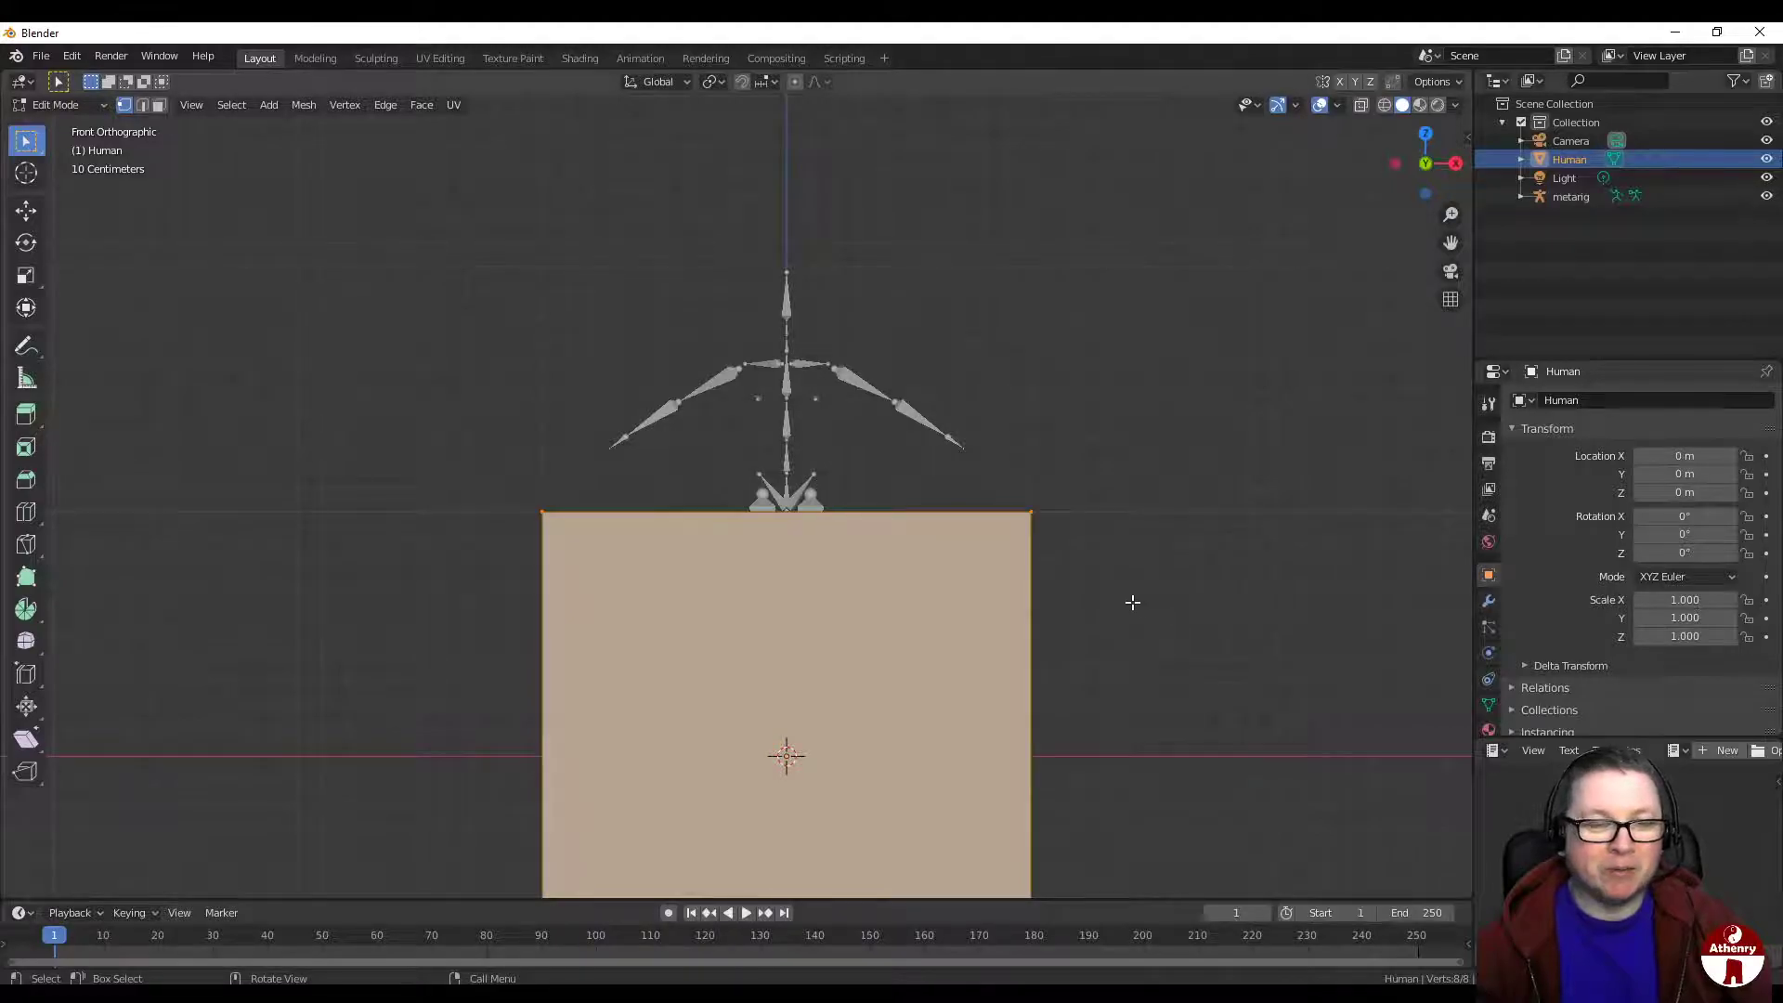
scroll(1125, 606, "down", 1)
key("s")
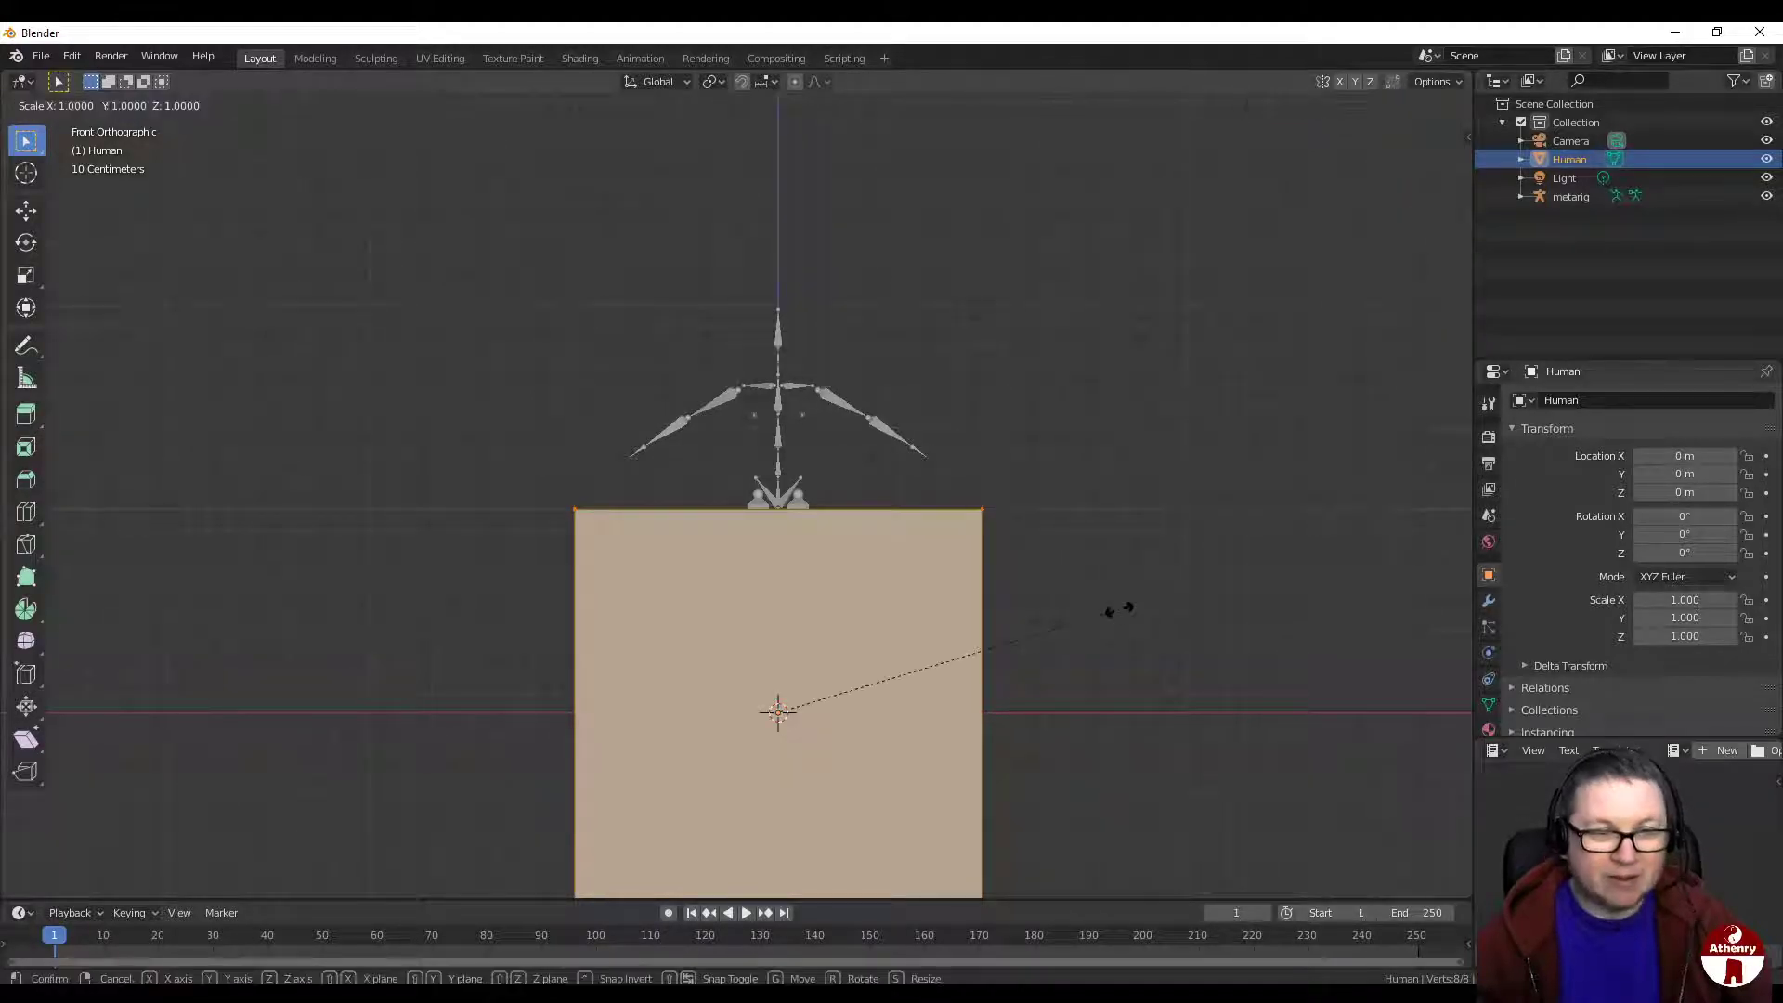
left_click(793, 649)
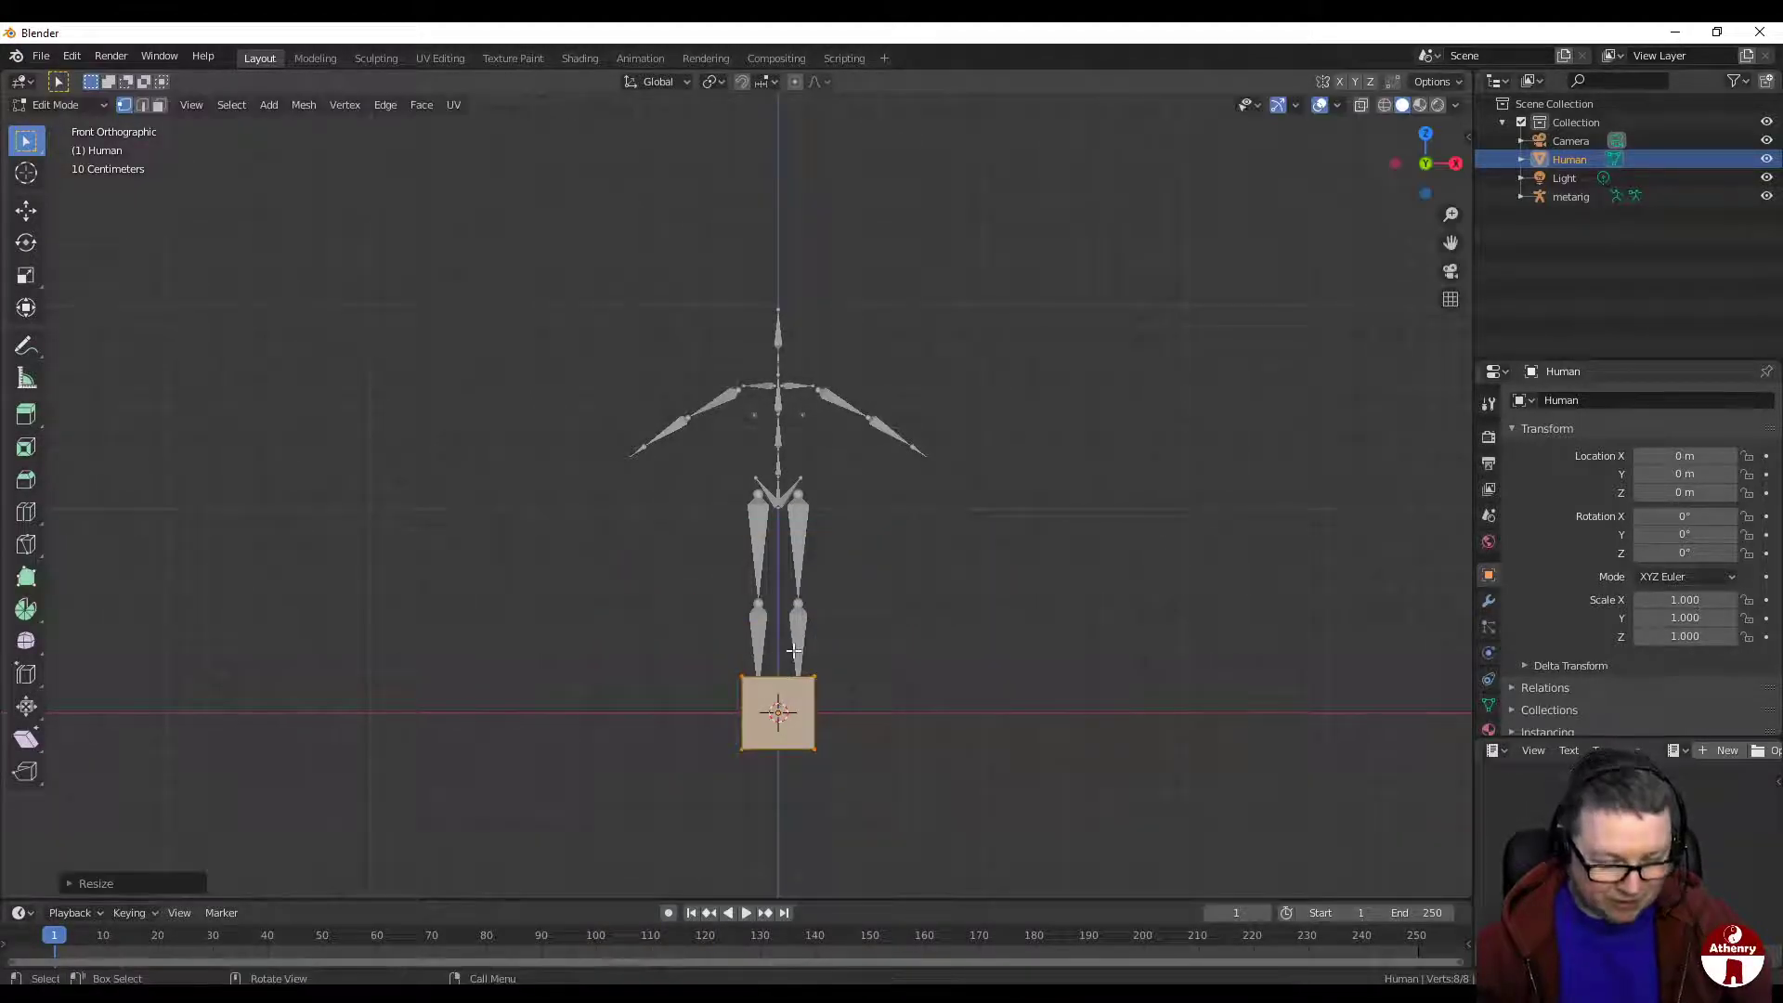
Step: Move the small cube mesh up along Z by about 1.49 m onto the metarig's chest
key("g")
key("z")
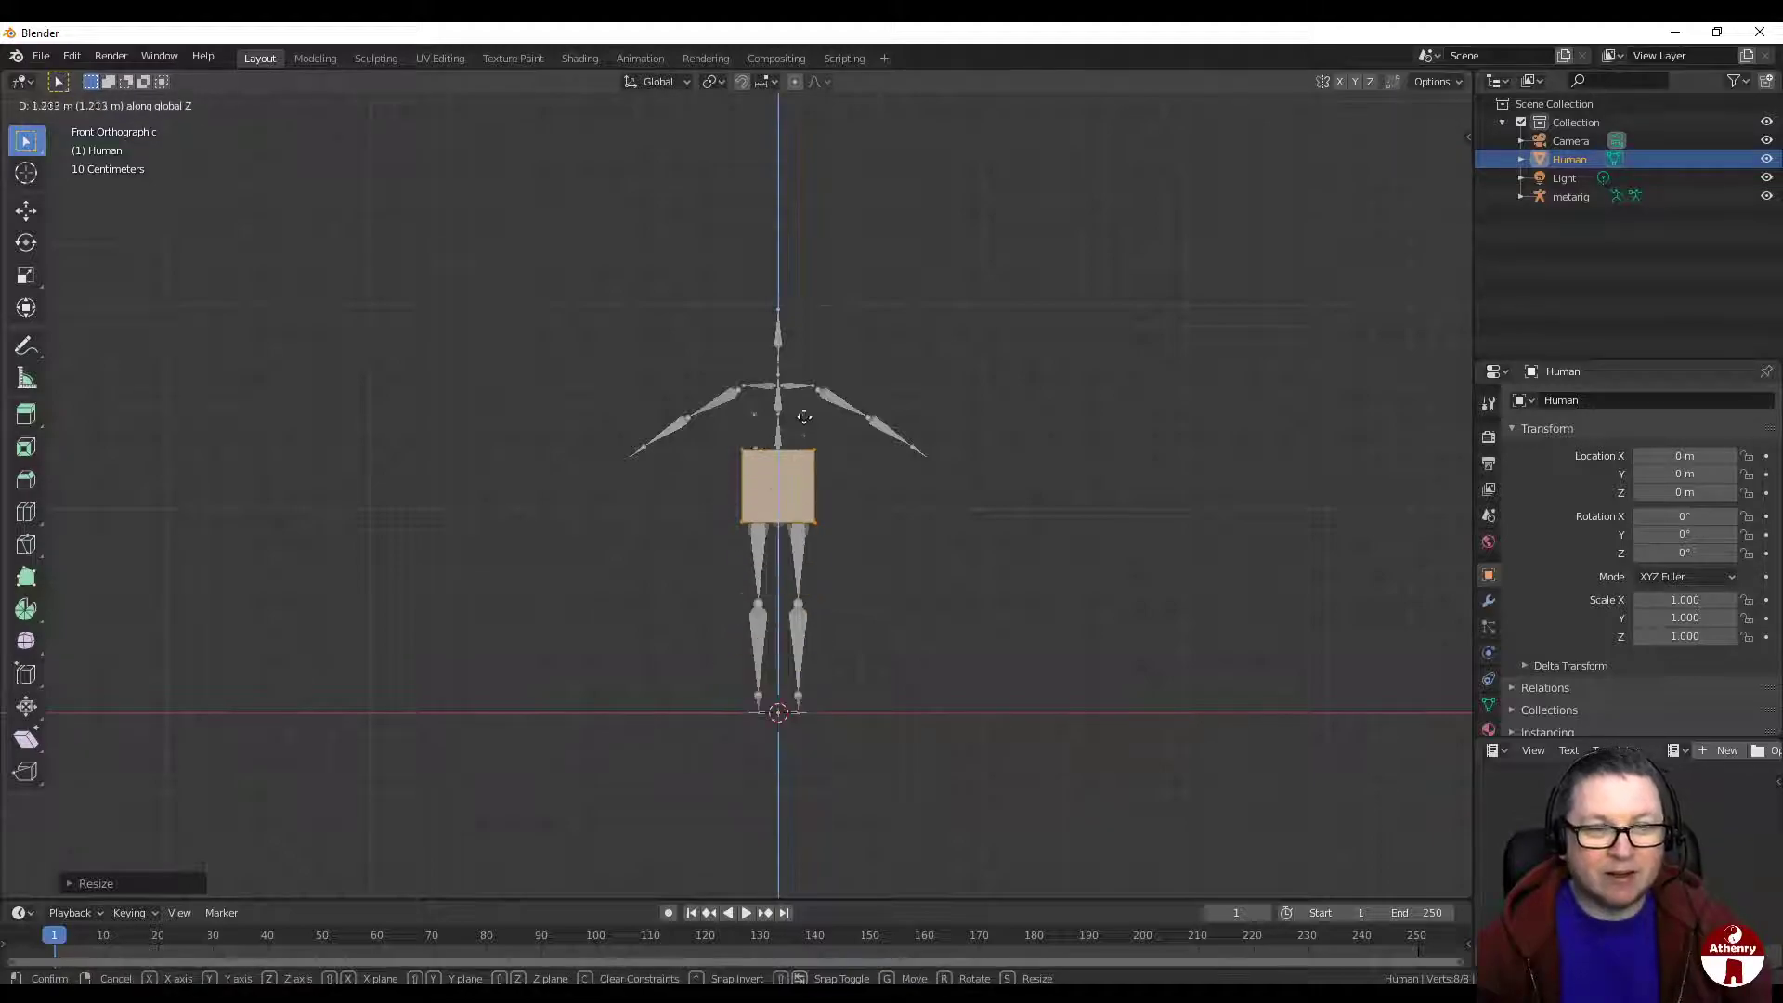
left_click(813, 353)
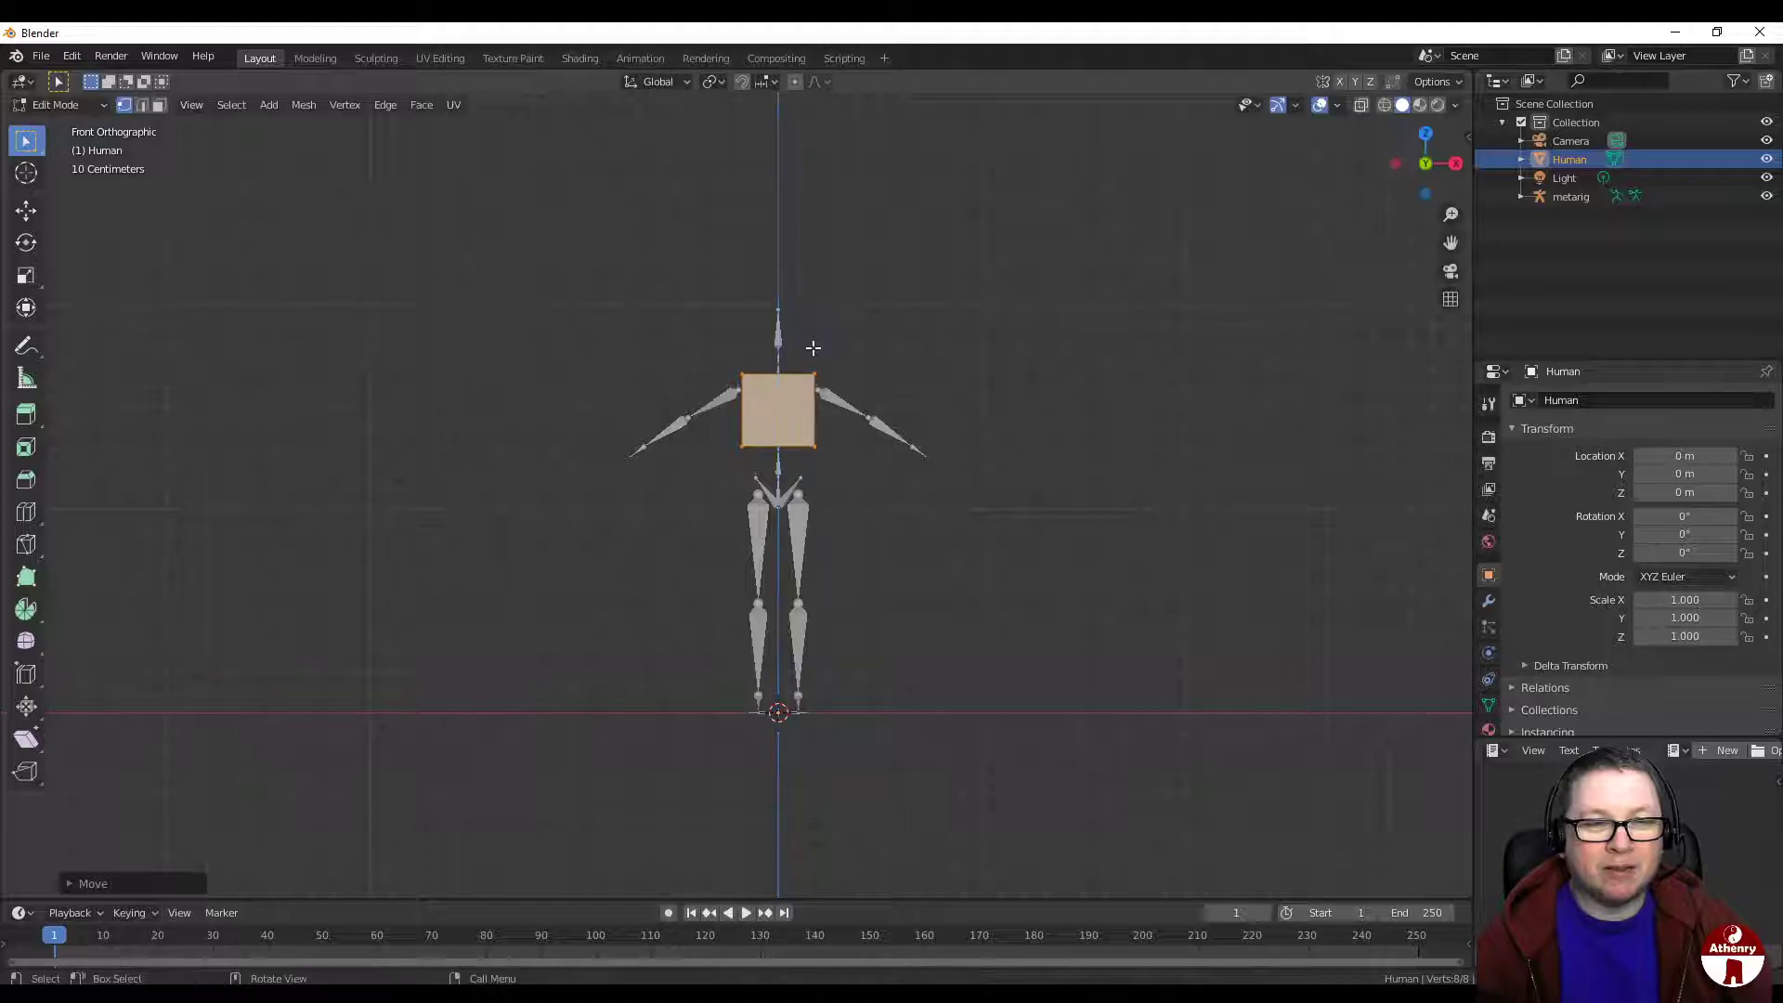
Step: Scale the chest cube narrower along X so it fits between the metarig's shoulders
scroll(895, 408, "up", 5)
middle_click_drag(895, 409, 872, 649, "shift")
scroll(872, 641, "up", 2)
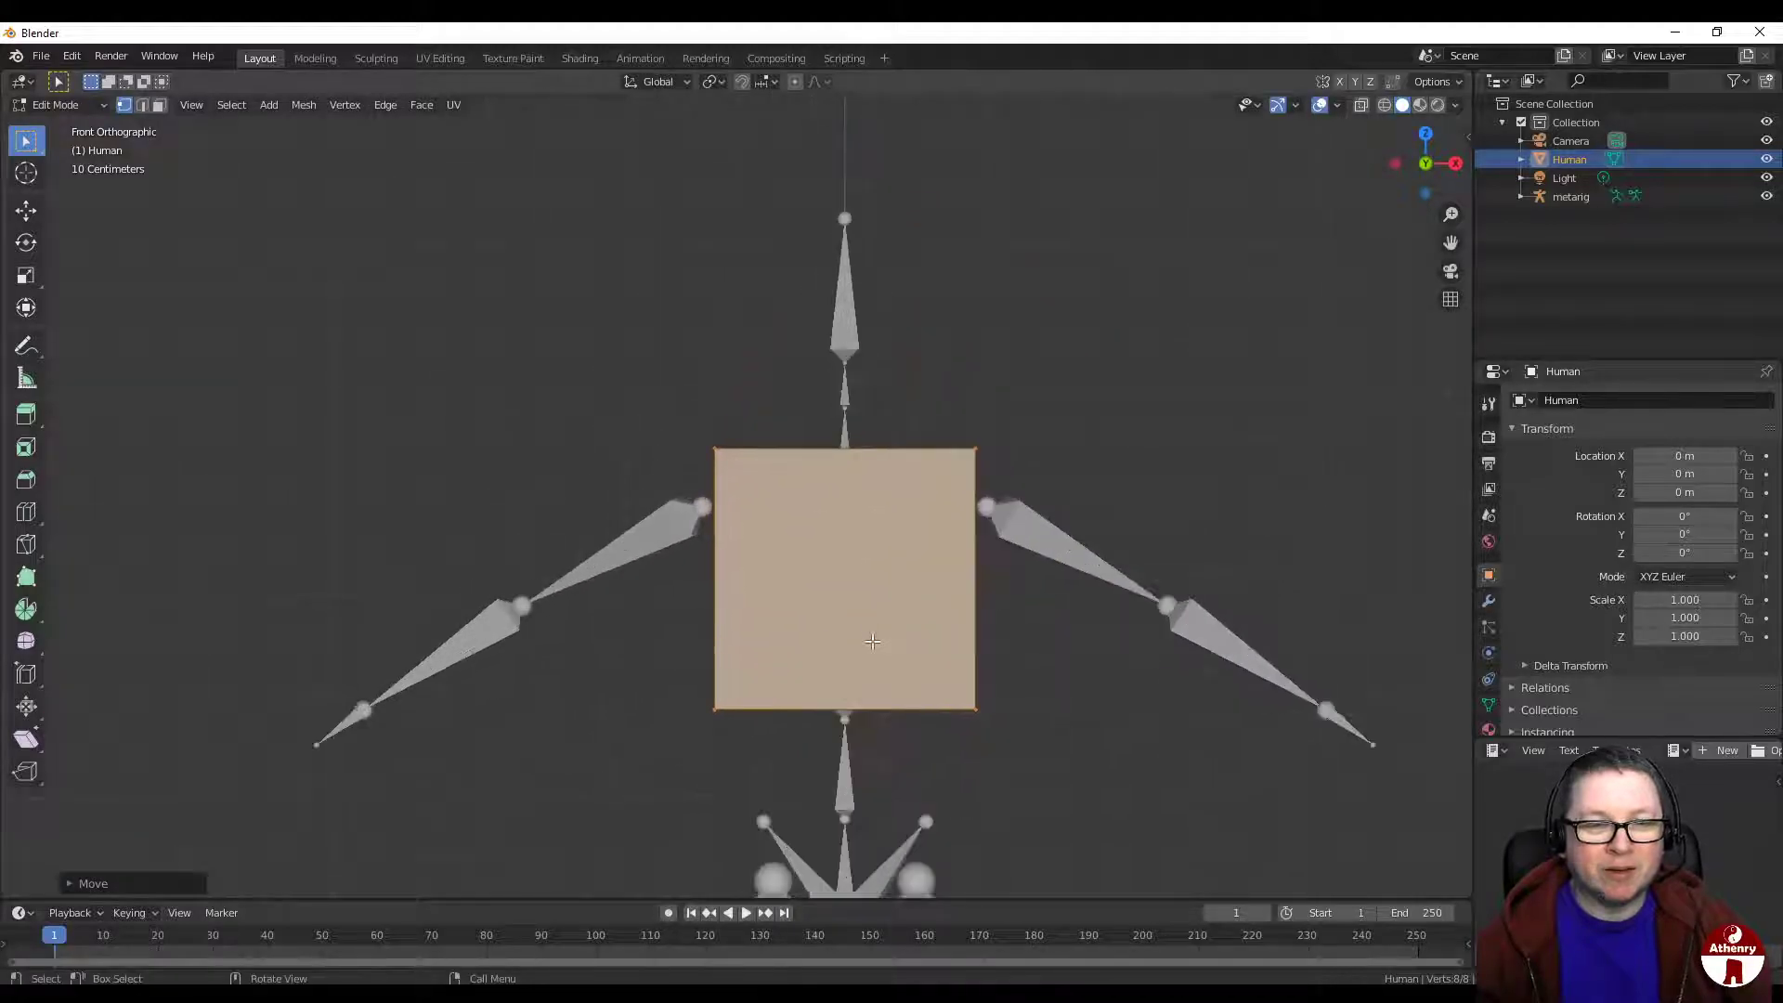
scroll(873, 639, "down", 1)
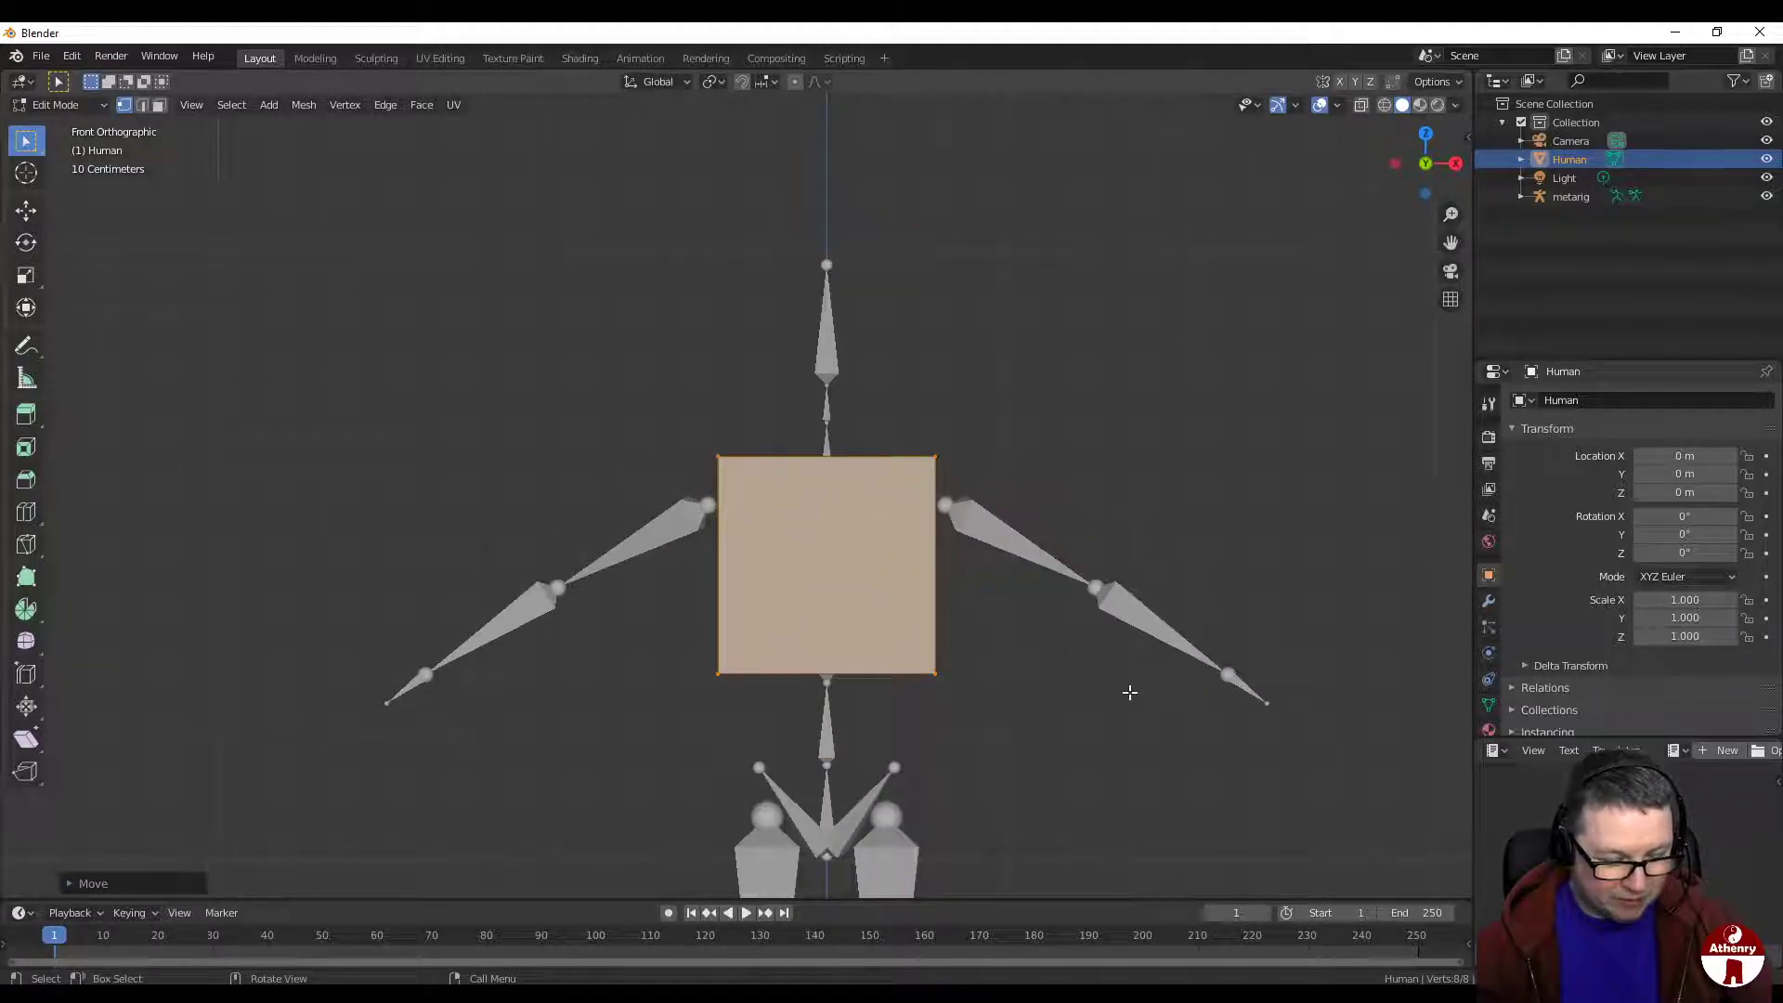
key("s")
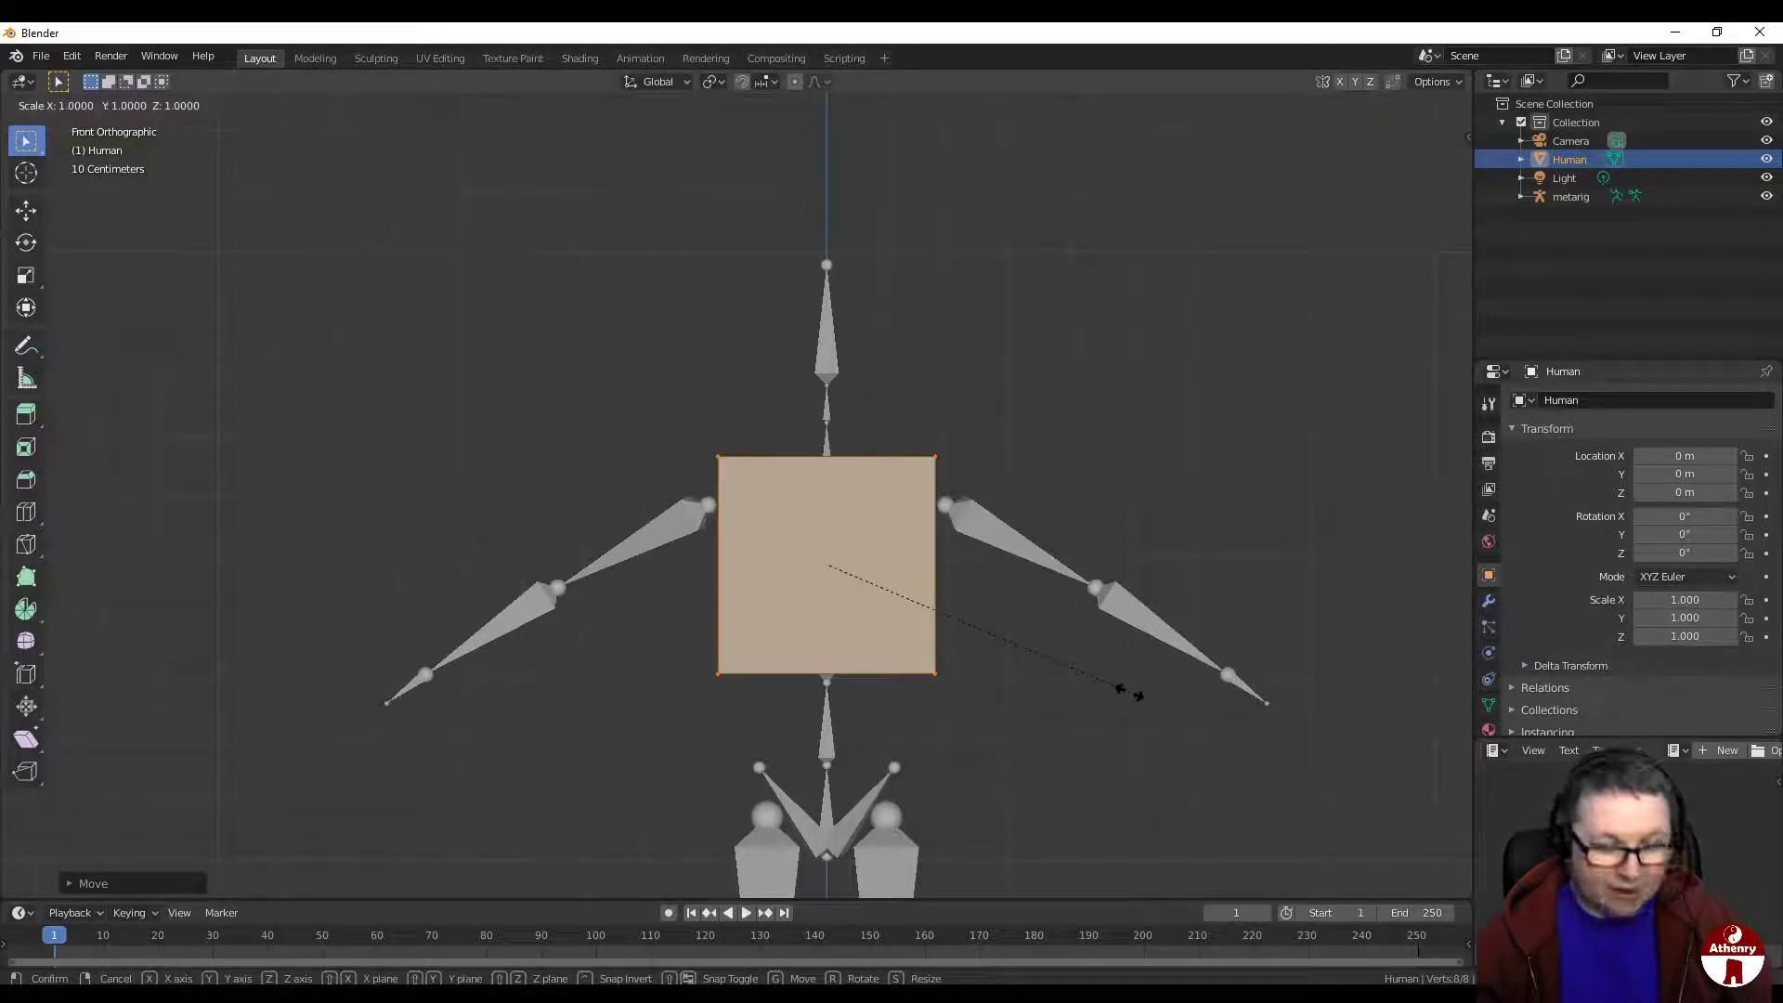
key("x")
left_click(1077, 646)
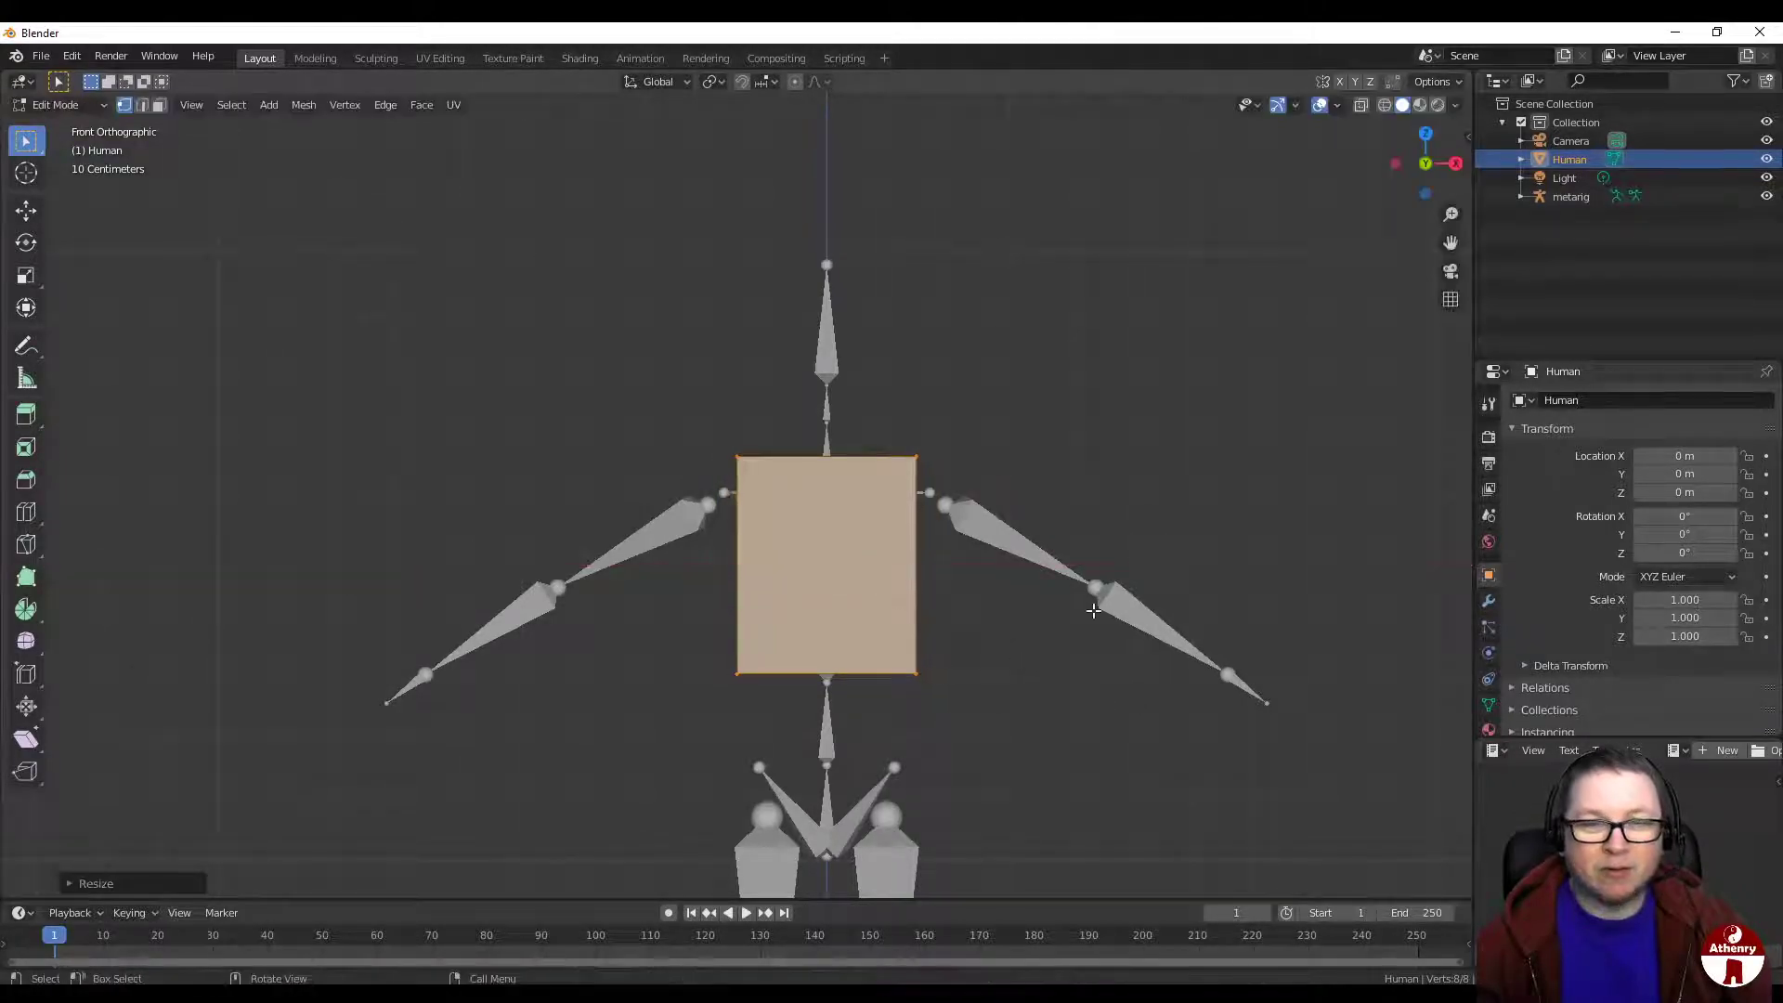
Step: Enable the Screencast Keys display and collapse its settings
left_click(1469, 136)
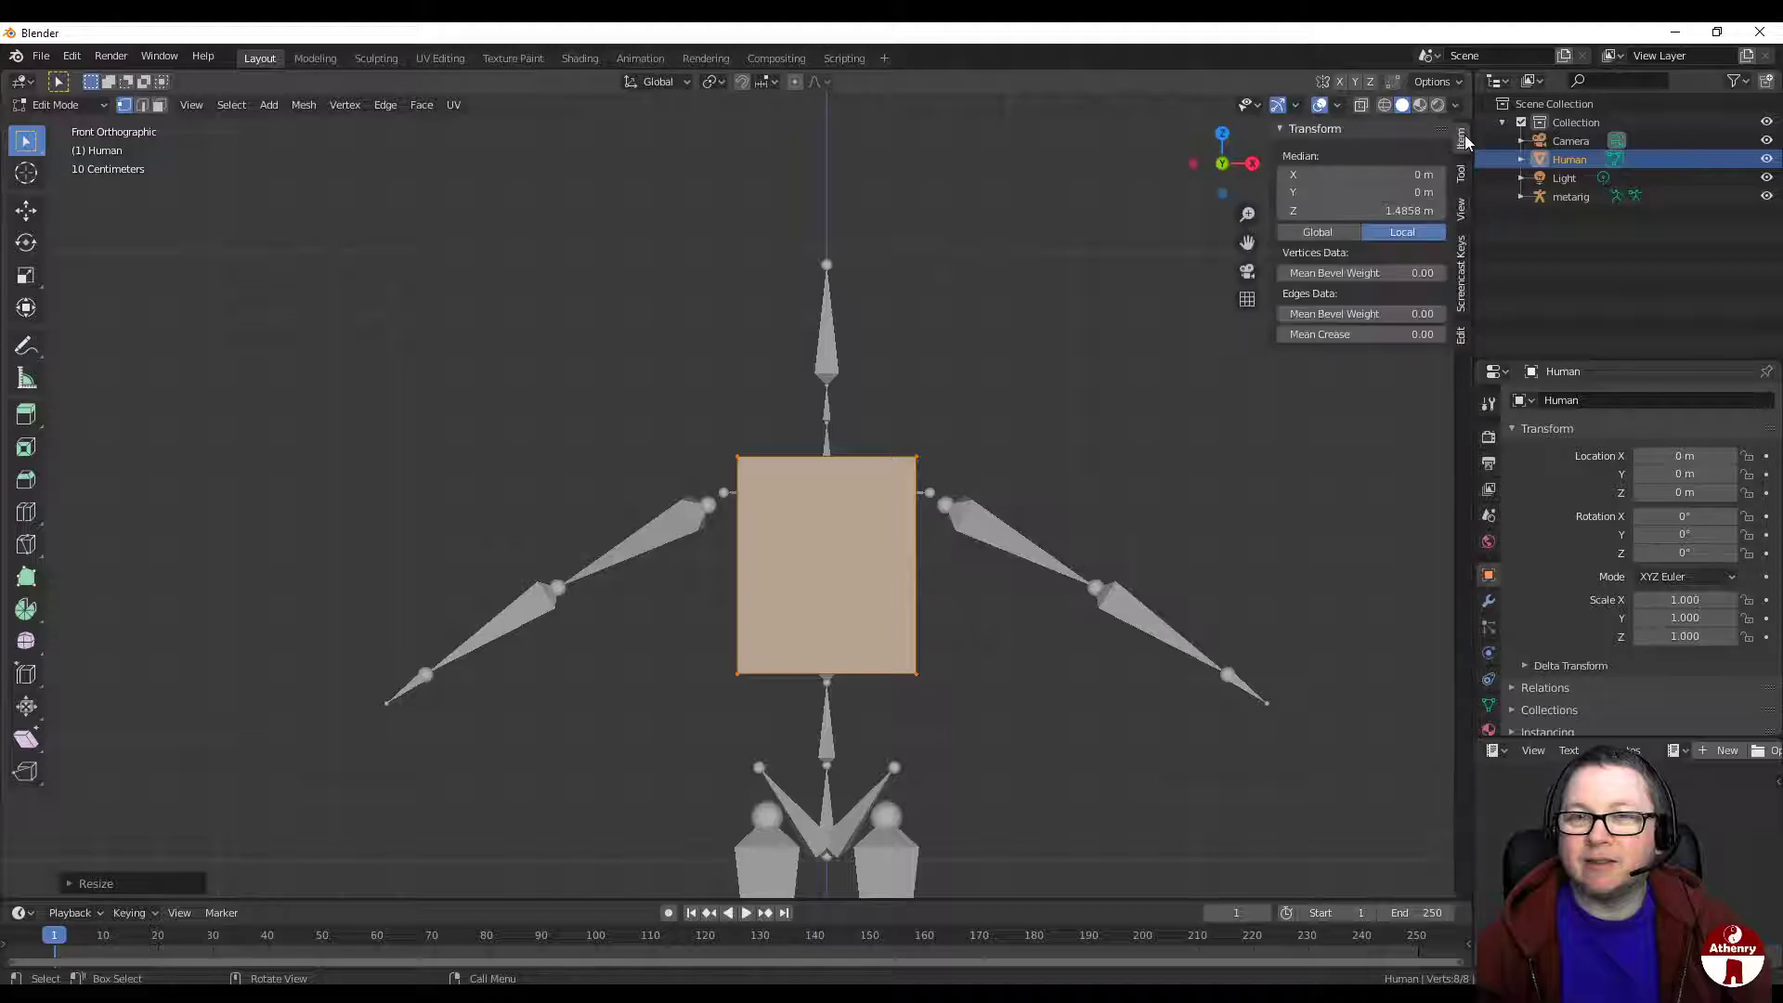
left_click(1463, 291)
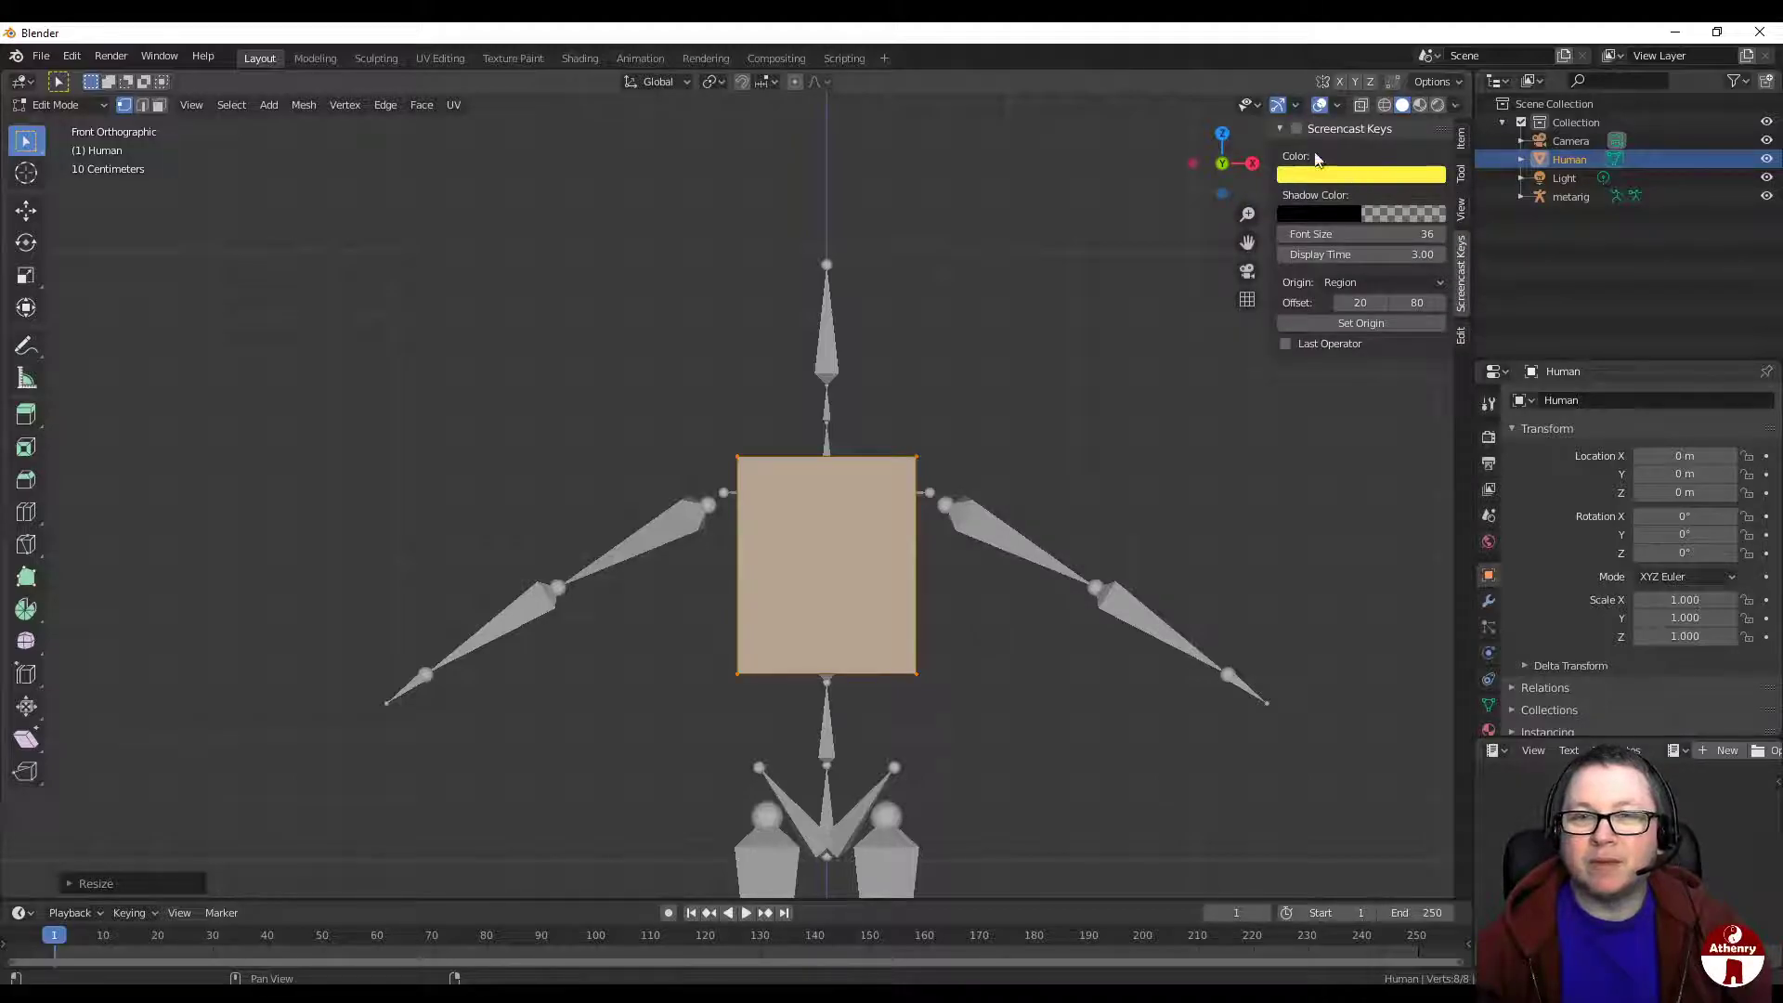
left_click(1280, 127)
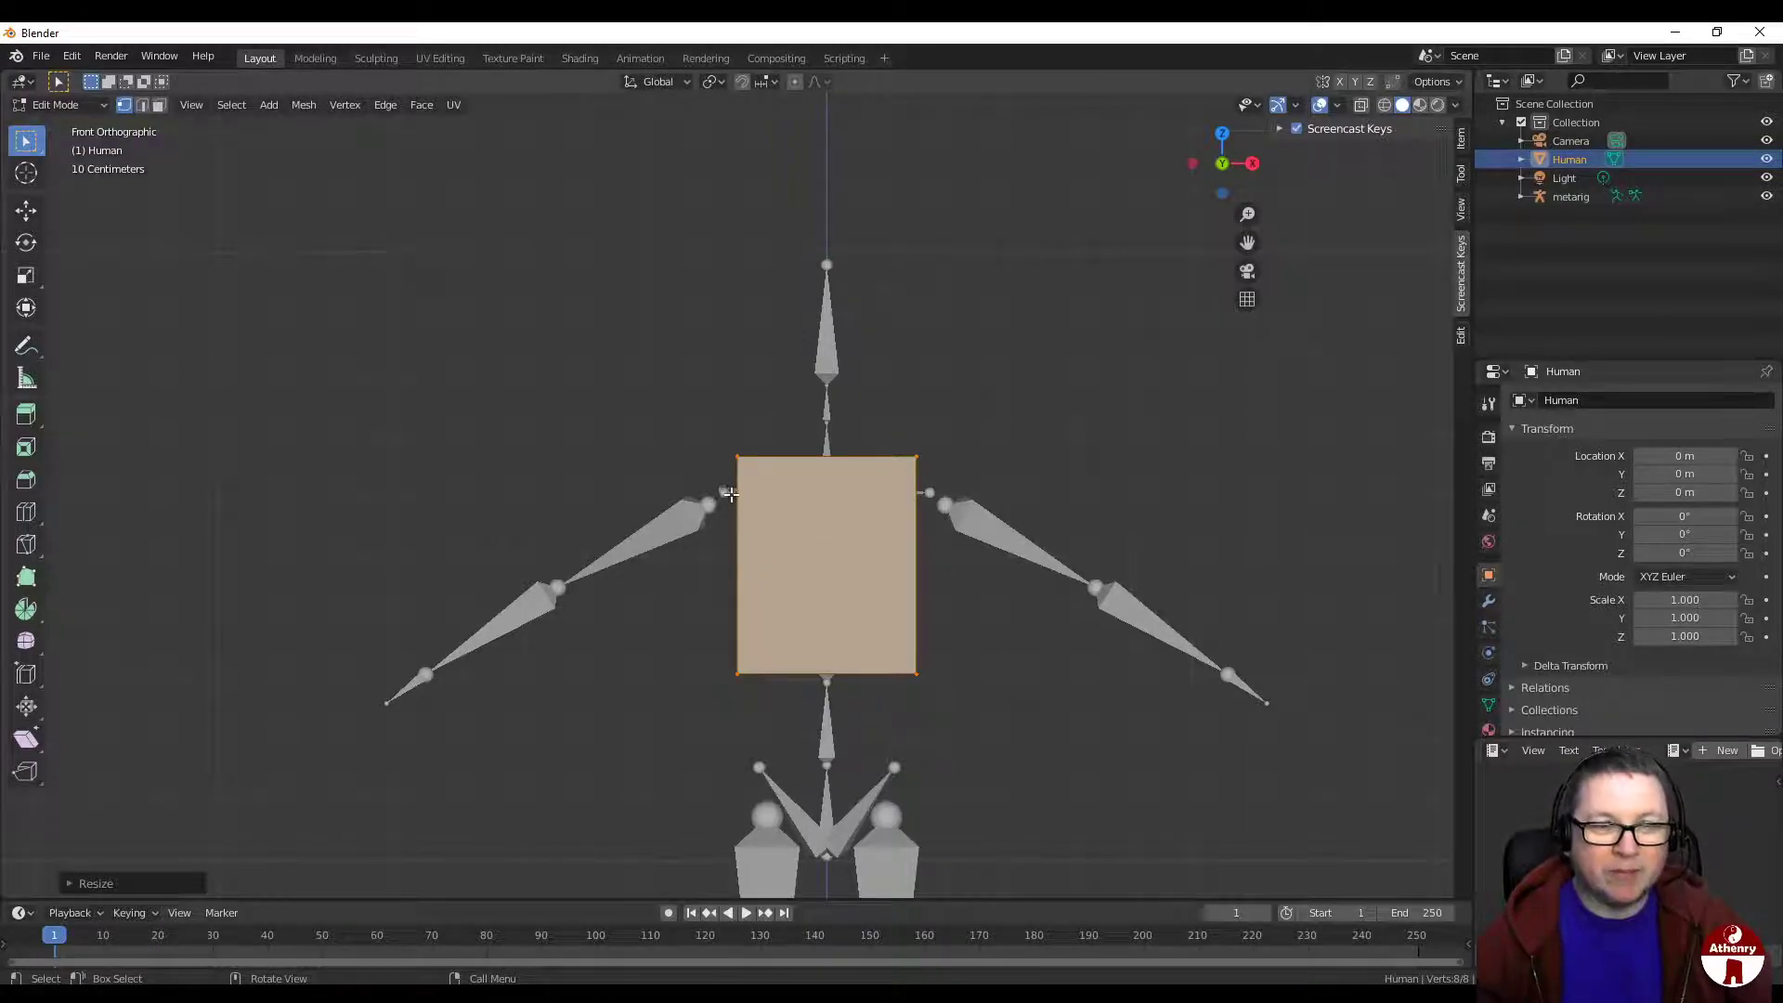
Step: In right side view, scale the chest block along Y to roughly half its depth and check it from behind
left_click(1252, 163)
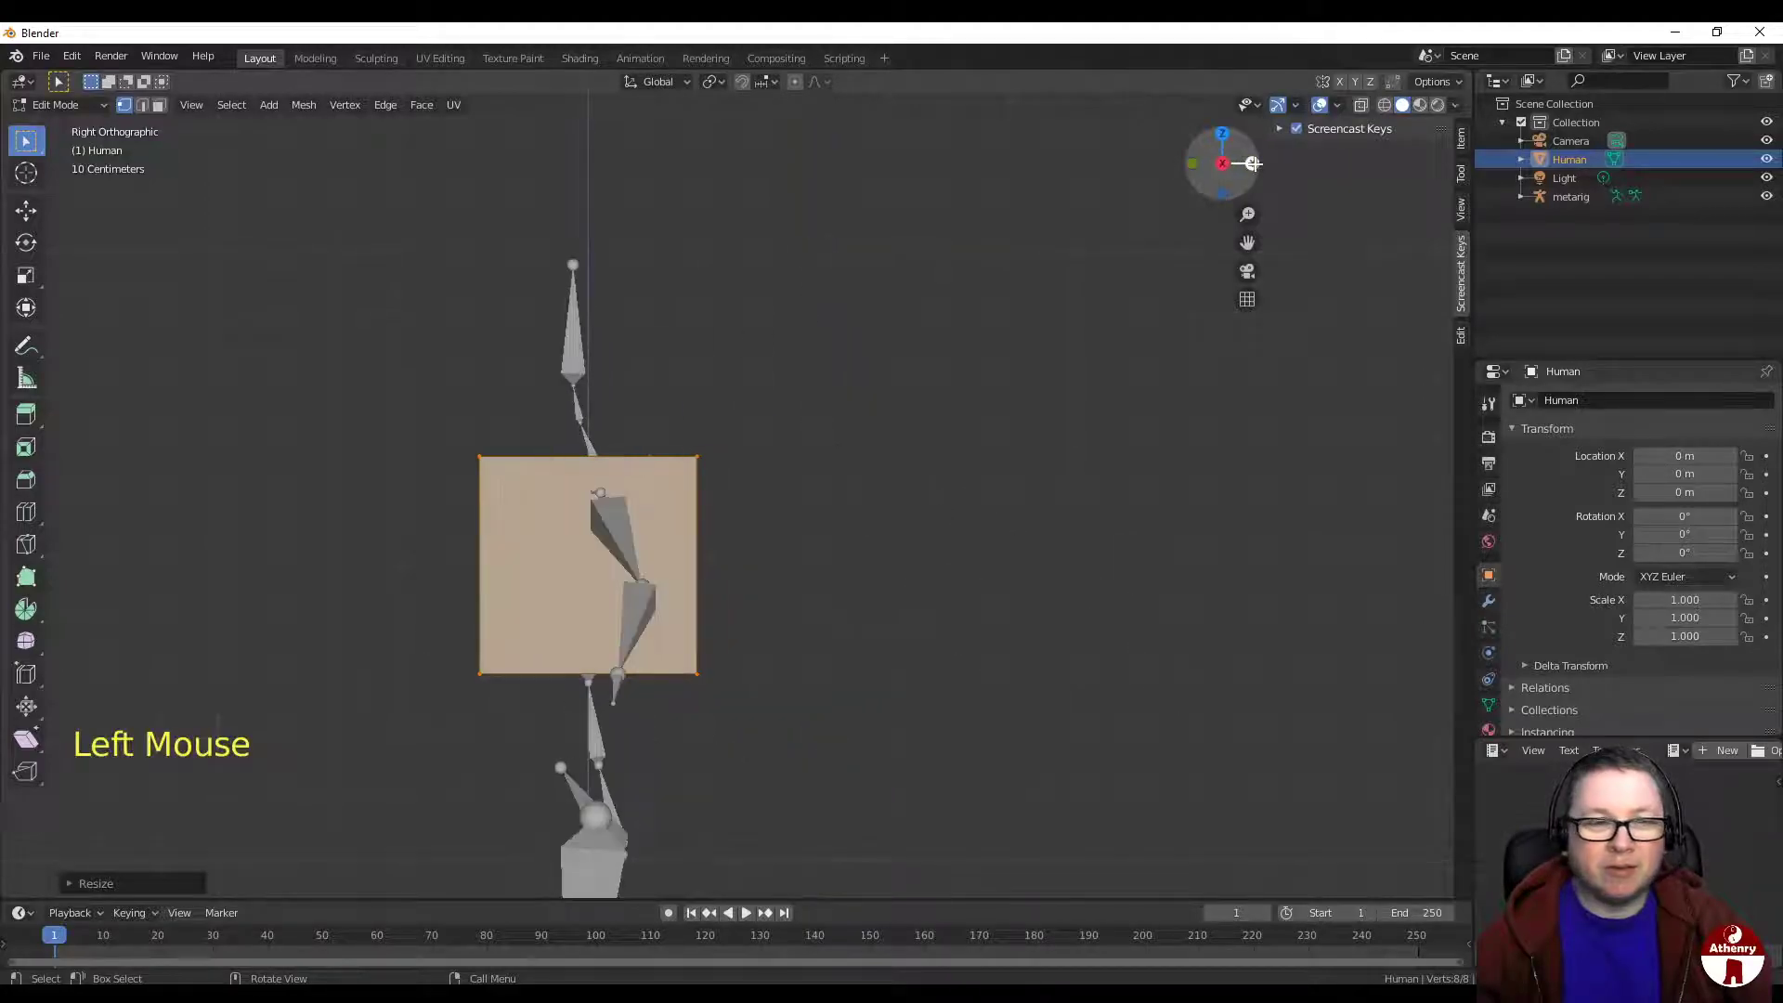
scroll(781, 686, "down", 2)
scroll(781, 686, "down", 4)
scroll(783, 712, "up", 1)
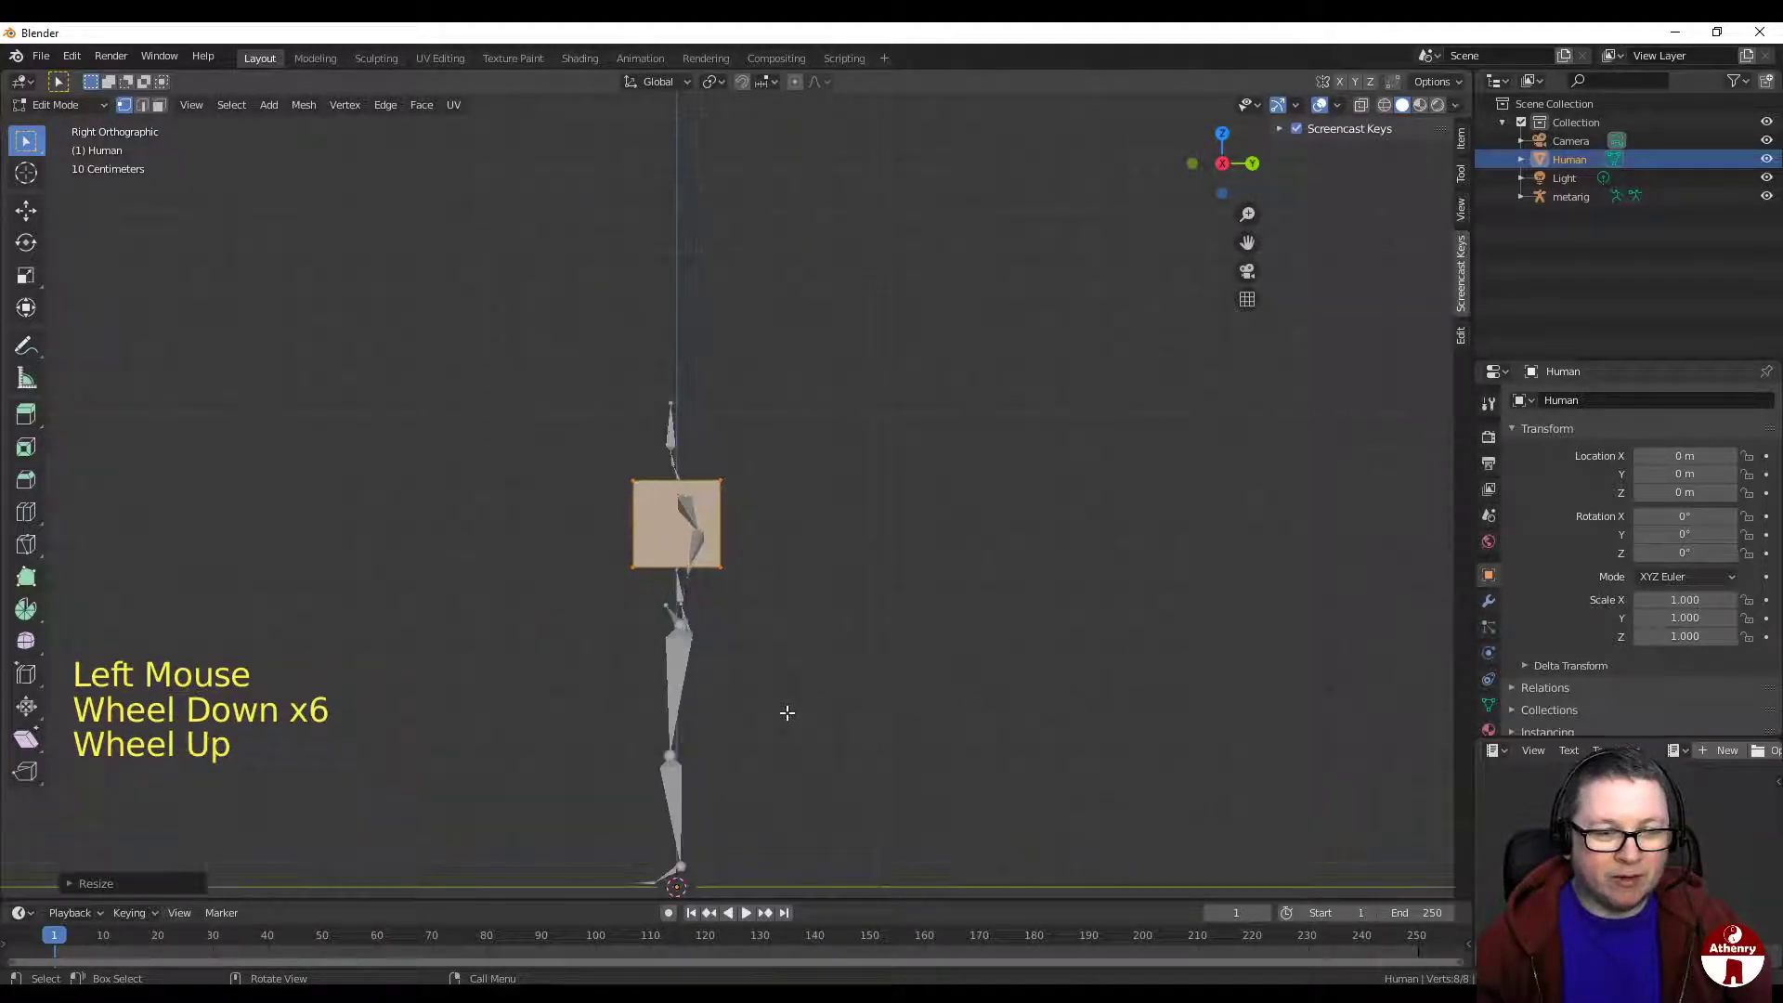
scroll(784, 713, "down", 1)
scroll(698, 531, "up", 2)
scroll(699, 531, "down", 1)
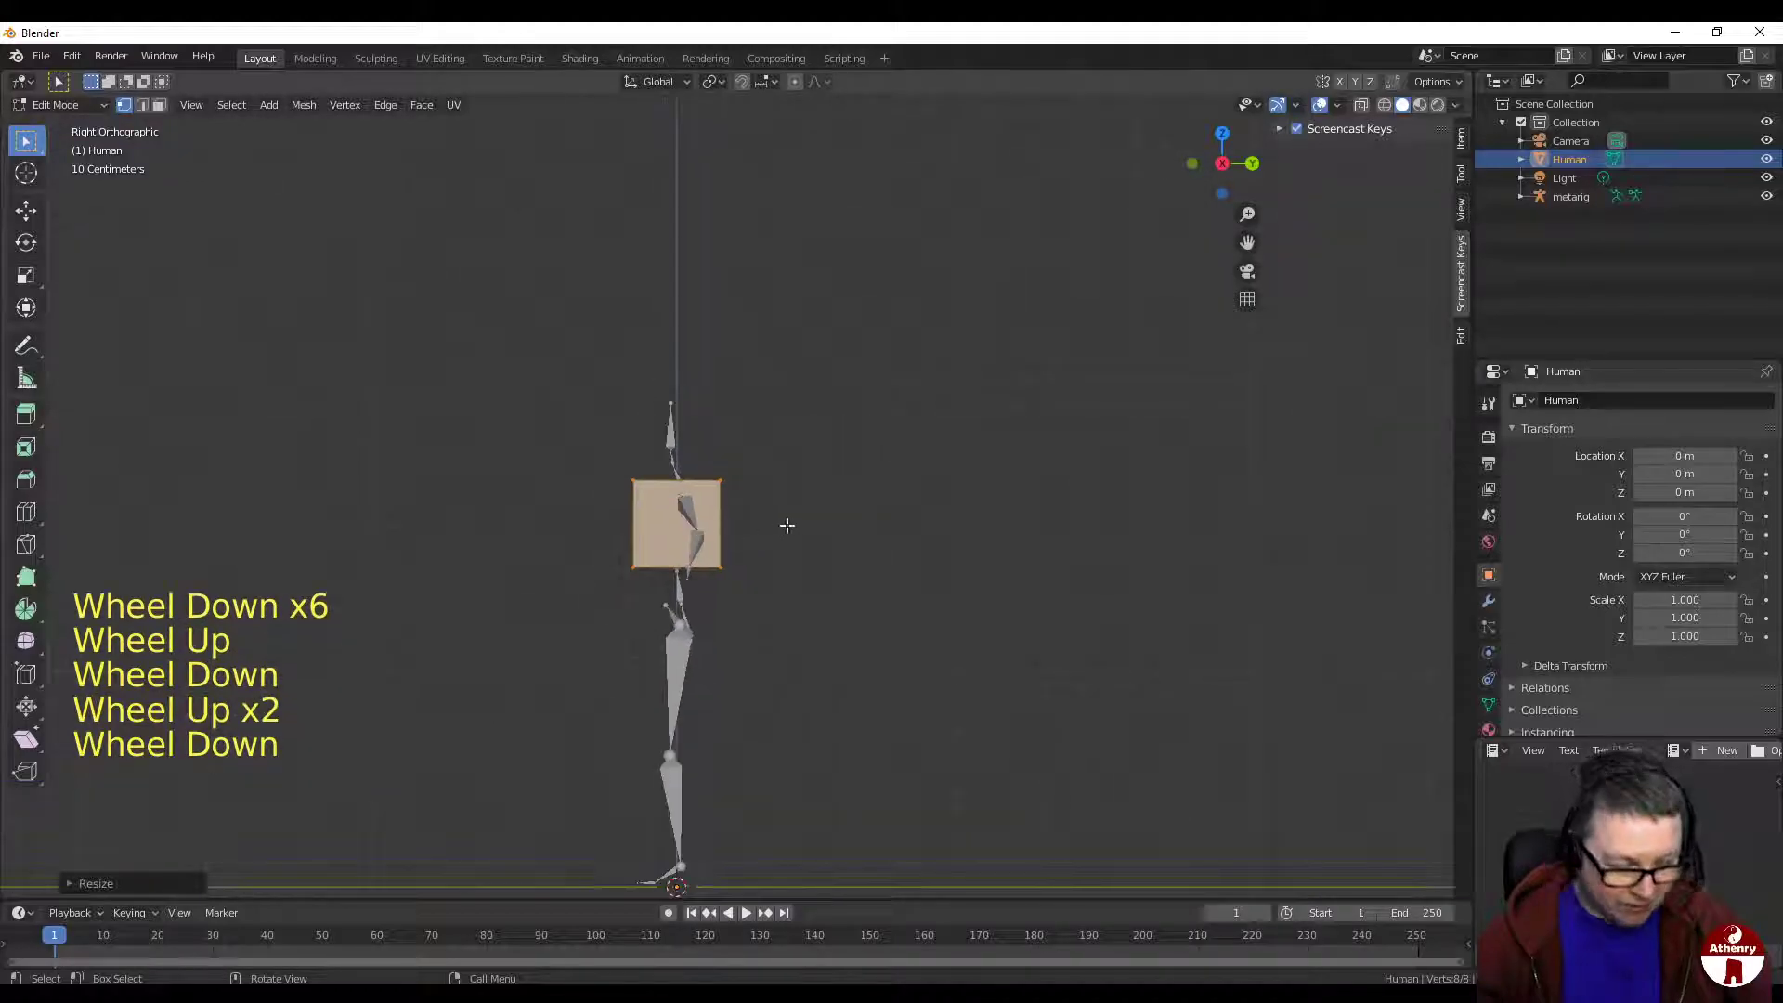
key("s")
key("y")
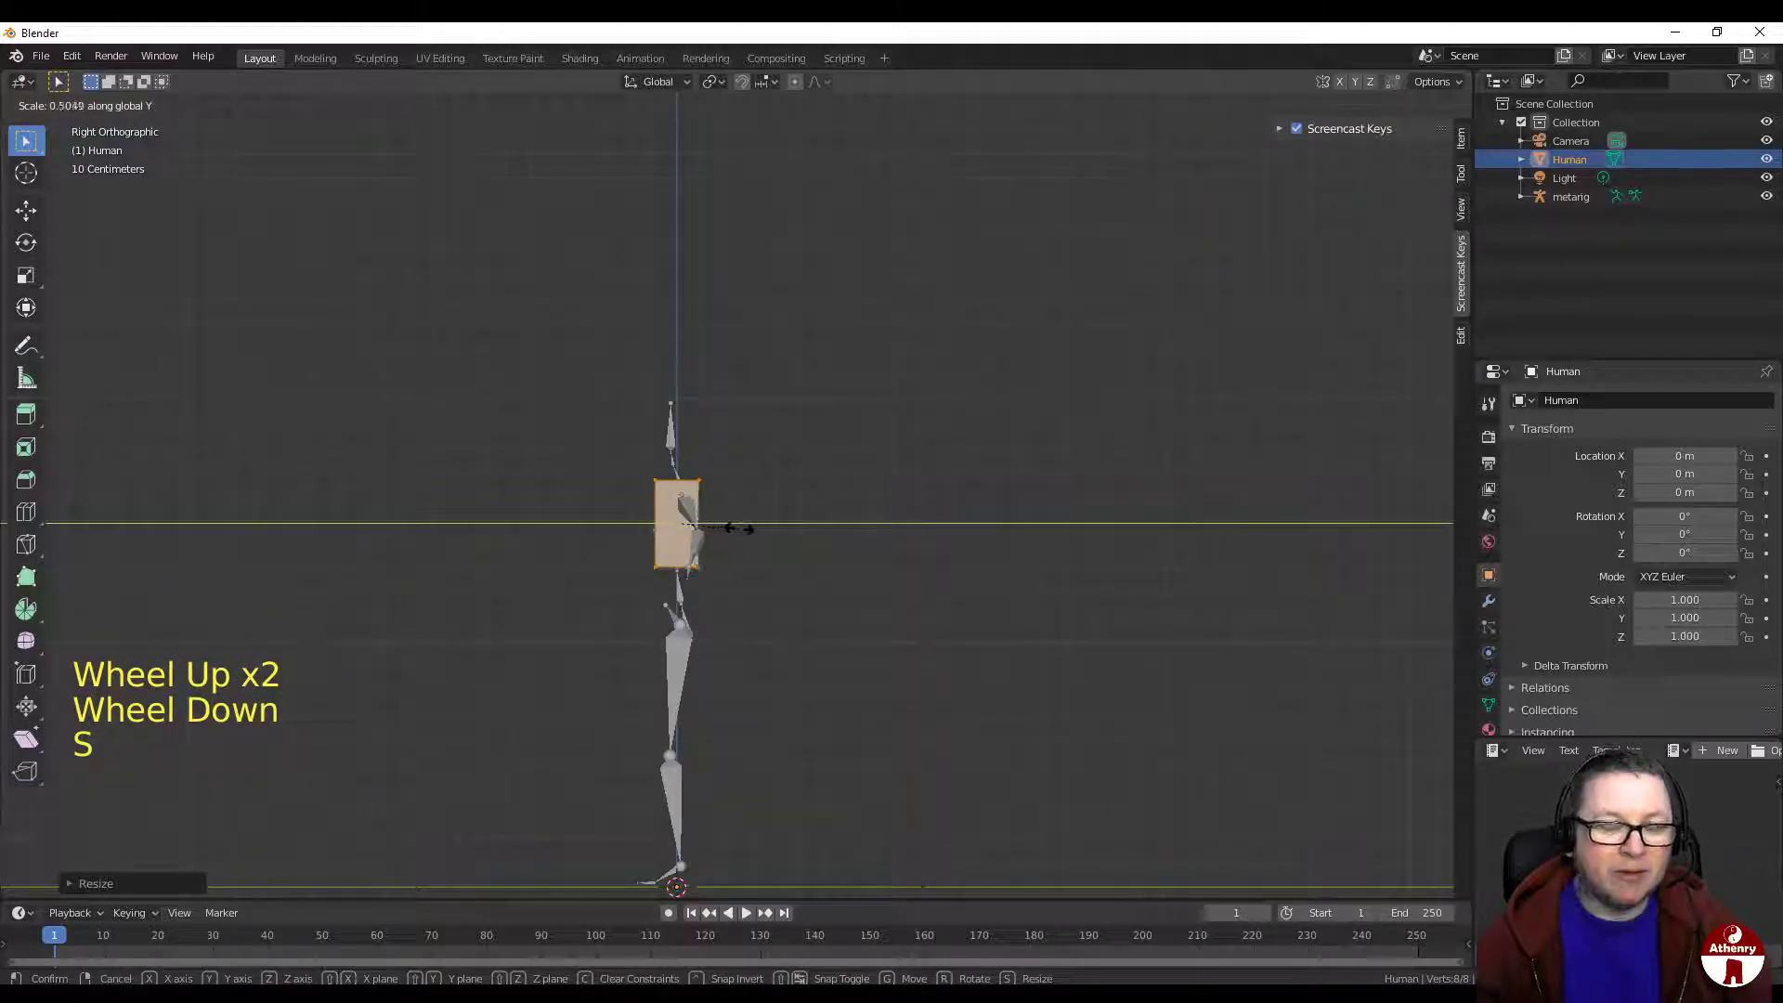
left_click(747, 526)
scroll(715, 534, "up", 2)
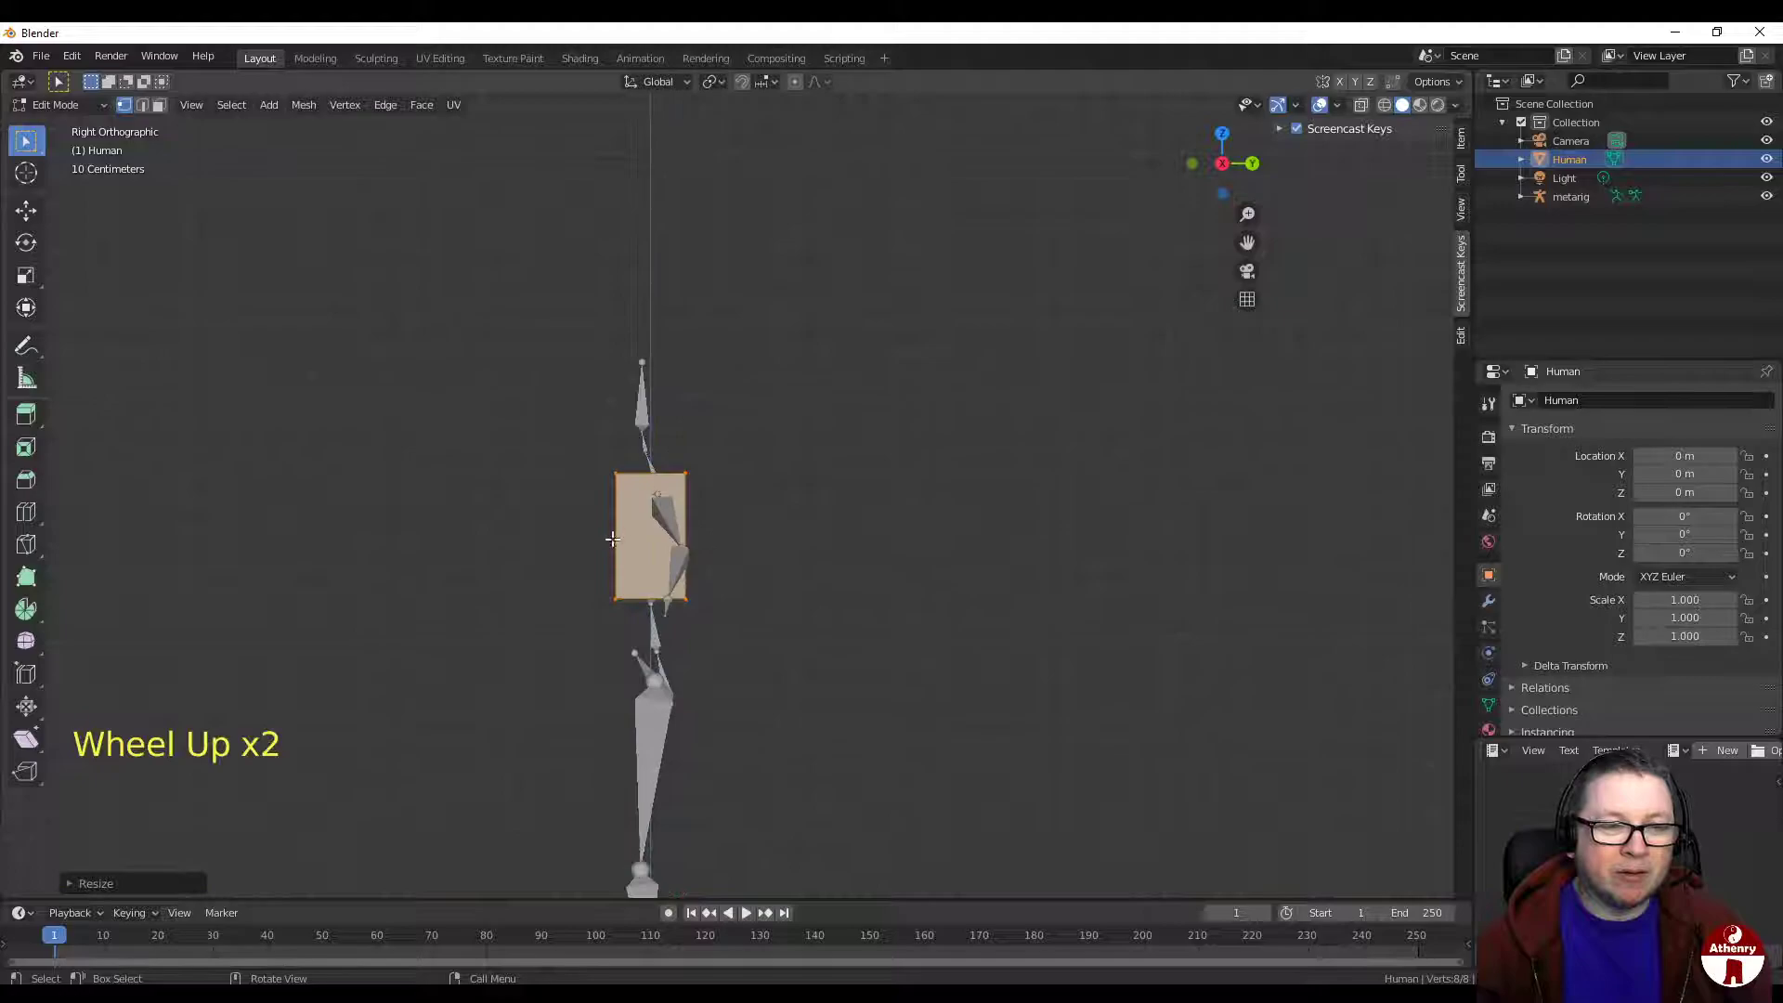
middle_click_drag(633, 549, 847, 546)
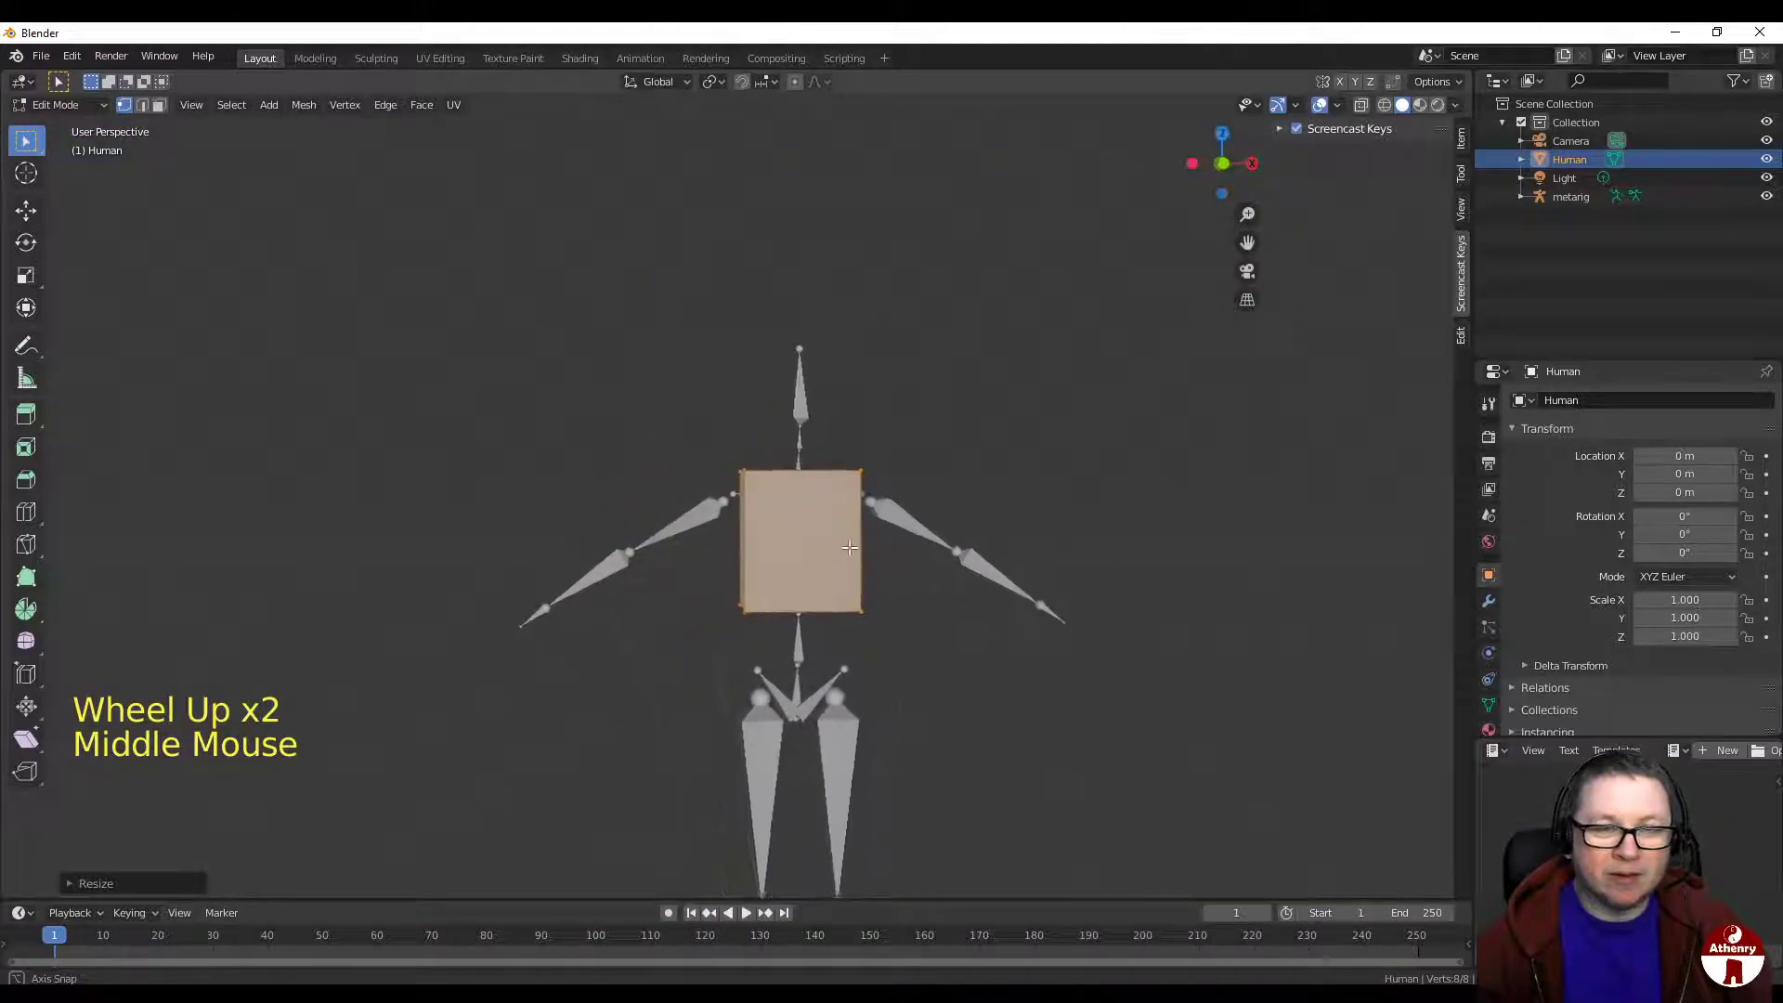
left_click(1219, 165)
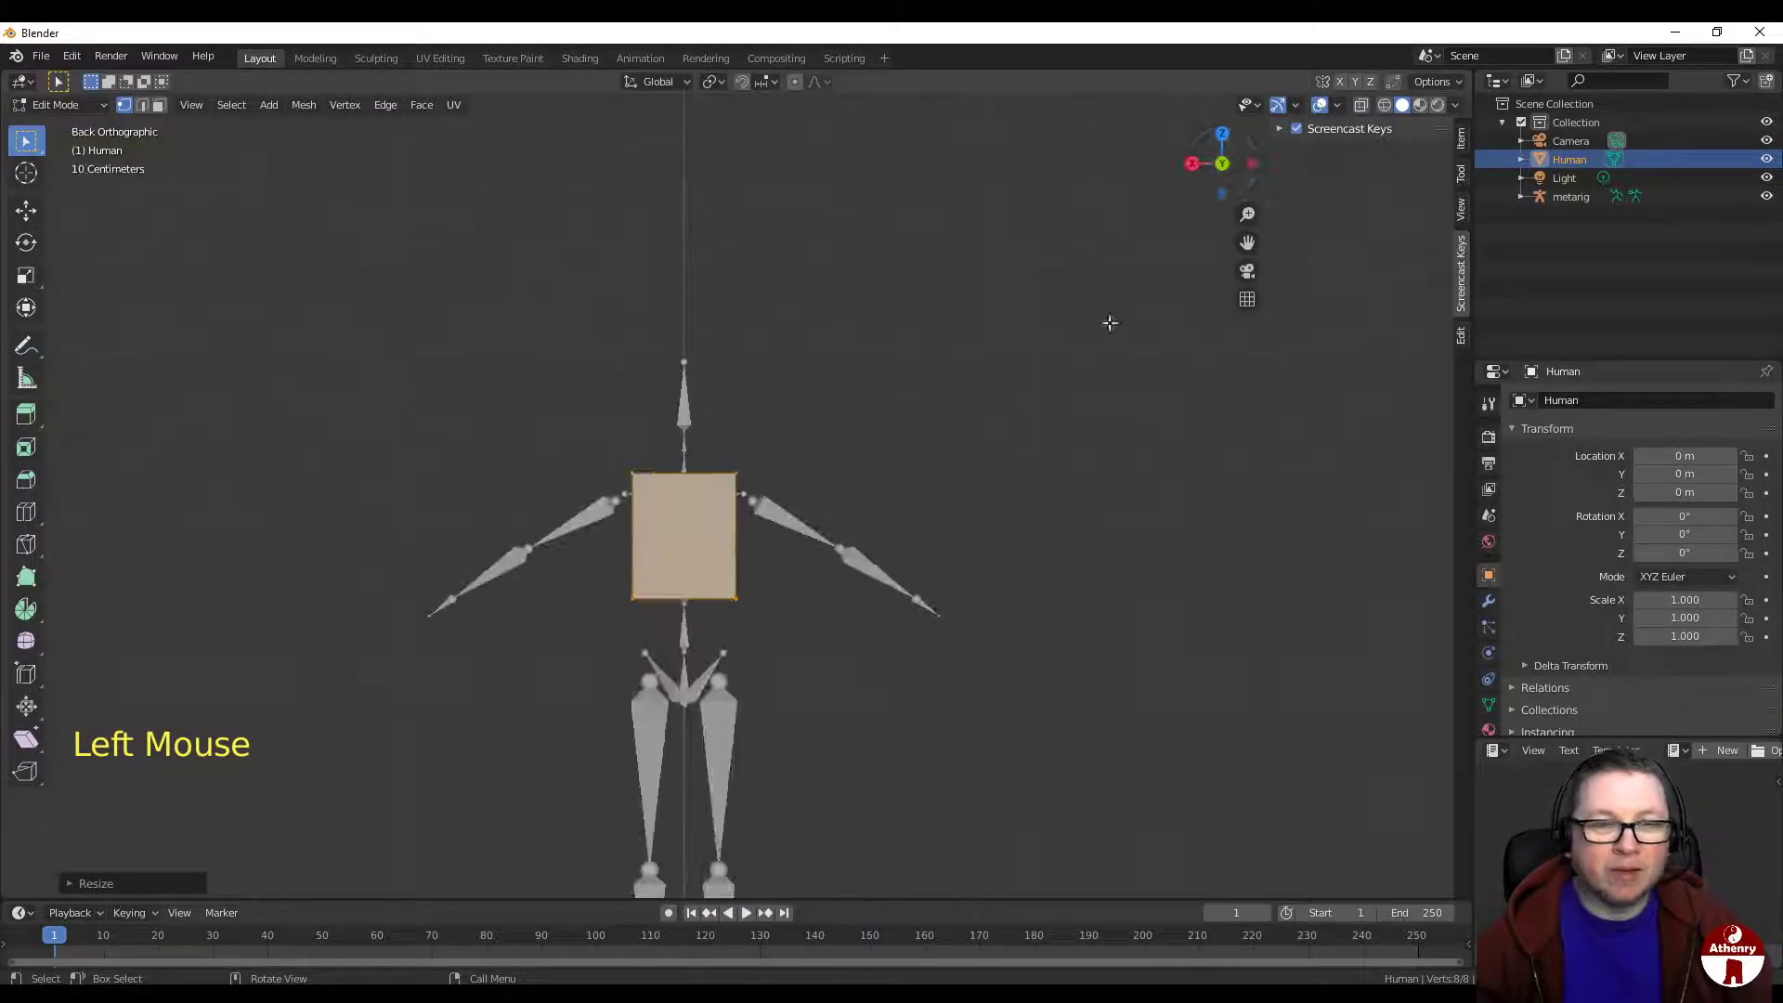
Step: In front view, add a vertical loop cut down the centre of the chest block
left_click(1190, 165)
left_click(1190, 164)
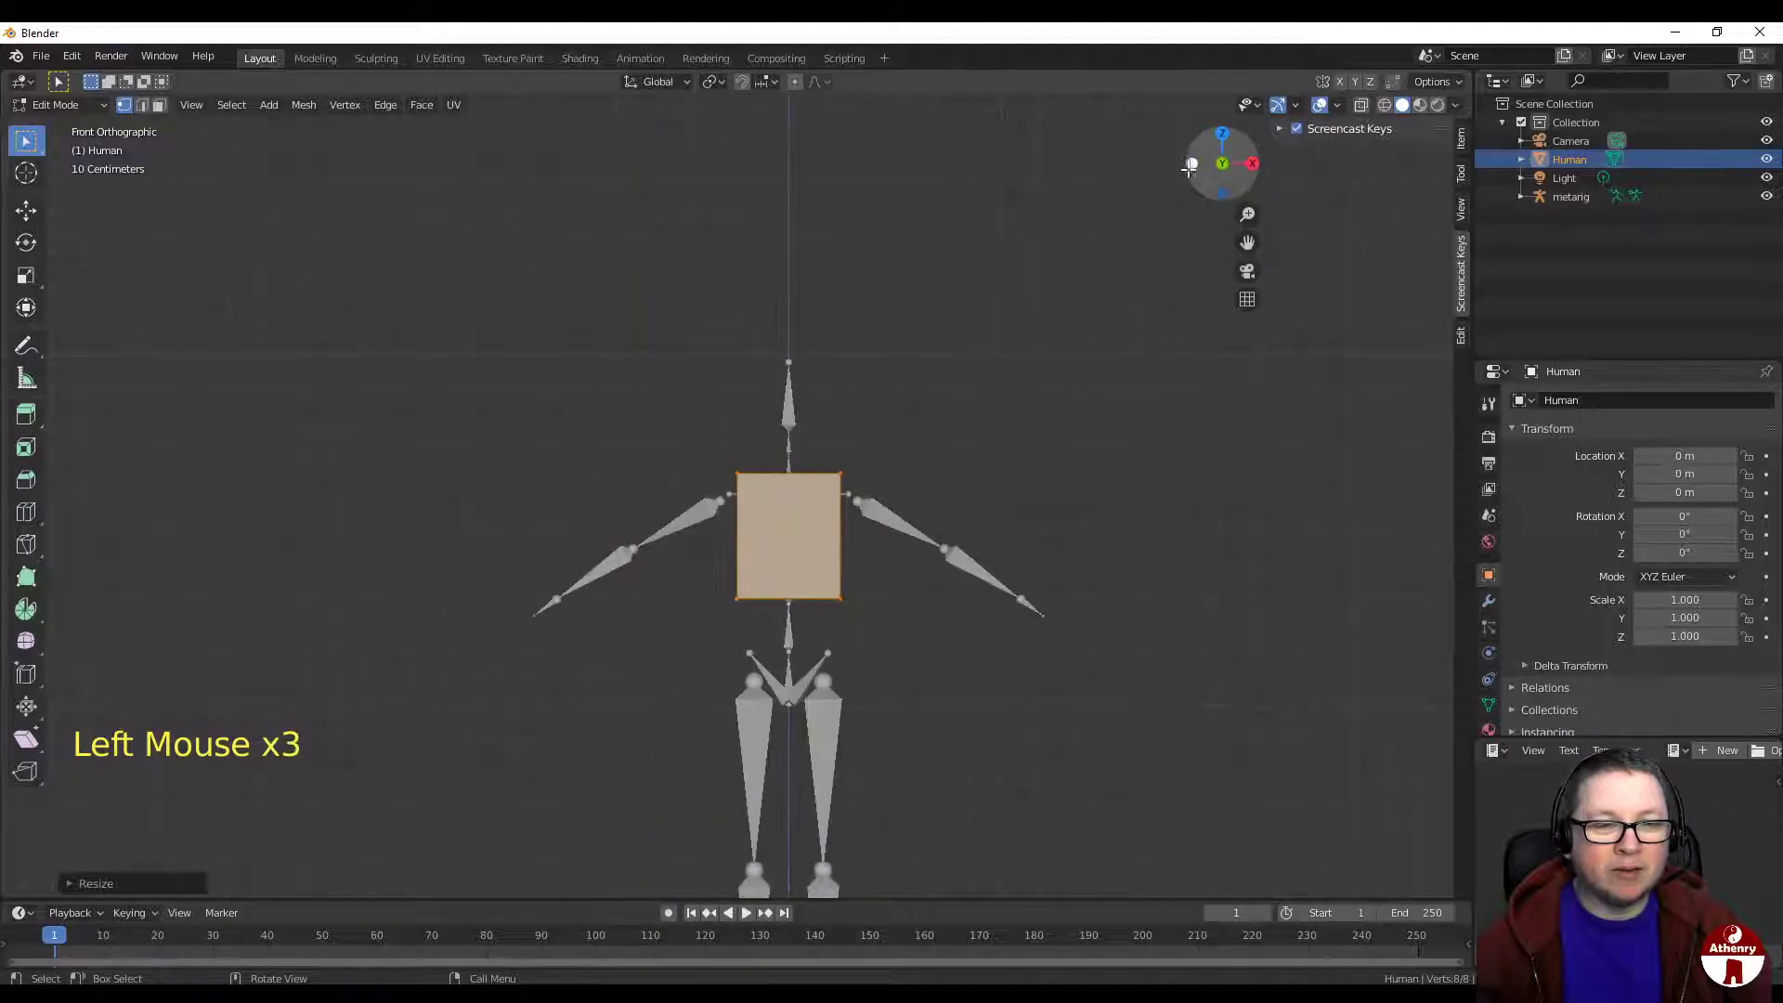
scroll(956, 597, "up", 2)
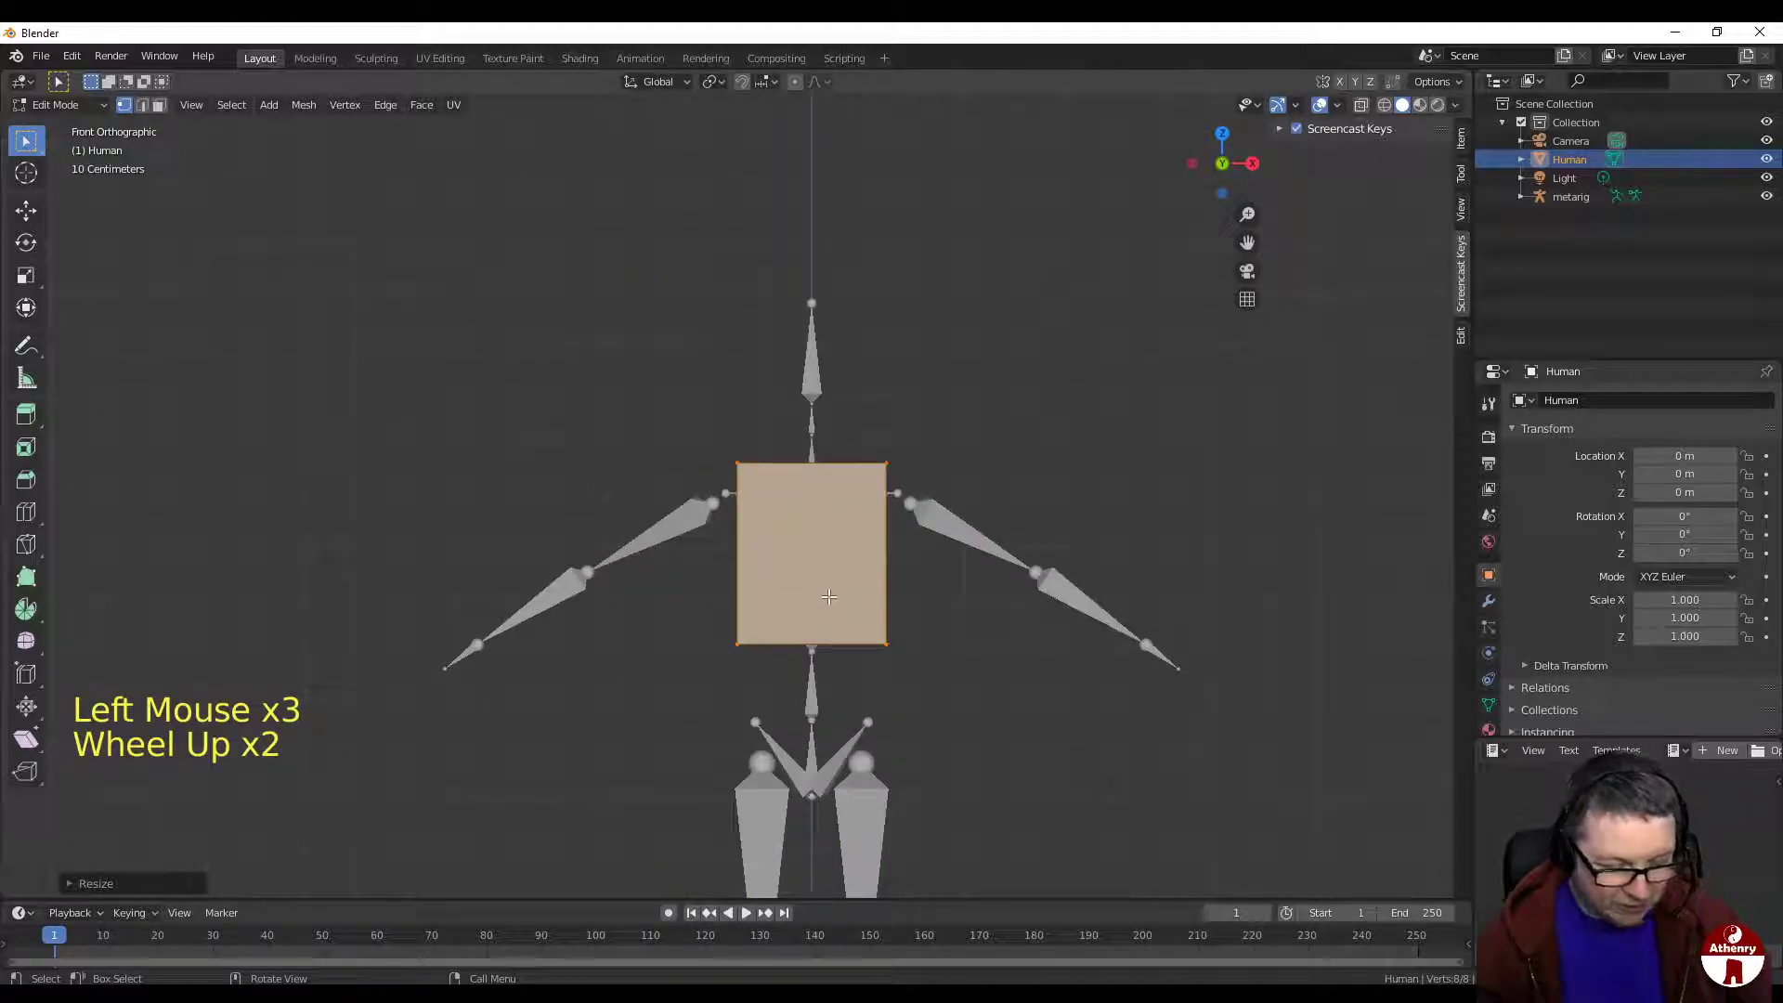
key("ctrl+r")
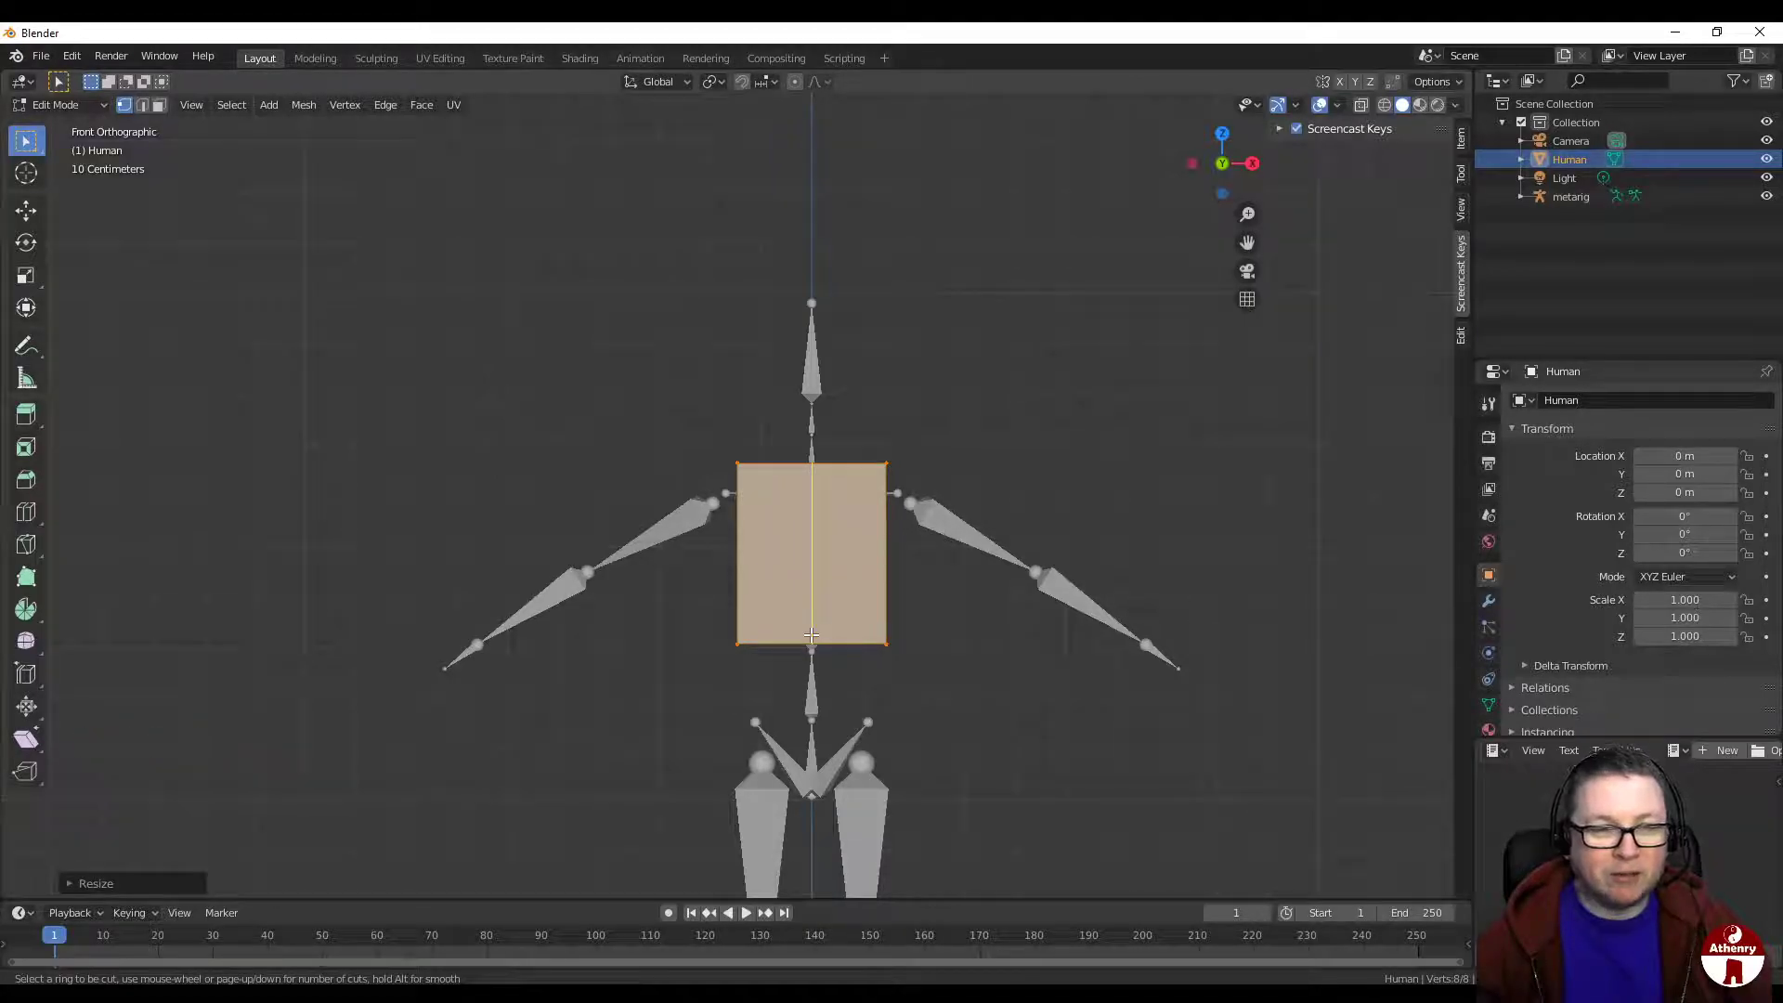
left_click(812, 635)
left_click(796, 573)
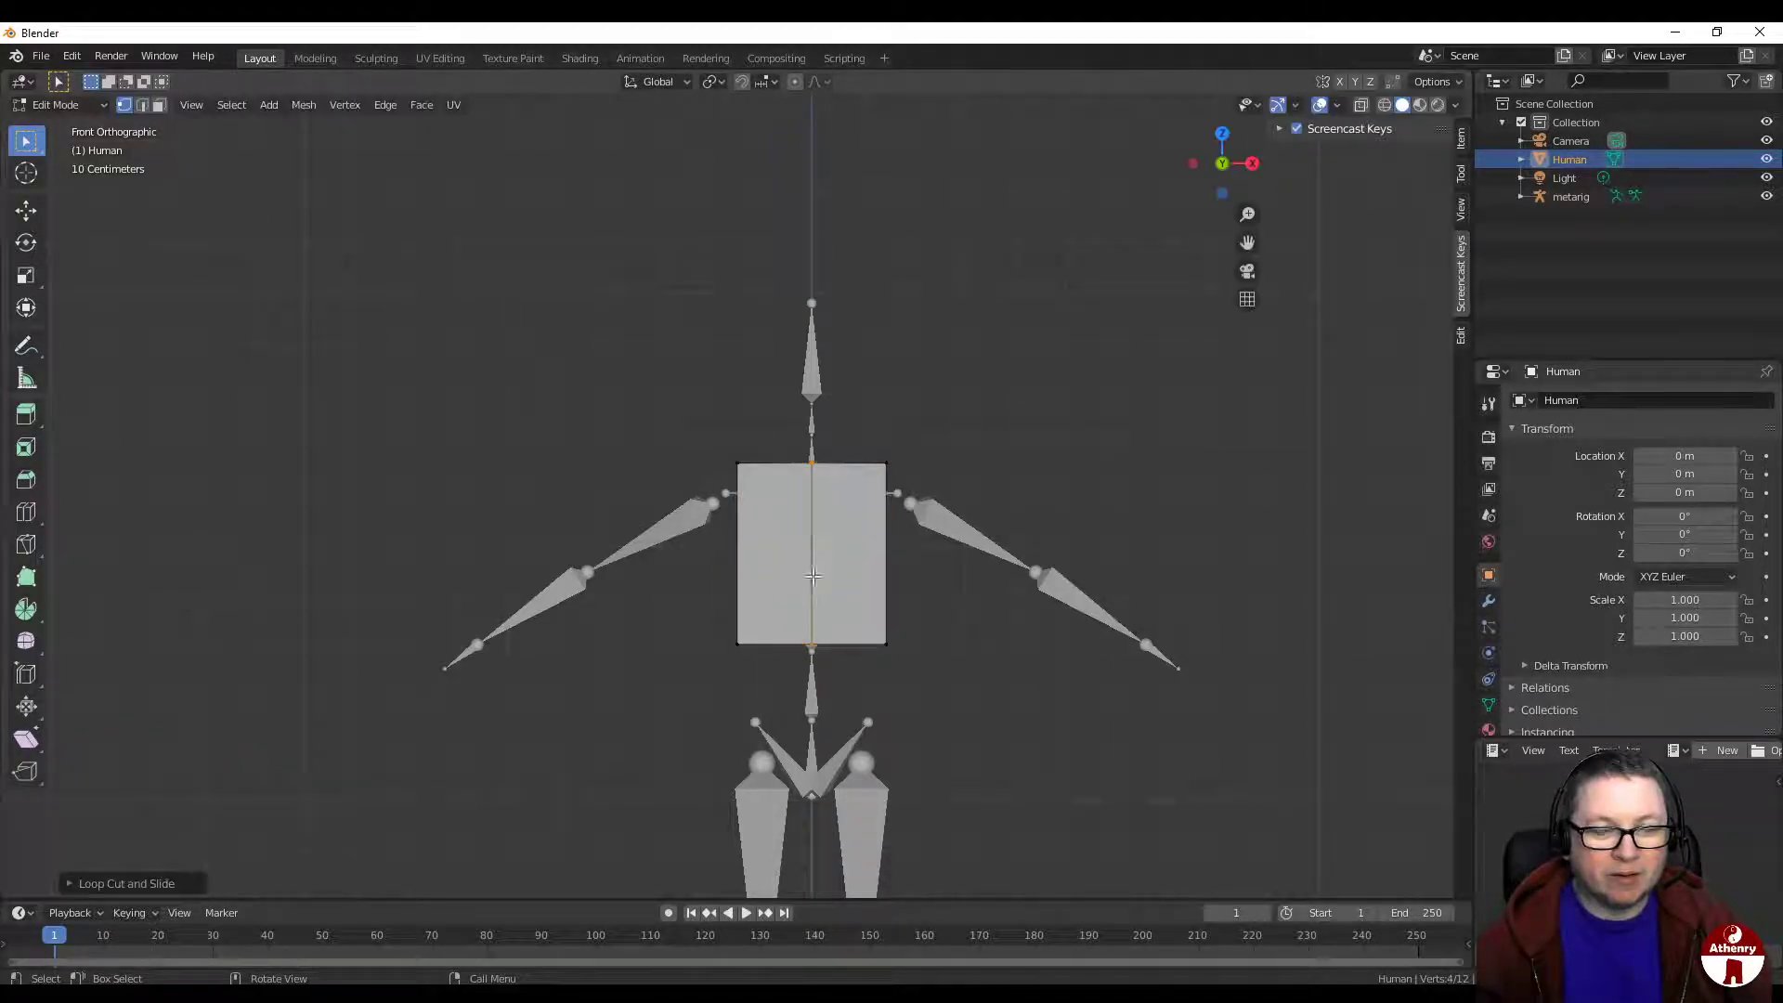
middle_click_drag(931, 496, 893, 481)
left_click(1222, 163)
scroll(971, 514, "up", 2)
middle_click_drag(972, 513, 871, 378, "shift")
scroll(967, 282, "down", 3)
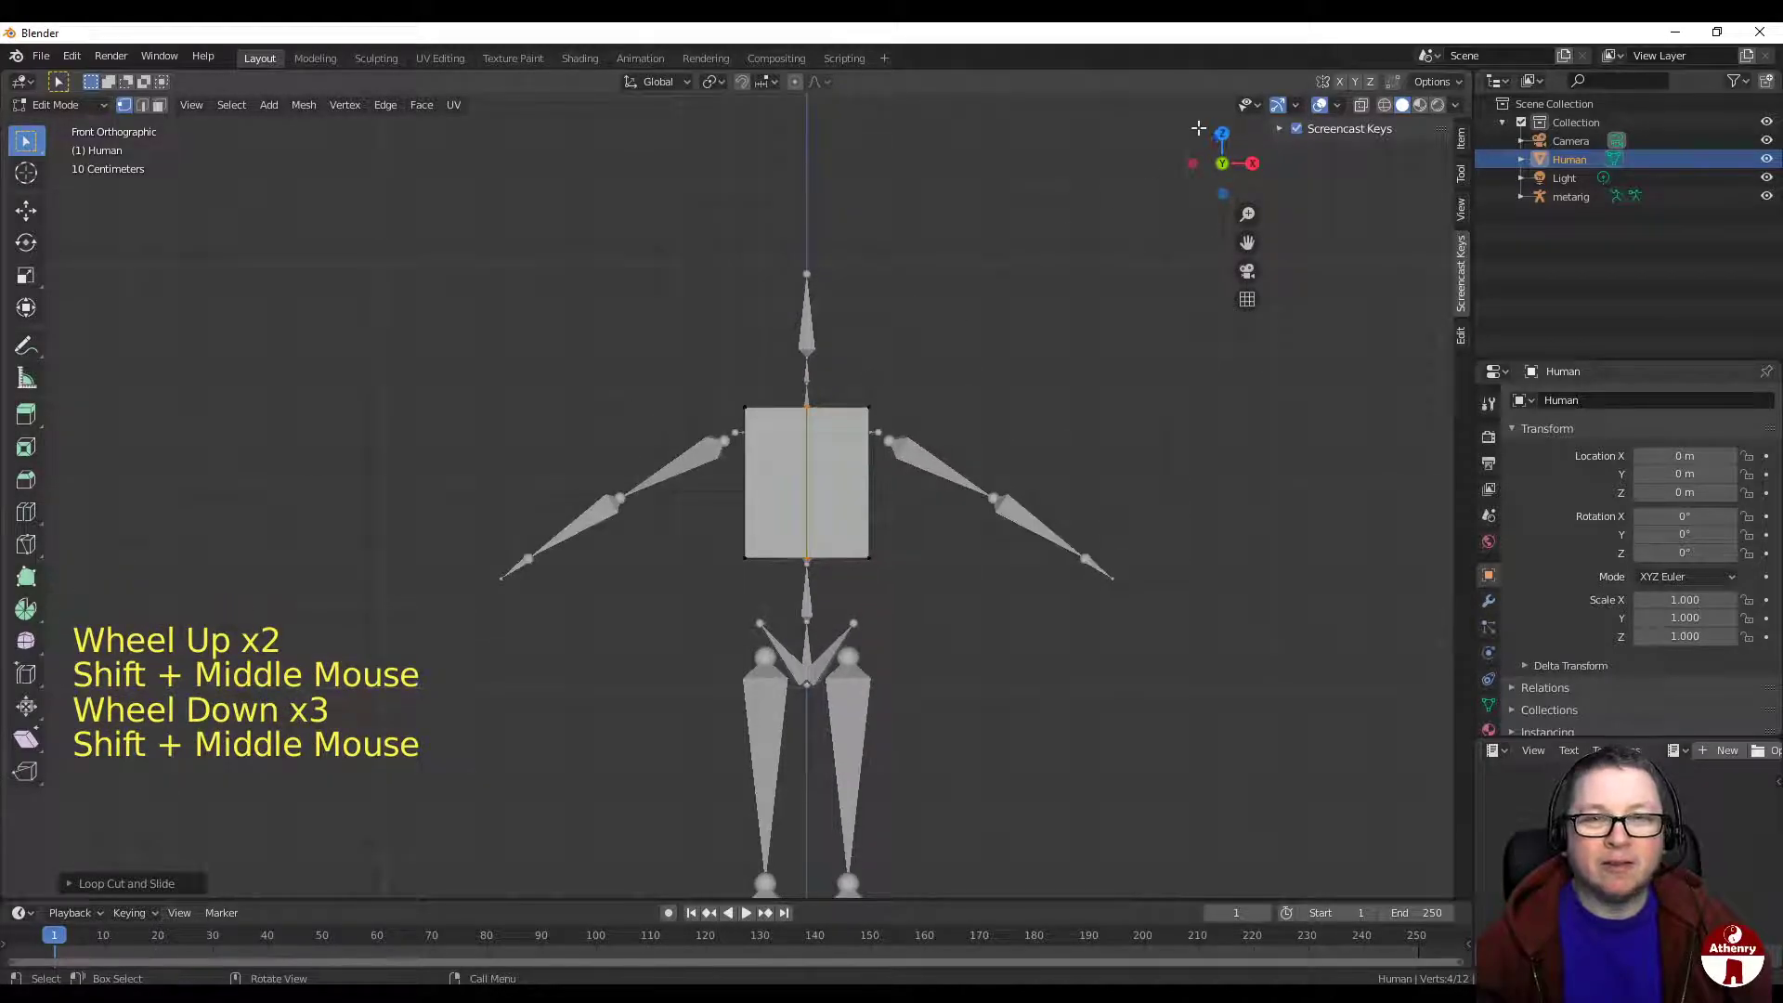
Step: With X-ray on, select the outer vertices on the chest block's negative-X side and delete that half of the mesh
left_click(124, 107)
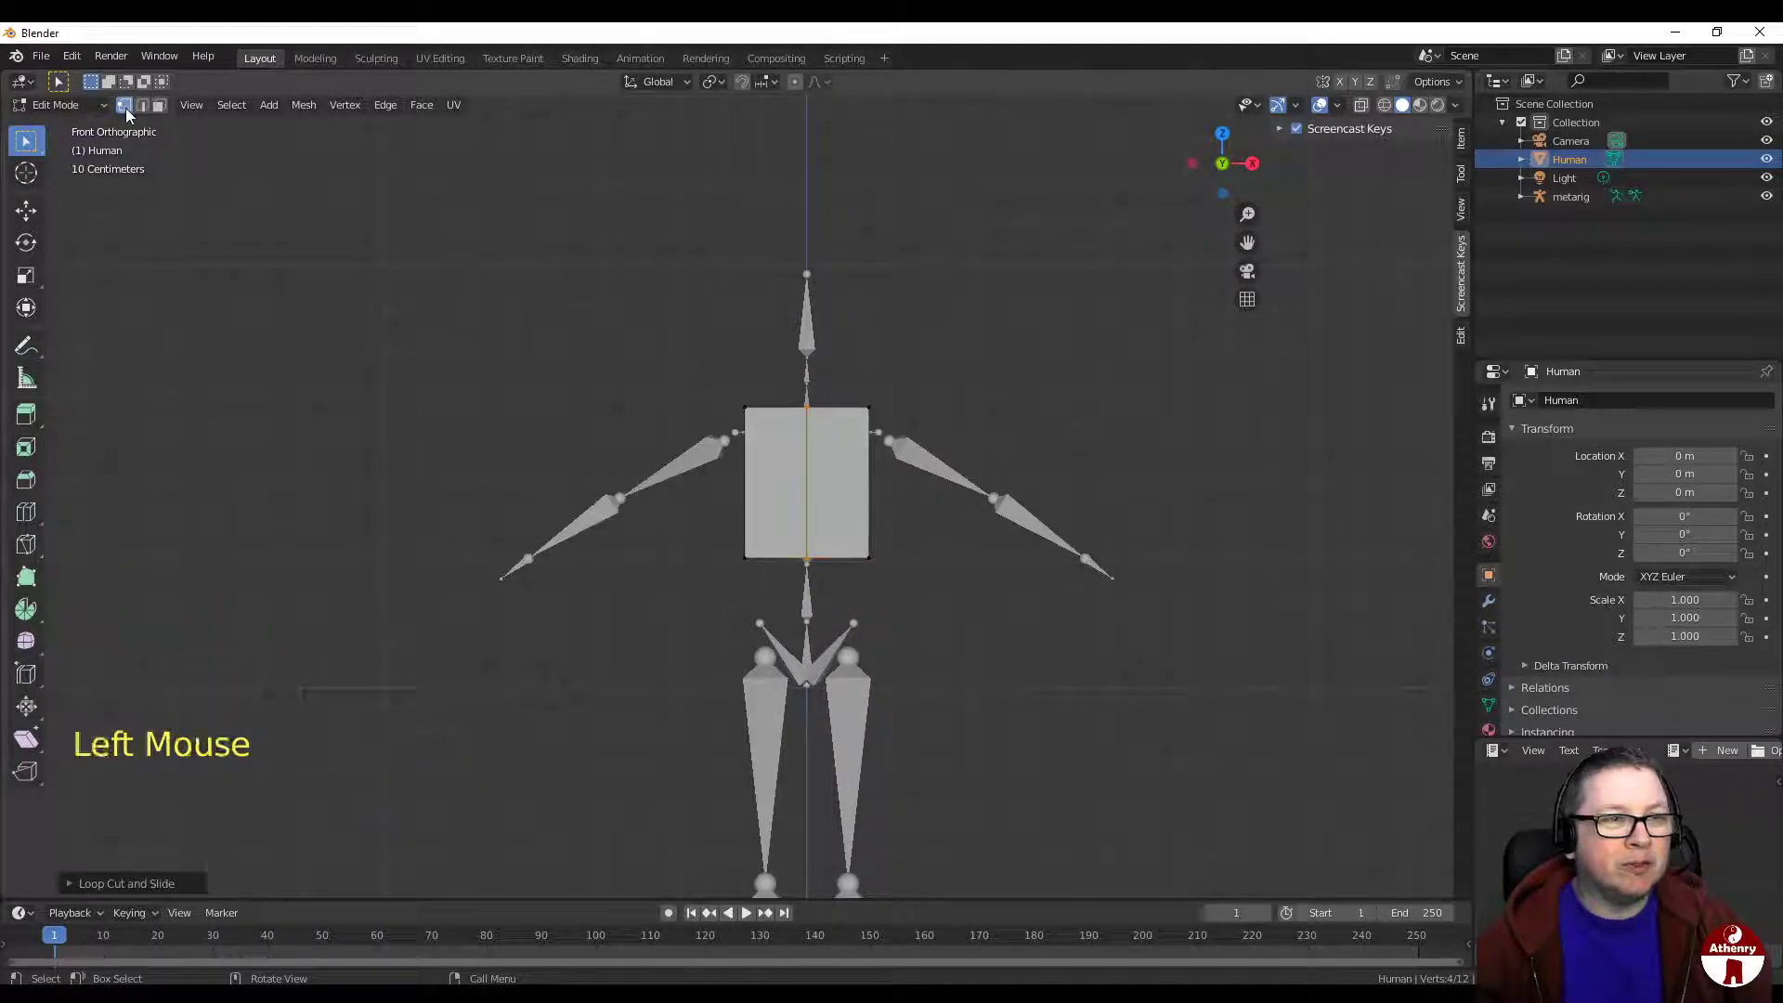
key("1")
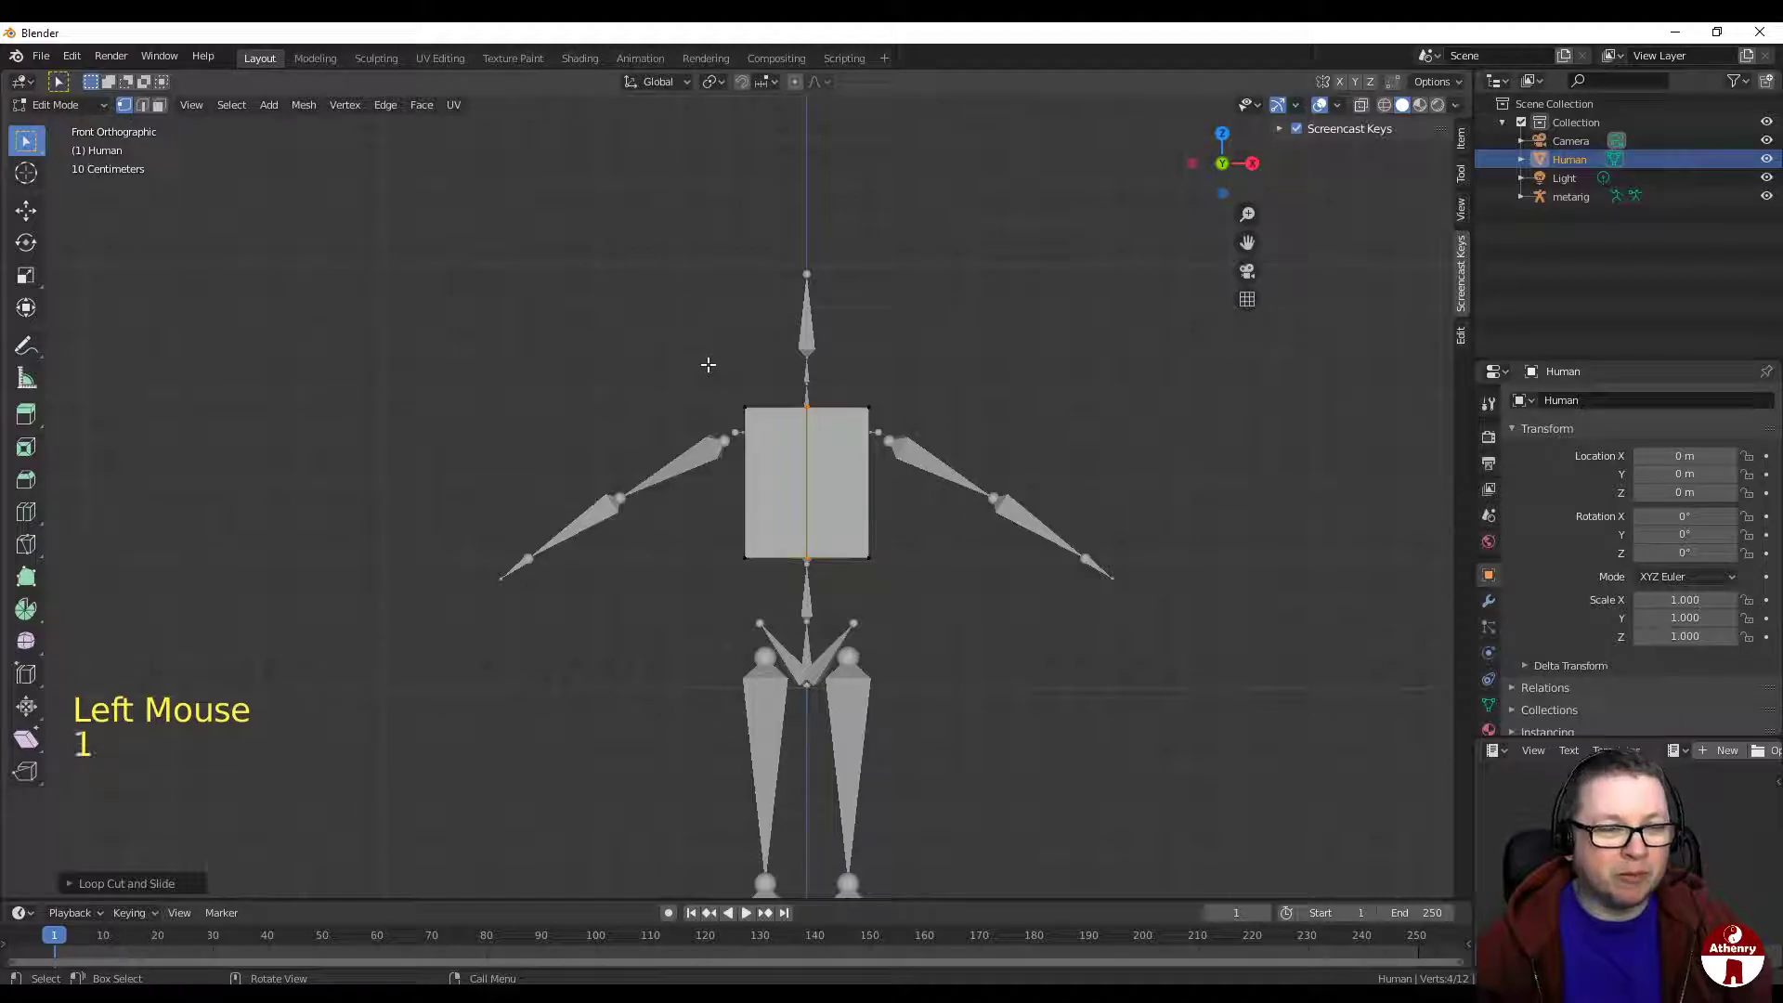
left_click(1360, 105)
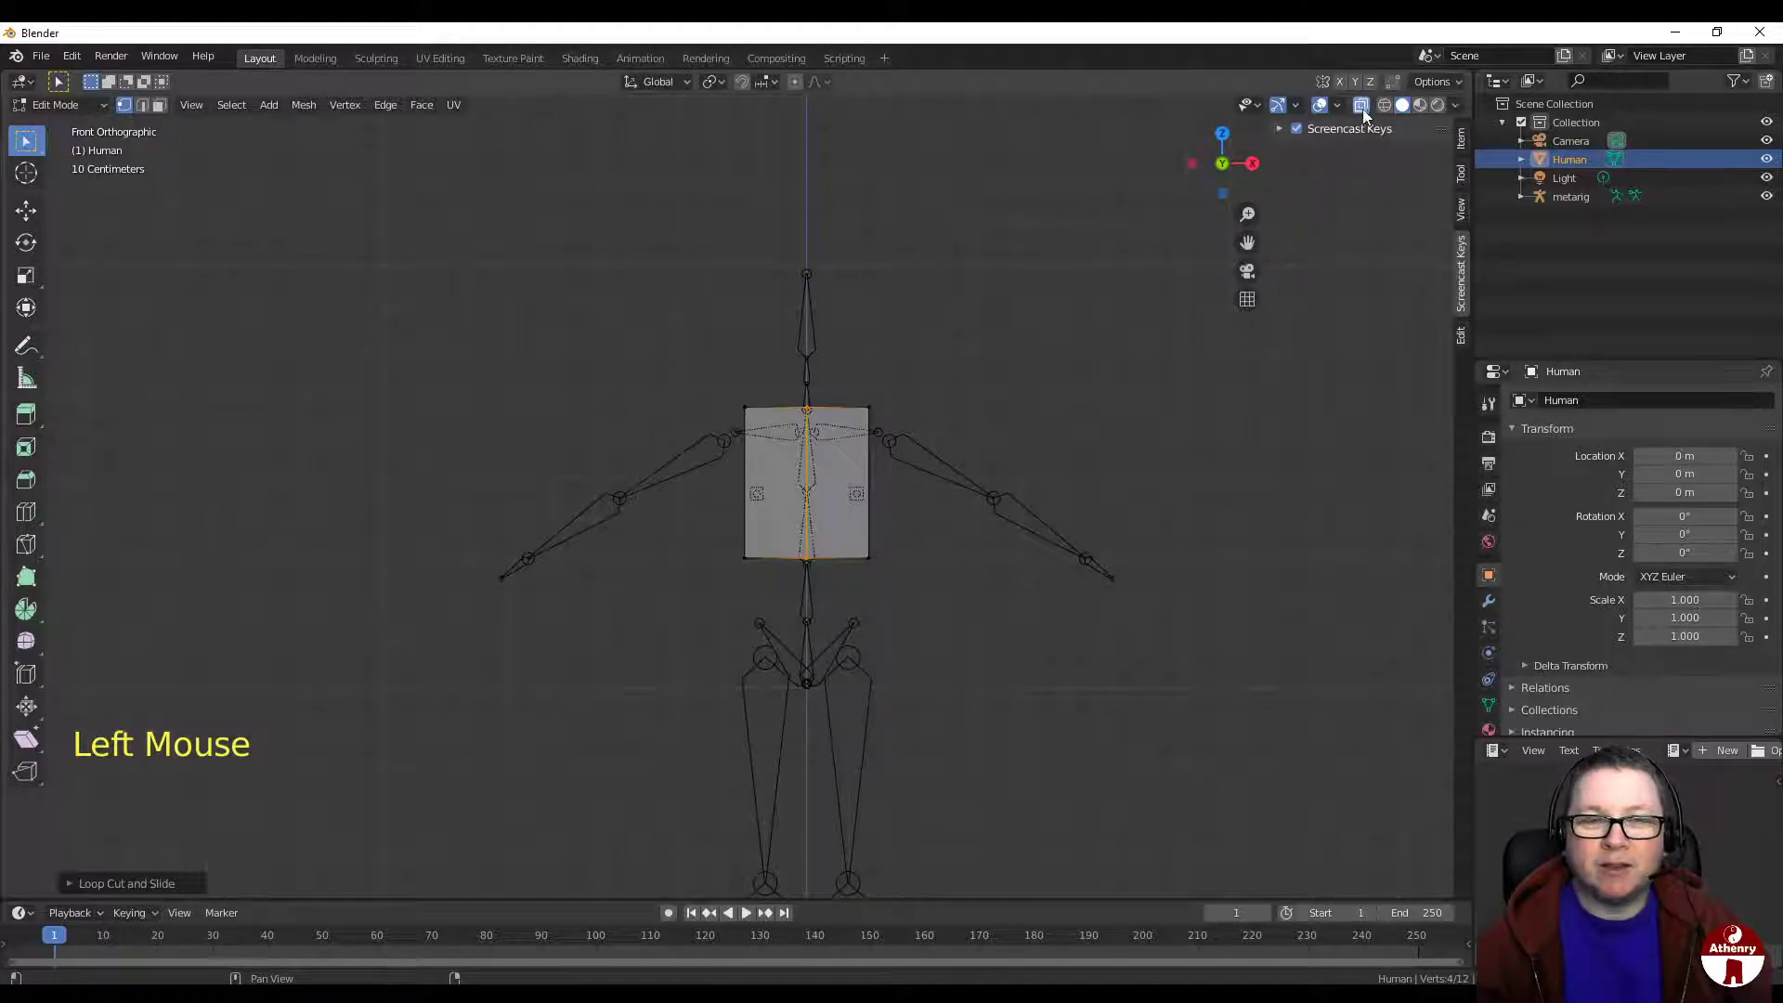
left_click_drag(685, 282, 761, 635)
middle_click_drag(755, 495, 919, 493)
key("x")
left_click(837, 487)
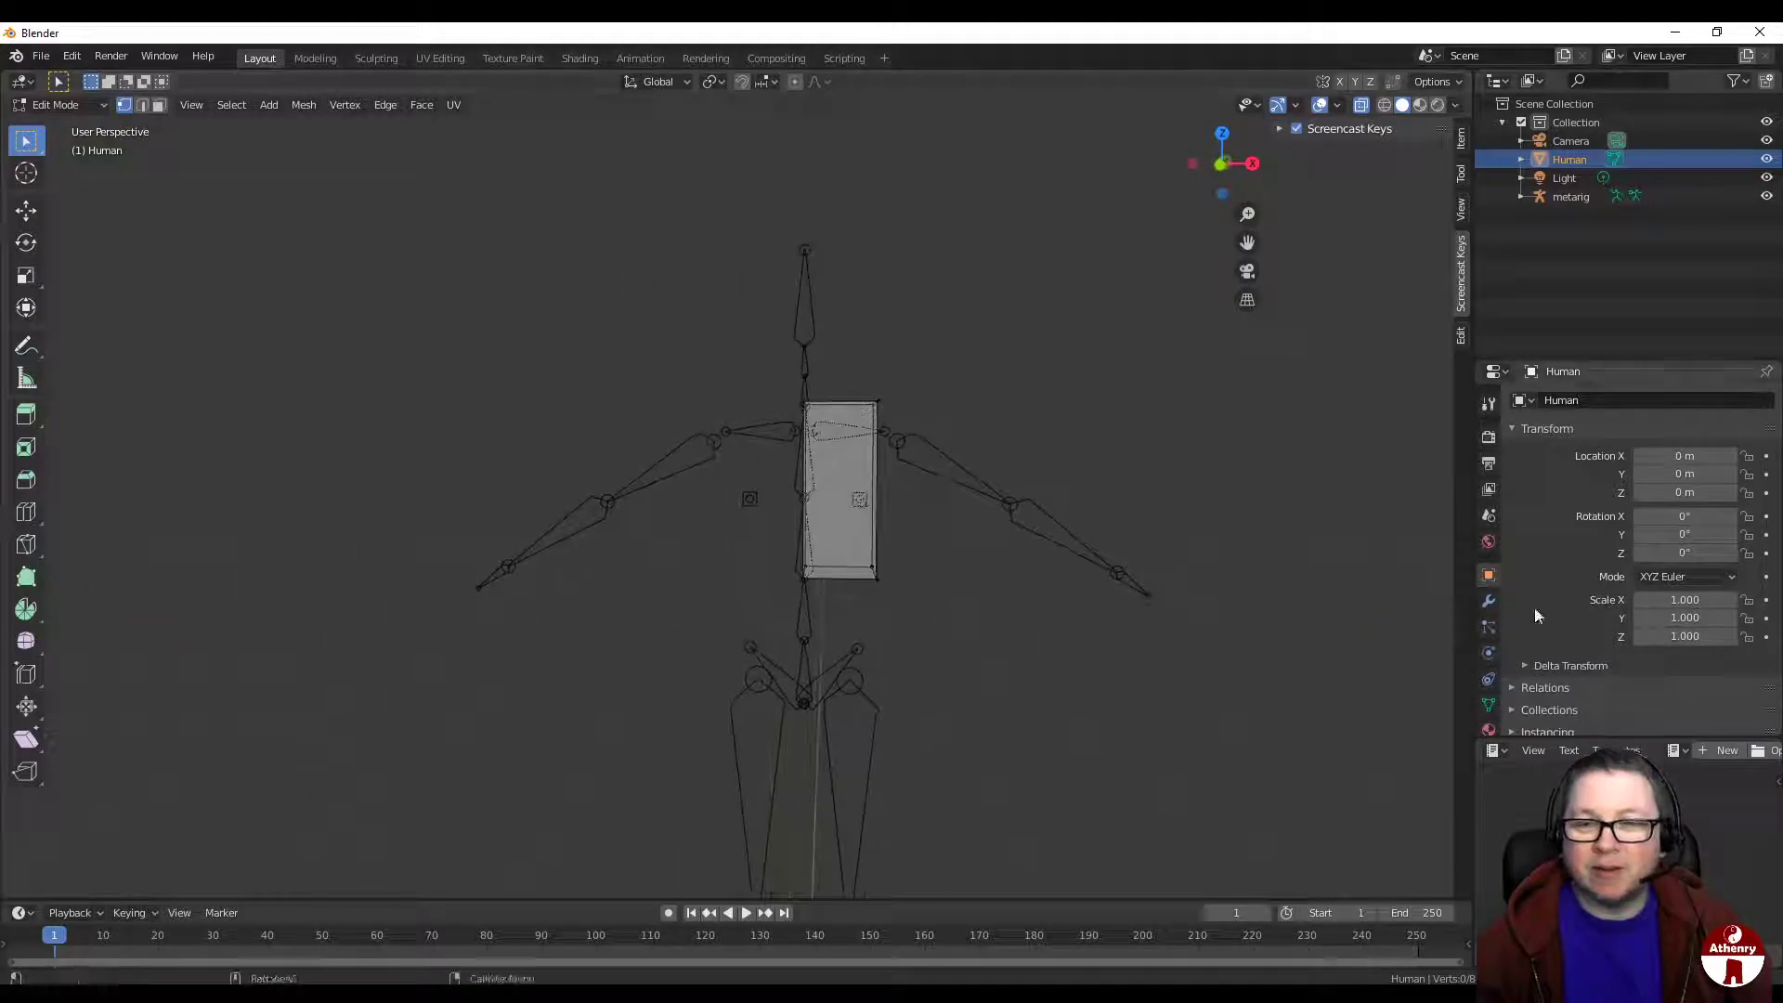
Step: Add a Mirror modifier on the X axis to the remaining half block and turn X-ray off
left_click(1491, 603)
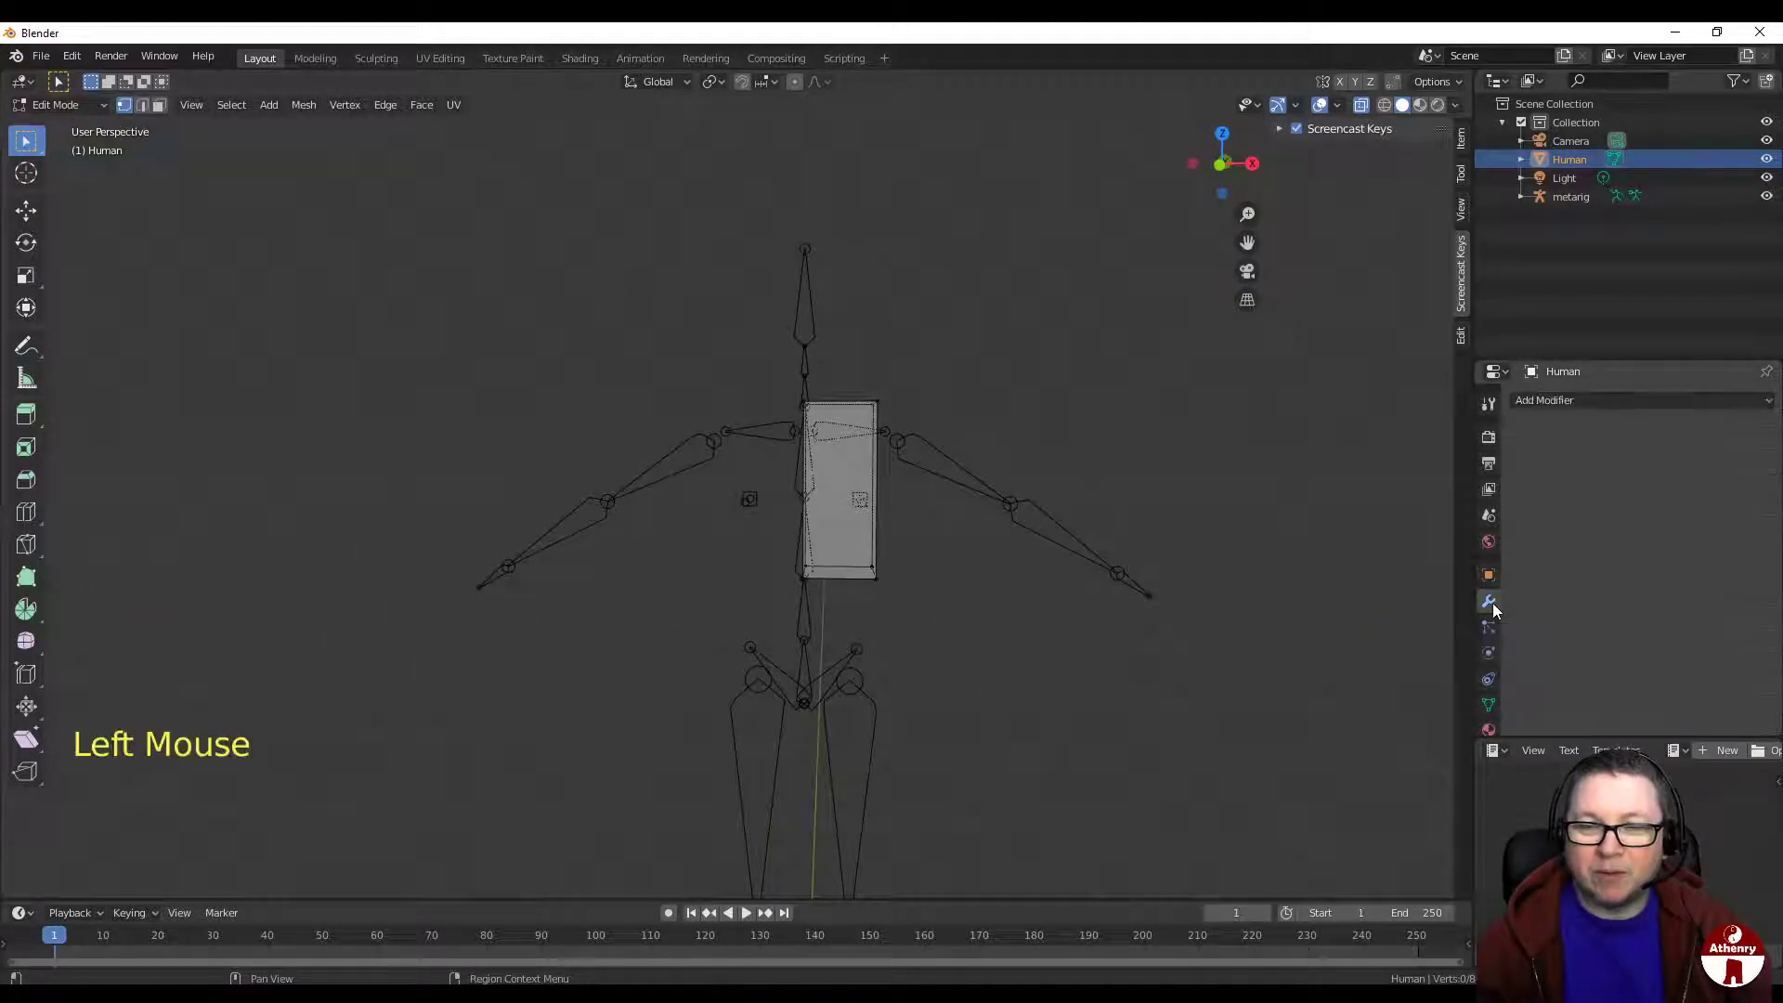
left_click(1573, 403)
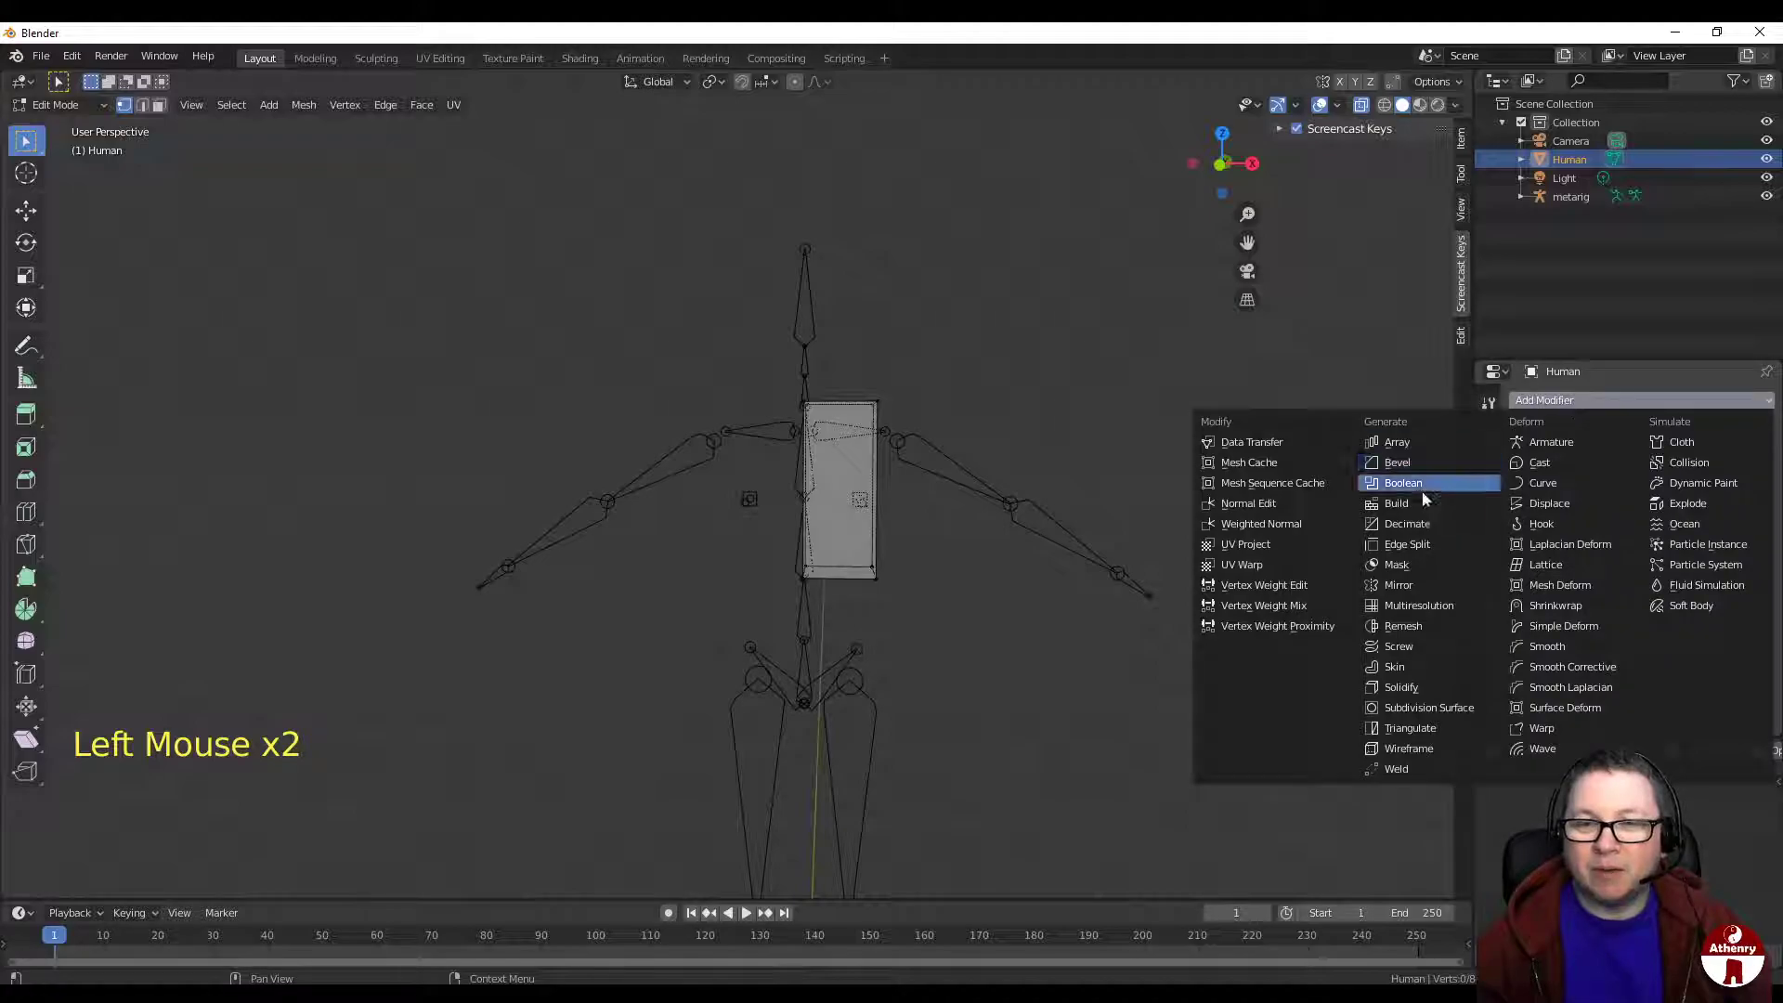
left_click(1429, 583)
scroll(980, 450, "up", 2)
middle_click_drag(976, 447, 986, 472)
left_click(1358, 105)
scroll(1225, 260, "down", 2)
mouse_move(1198, 297)
middle_mouse_down()
mouse_move(1154, 338)
mouse_move(1062, 371)
mouse_move(1015, 347)
mouse_move(1066, 306)
mouse_move(1228, 268)
mouse_move(1173, 342)
mouse_move(1011, 324)
mouse_move(1213, 310)
middle_mouse_up()
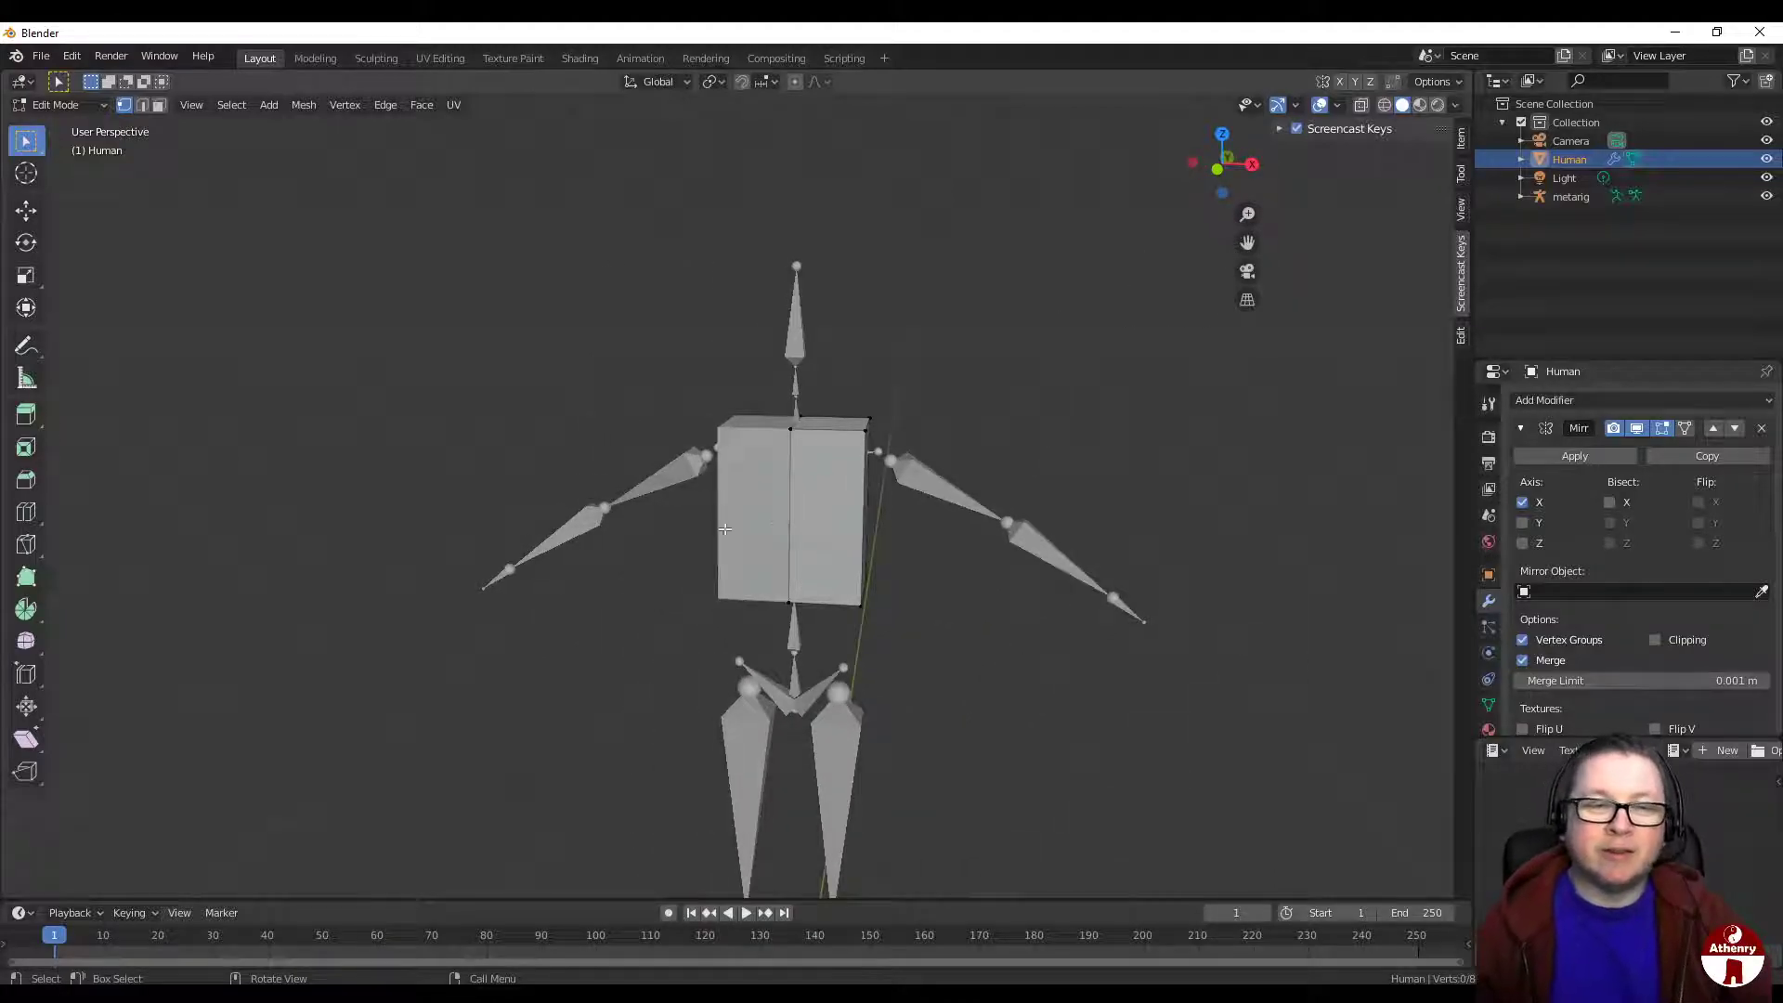
scroll(824, 509, "up", 1)
scroll(825, 510, "down", 1)
middle_click_drag(824, 510, 852, 548)
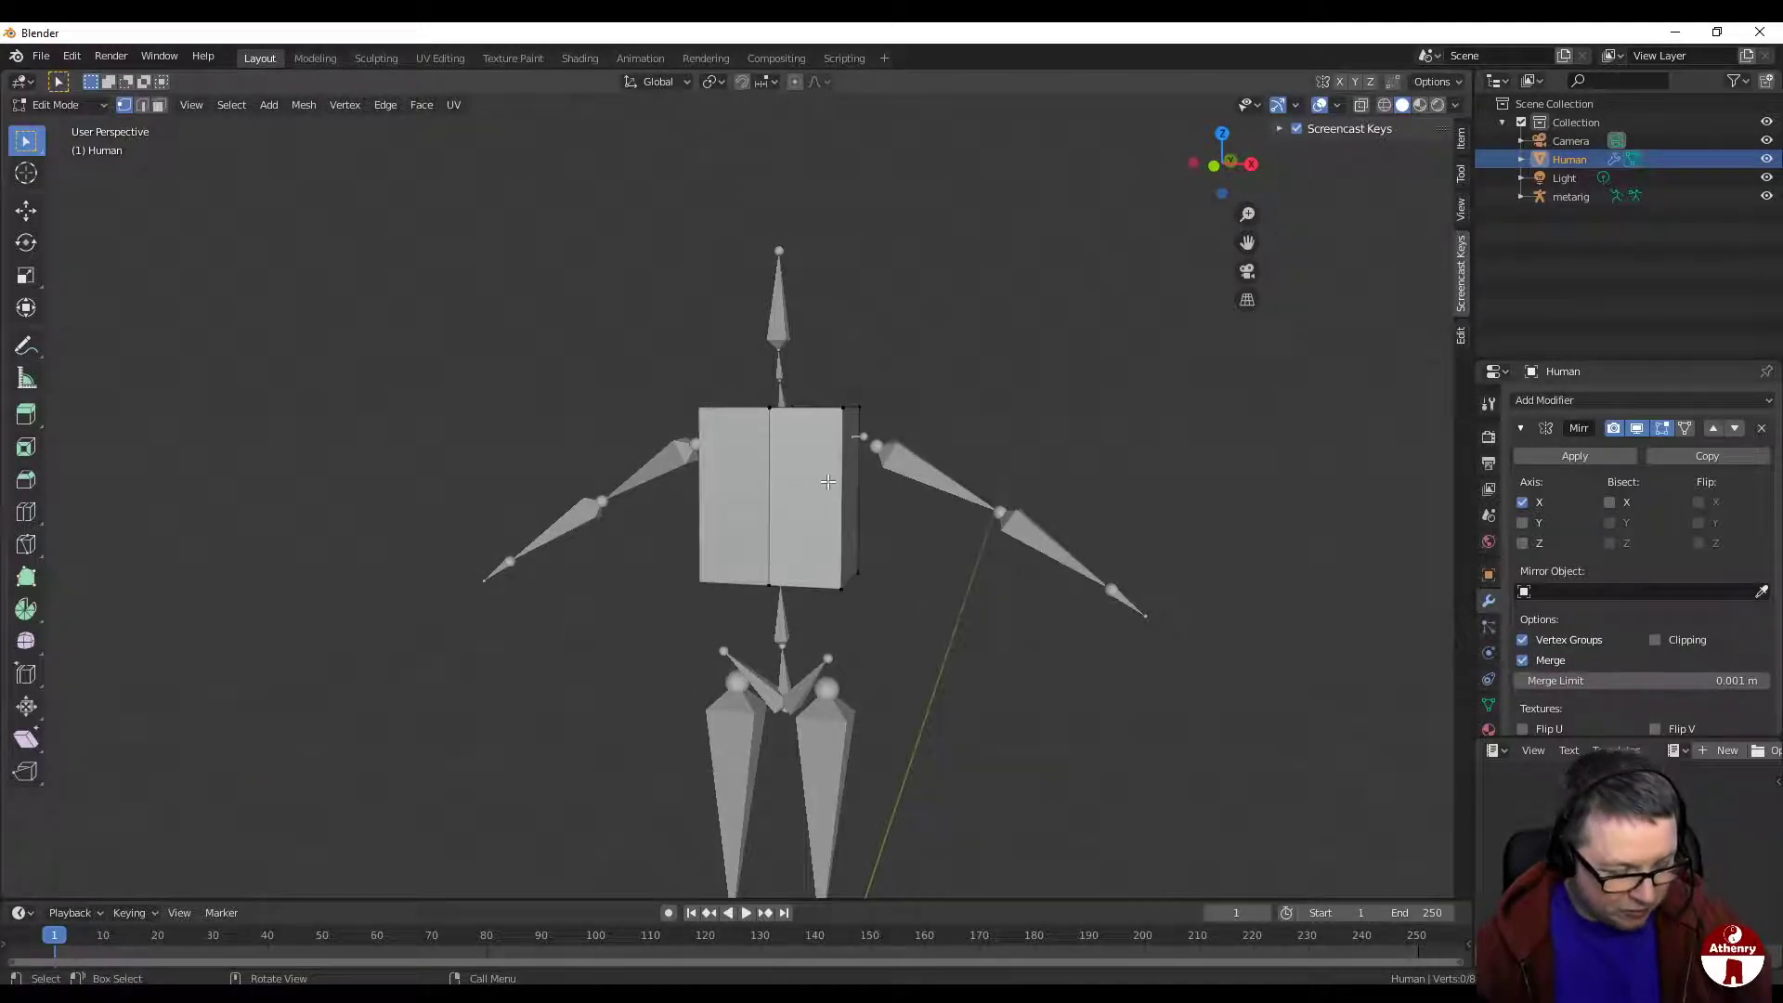
Step: Add a horizontal loop cut around the torso block and slide it slightly above mid-height
key("ctrl+r")
left_click(826, 480)
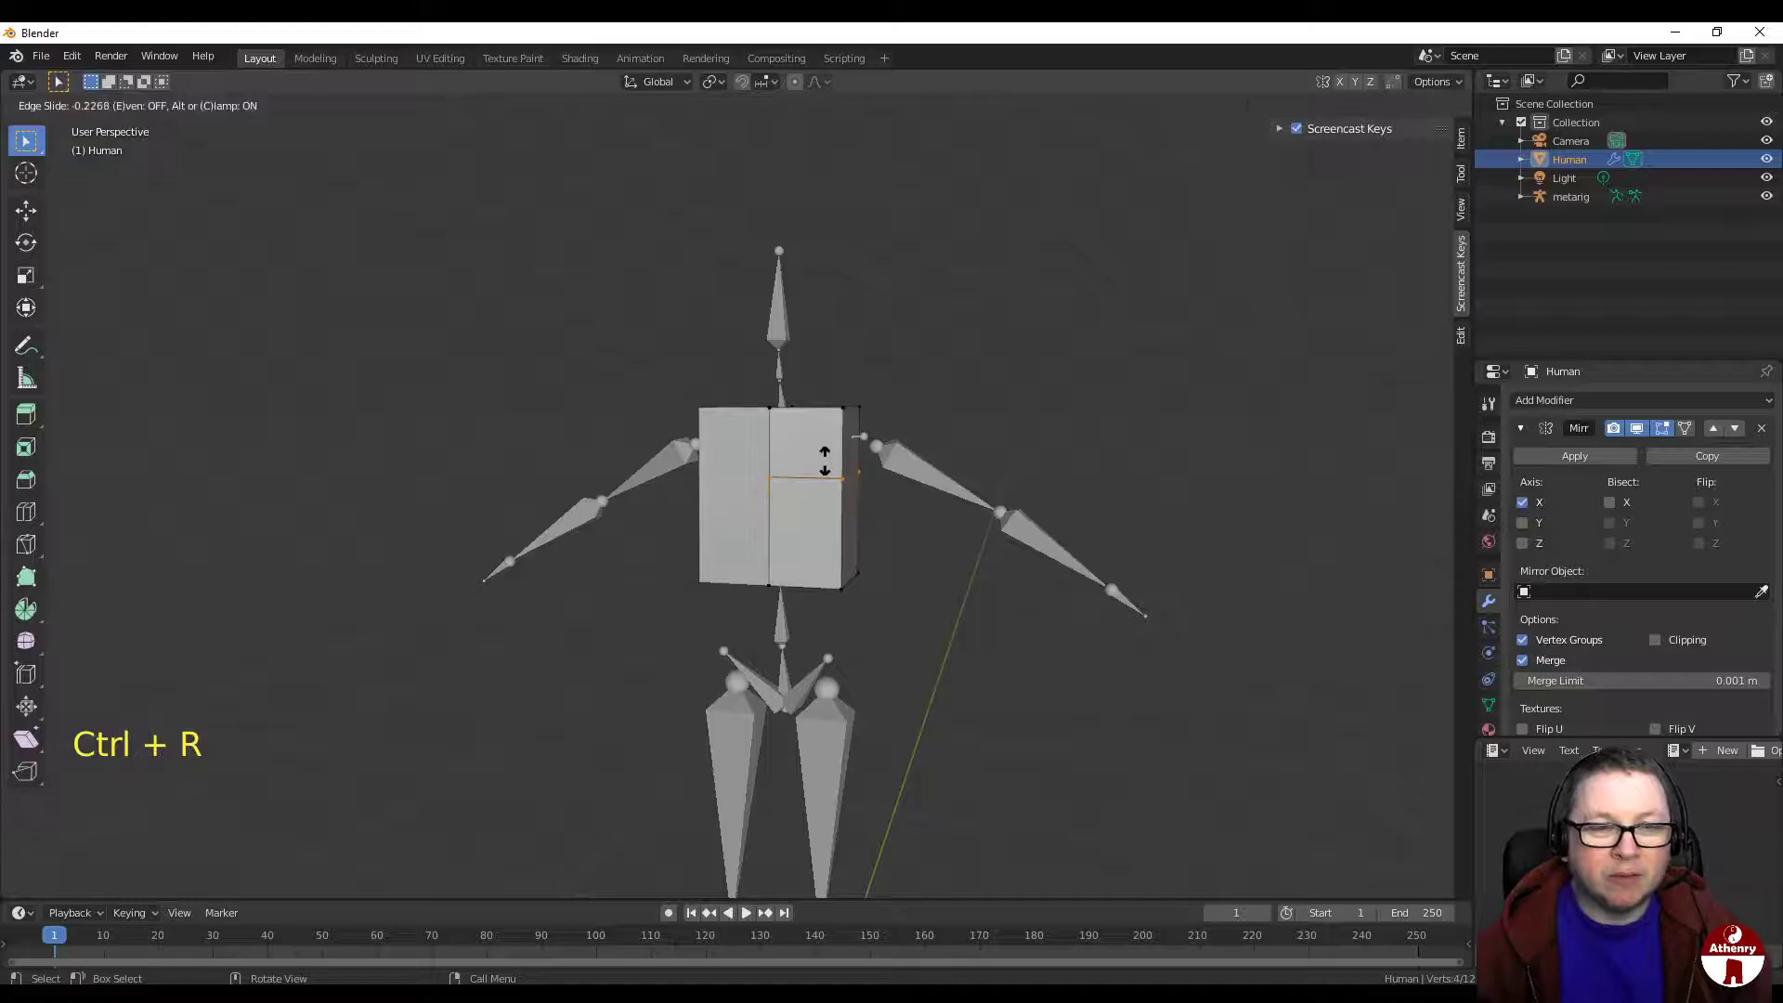
left_click(825, 460)
middle_click_drag(907, 492, 841, 507)
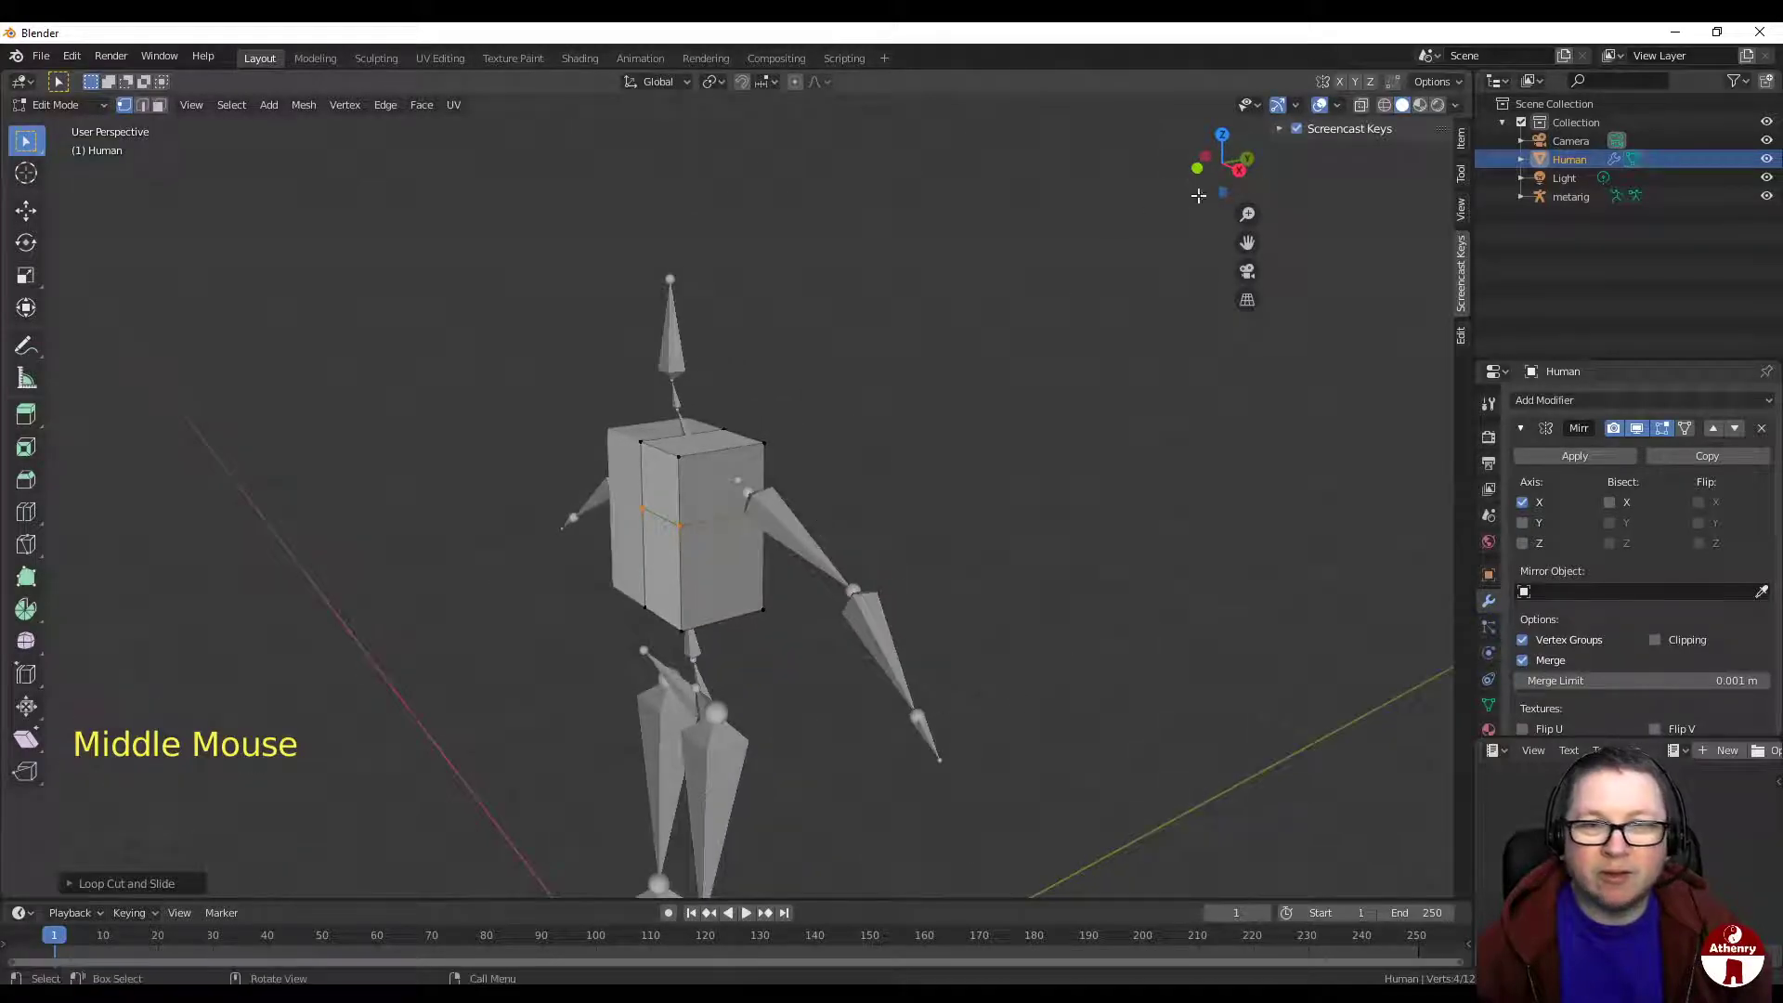
Step: Select the front edge of the horizontal cut and move it forward along Y by about 0.016 m to round the chest
left_click(141, 105)
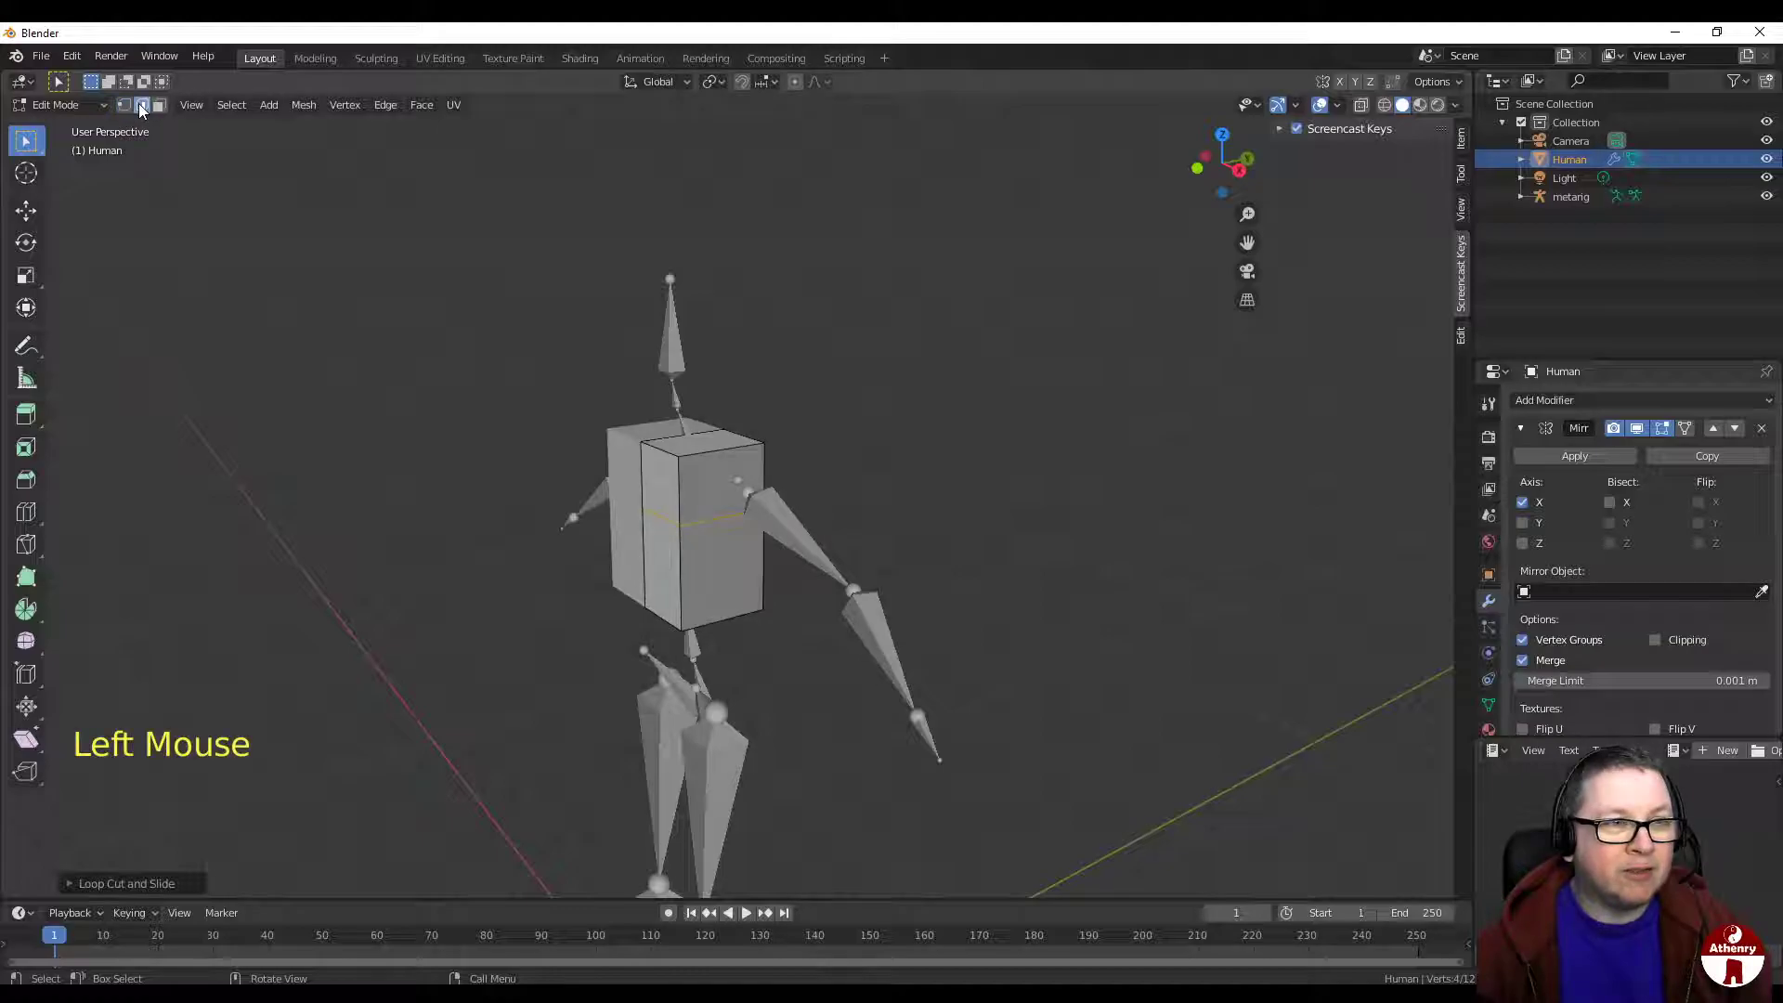
left_click(667, 515)
middle_click_drag(667, 514, 847, 642)
scroll(816, 482, "down", 2)
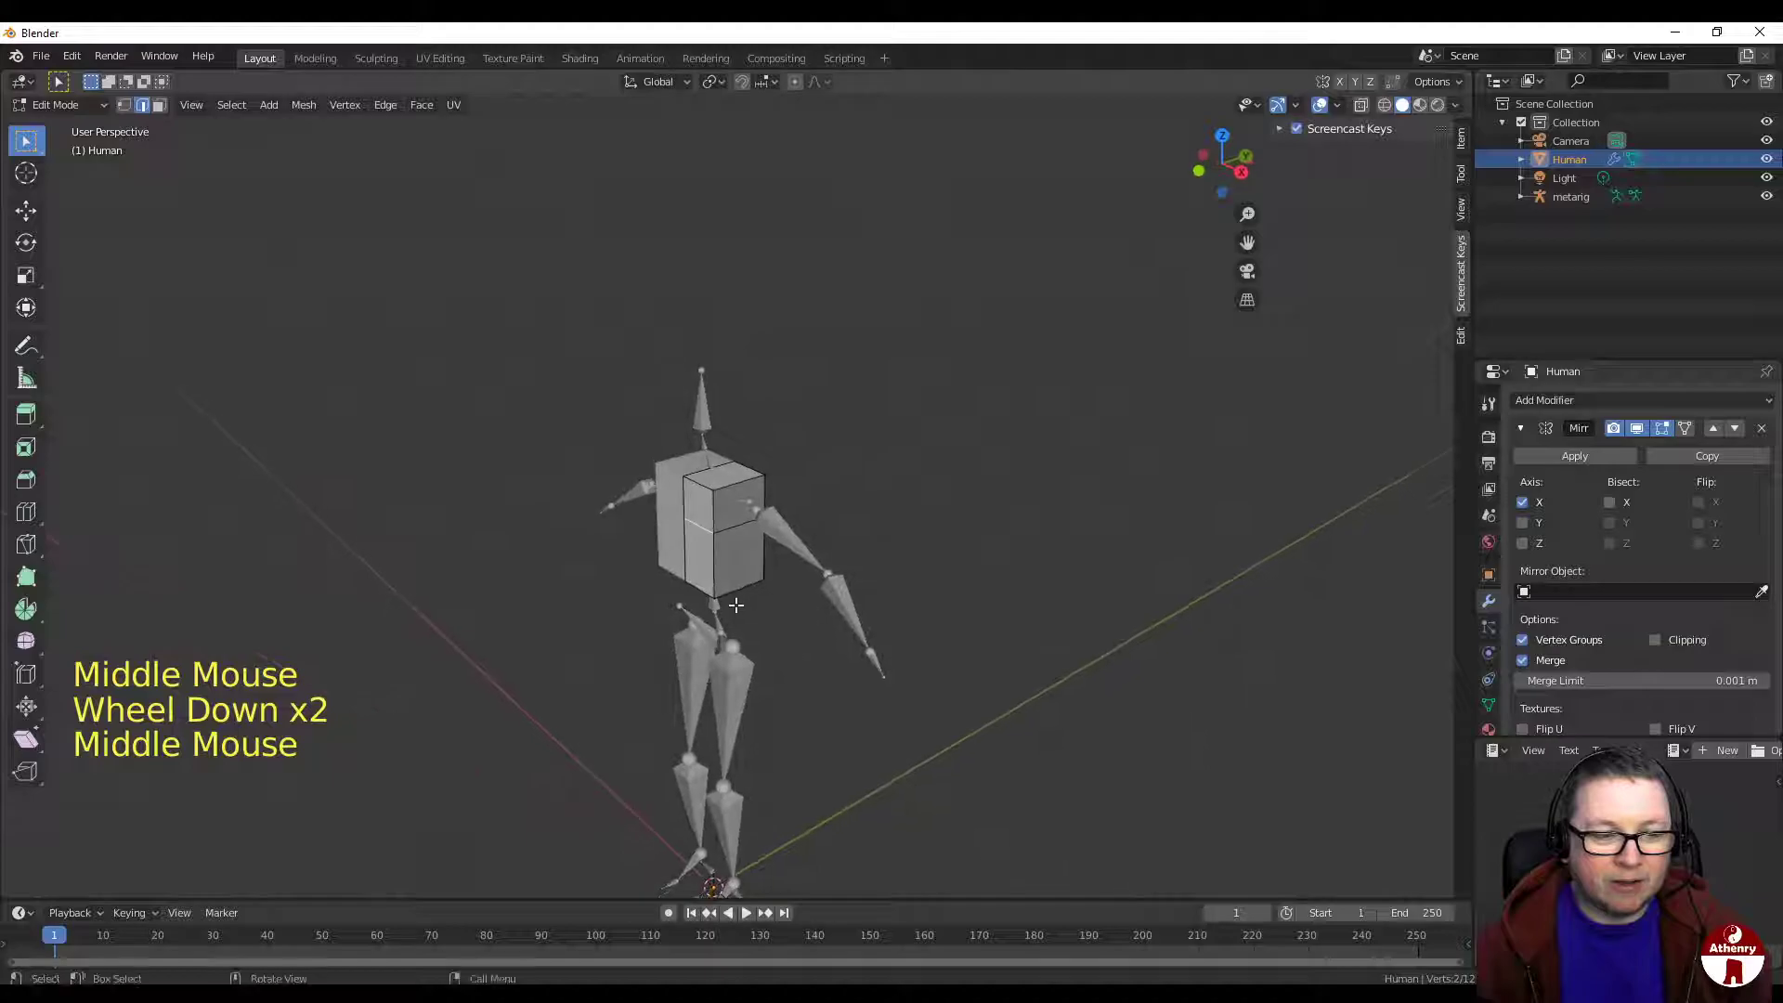
middle_click_drag(829, 553, 815, 535)
scroll(815, 535, "up", 1)
key("g")
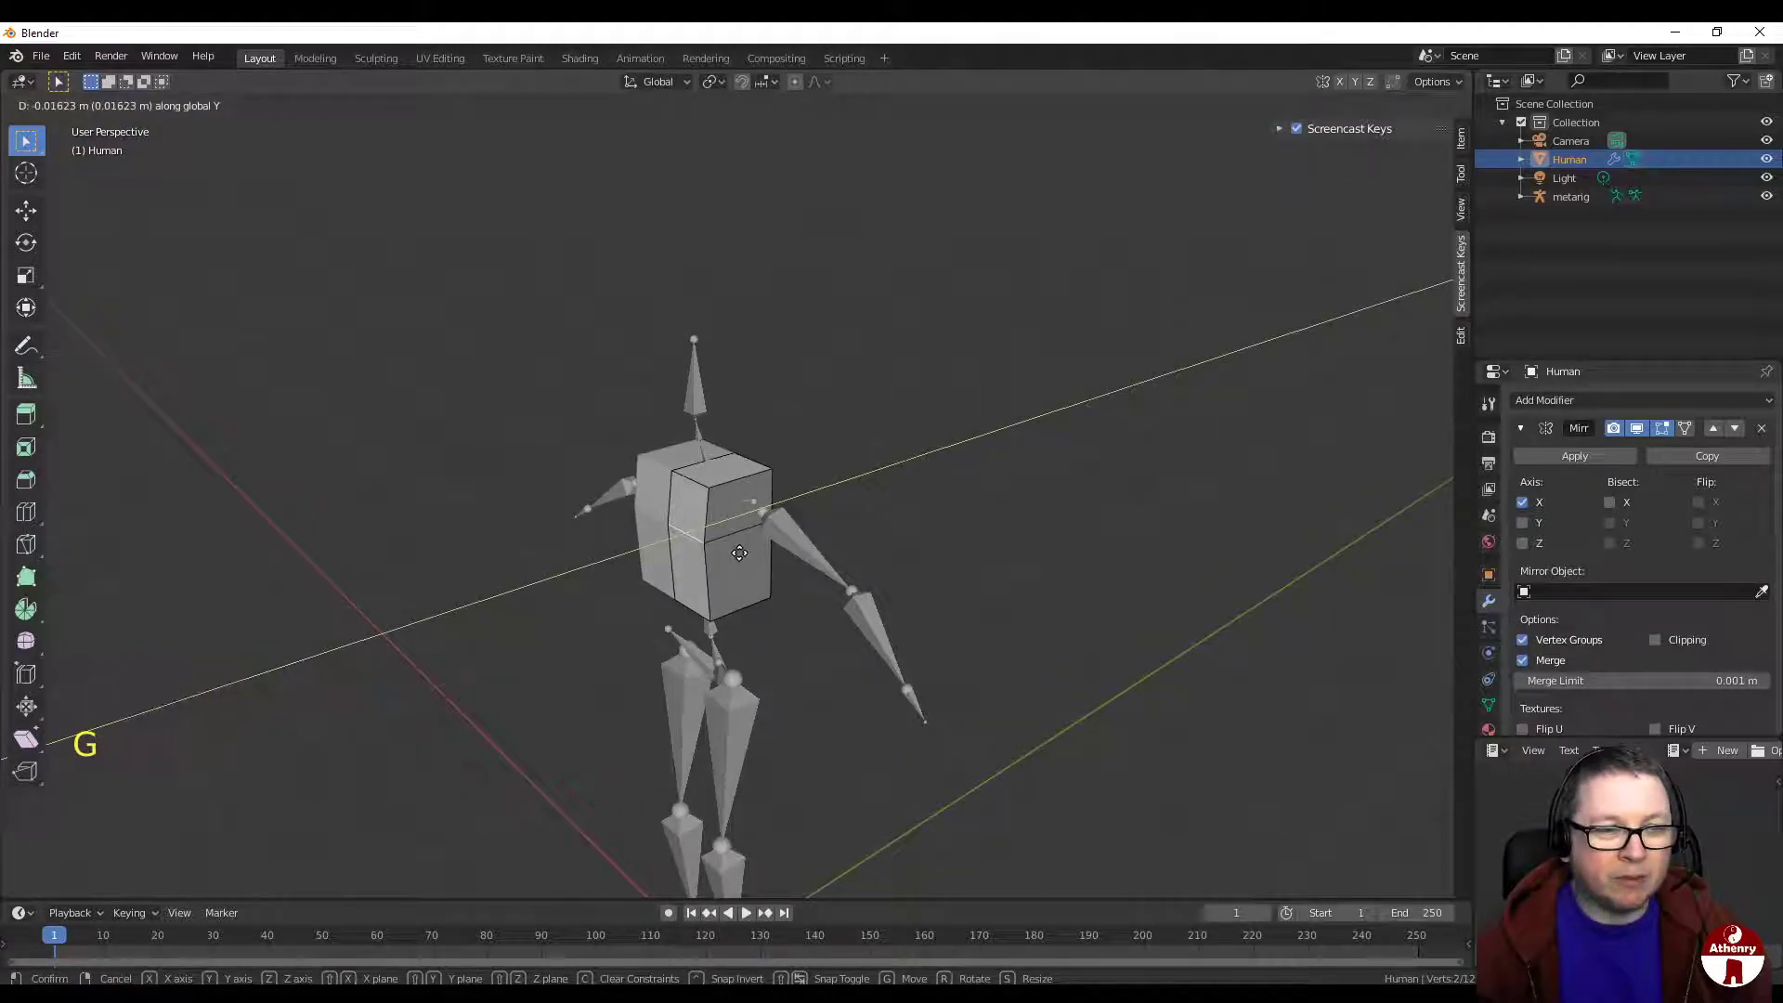
left_click(741, 552)
middle_click_drag(740, 552, 838, 449)
scroll(927, 529, "up", 3)
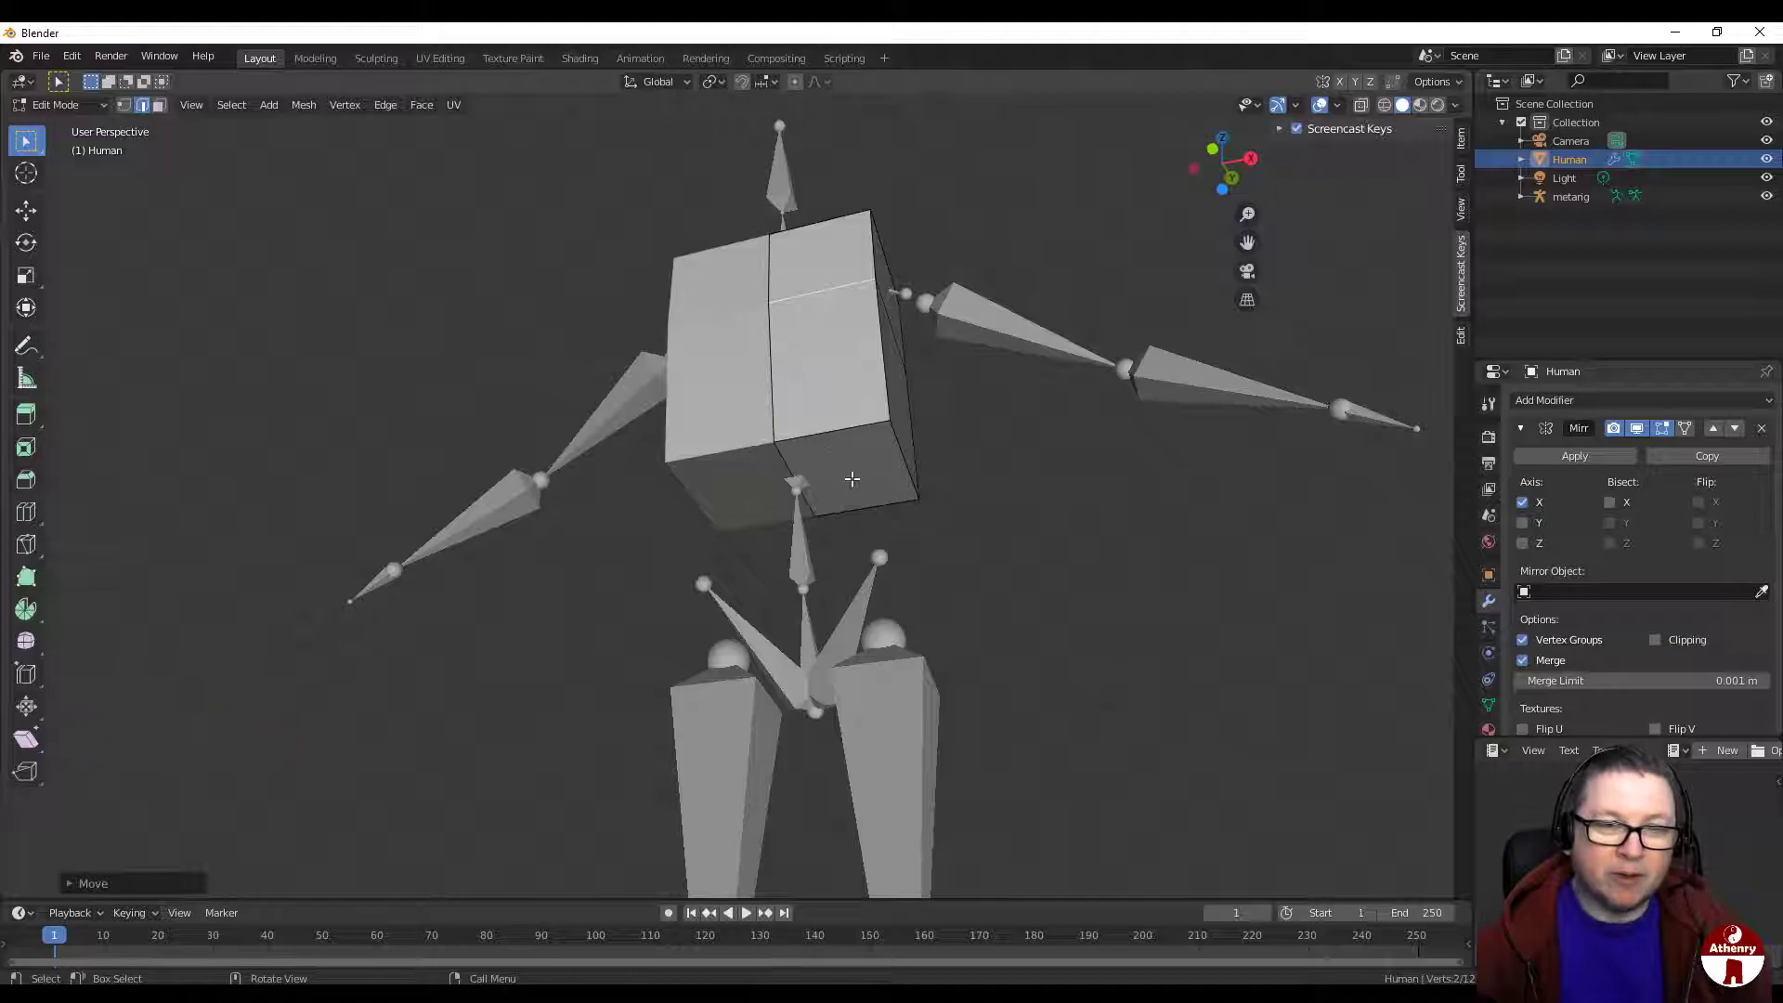
Step: Switch to face selection and select the bottom face of the torso block
left_click(849, 474)
key("3")
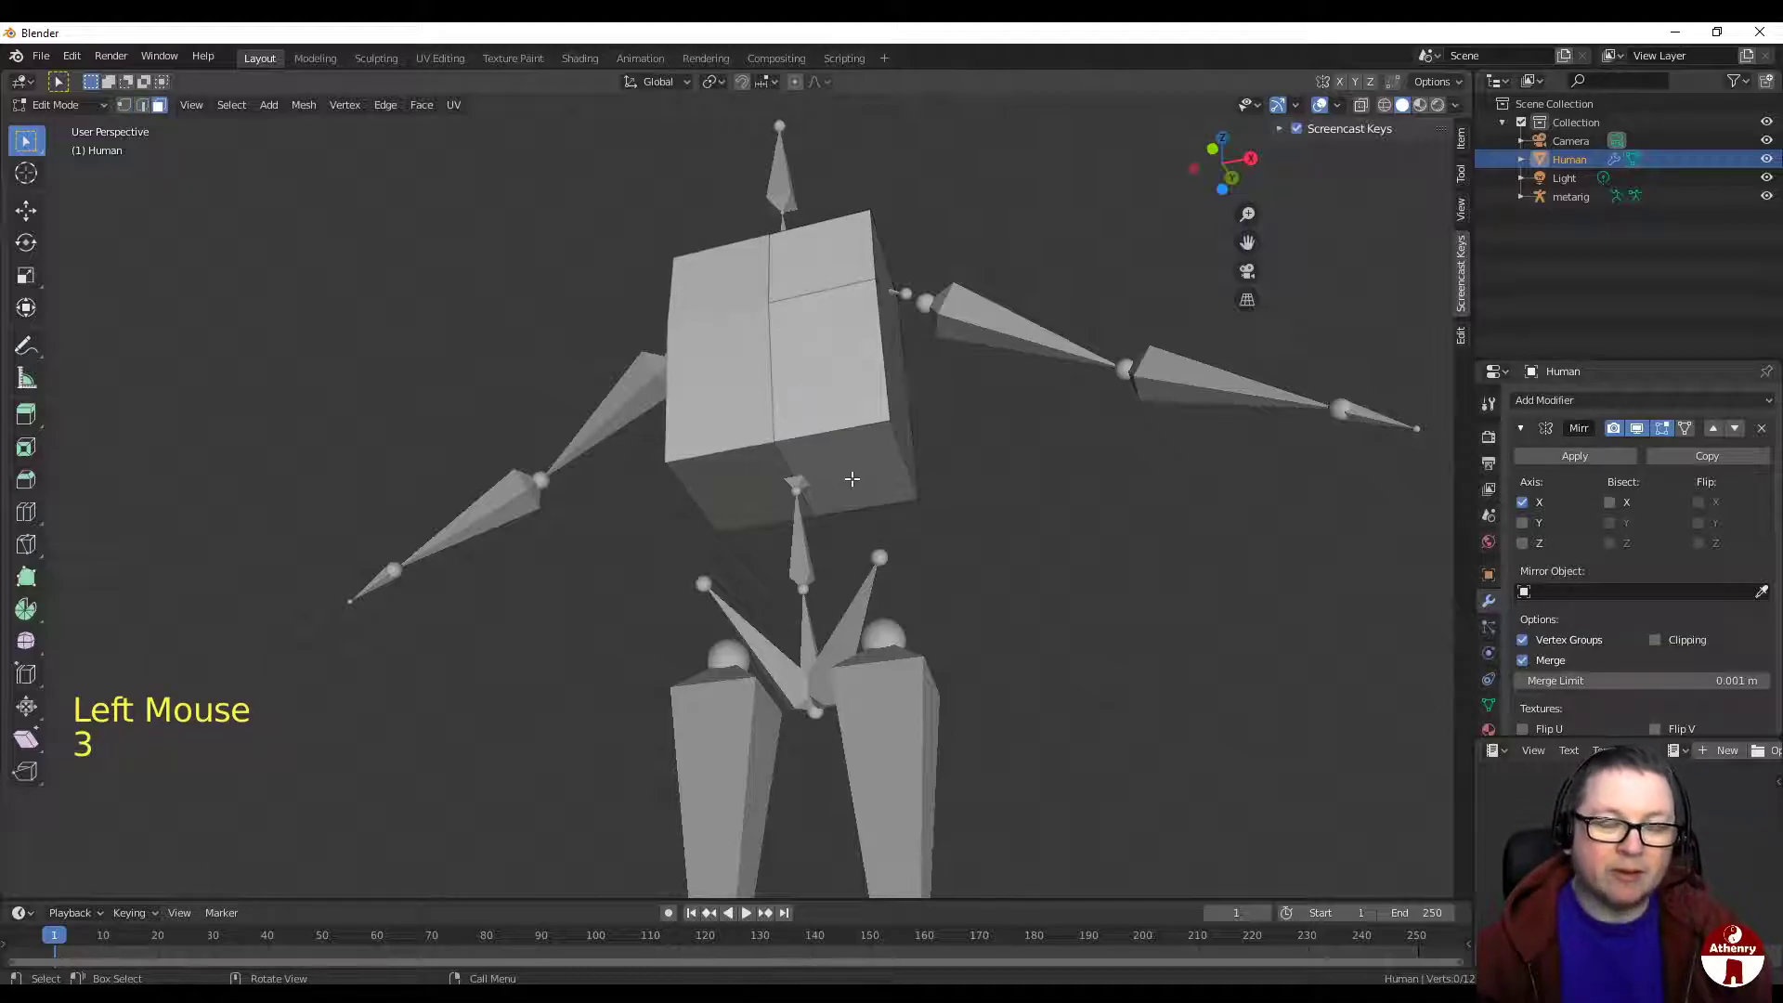
key("3")
left_click(834, 481)
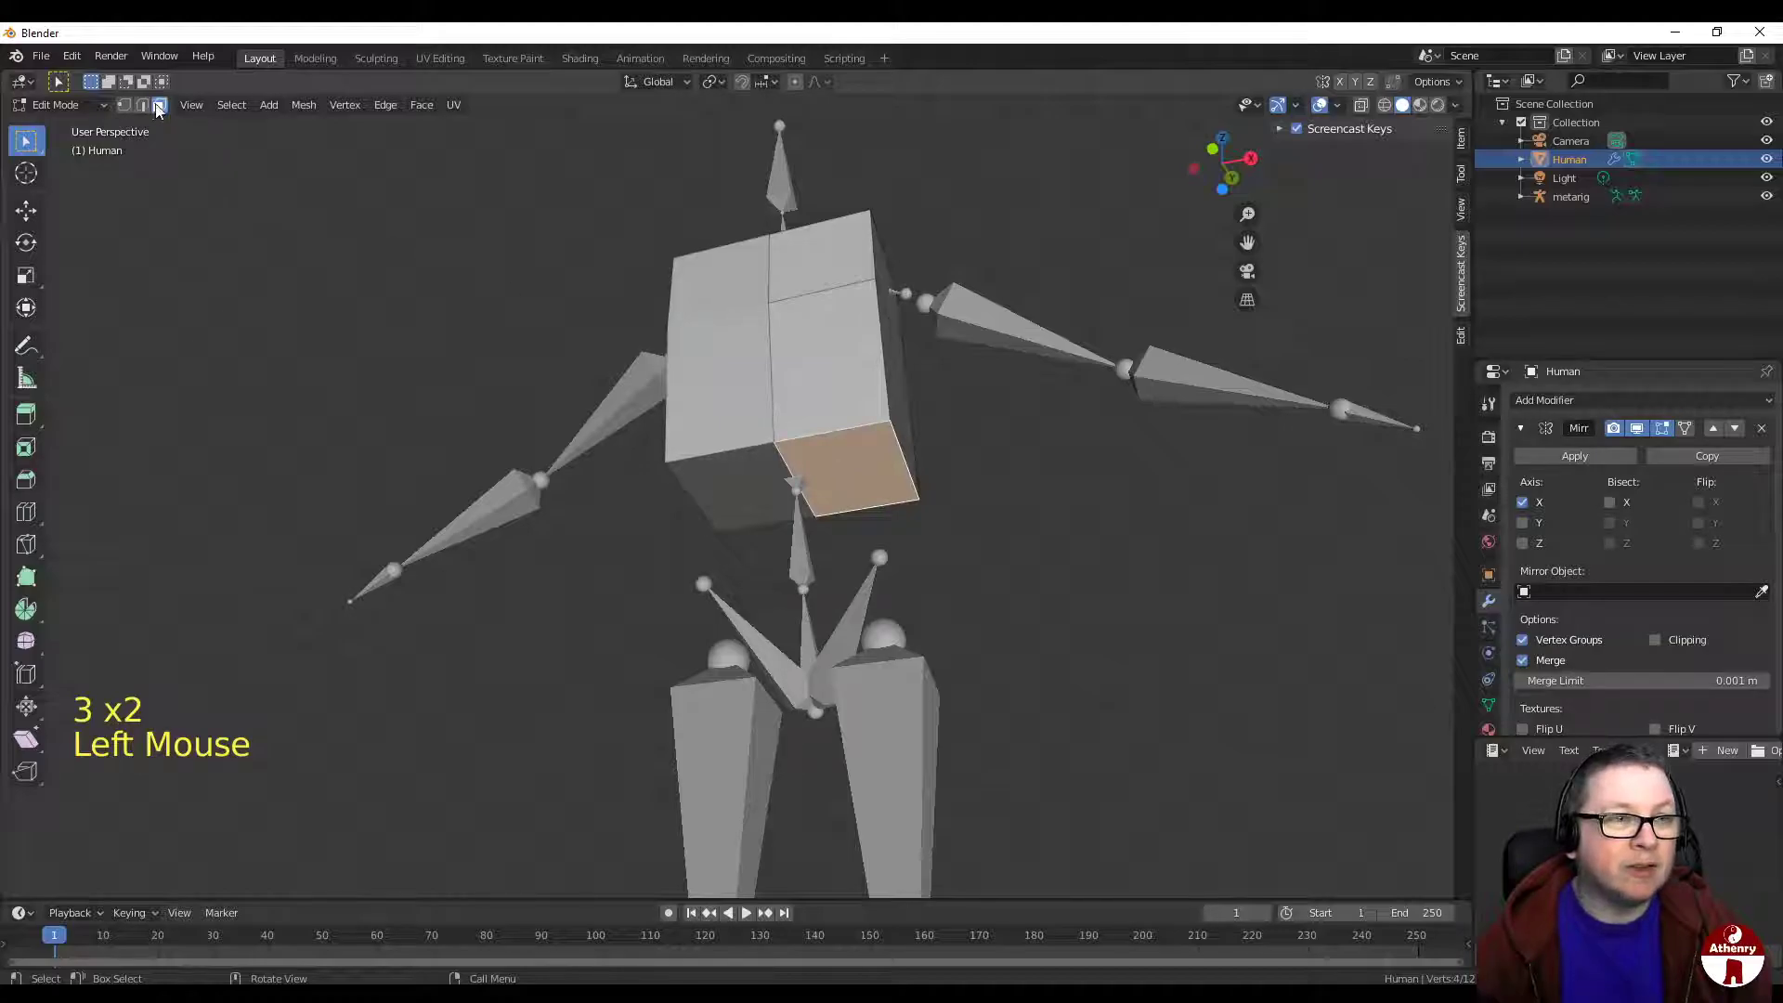
middle_click_drag(774, 425, 994, 576)
scroll(986, 604, "down", 2)
key("s")
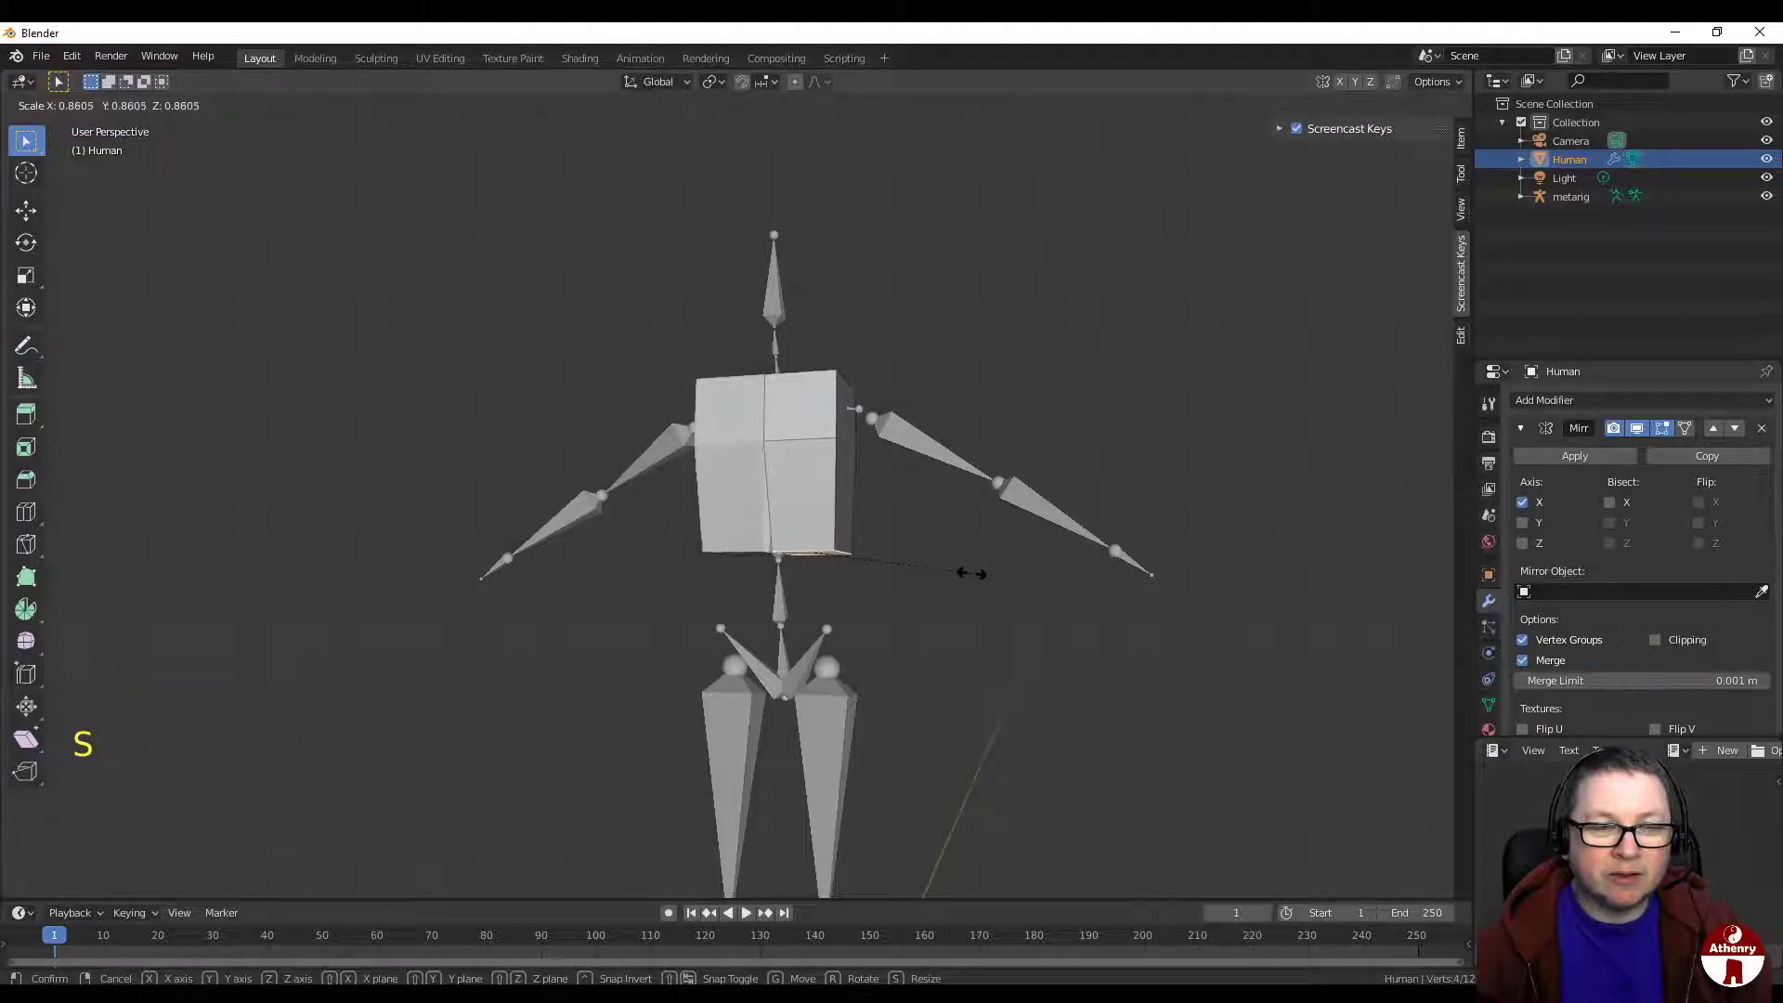
left_click(970, 573)
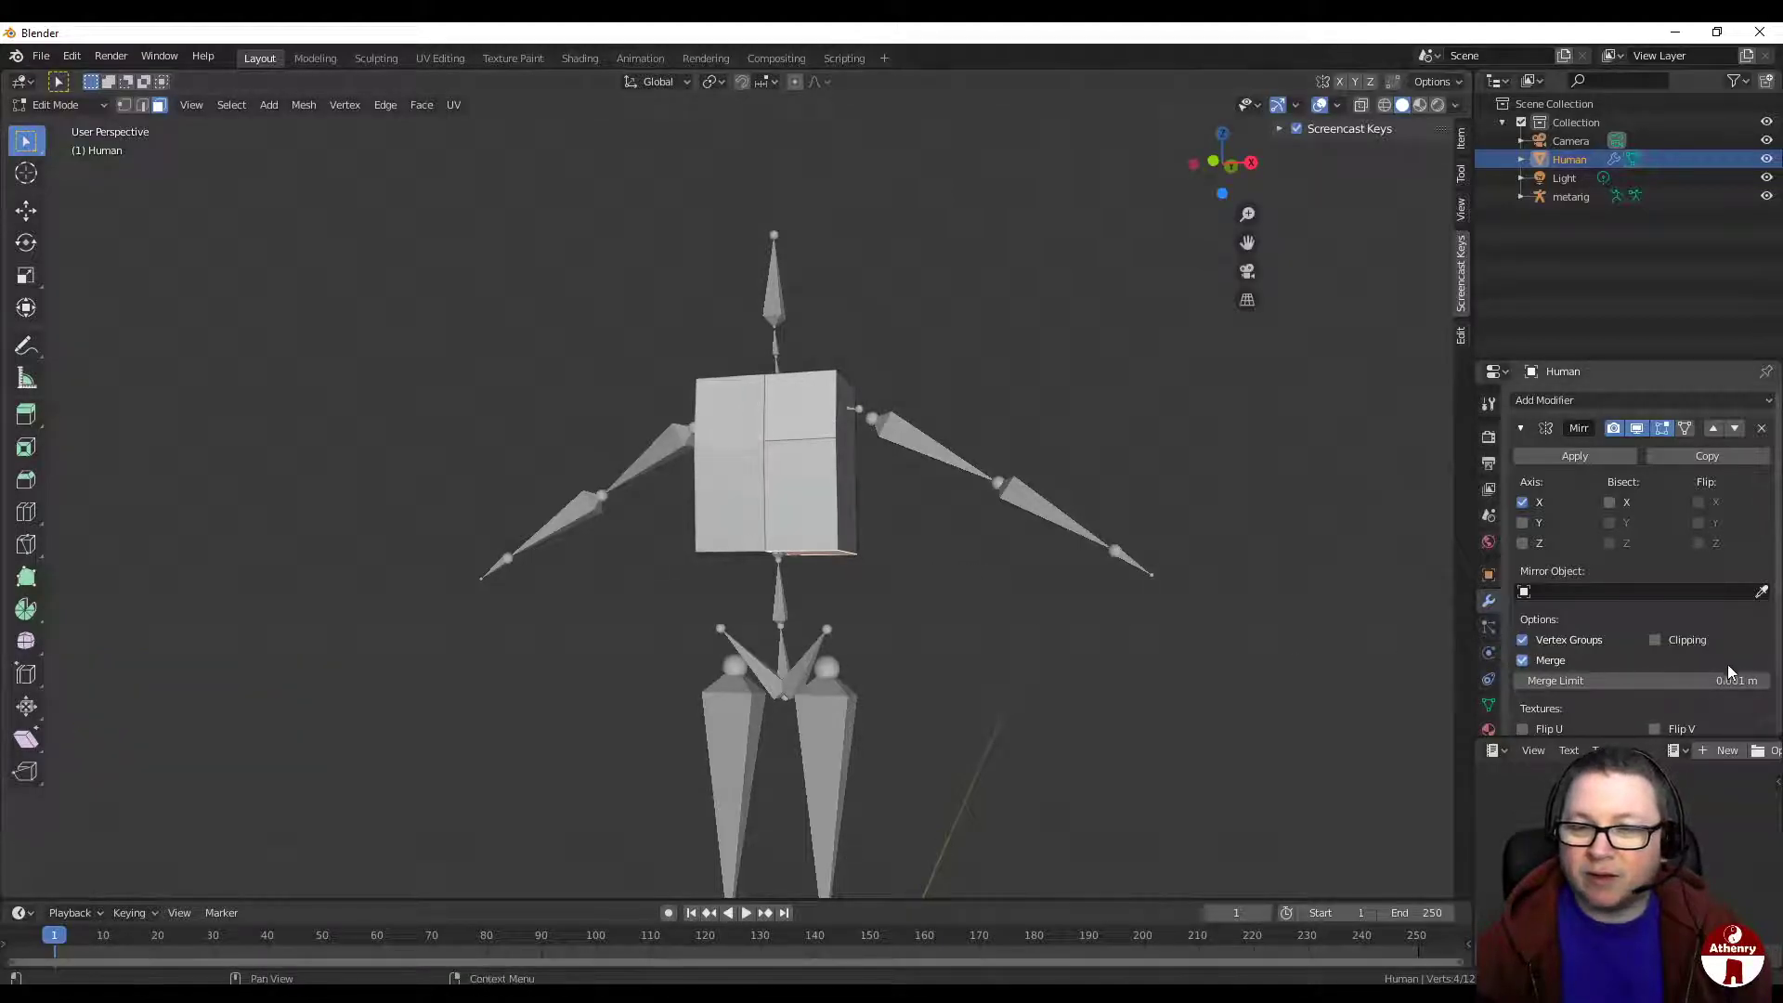
Step: Enable Clipping on the Mirror modifier and scale the torso's bottom face slightly smaller to taper the waist
left_click(1657, 640)
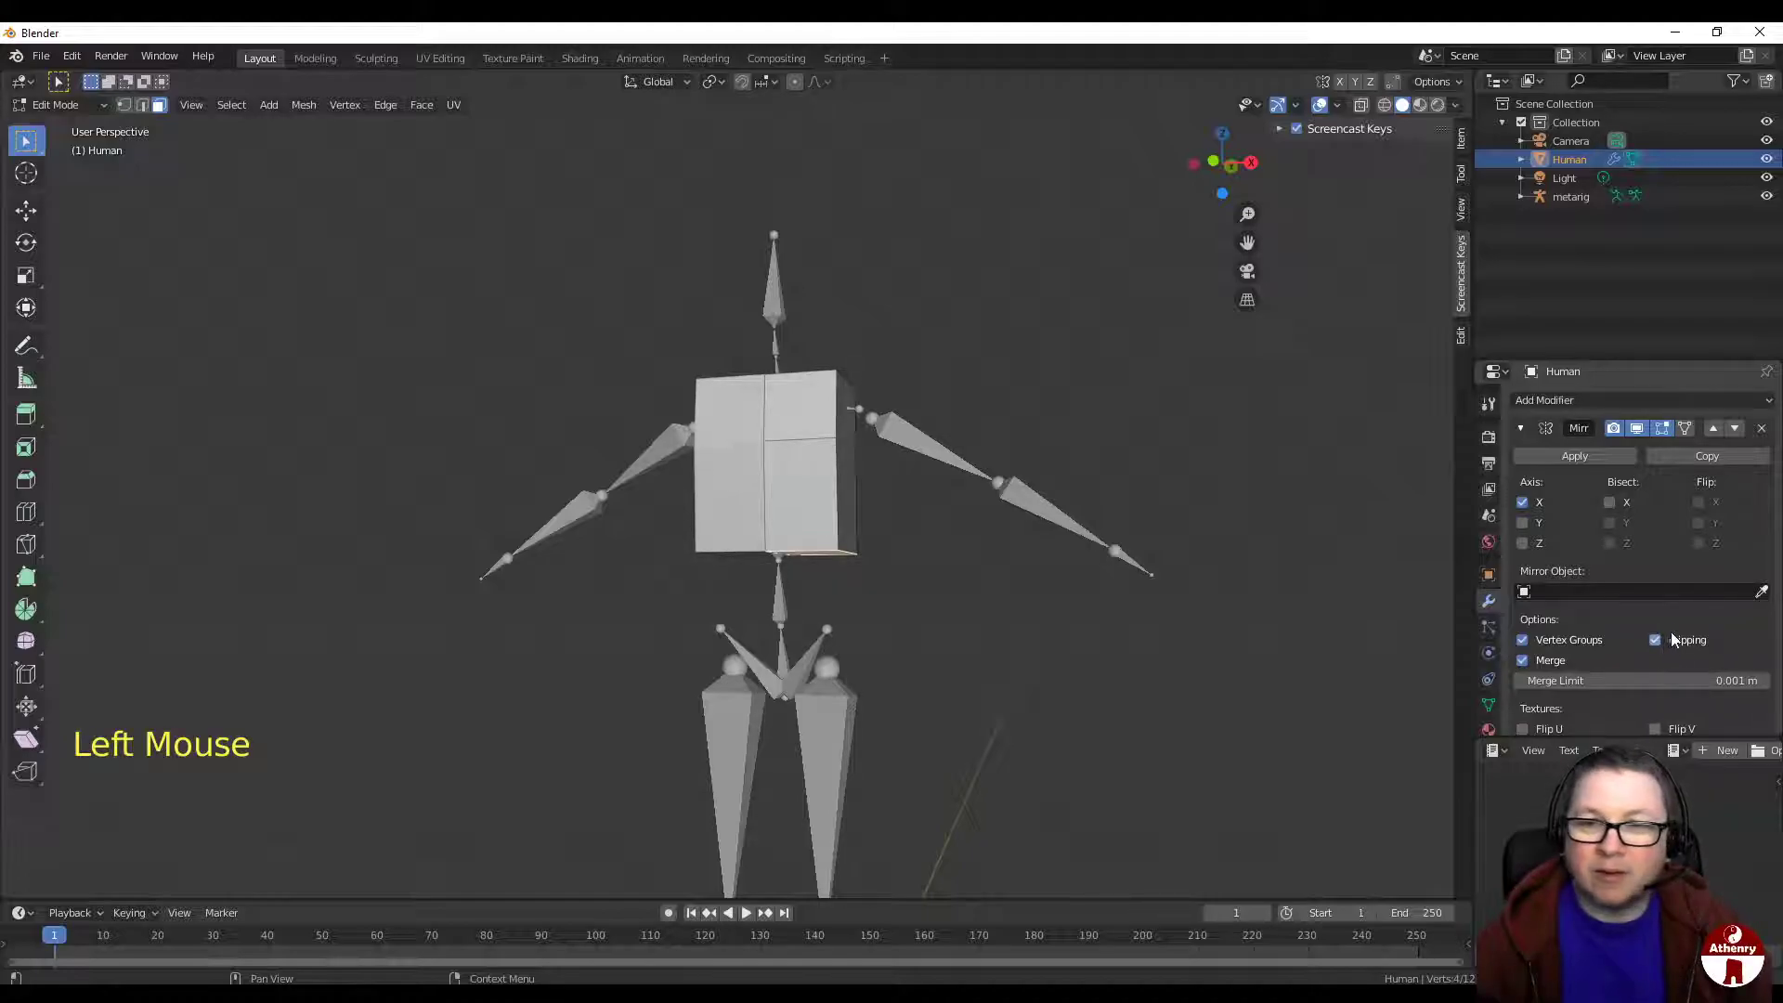
scroll(994, 585, "up", 2)
middle_click_drag(971, 589, 971, 569)
key("s")
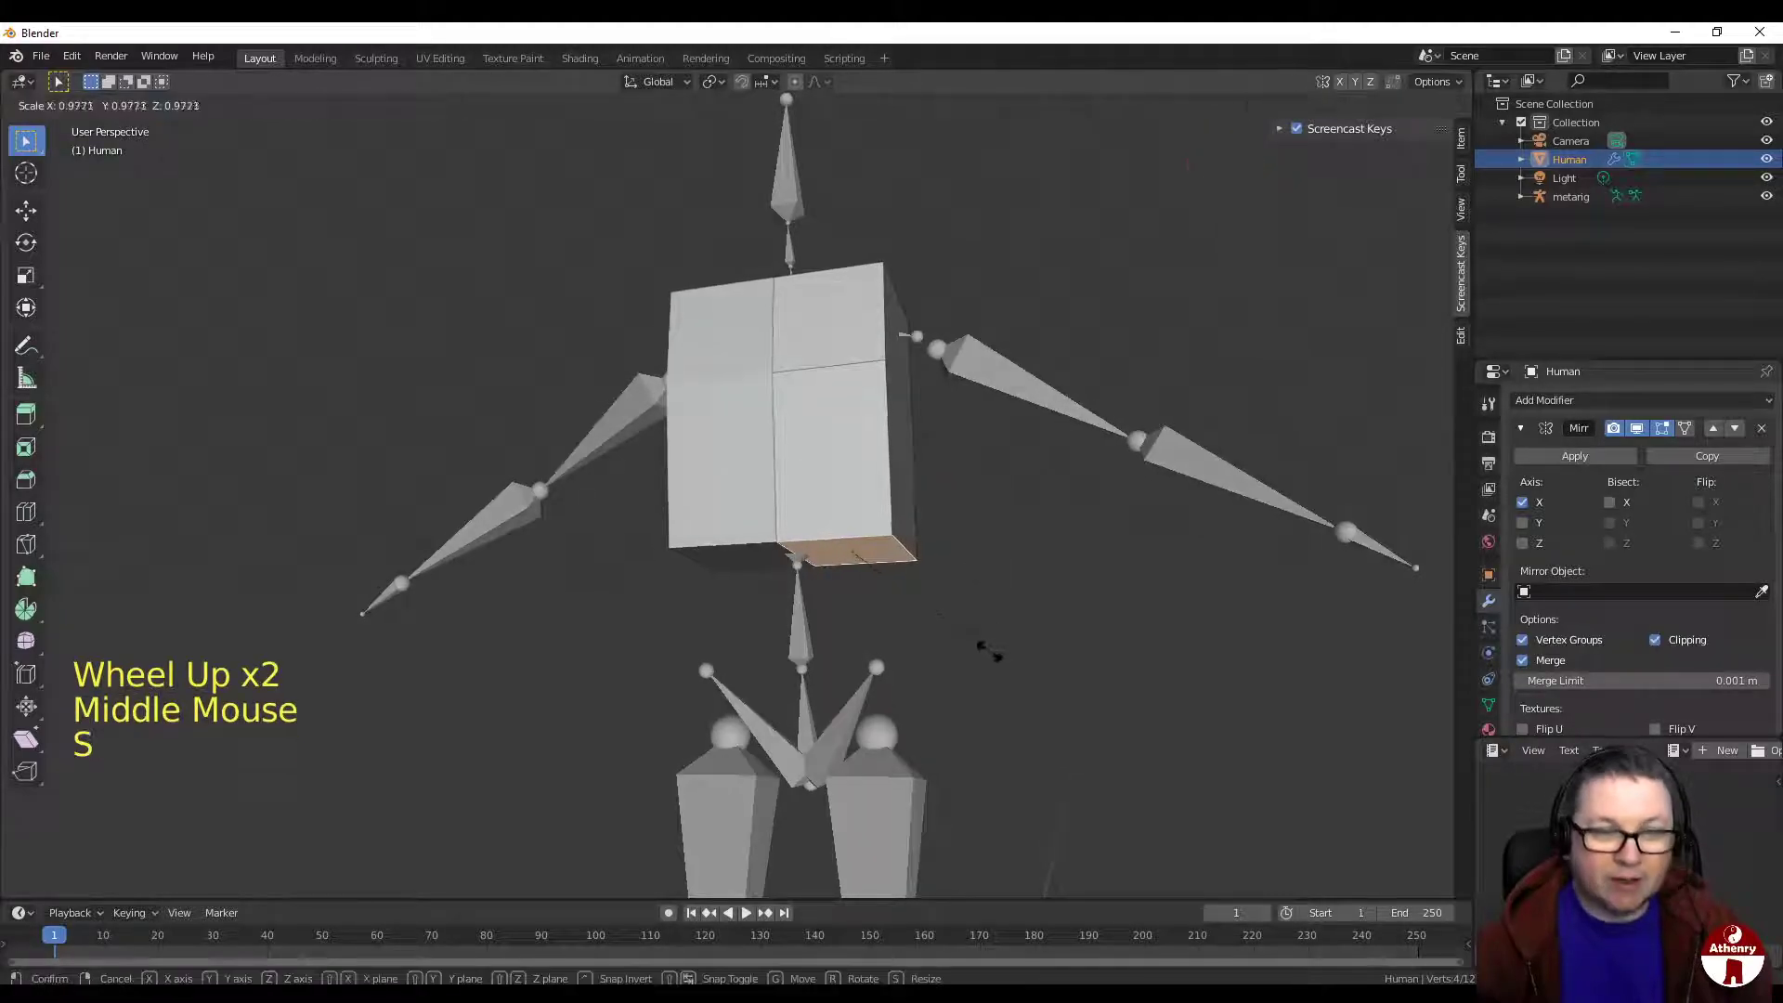
left_click(953, 650)
middle_click_drag(953, 650, 895, 657)
Step: In front view, move the torso's bottom face down along Z by about 0.1 m
left_click(1221, 163)
scroll(1079, 467, "up", 1)
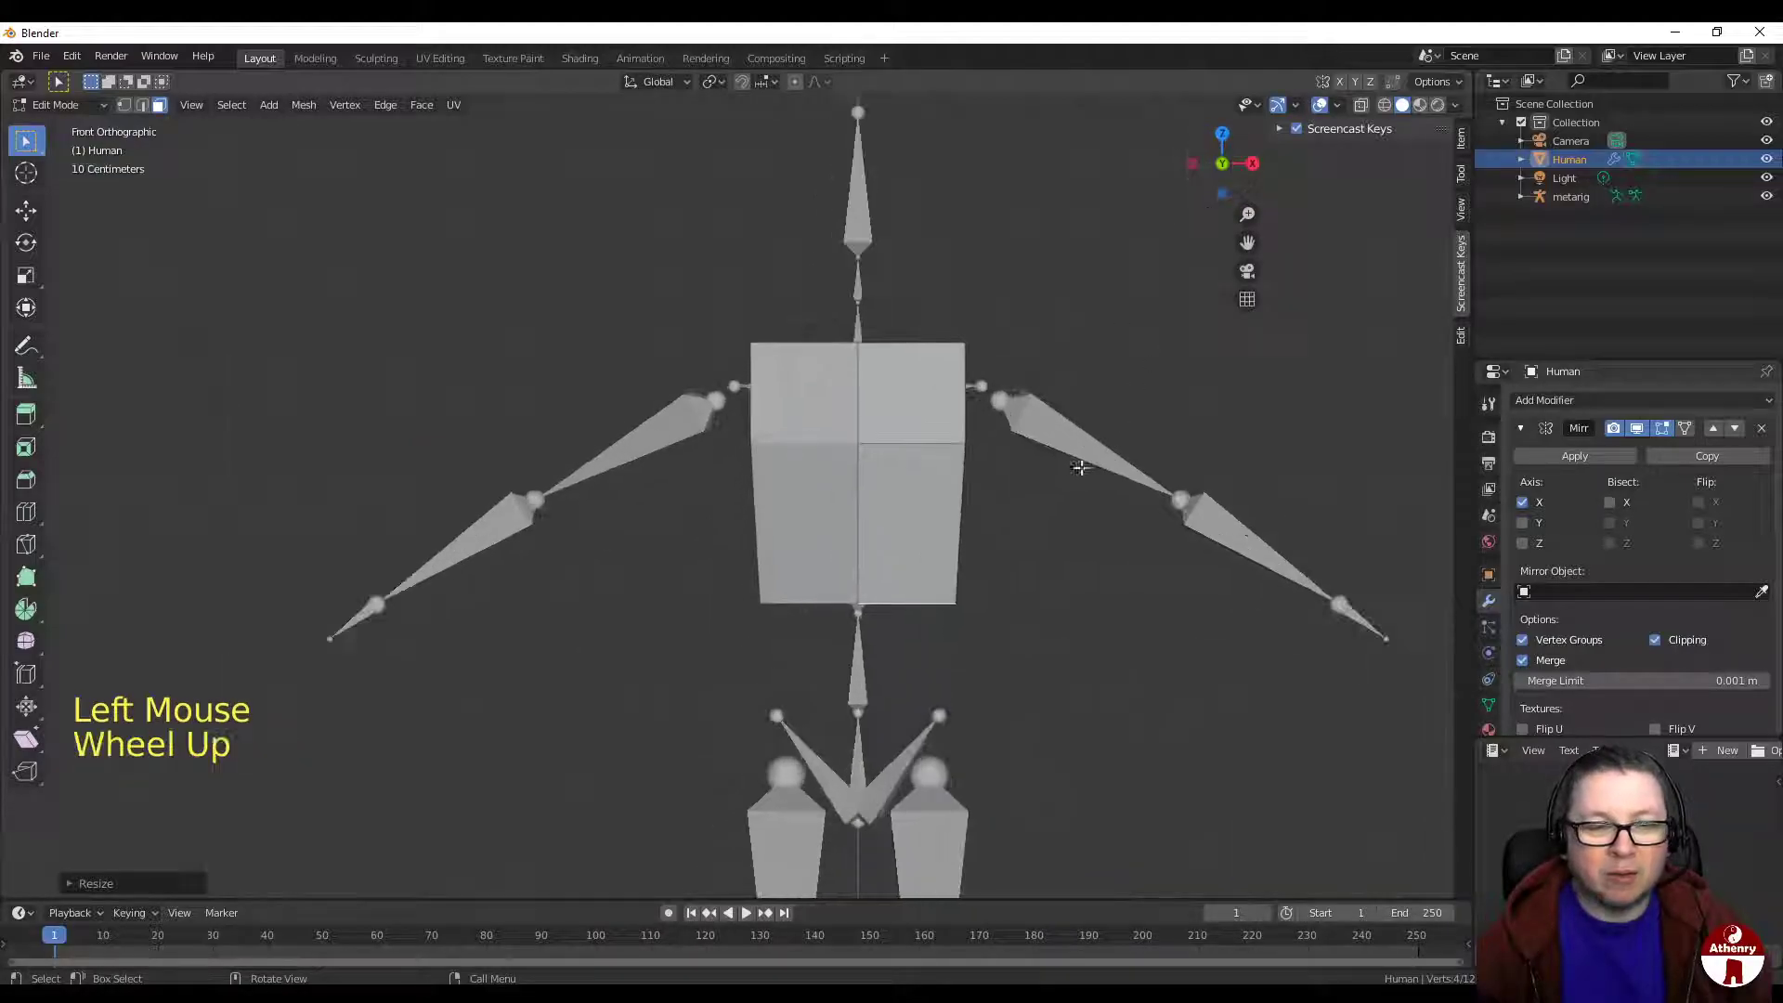
scroll(959, 548, "down", 3)
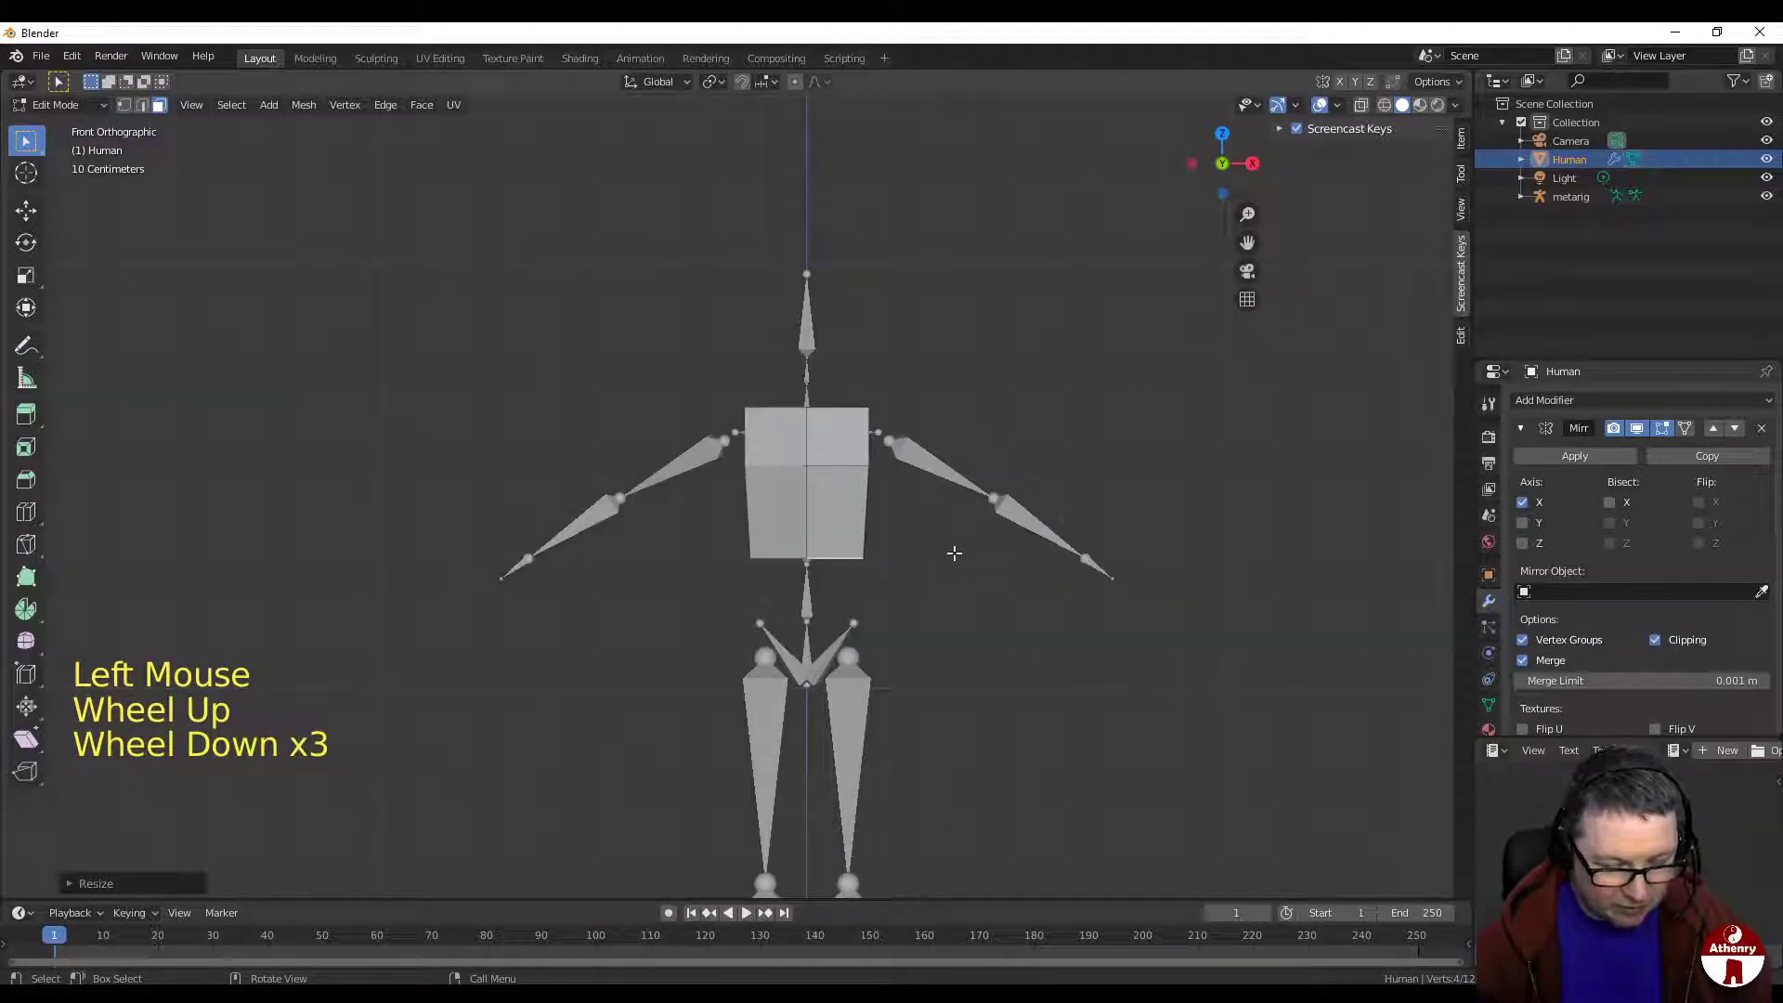
key("g")
key("z")
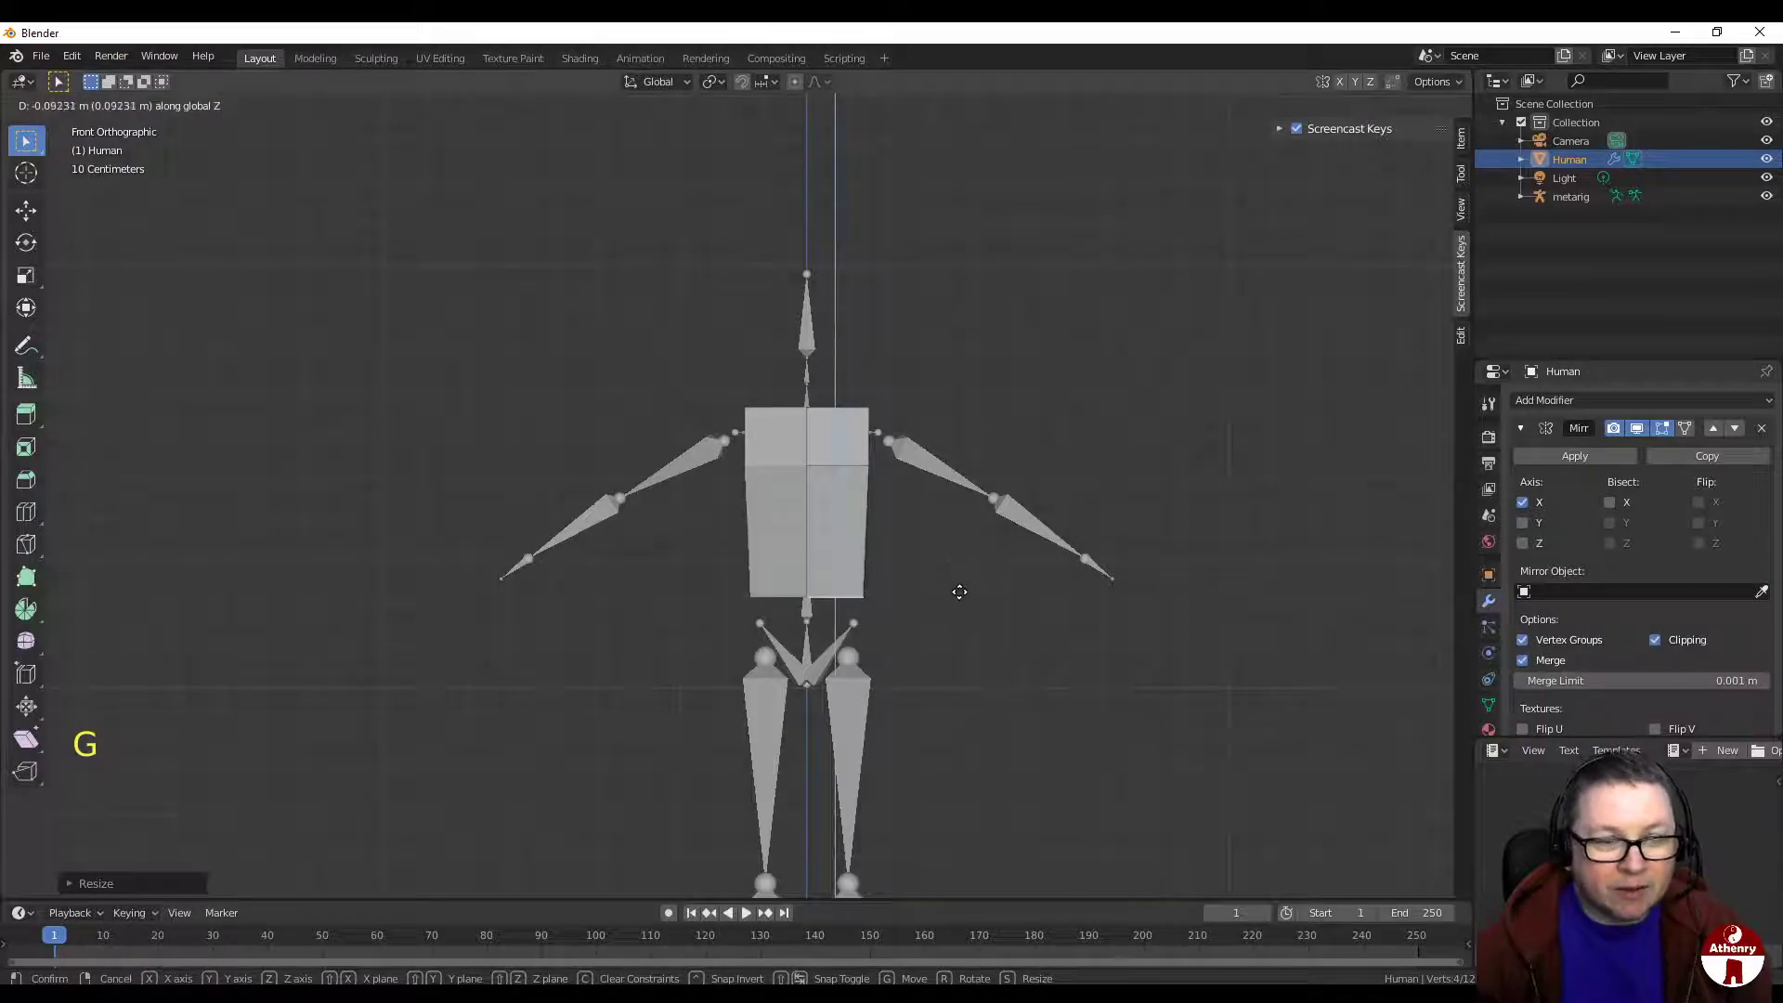
left_click(961, 595)
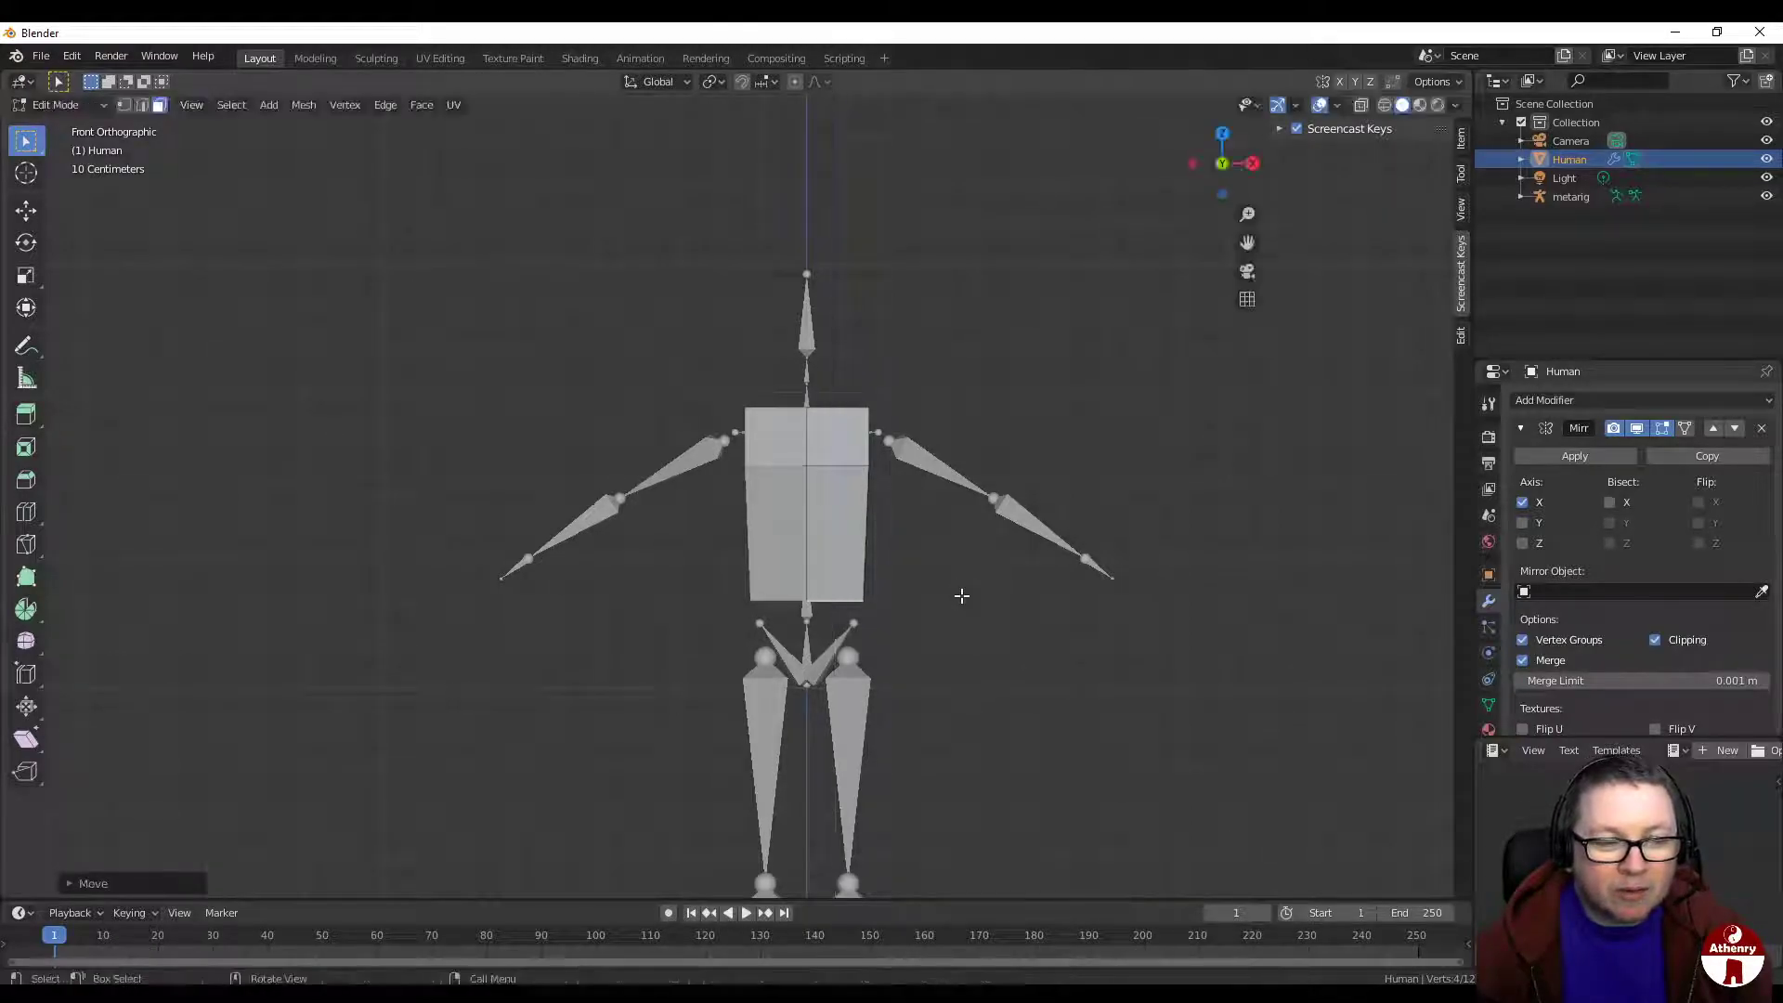
Step: Extrude the bottom face down about 0.167 m over the hips, and lower it slightly past the tops of the leg bones
key("e")
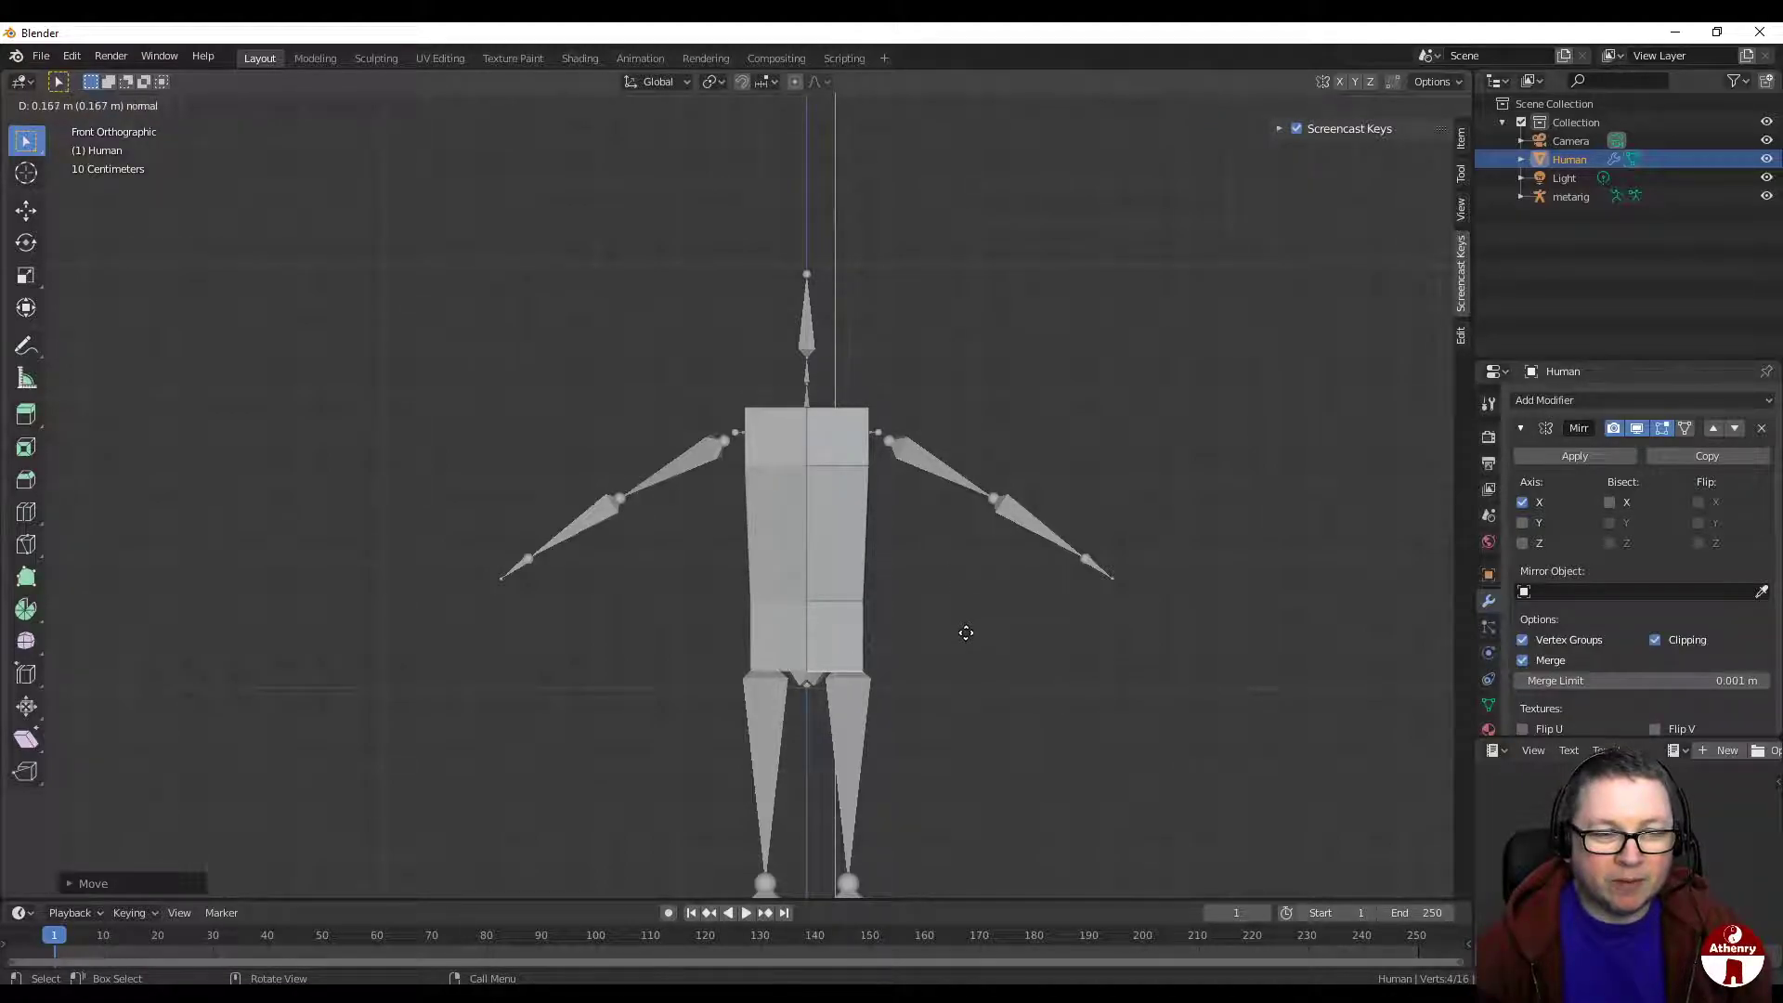
left_click(966, 632)
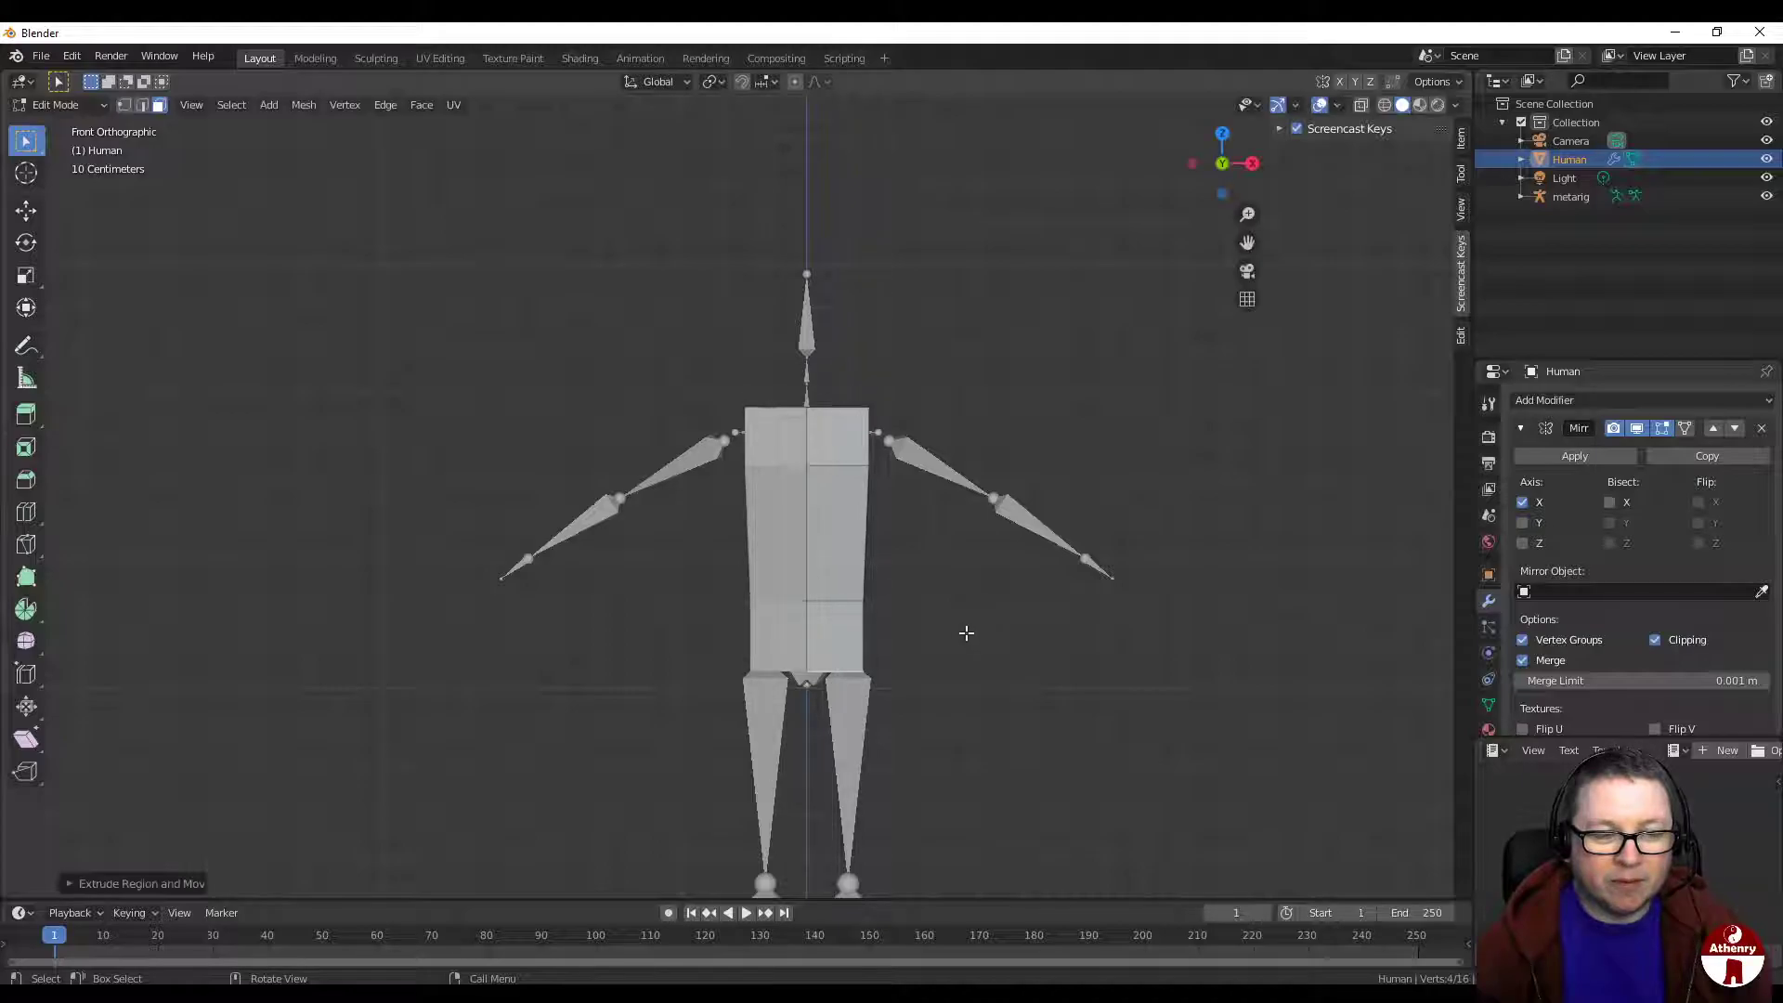
scroll(963, 630, "up", 2)
middle_click_drag(963, 630, 922, 373, "shift")
scroll(922, 373, "down", 2)
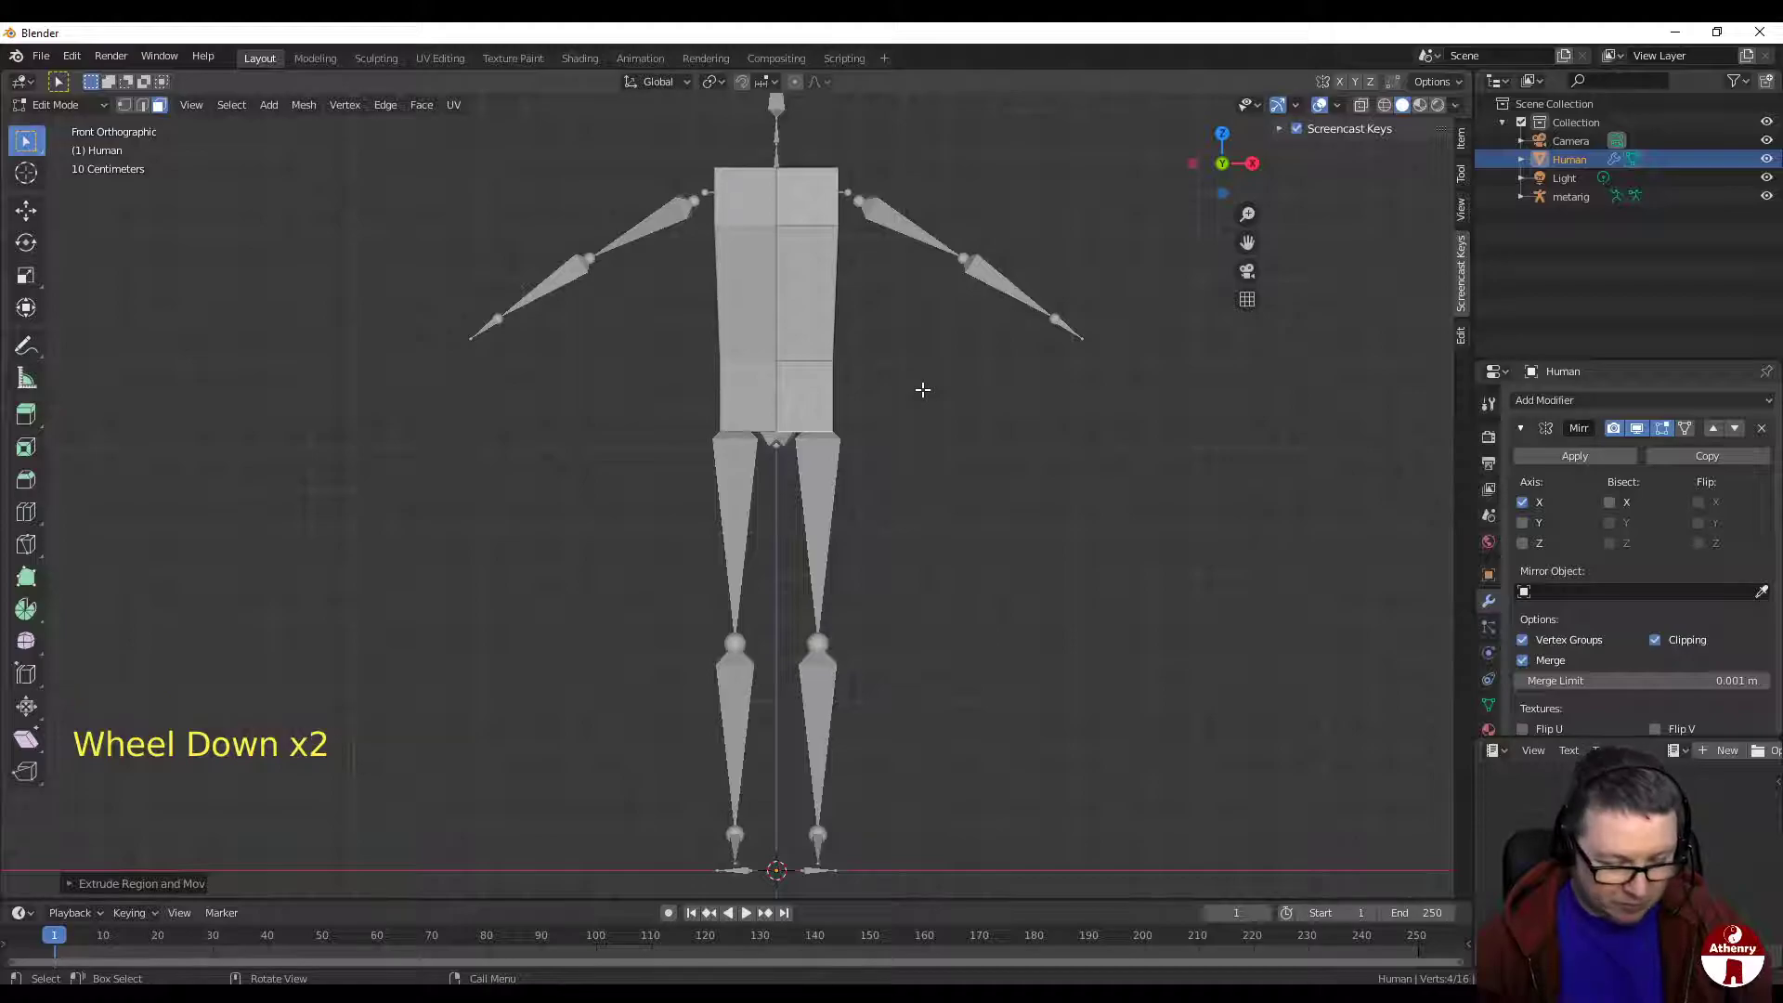
key("g")
left_click(921, 404)
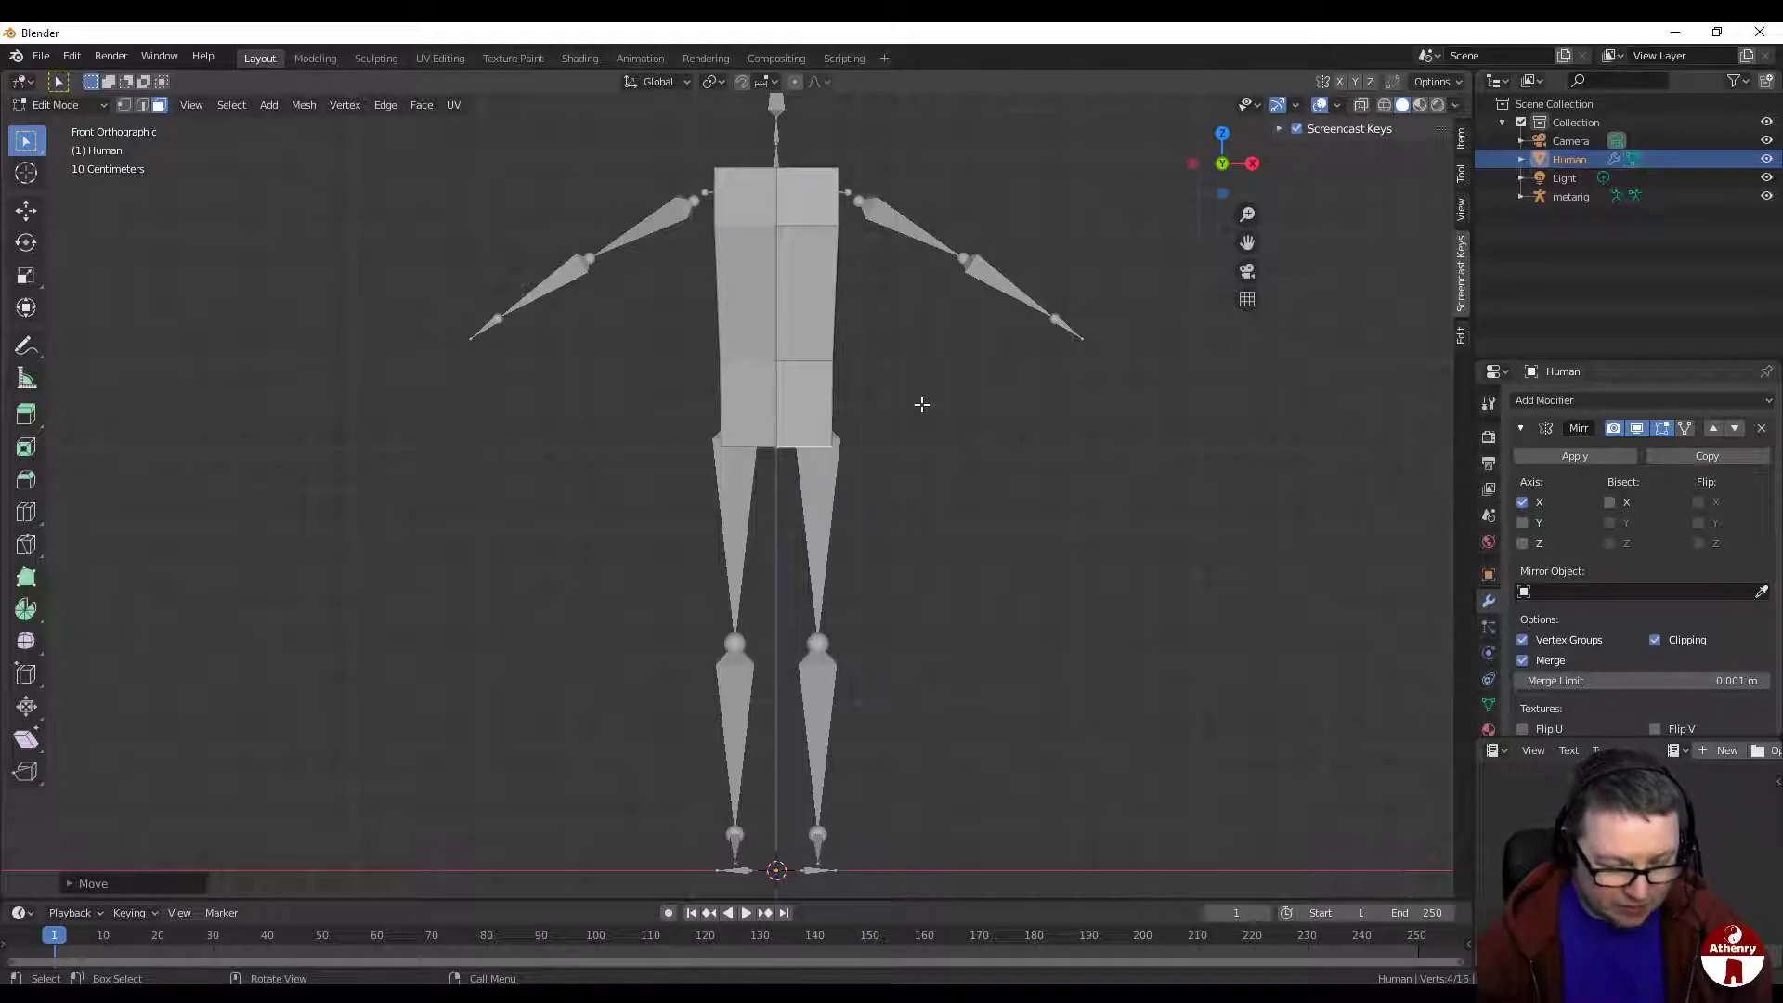
Step: Scale the lowest face along X until it is narrow enough to fit between the thigh bones
key("s")
key("x")
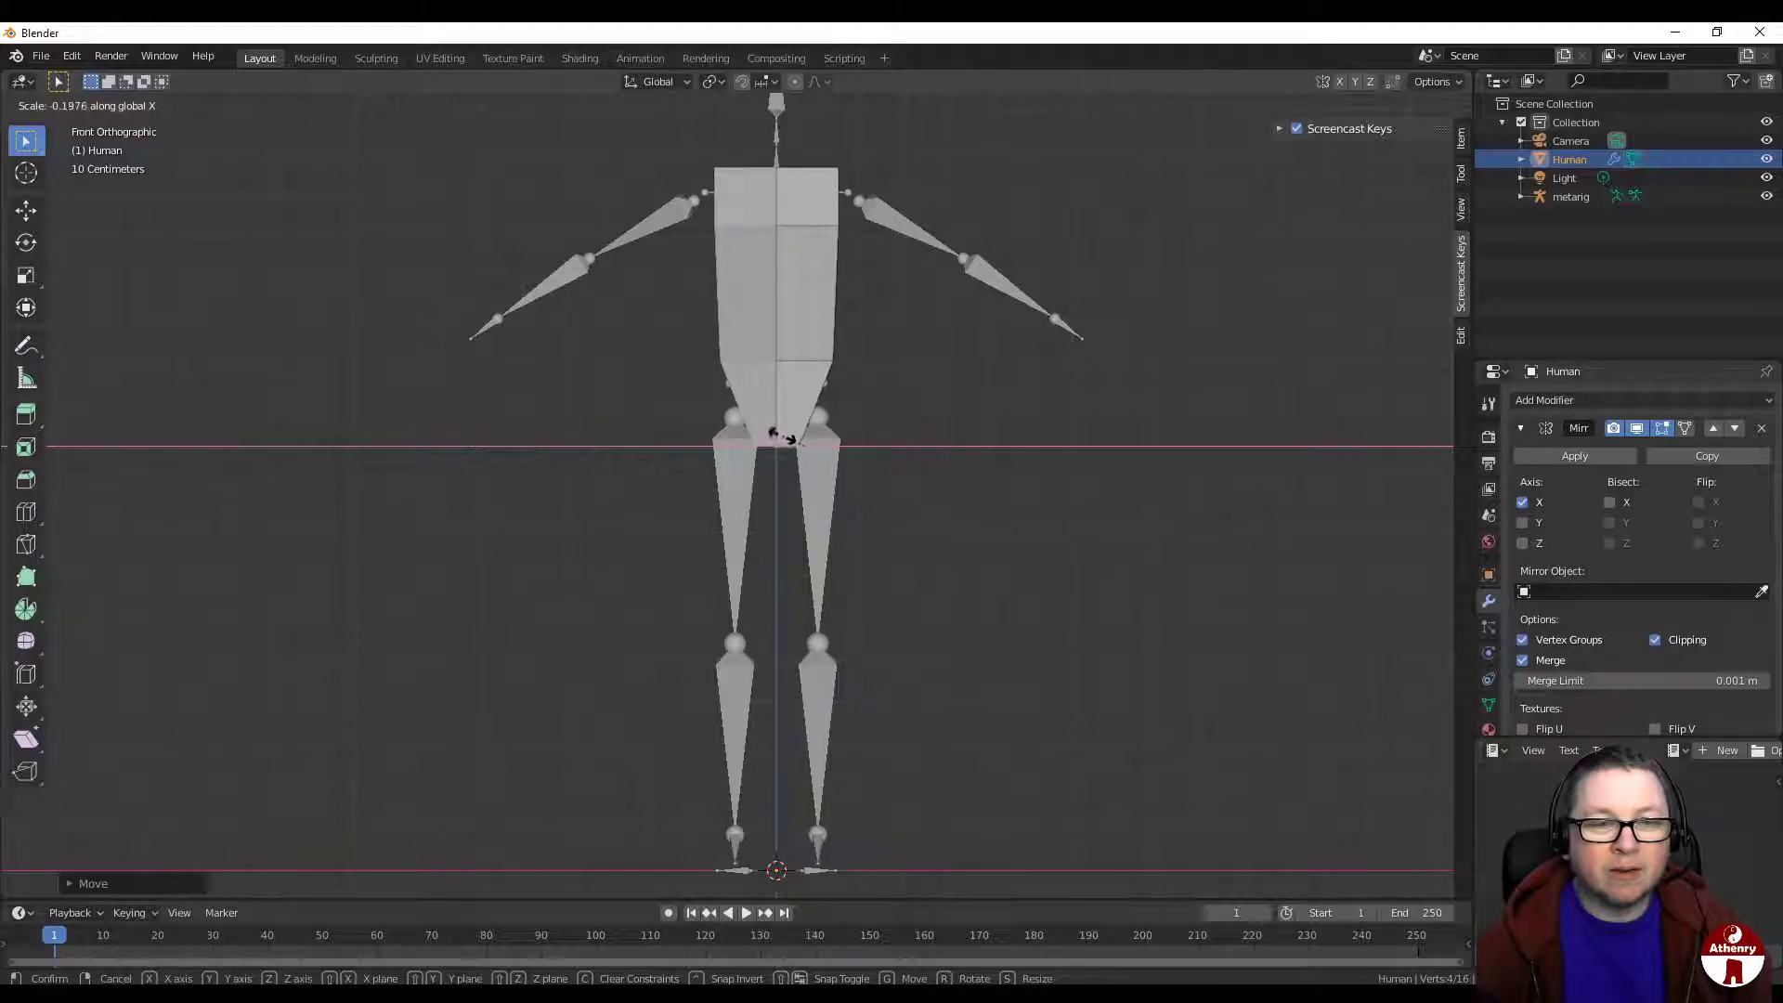
left_click(763, 431)
scroll(763, 431, "up", 6)
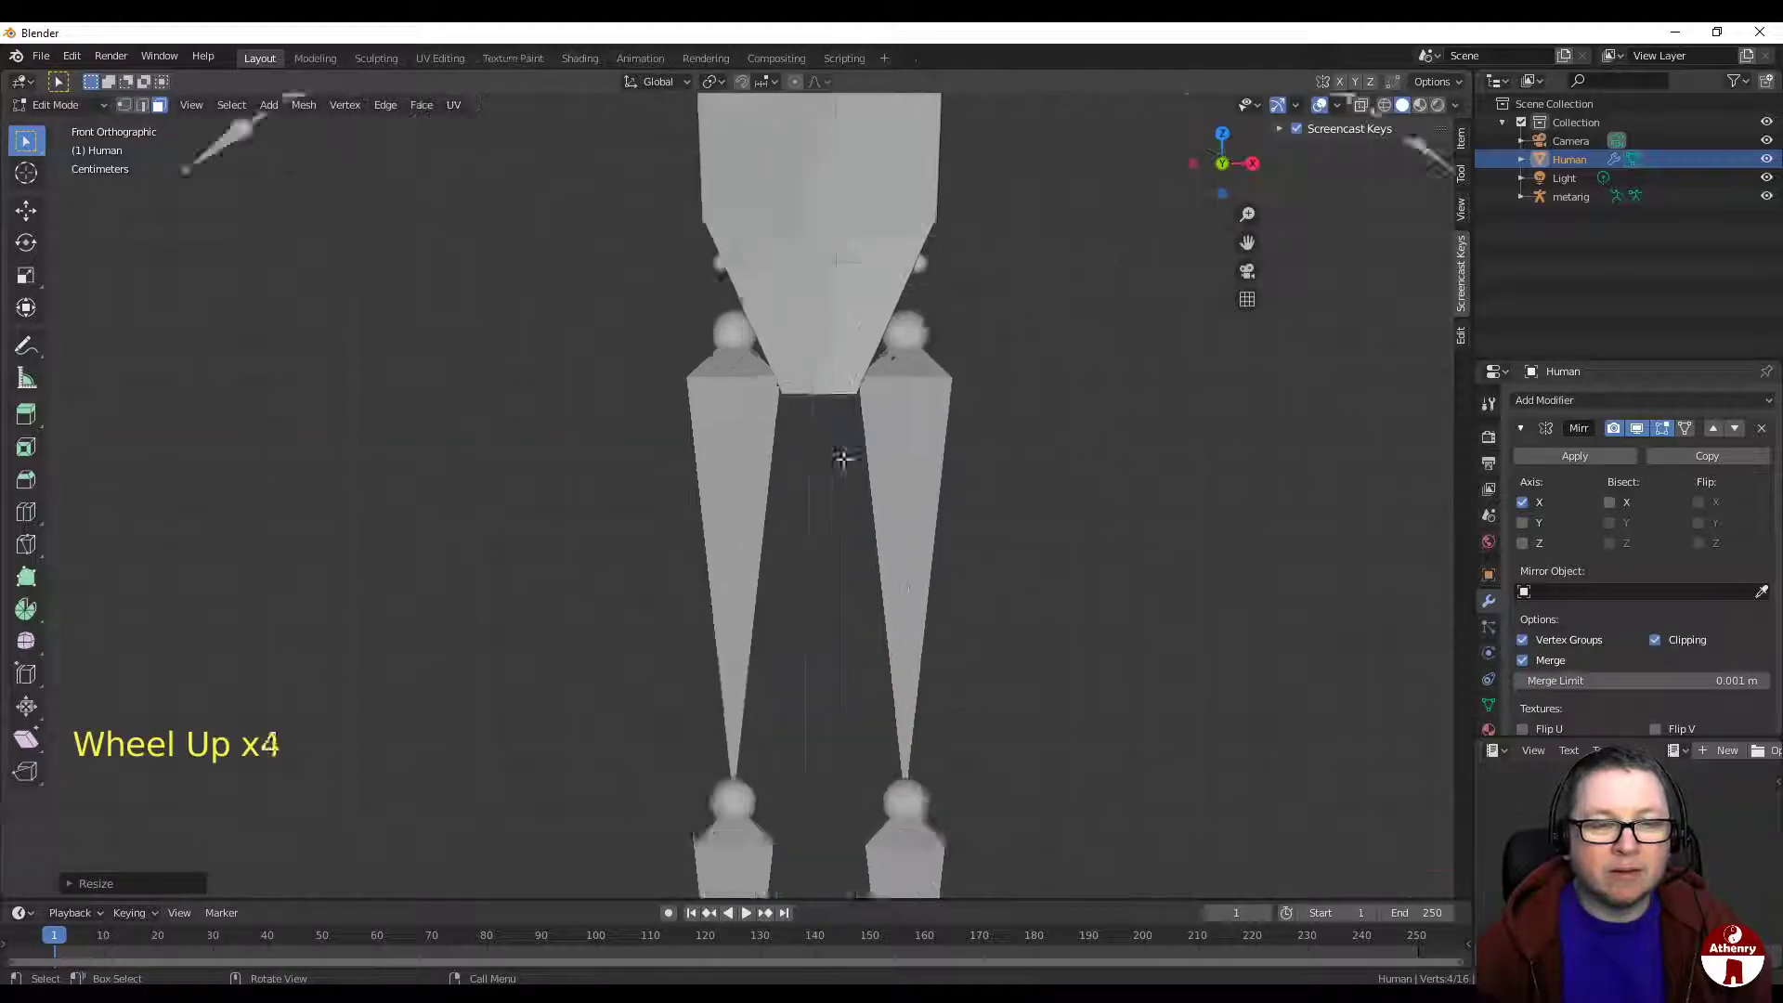
Step: Scale the lowest torso face along X to less than half its width so it clears the thigh bones
middle_click_drag(1022, 385, 993, 506, "shift")
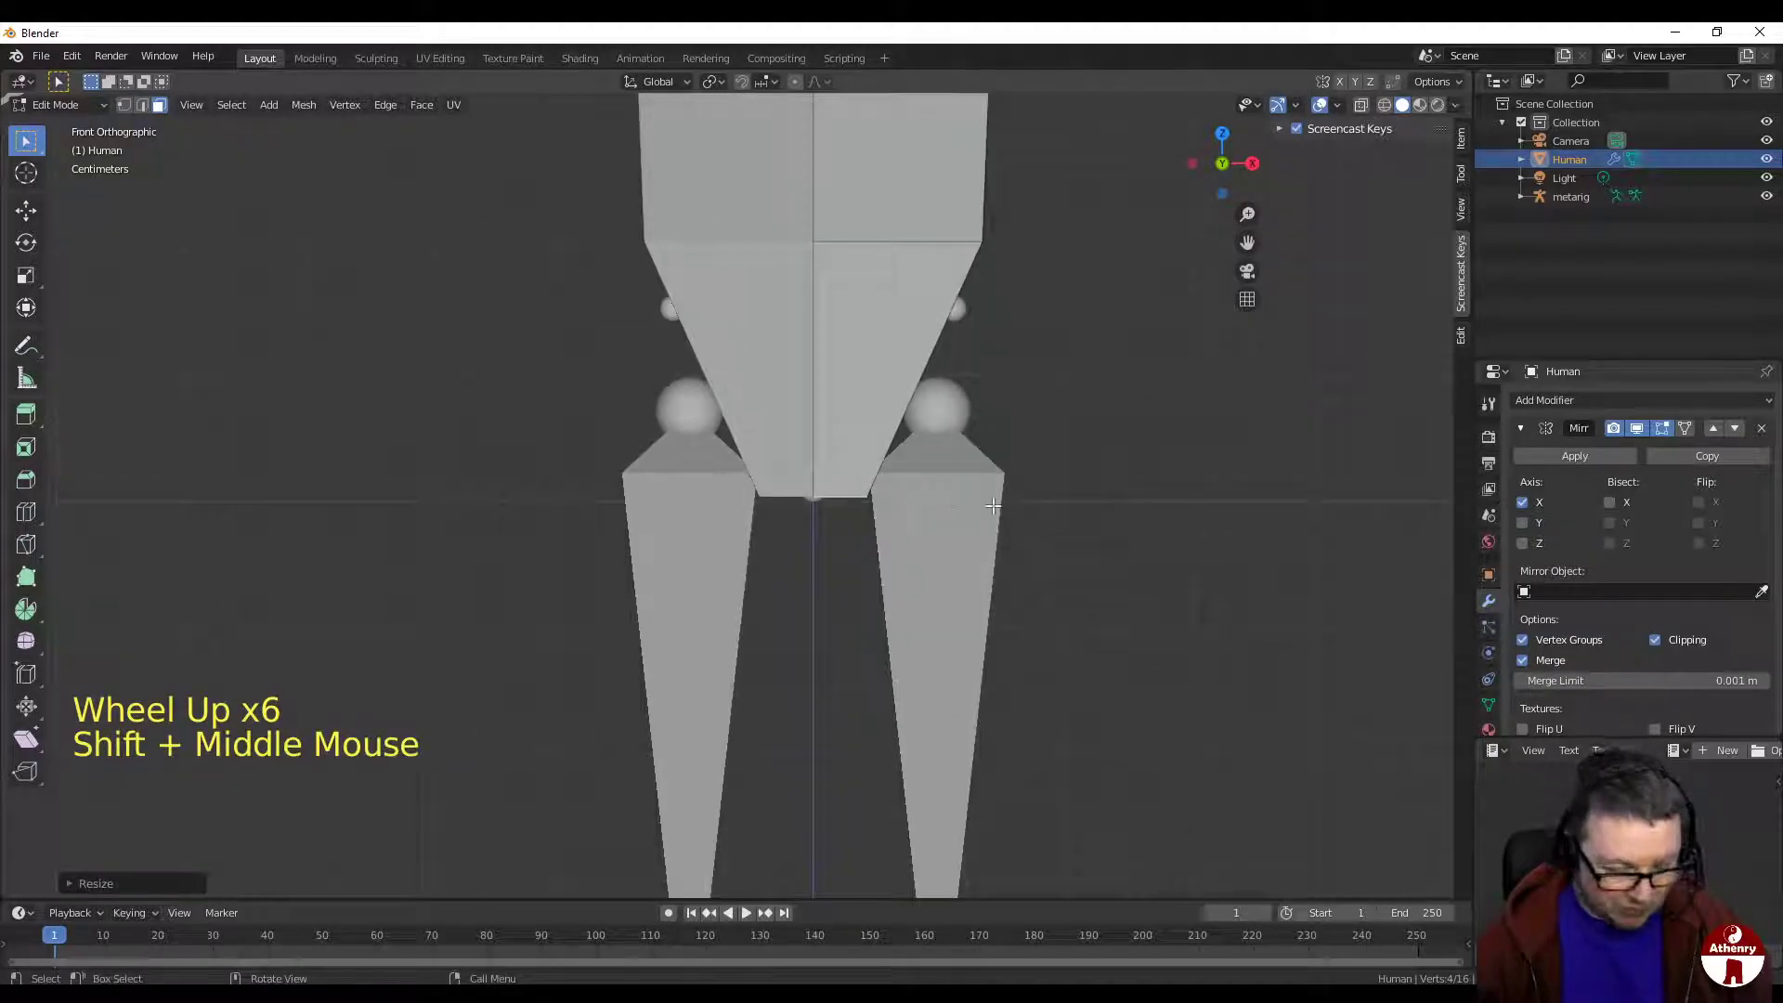
key("s")
key("x")
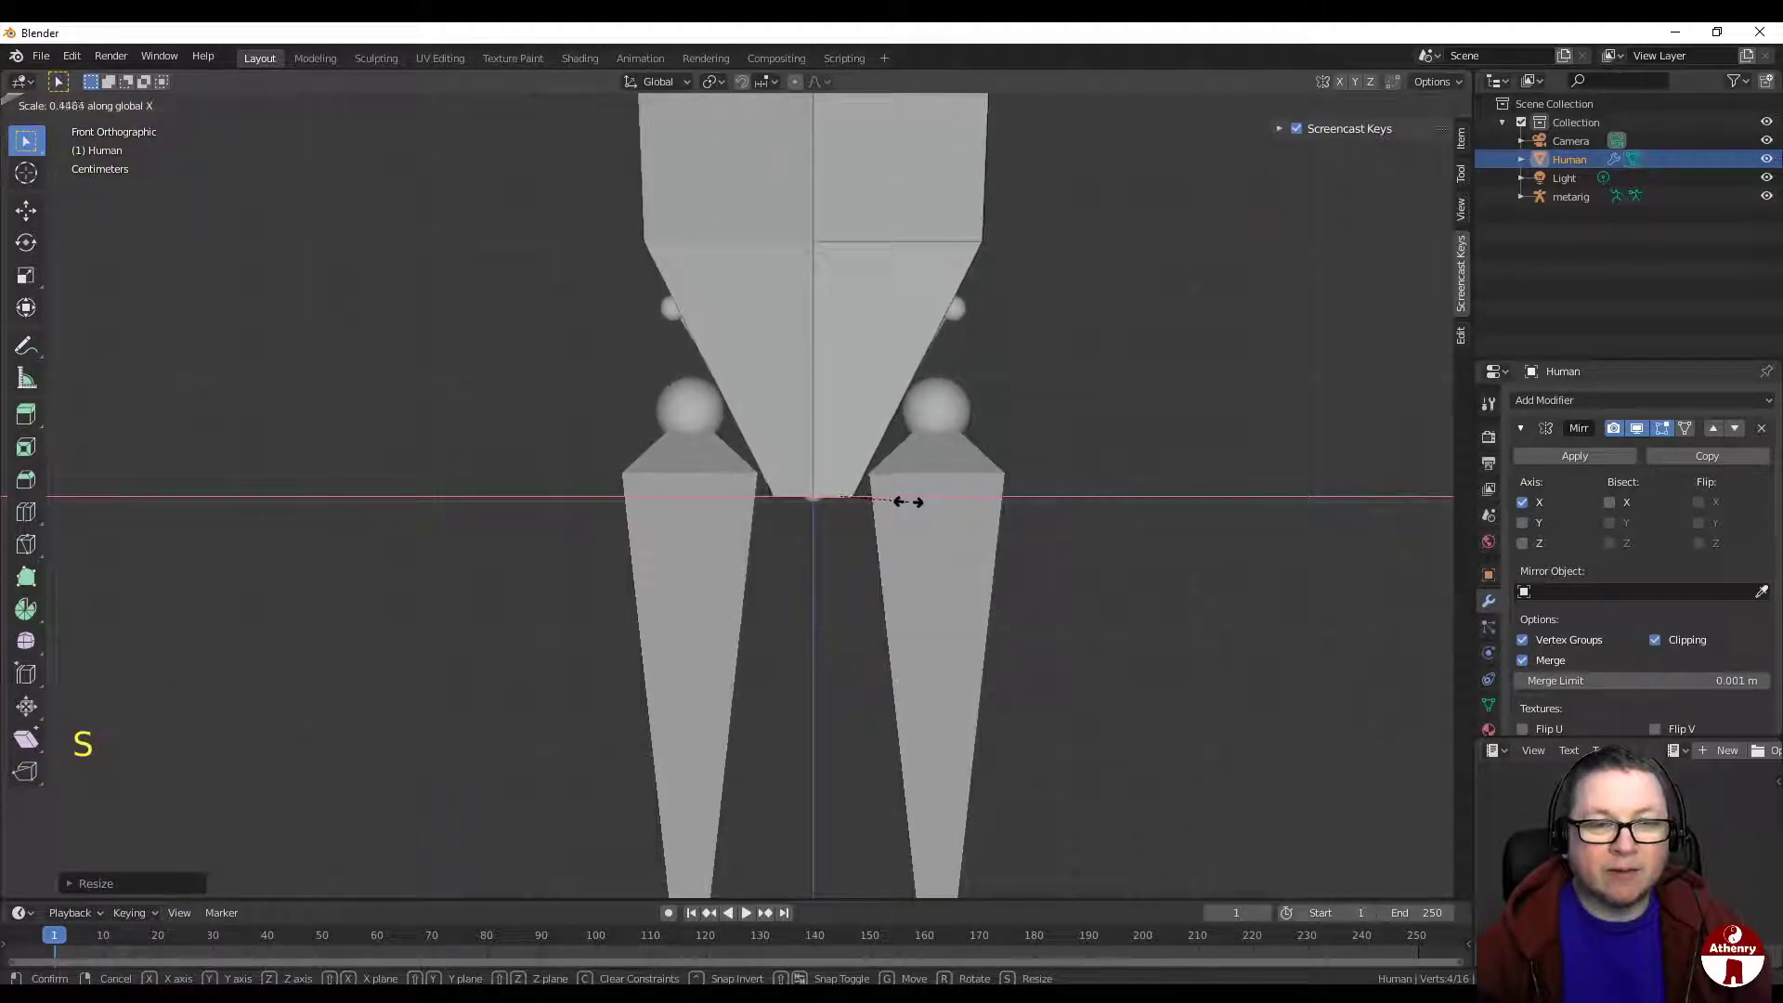
left_click(899, 501)
Step: Select the three vertical centre edges on the torso's front and move them forward along Y by about 0.016 m
middle_click_drag(1097, 472, 883, 505)
scroll(994, 486, "down", 2)
middle_click_drag(494, 359, 776, 450)
scroll(557, 381, "down", 4)
scroll(821, 282, "up", 1)
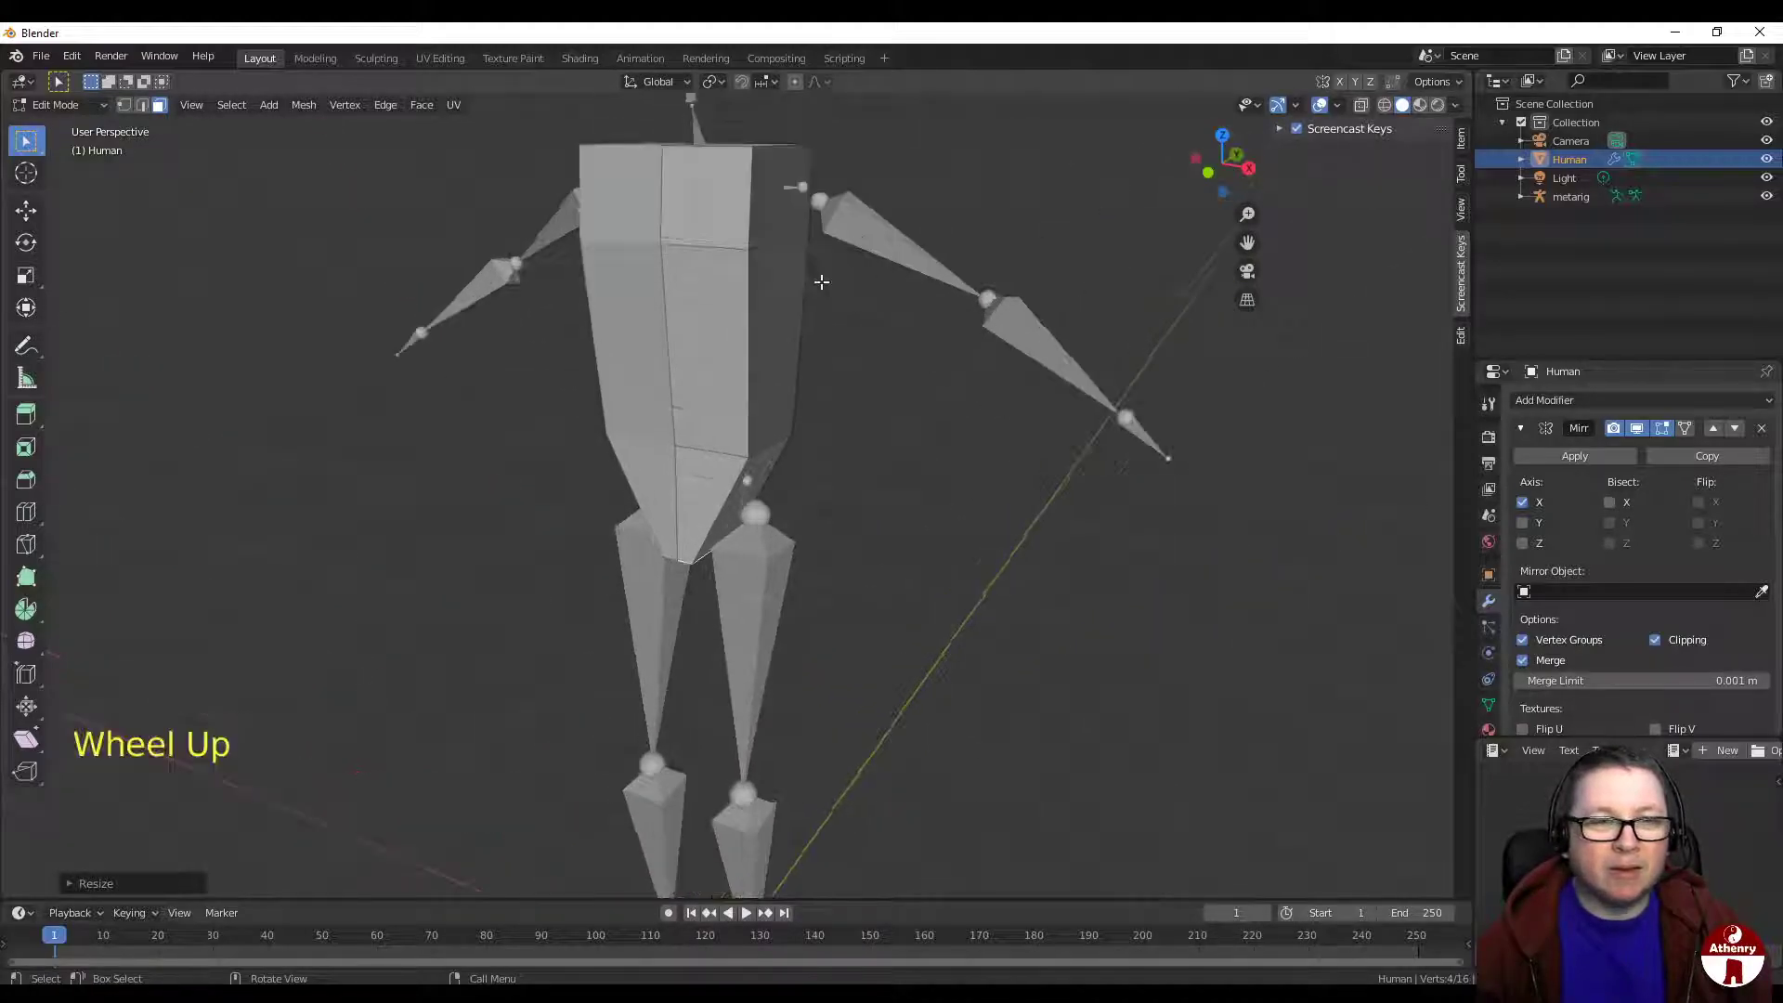
middle_click_drag(709, 282, 687, 242)
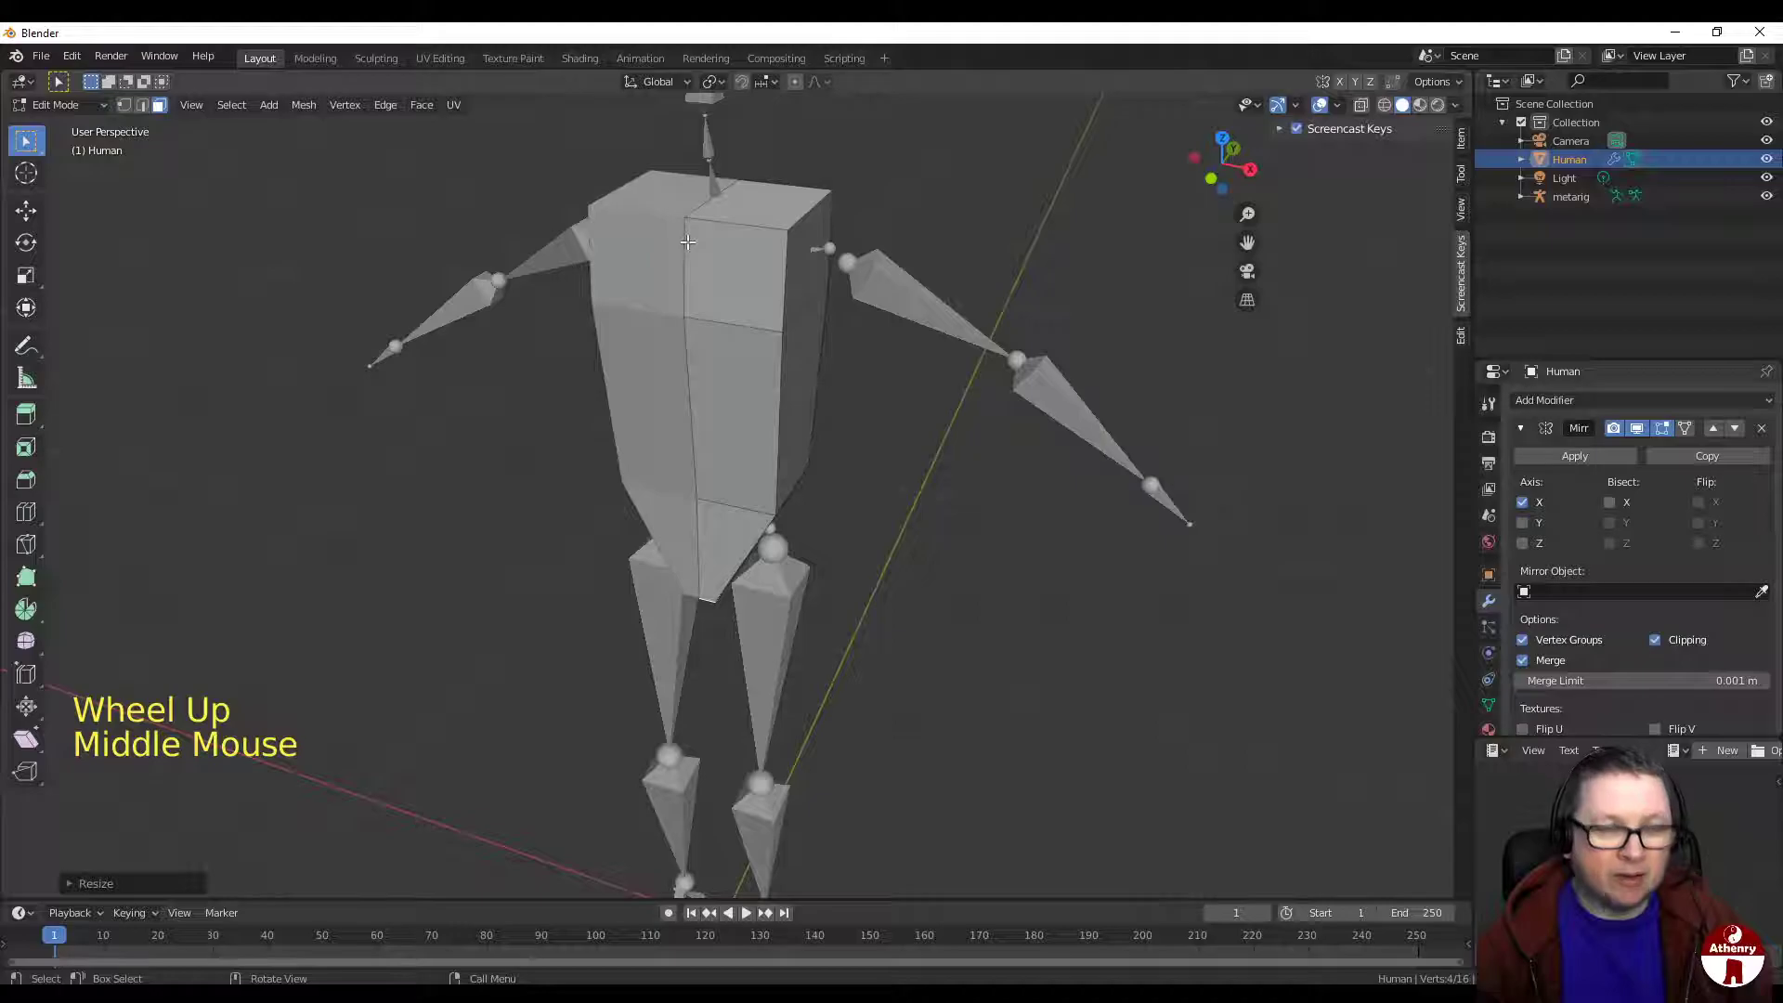
key("2")
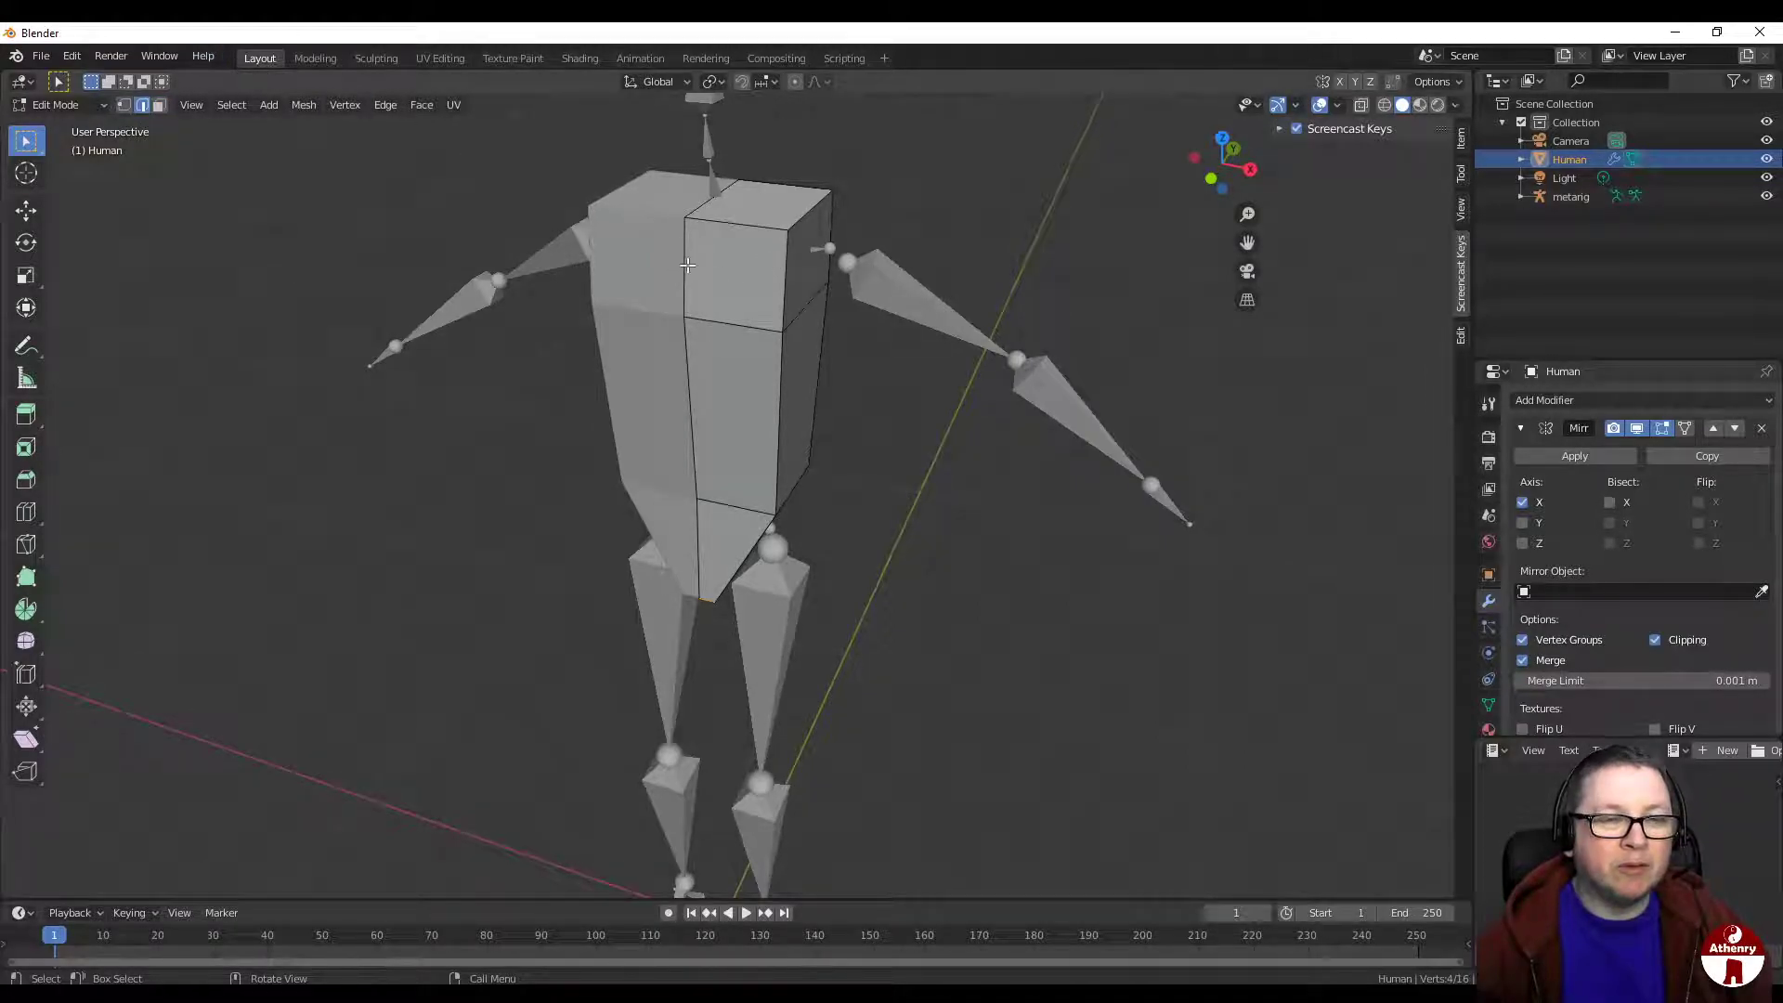
left_click(687, 266)
left_click(685, 370, "shift")
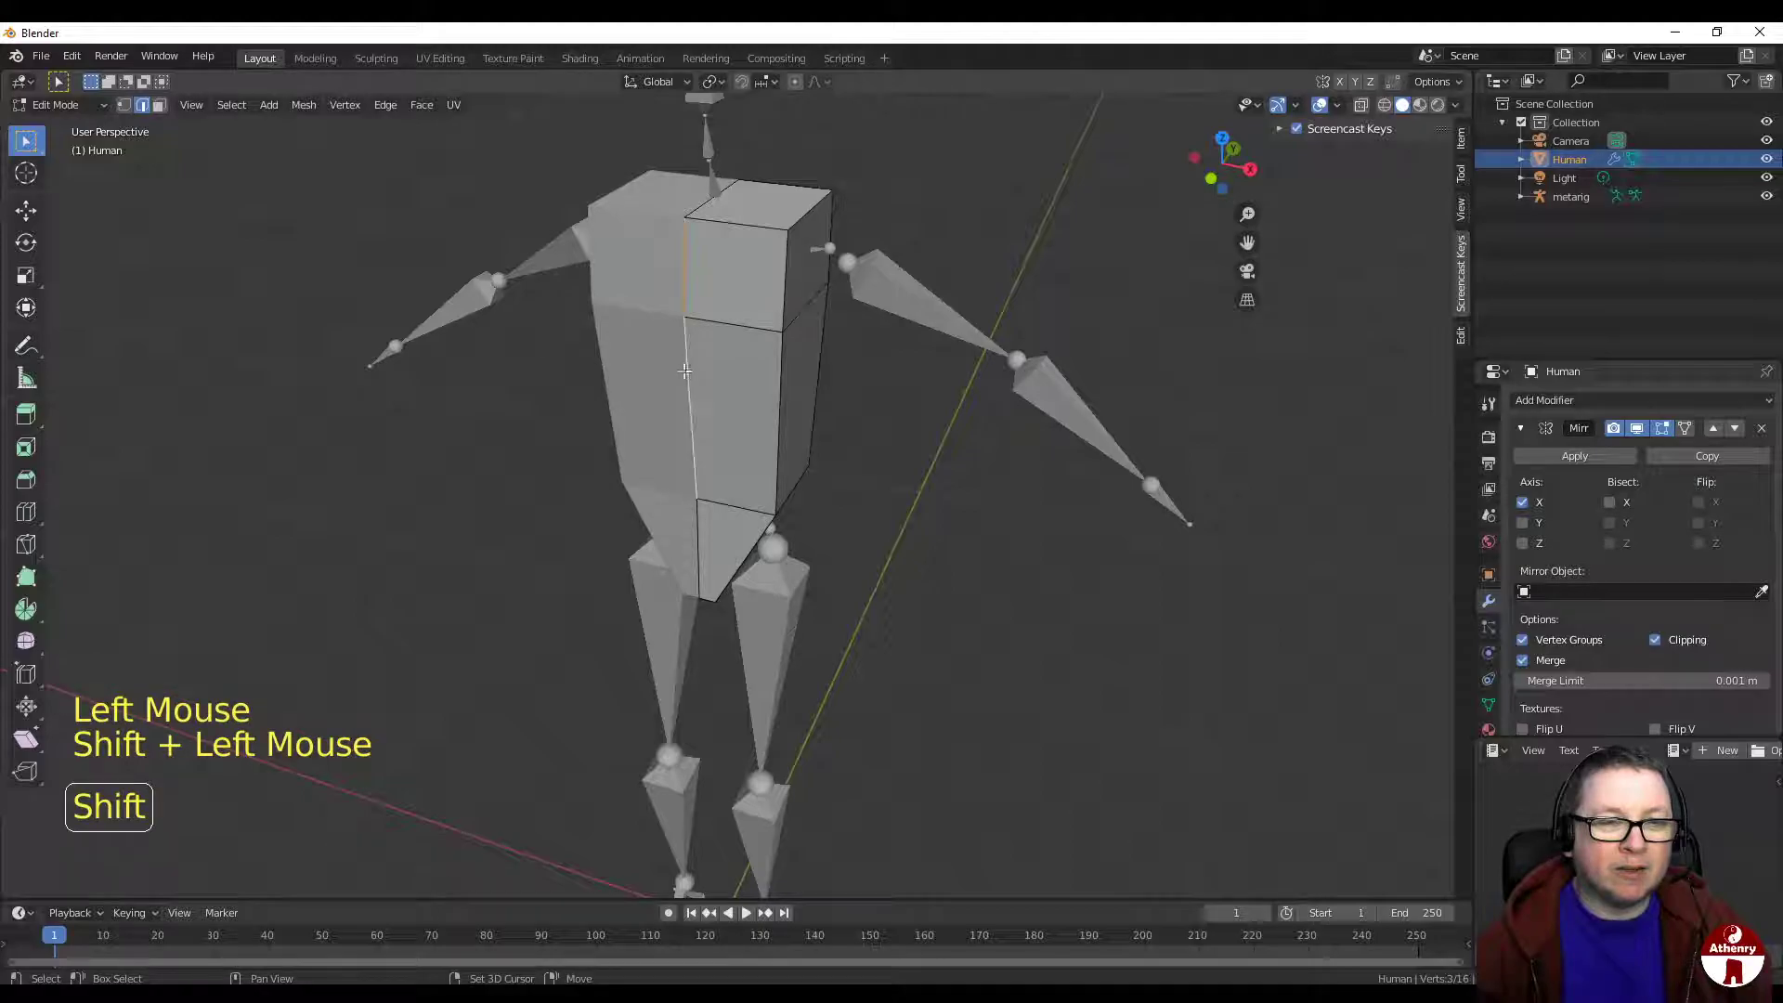
left_click(698, 529, "shift")
middle_click_drag(698, 529, 799, 501)
middle_click_drag(1195, 189, 1015, 326)
key("g")
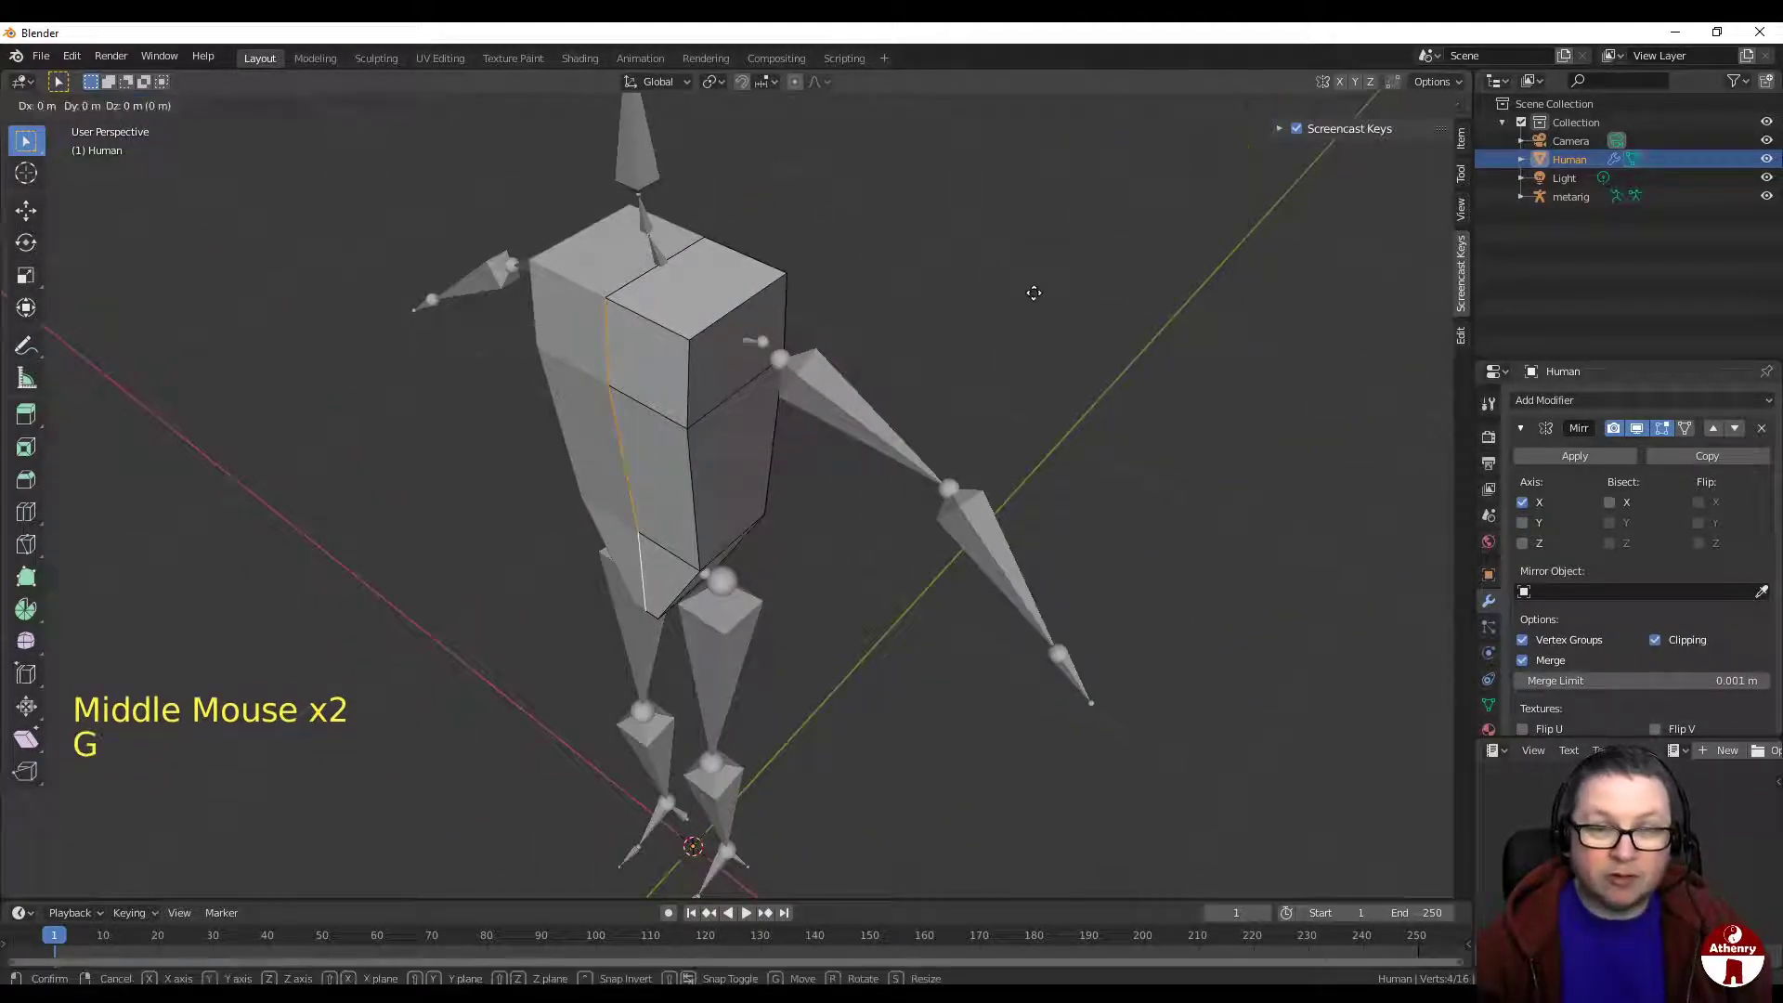
key("y")
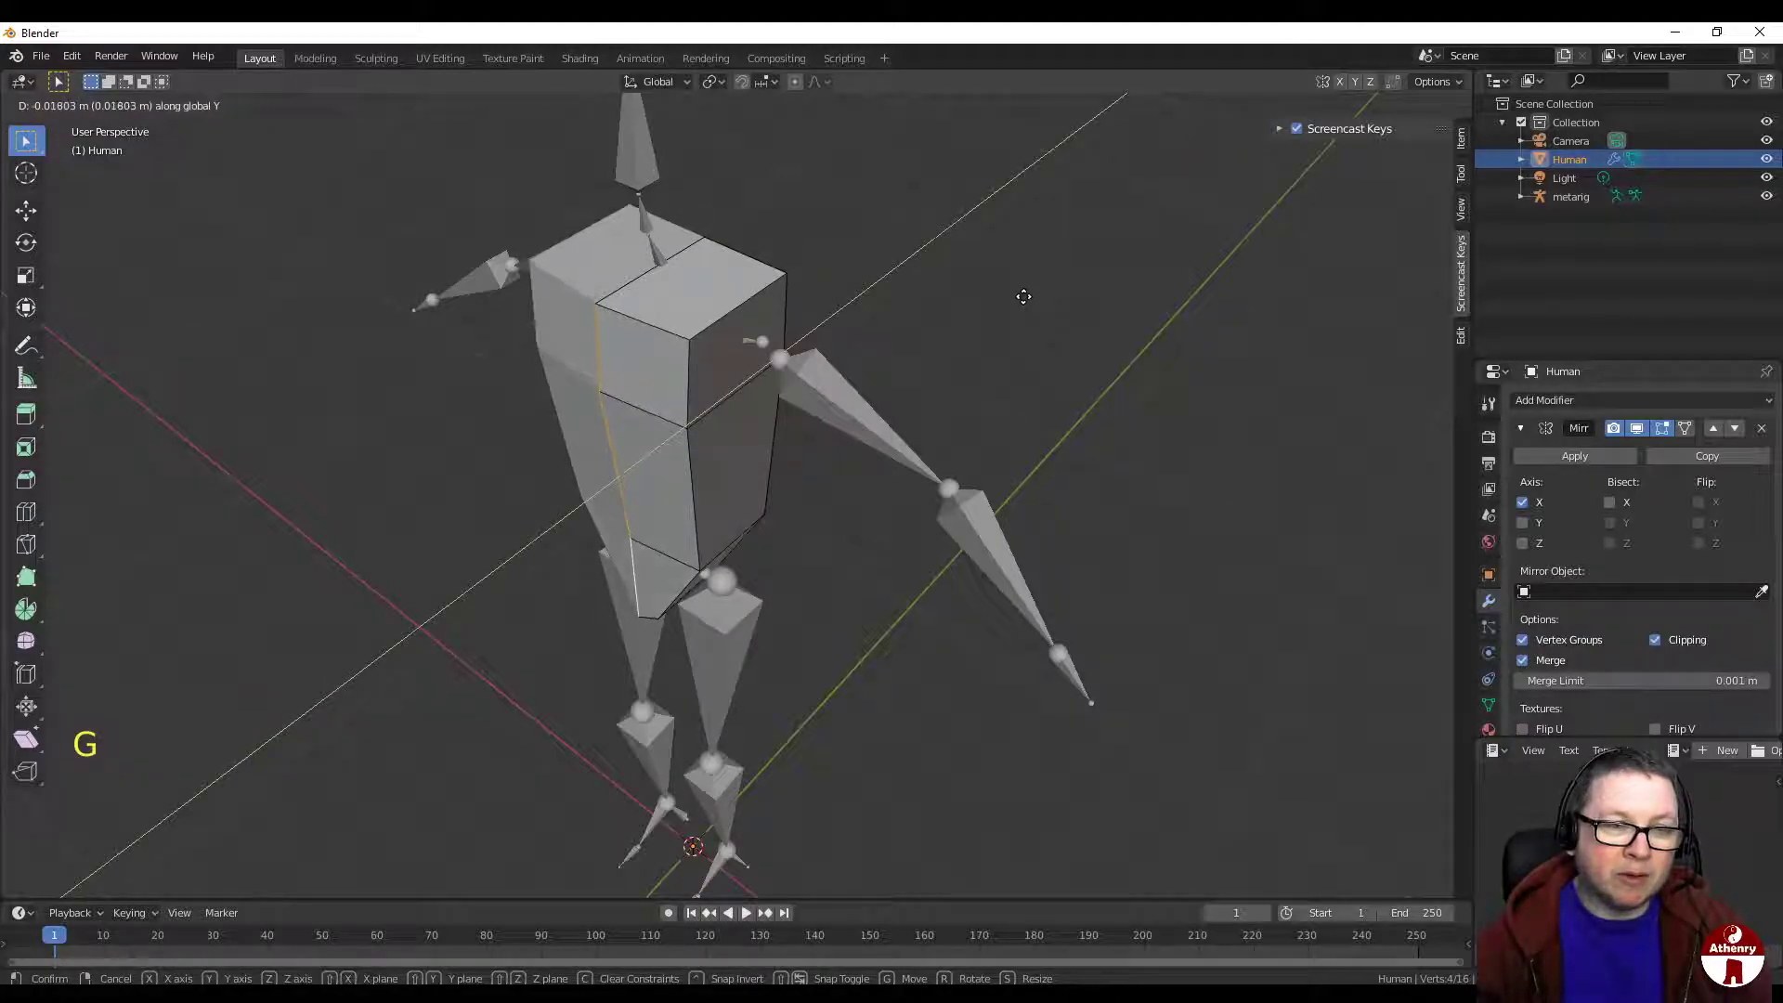
left_click(1023, 296)
Step: Select the three side faces from chest to hip and scale them down along Y to narrow the torso's sides
middle_click_drag(1027, 294, 855, 390)
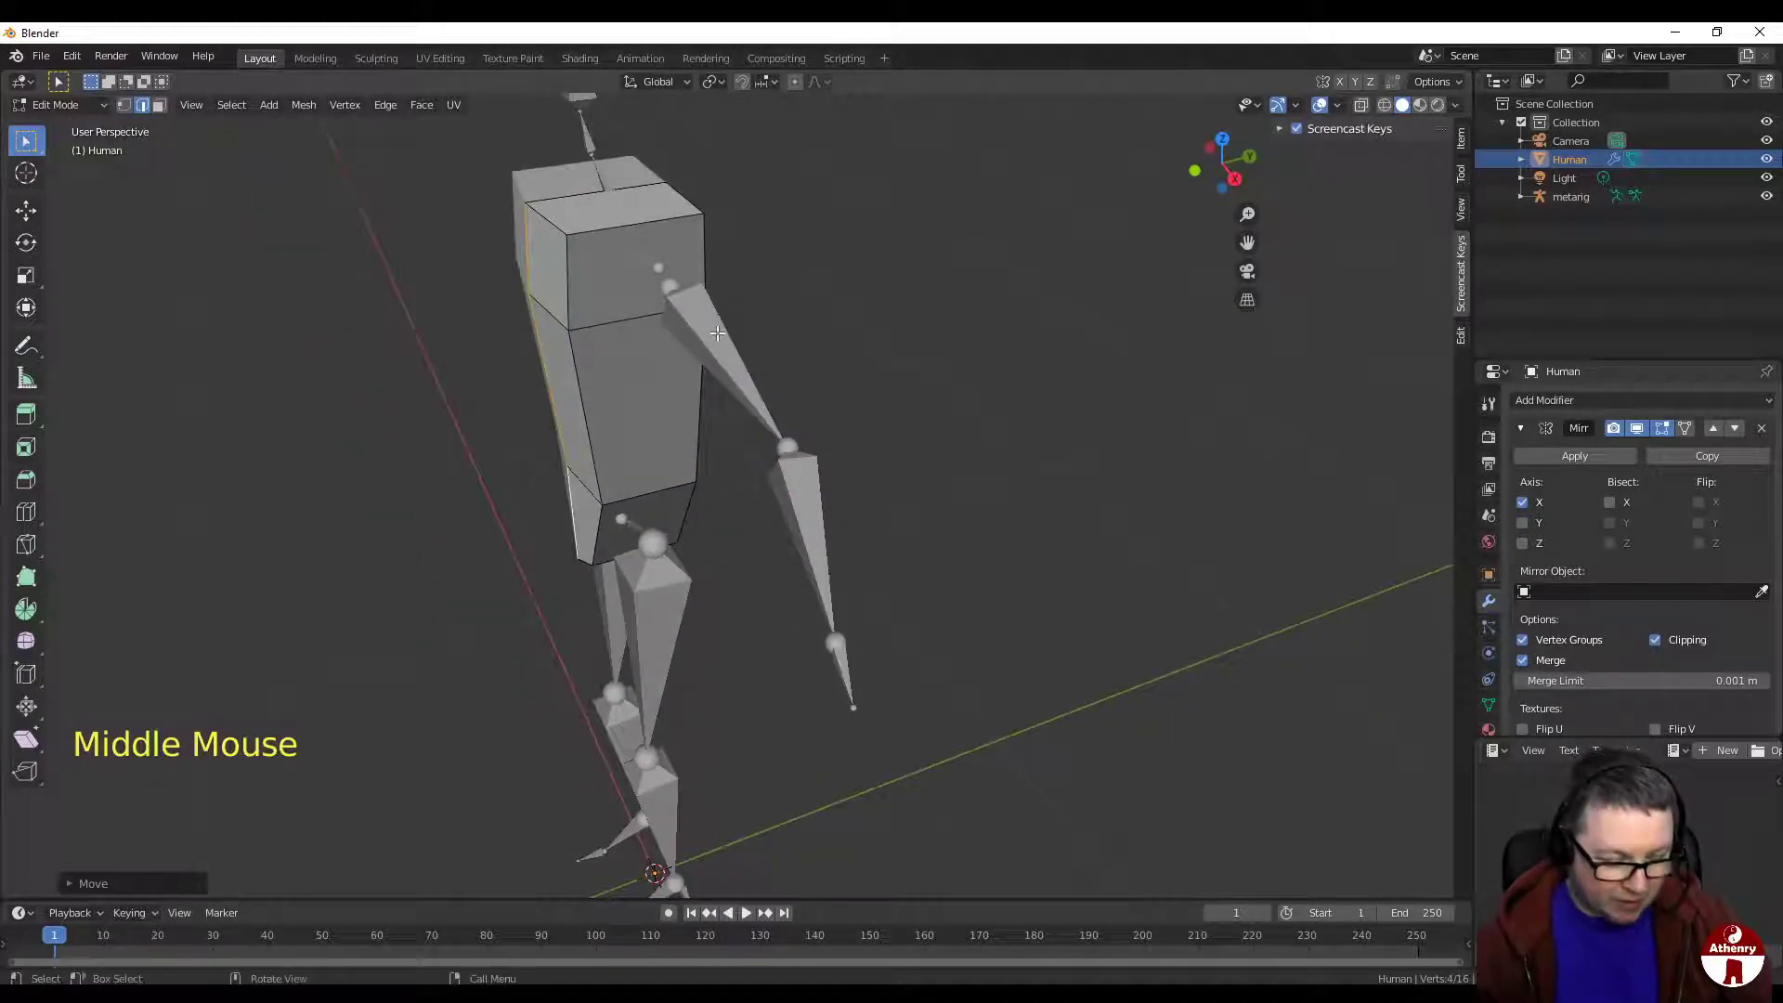
key("3")
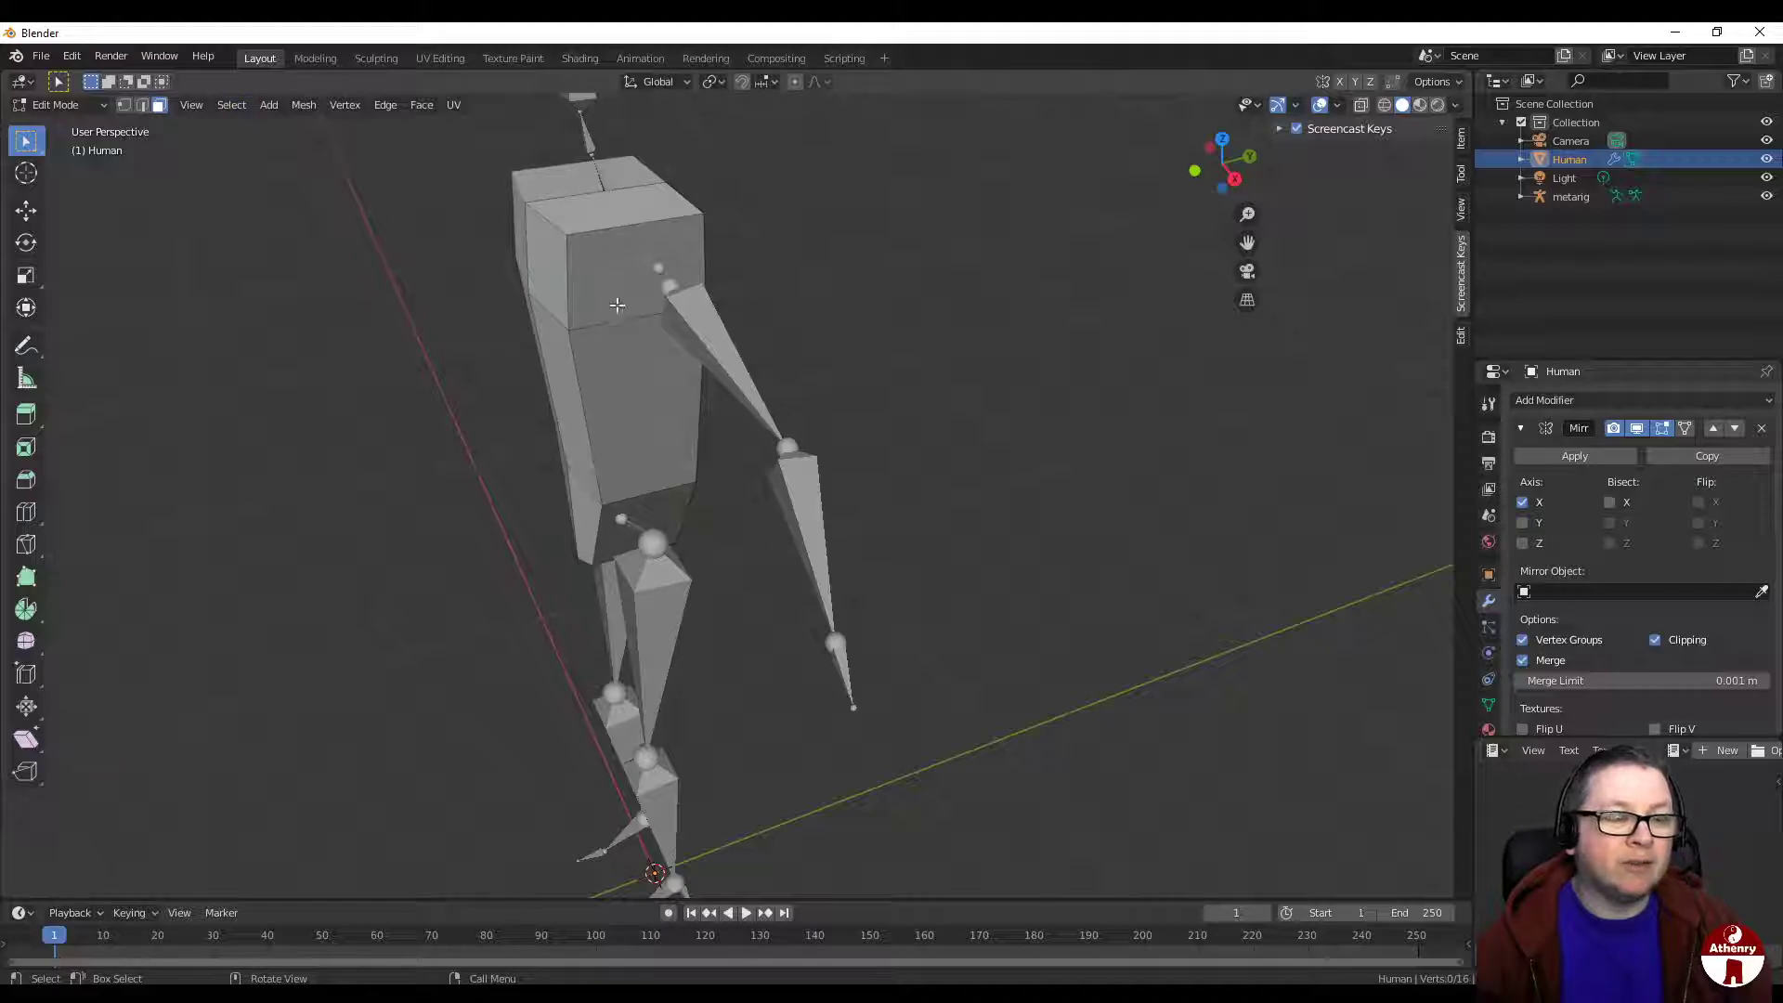
left_click(634, 288)
left_click(631, 390, "shift")
middle_click_drag(631, 390, 730, 468)
left_click(650, 445, "shift")
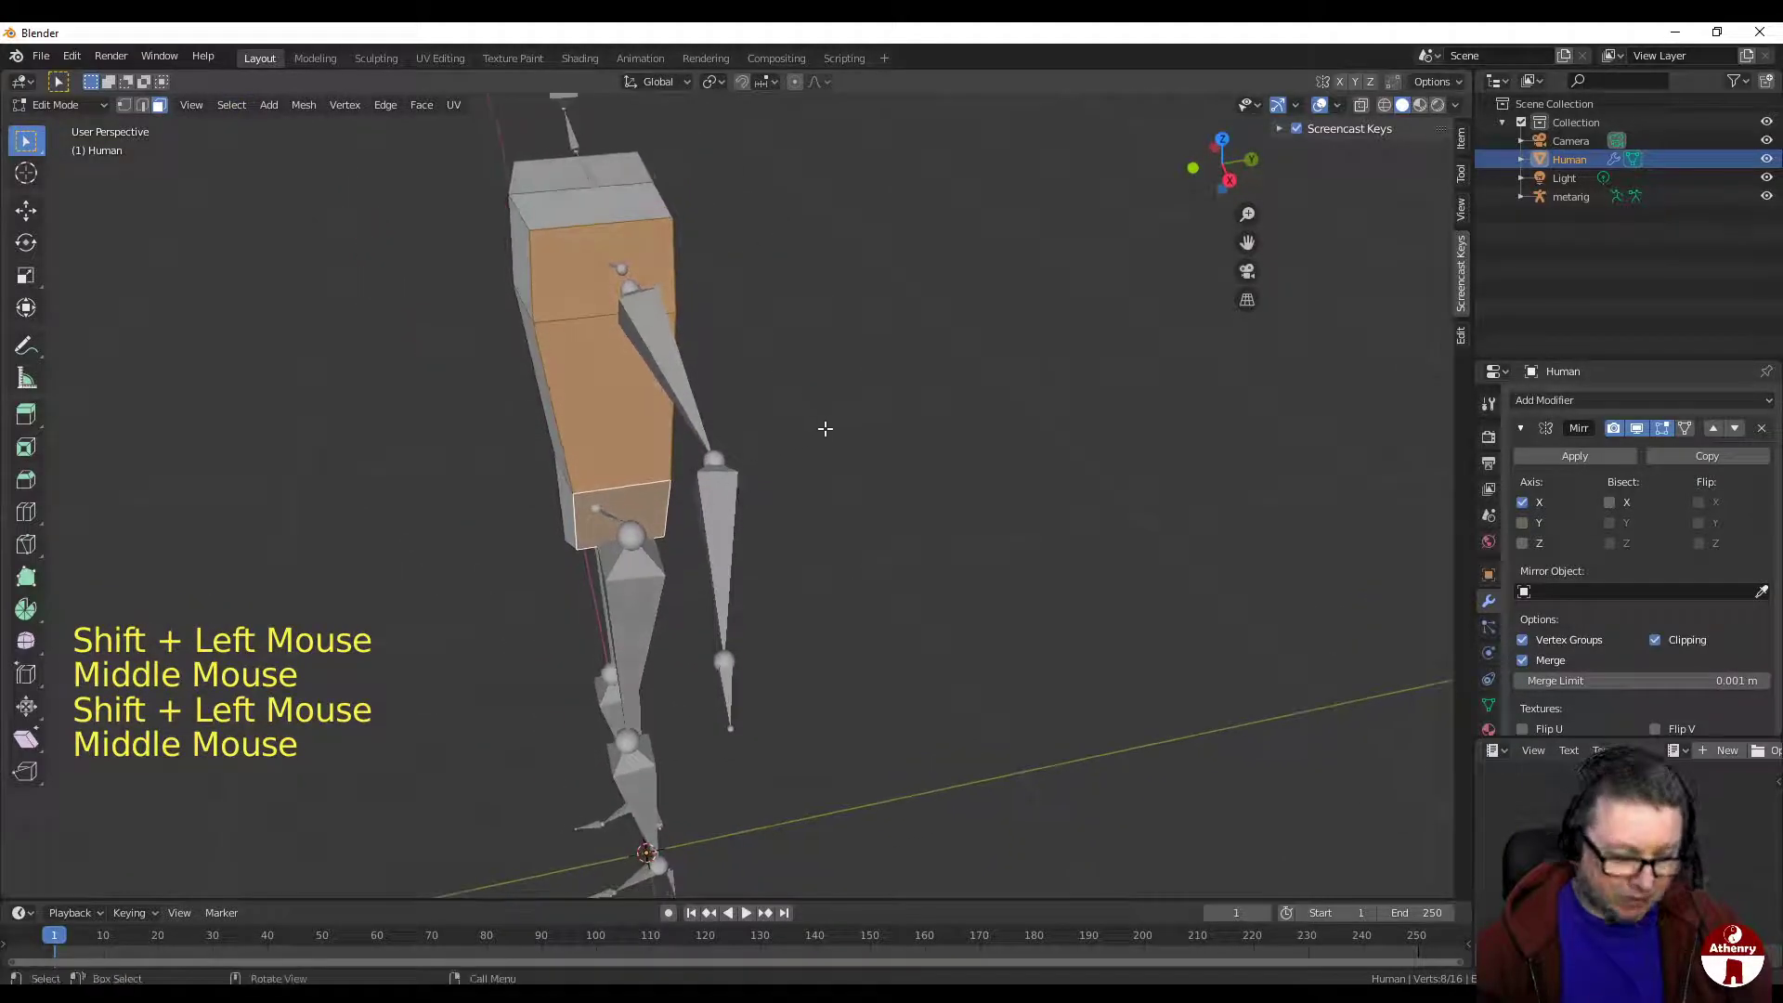
key("s")
key("y")
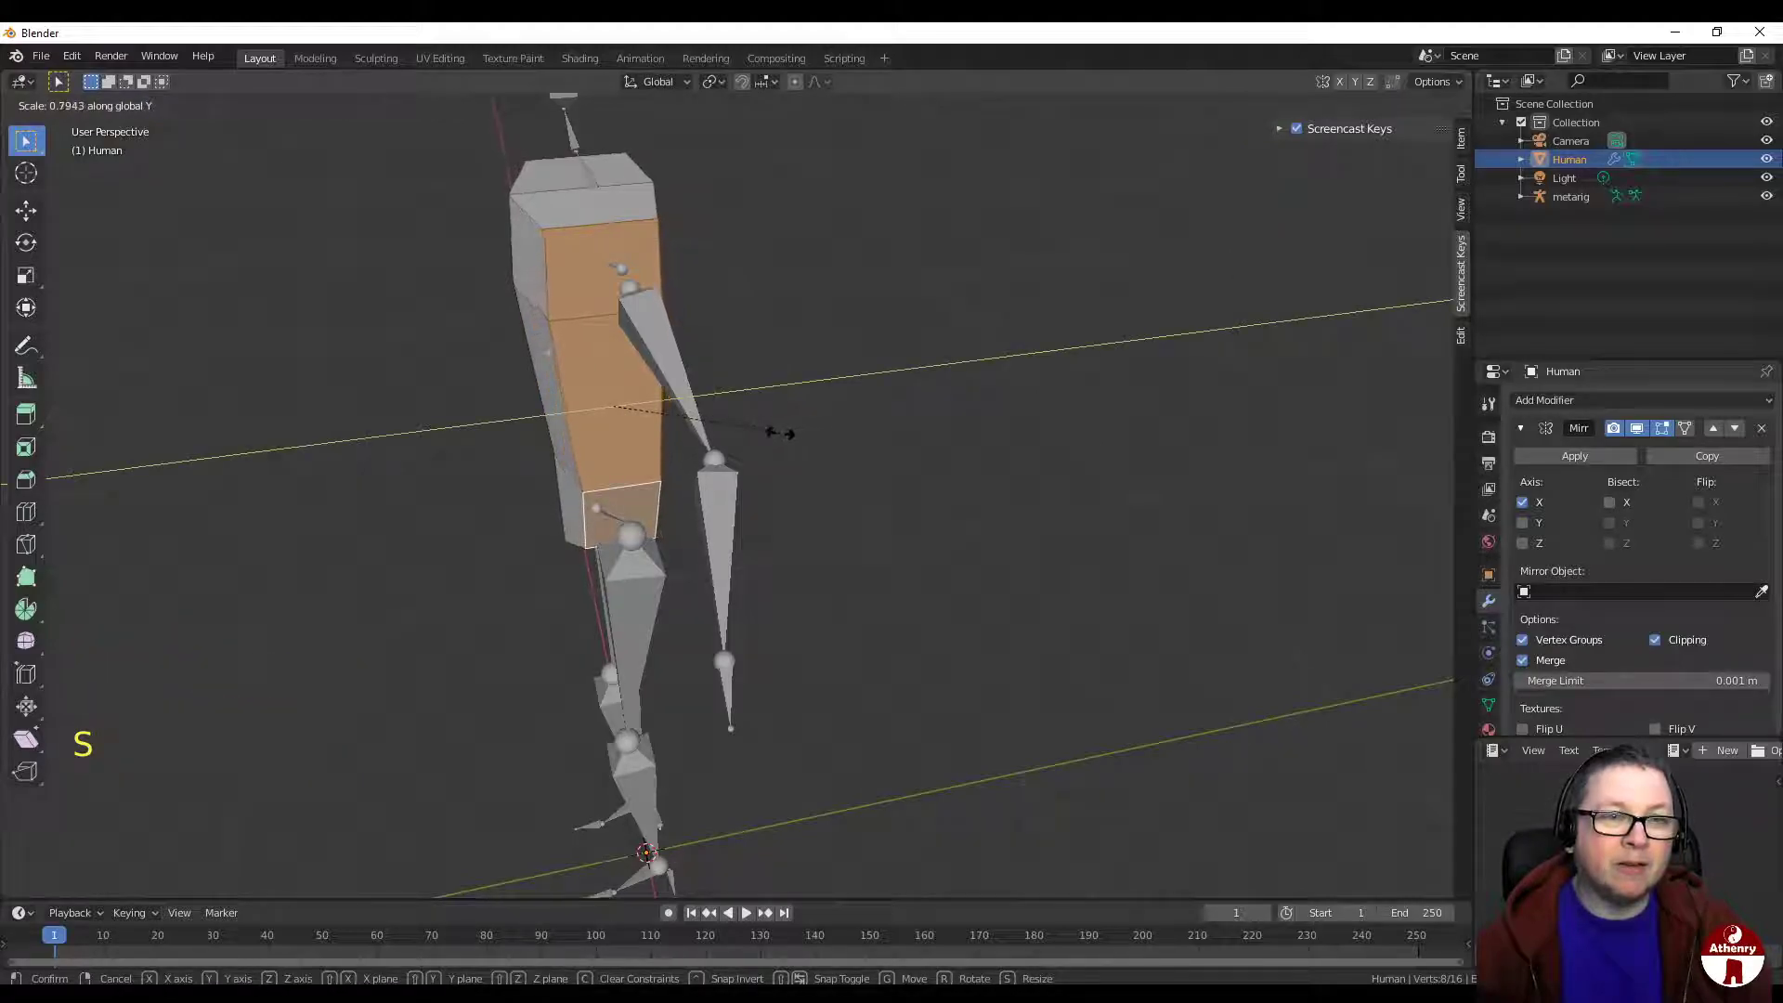
left_click(759, 434)
Step: In front view, extrude the slanted hip side face outward by about 0.14 m to begin the upper leg
middle_click_drag(759, 434, 760, 296)
scroll(742, 400, "down", 1)
scroll(791, 399, "up", 1)
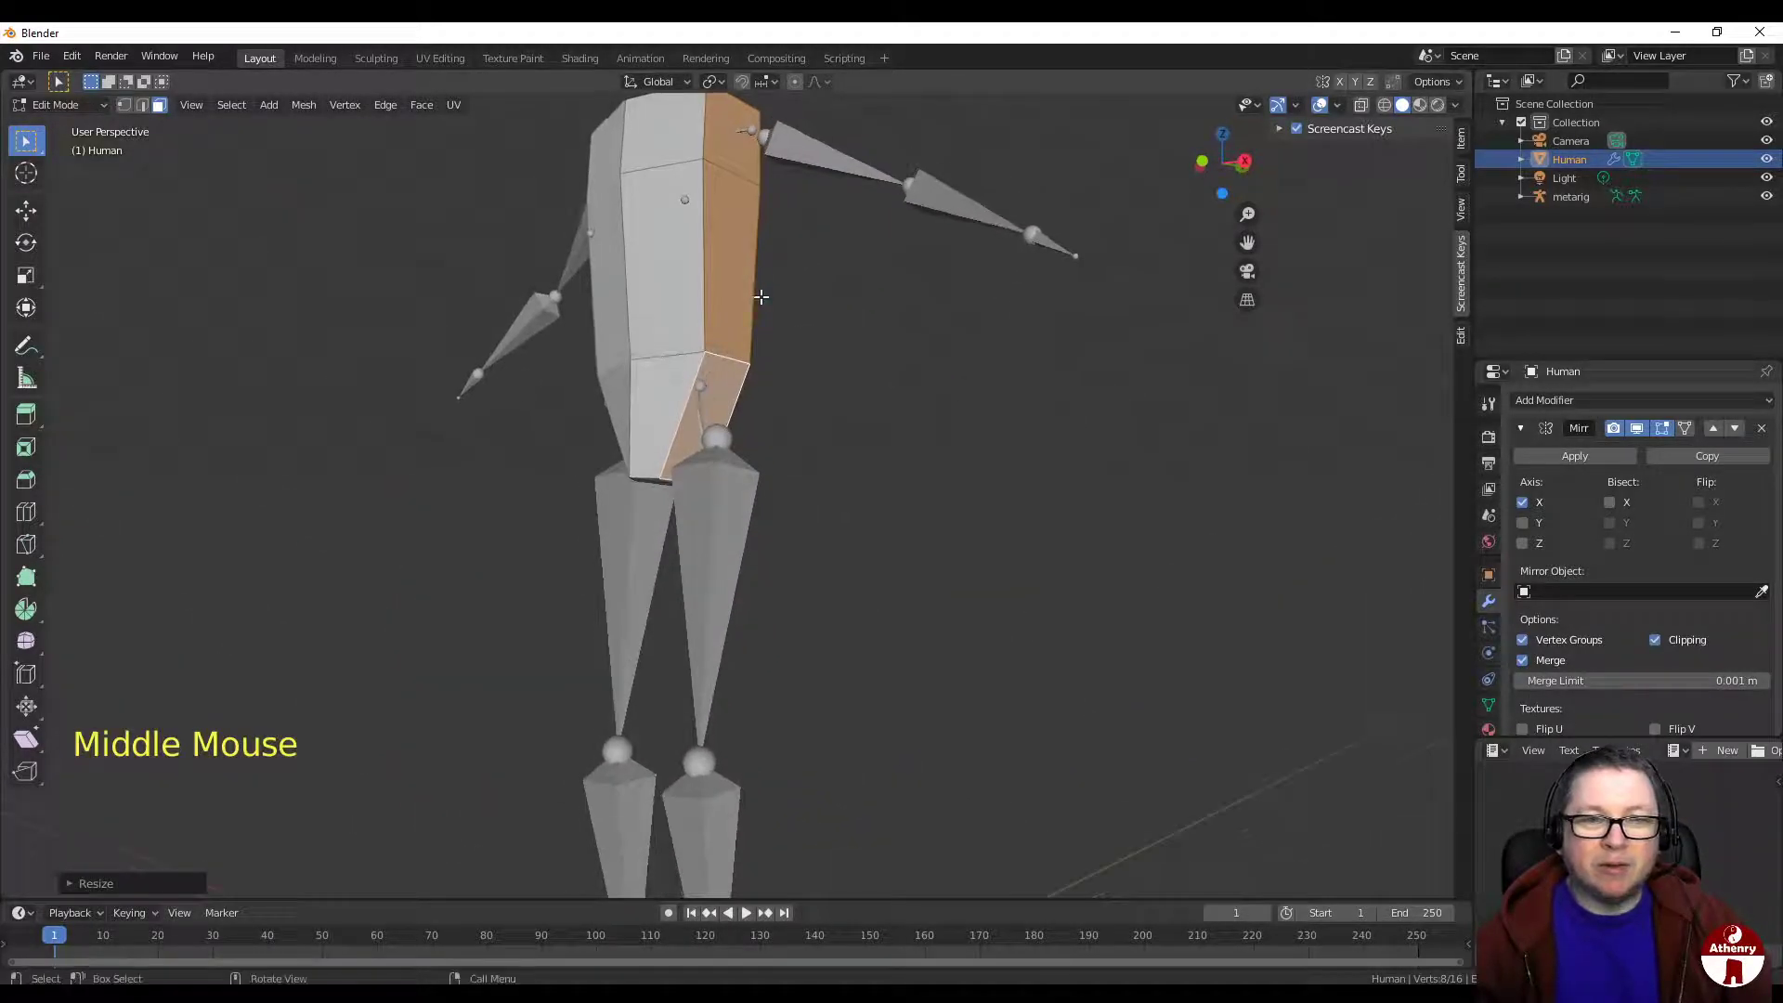
left_click(733, 395)
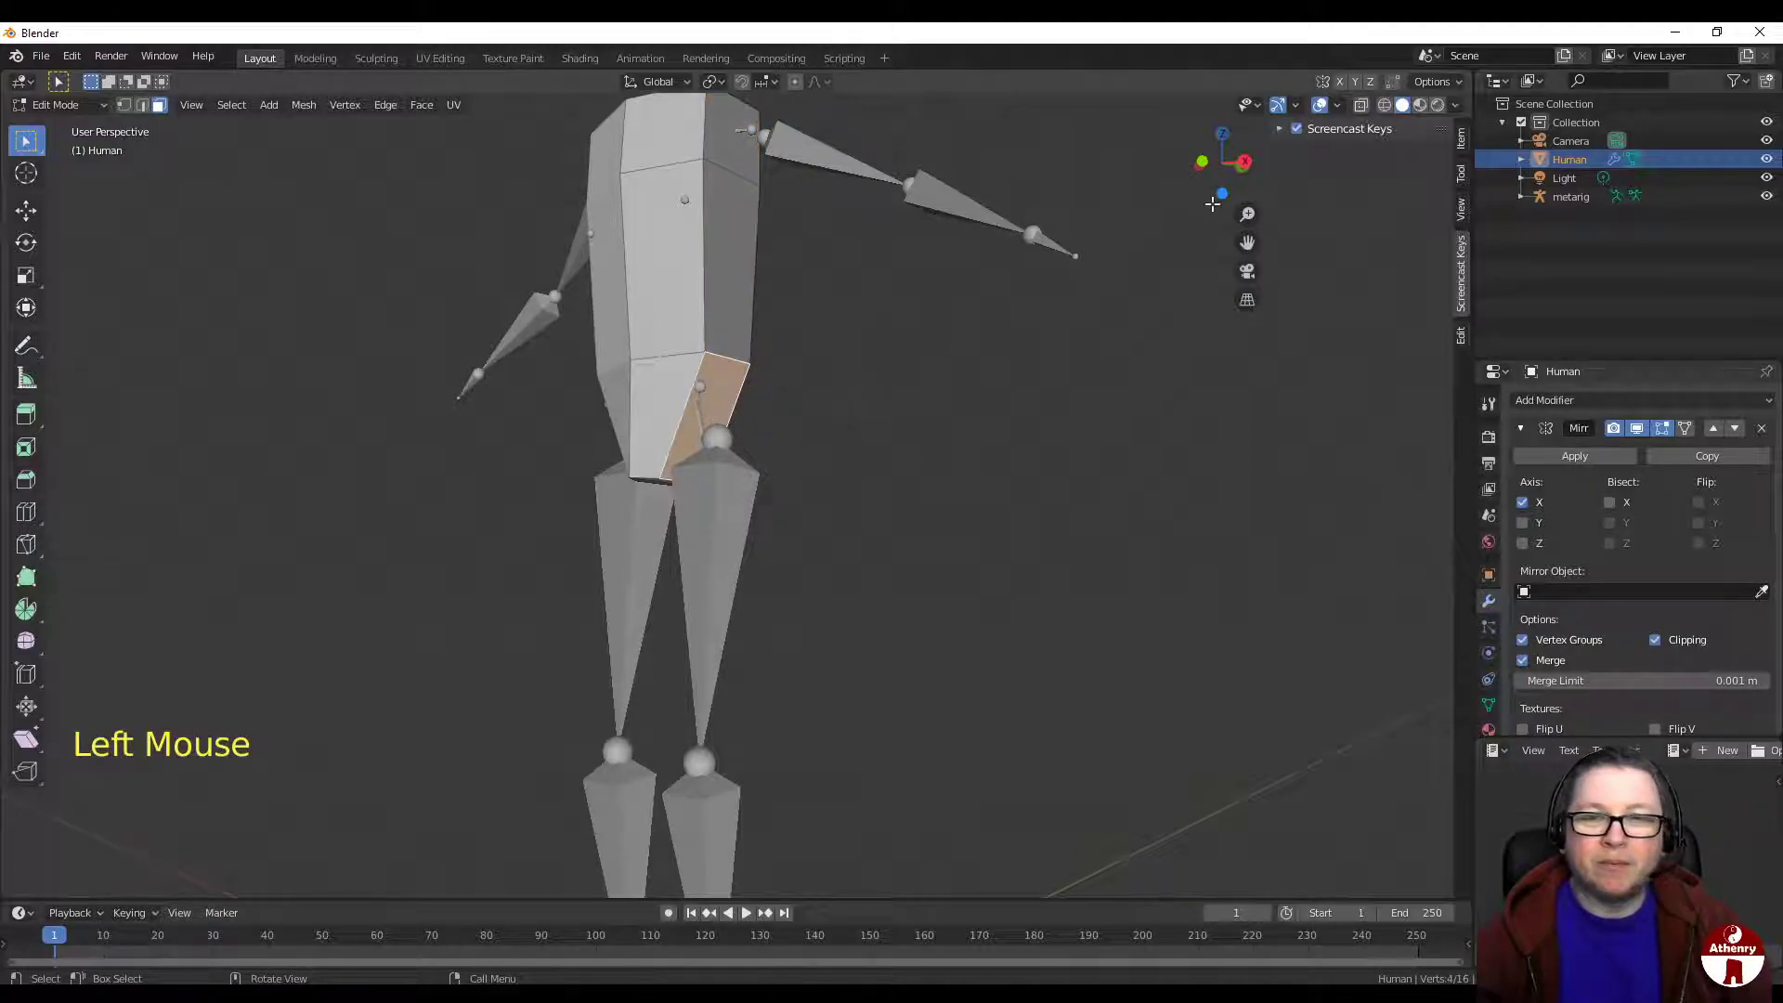
left_click(1204, 161)
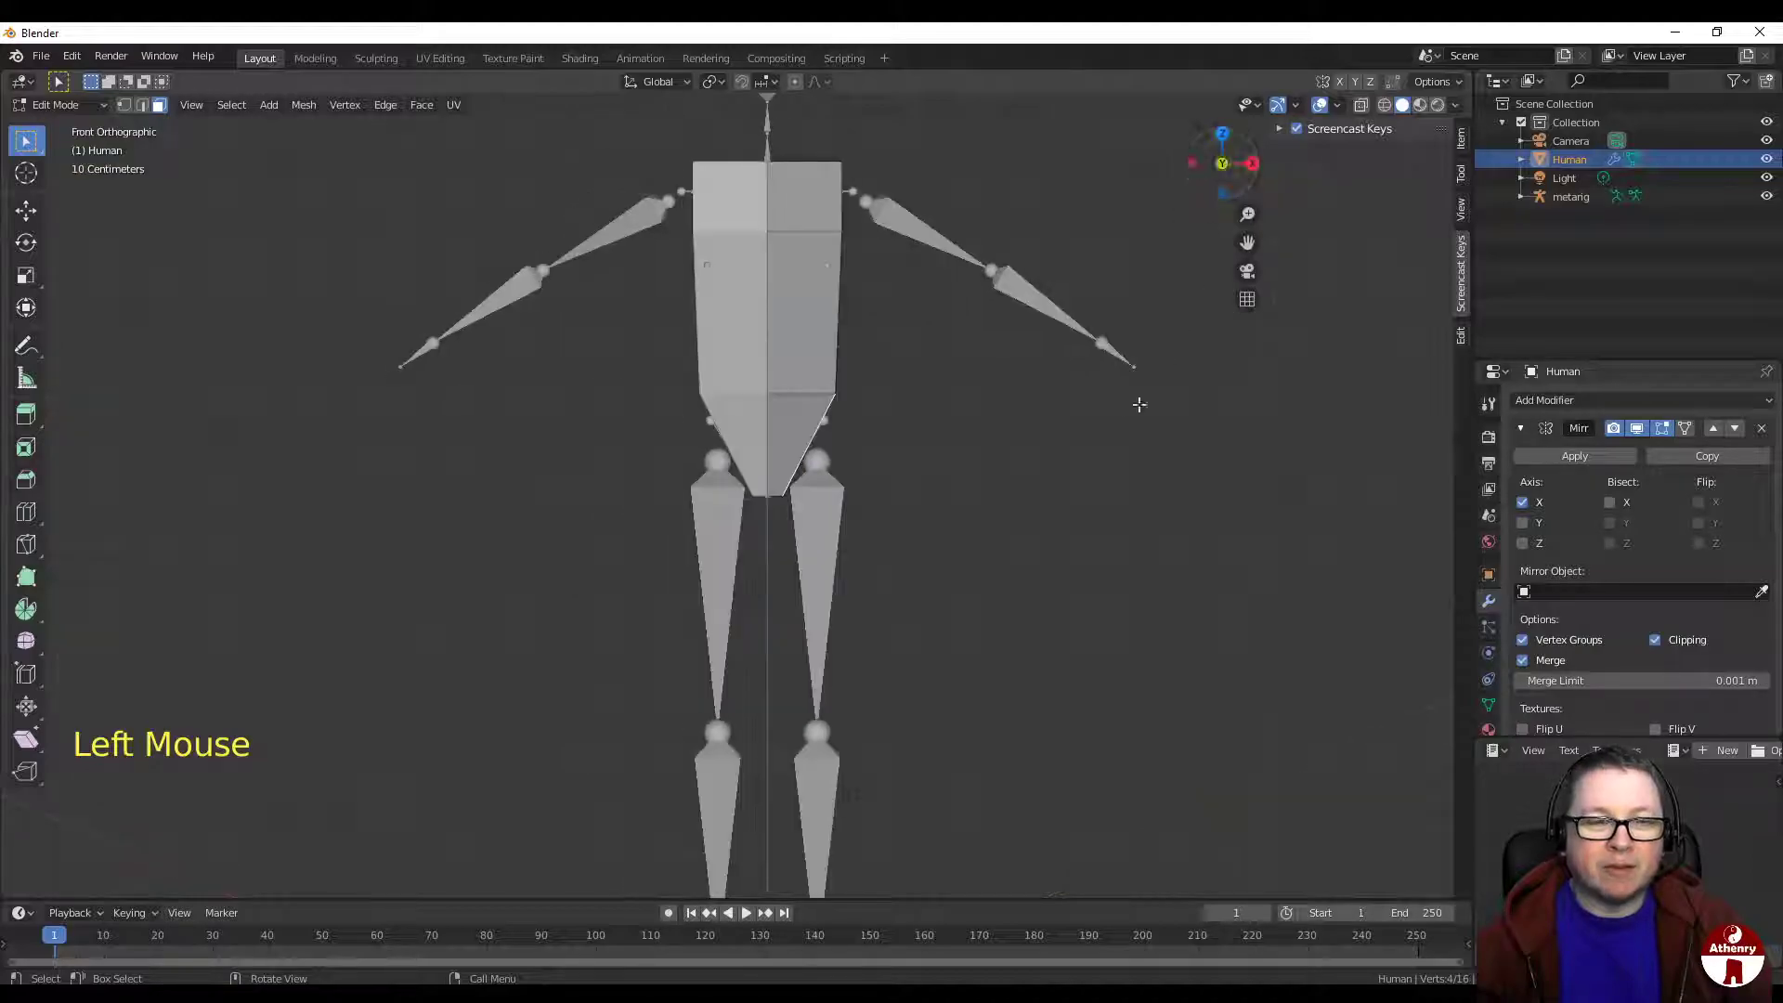
scroll(1102, 442, "up", 2)
middle_click_drag(1102, 442, 958, 415, "shift")
scroll(958, 415, "down", 2)
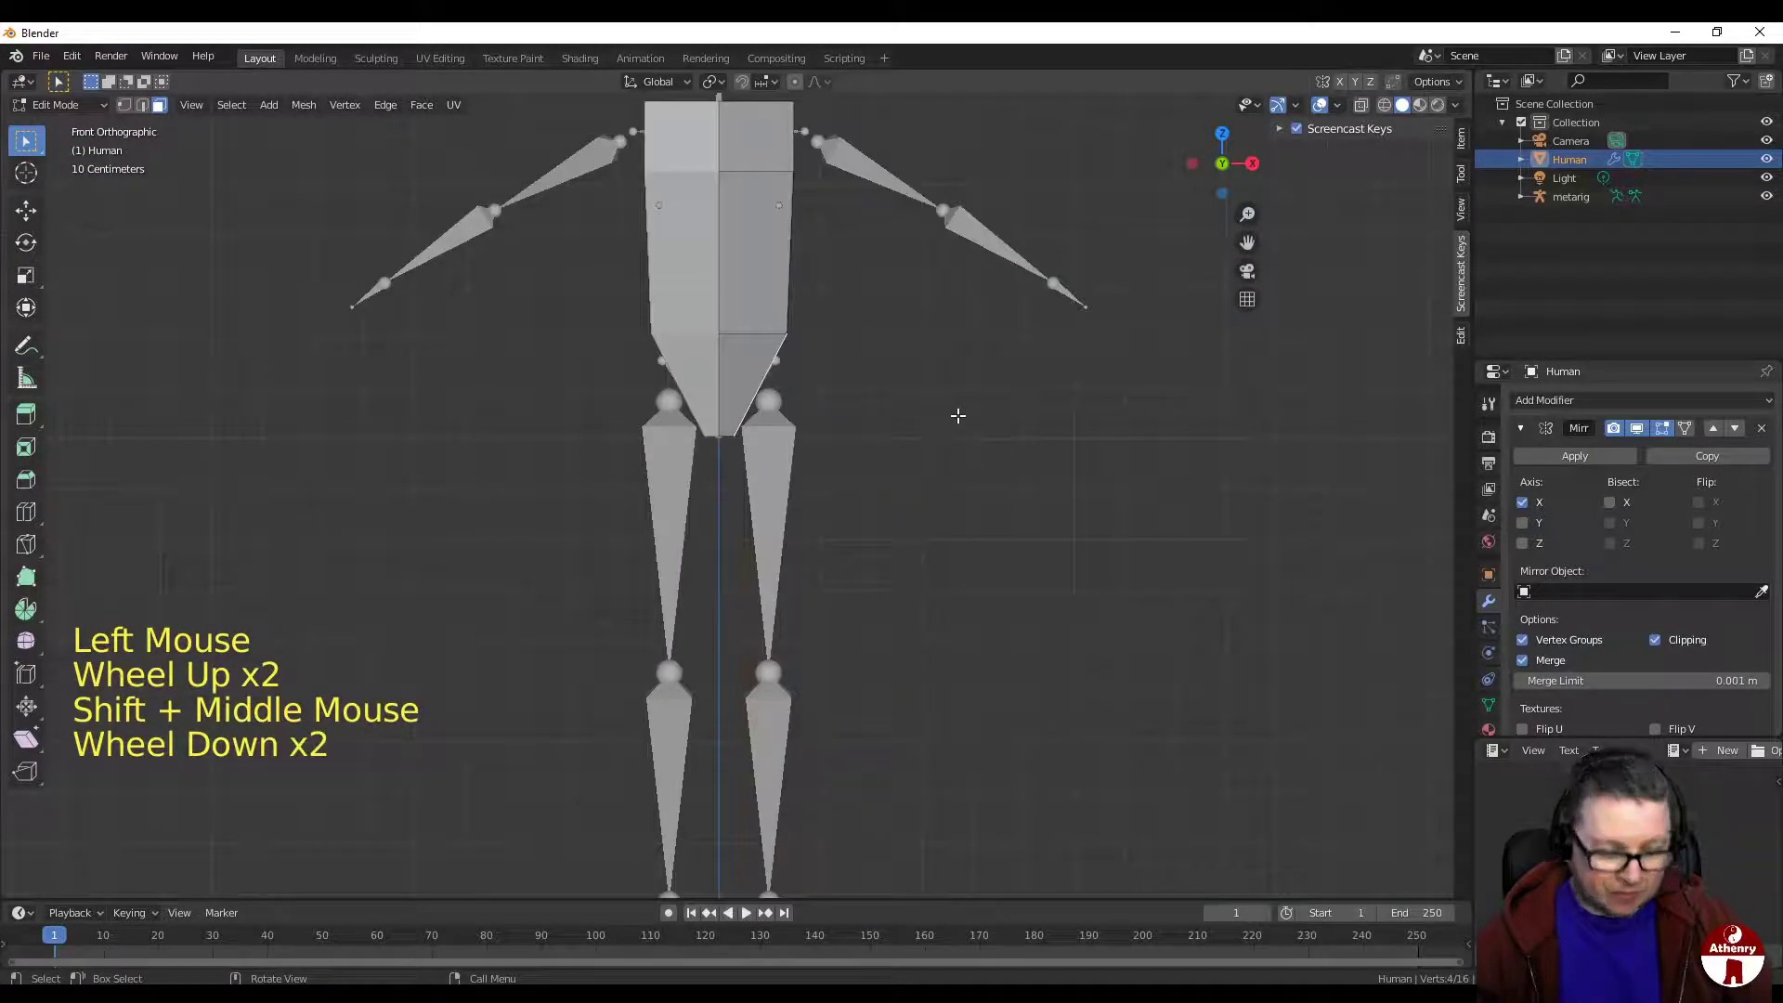
key("e")
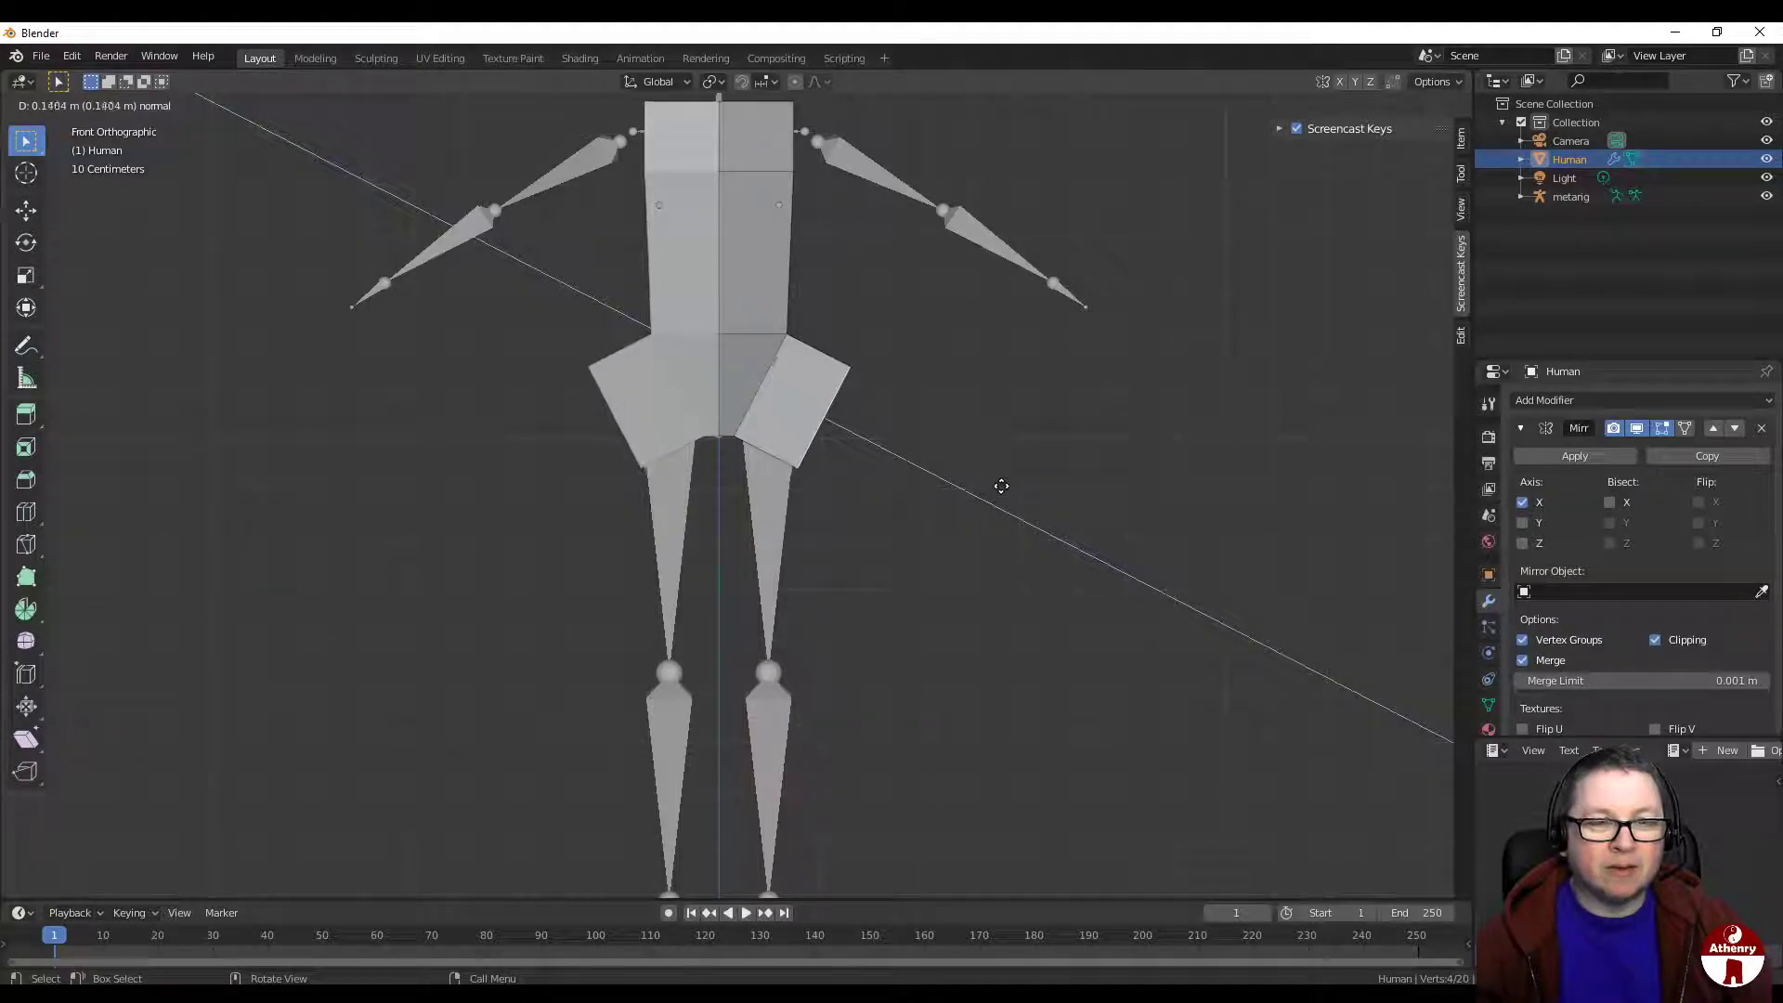
left_click(1000, 485)
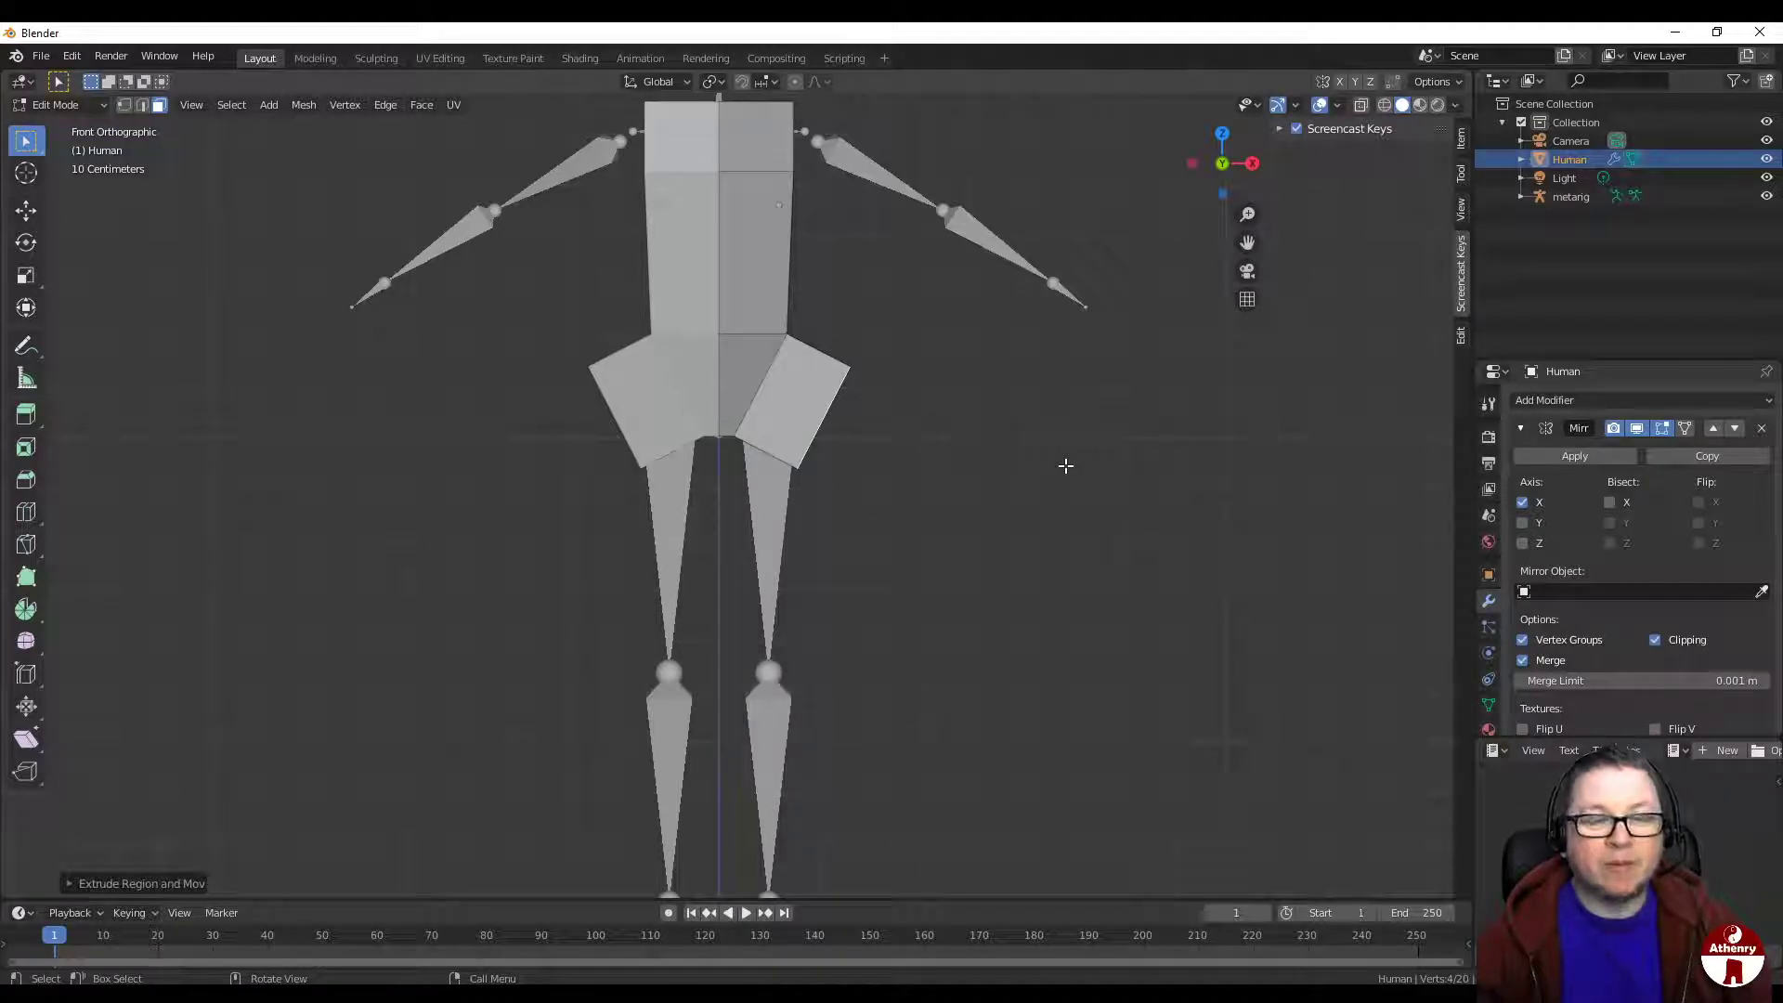
Step: Rotate the extruded leg face about 62° until it is horizontal and position it below the hip at the top of the thigh bone
key("g")
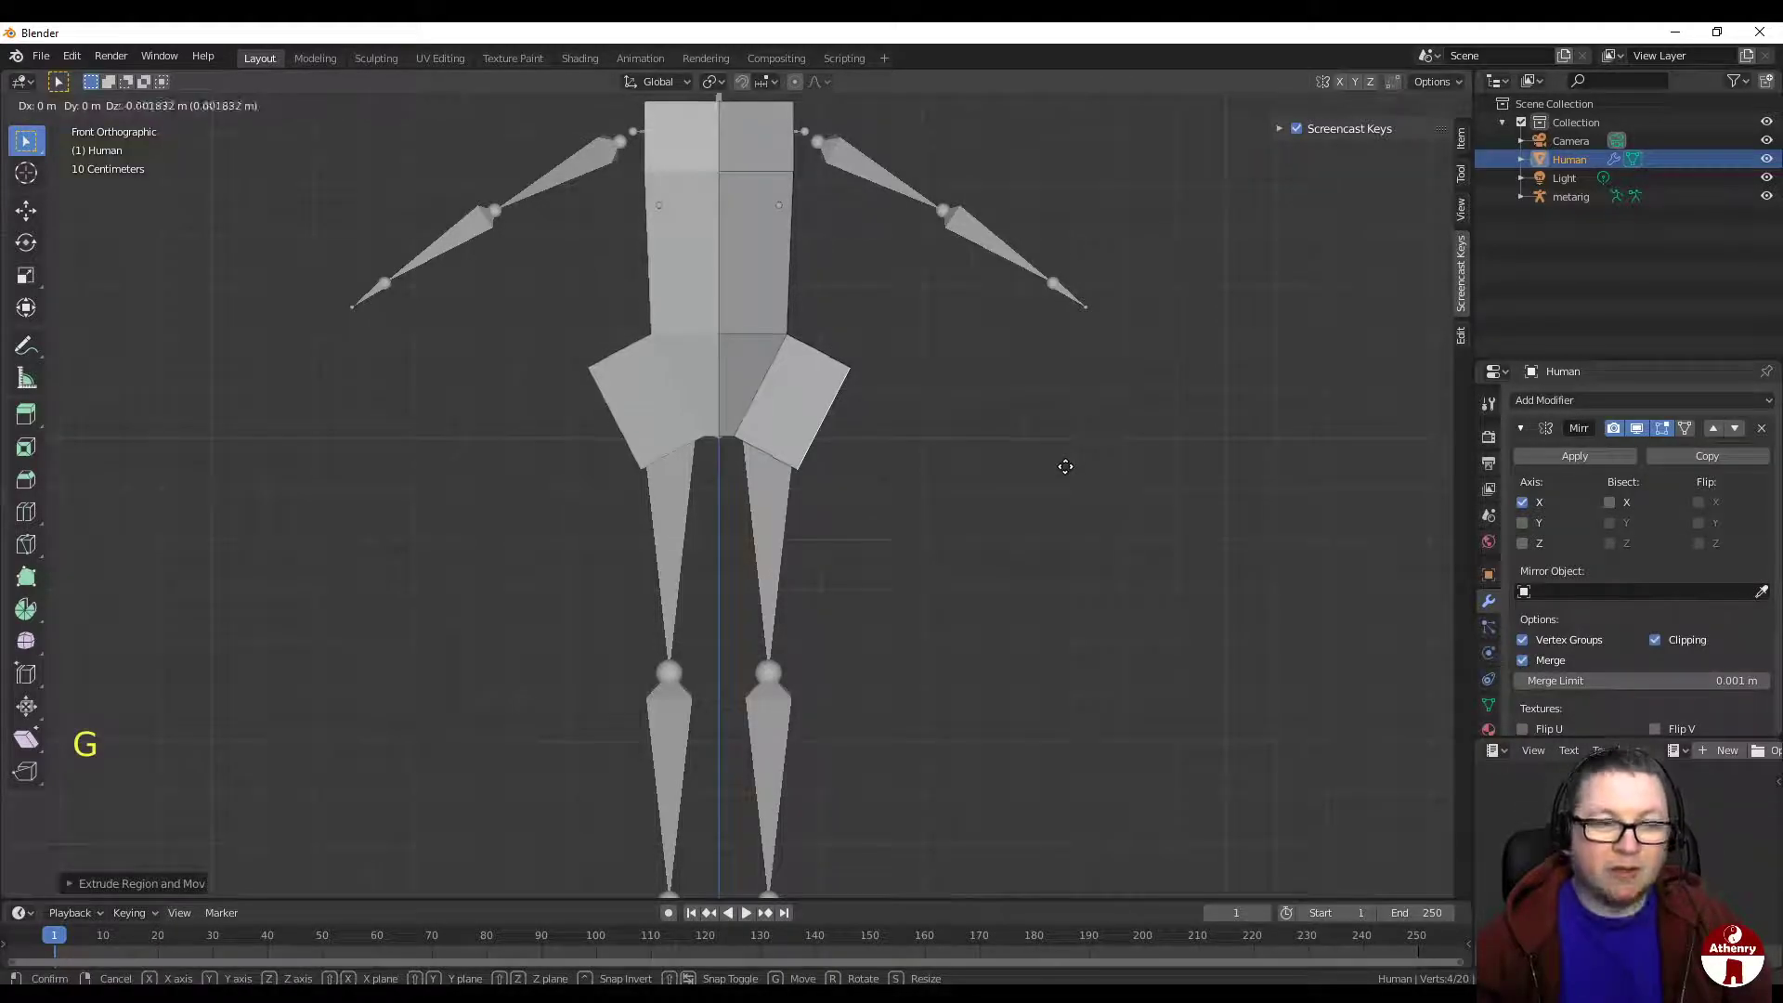
left_click(1025, 510)
key("r")
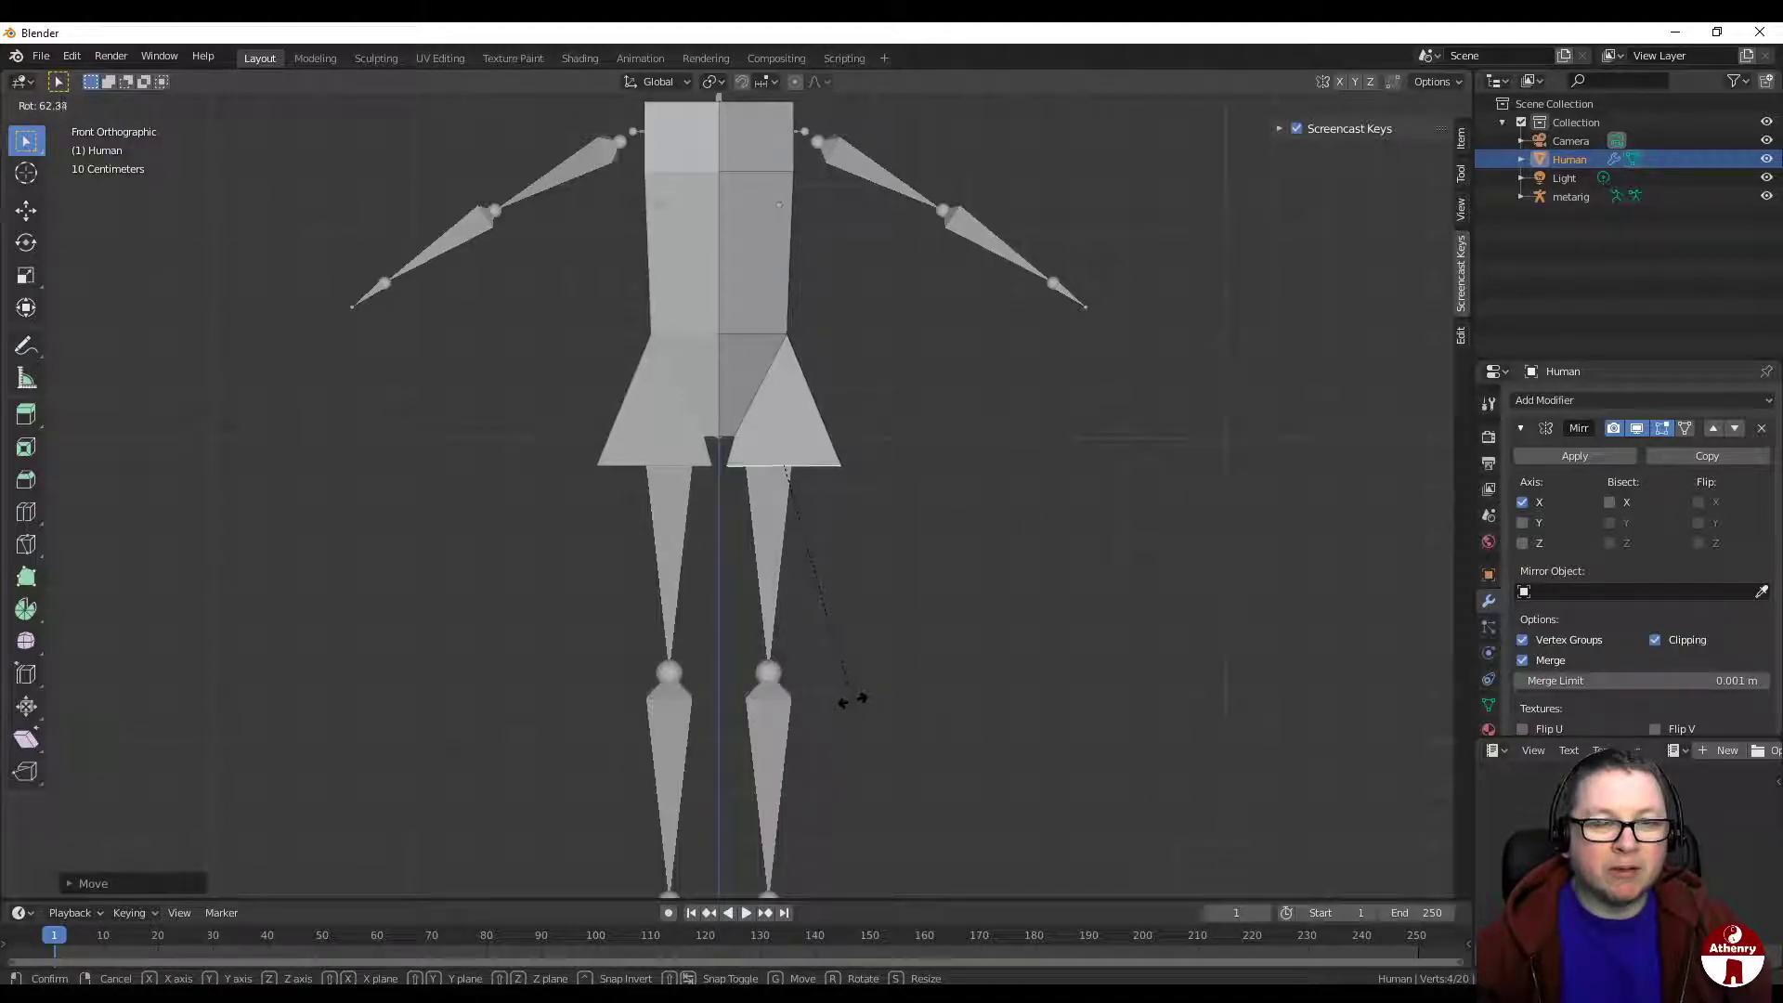
left_click(851, 700)
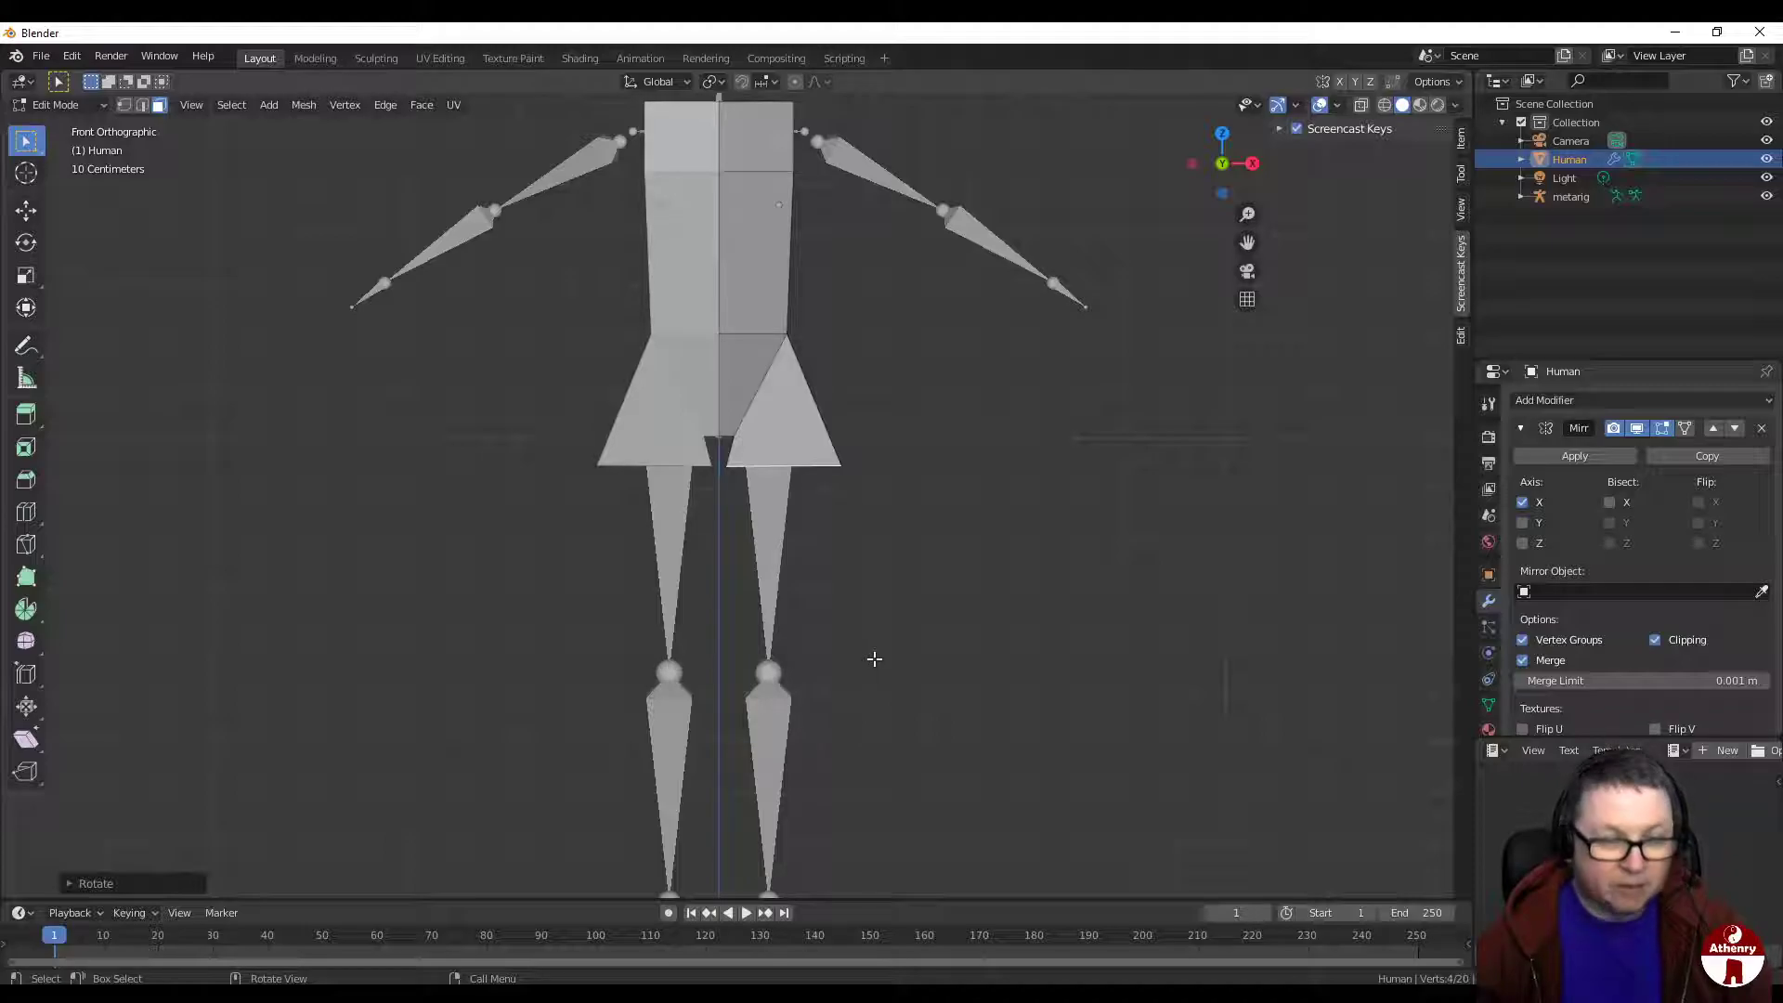
key("g")
left_click(871, 652)
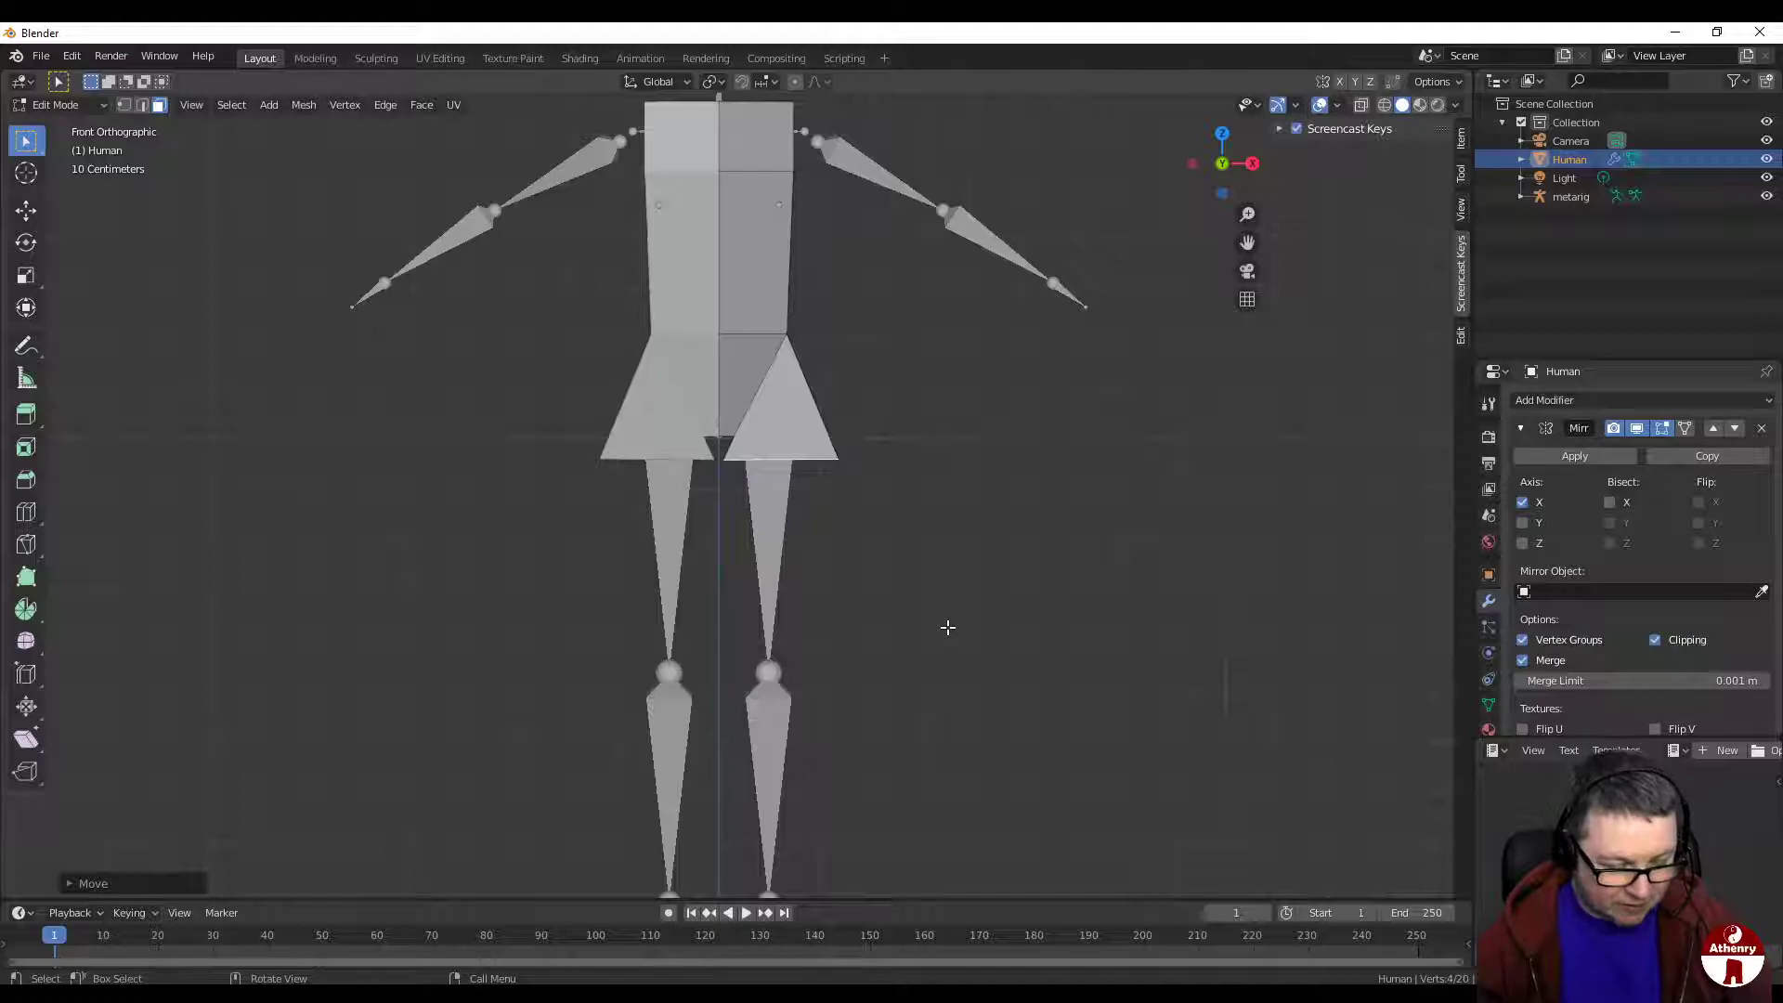
Step: Scale the leg face along X to about 0.7 and move it inward over the thigh bone
key("s")
key("x")
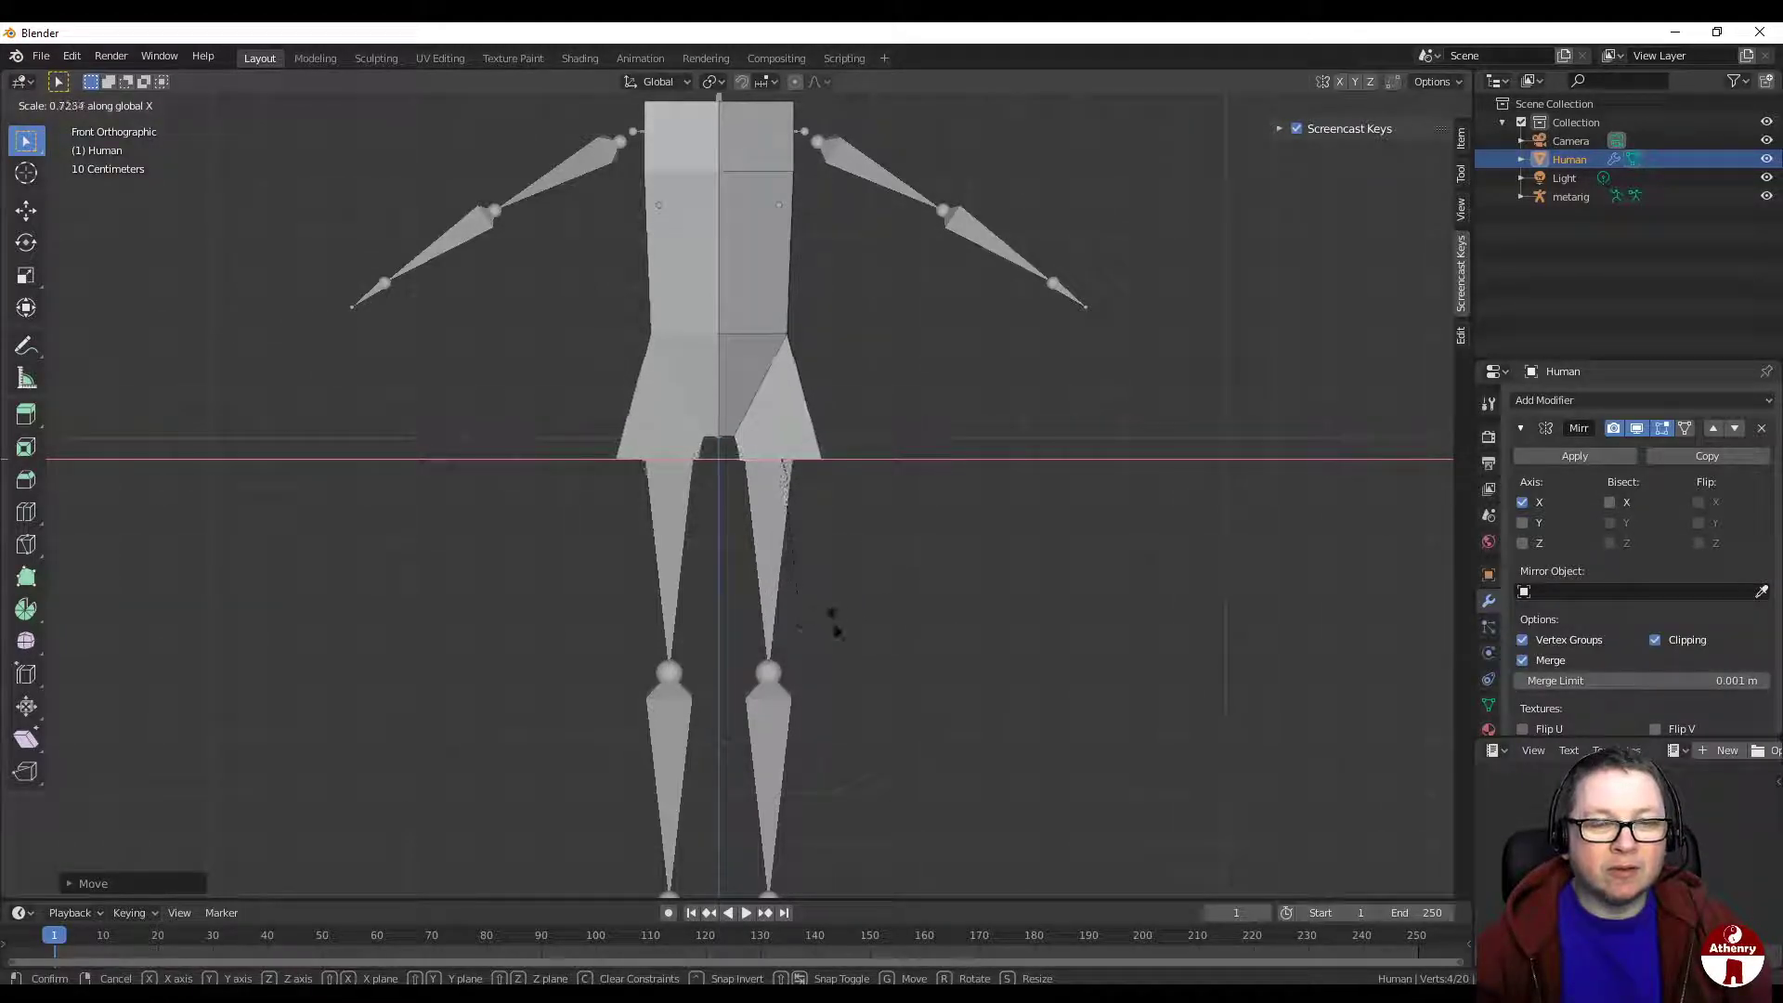
left_click(826, 621)
key("g")
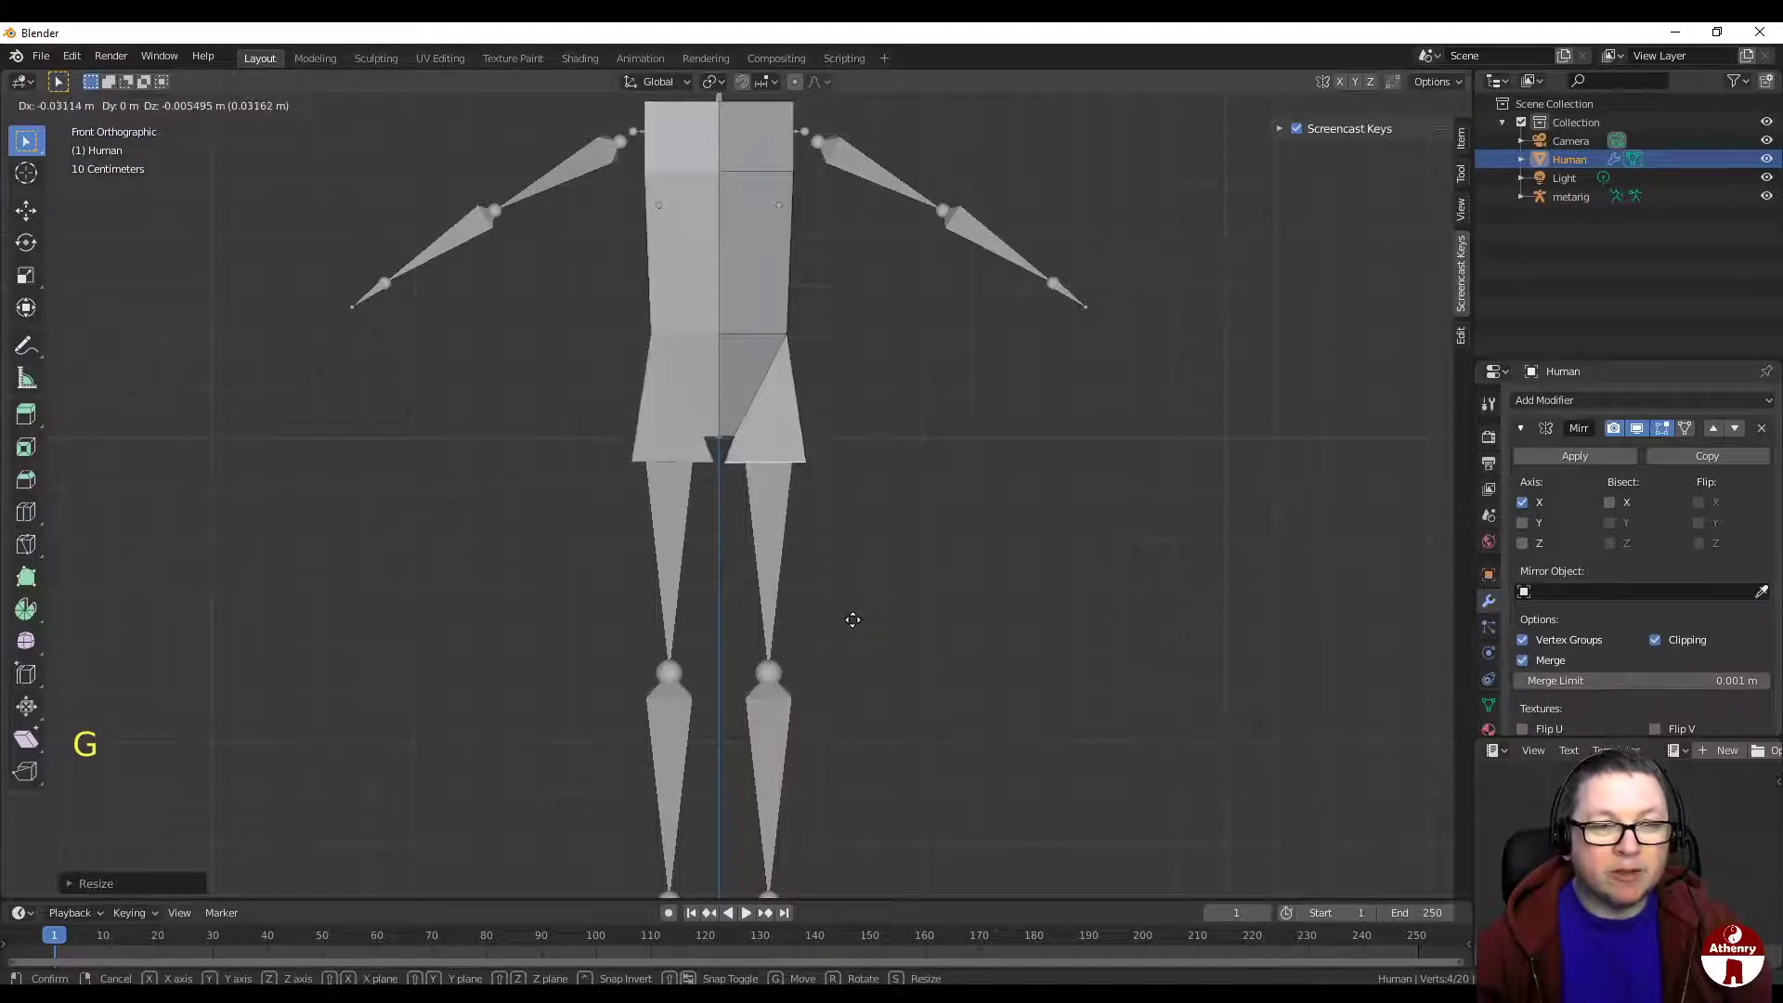
left_click(856, 619)
Step: In right side view, scale the leg face along Y to about 1.5 to deepen the top of the thigh
middle_click_drag(988, 583, 710, 564)
scroll(907, 585, "up", 1)
scroll(907, 585, "up", 1)
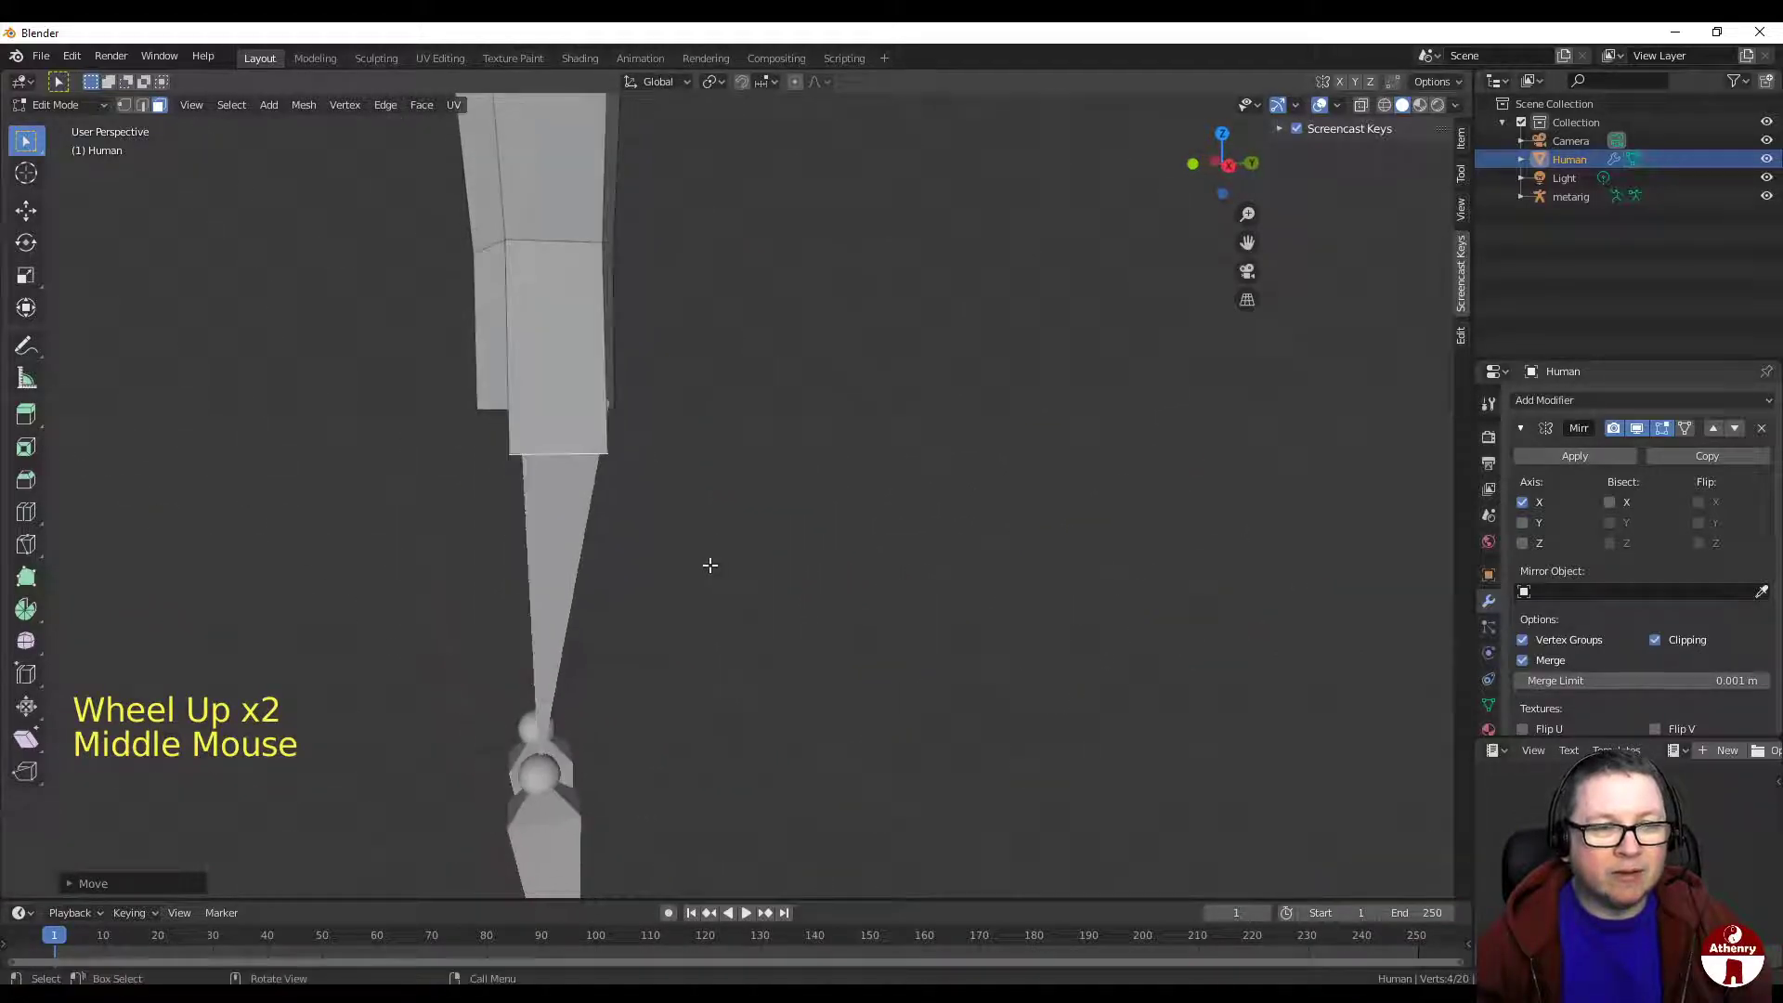
left_click(1228, 165)
scroll(1061, 382, "down", 2)
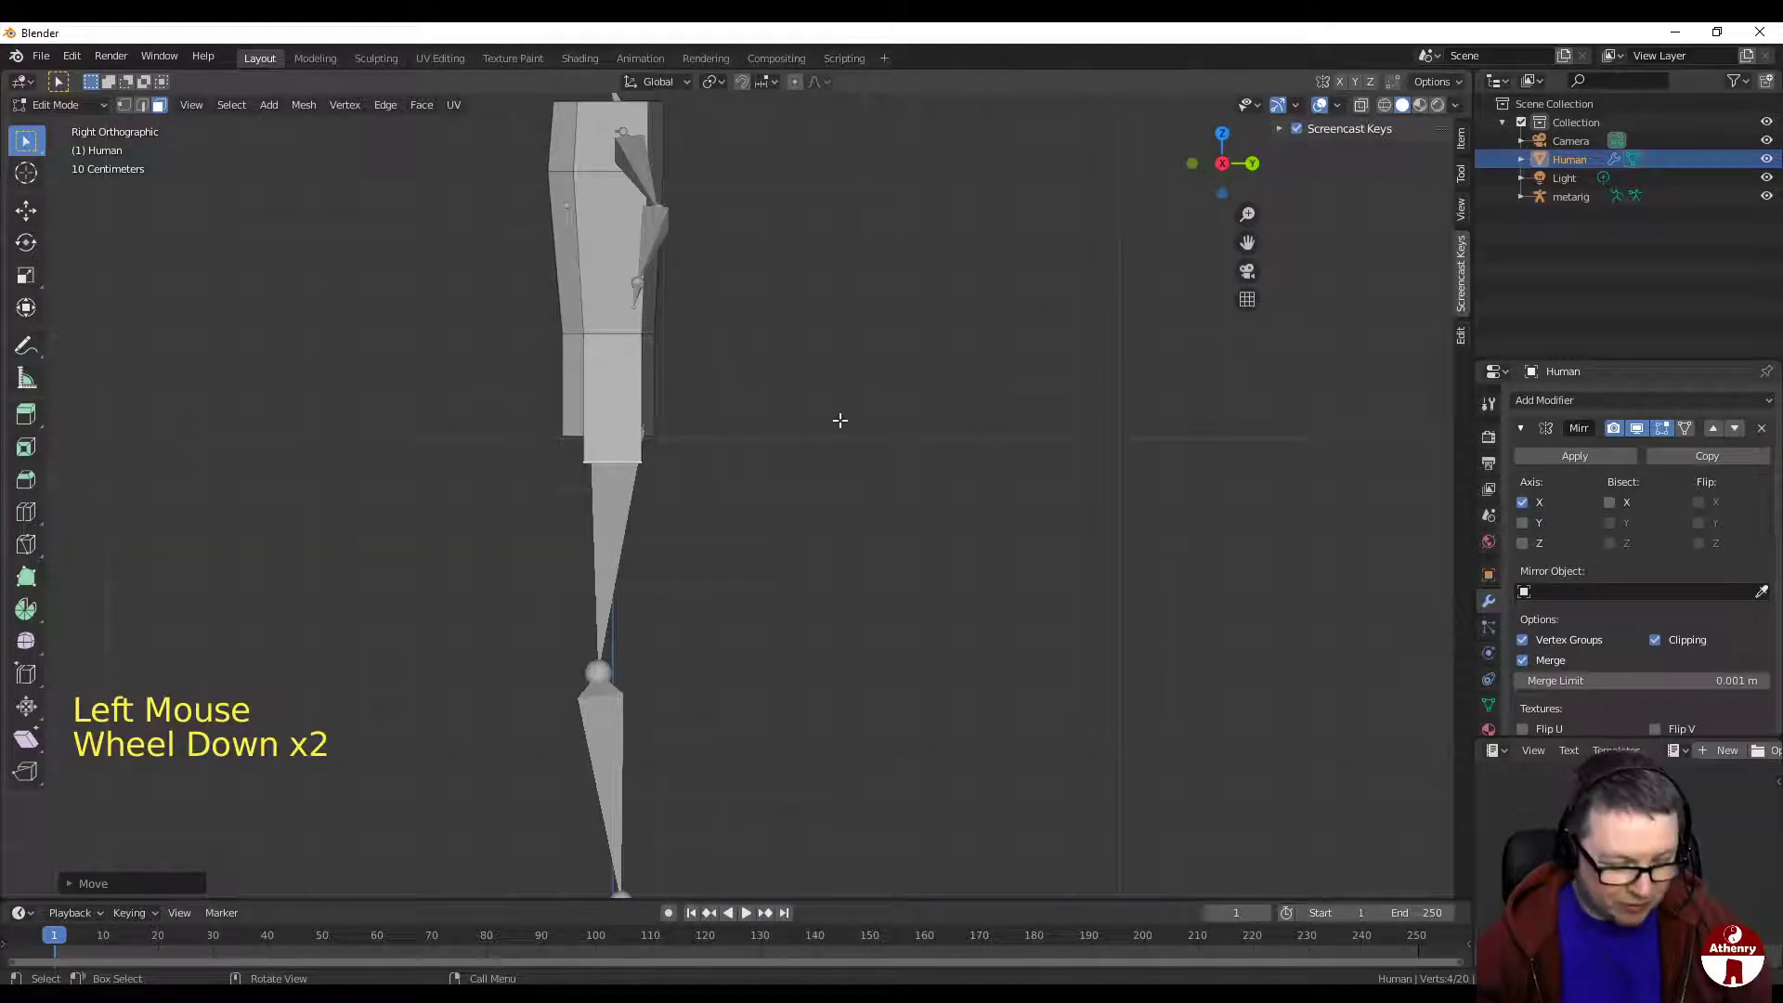
key("s")
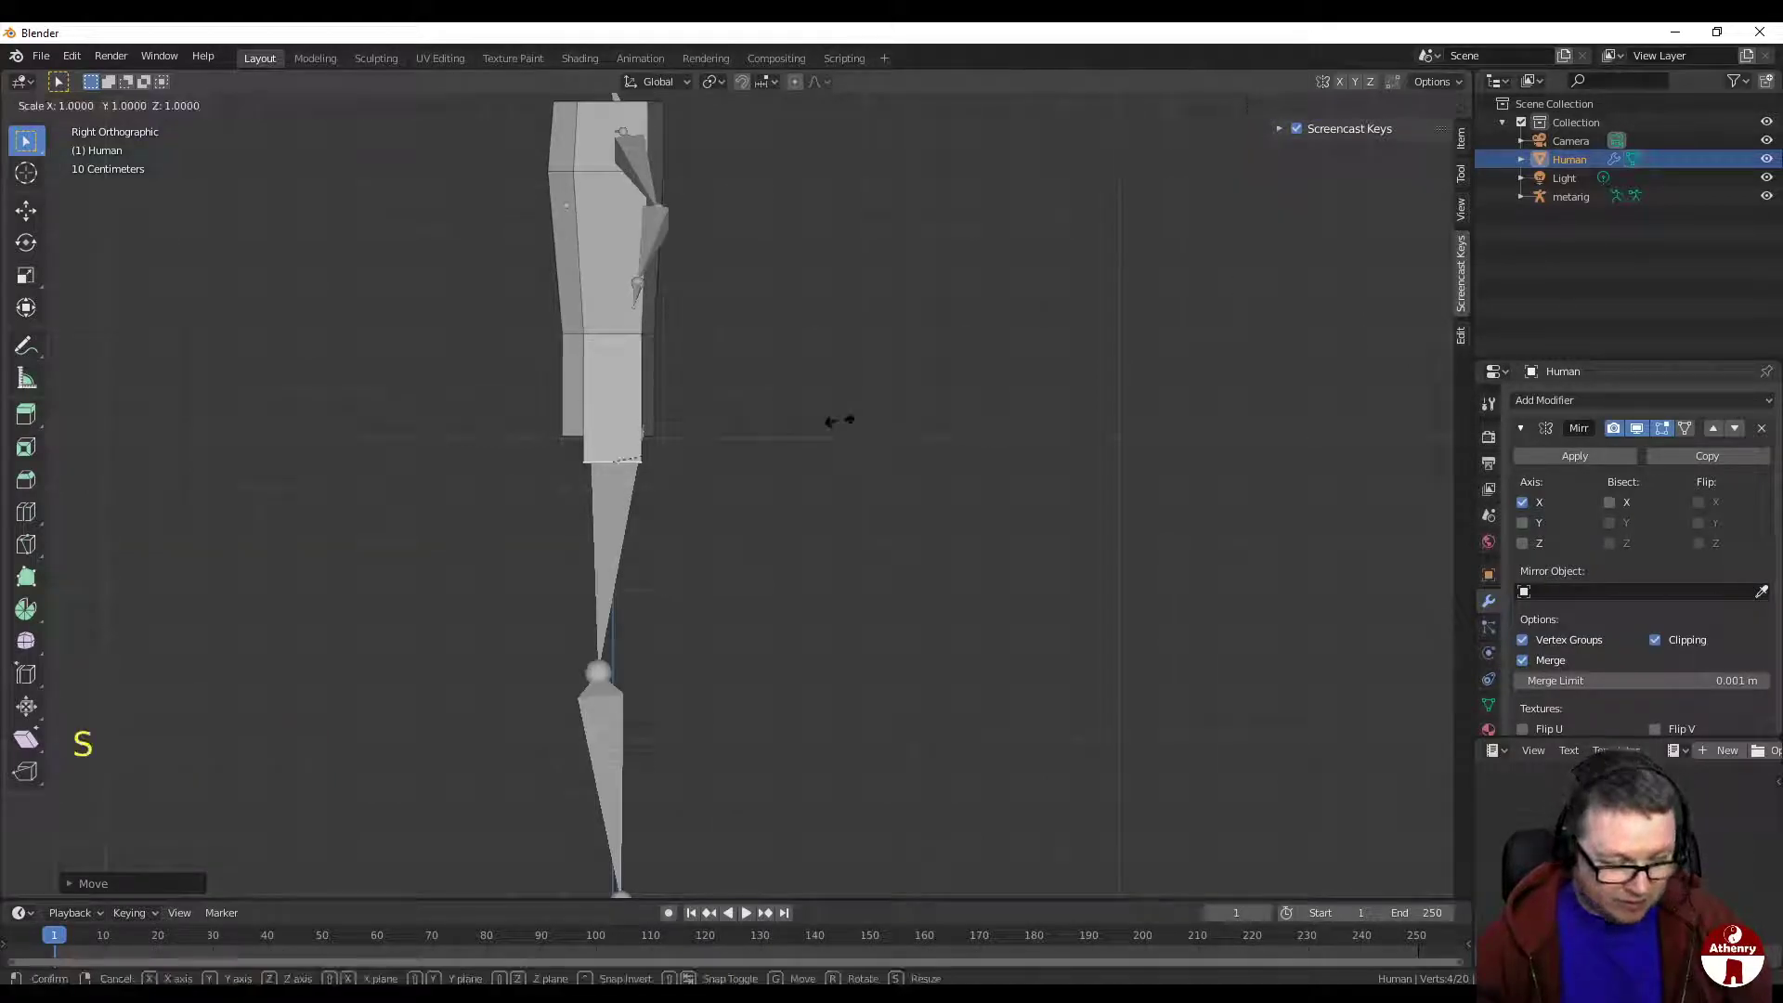
key("y")
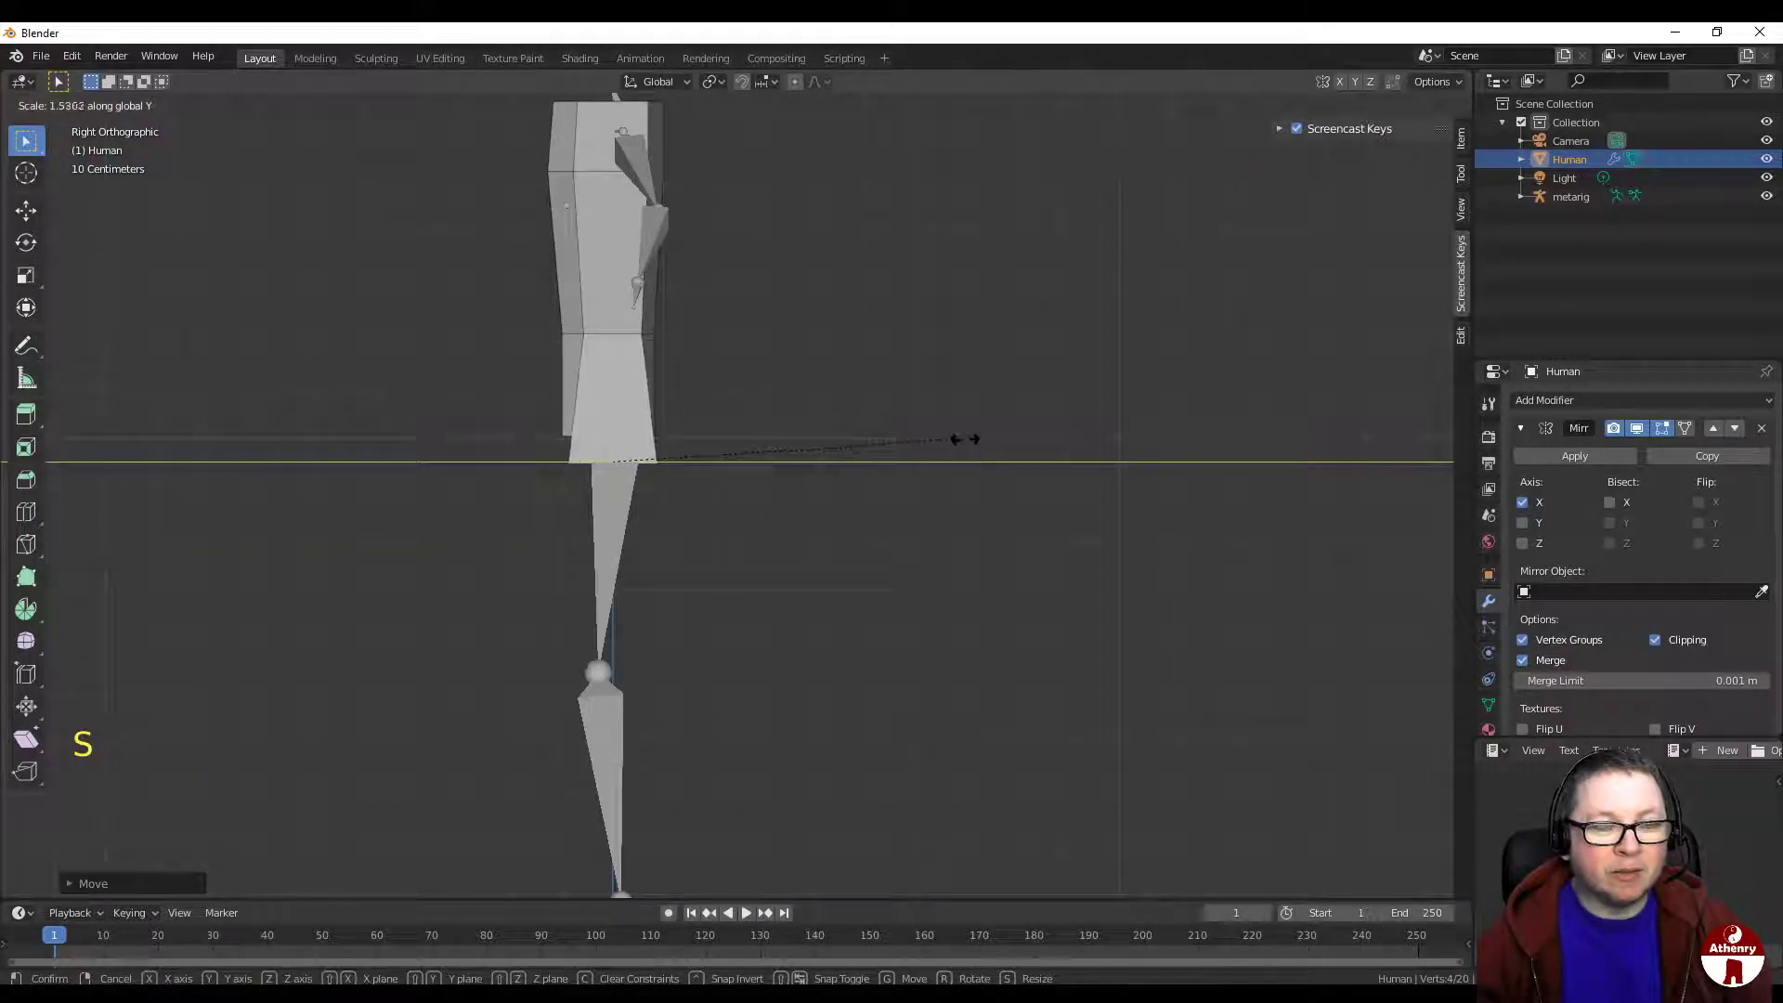
left_click(959, 440)
Step: Select the front vertex between the crotch and the inner thigh and move it forward along Y by about 0.04 m
middle_click_drag(956, 440, 810, 470)
scroll(955, 449, "up", 2)
key("1")
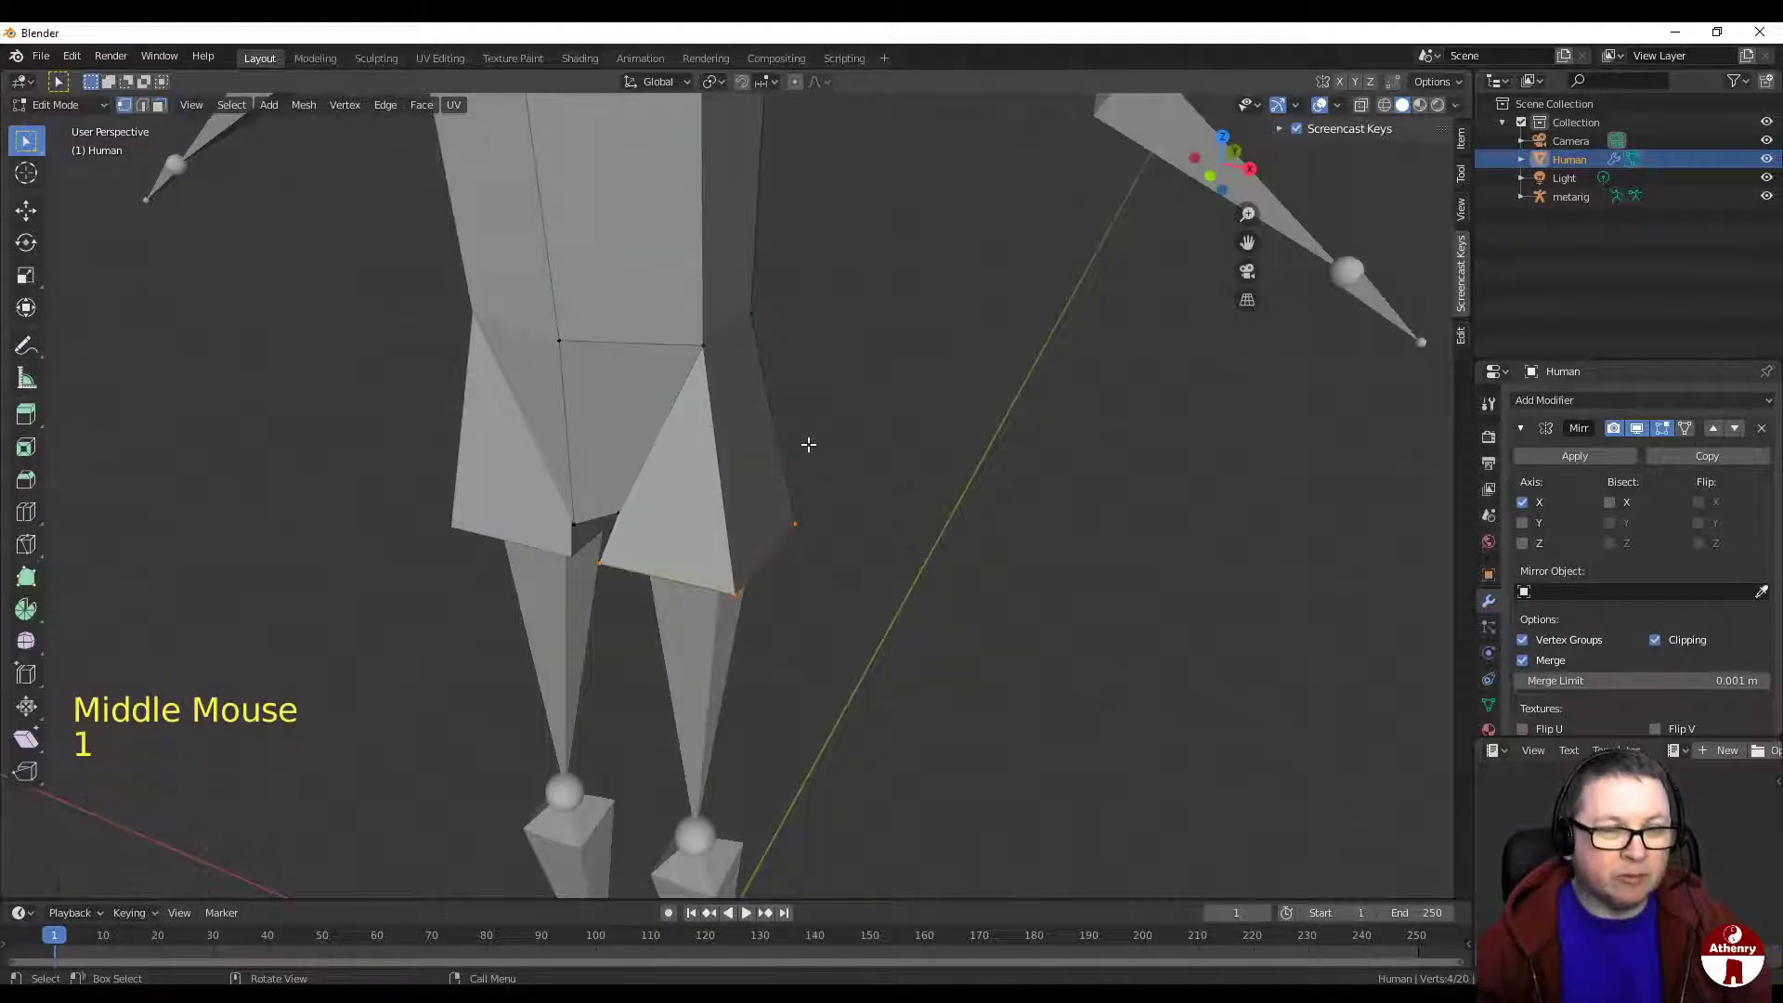
left_click(618, 507)
mouse_move(618, 508)
middle_mouse_down()
mouse_move(736, 398)
mouse_move(840, 427)
mouse_move(625, 521)
middle_mouse_up()
key("g")
key("y")
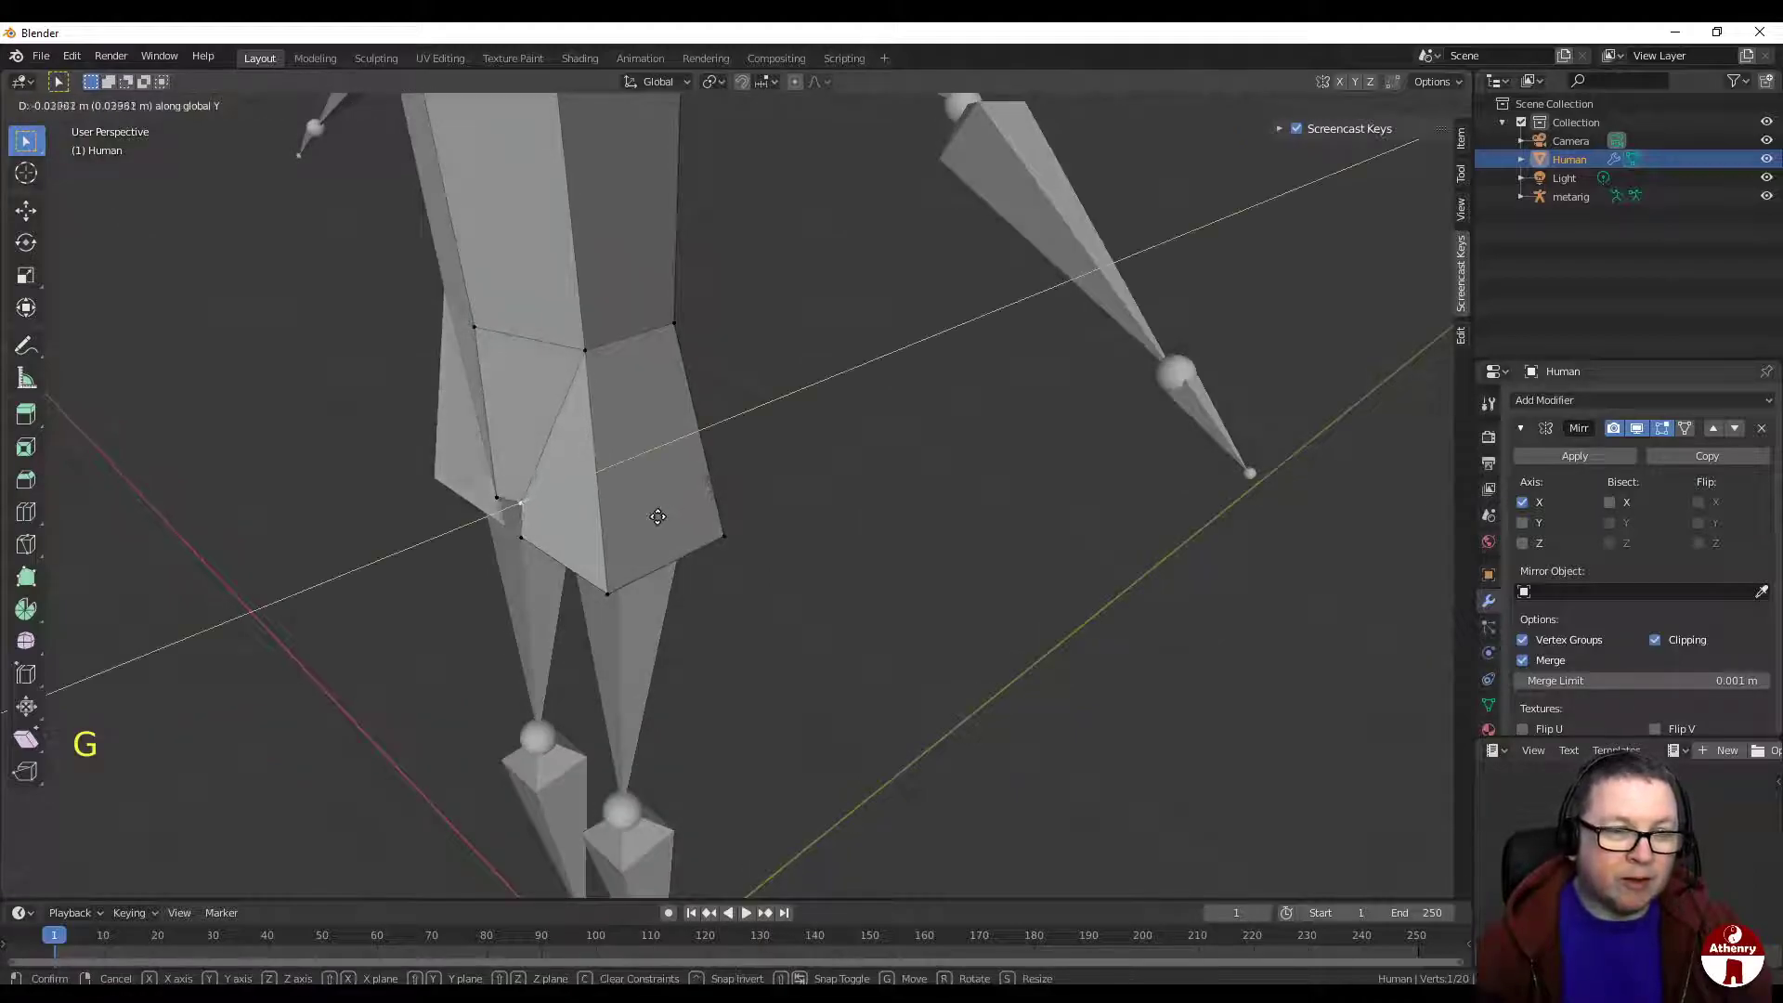
left_click(649, 522)
Step: Select the matching crotch vertex at the back of the hips and reposition it to smooth the inner leg
middle_click_drag(654, 518, 362, 486)
scroll(712, 493, "up", 1)
middle_click_drag(712, 493, 1095, 262)
left_click(678, 313)
key("g")
left_click(817, 374)
Step: Select the leg's bottom face, extrude it straight down to the knee joint in front view, and scale it down to taper the thigh
scroll(994, 387, "down", 3)
middle_click_drag(995, 386, 979, 328)
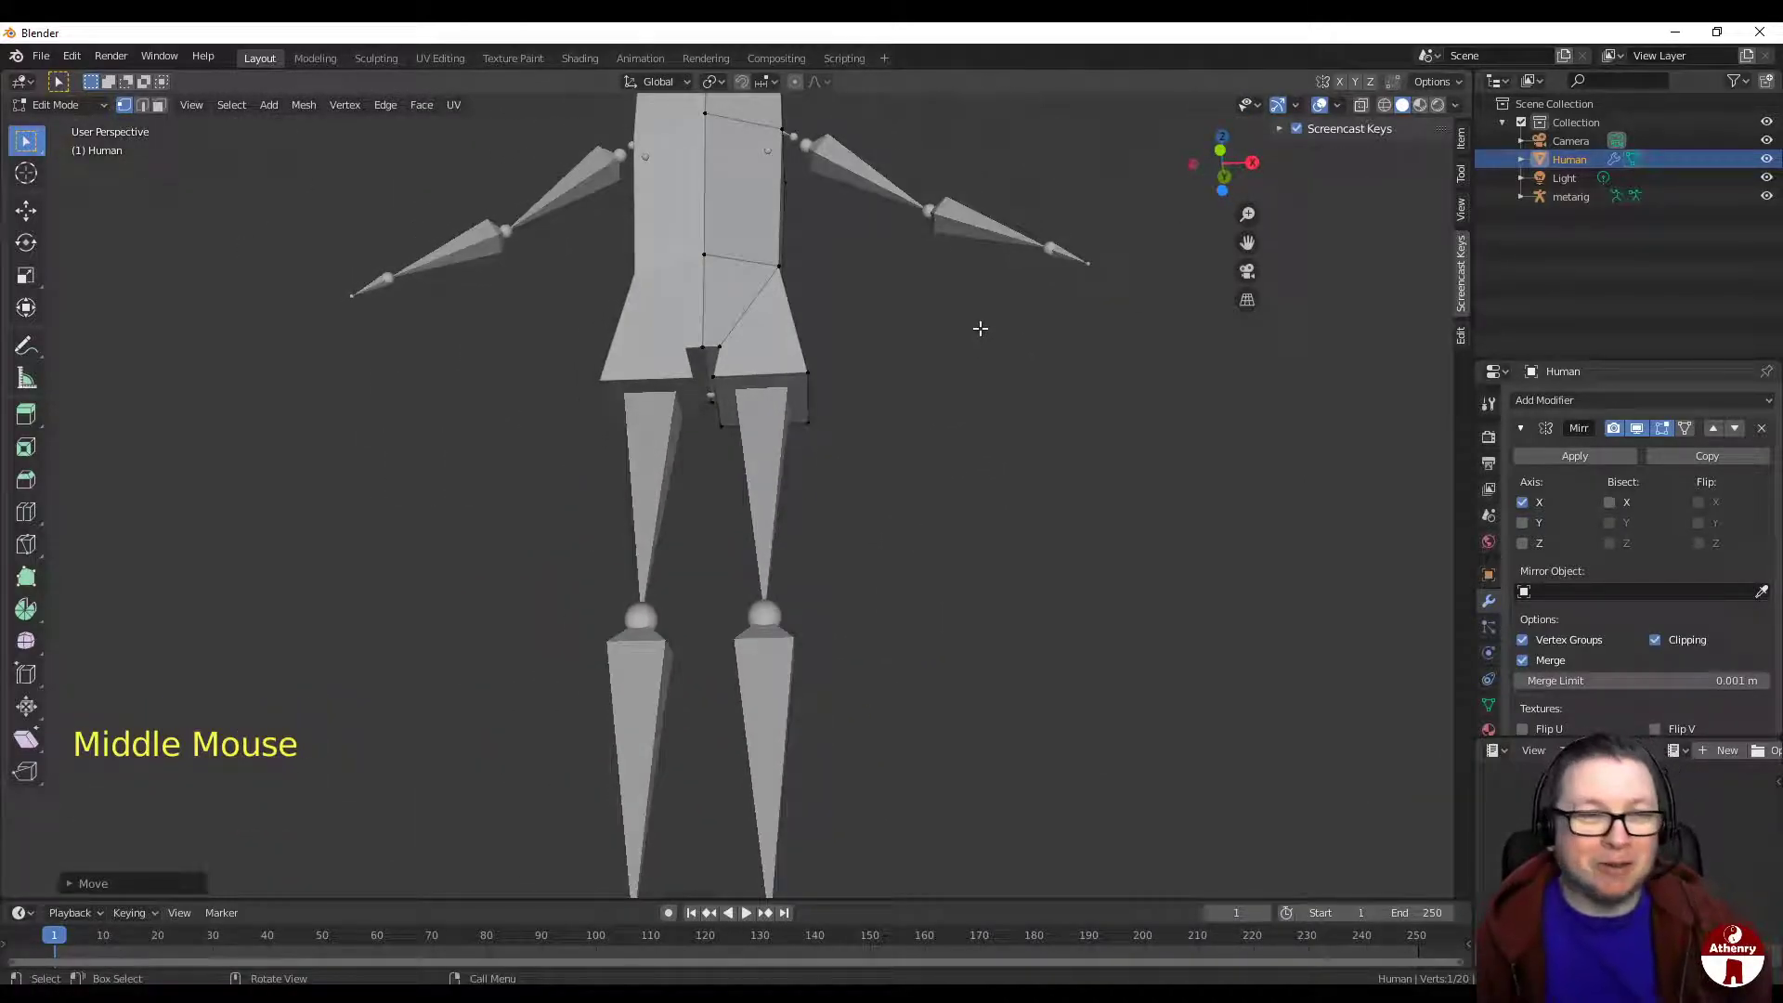
key("3")
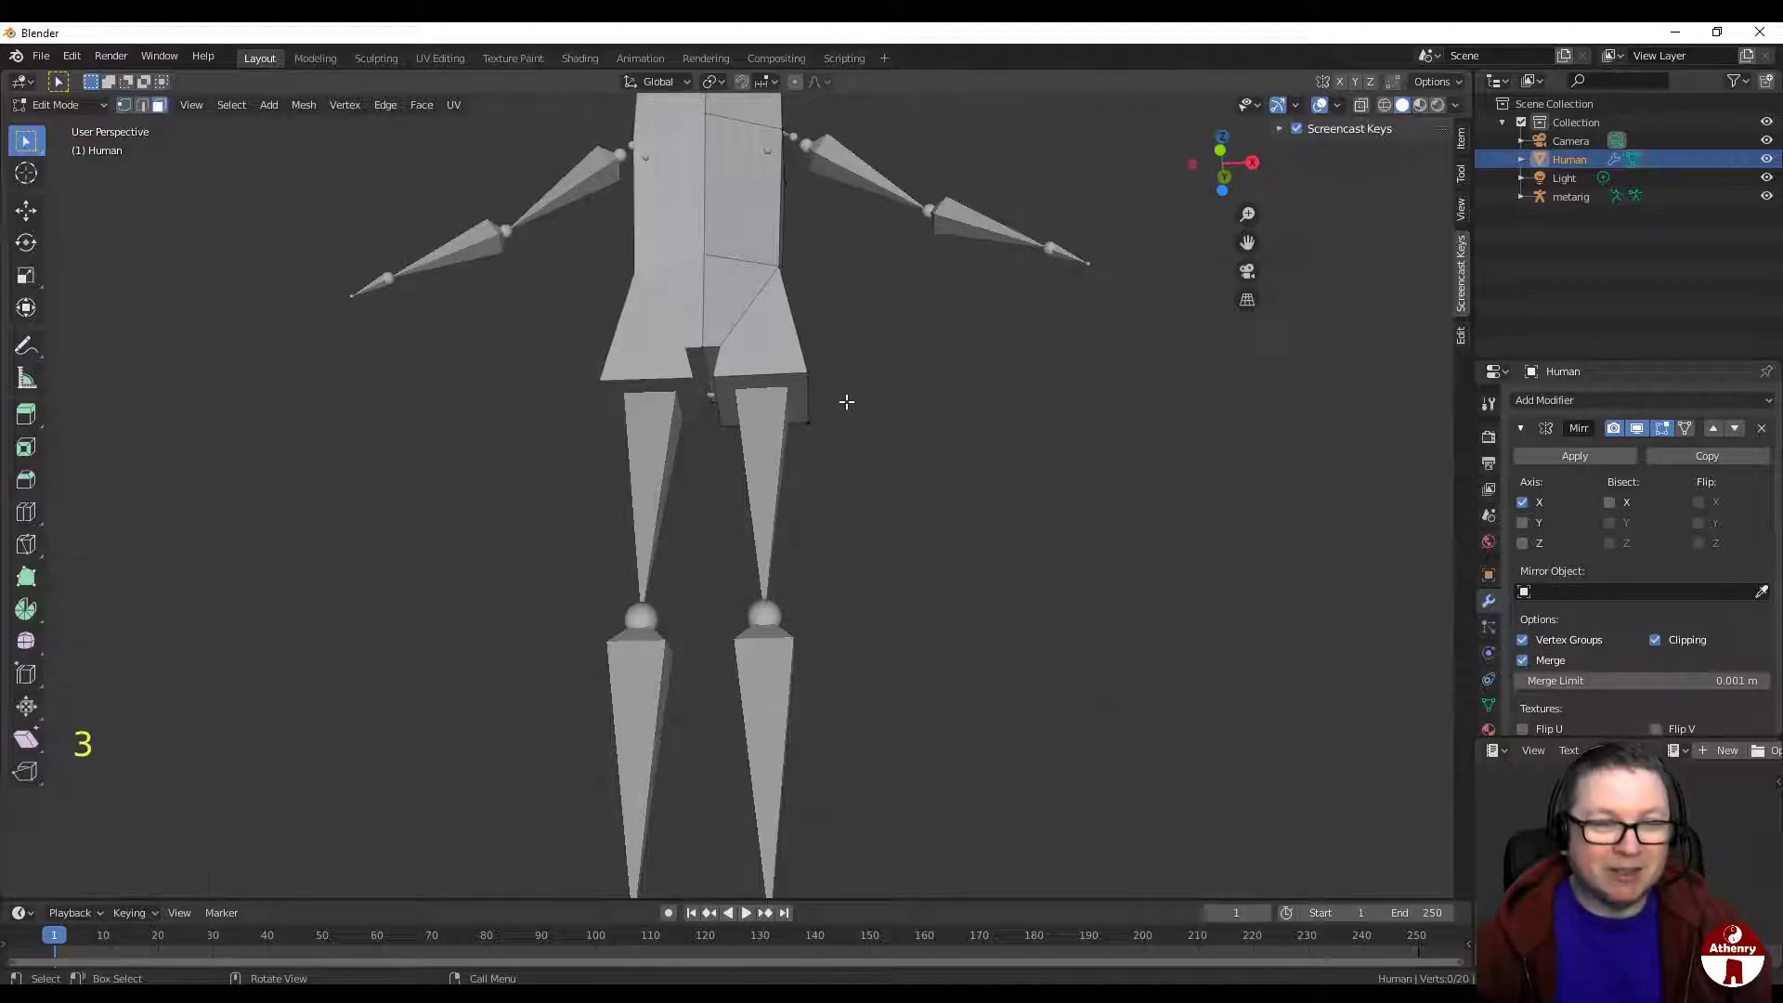
left_click(784, 384)
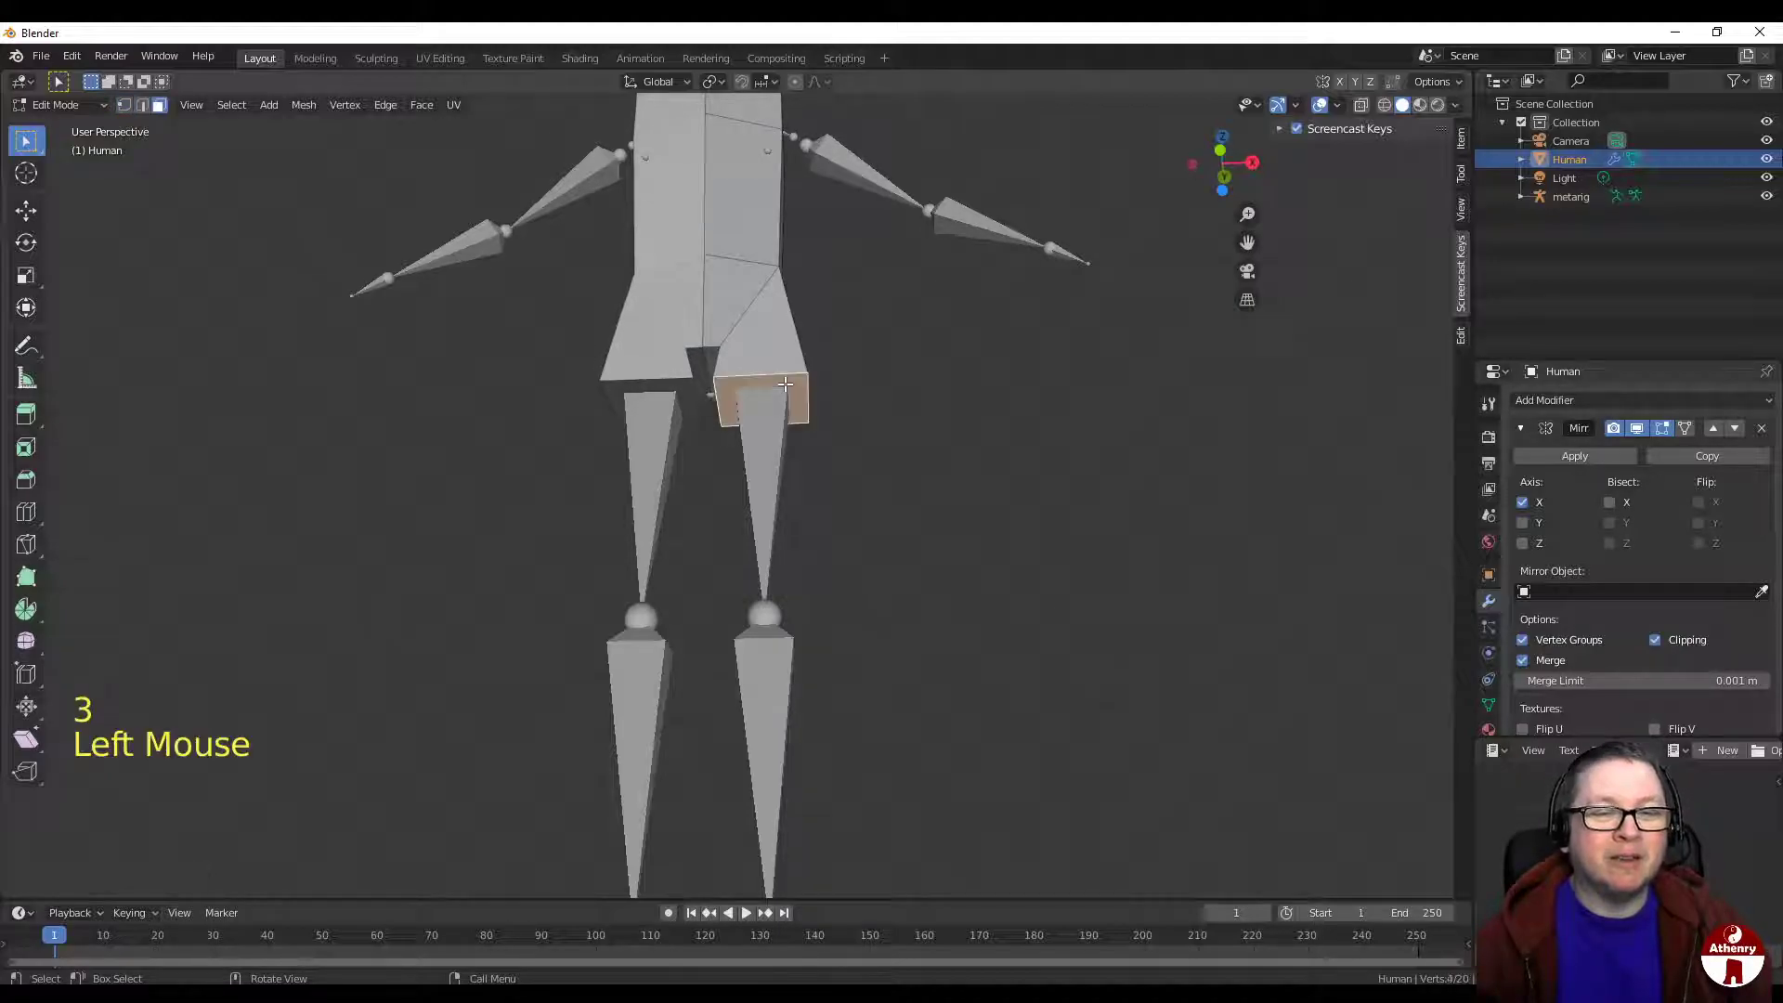
double_click(1218, 153)
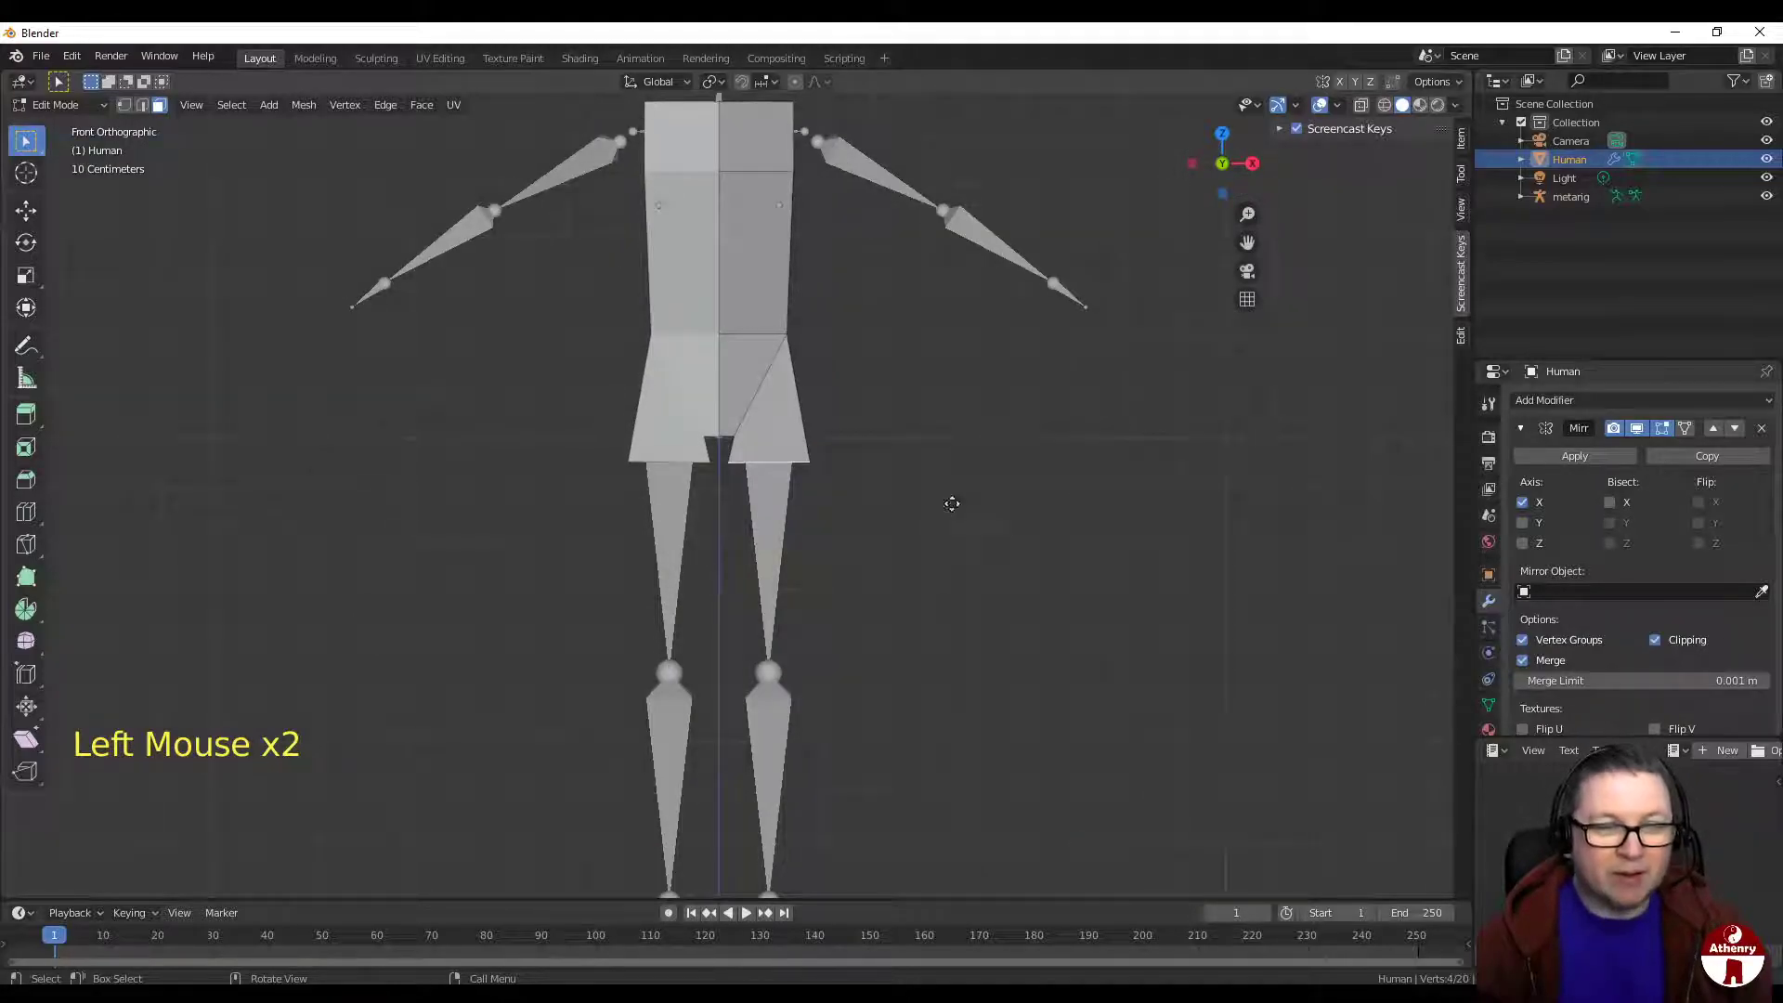
key("e")
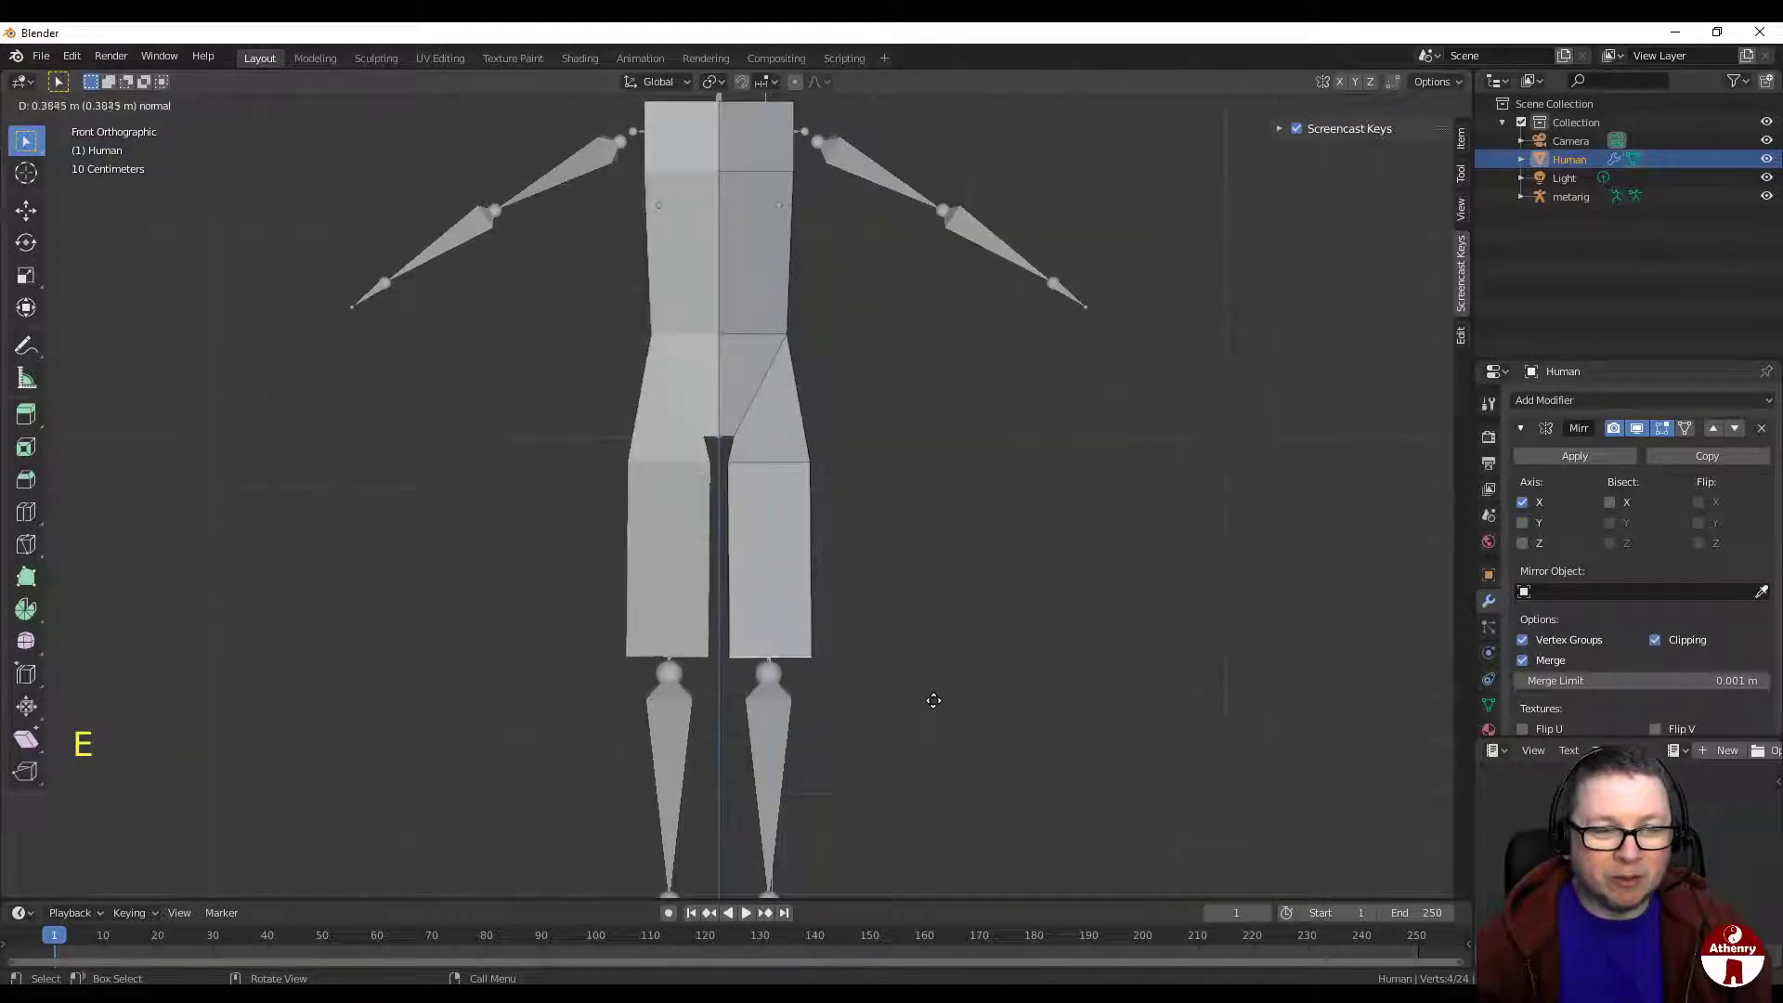
left_click(932, 716)
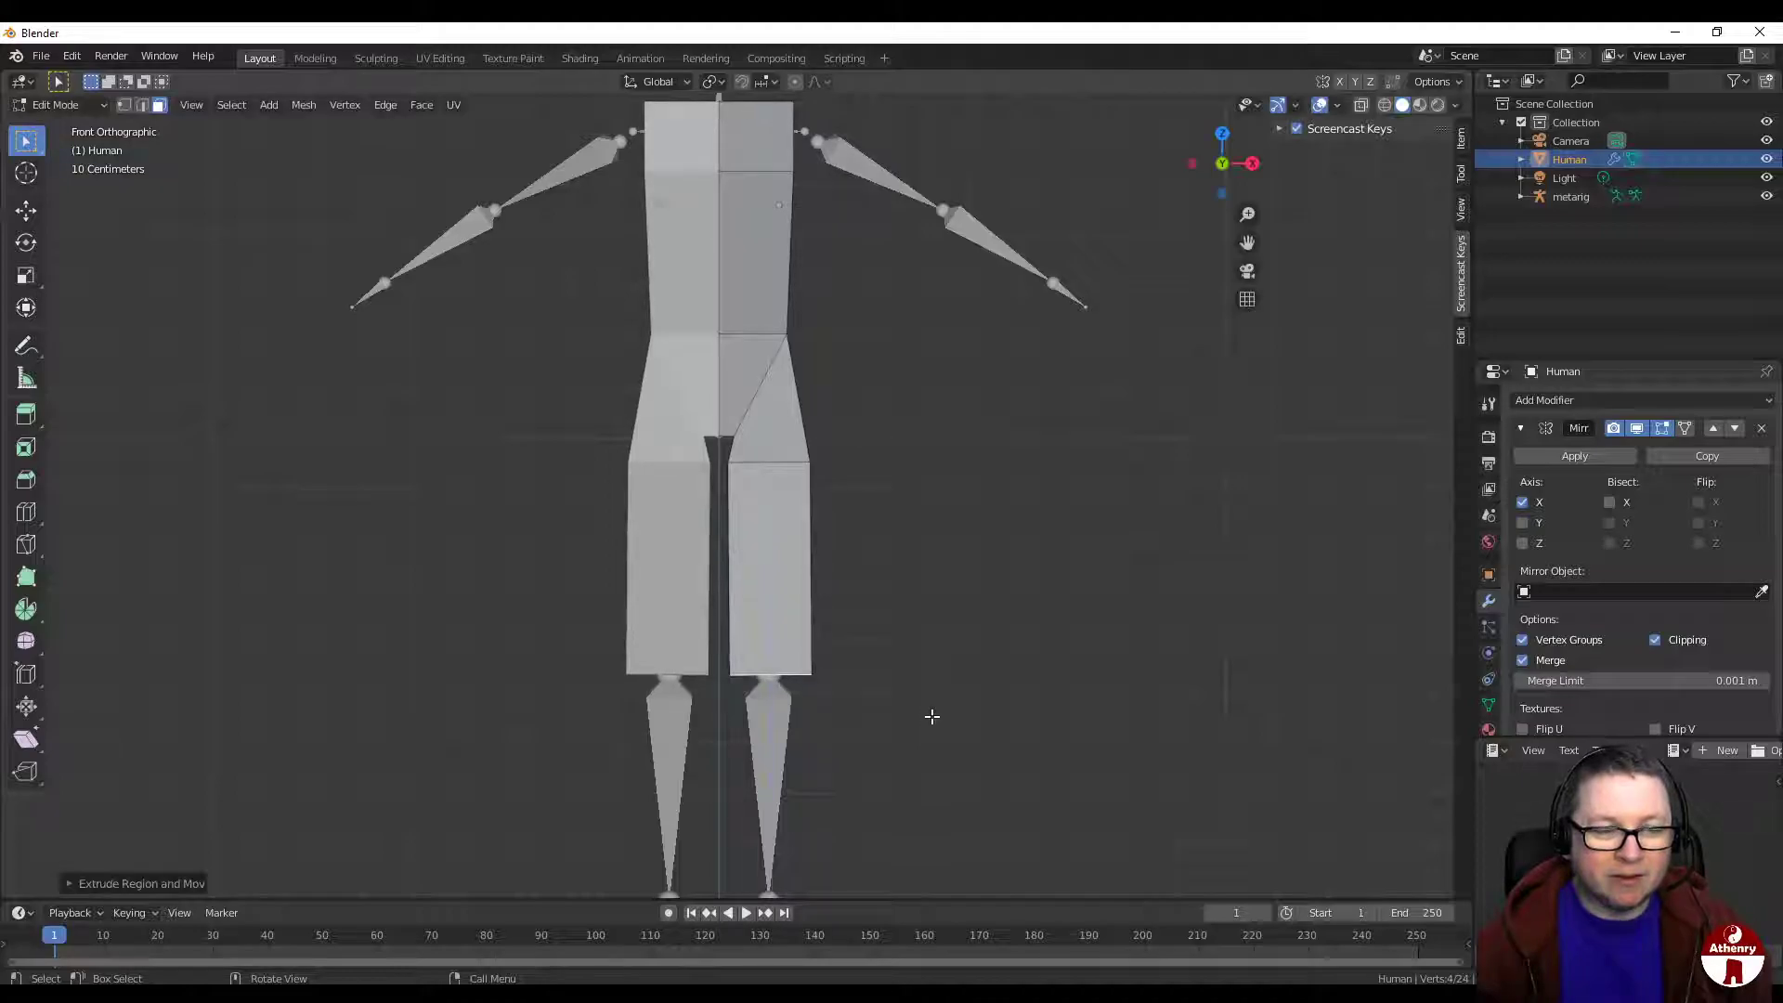
key("s")
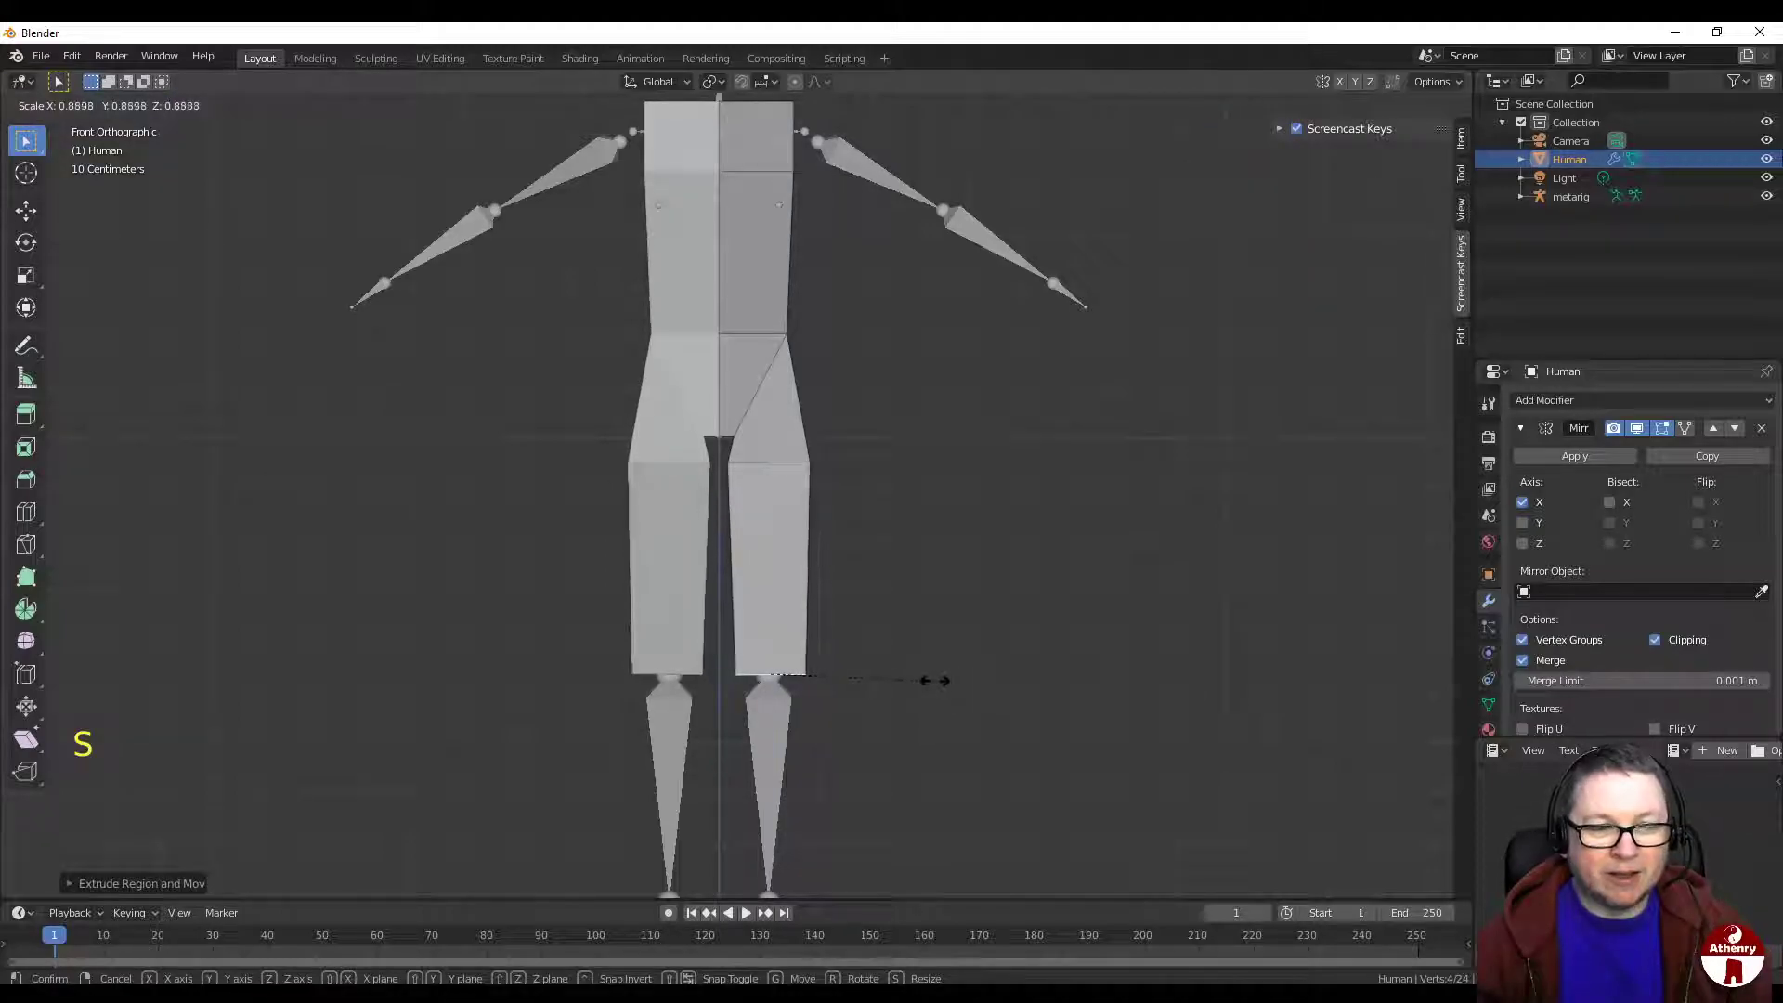
left_click(896, 682)
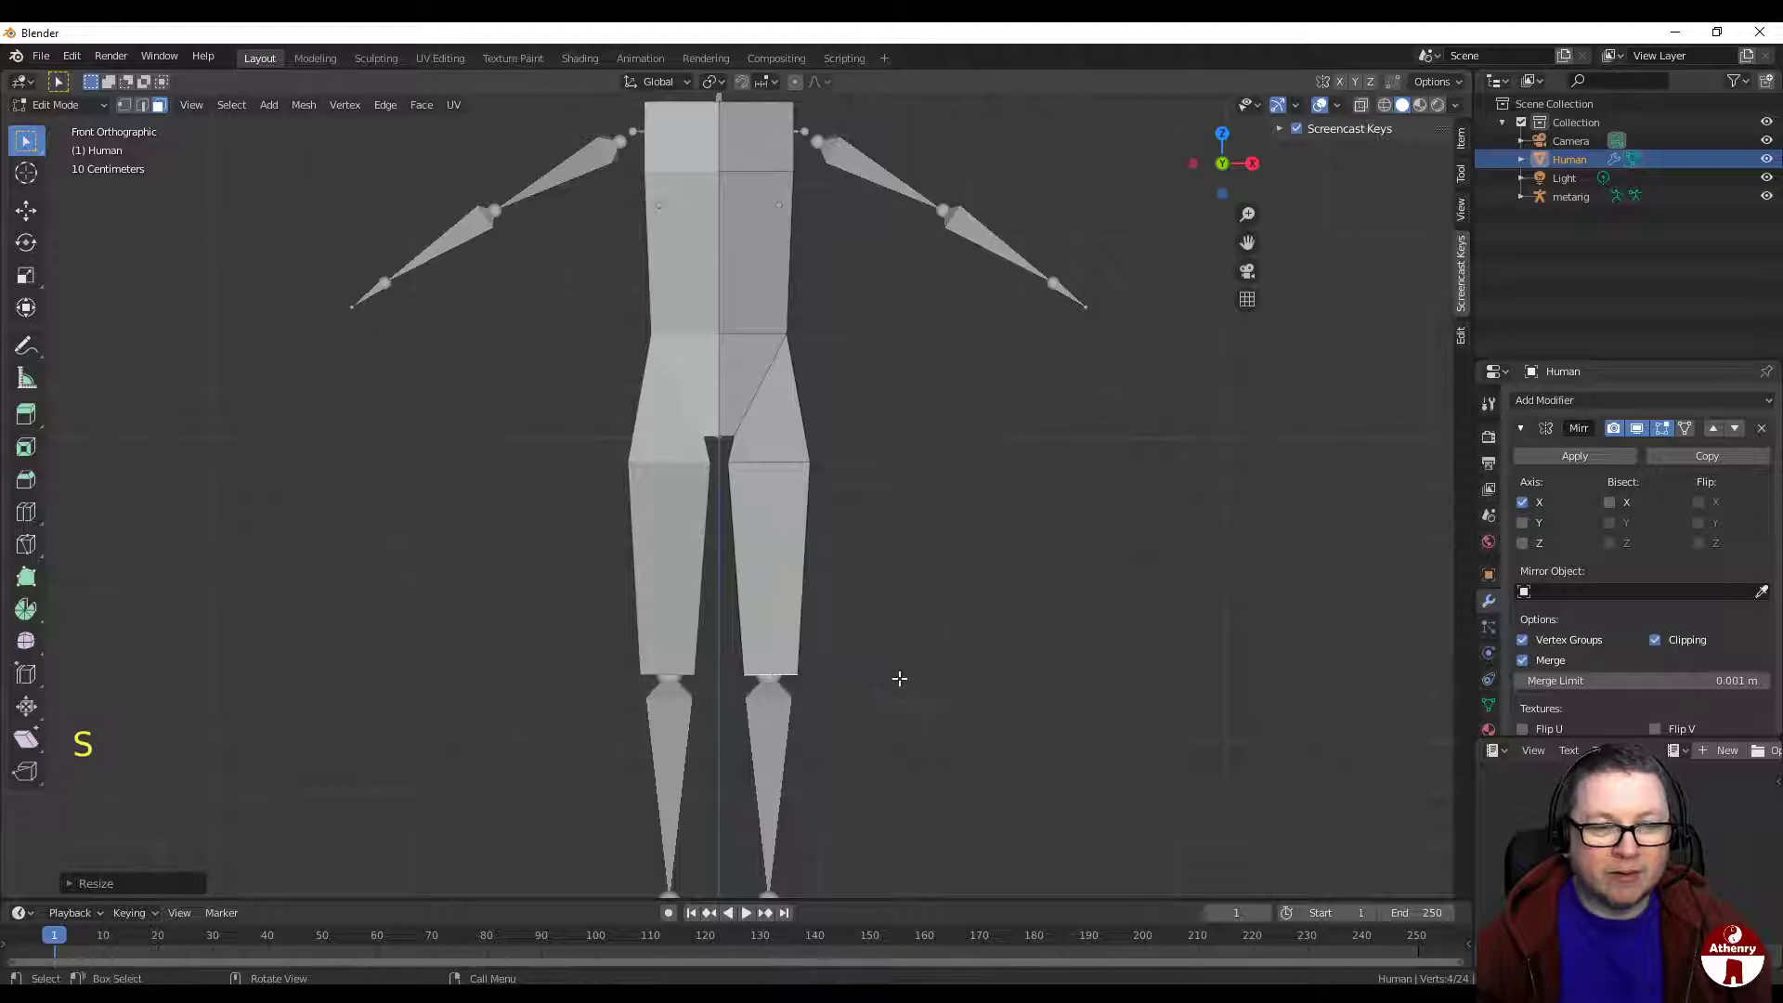
Step: In right side view, briefly hide the Human mesh to check the leg bones, and move the knee face forward about 0.03 m
left_click(1252, 162)
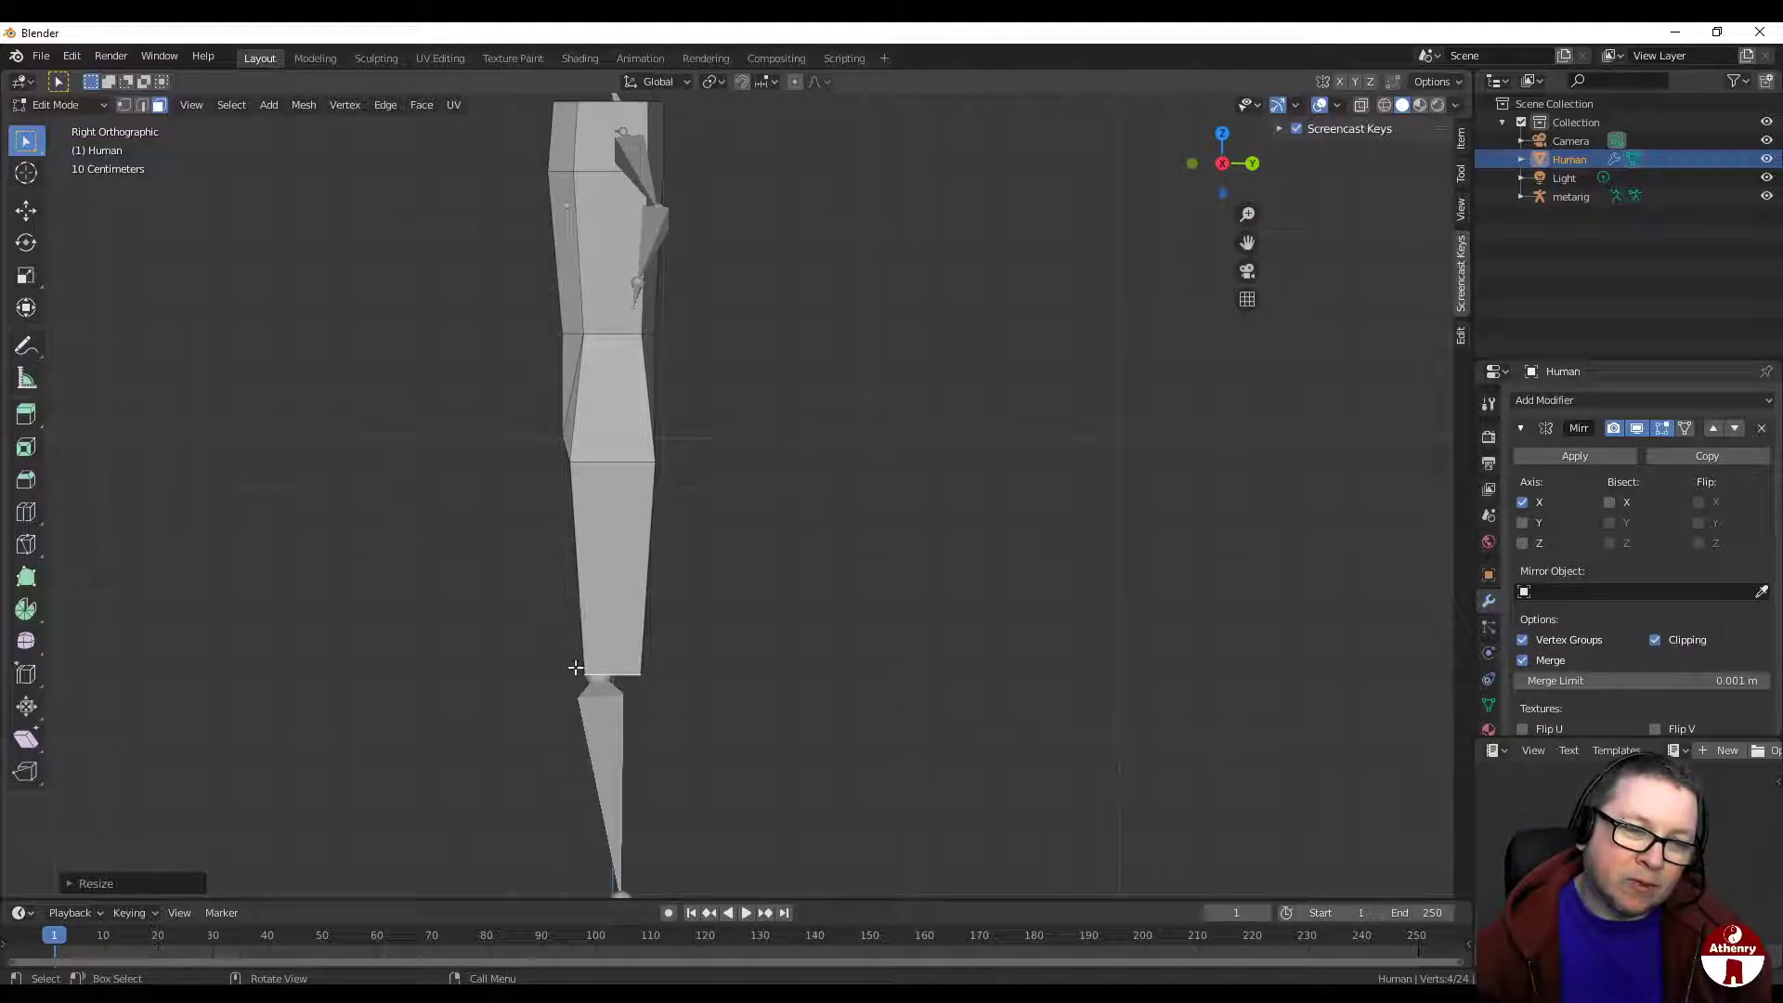
scroll(627, 766, "down", 3)
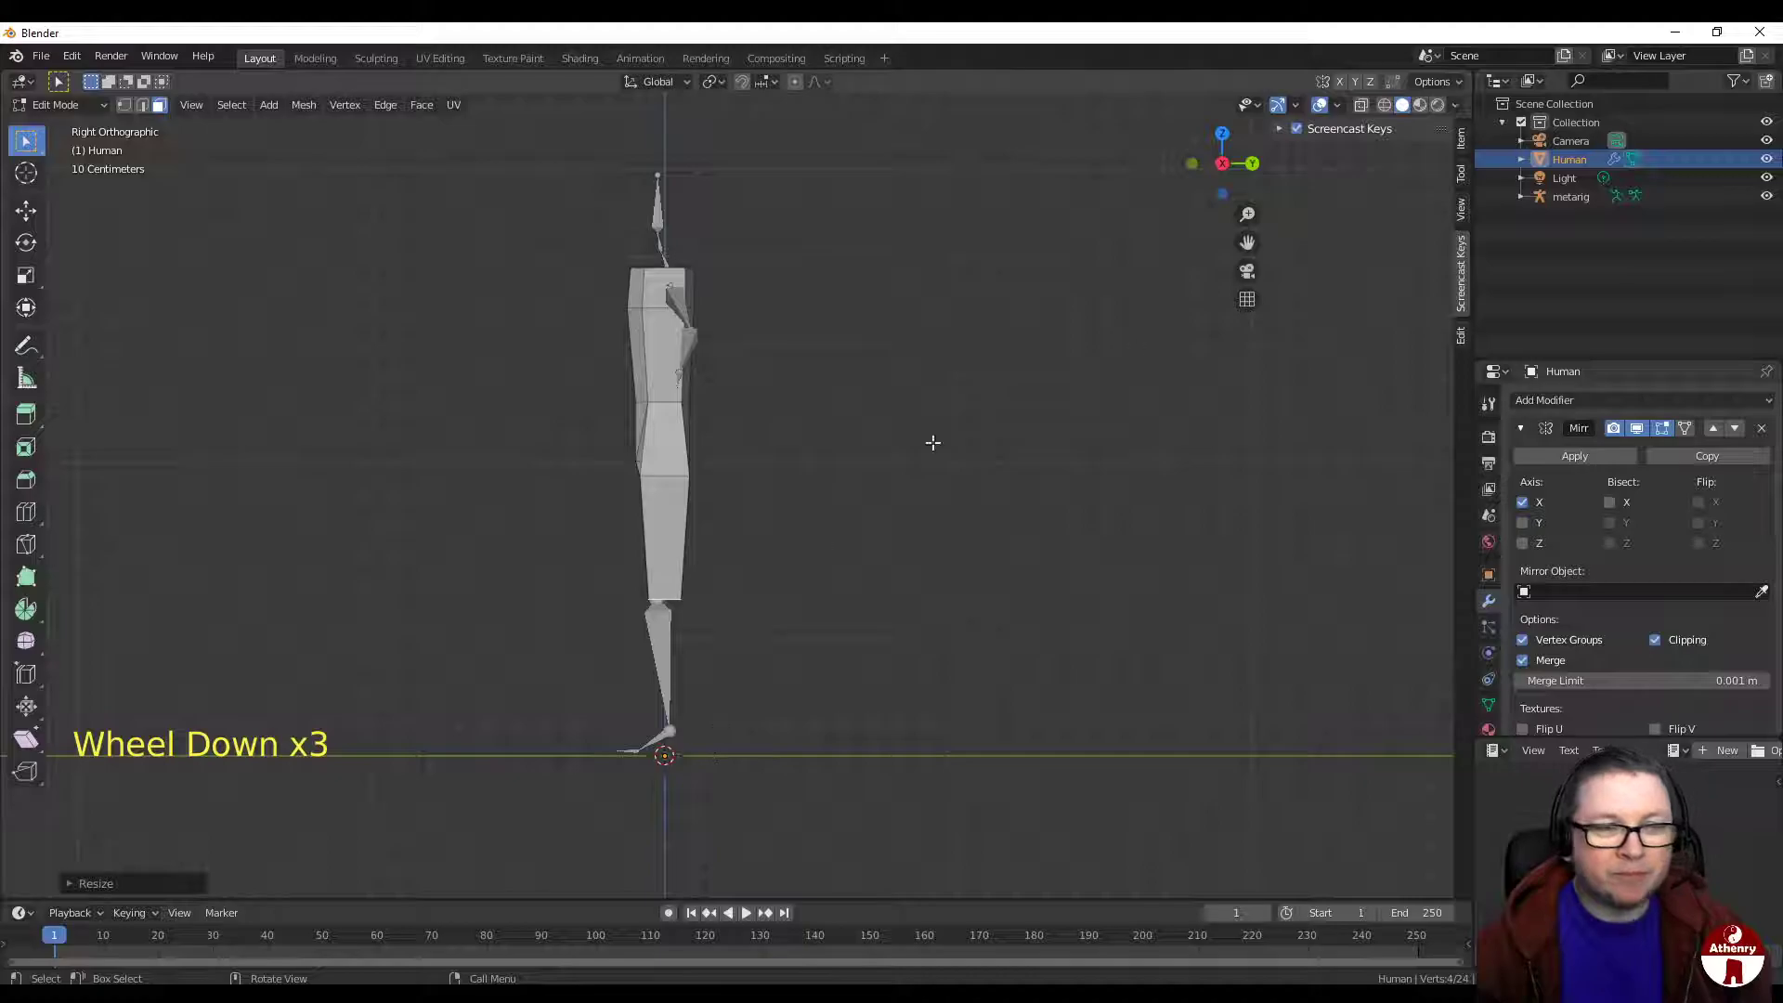
left_click(1766, 159)
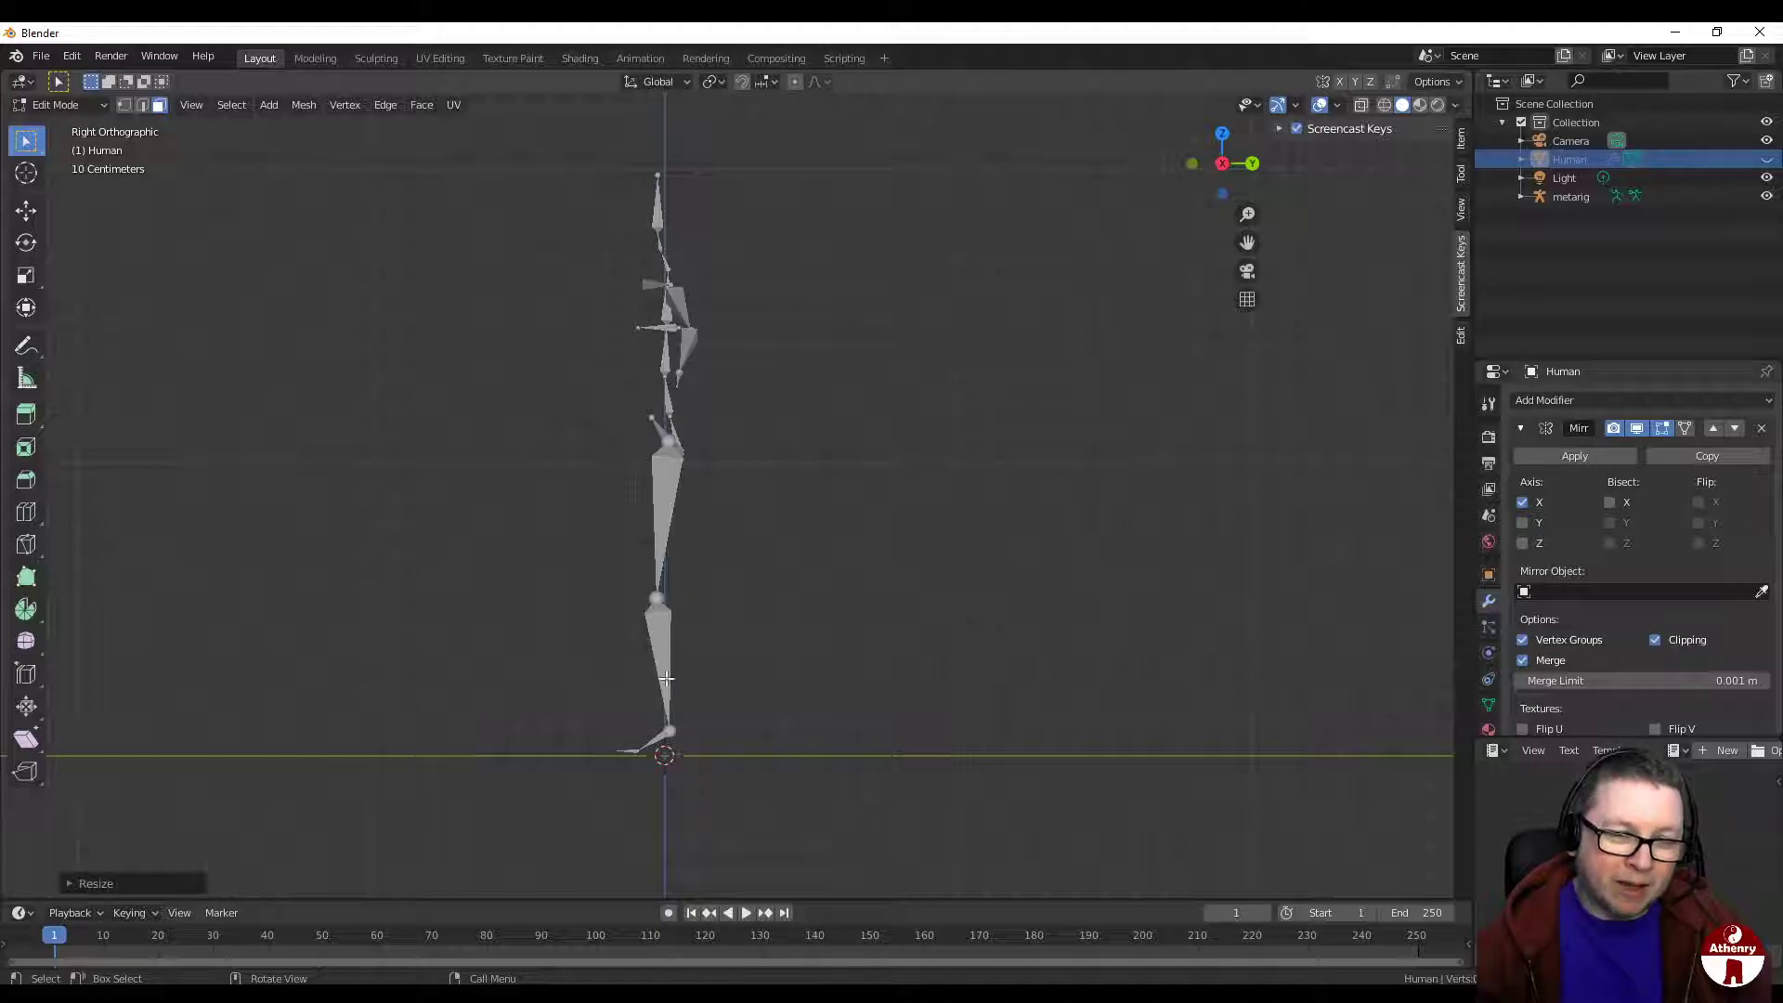
left_click(1765, 159)
scroll(935, 319, "up", 2)
scroll(855, 359, "down", 1)
scroll(663, 577, "up", 1)
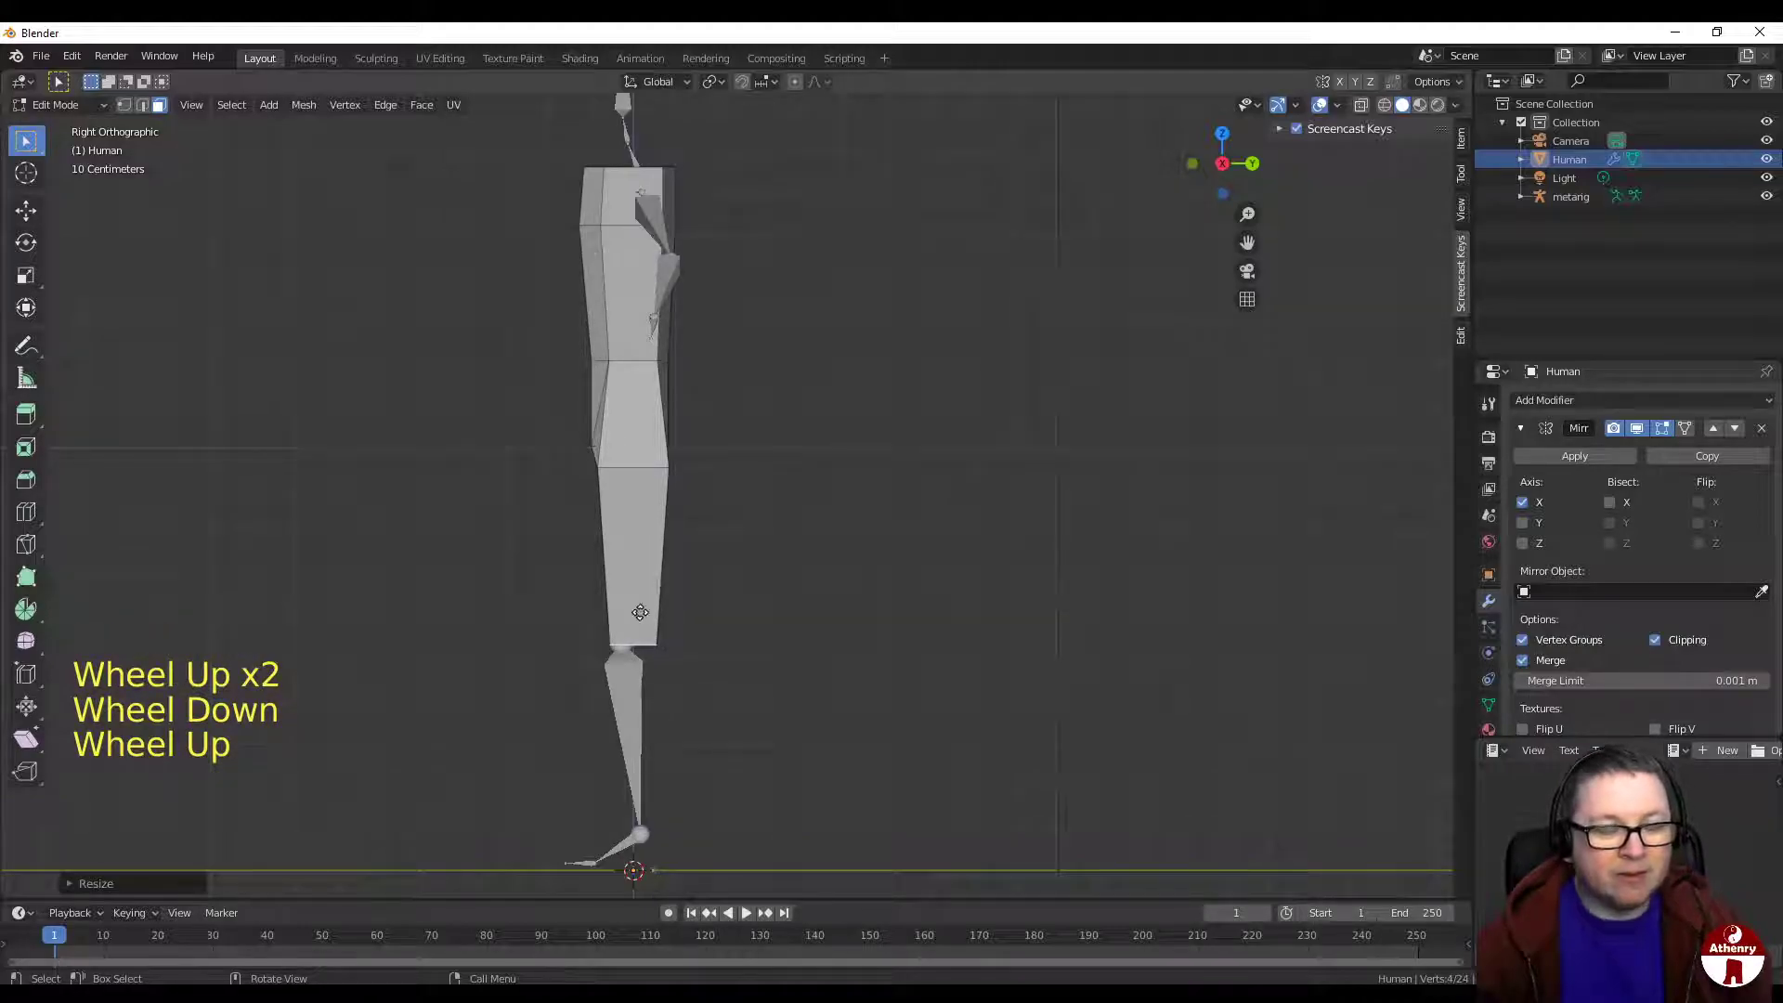
key("g")
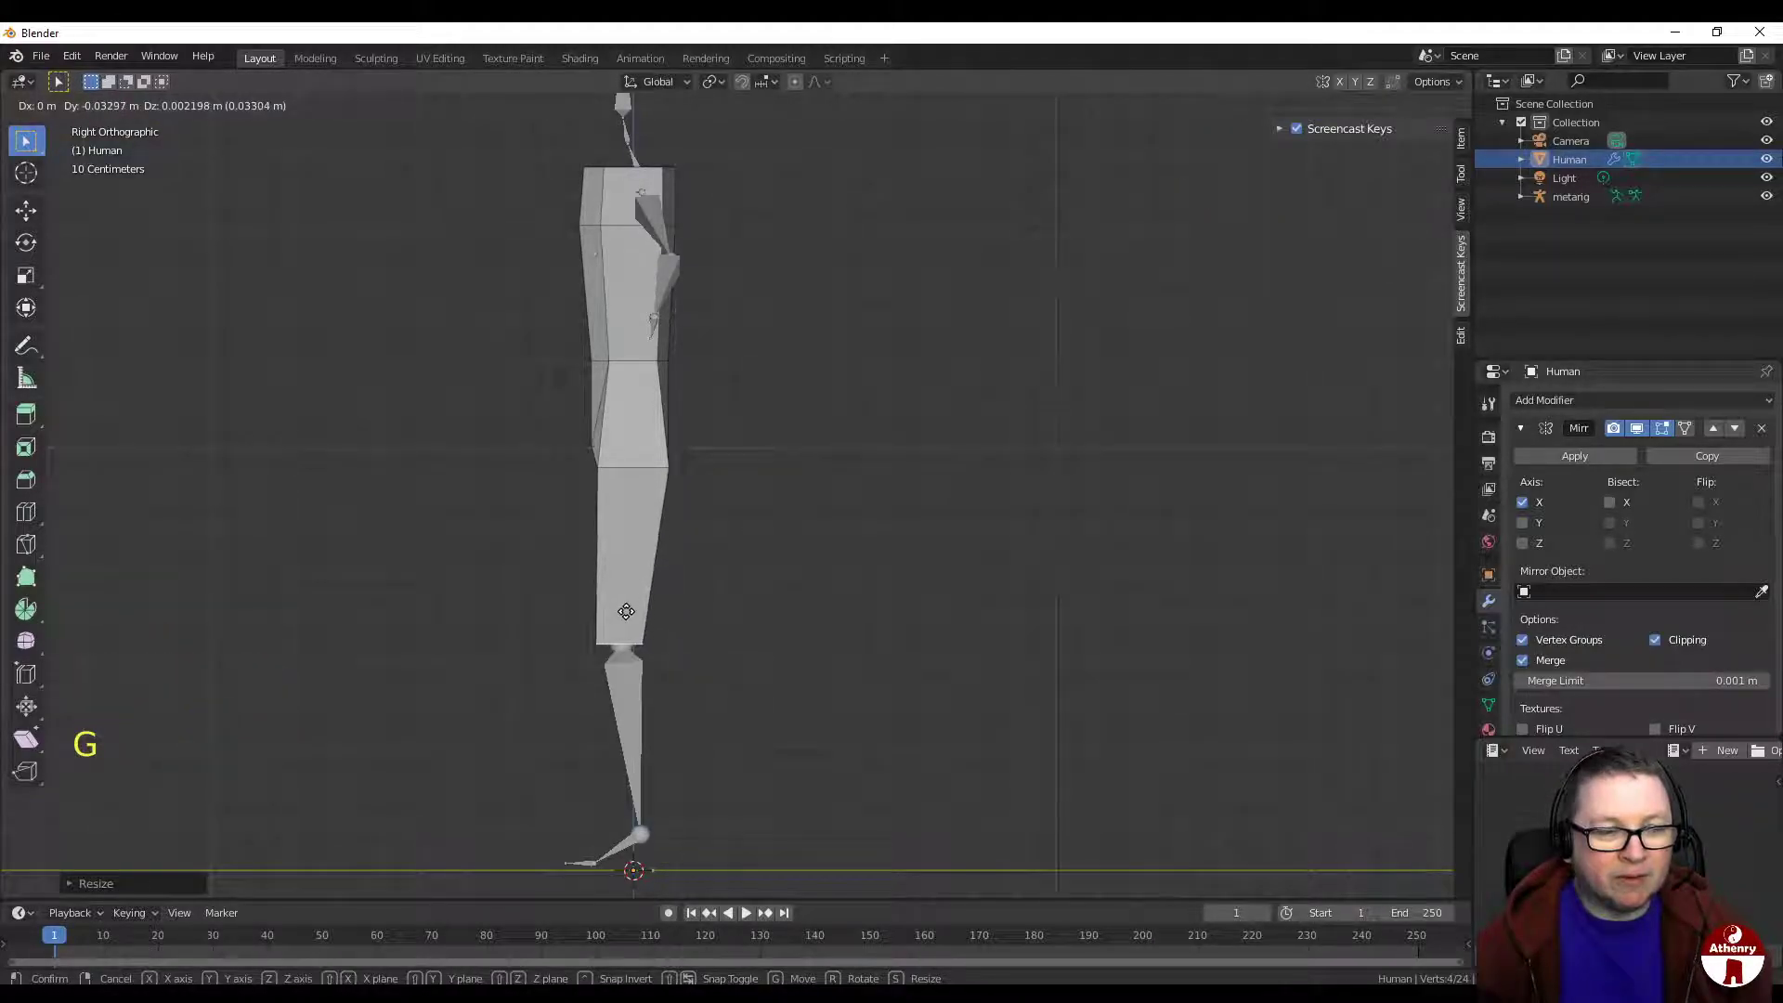
left_click(624, 614)
Step: Rotate the knee face about -9 degrees in side view to follow the bend of the knee
scroll(635, 650, "up", 2)
middle_click_drag(637, 656, 703, 451, "shift")
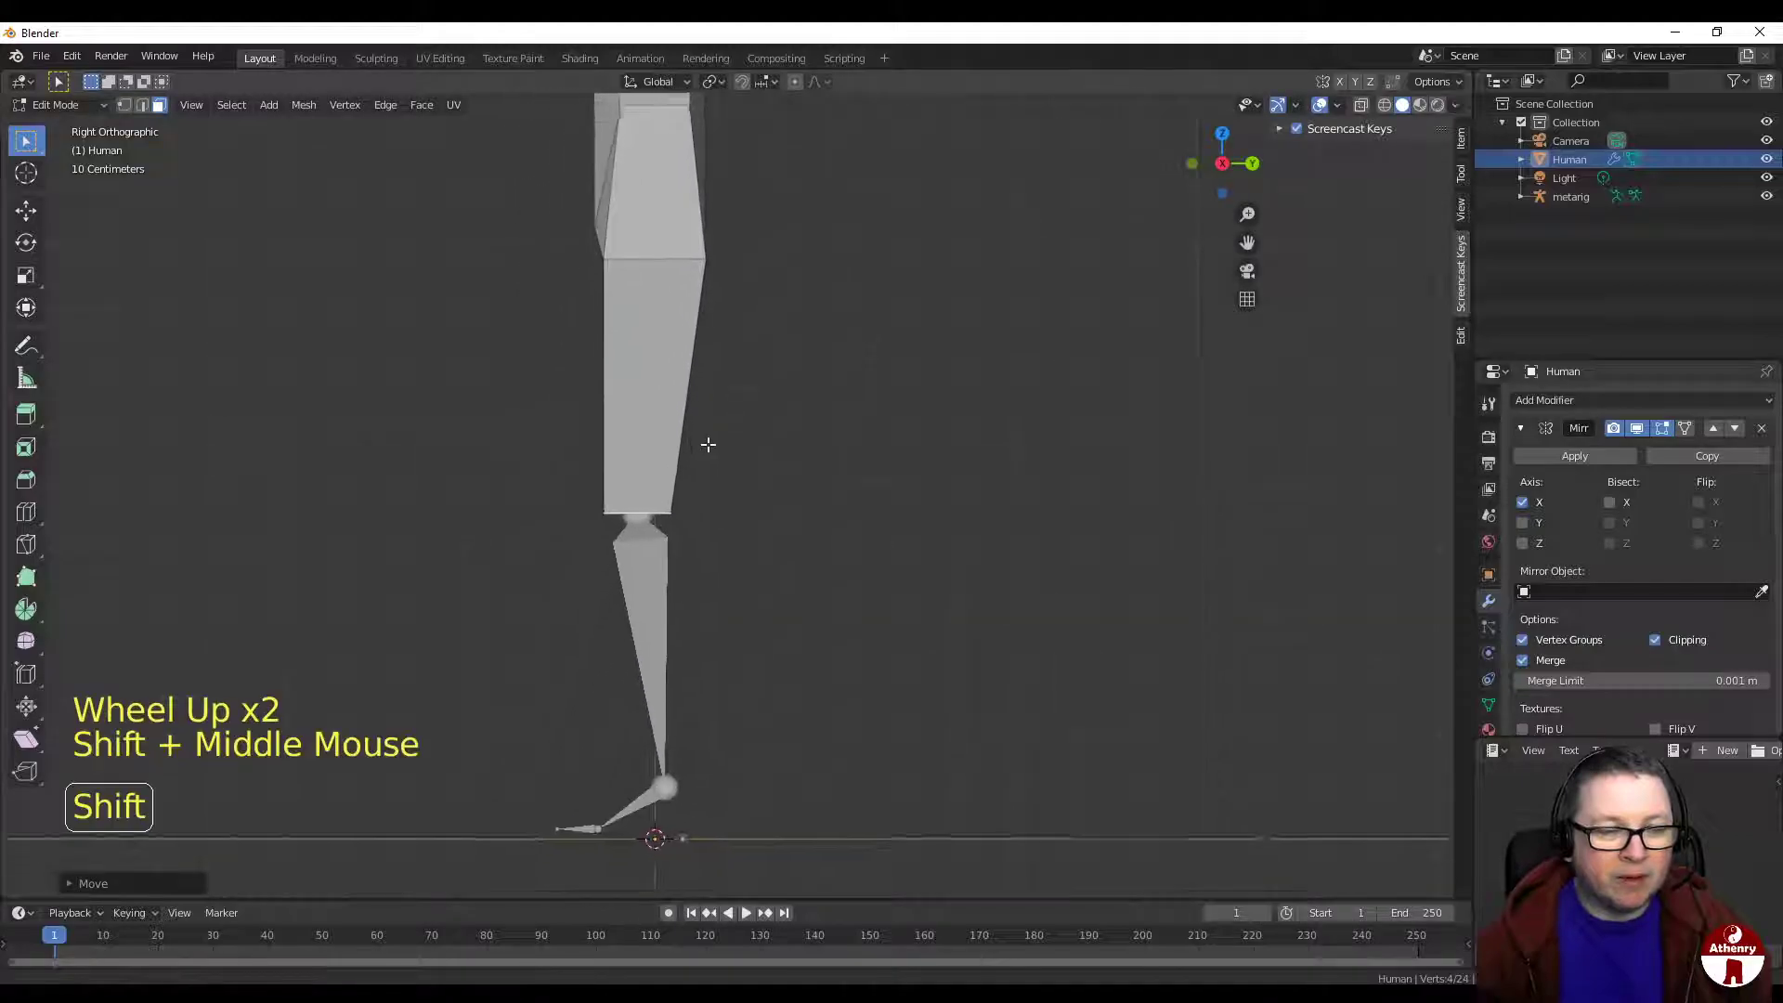
scroll(706, 455, "up", 2)
key("r")
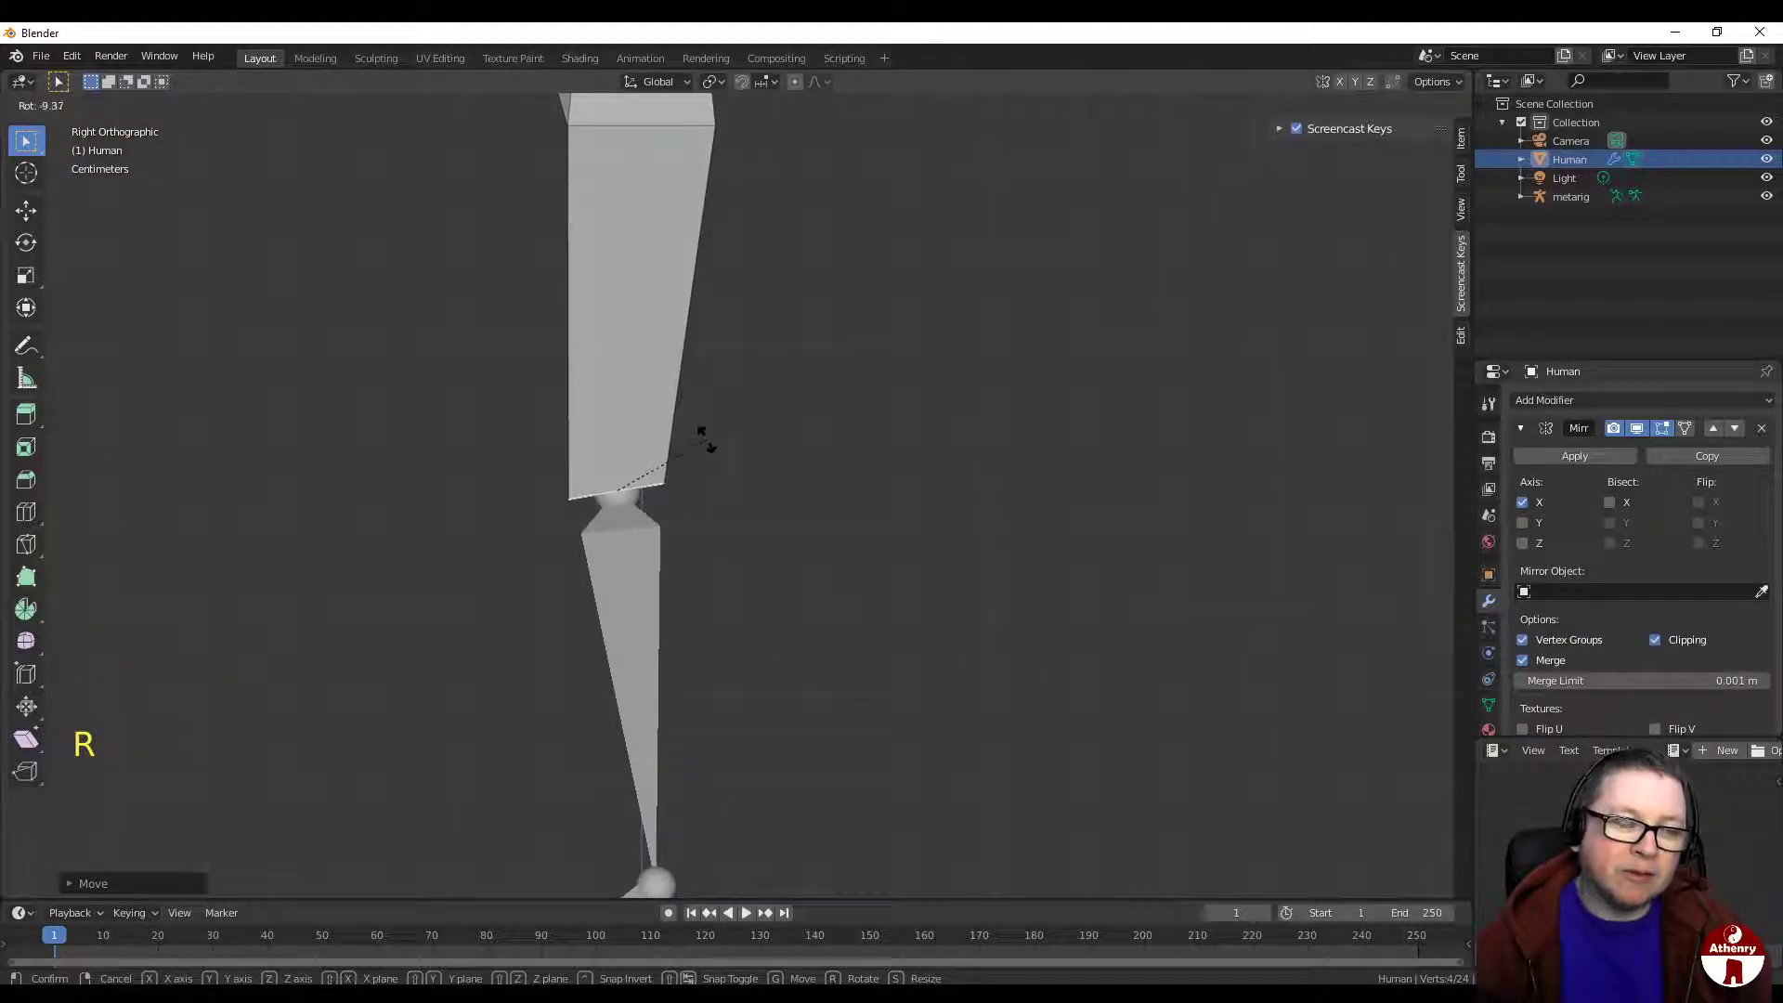
left_click(705, 438)
Step: Extrude the knee face about 0.44 m down to the ankle and move the new face forward over the ankle joint
scroll(719, 466, "down", 4)
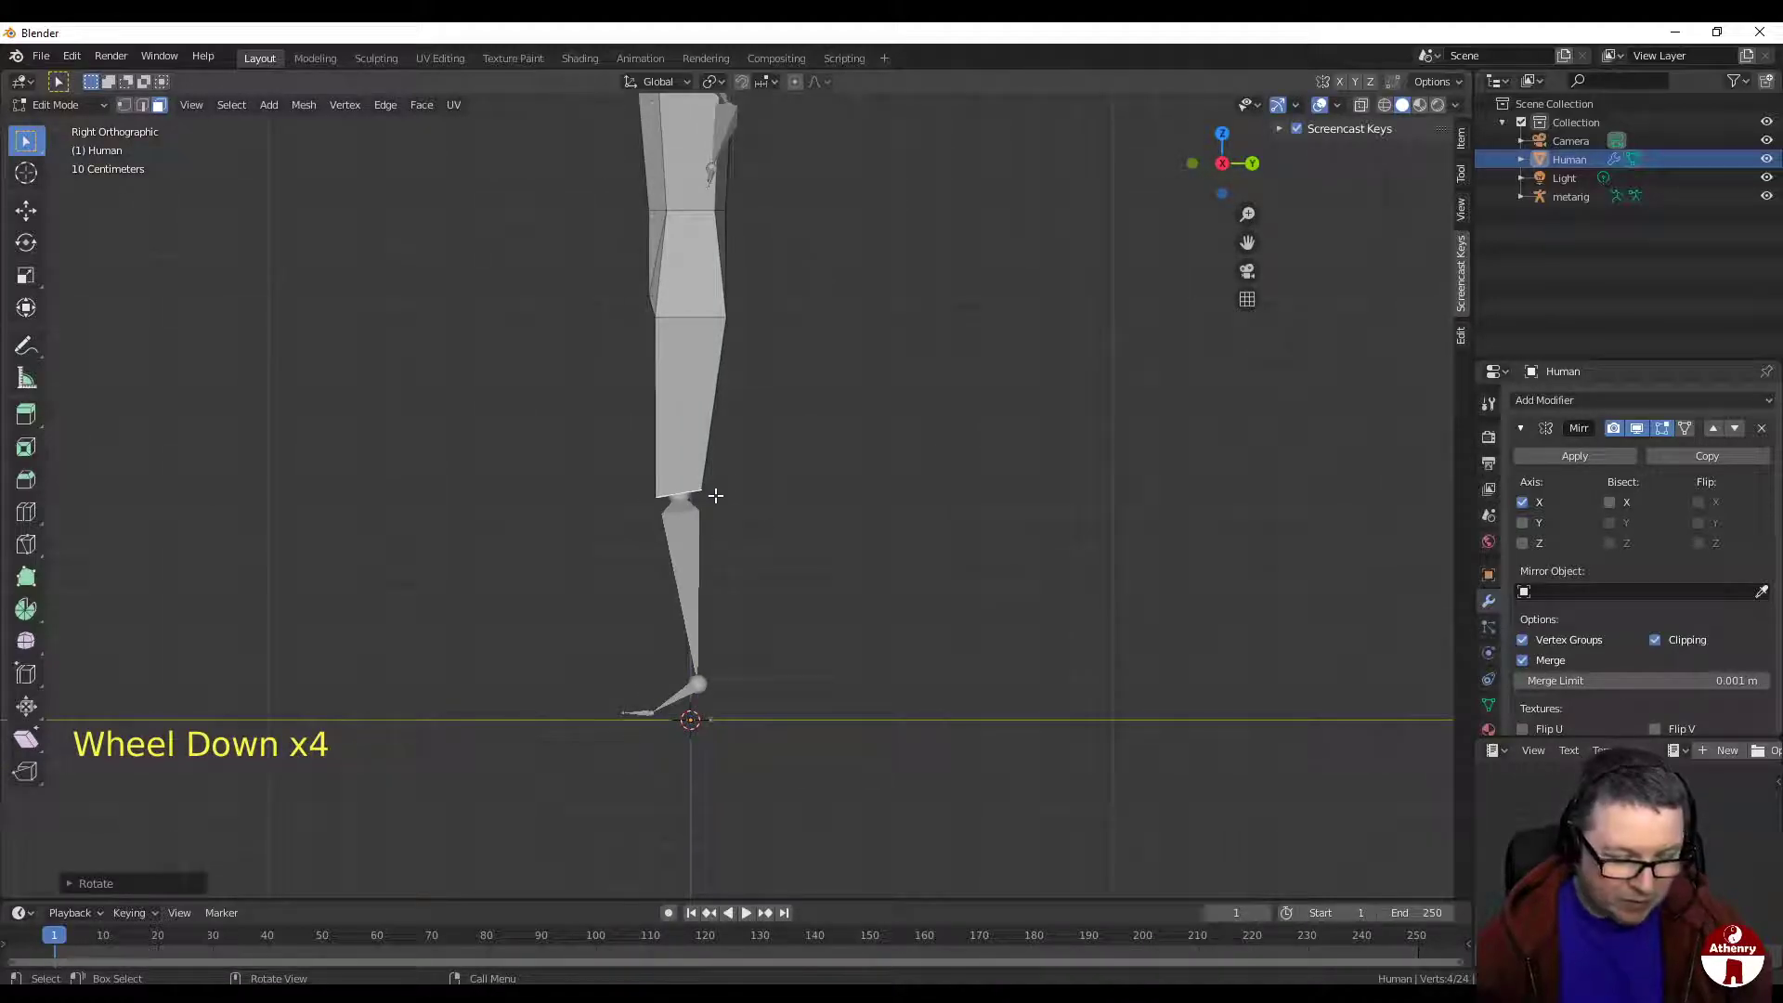
key("e")
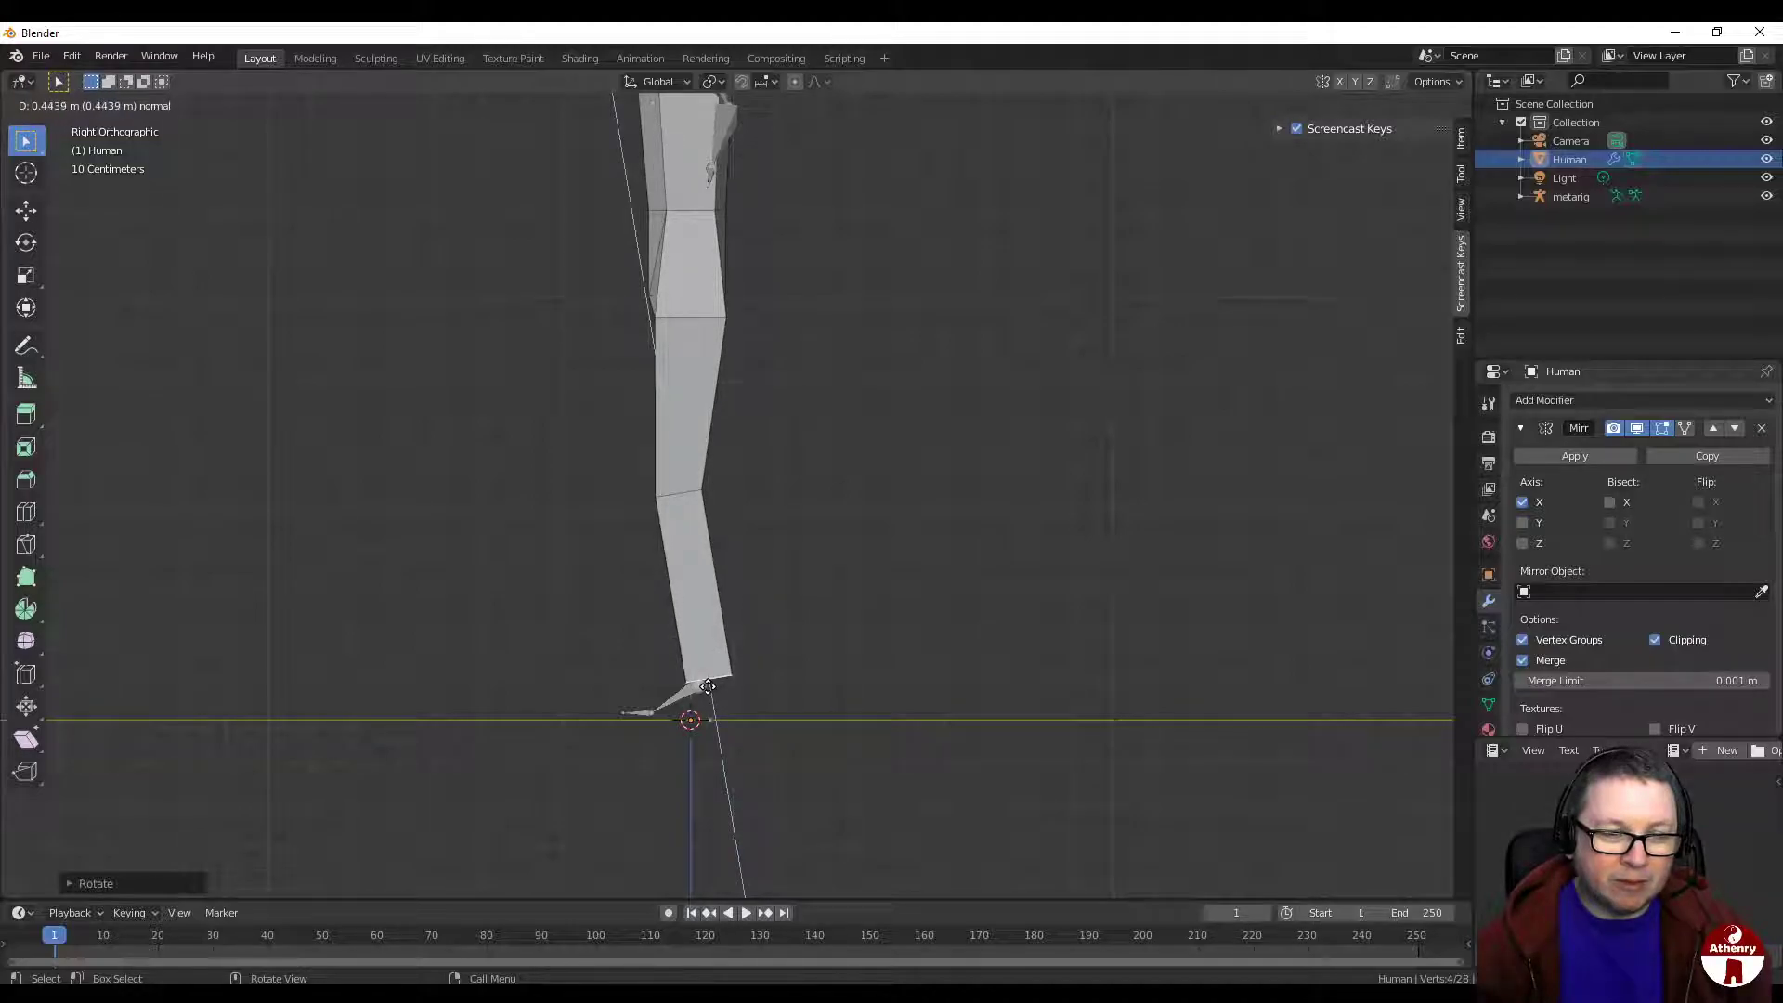
left_click(708, 689)
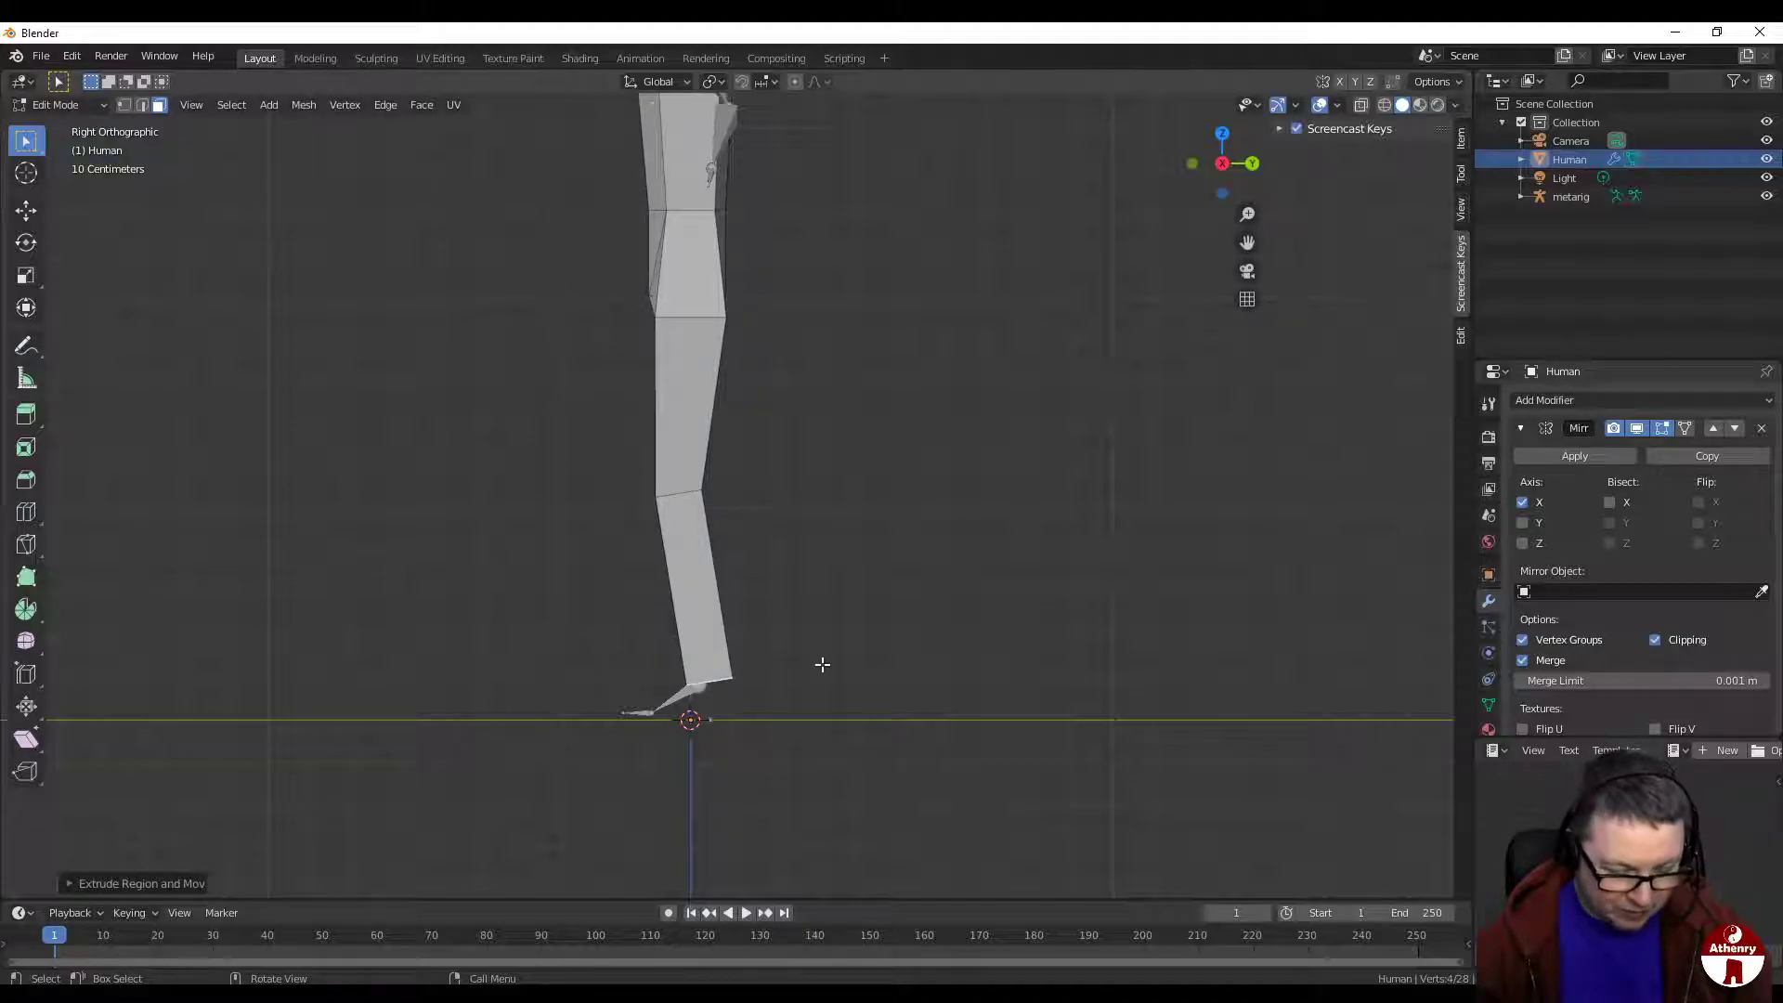
key("g")
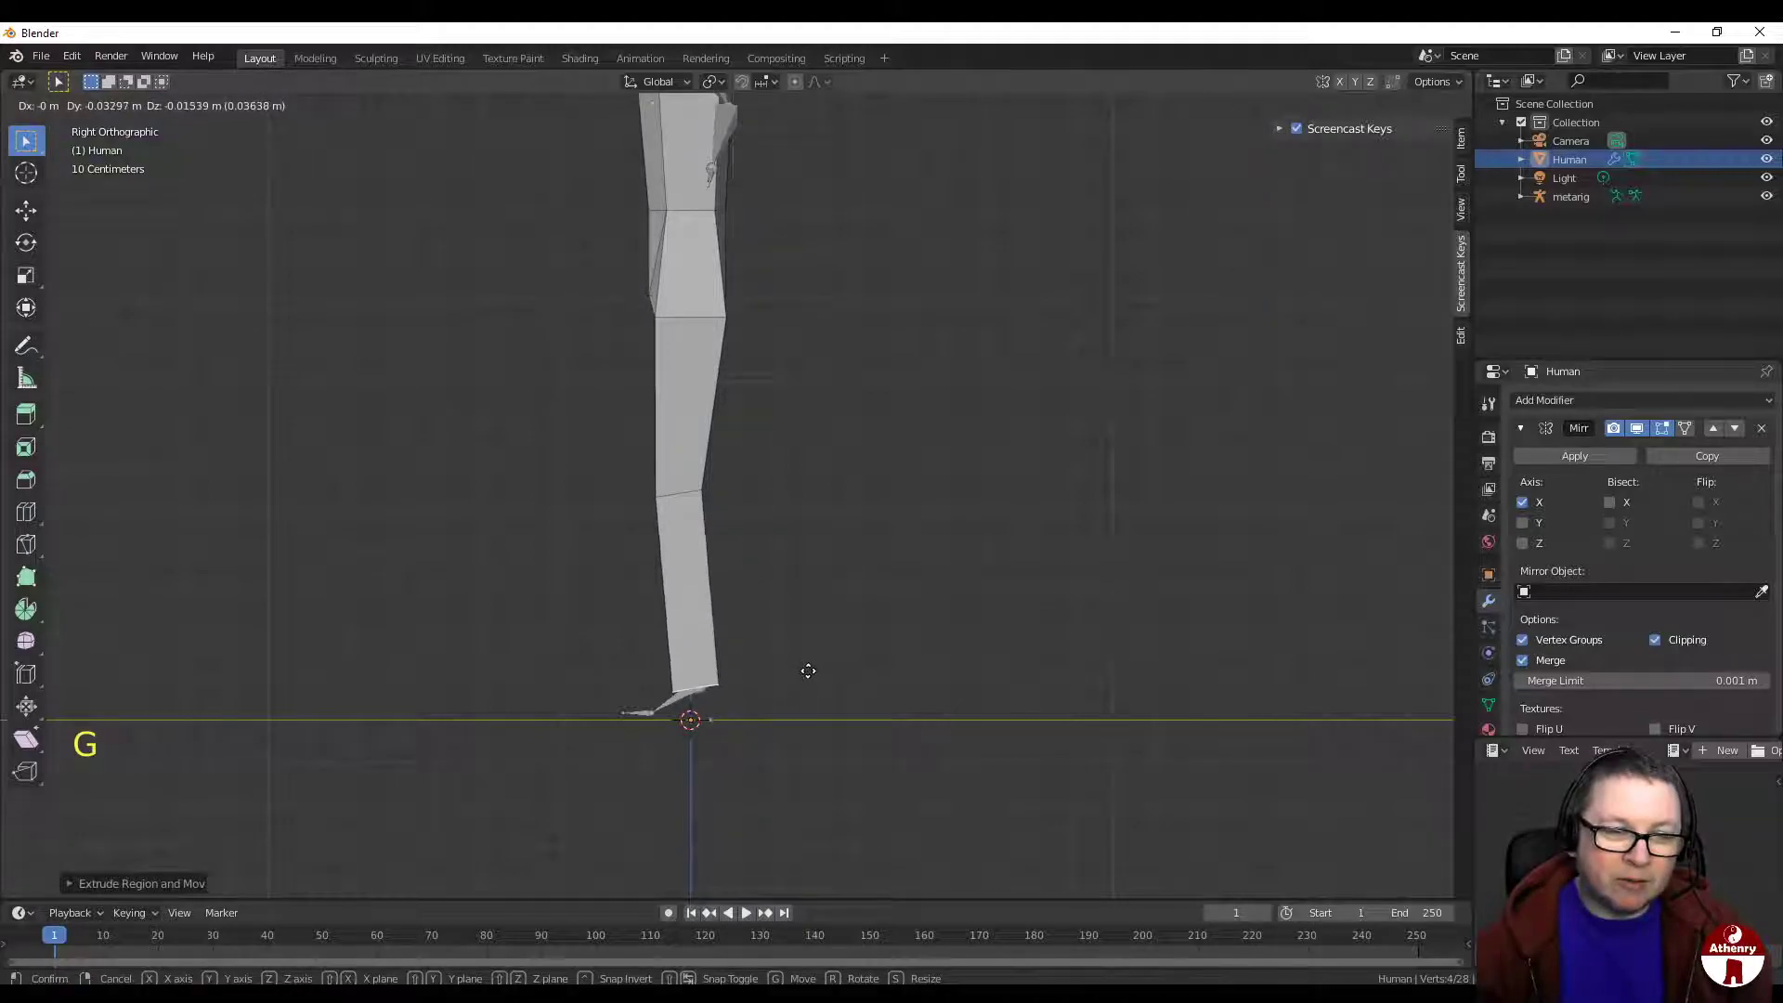
left_click(809, 666)
Step: Rotate the ankle face about 7 degrees to level it and scale it down to taper the shin
scroll(798, 667, "up", 1)
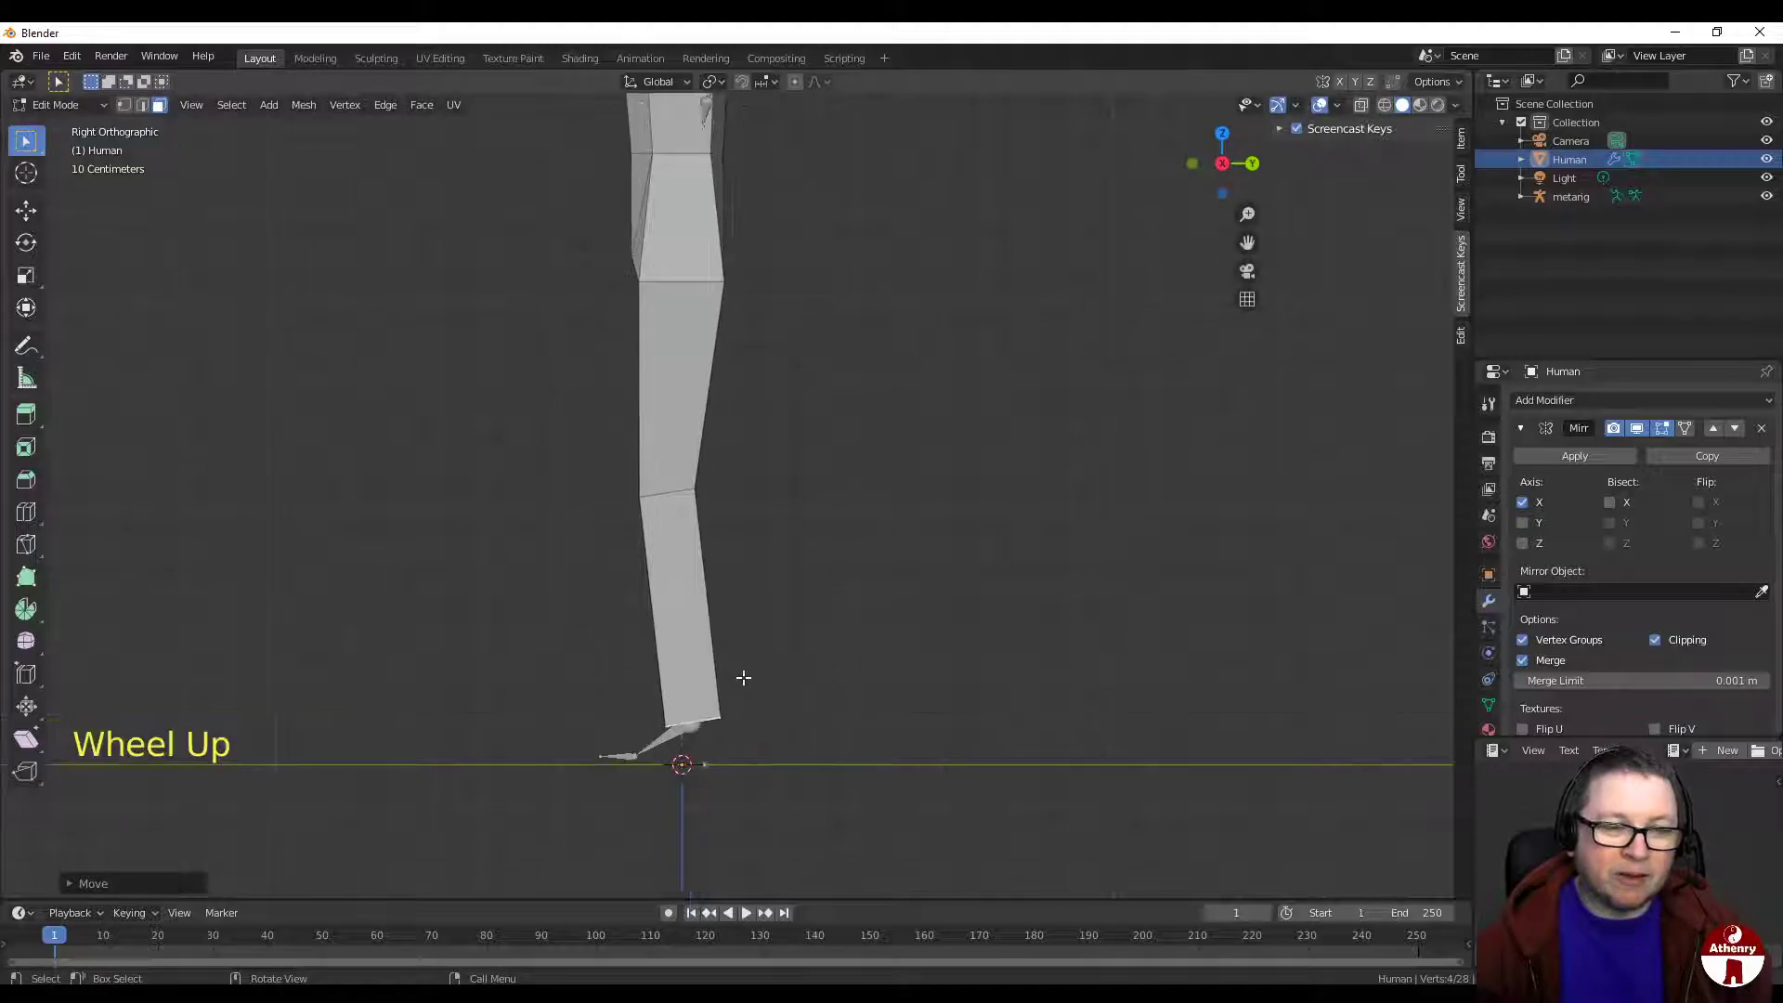
middle_click_drag(740, 677, 713, 566, "shift")
scroll(712, 567, "up", 3)
key("r")
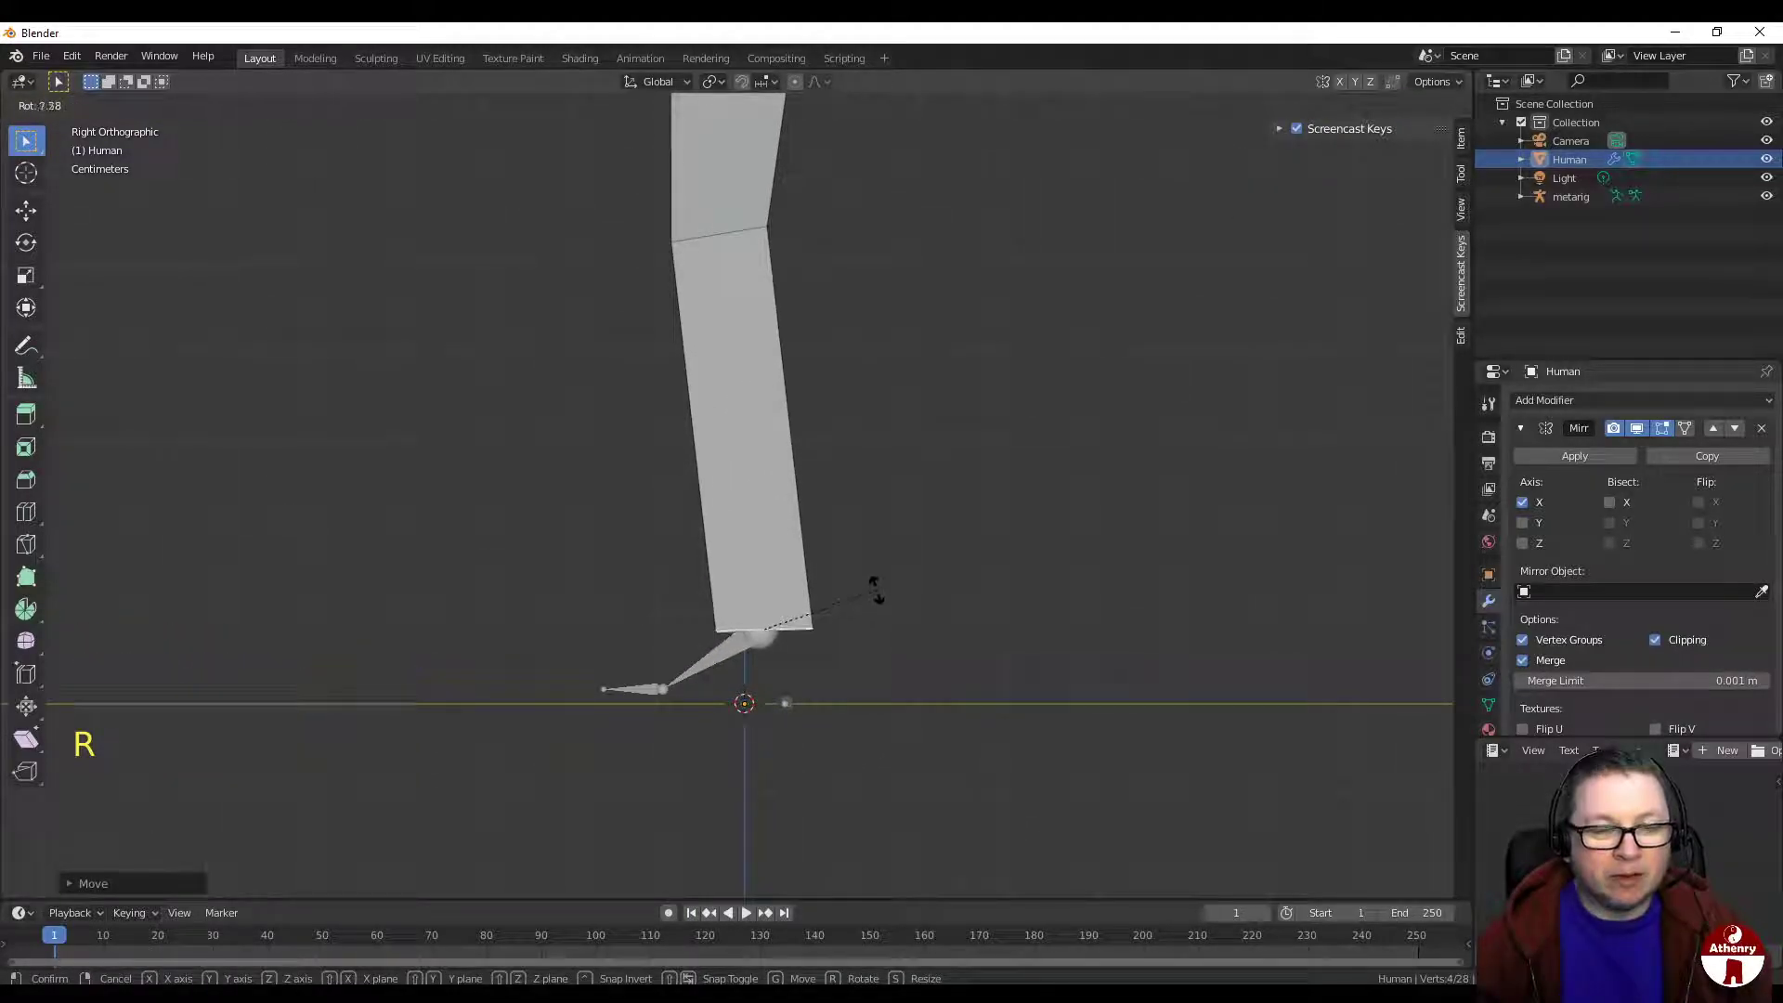
left_click(875, 590)
key("s")
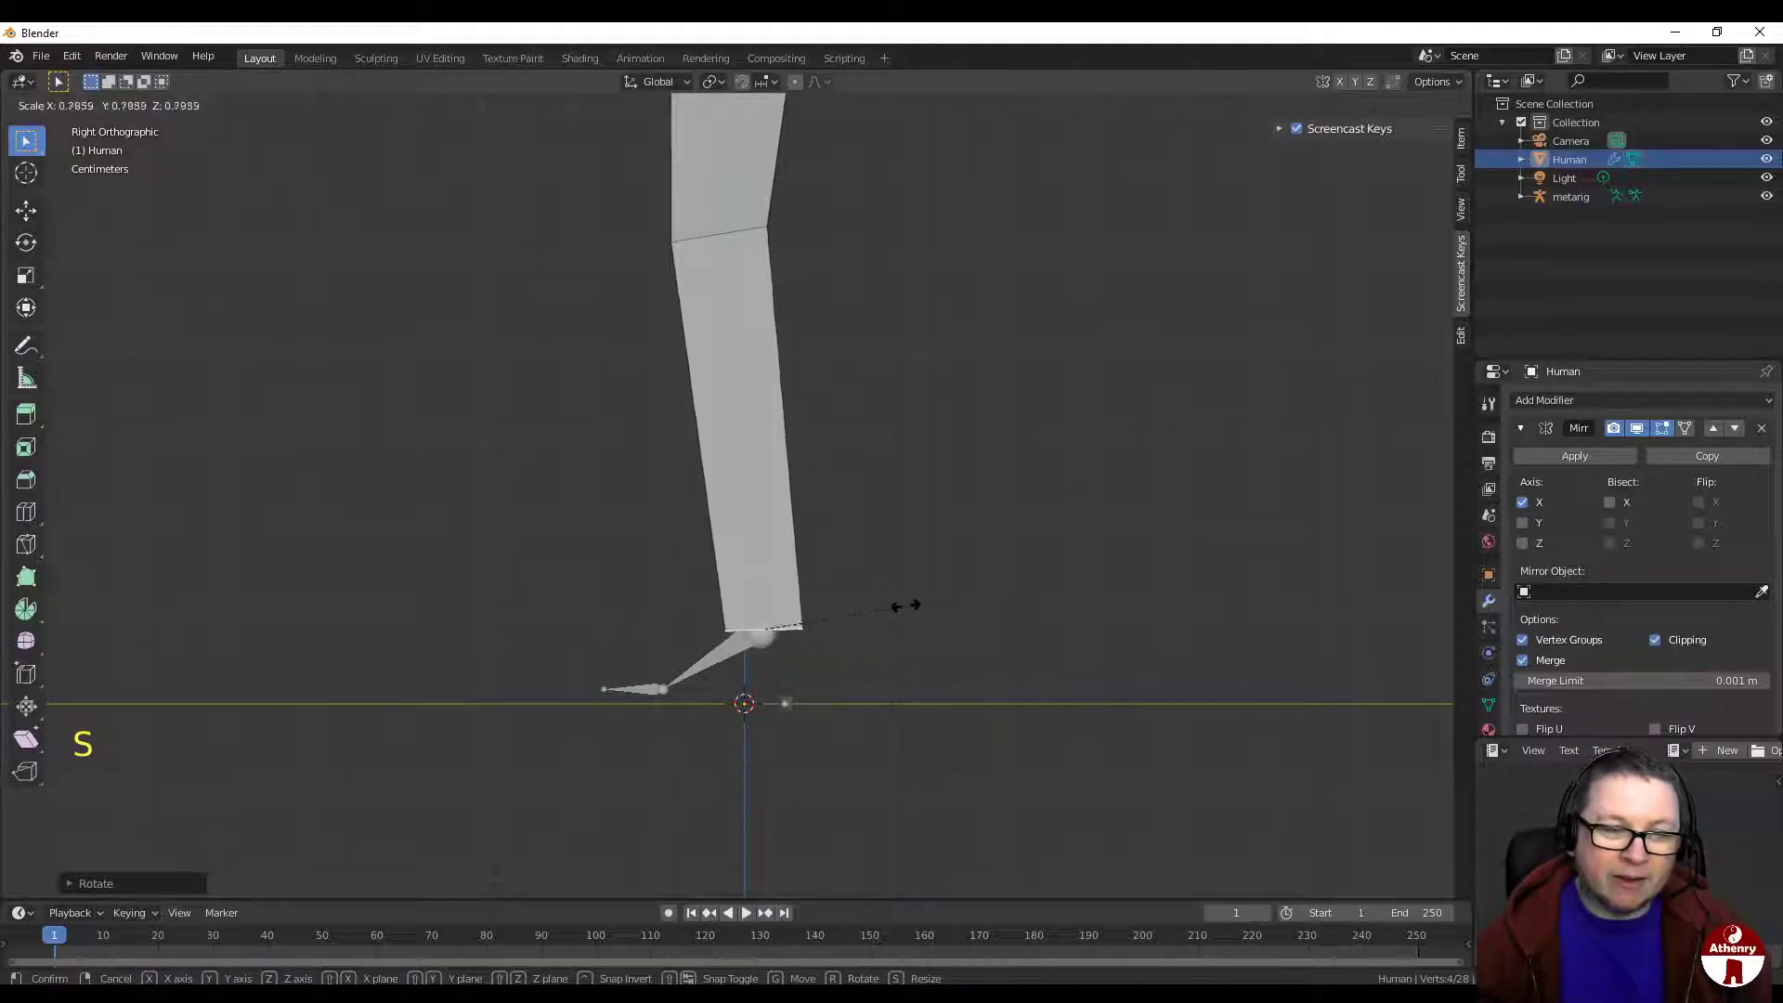
left_click(873, 610)
Step: In front view, move the ankle face inward by about 0.01 m to centre it over the foot bone
middle_click_drag(873, 610, 882, 595)
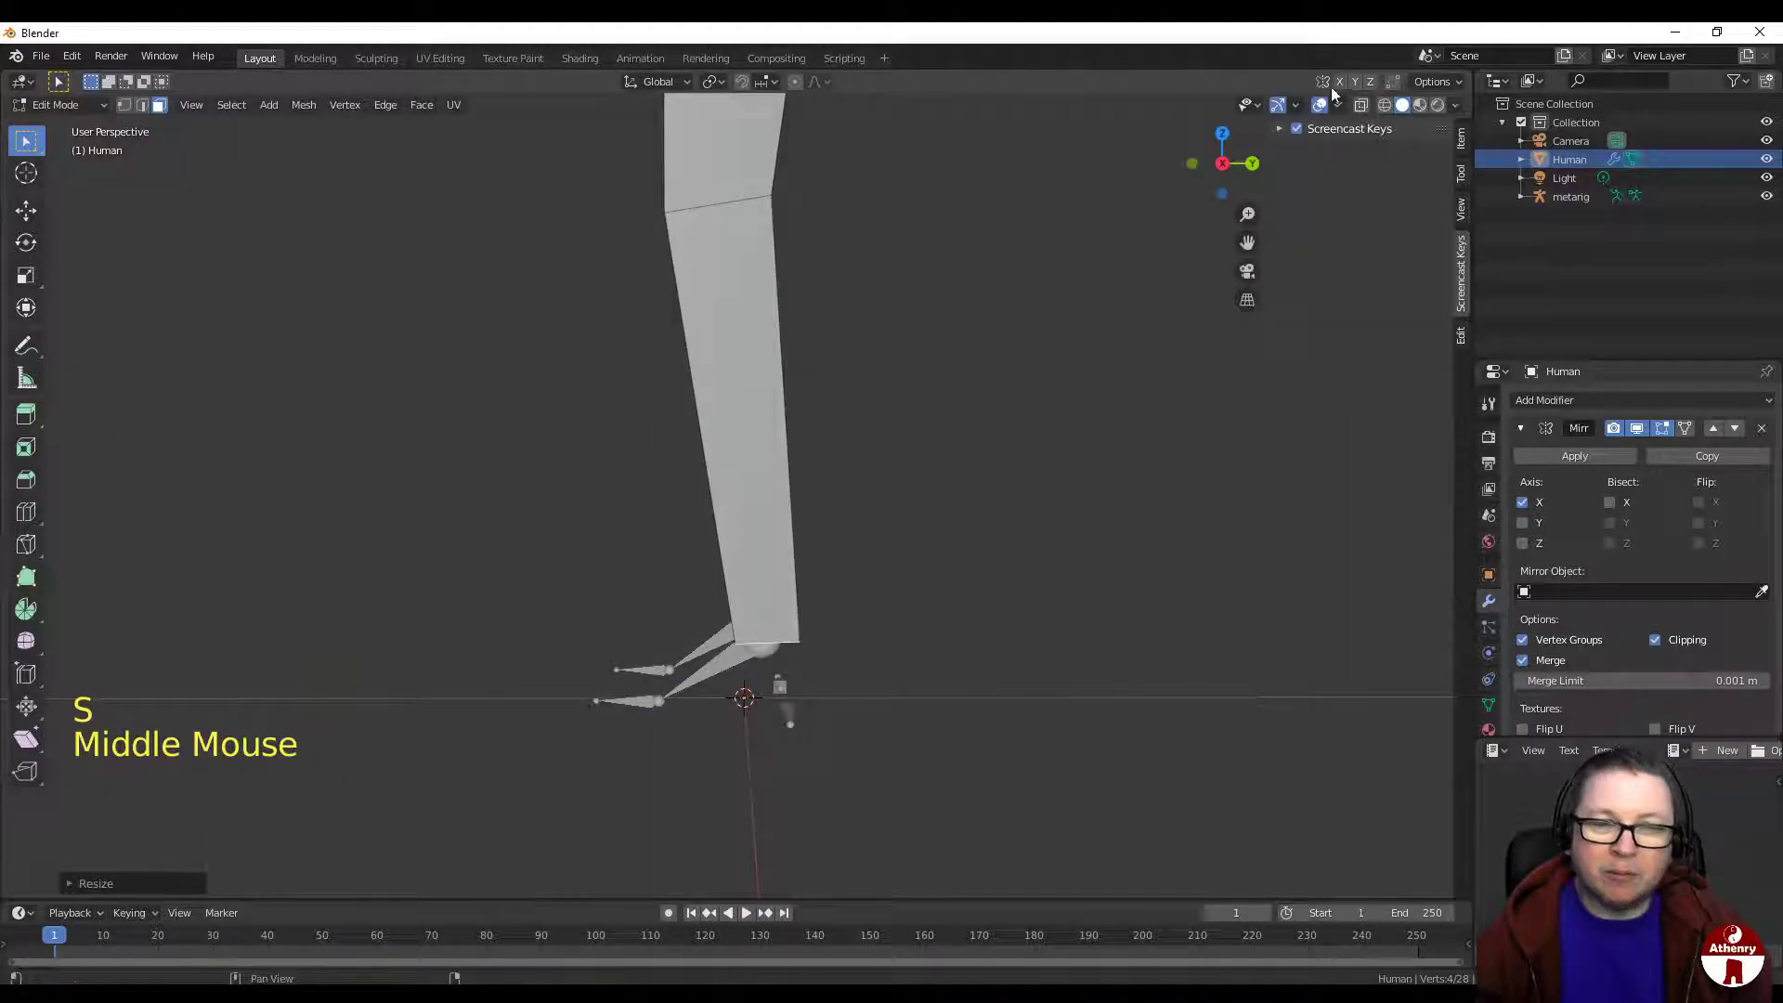
left_click(1193, 165)
scroll(1105, 388, "up", 1)
scroll(1105, 388, "down", 5)
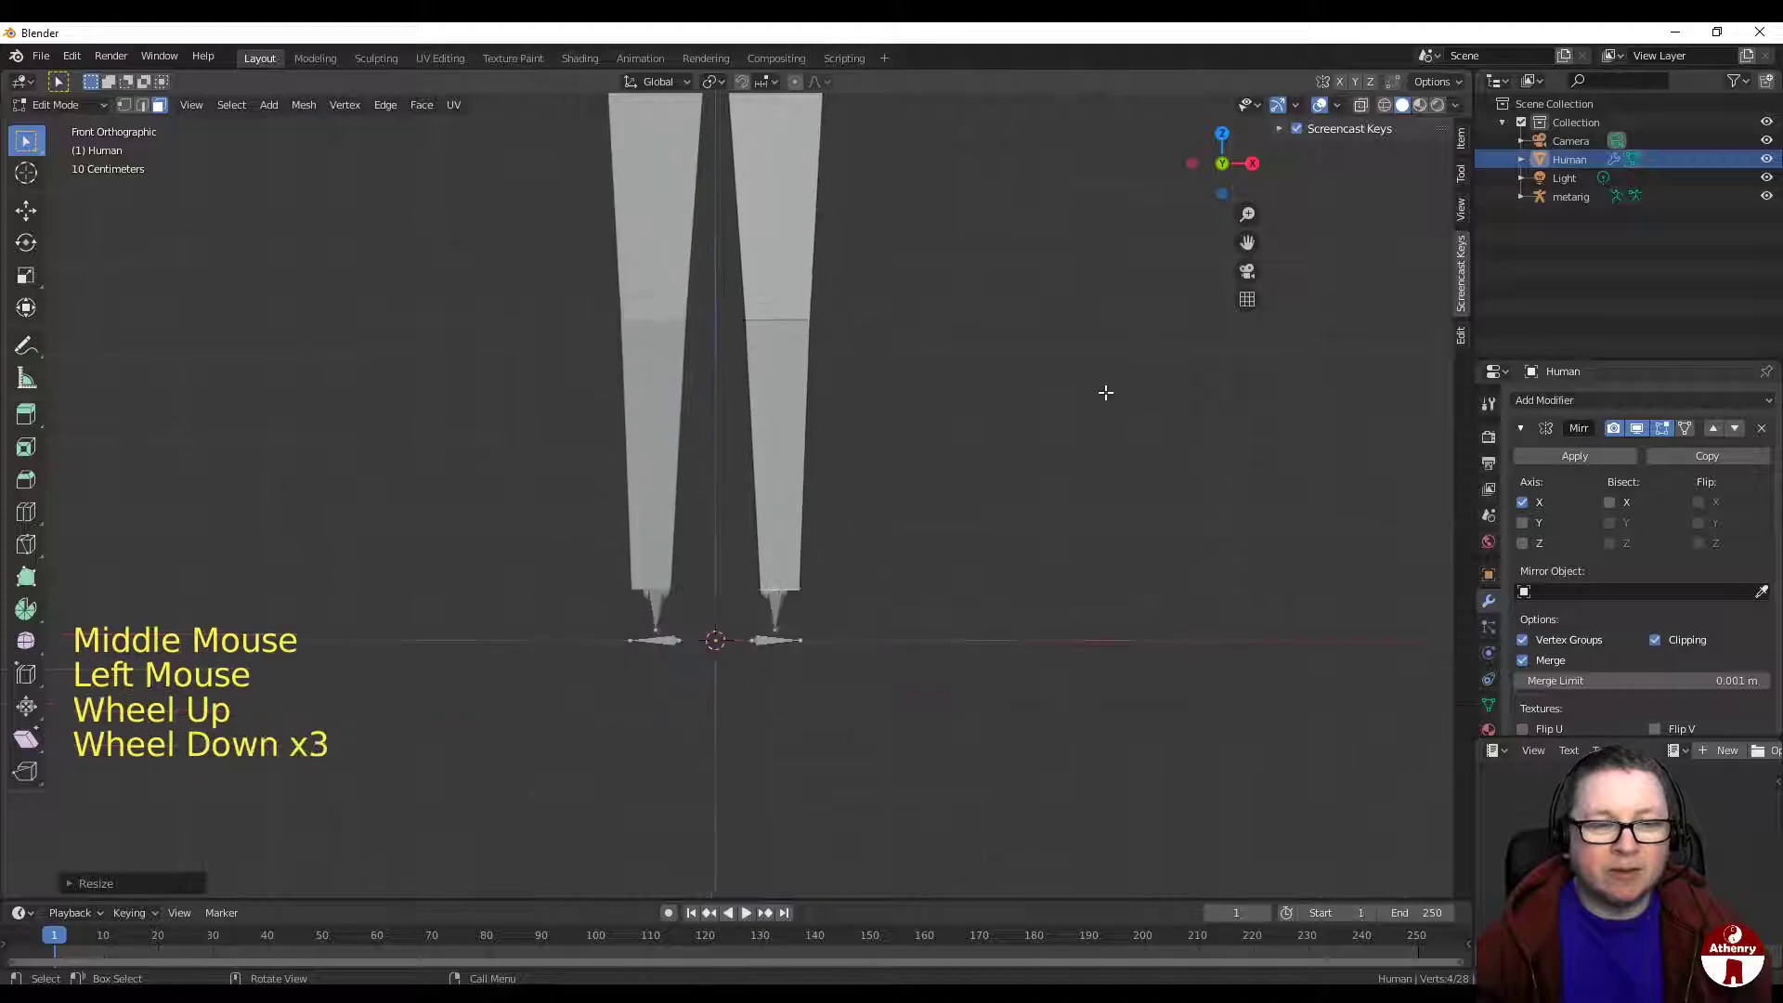
scroll(1033, 417, "up", 1)
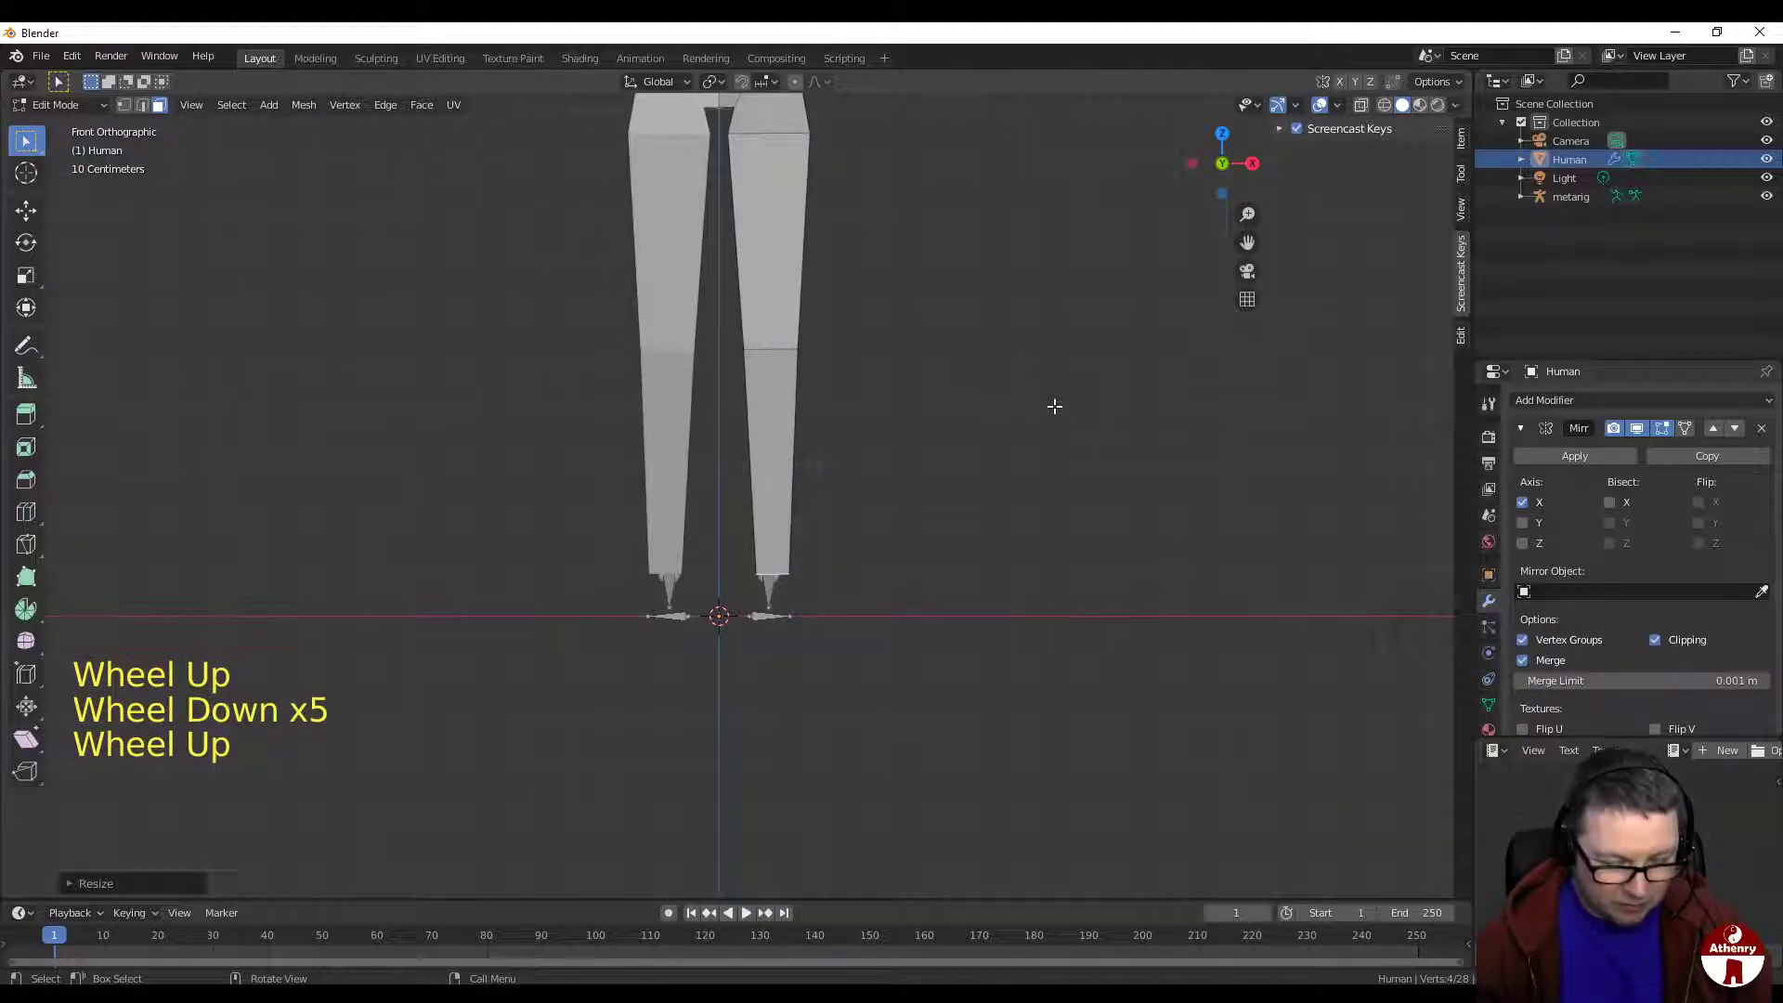
key("g")
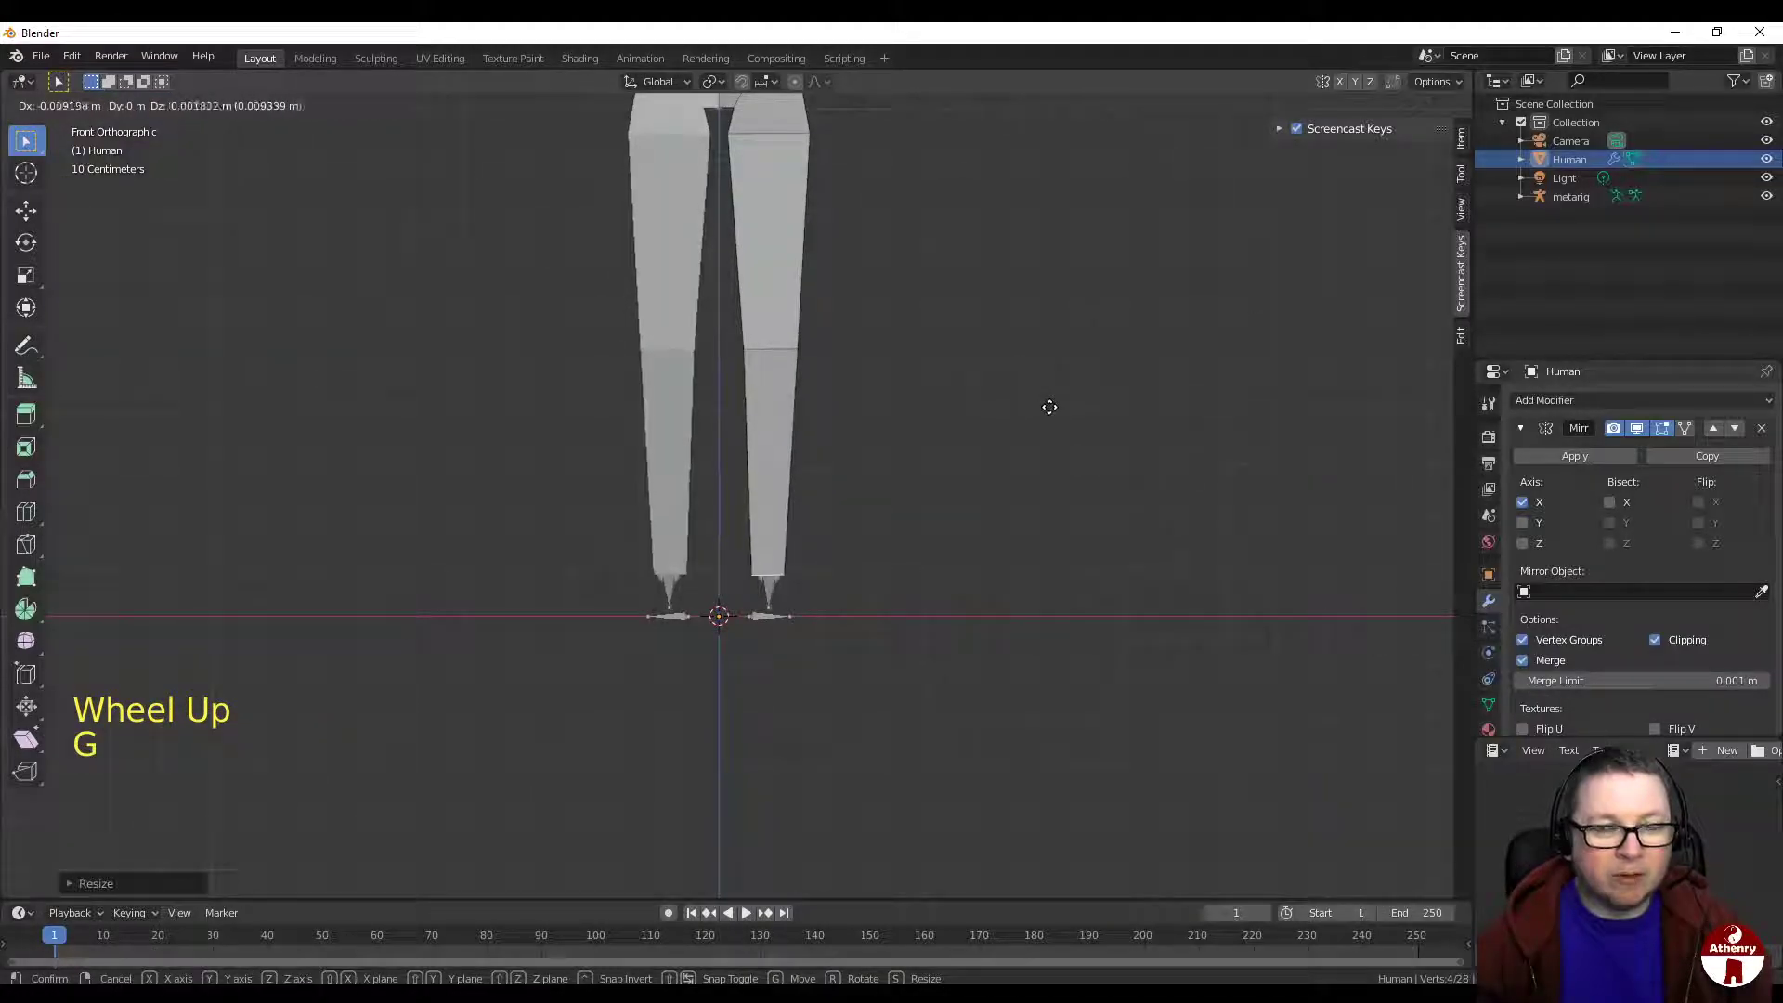
left_click(1047, 401)
Step: In right side view, extrude the ankle face about 0.08 m down to the ground line and rotate the new sole face level
scroll(1022, 454, "up", 1)
scroll(1003, 453, "up", 1)
middle_click_drag(982, 452, 971, 394, "shift")
scroll(992, 324, "up", 2)
scroll(943, 350, "down", 4)
scroll(1054, 353, "down", 4)
middle_click_drag(1055, 354, 1110, 203)
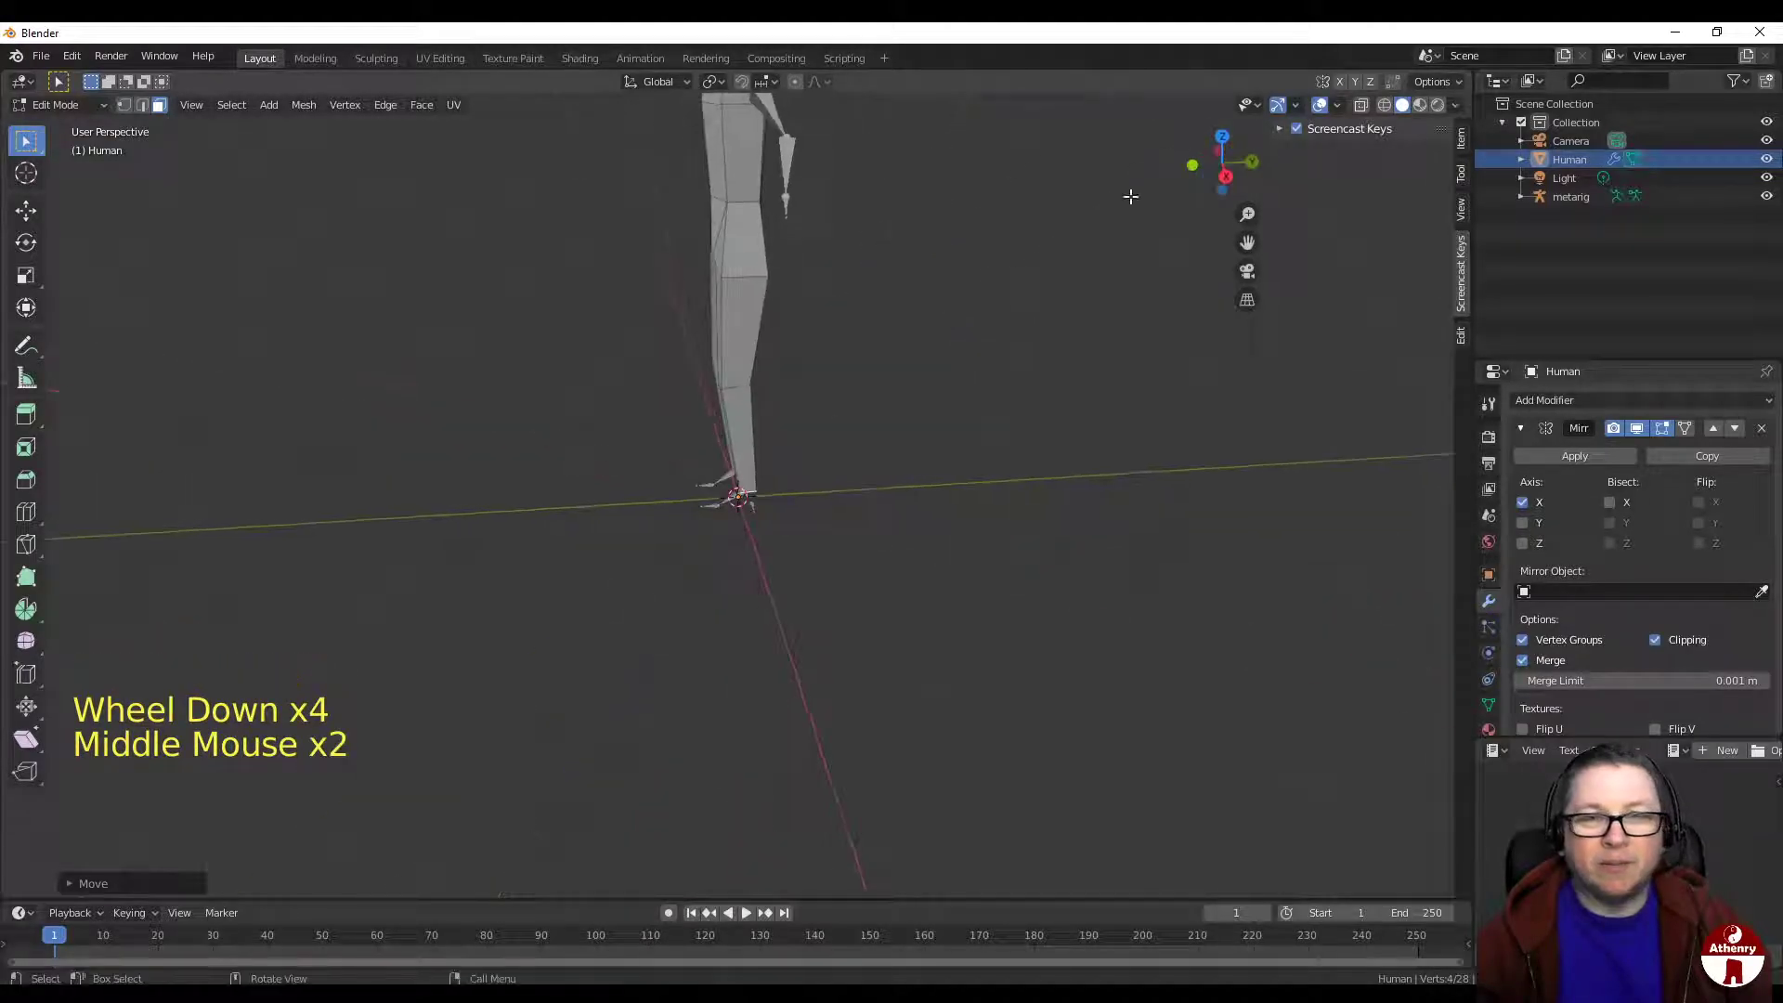
left_click(1219, 169)
scroll(825, 429, "up", 10)
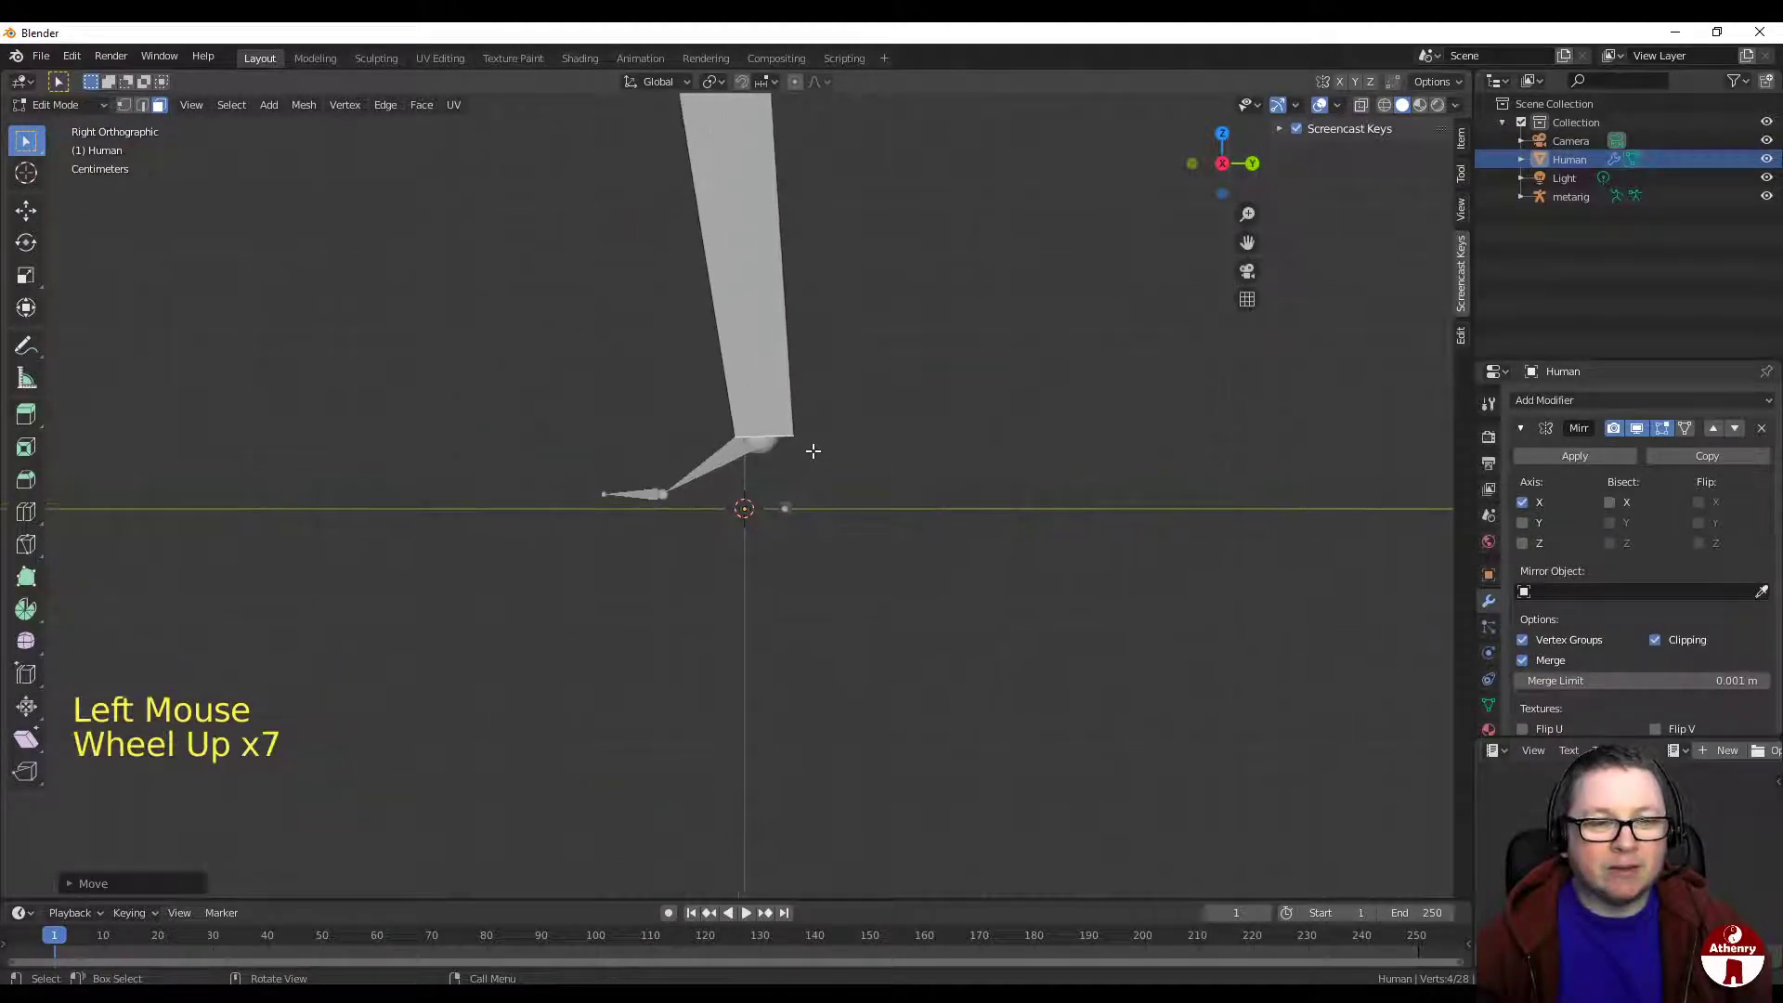
key("e")
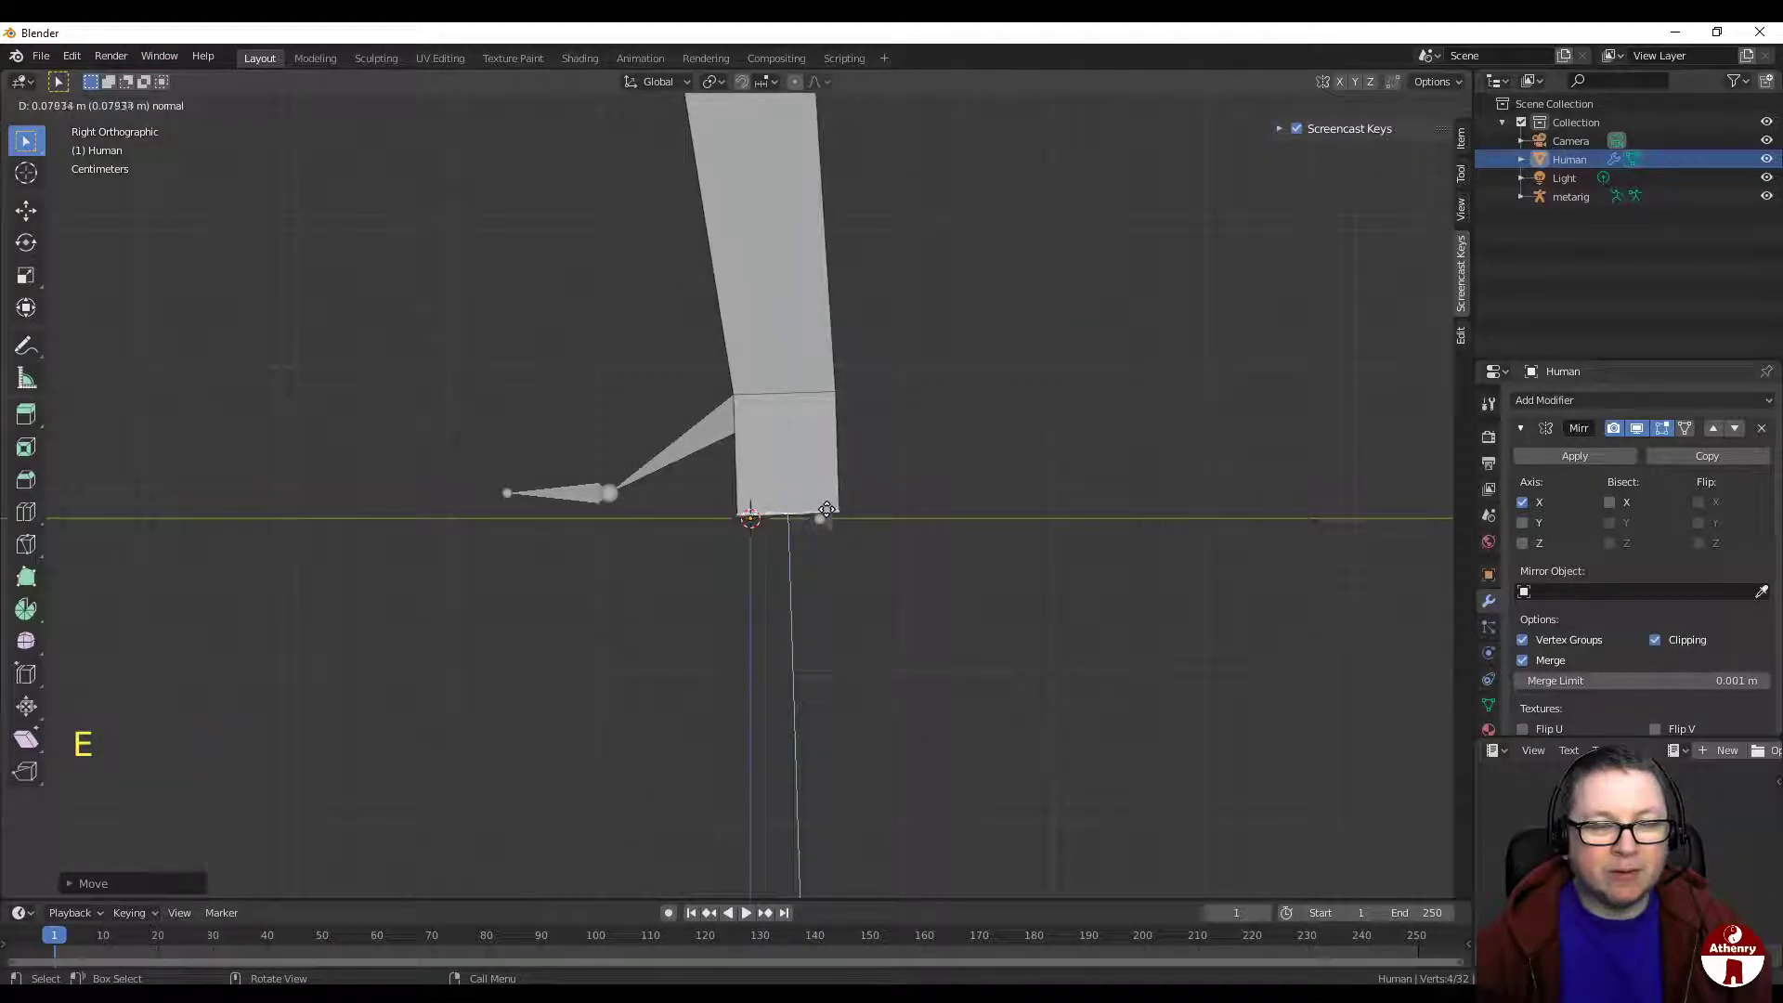
left_click(826, 510)
key("r")
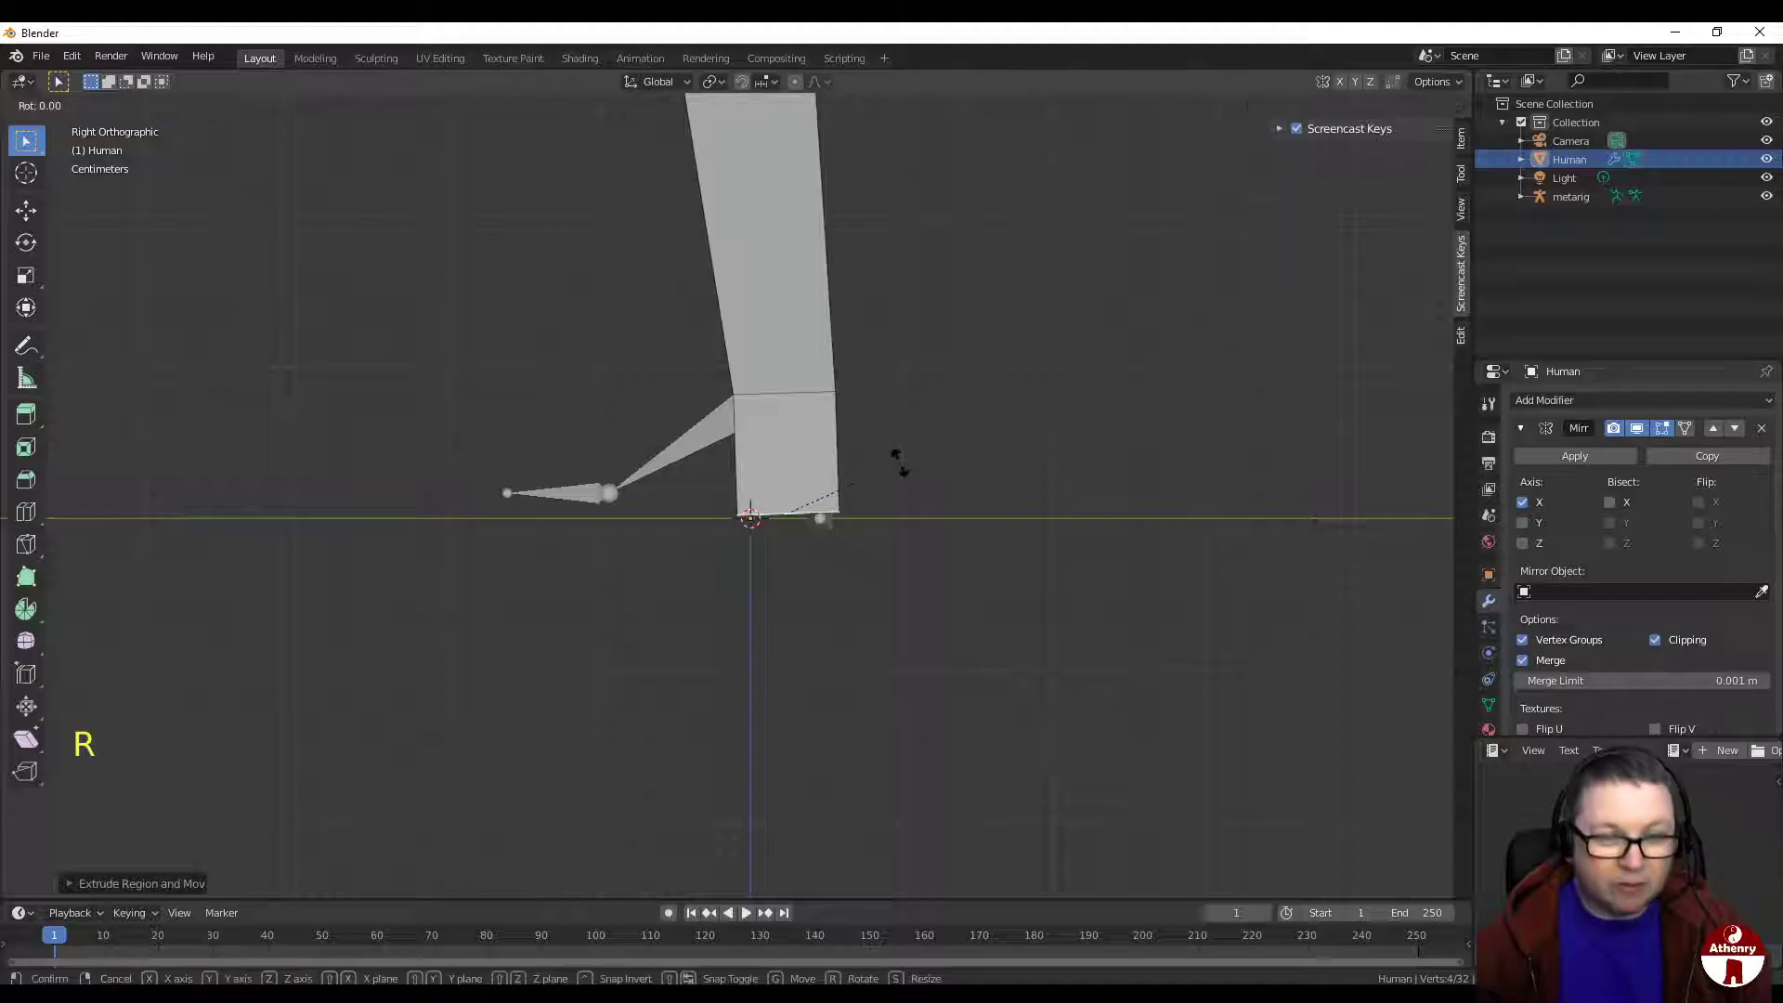
left_click(899, 467)
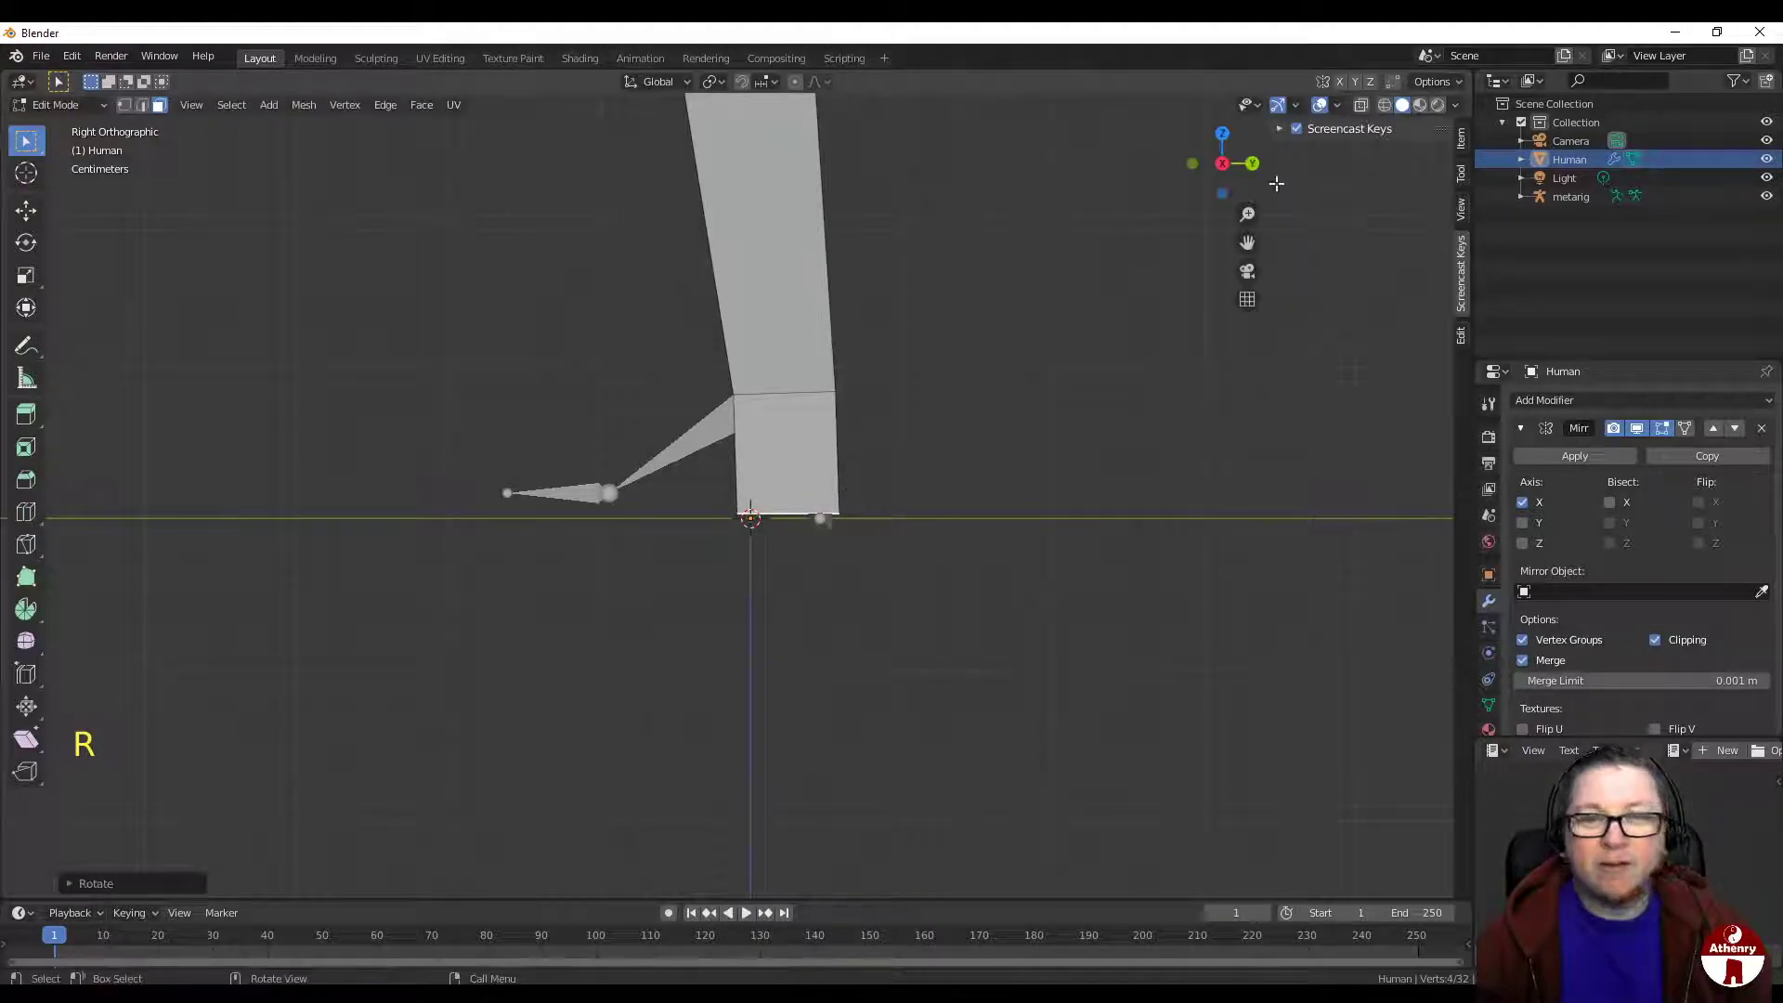
Step: In front view, rotate the sole face about 3 degrees to level it and move it slightly down towards the ground line
left_click(1193, 164)
scroll(1041, 461, "up", 1)
scroll(1041, 462, "up", 1)
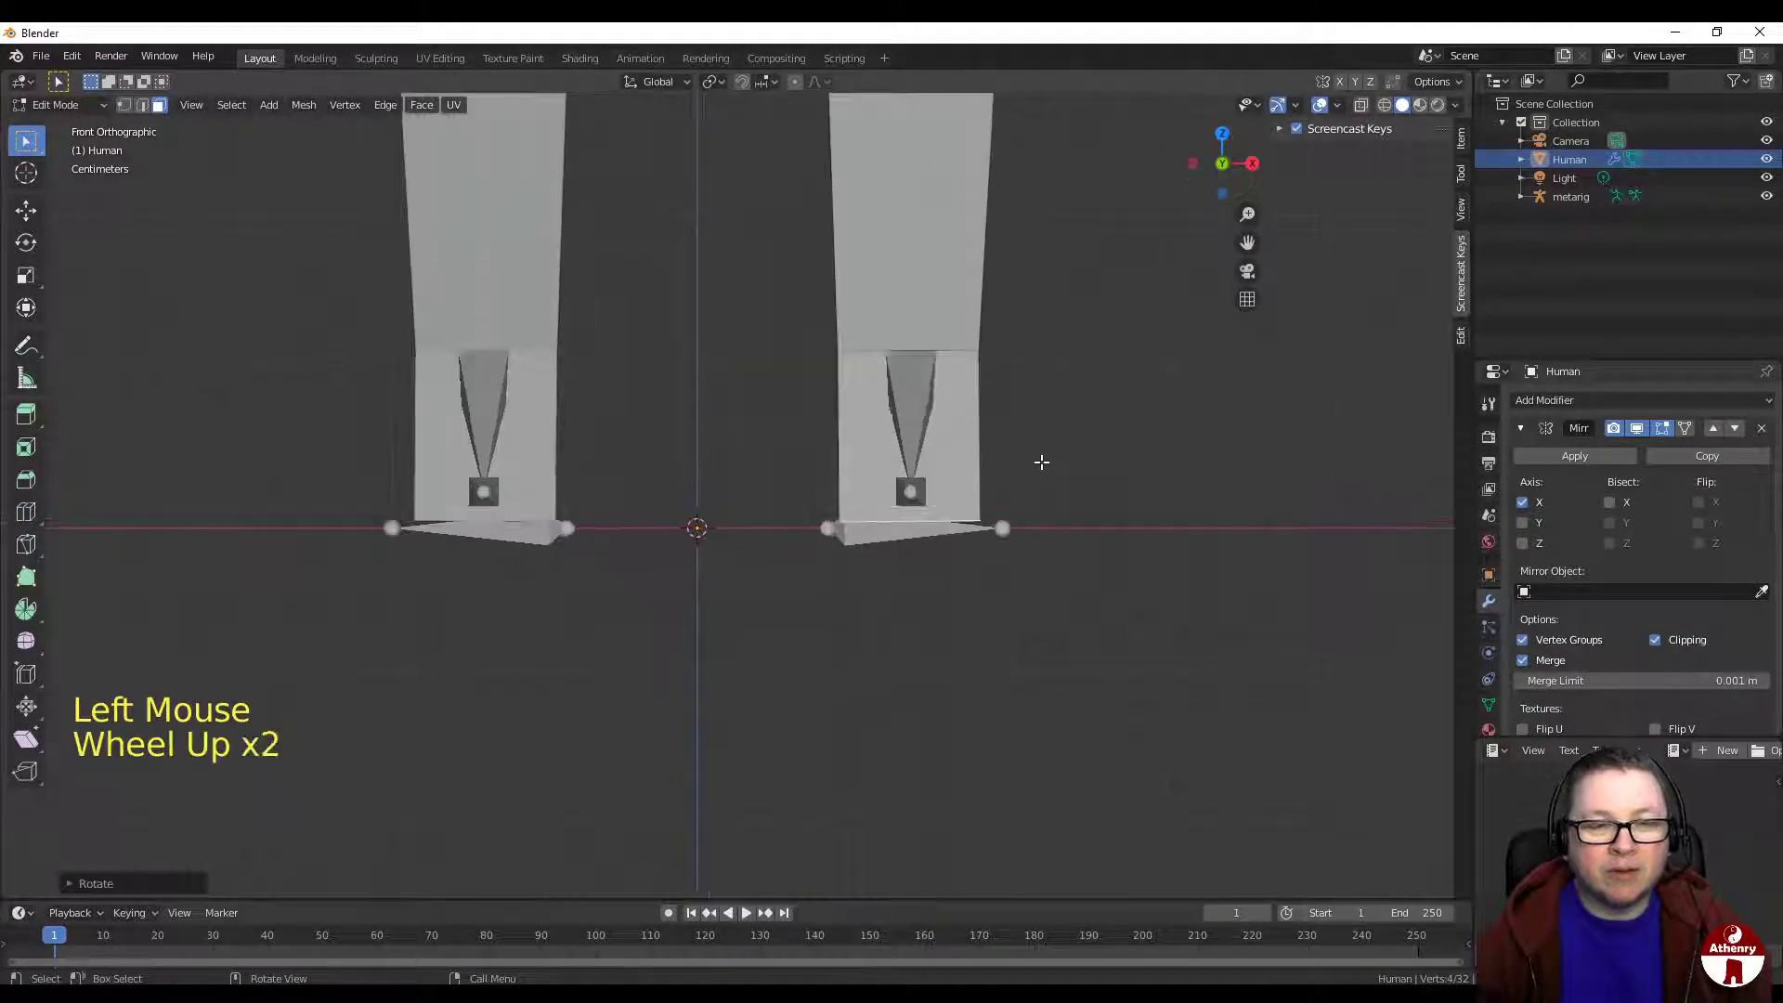
key("r")
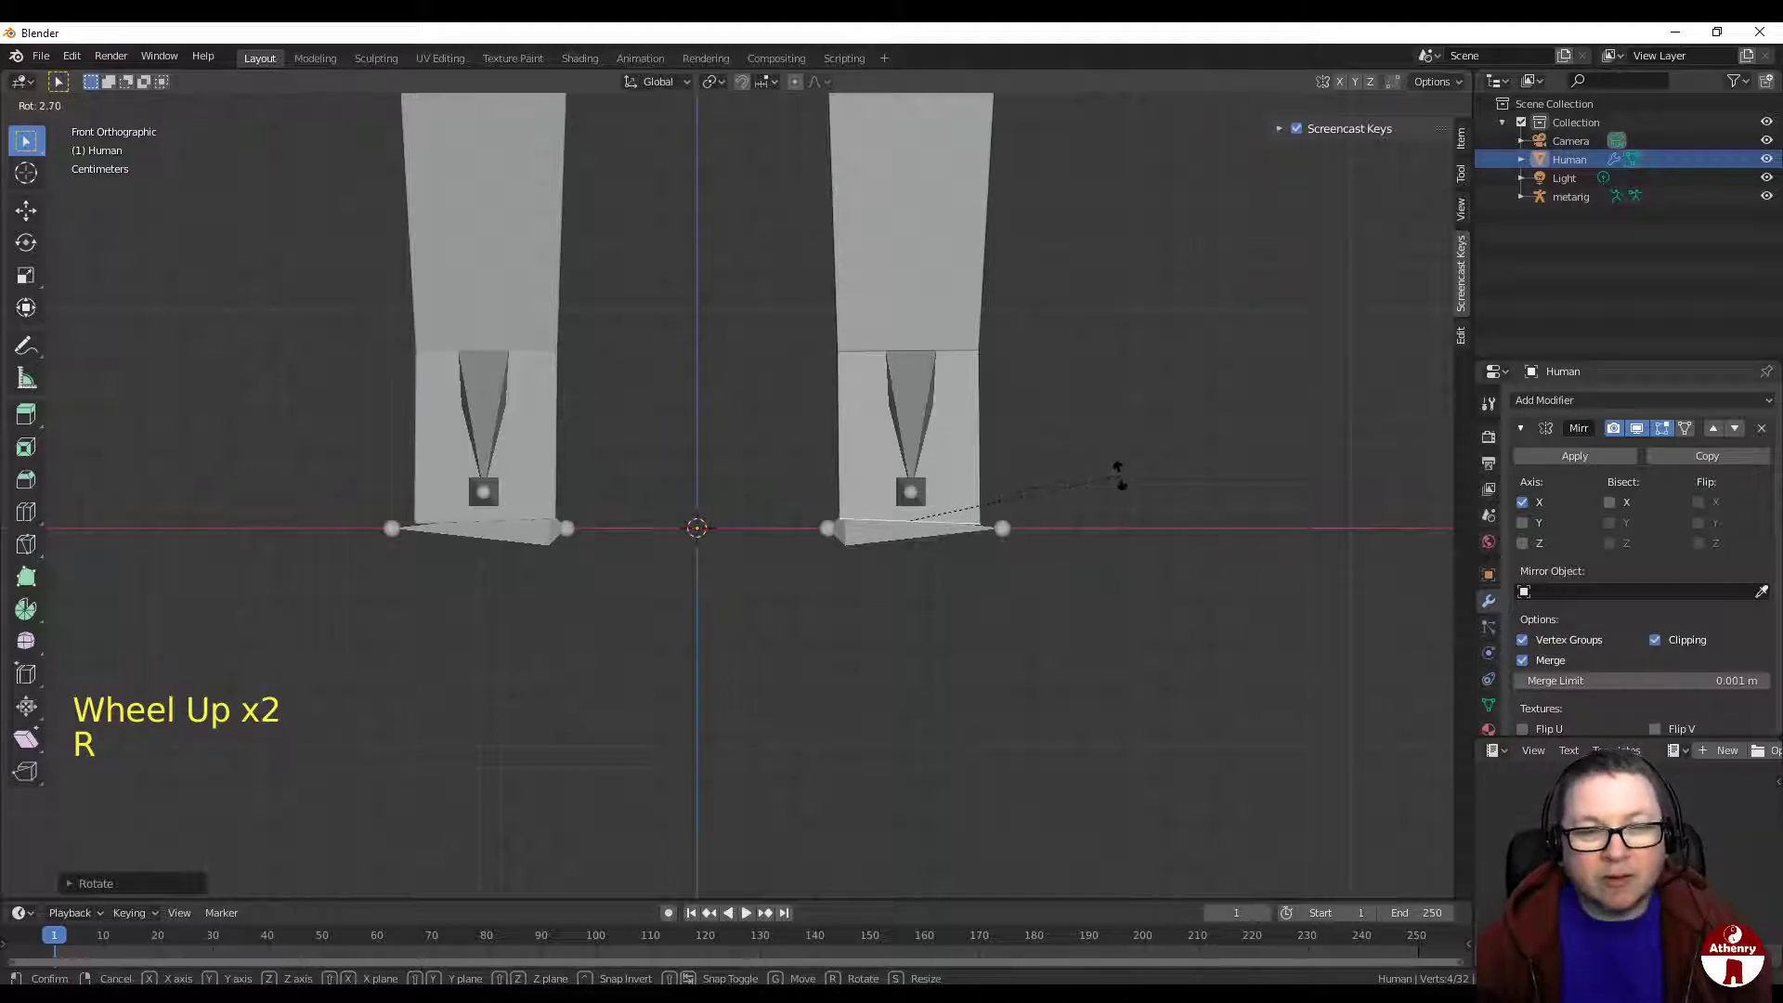
left_click(1119, 467)
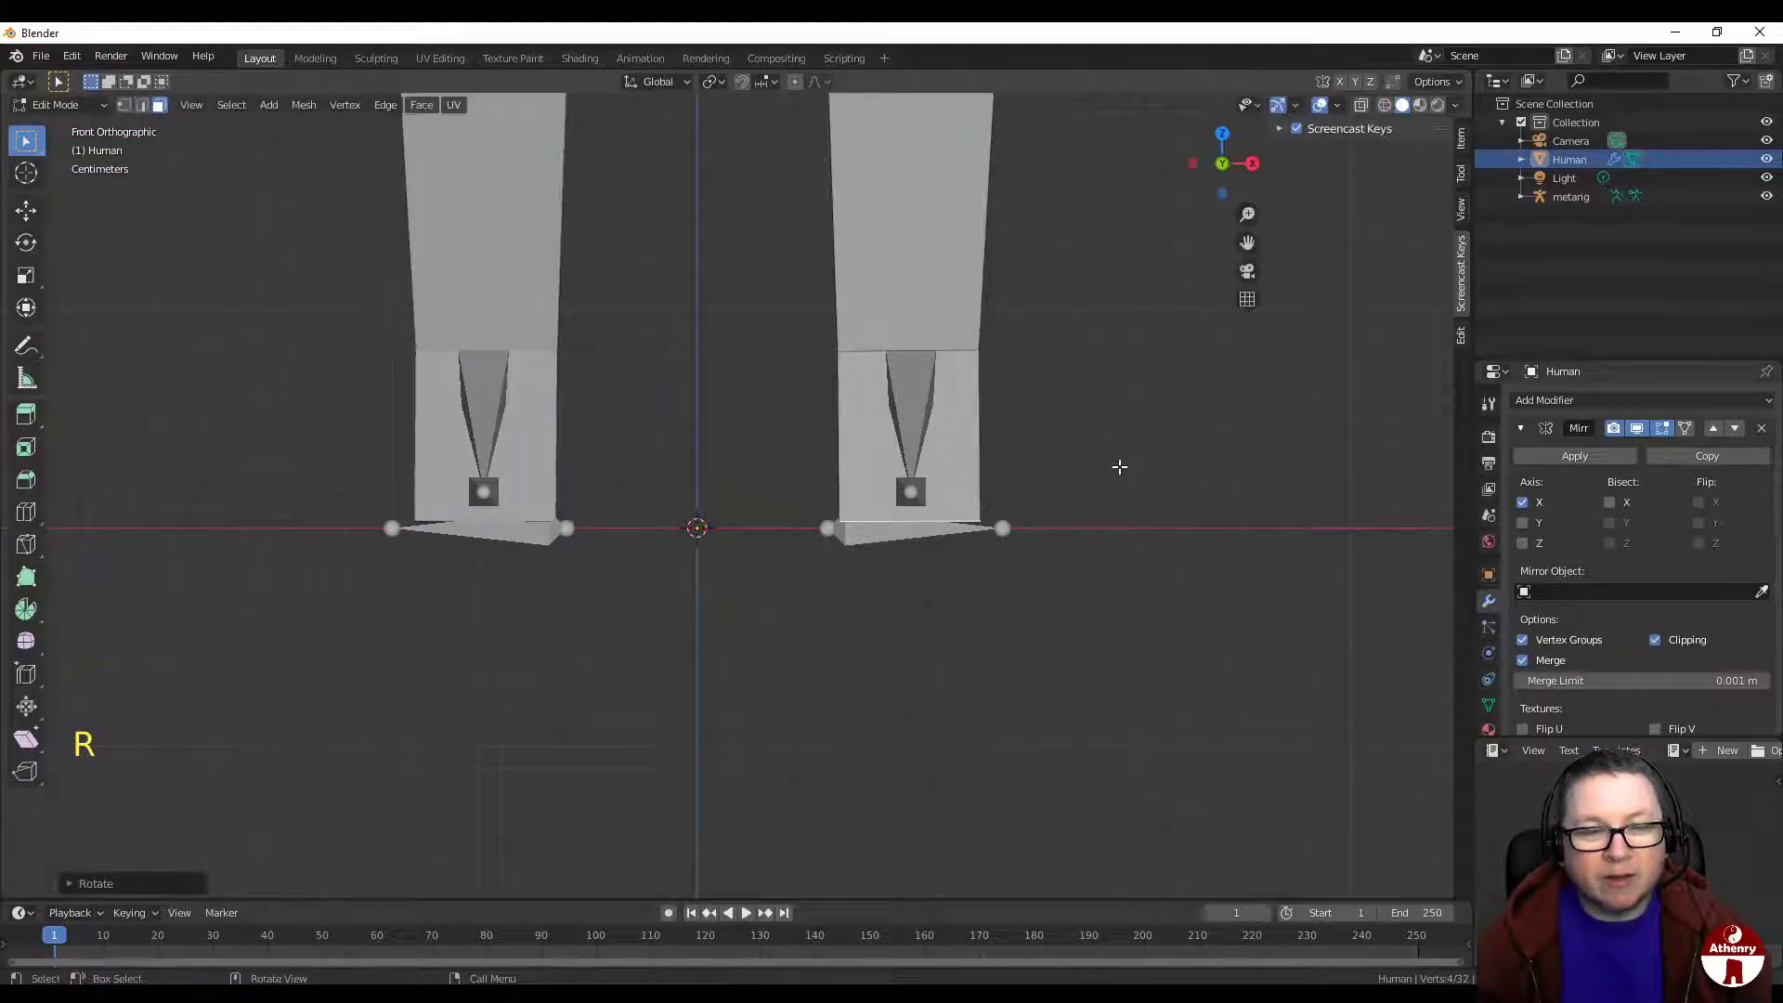
key("g")
left_click(1118, 471)
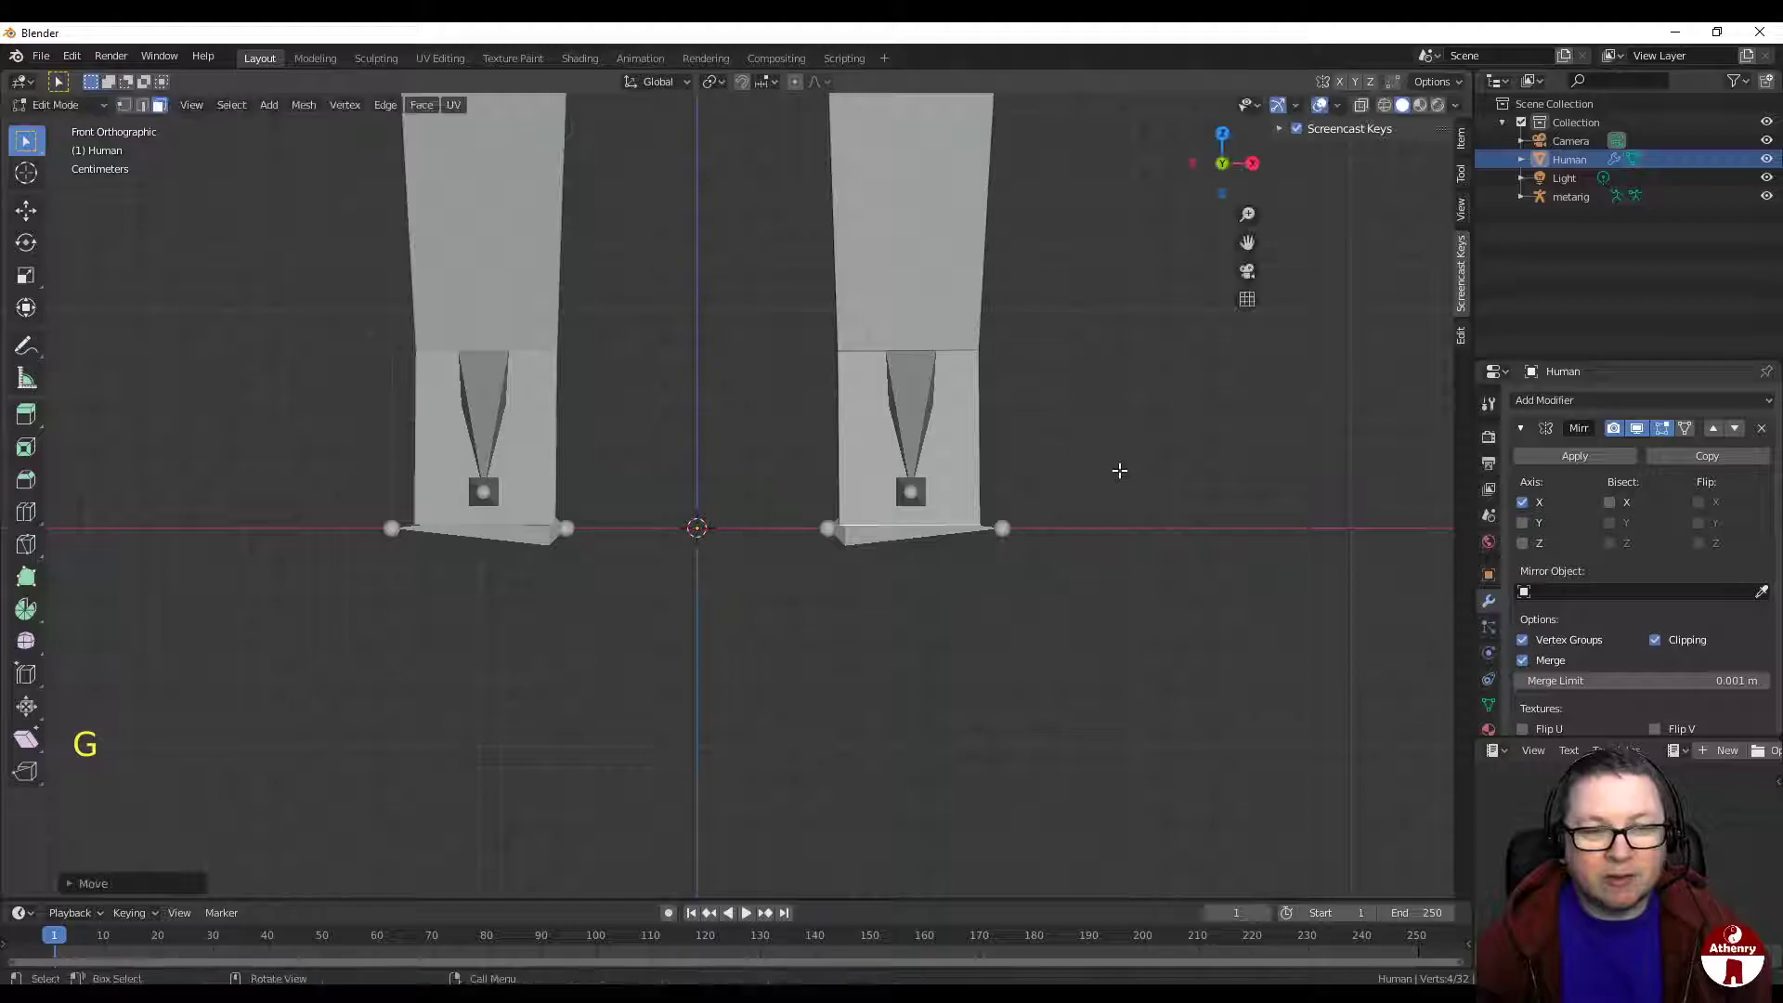
Step: Select the front face of the ankle block and, in right side view, extrude it about 0.15 m forward to form the foot
scroll(1174, 426, "down", 2)
middle_click_drag(1186, 426, 1055, 437)
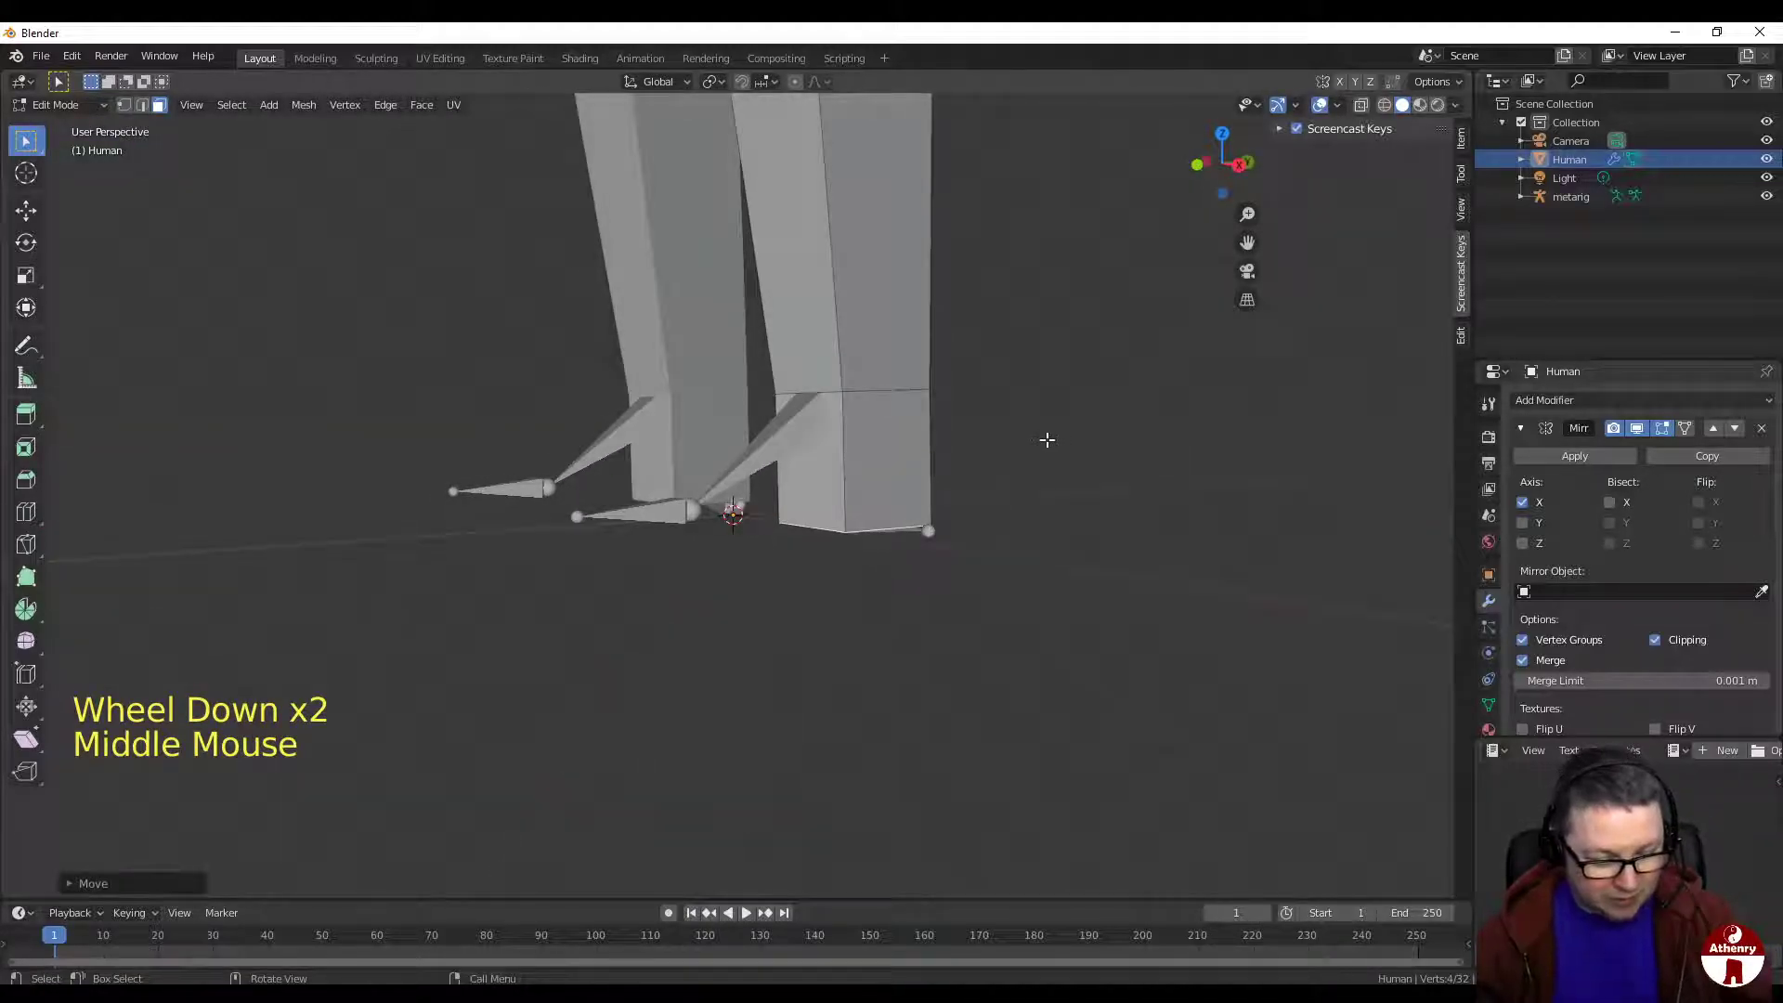
left_click(829, 451)
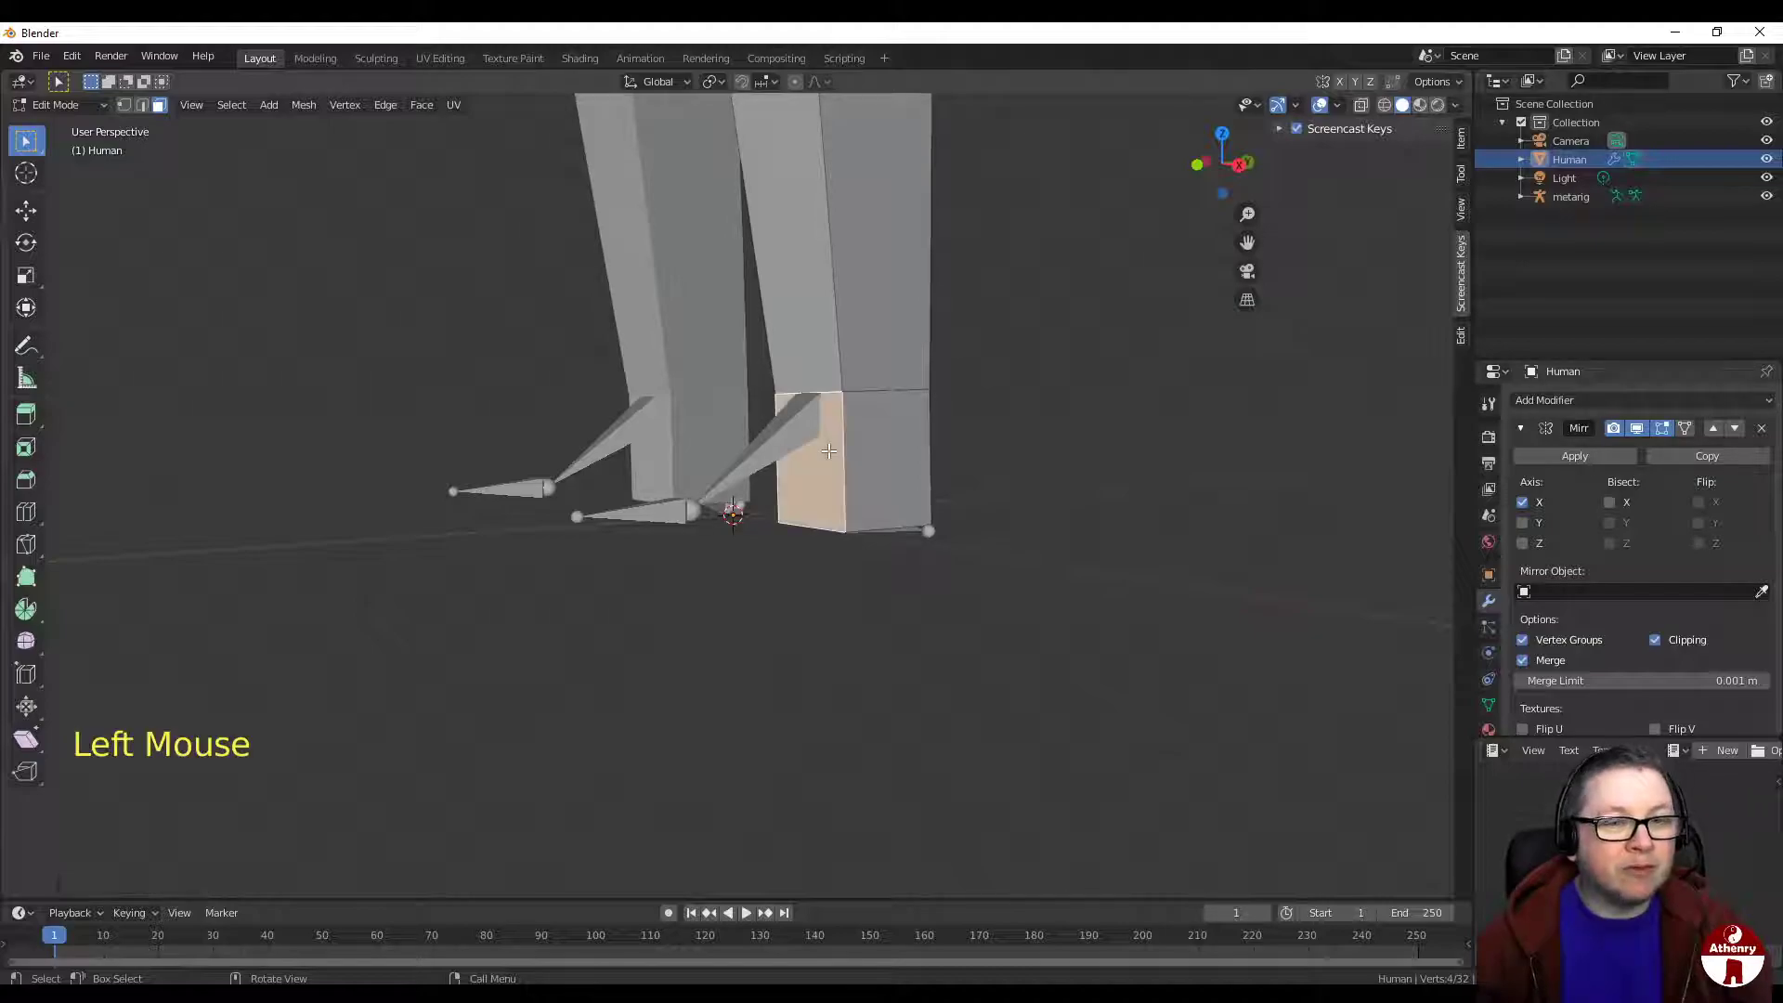
left_click(1237, 165)
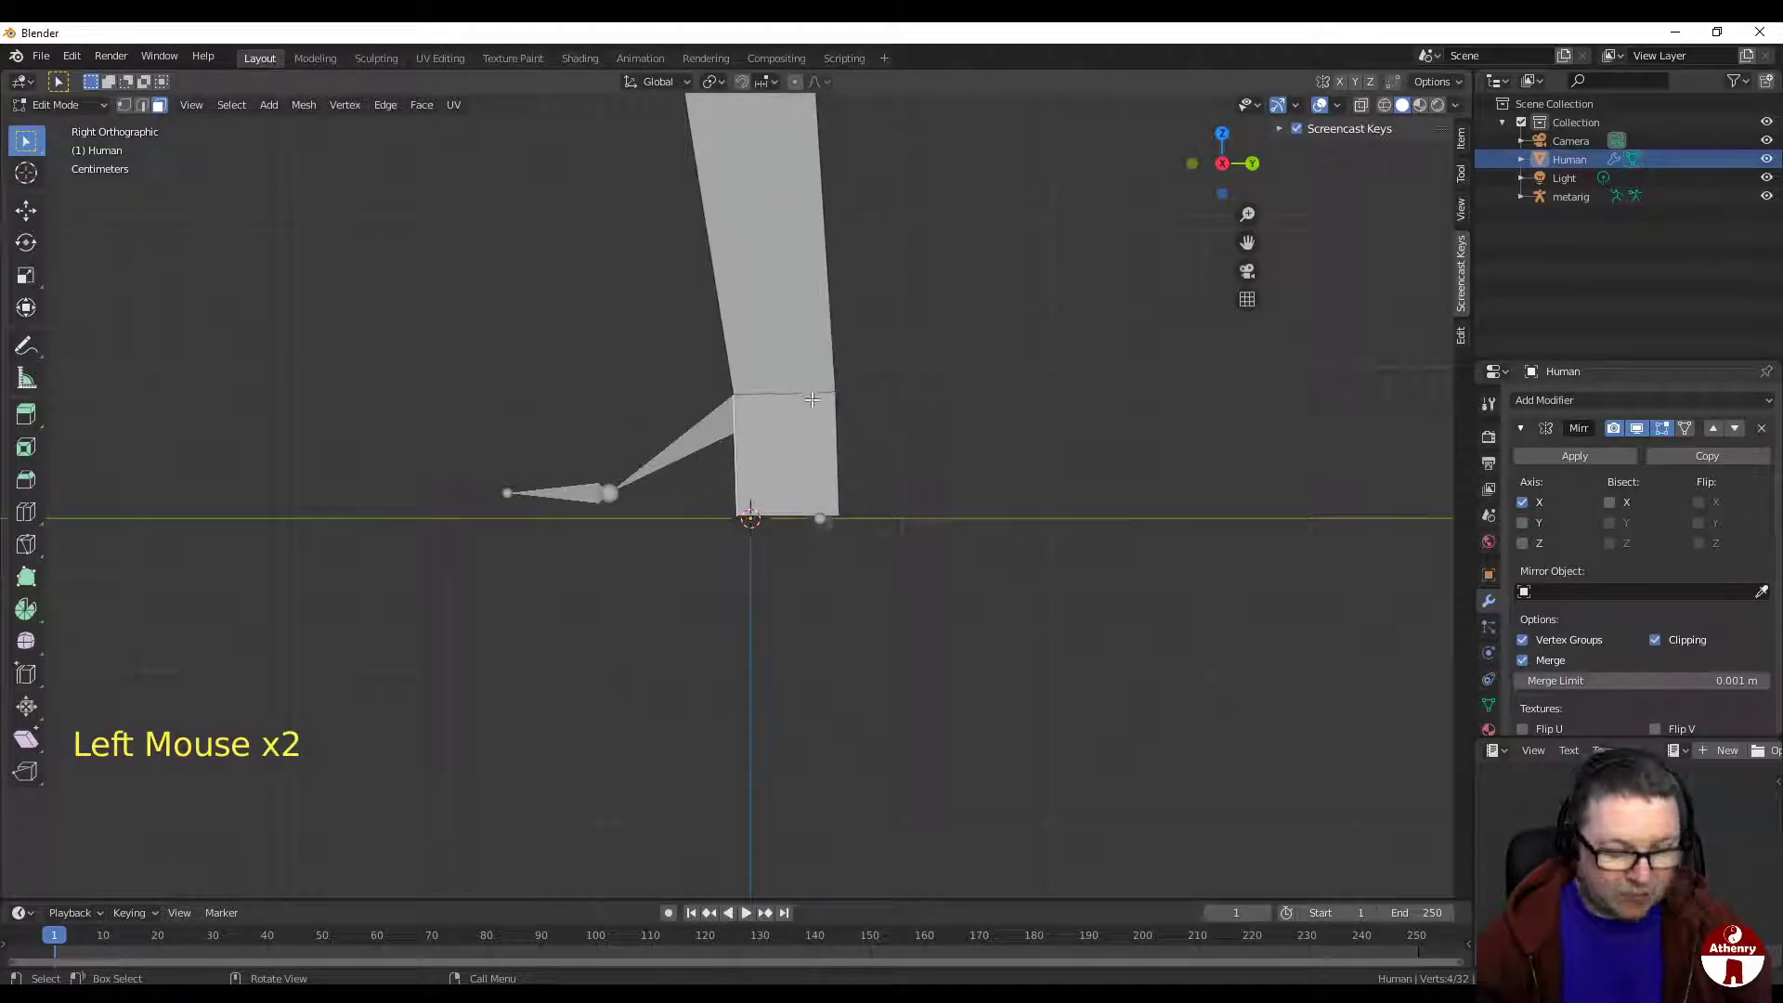
key("e")
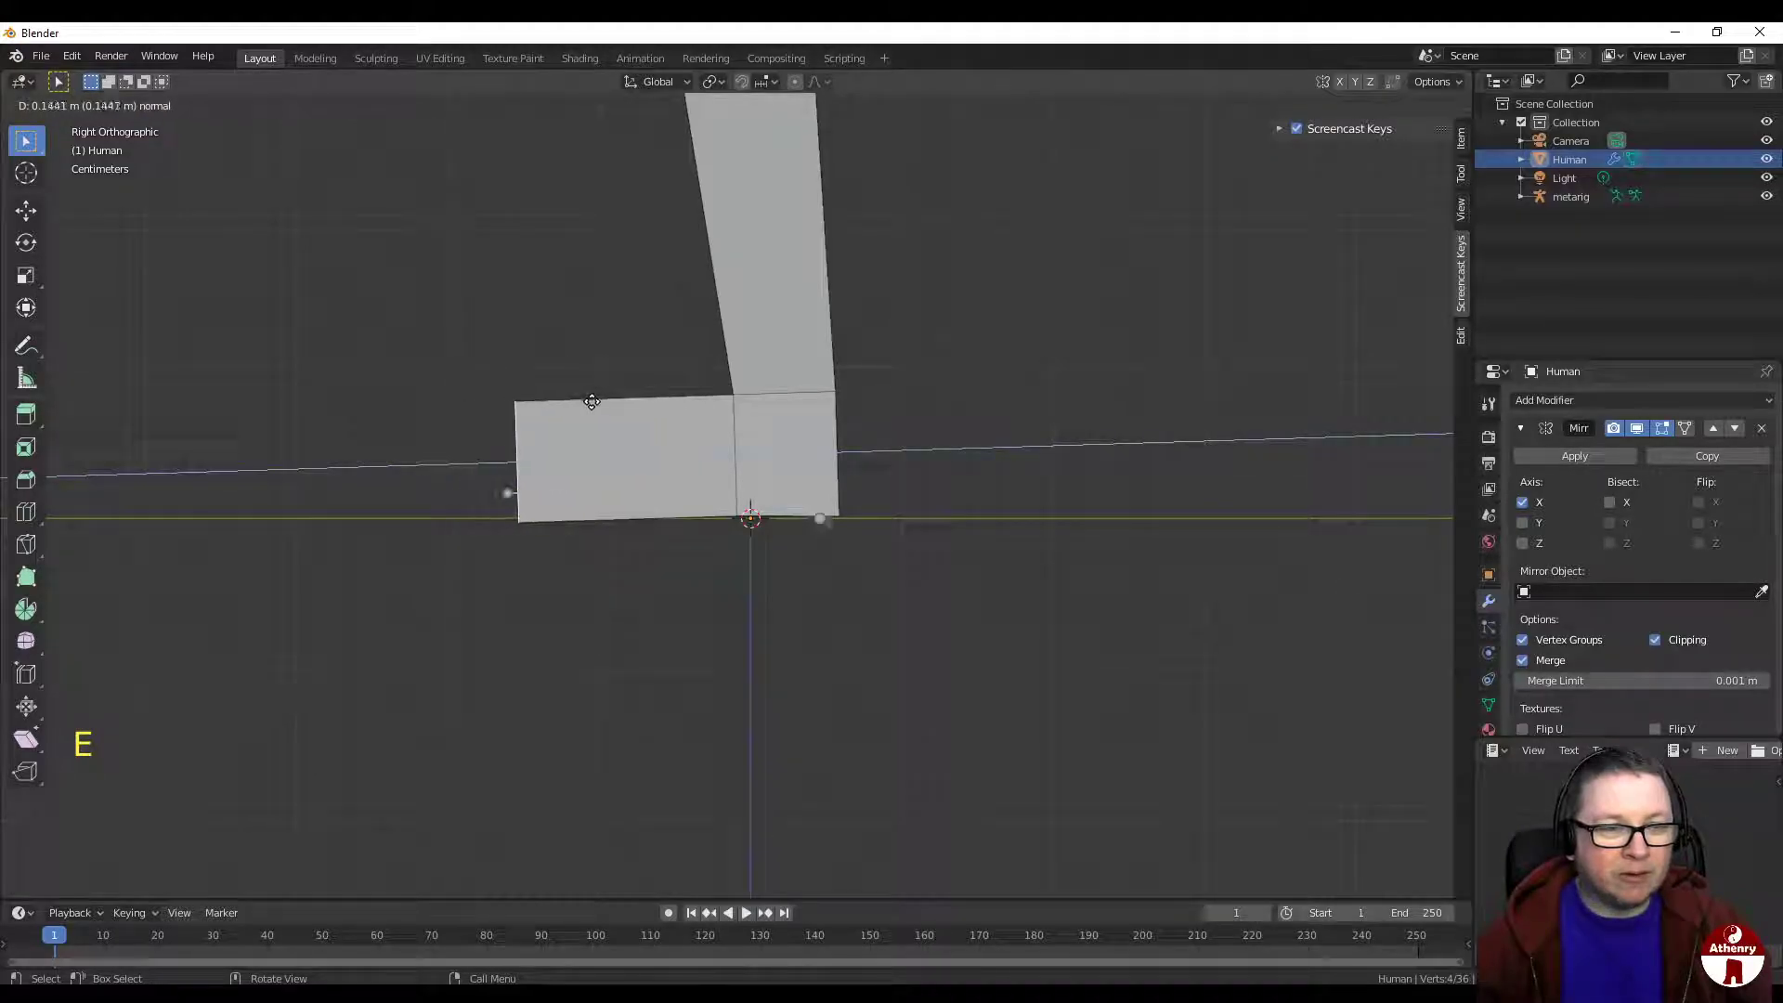
left_click(579, 402)
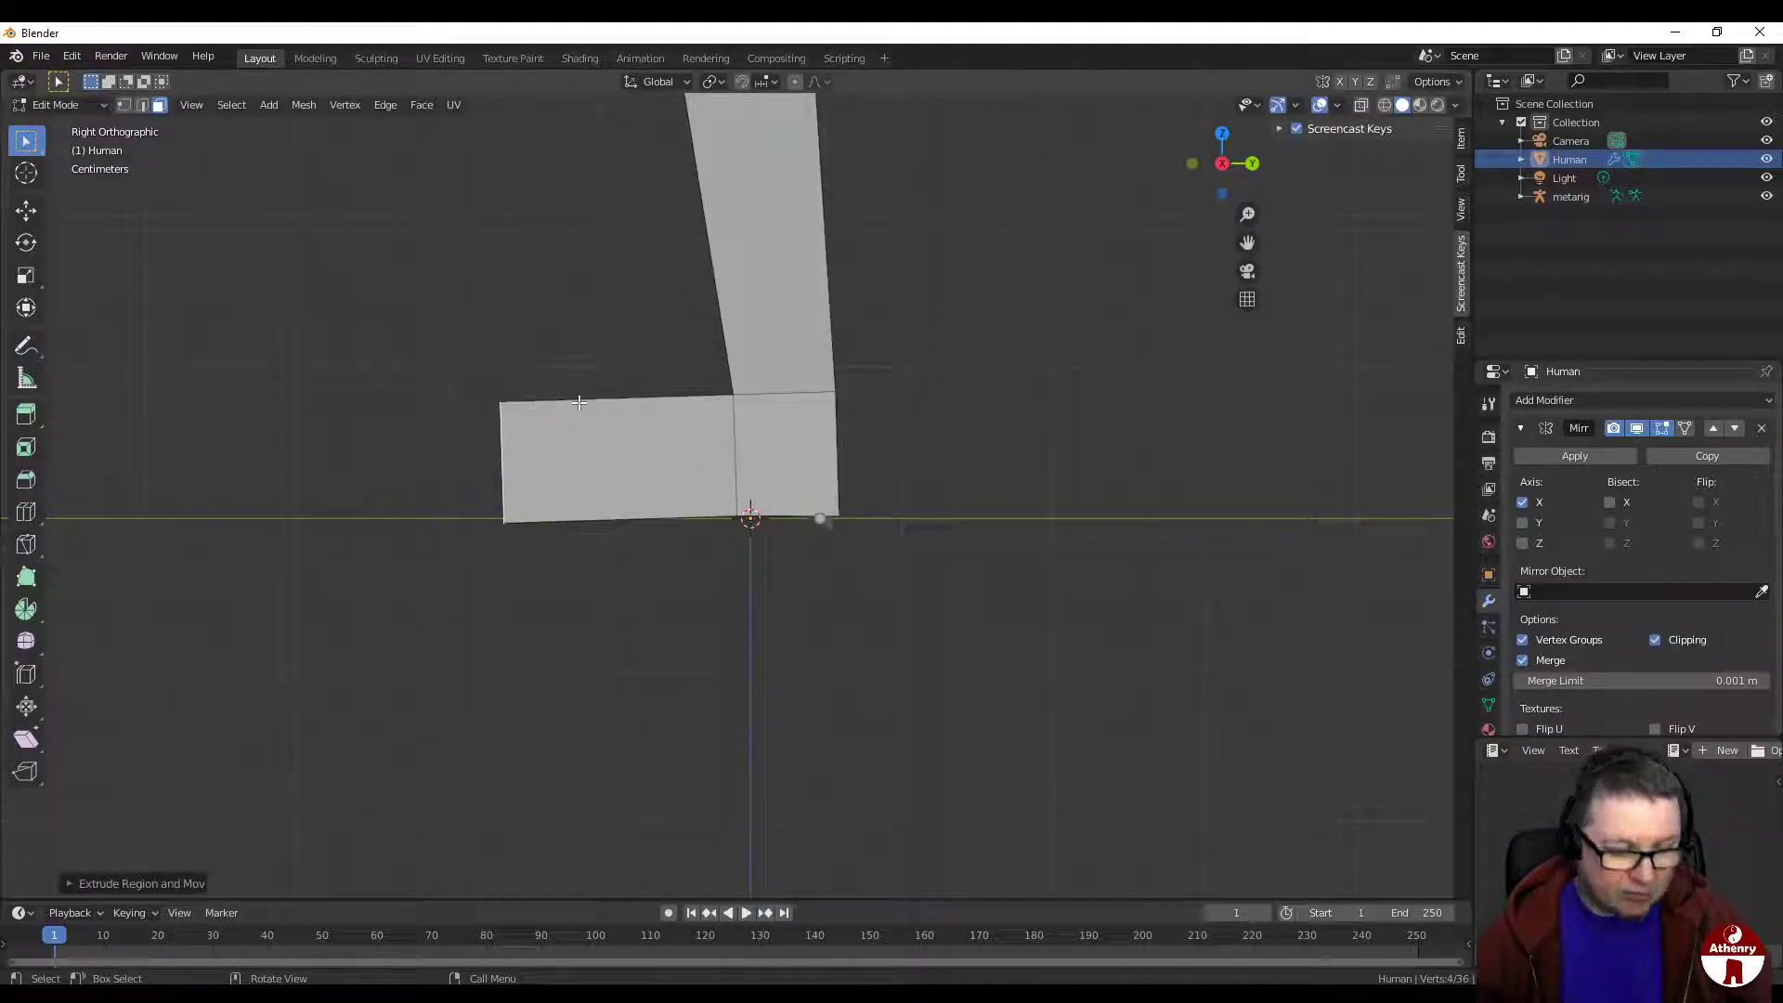
Step: Scale the toe face to about 0.47 and move it down until its lower edge sits on the ground line
key("s")
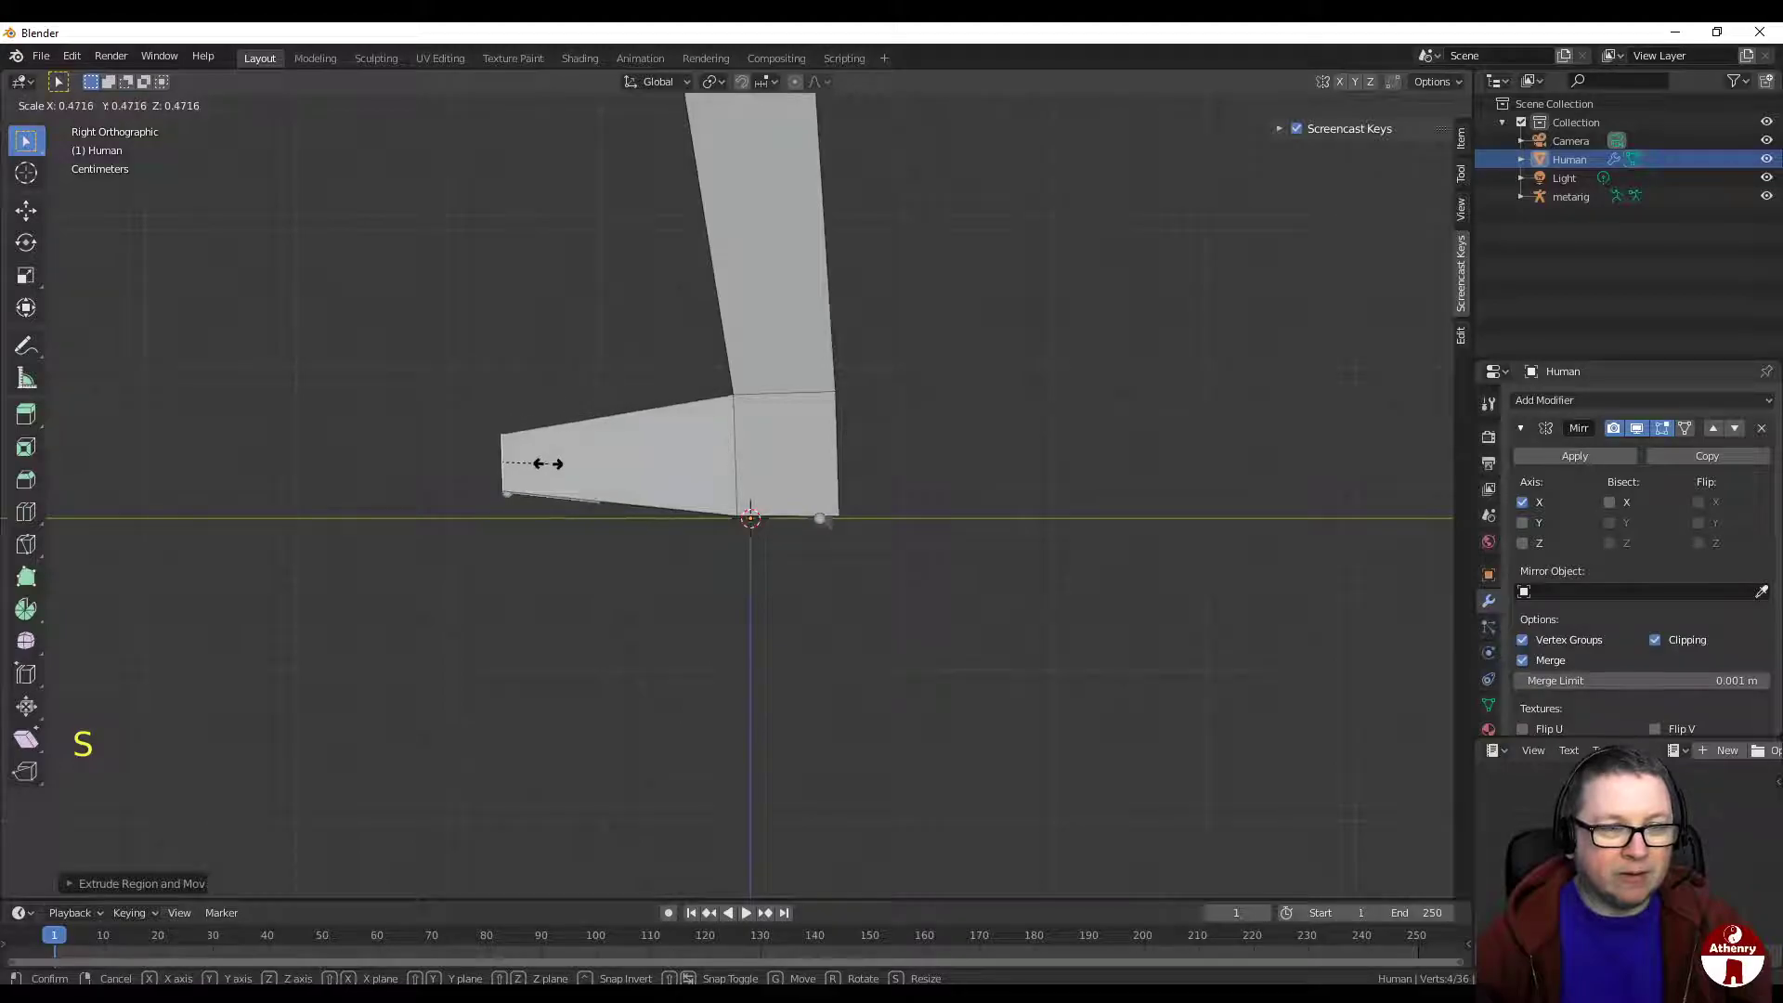
left_click(548, 462)
key("g")
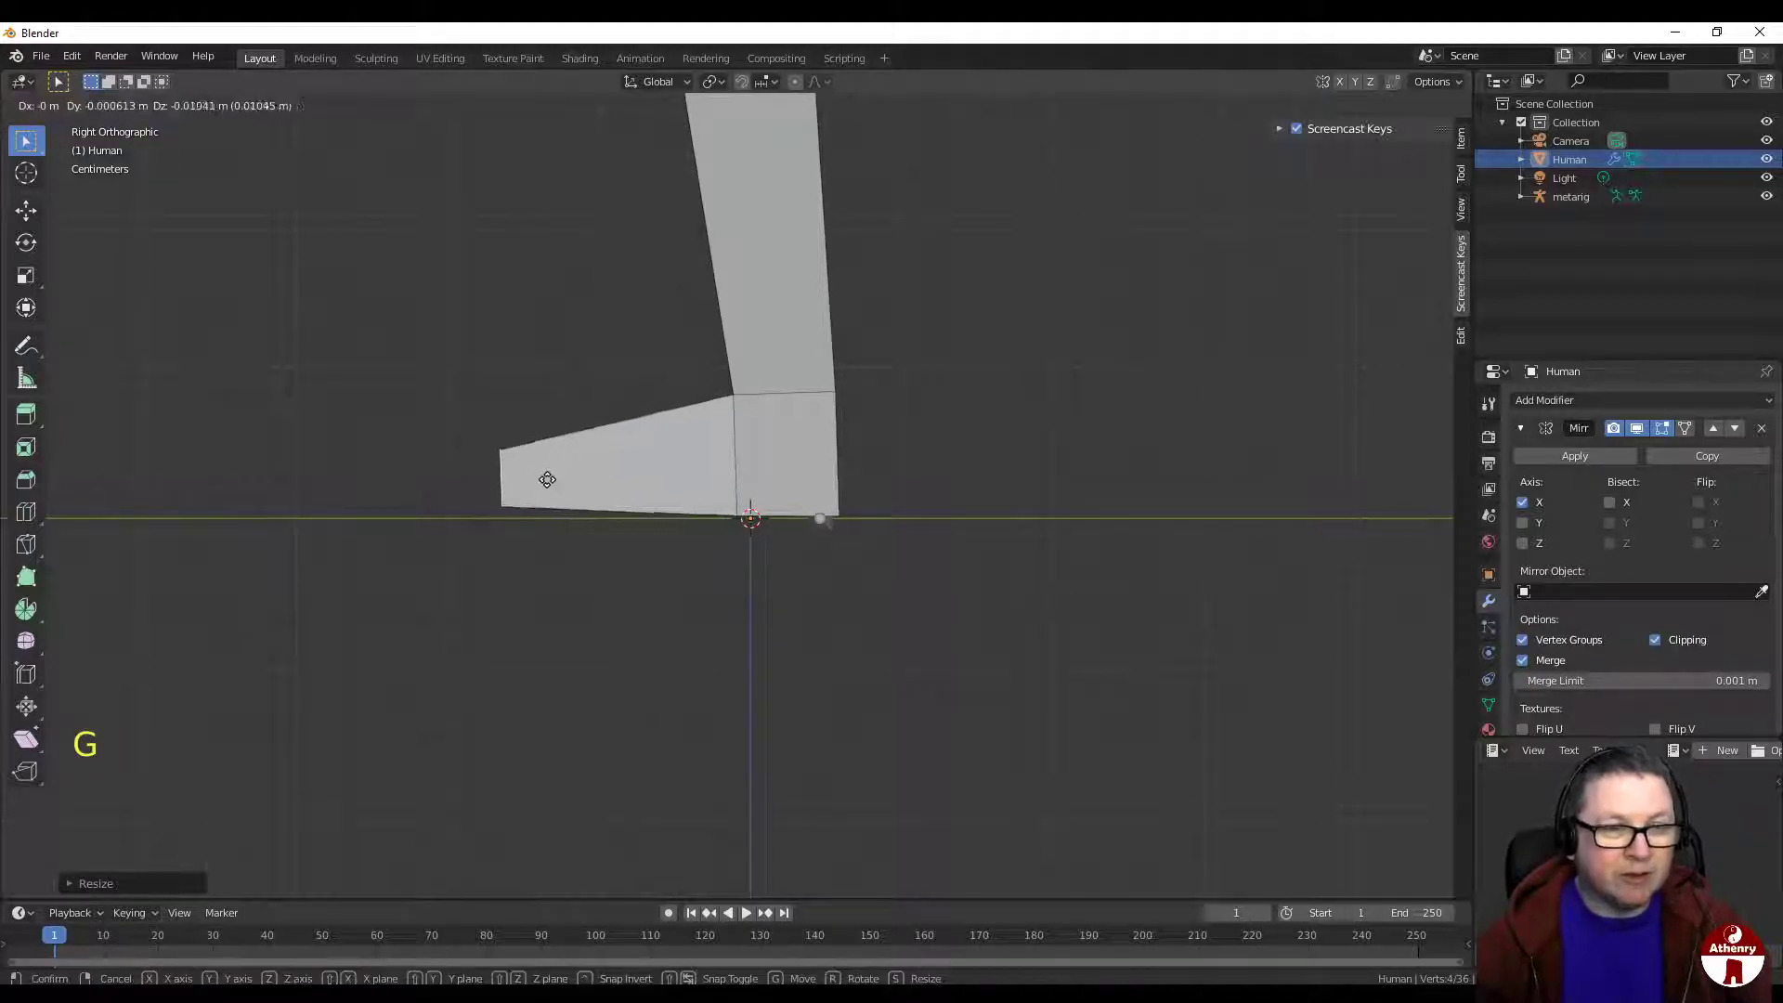
left_click(546, 490)
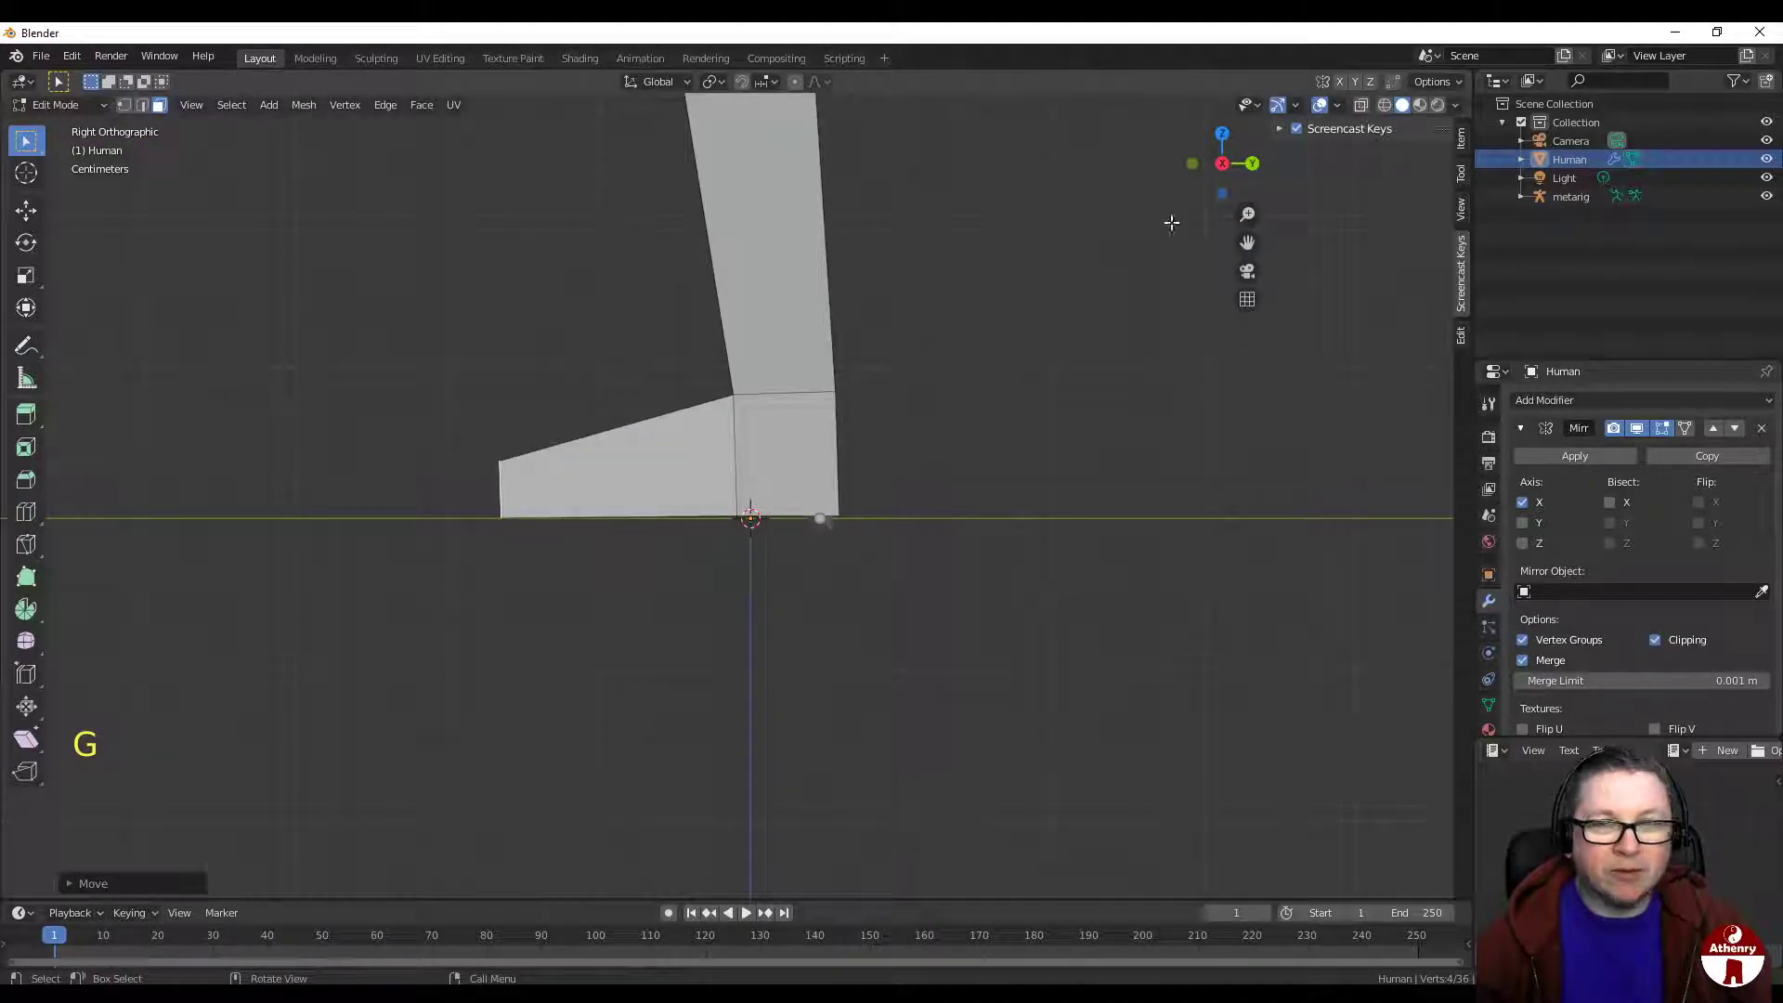
Step: In front view, widen the toe face along X until it matches the ankle's width
left_click(1192, 163)
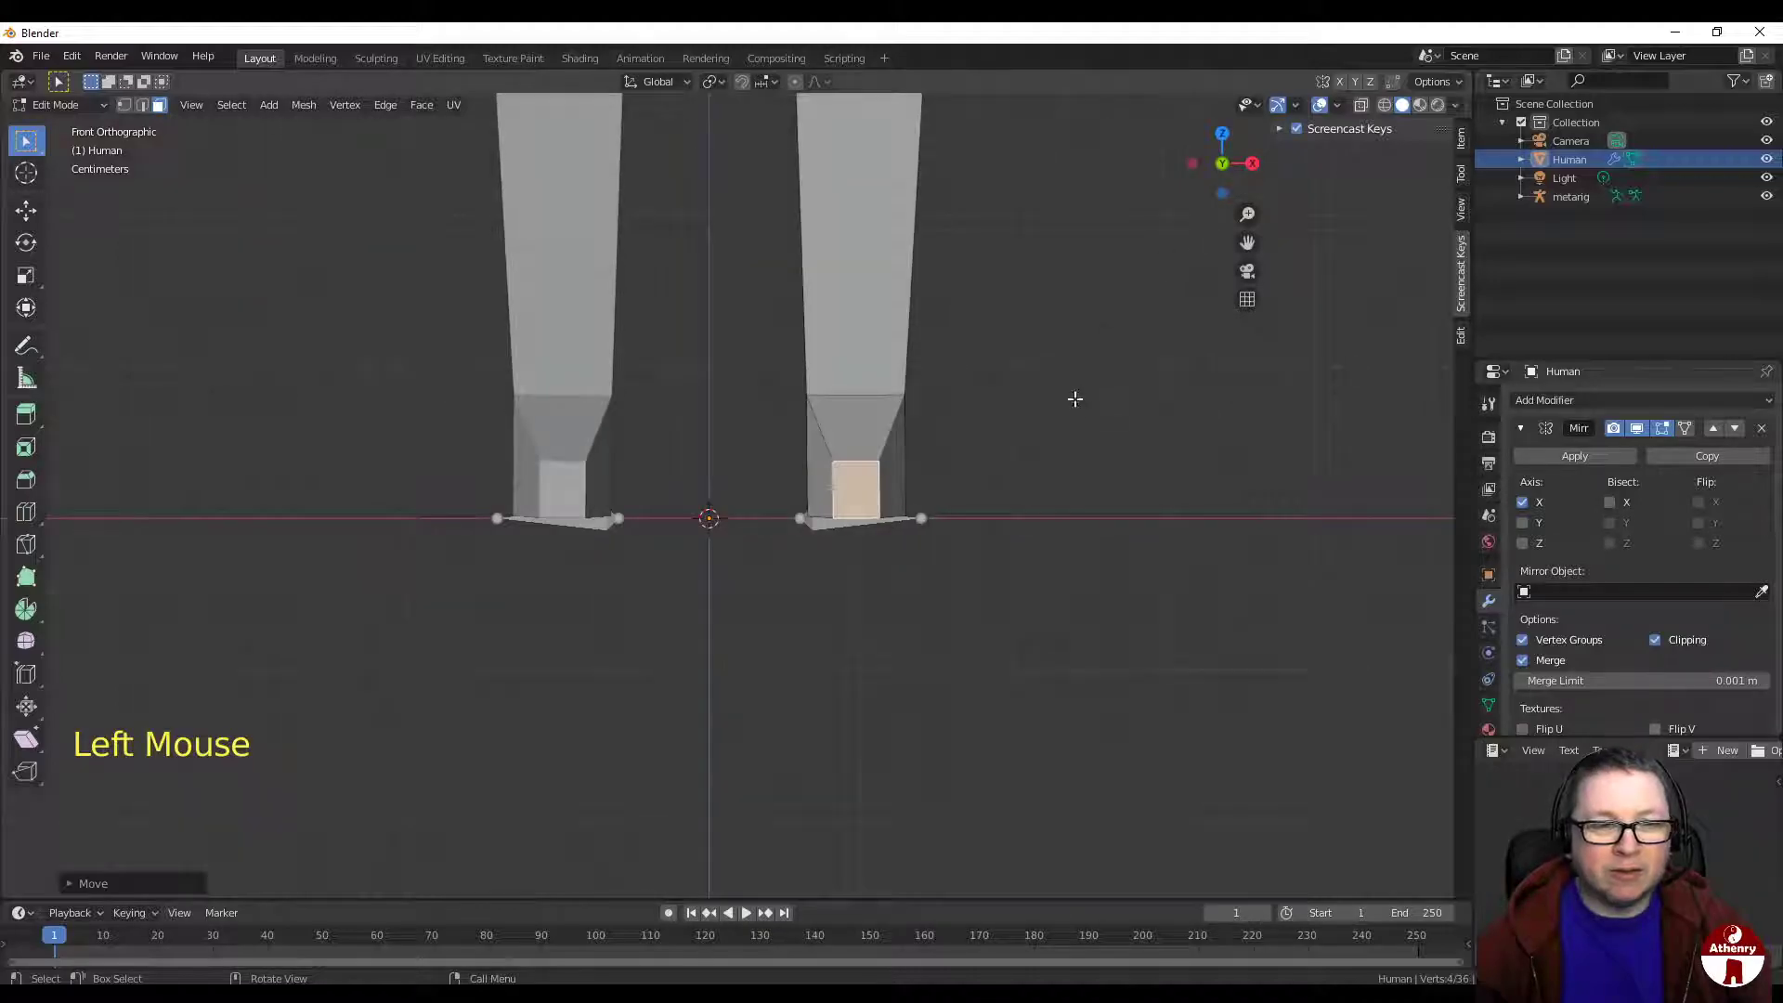
scroll(1074, 399, "up", 2)
scroll(1078, 375, "down", 2)
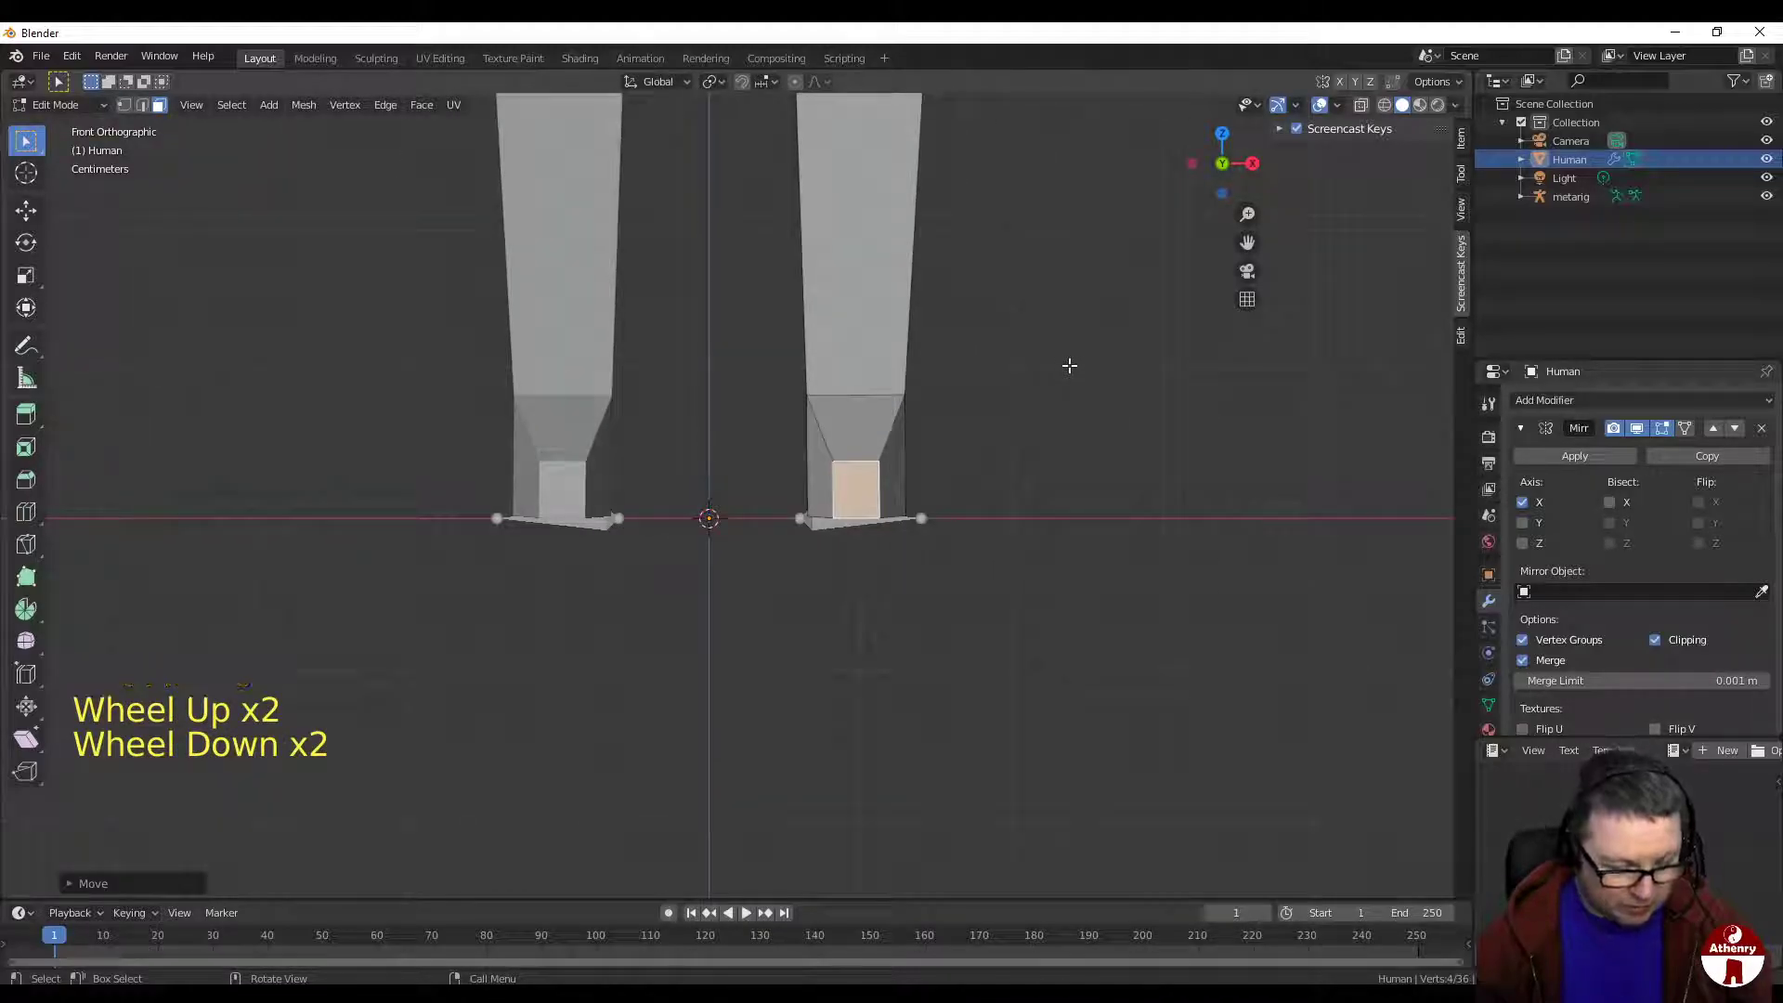
key("s")
key("x")
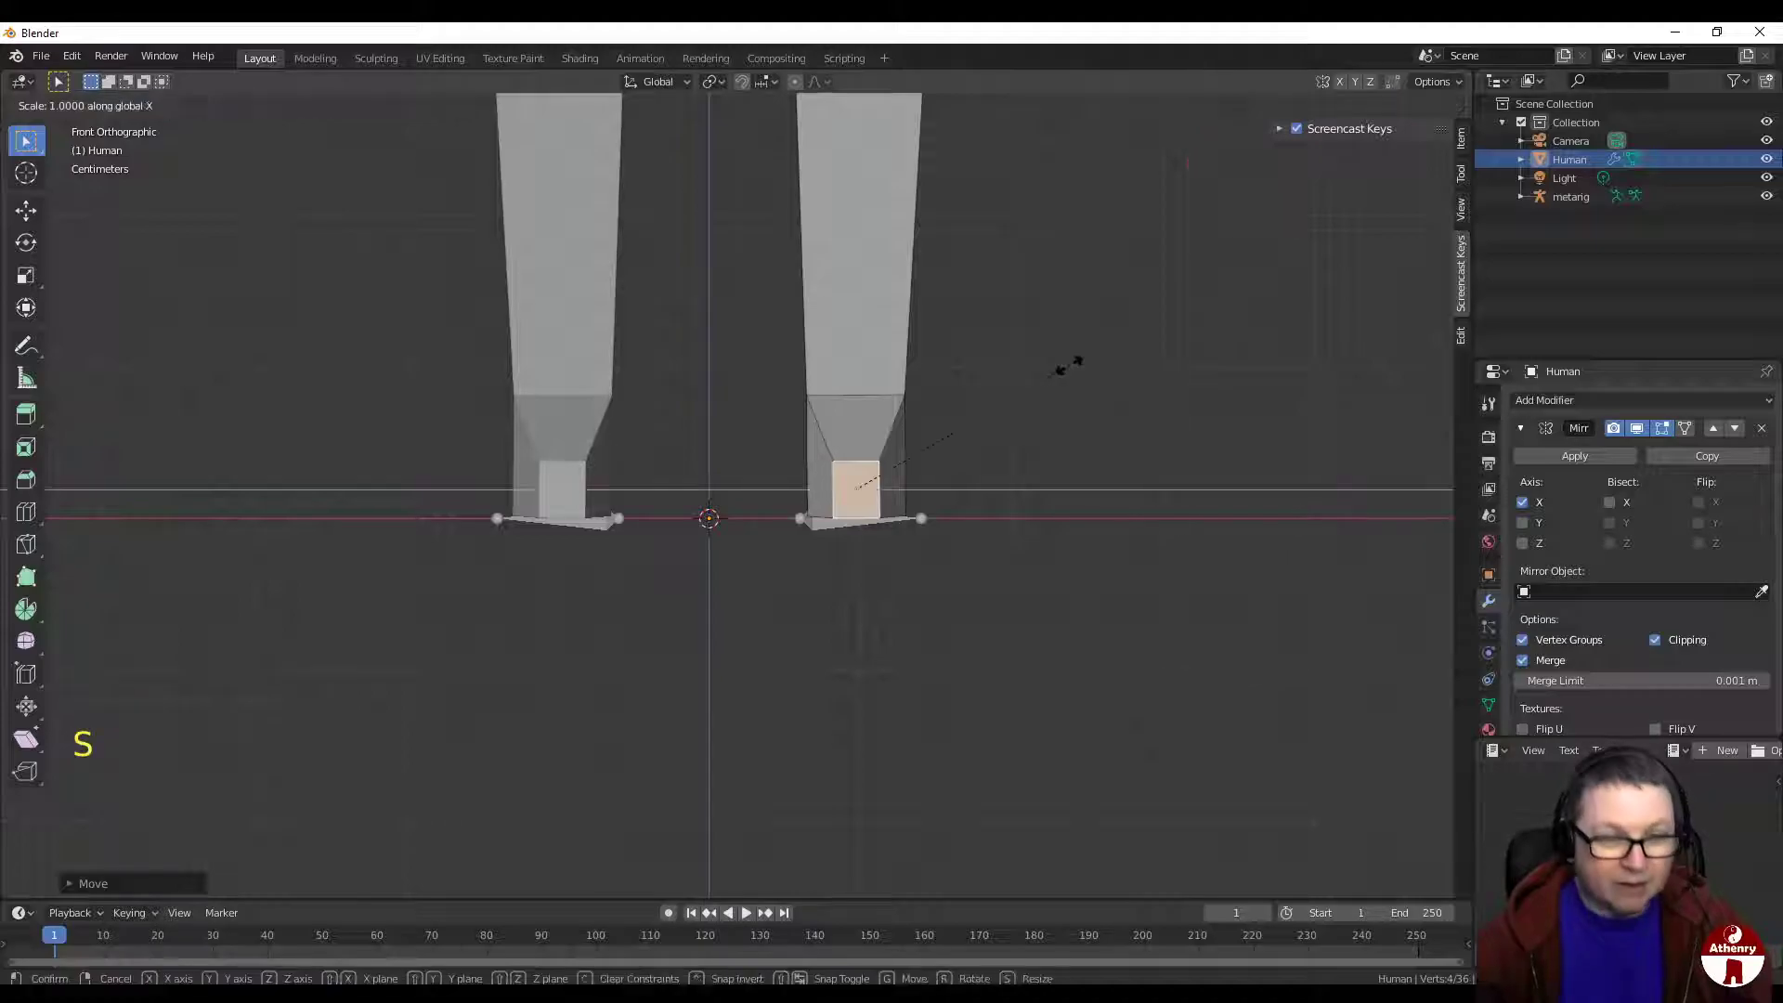
left_click(1353, 383)
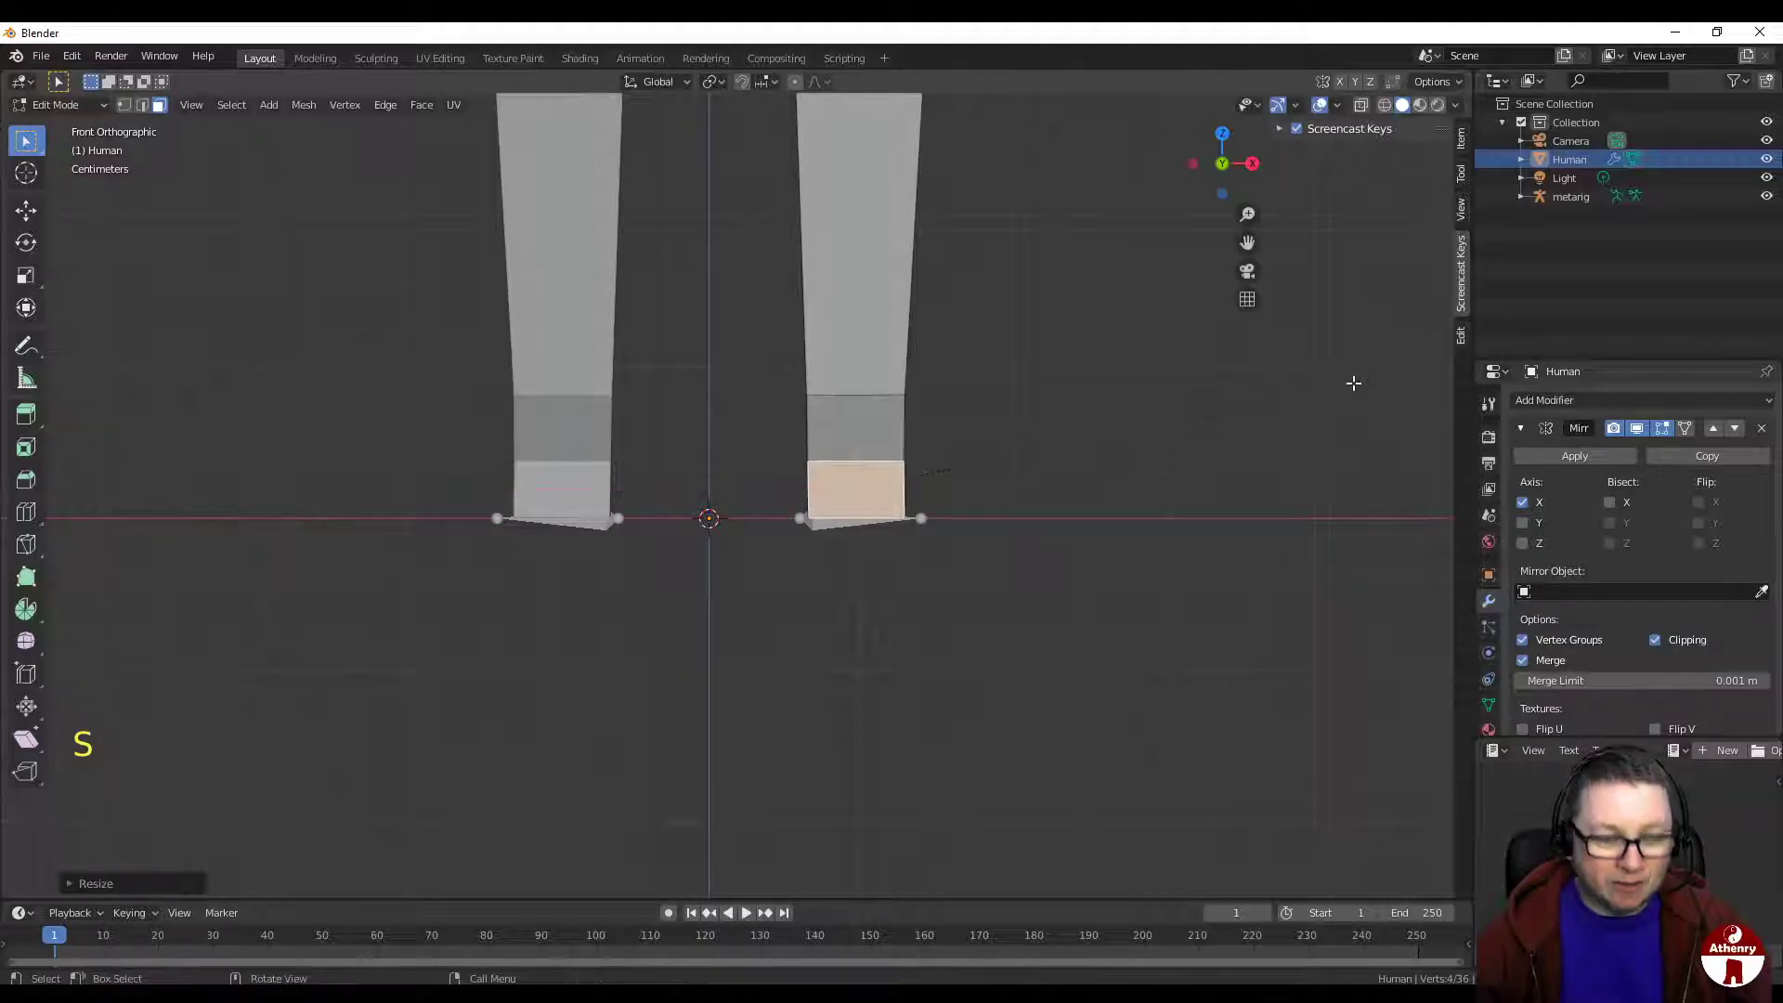
Step: Flatten the toe face to about 0.7 along Z and nudge it slightly down towards the ground line
key("s")
key("z")
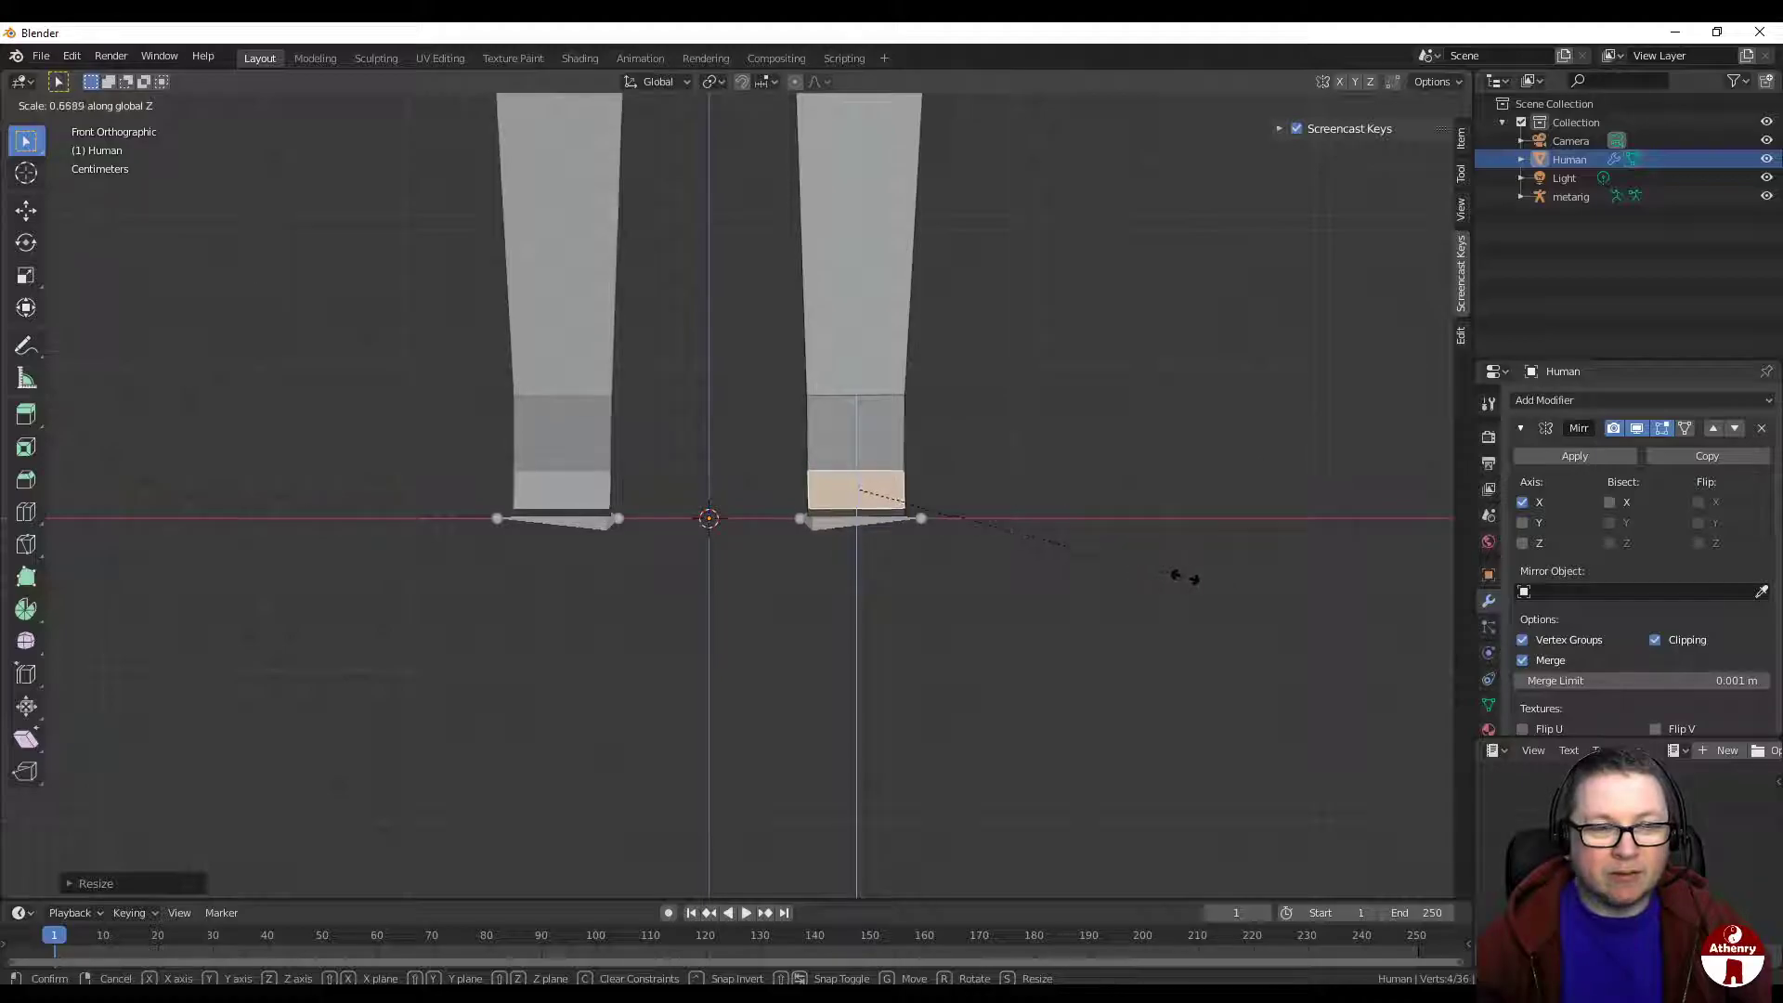
left_click(1201, 576)
key("g")
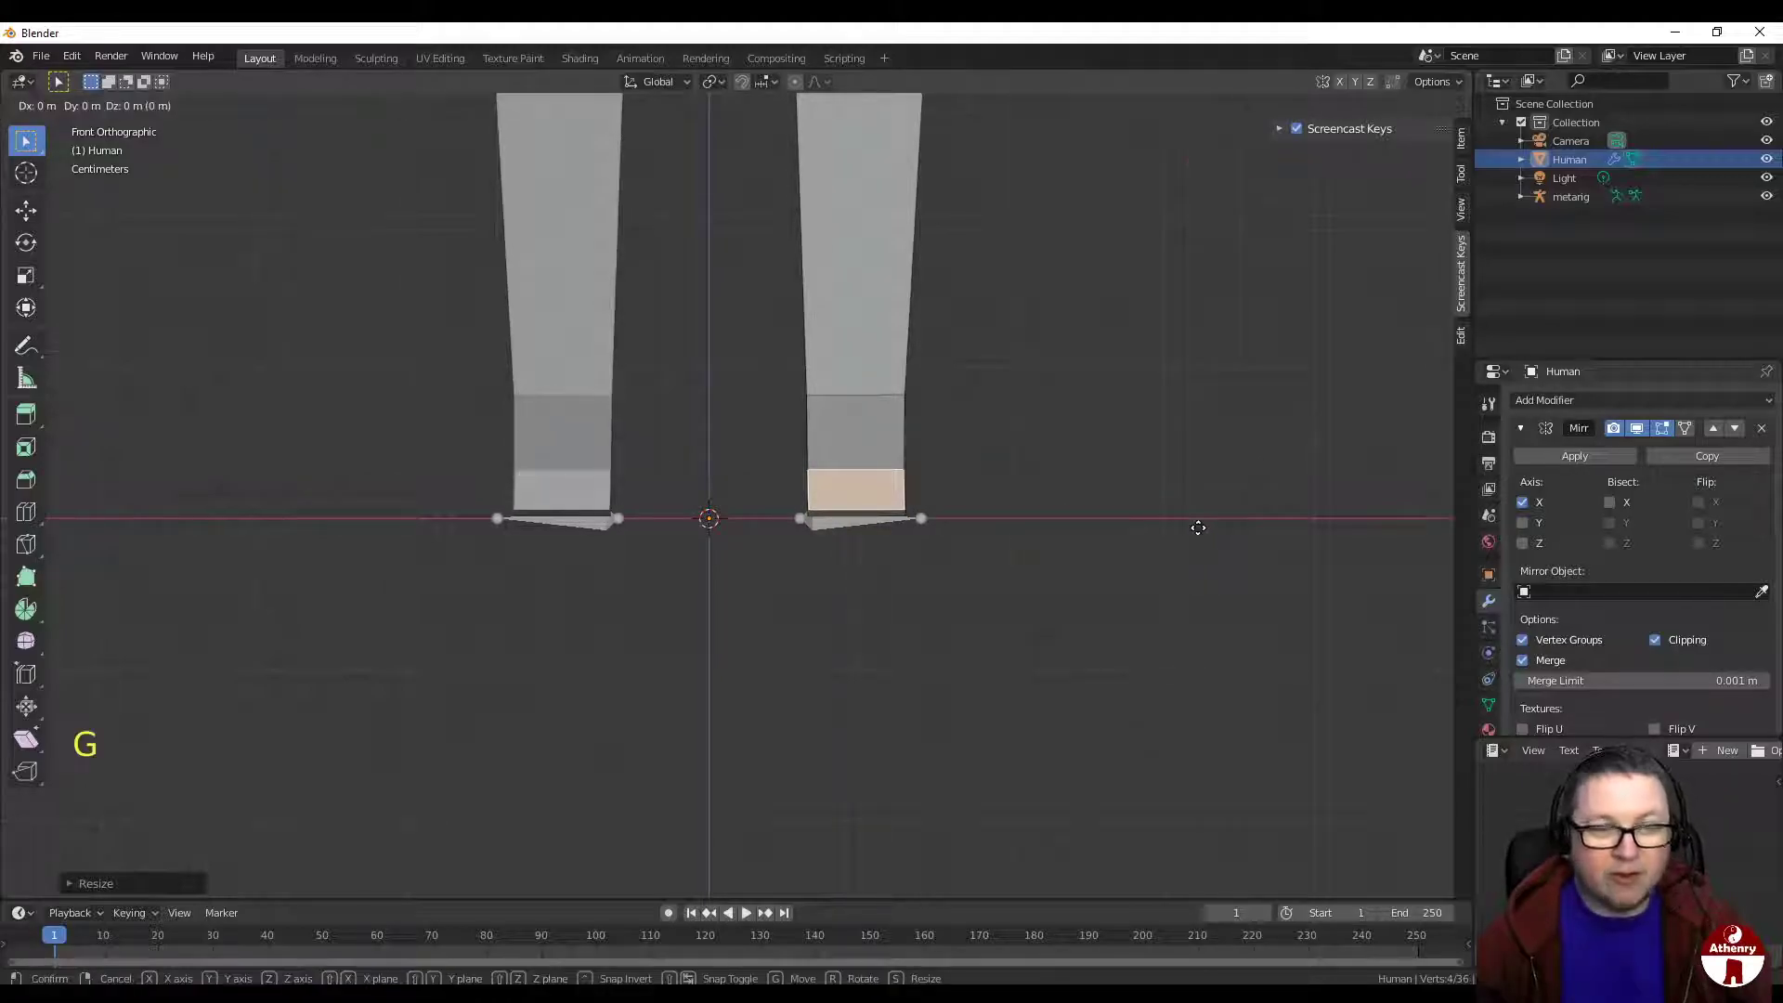
left_click(1194, 530)
Step: Select the outer side face of the upper chest block and, in front view, extrude it about 0.04 m outward to the shoulder joint
middle_click_drag(1194, 529, 999, 554)
scroll(1050, 509, "down", 3)
scroll(1023, 603, "down", 4)
scroll(1118, 505, "down", 4)
scroll(1078, 466, "up", 3)
middle_click_drag(1078, 465, 998, 587, "shift")
scroll(823, 569, "up", 2)
scroll(992, 617, "up", 1)
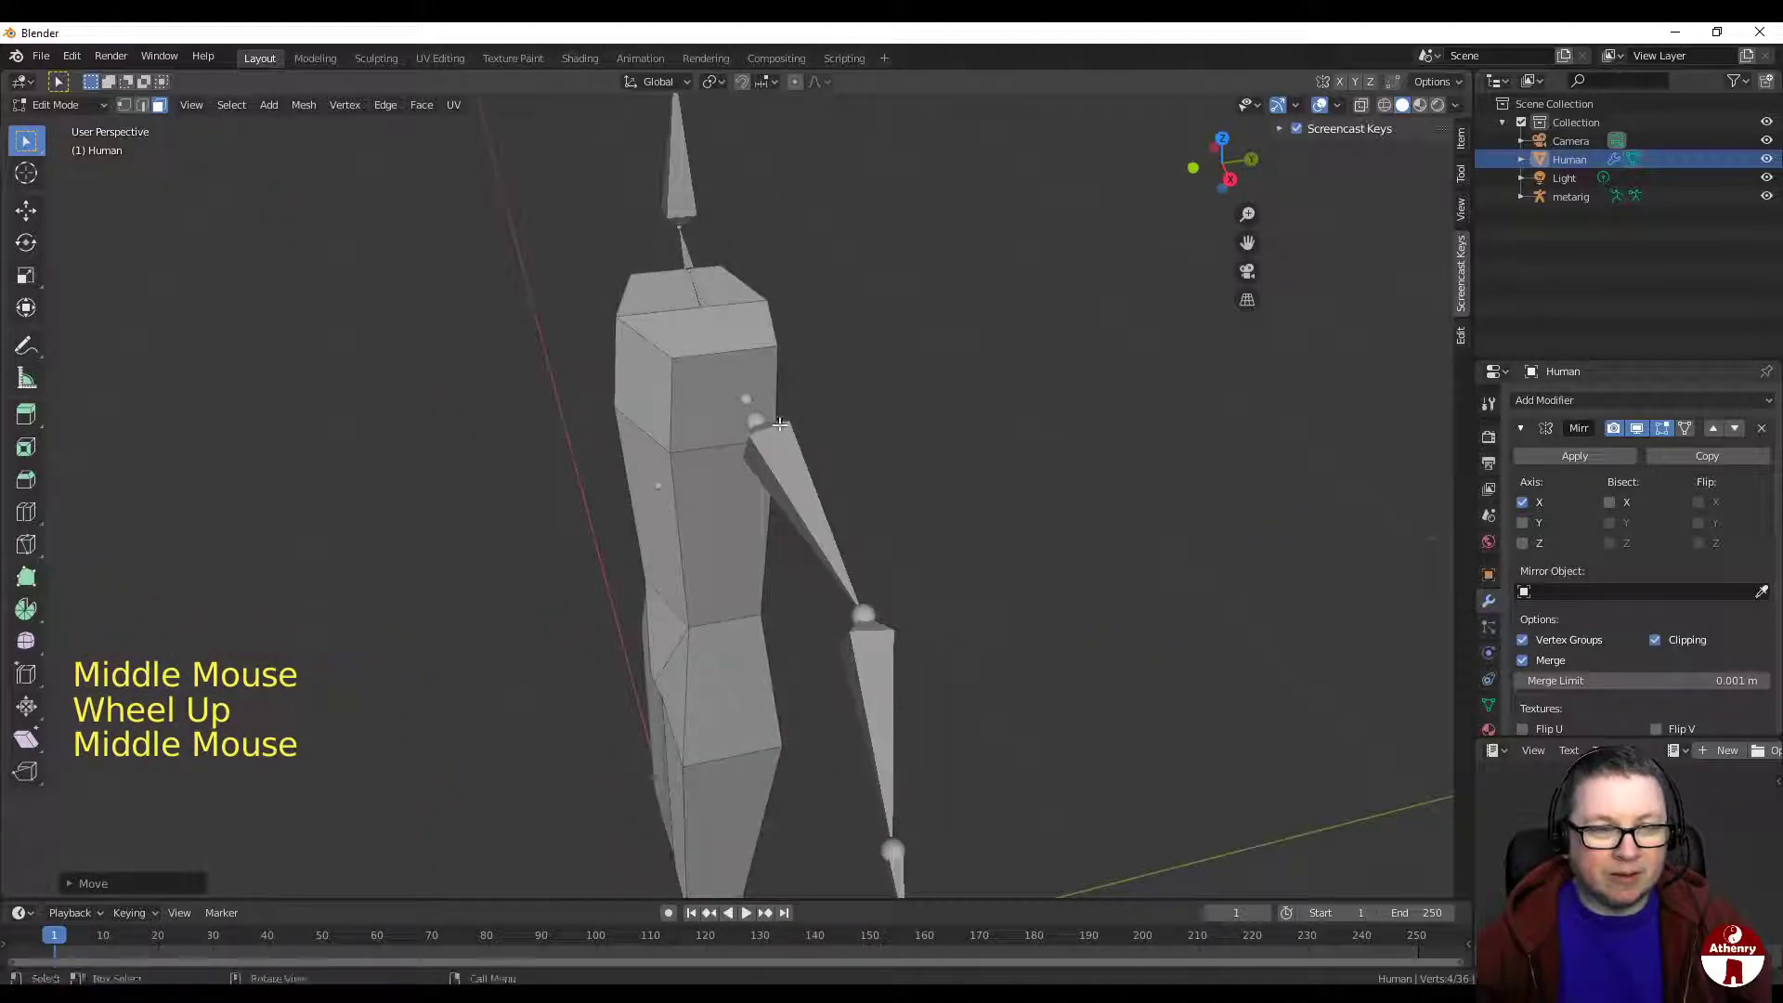
left_click(733, 386)
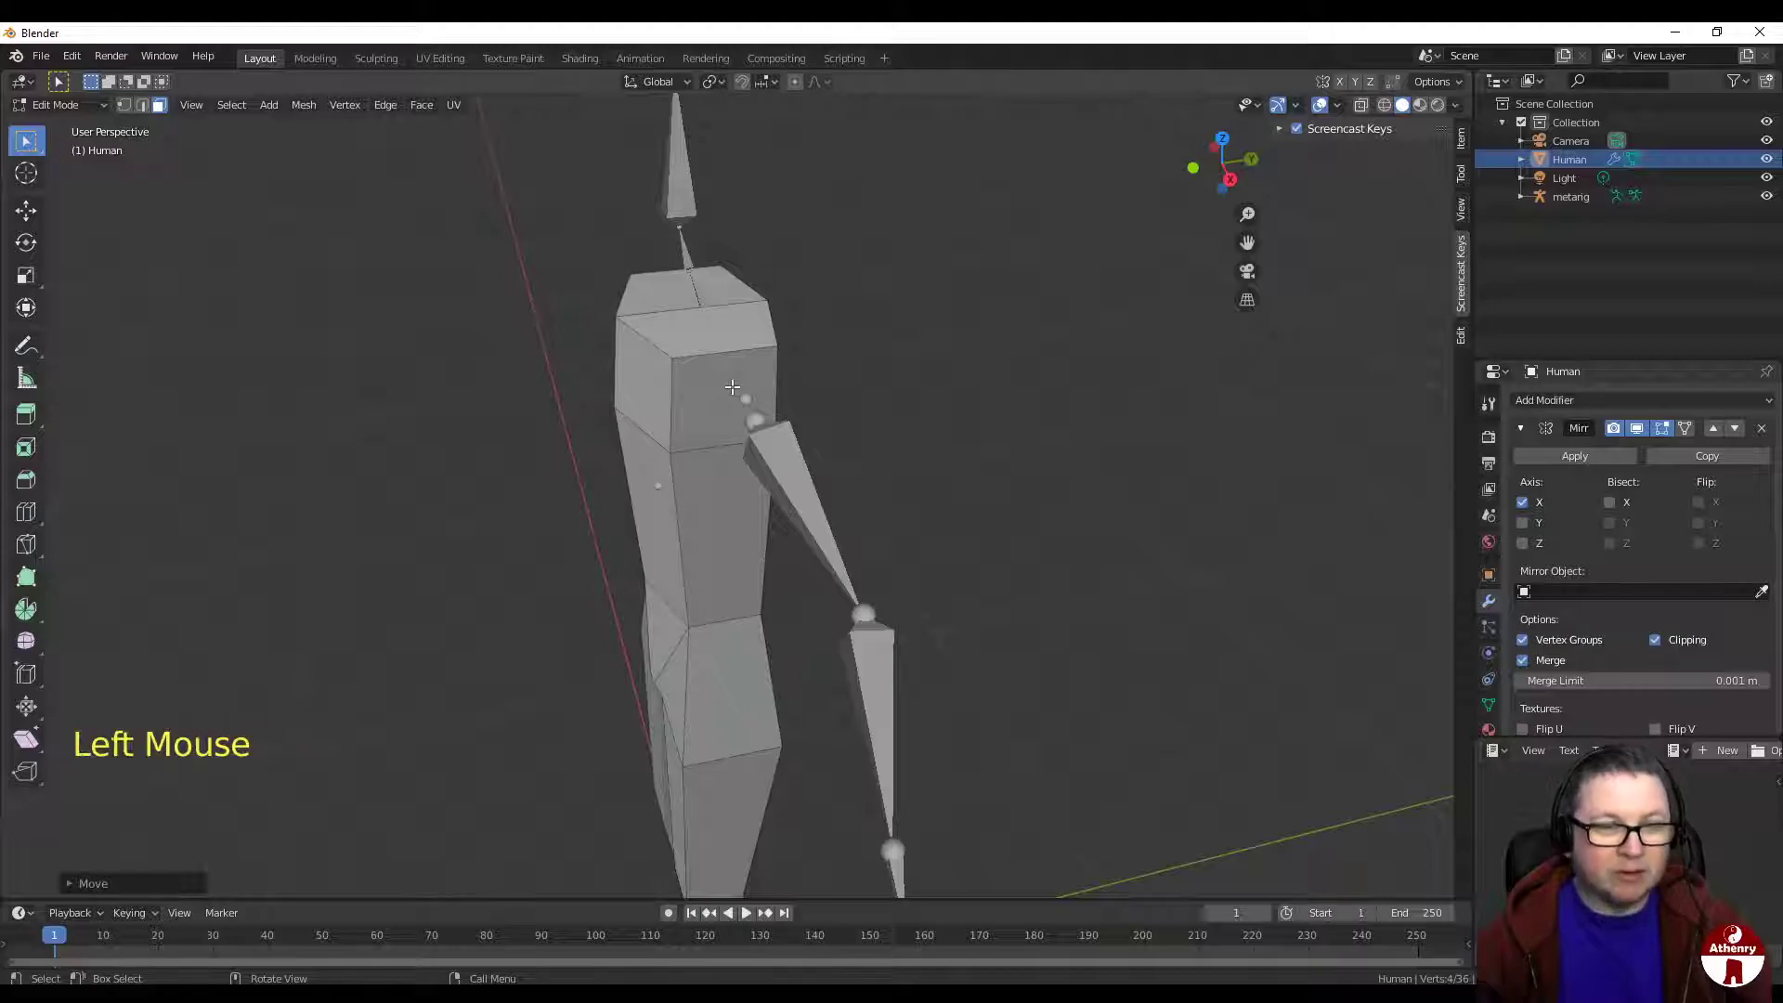
middle_click_drag(873, 477, 1068, 372)
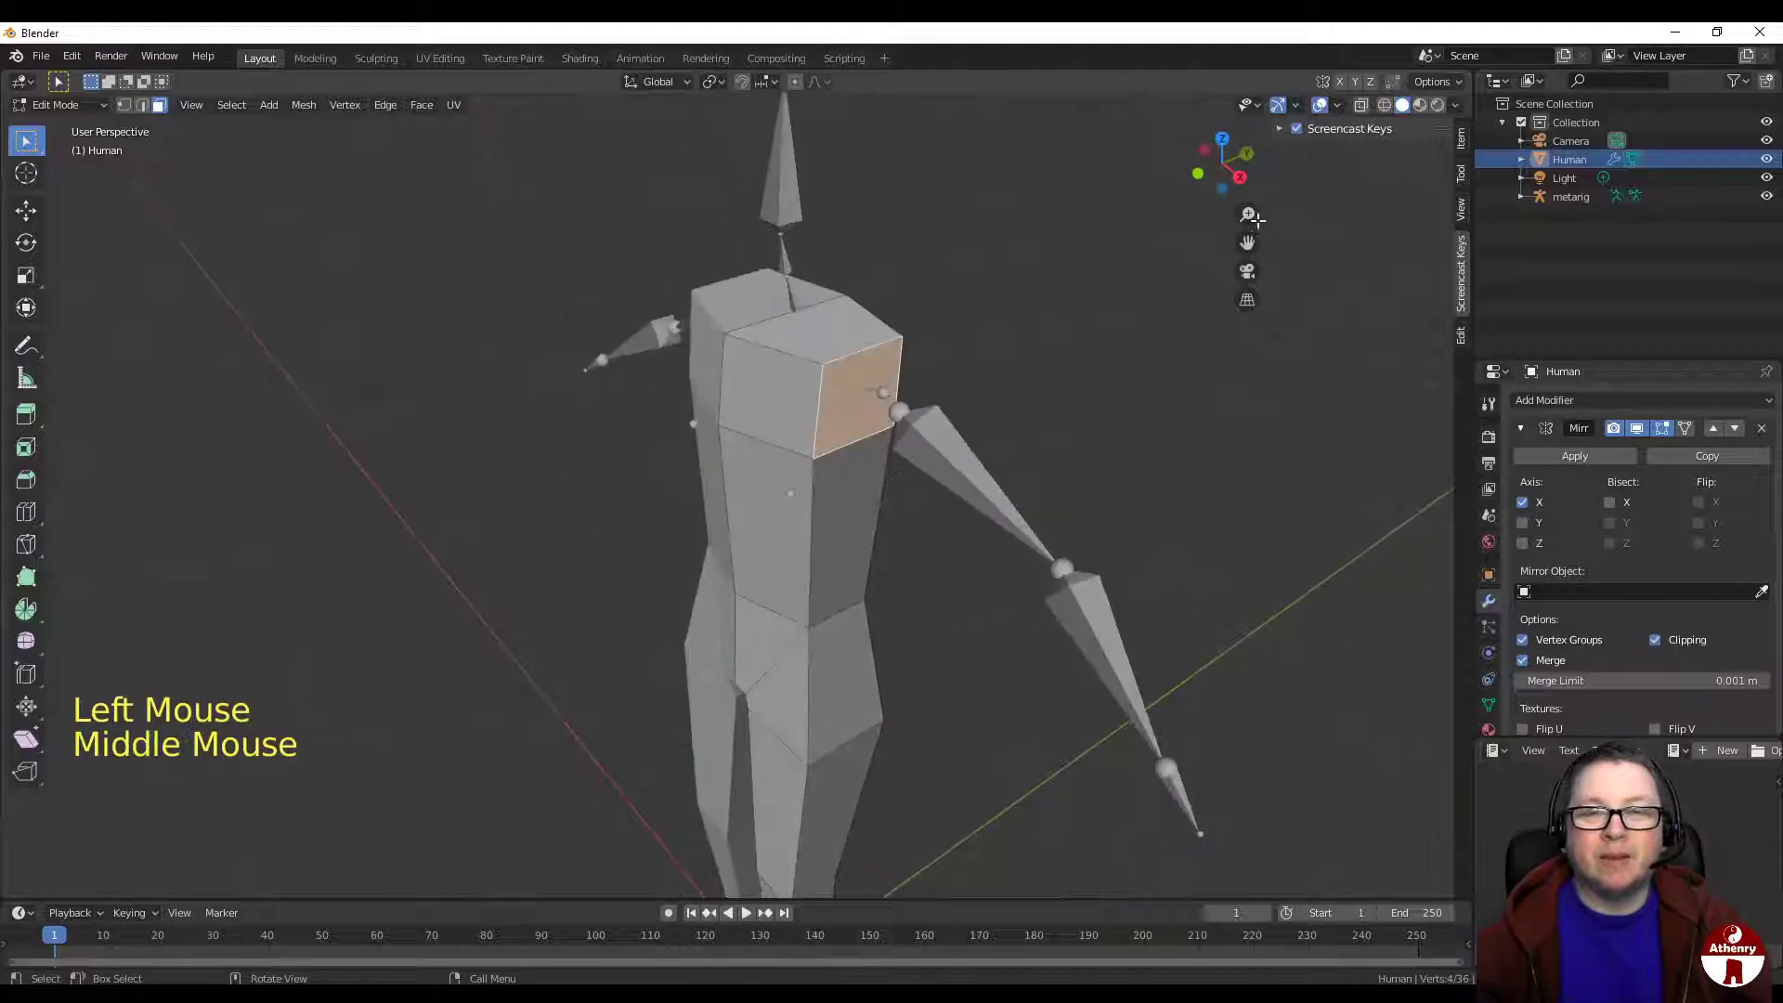
left_click(1203, 186)
scroll(1197, 278, "up", 2)
middle_click_drag(1193, 291, 821, 537, "shift")
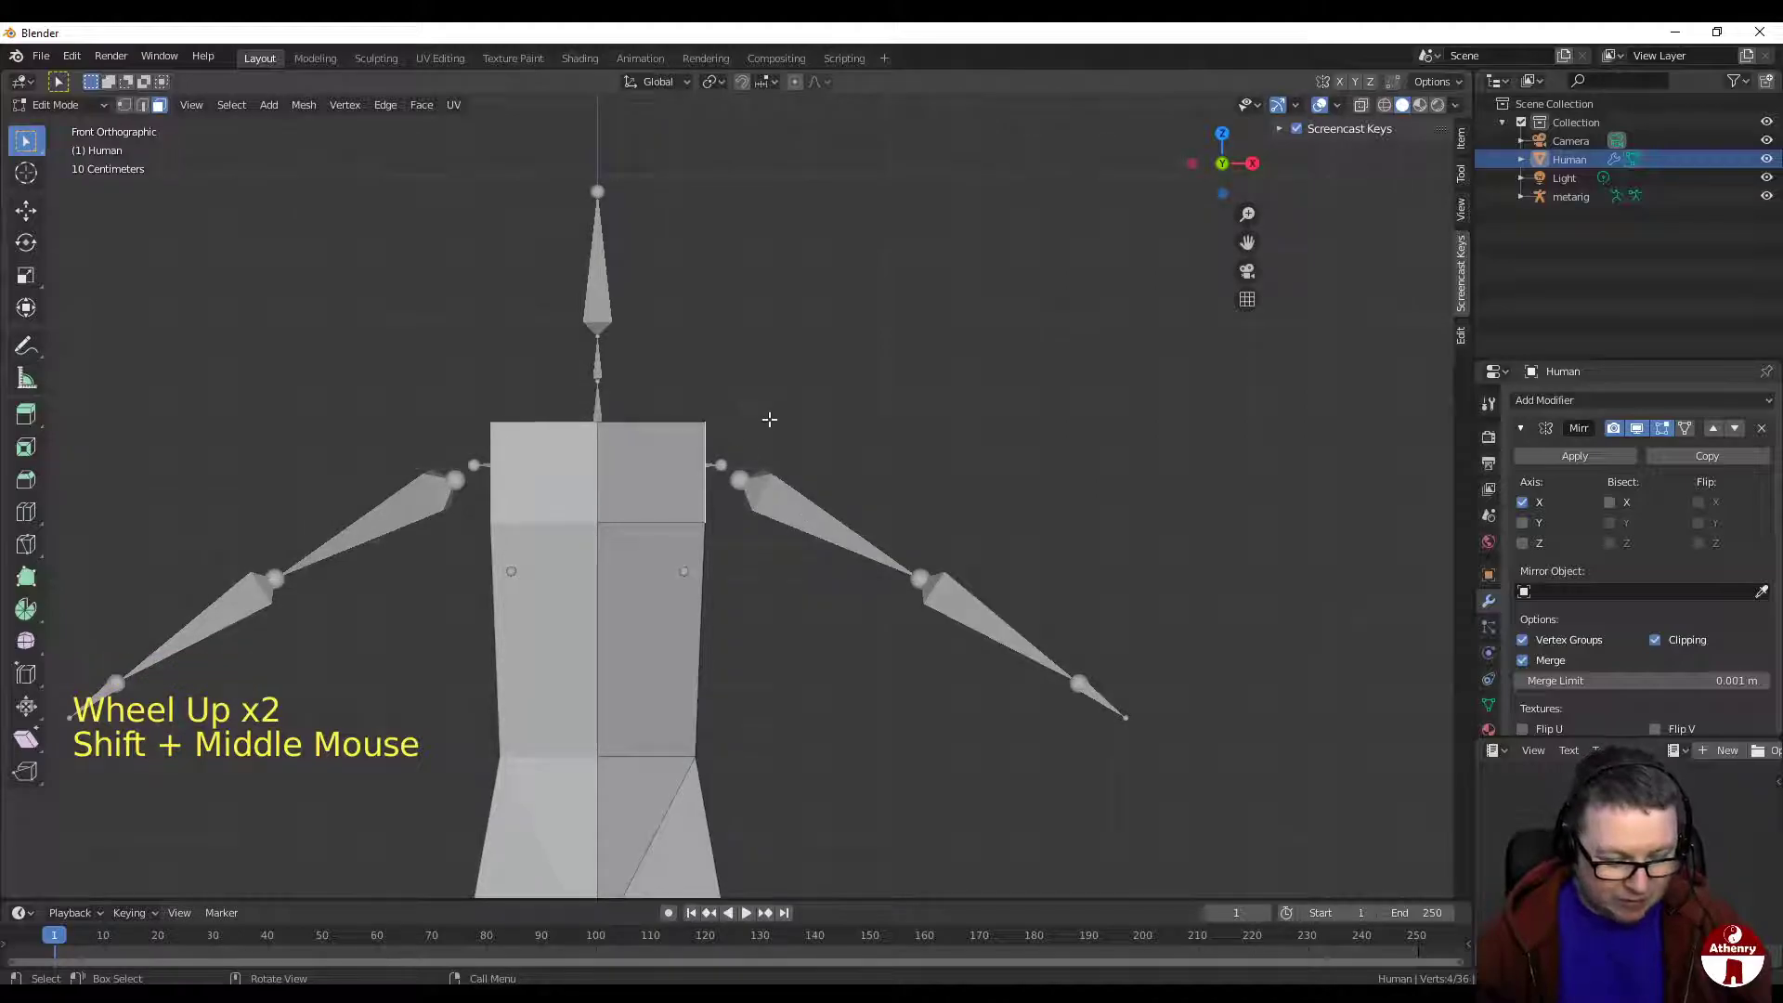
key("e")
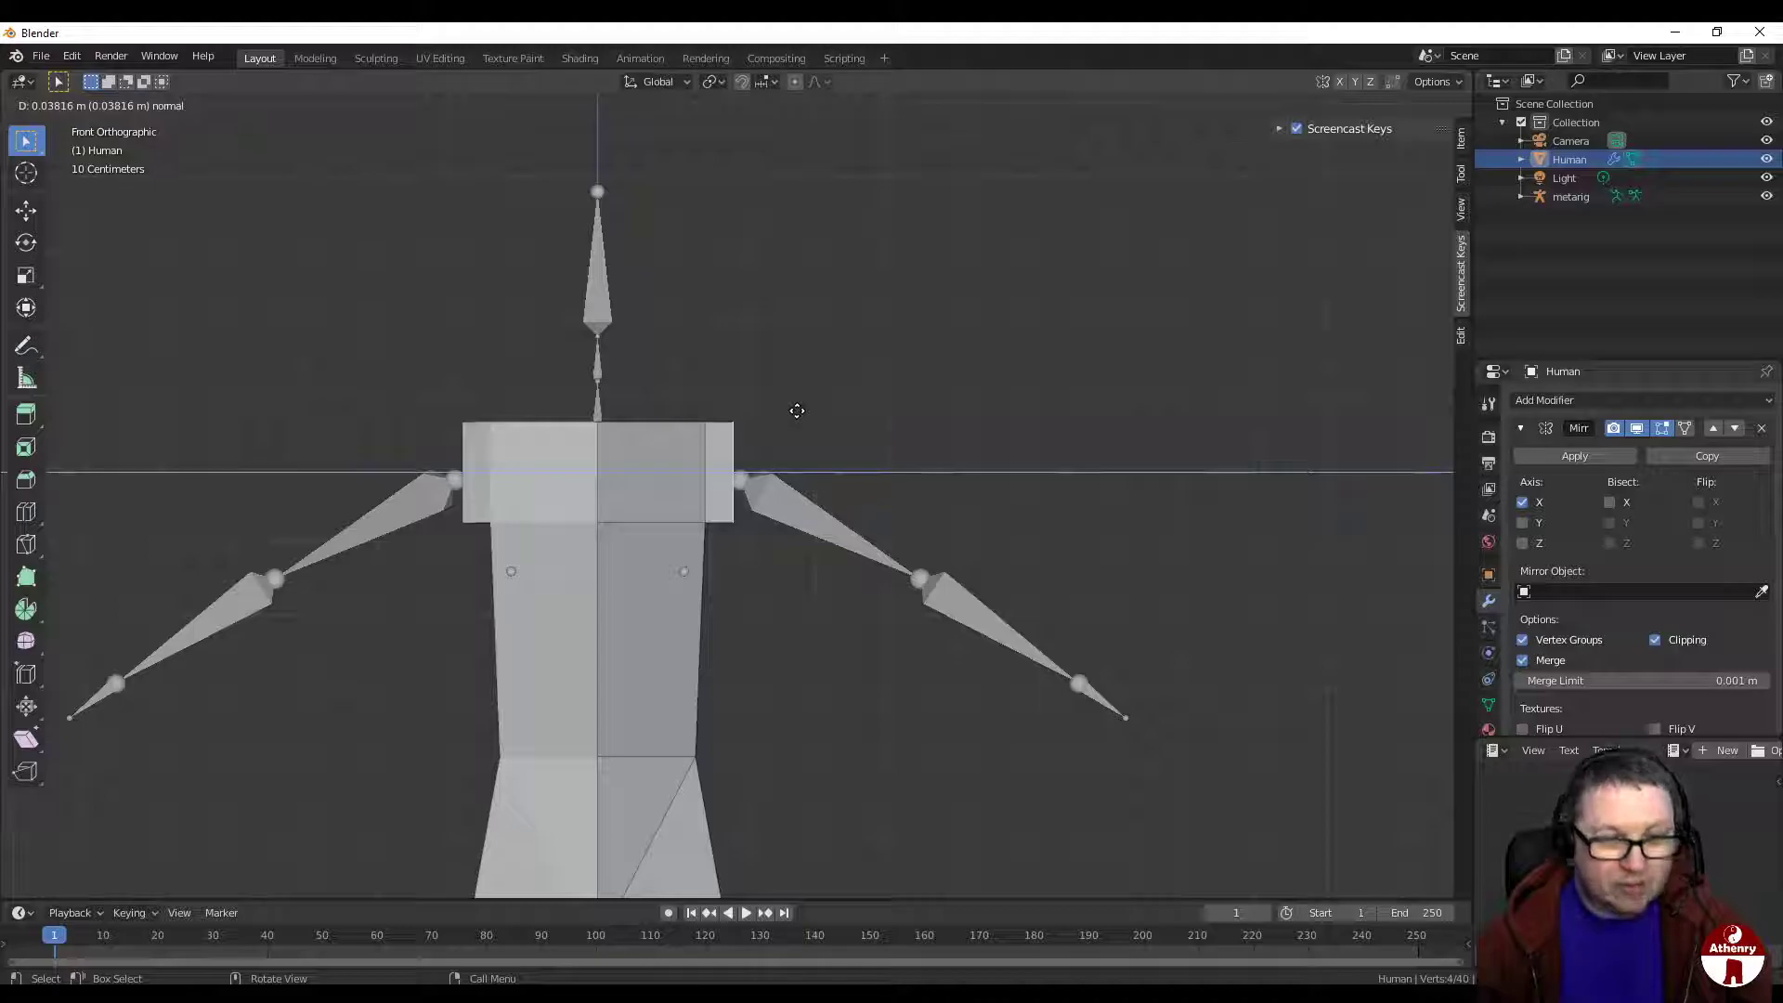
left_click(801, 410)
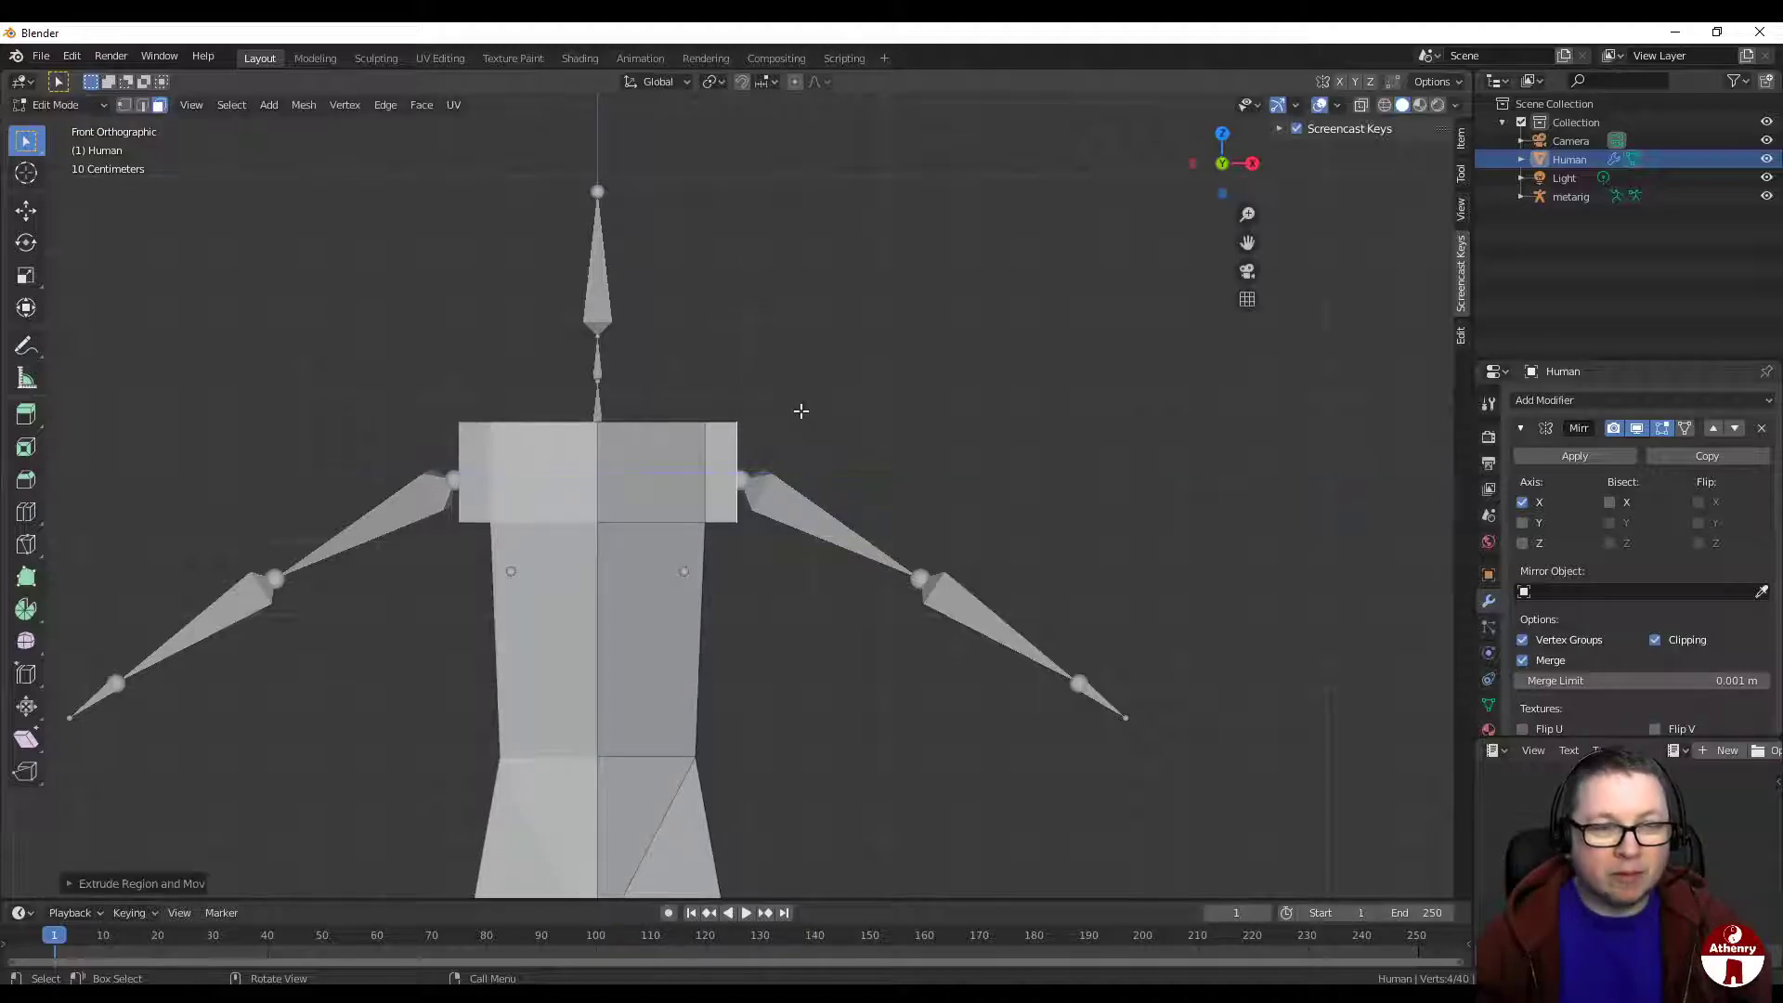
Step: Move the shoulder face about 0.017 m outward and up, and scale it down until its upper edge is level with the chest top
key("g")
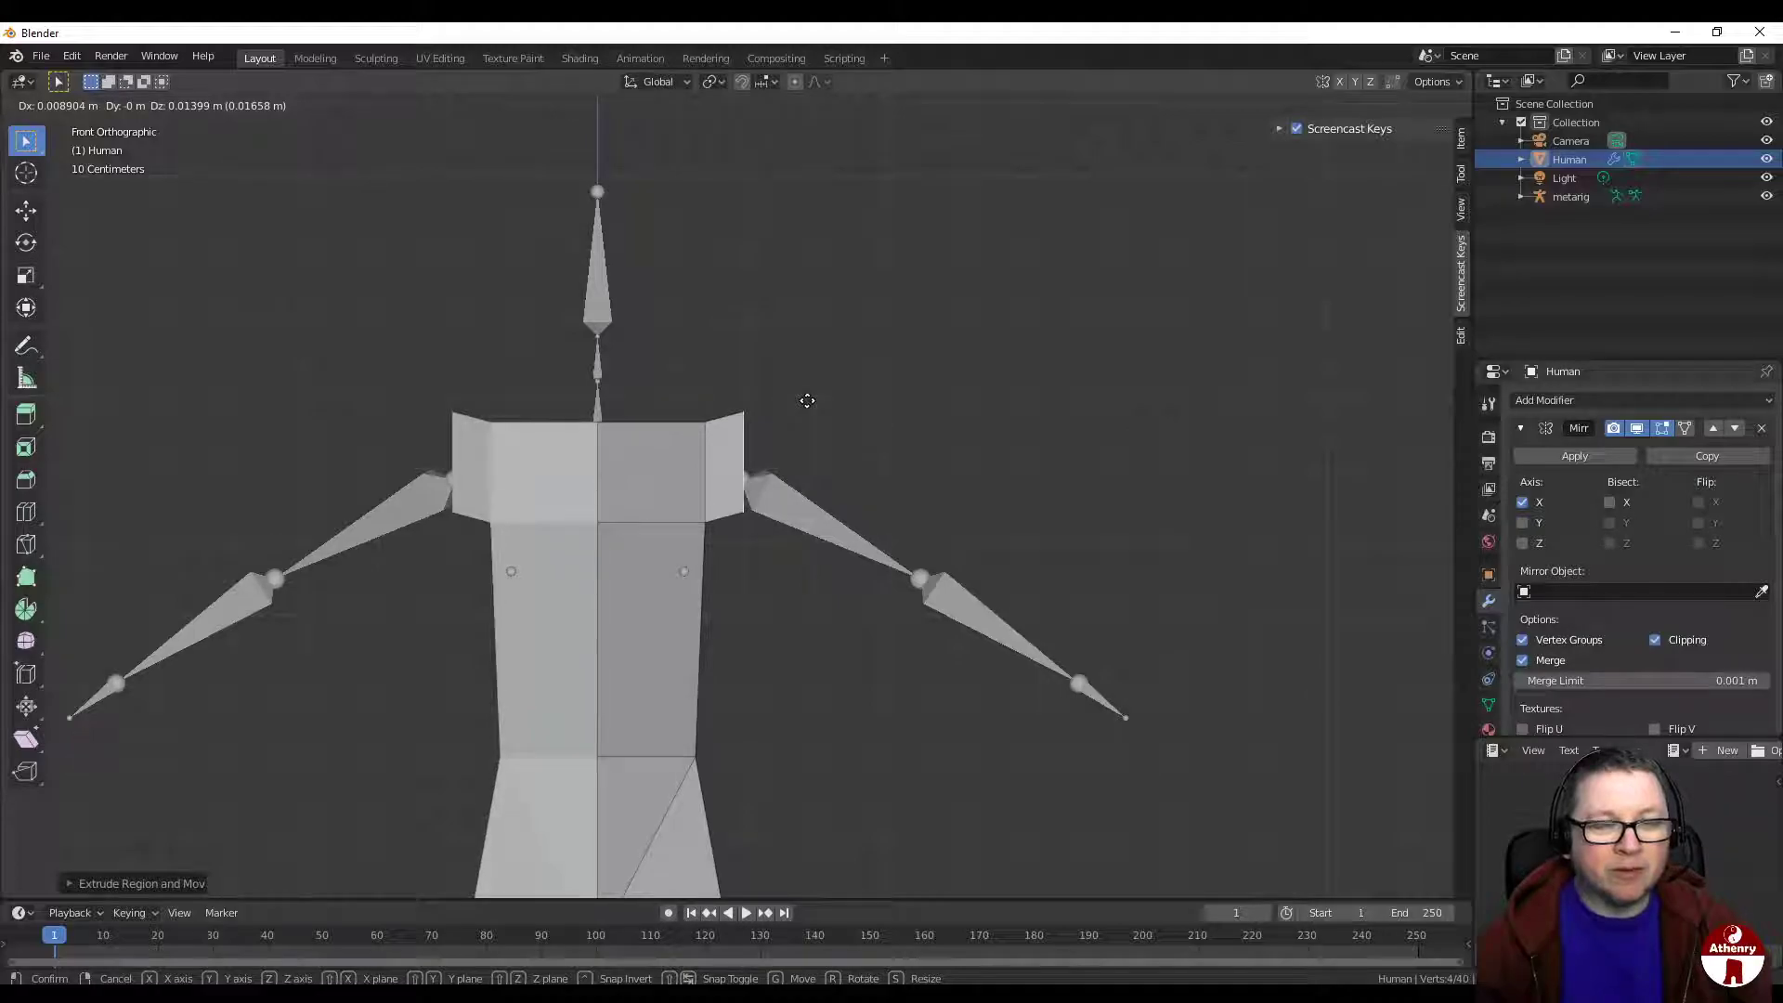
left_click(807, 401)
key("s")
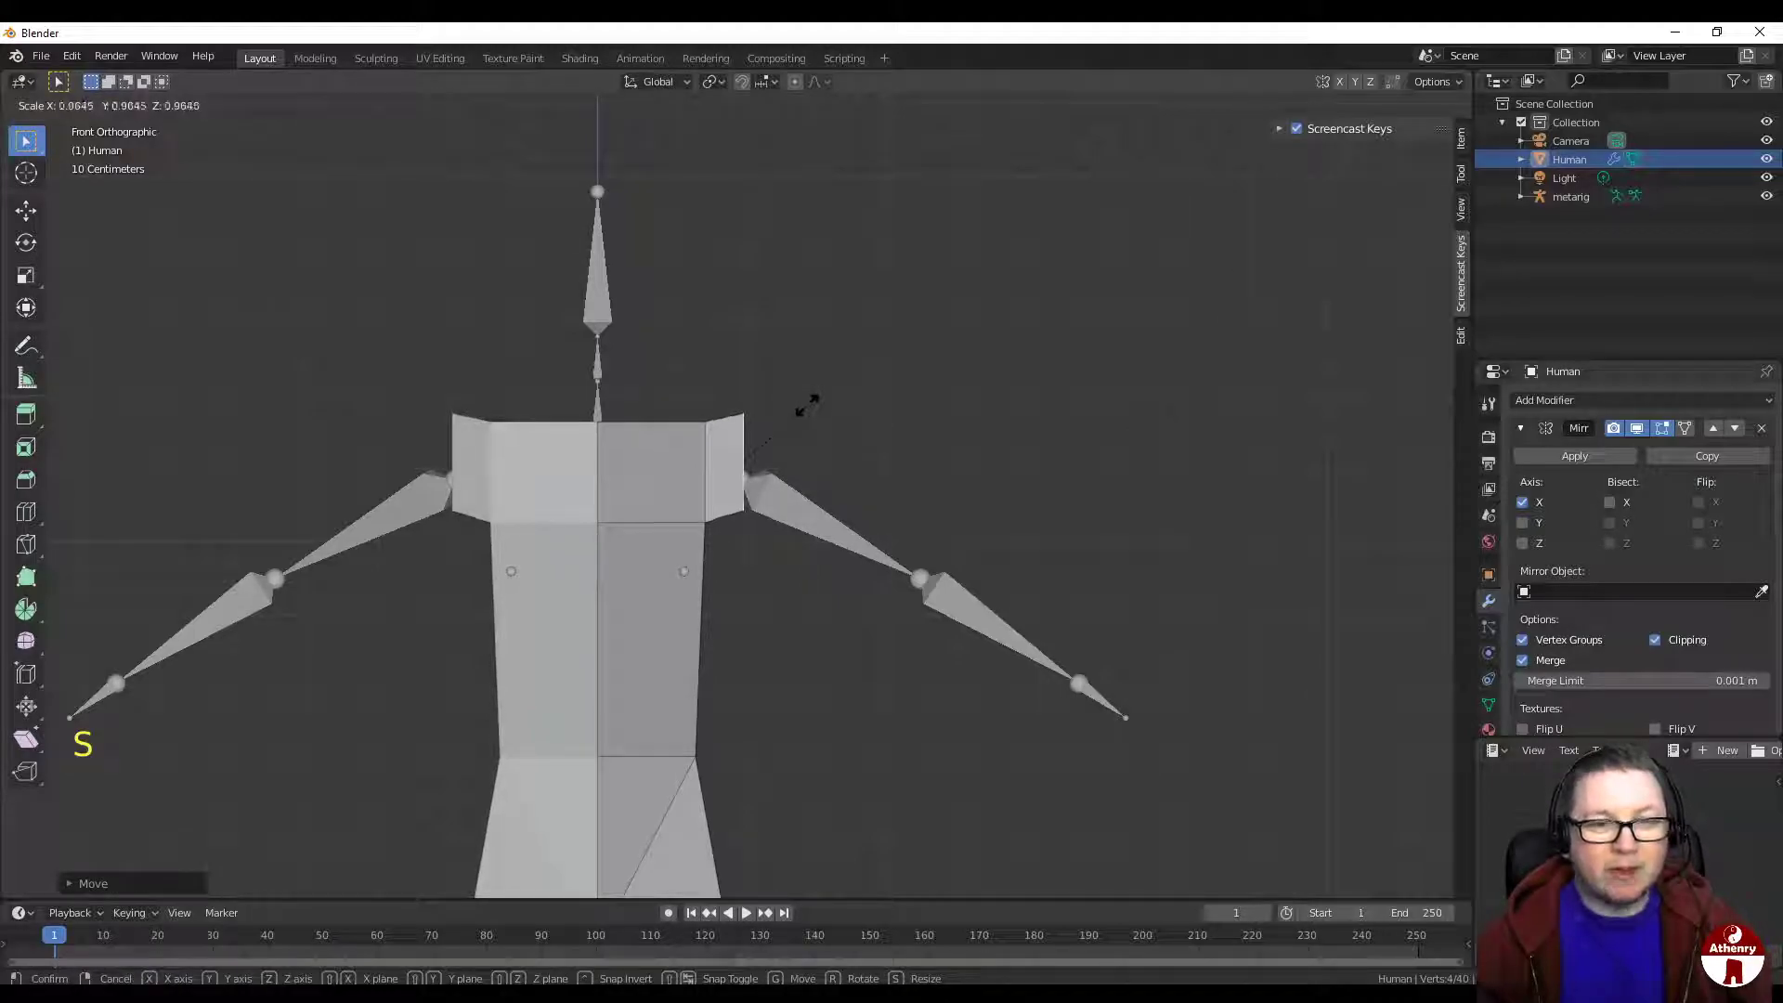
left_click(802, 426)
Step: In front view, rotate the shoulder face about 14 degrees towards the upper arm bone and move it down about 0.015 m
middle_click_drag(1185, 307, 1178, 357)
left_click(1223, 163)
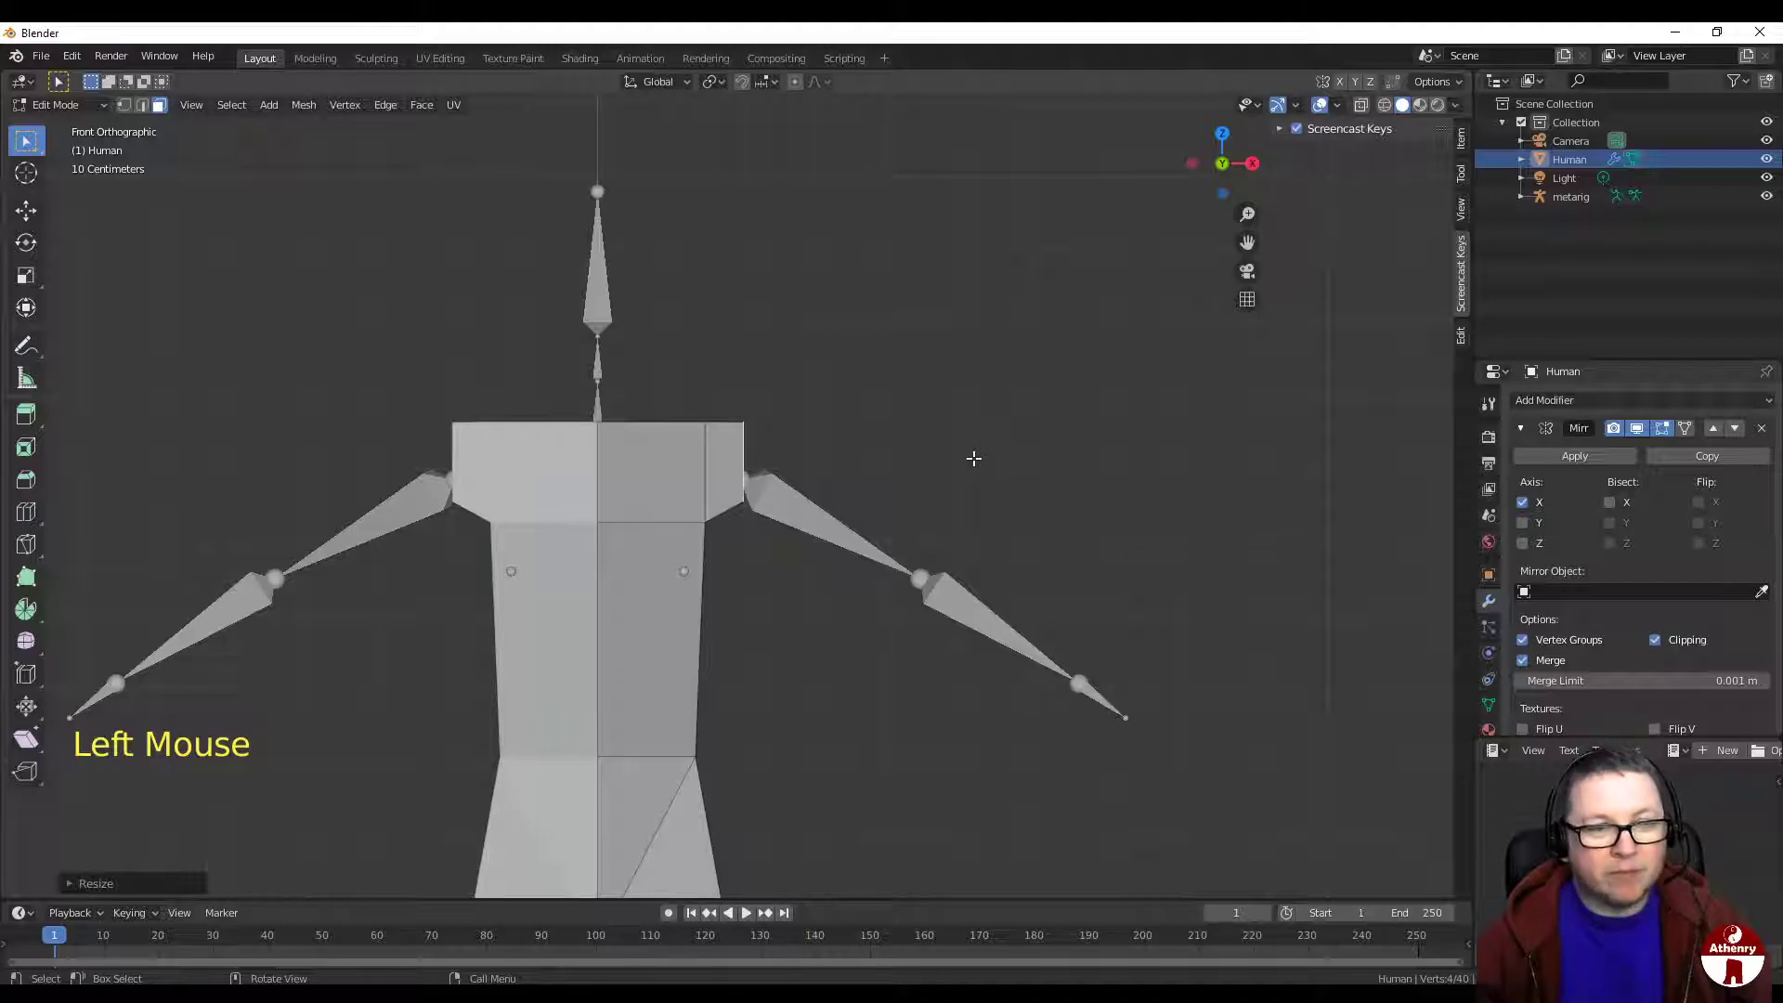
key("r")
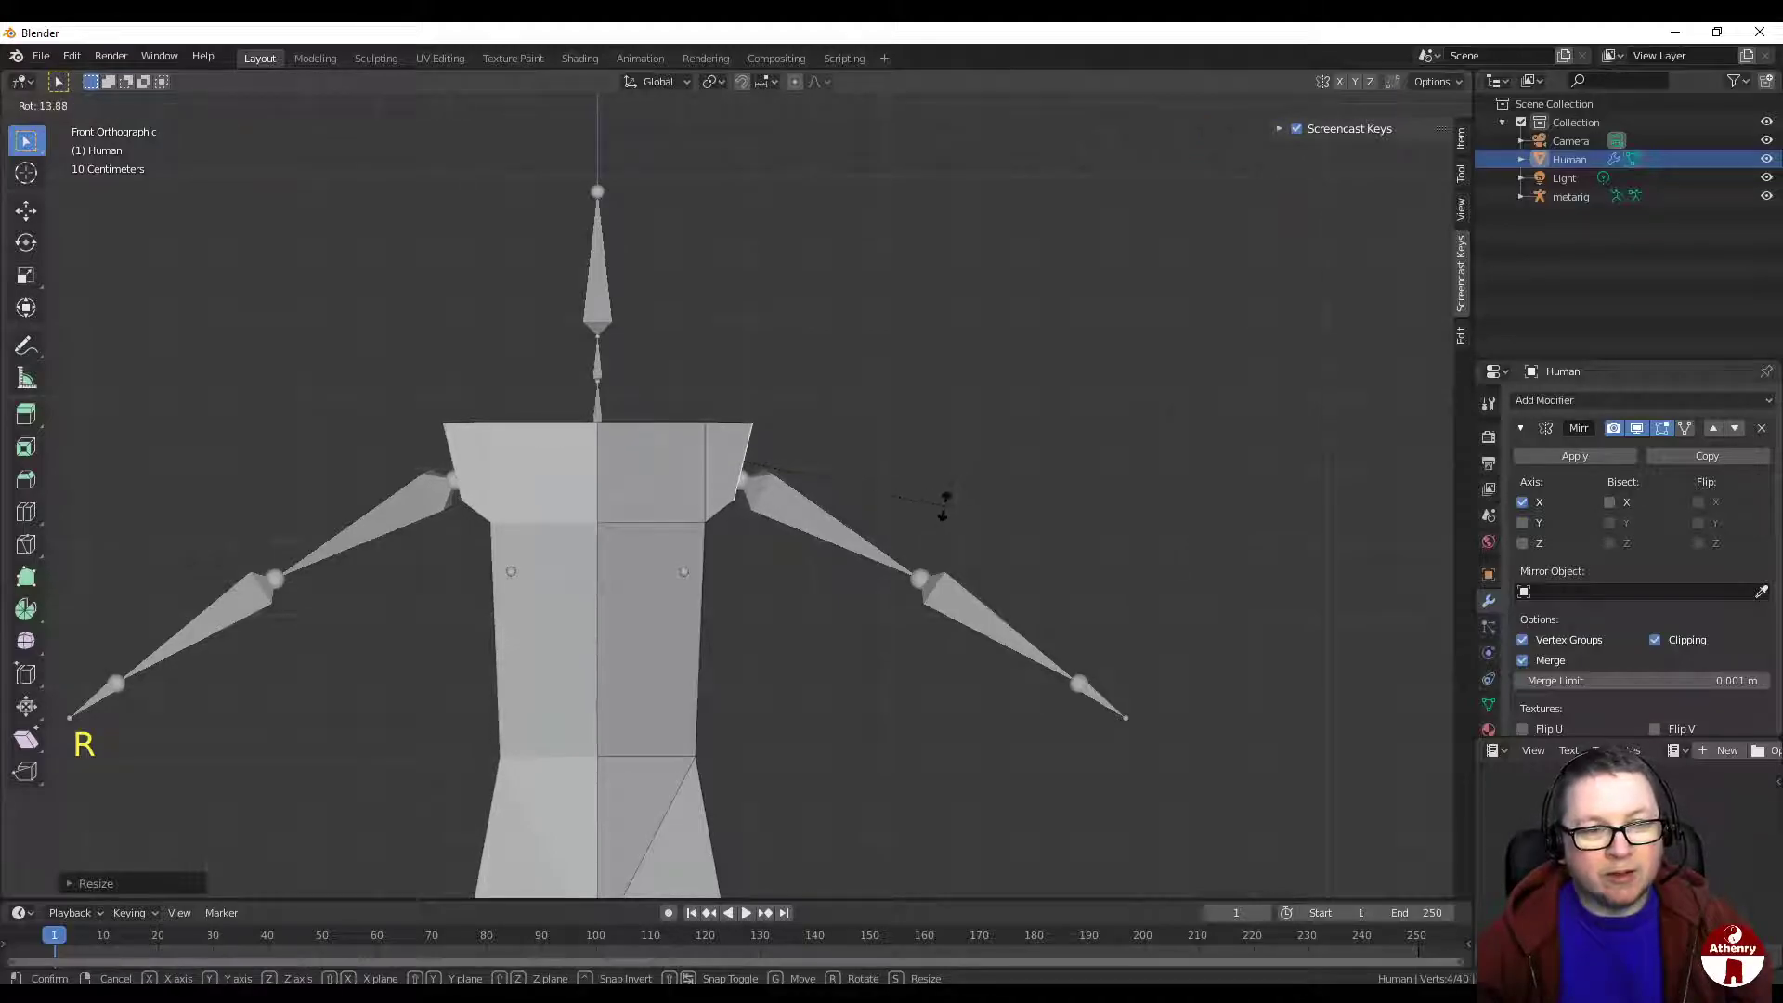
left_click(944, 506)
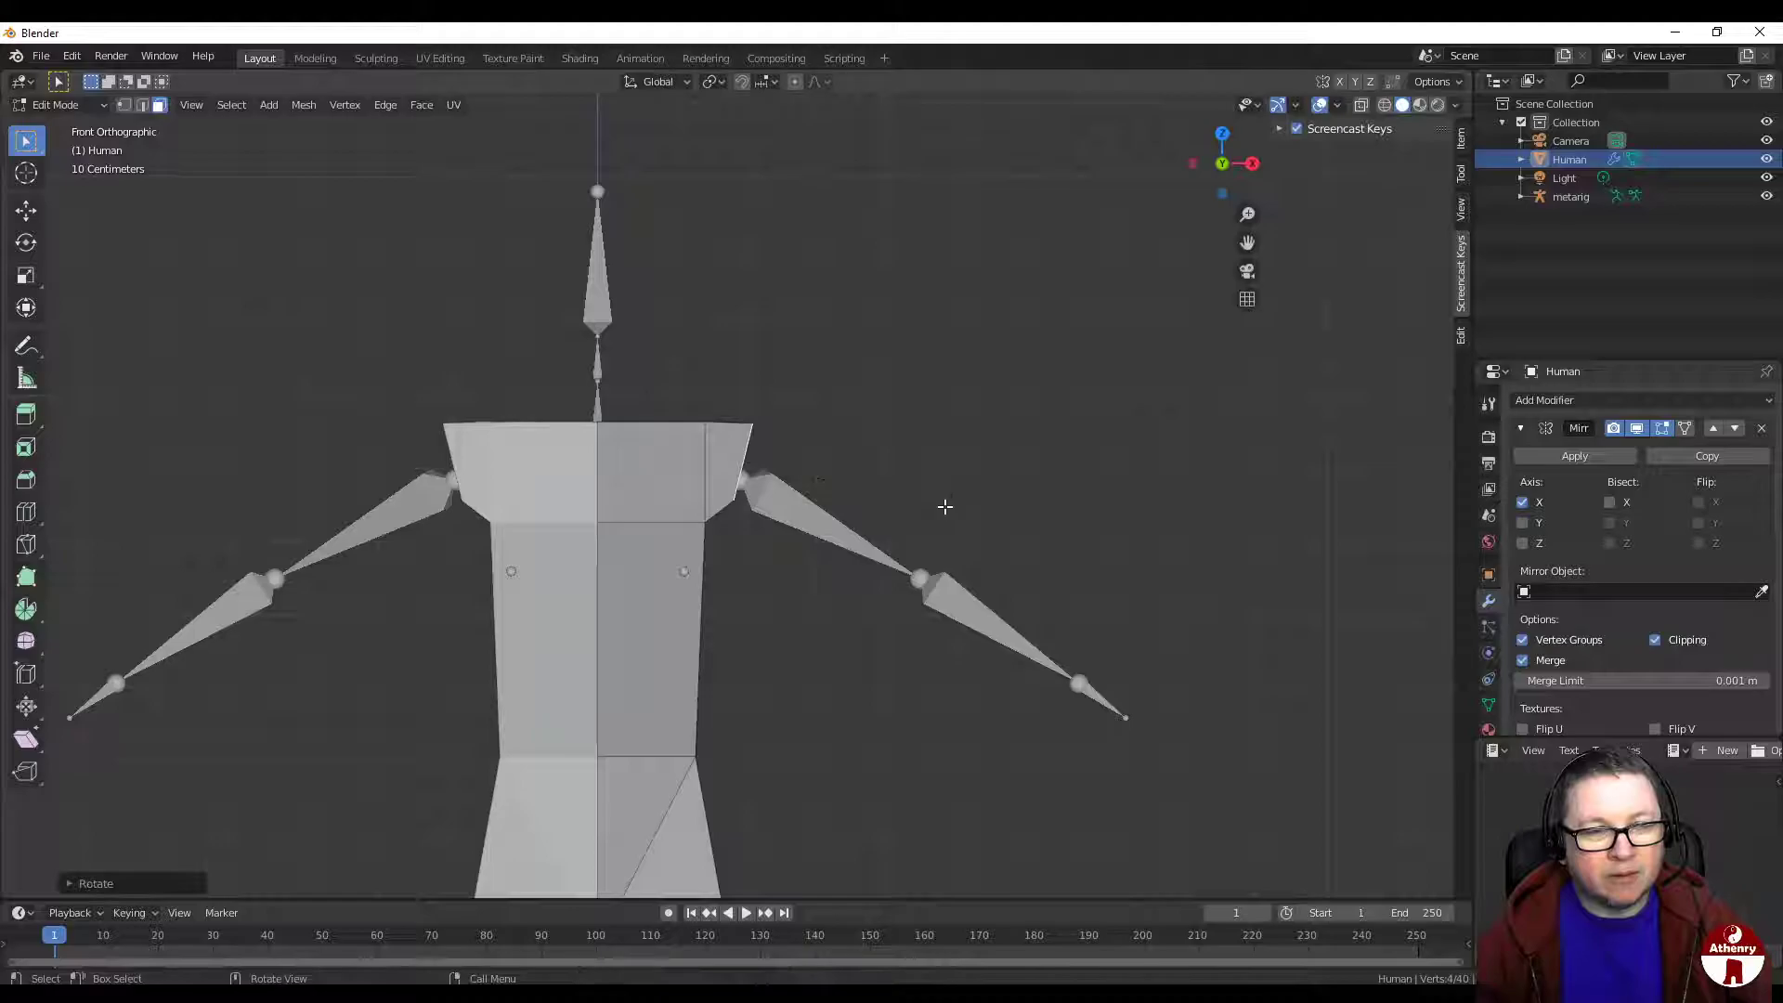
key("g")
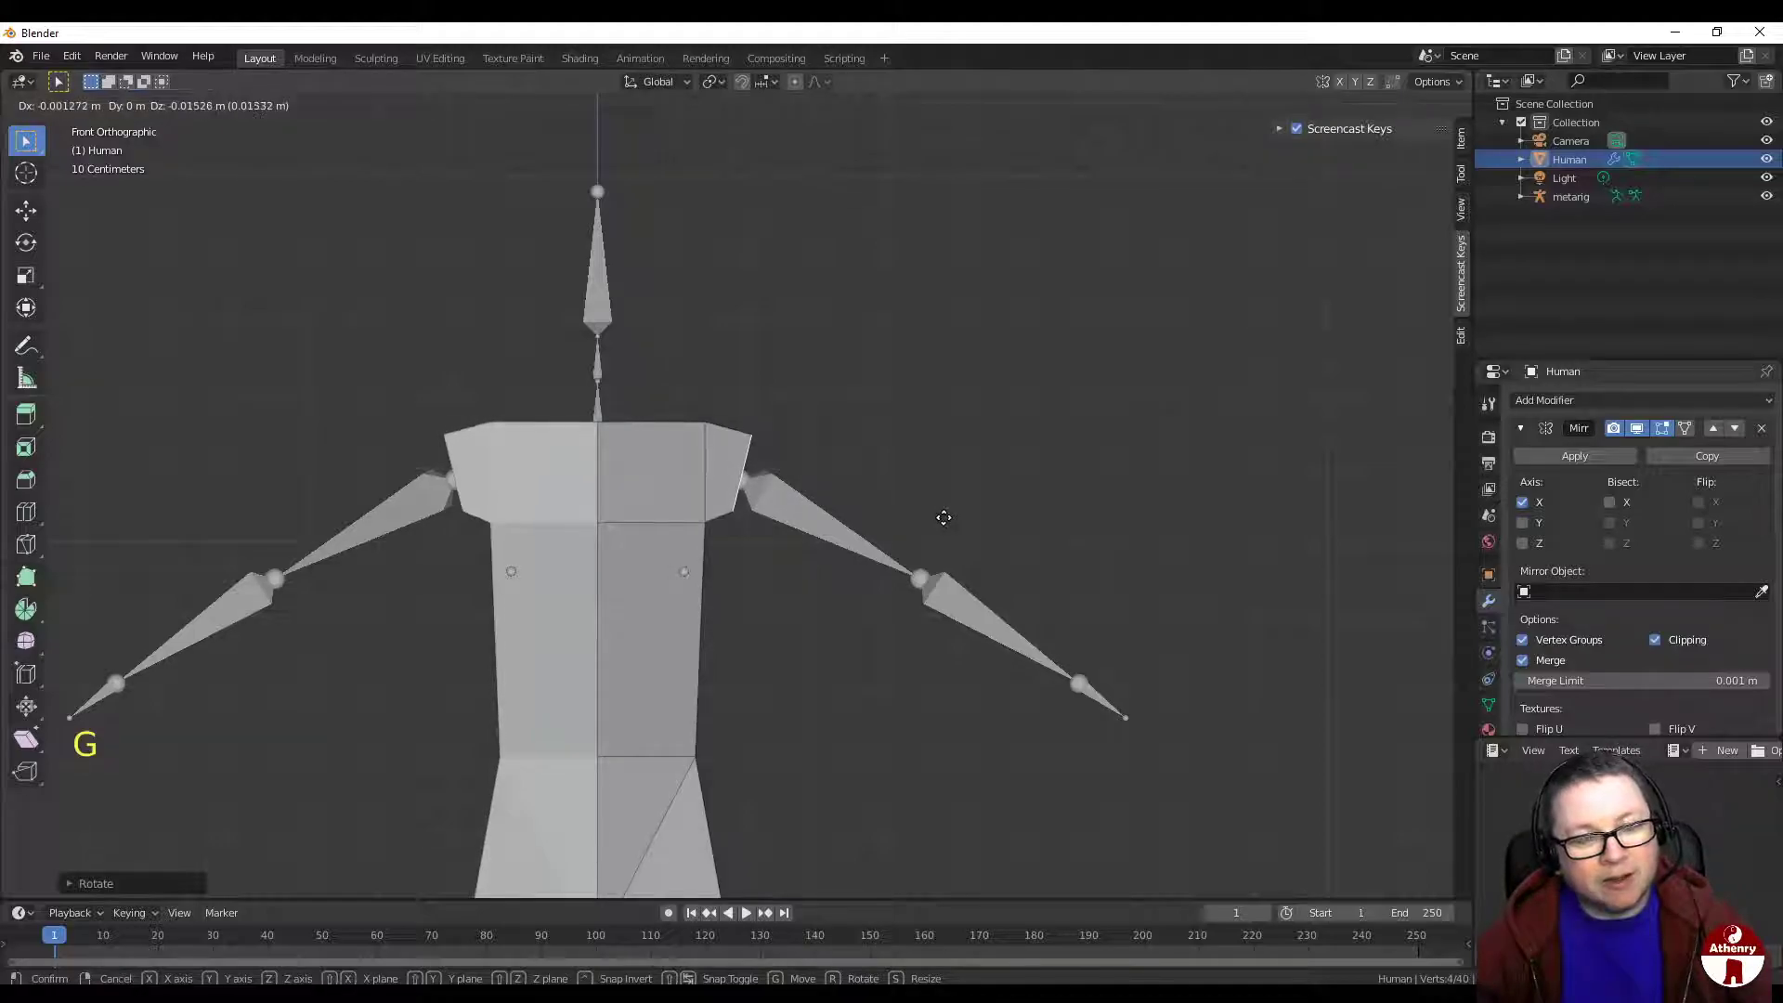
left_click(943, 517)
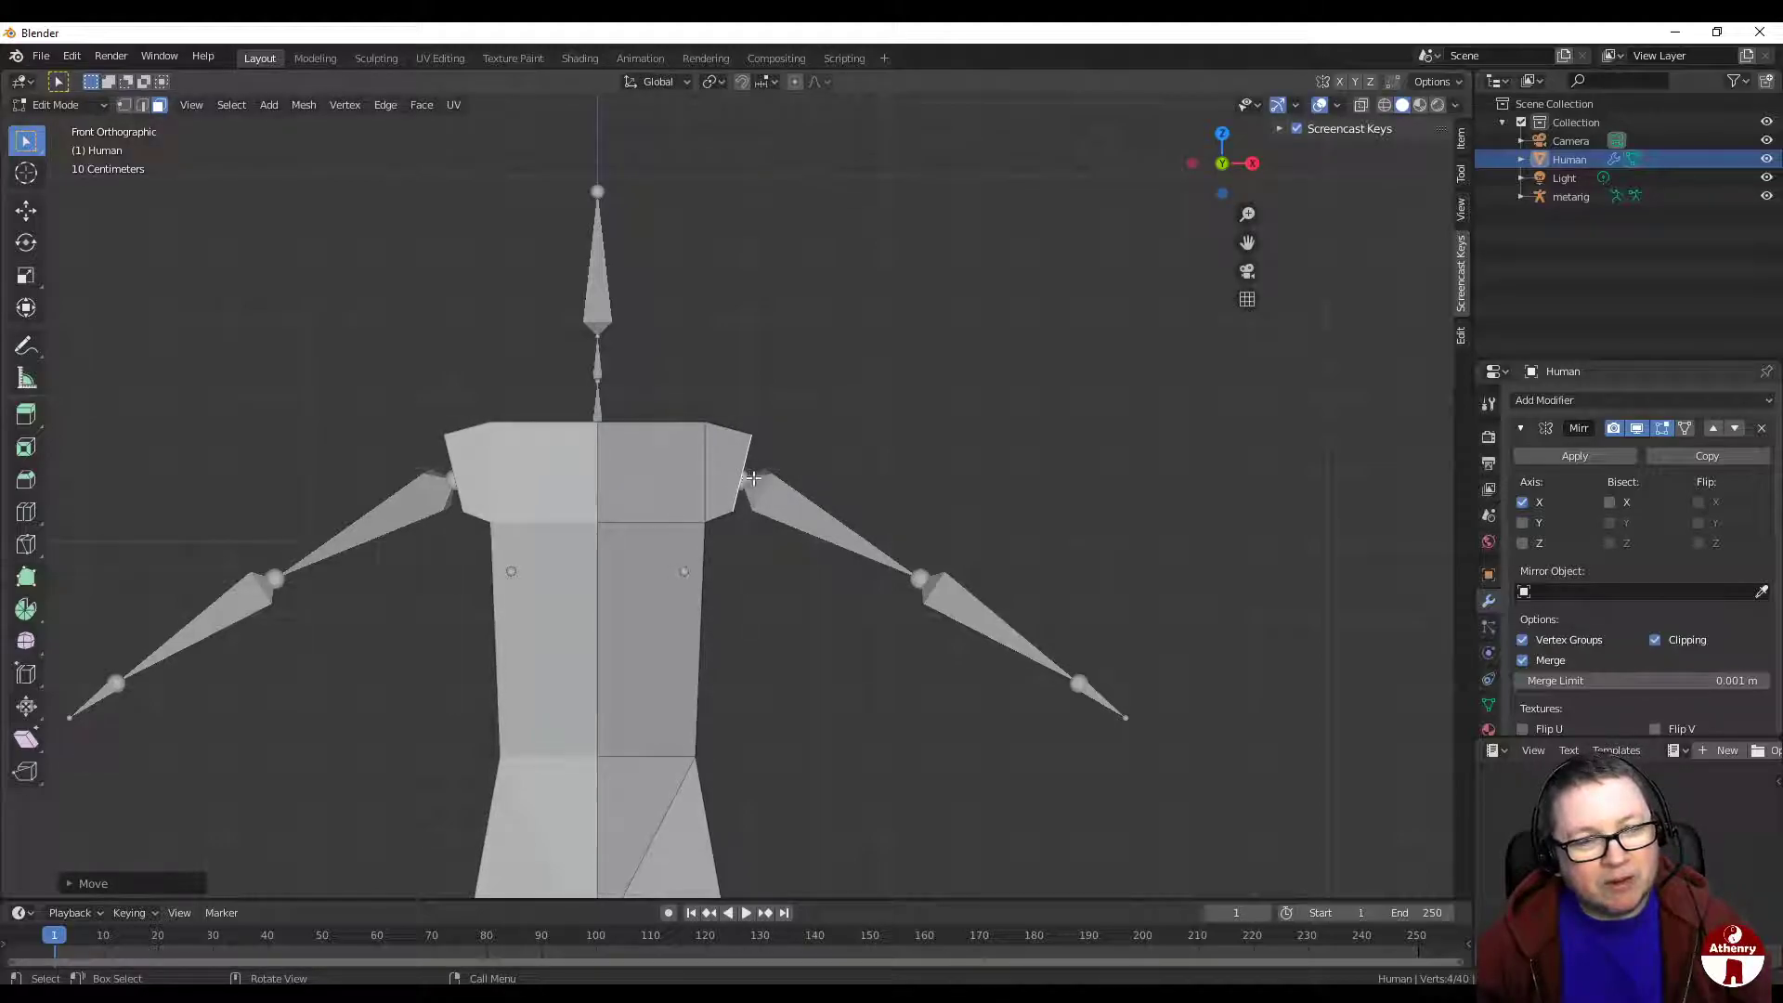
Step: In top view, move the shoulder face back about 0.03 m along Y to centre it on the upper arm bone
left_click(1224, 135)
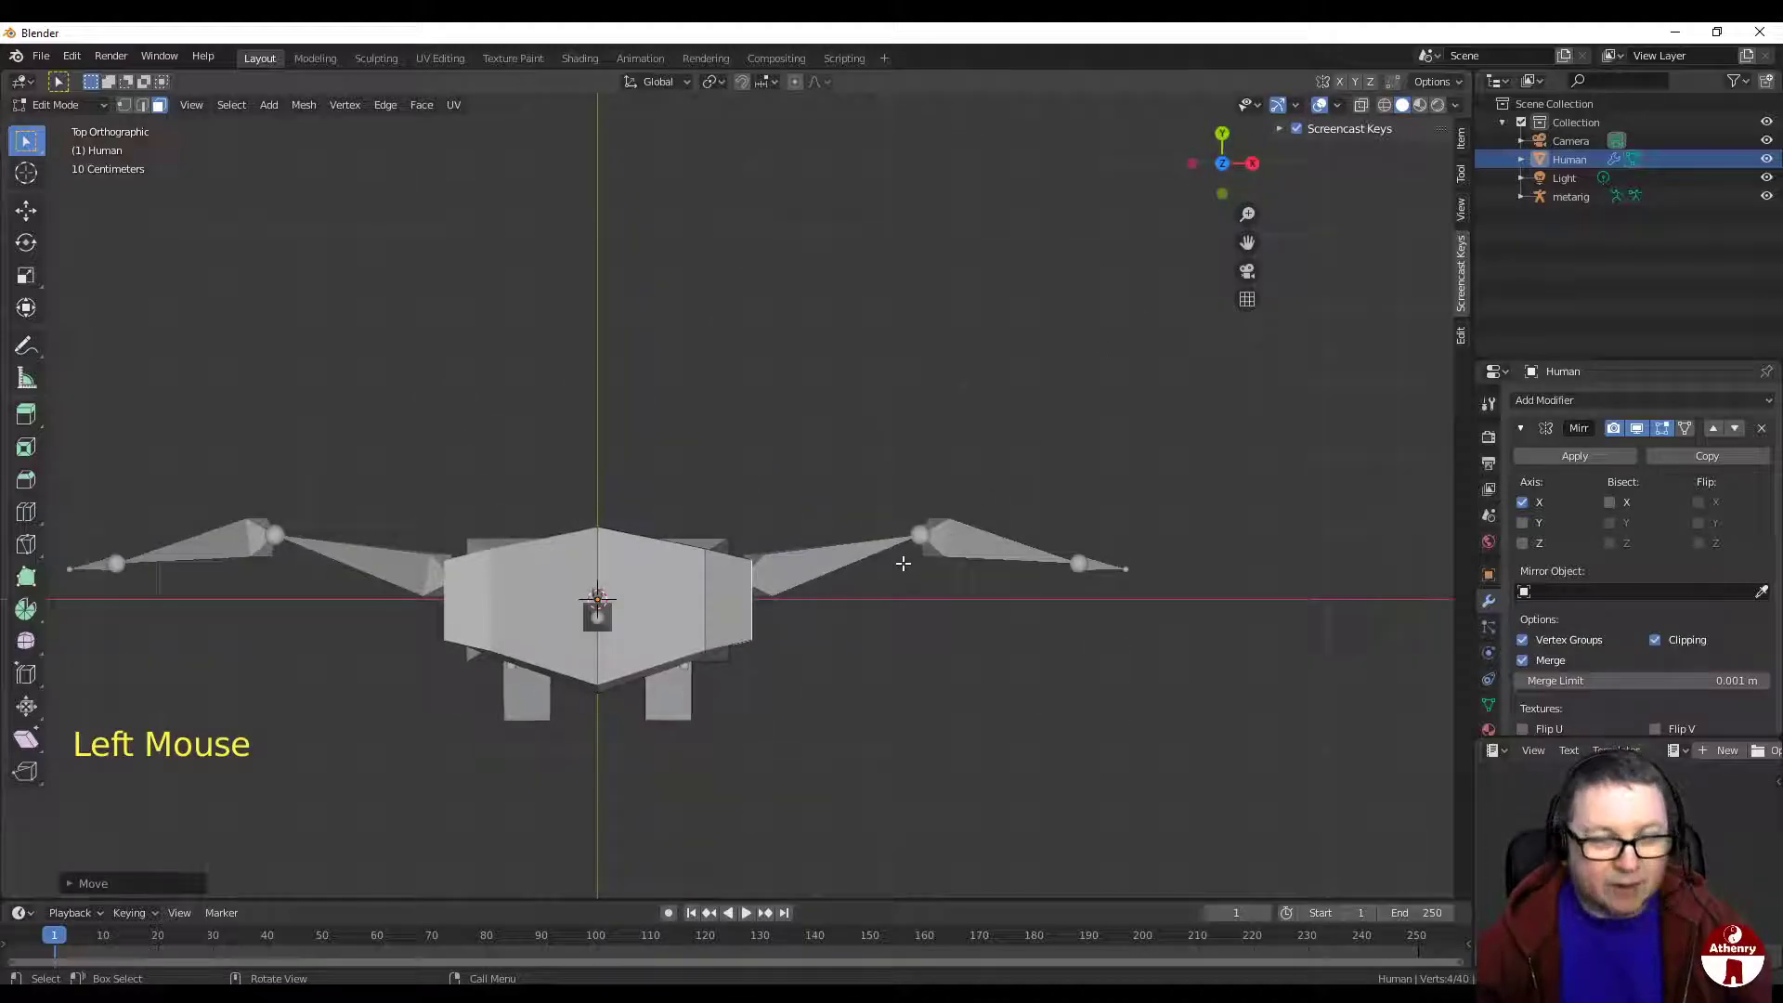
key("g")
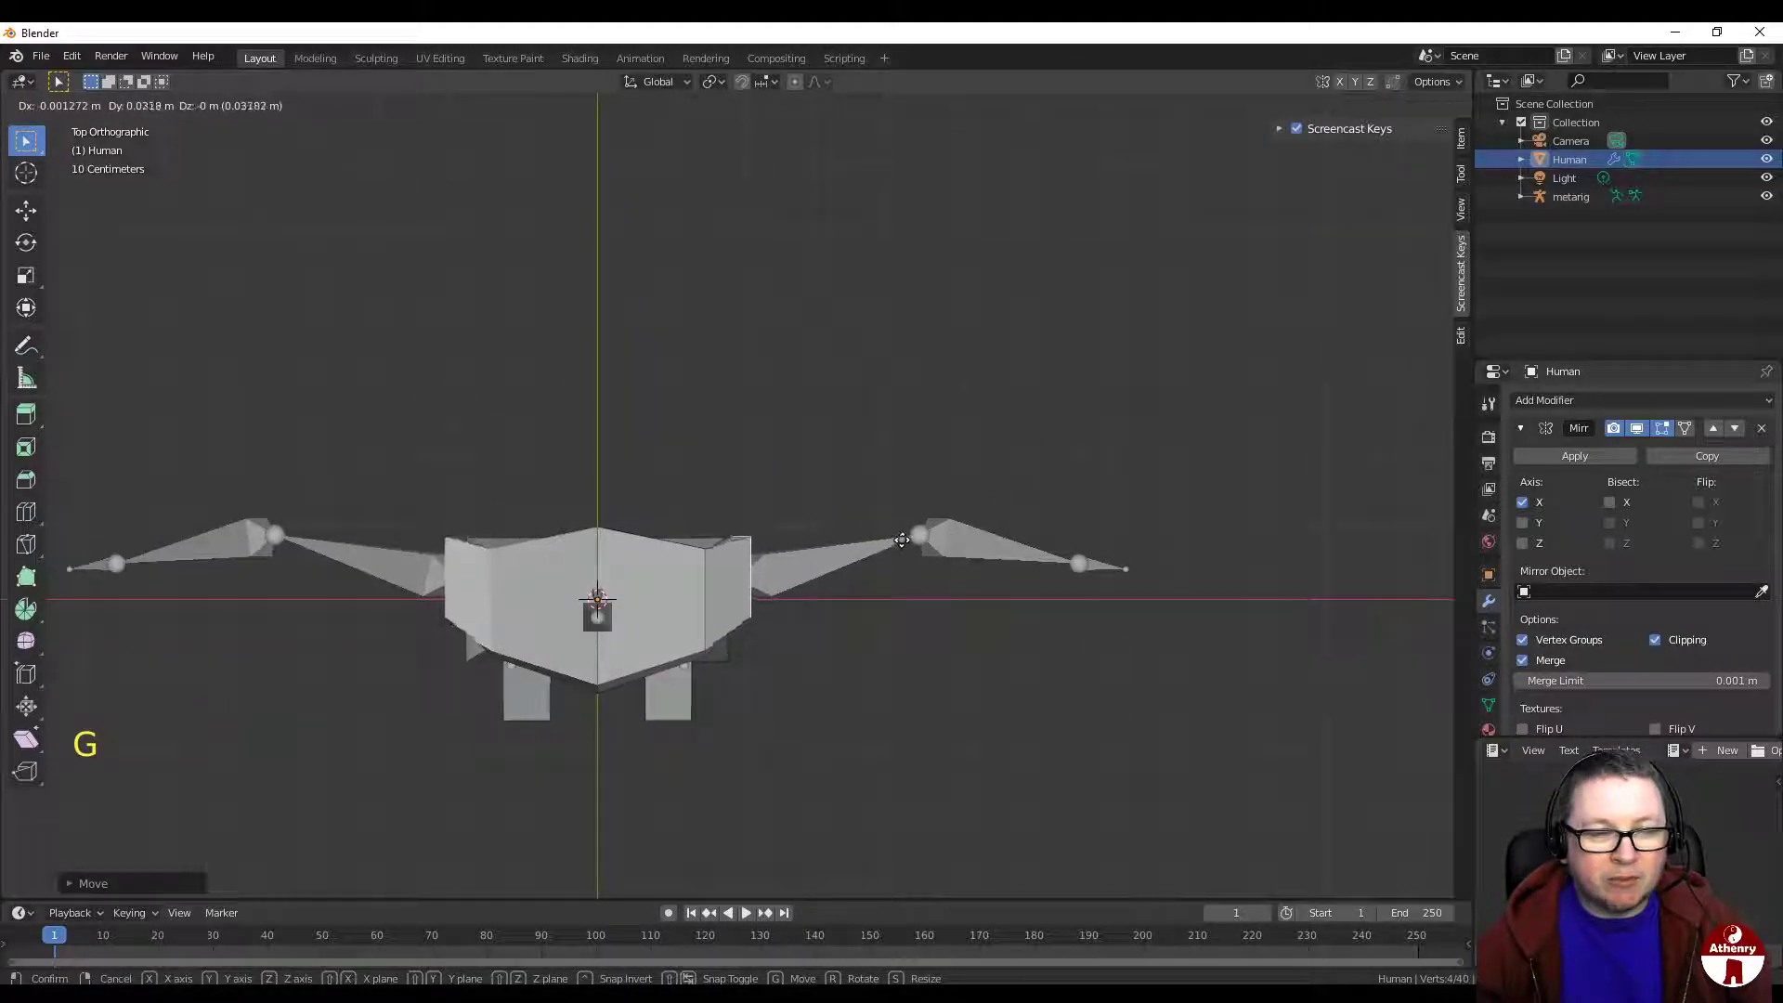
left_click(902, 539)
middle_click_drag(902, 539, 816, 506)
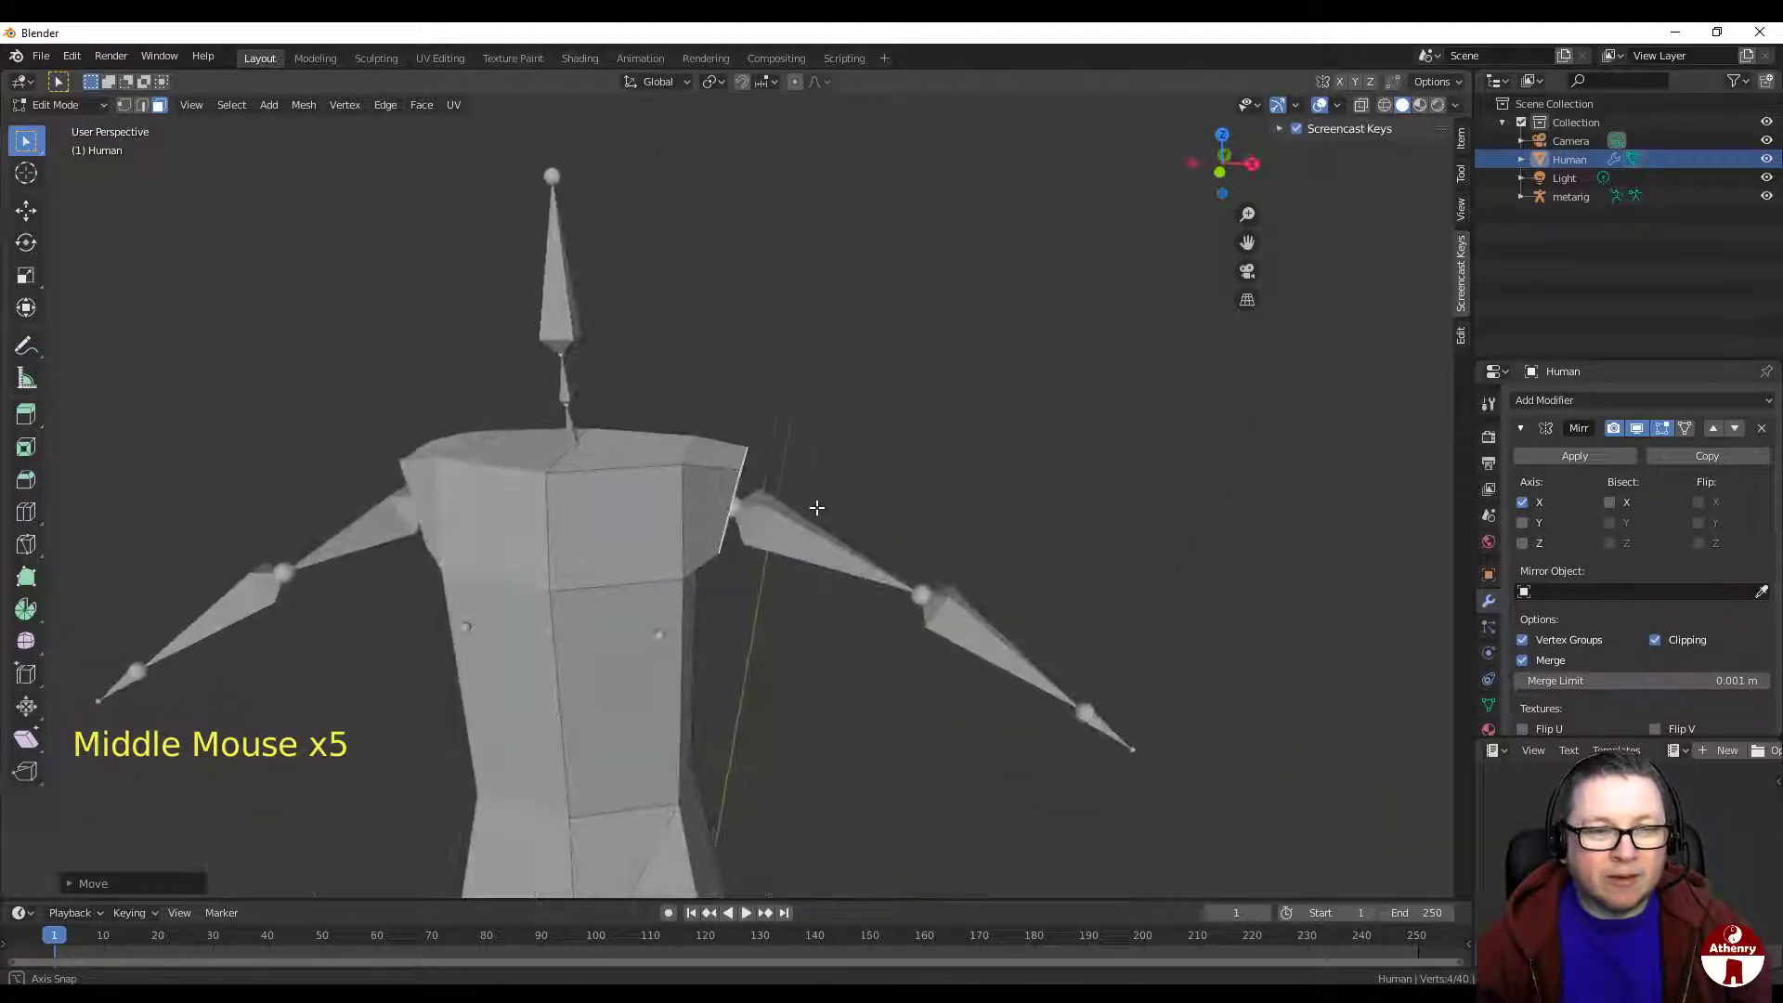
Step: In front view, extrude the shoulder face about 0.28 m outward to form the upper arm
left_click(1219, 172)
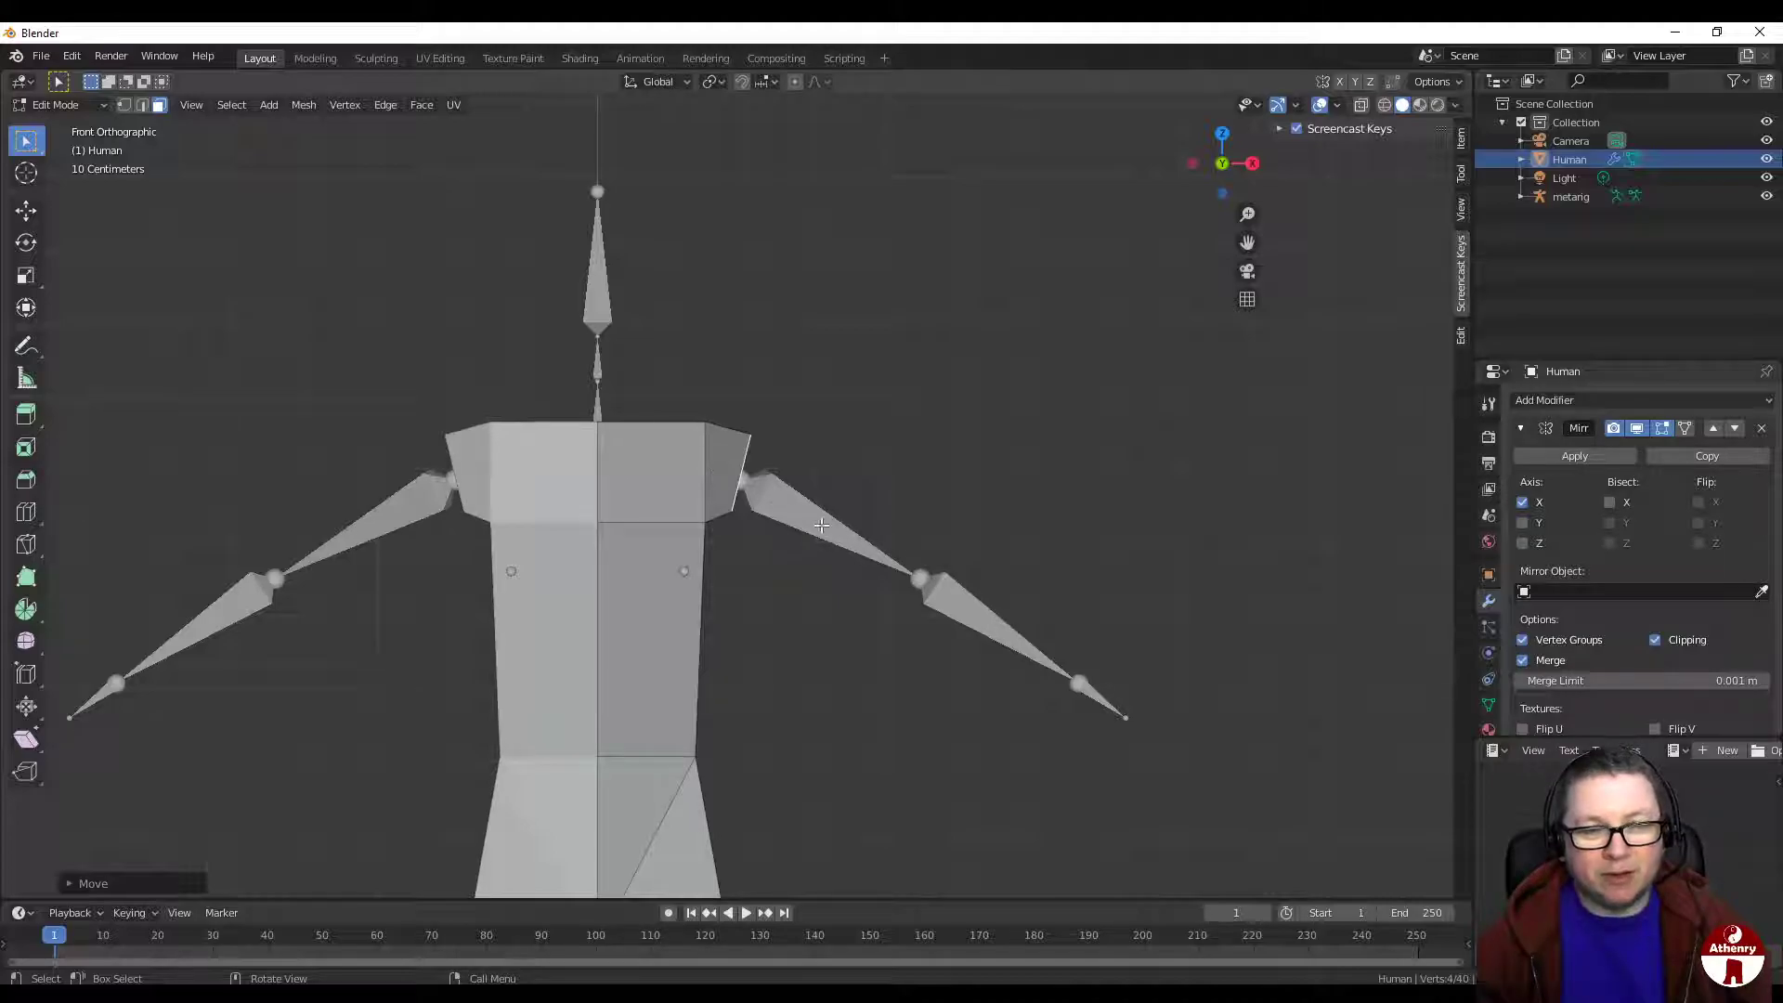
key("e")
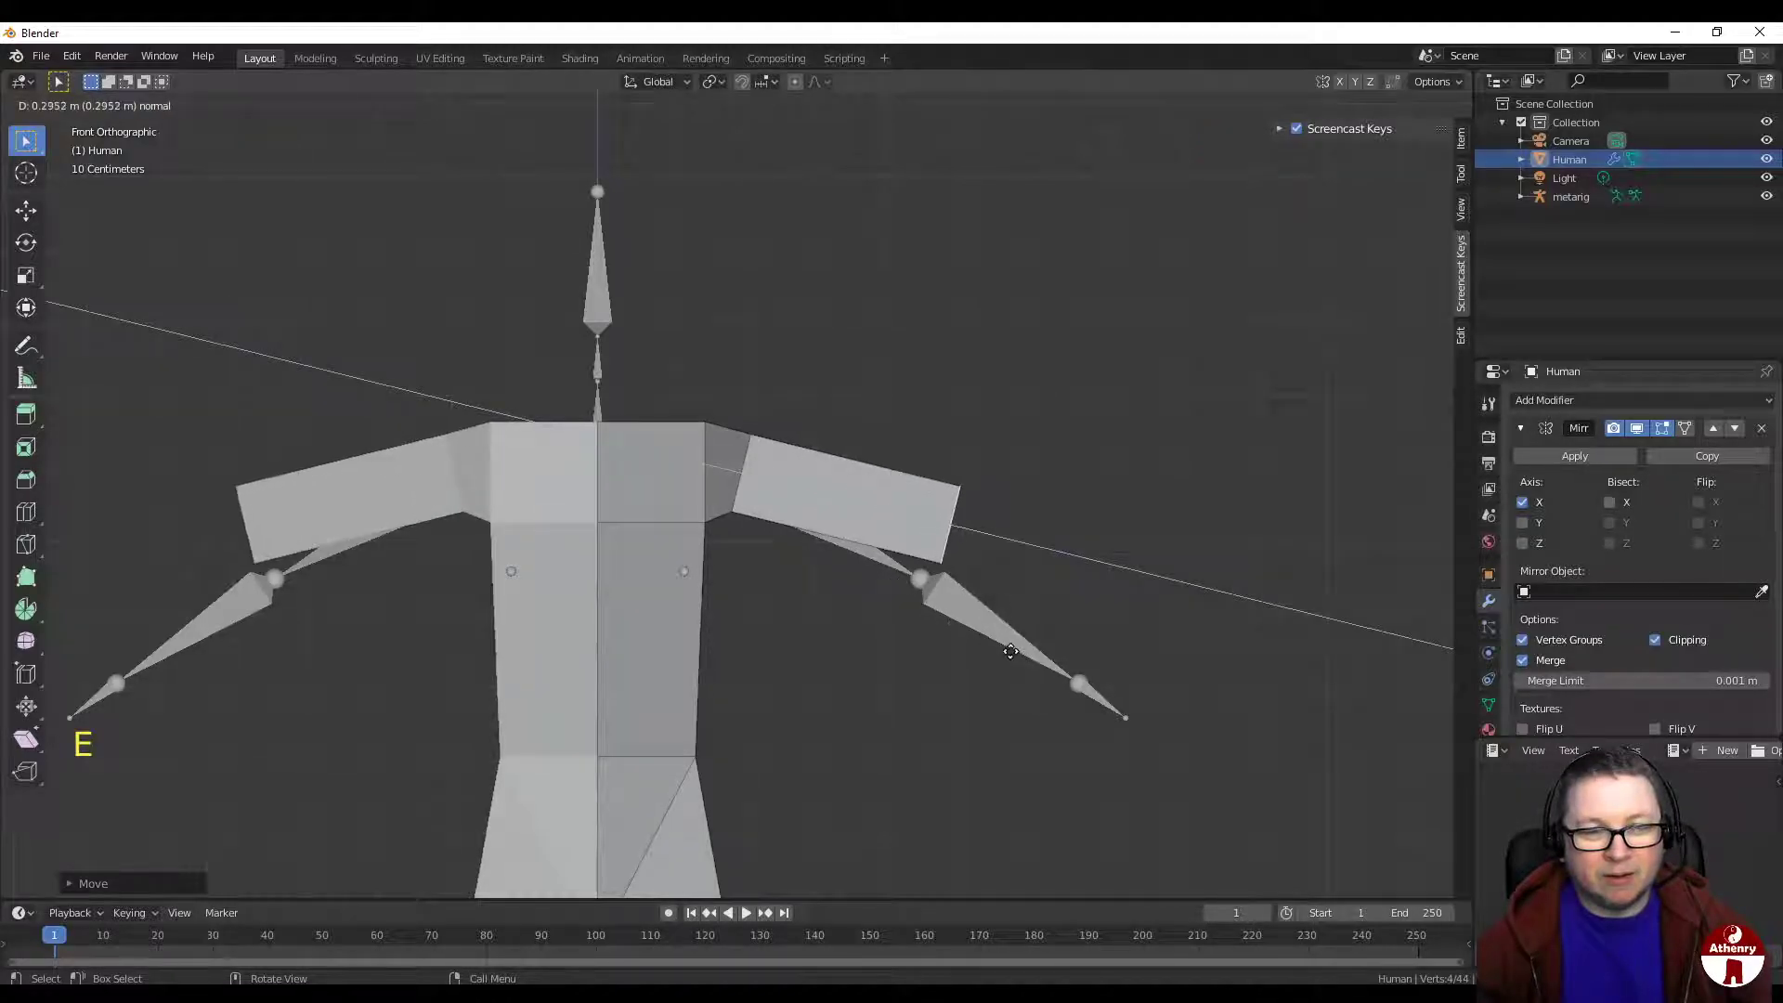
left_click(998, 645)
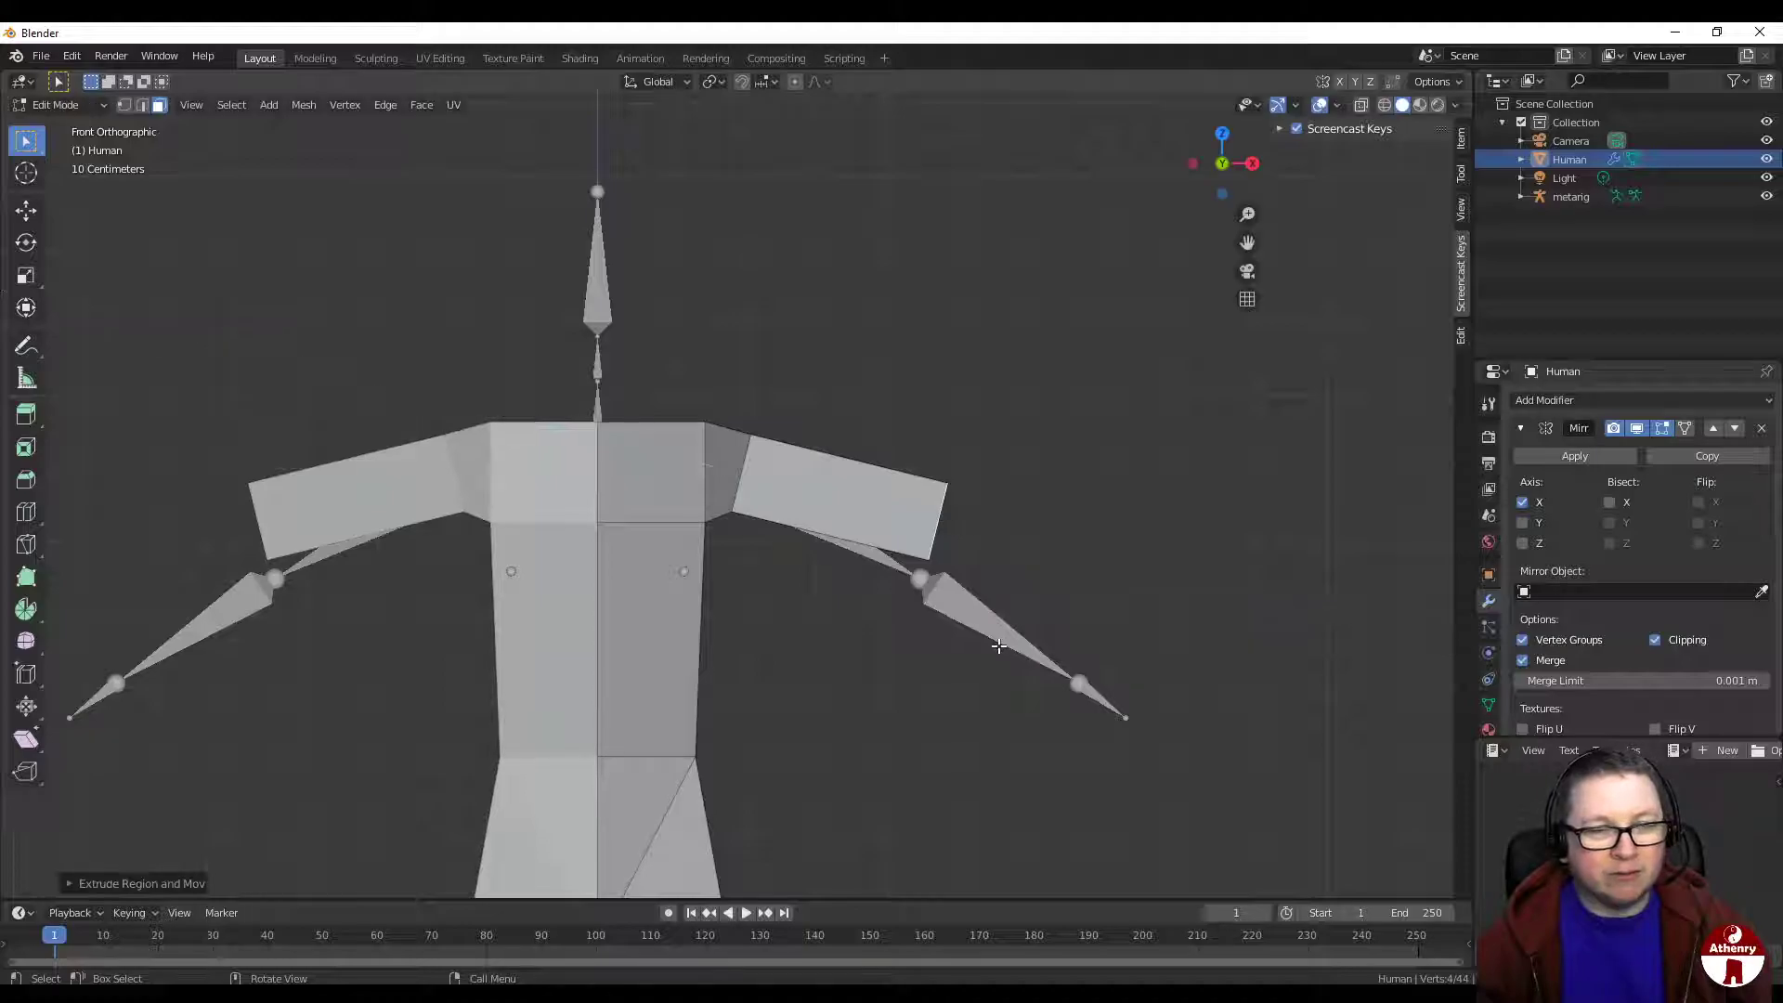
Step: In front view, scale the upper arm's end face to about 0.68 and lower it onto the elbow joint
key("s")
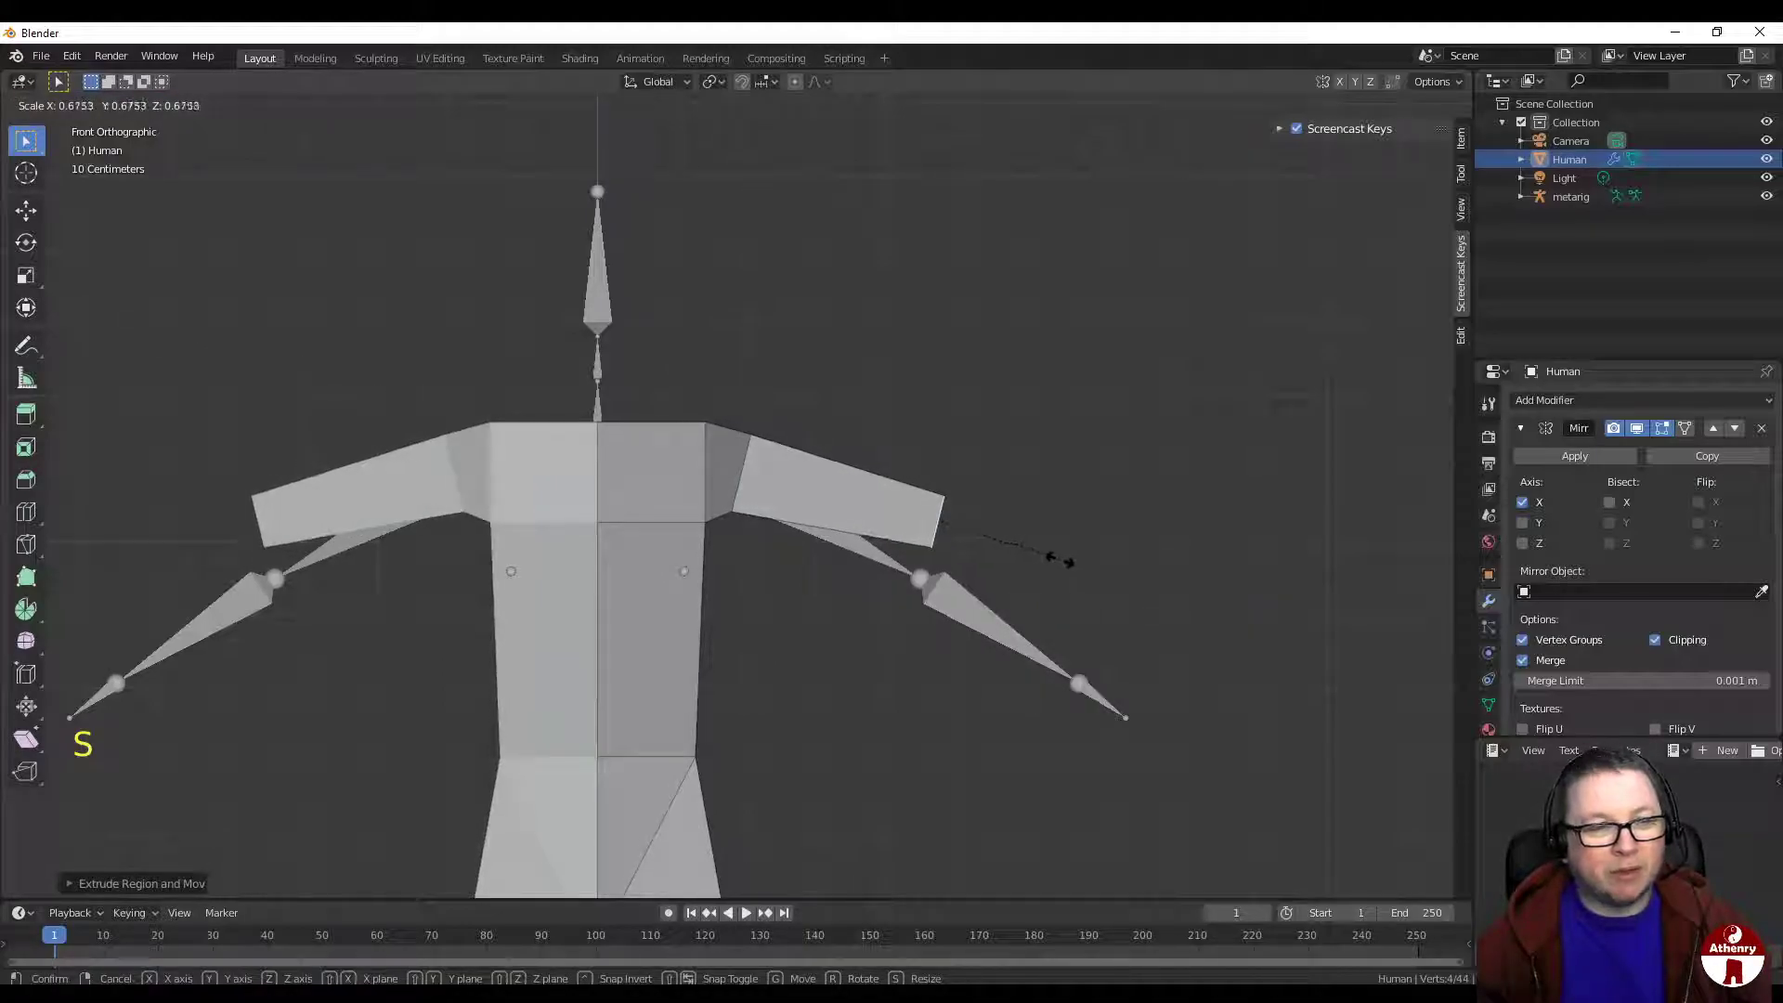
left_click(1059, 560)
key("g")
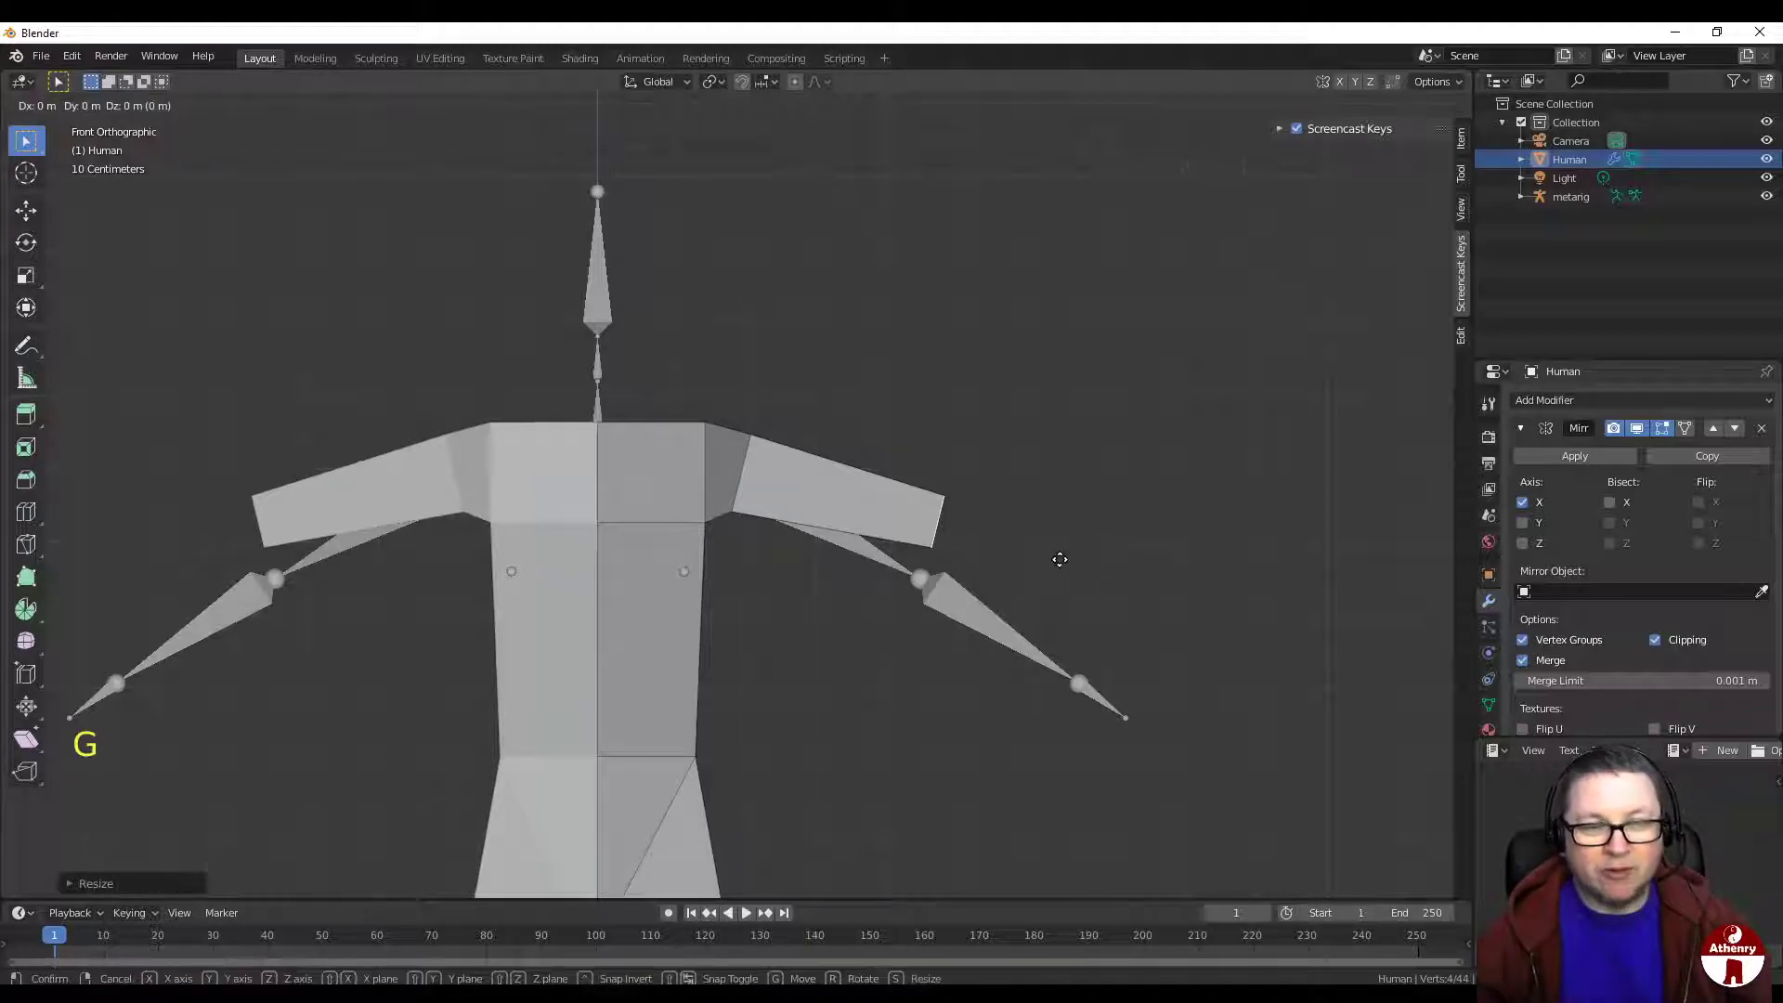
left_click(1043, 612)
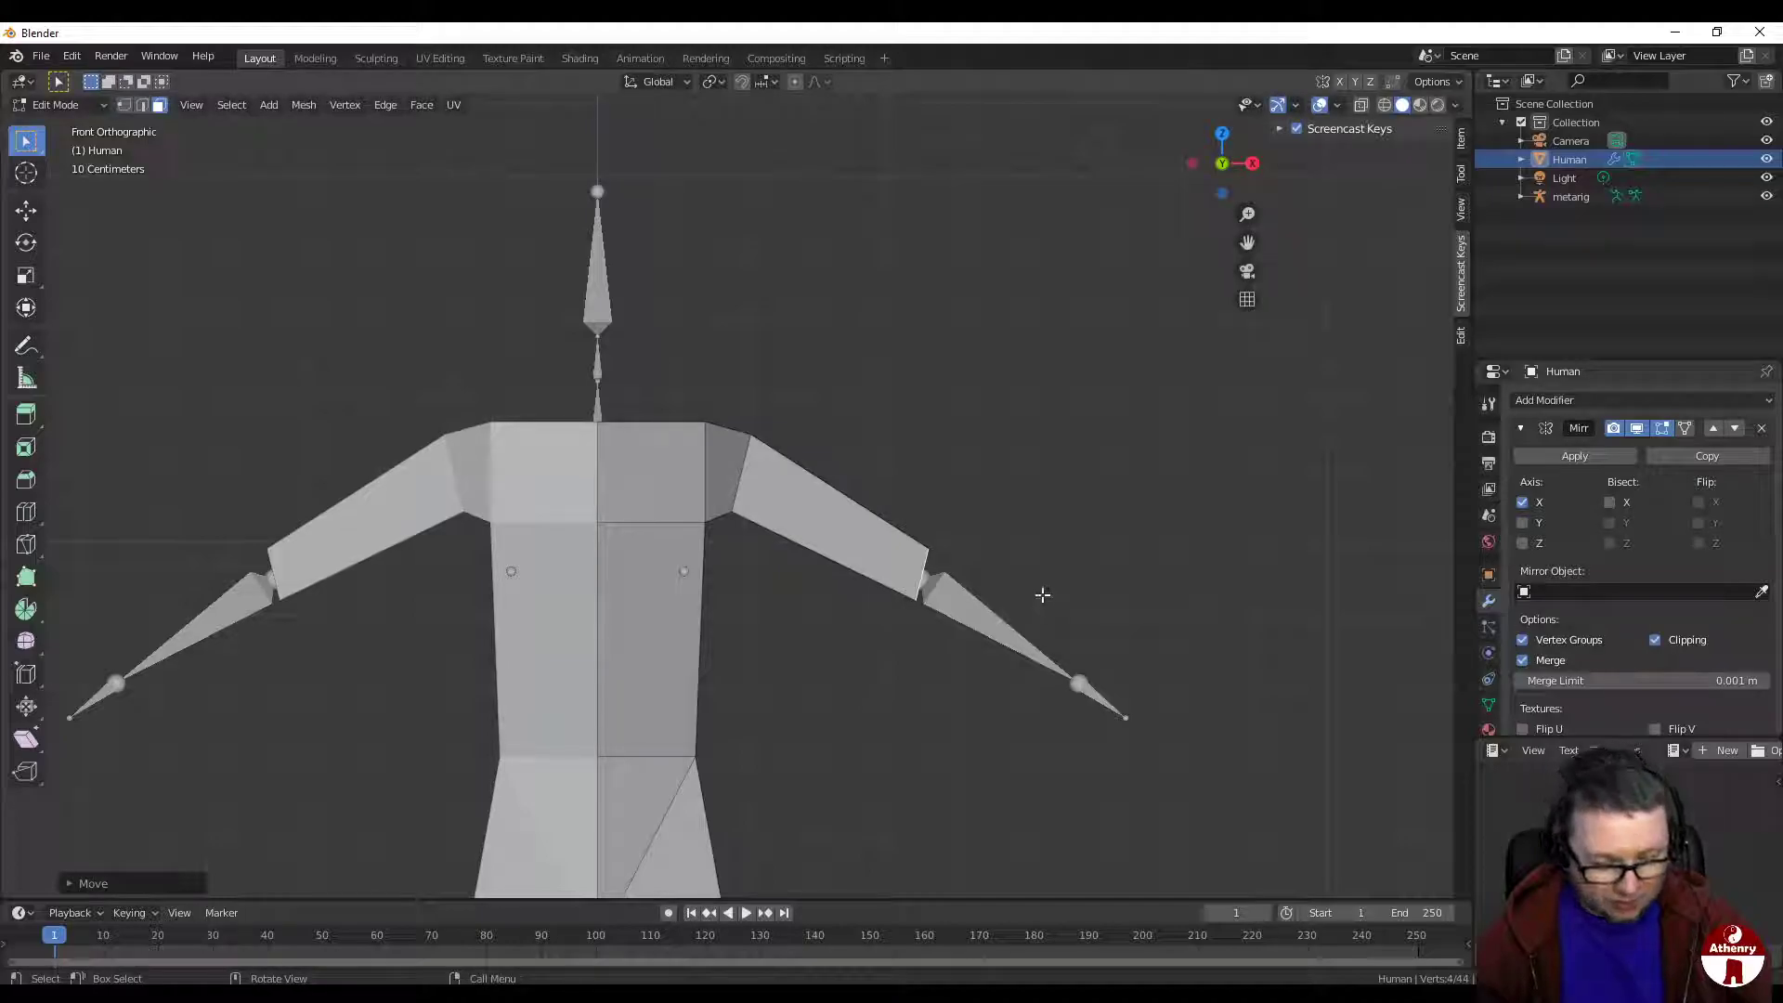
Step: Rotate the upper arm's end face about 20 degrees in front view and move it back about 0.05 m along Y in top view
key("r")
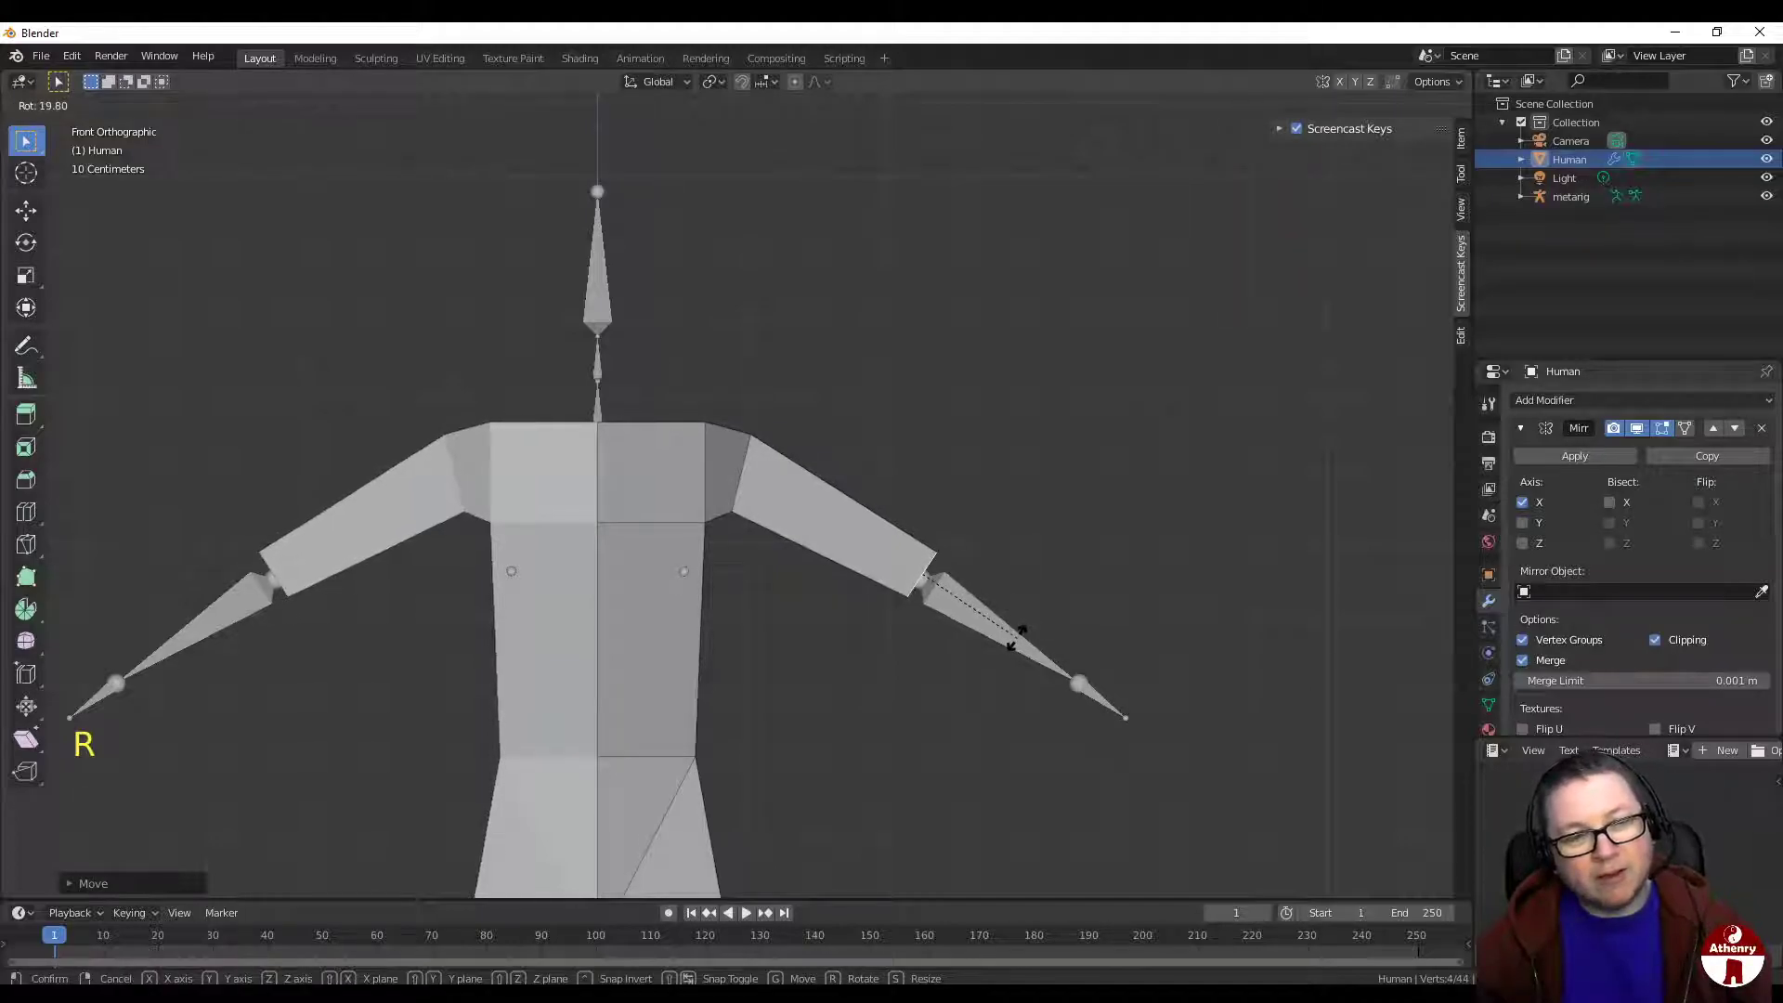
left_click(1024, 633)
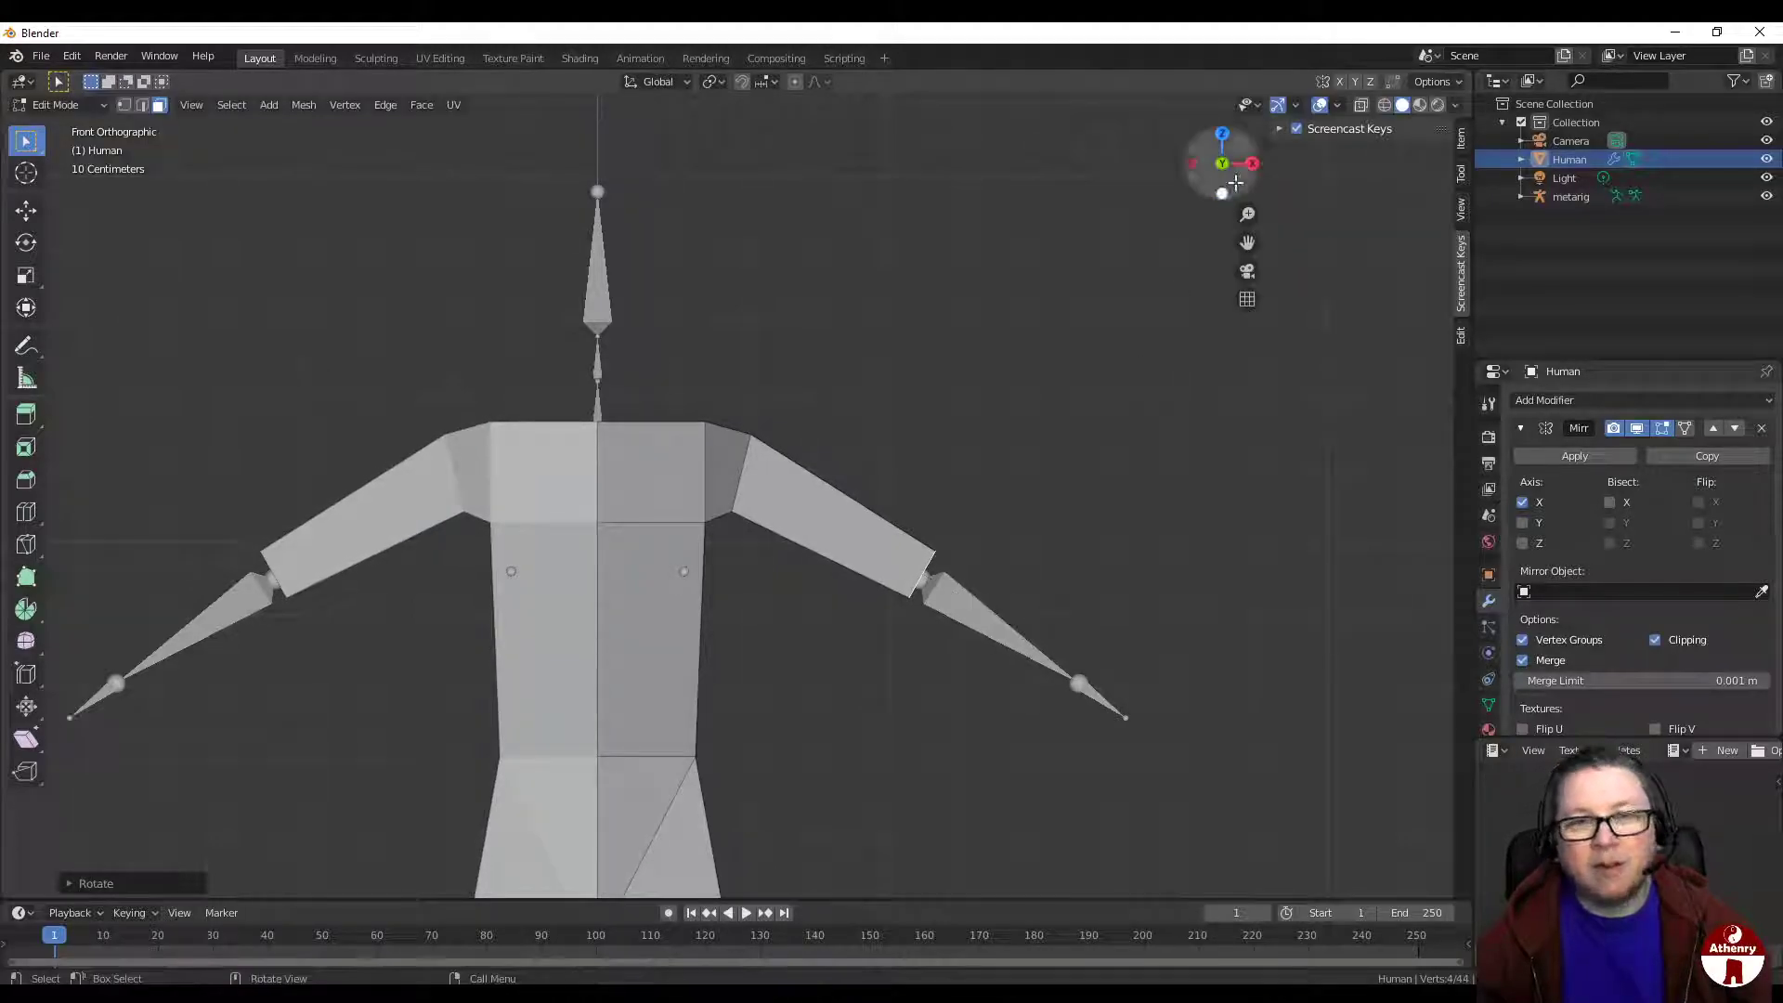
left_click(1222, 135)
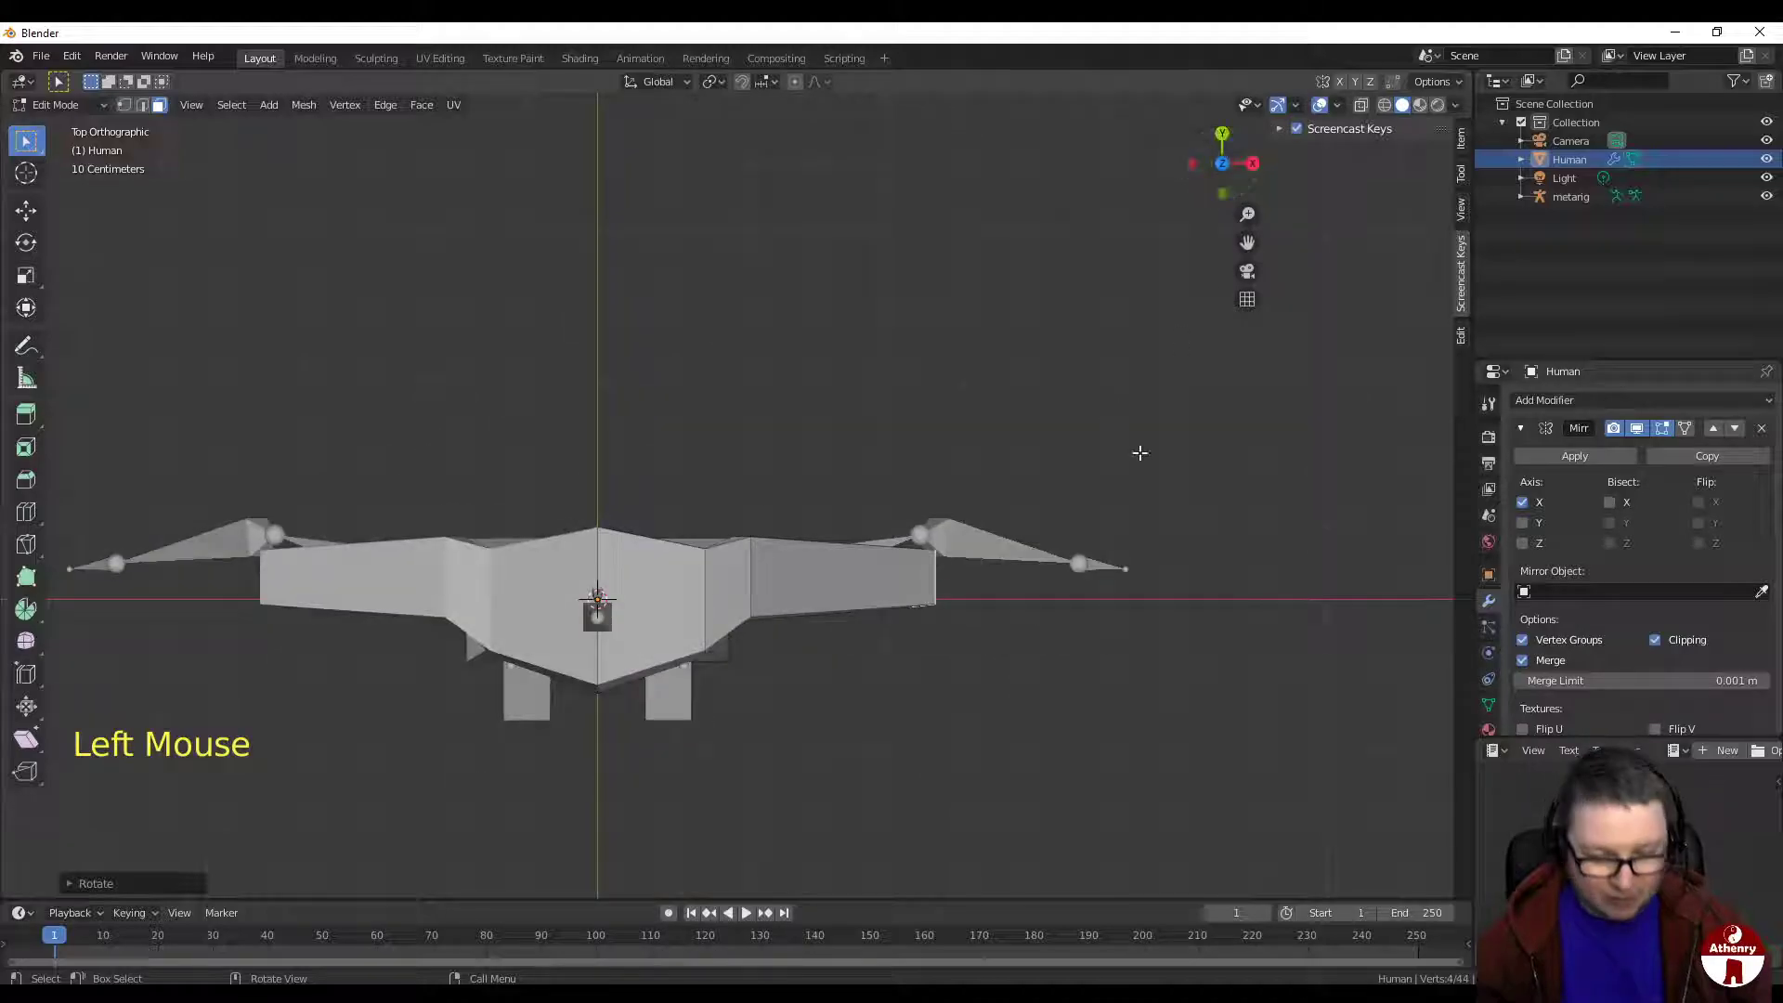
key("g")
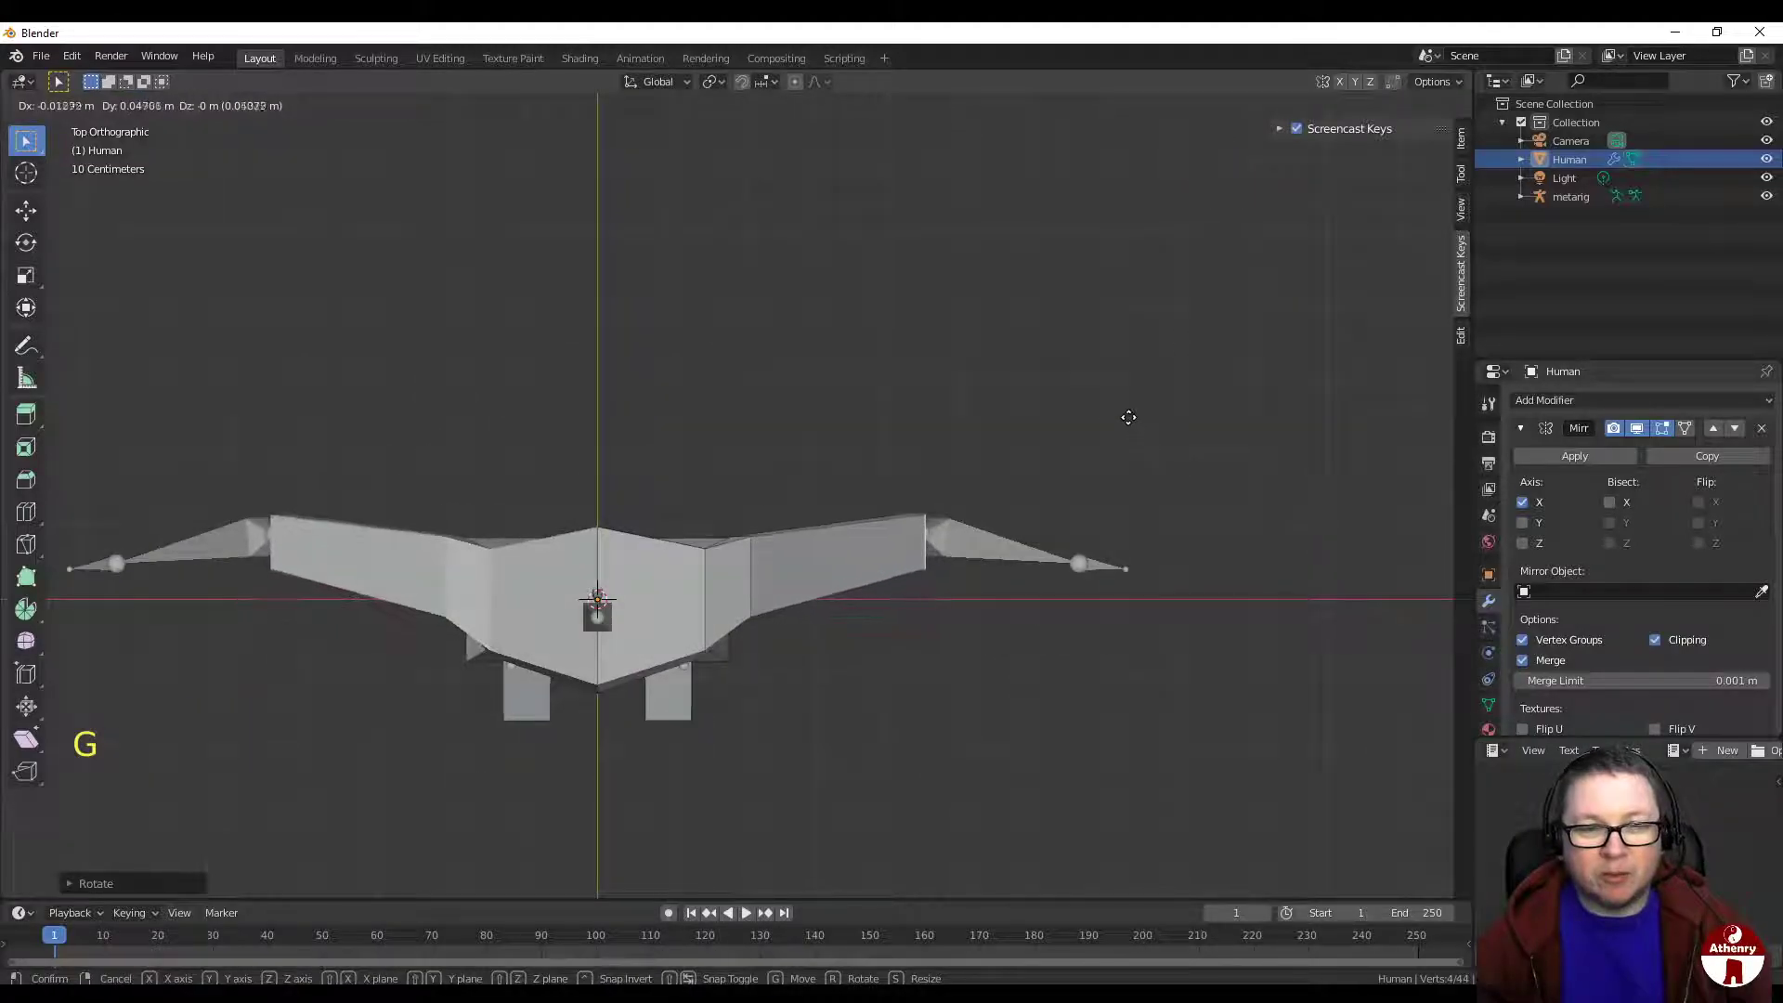
left_click(1125, 410)
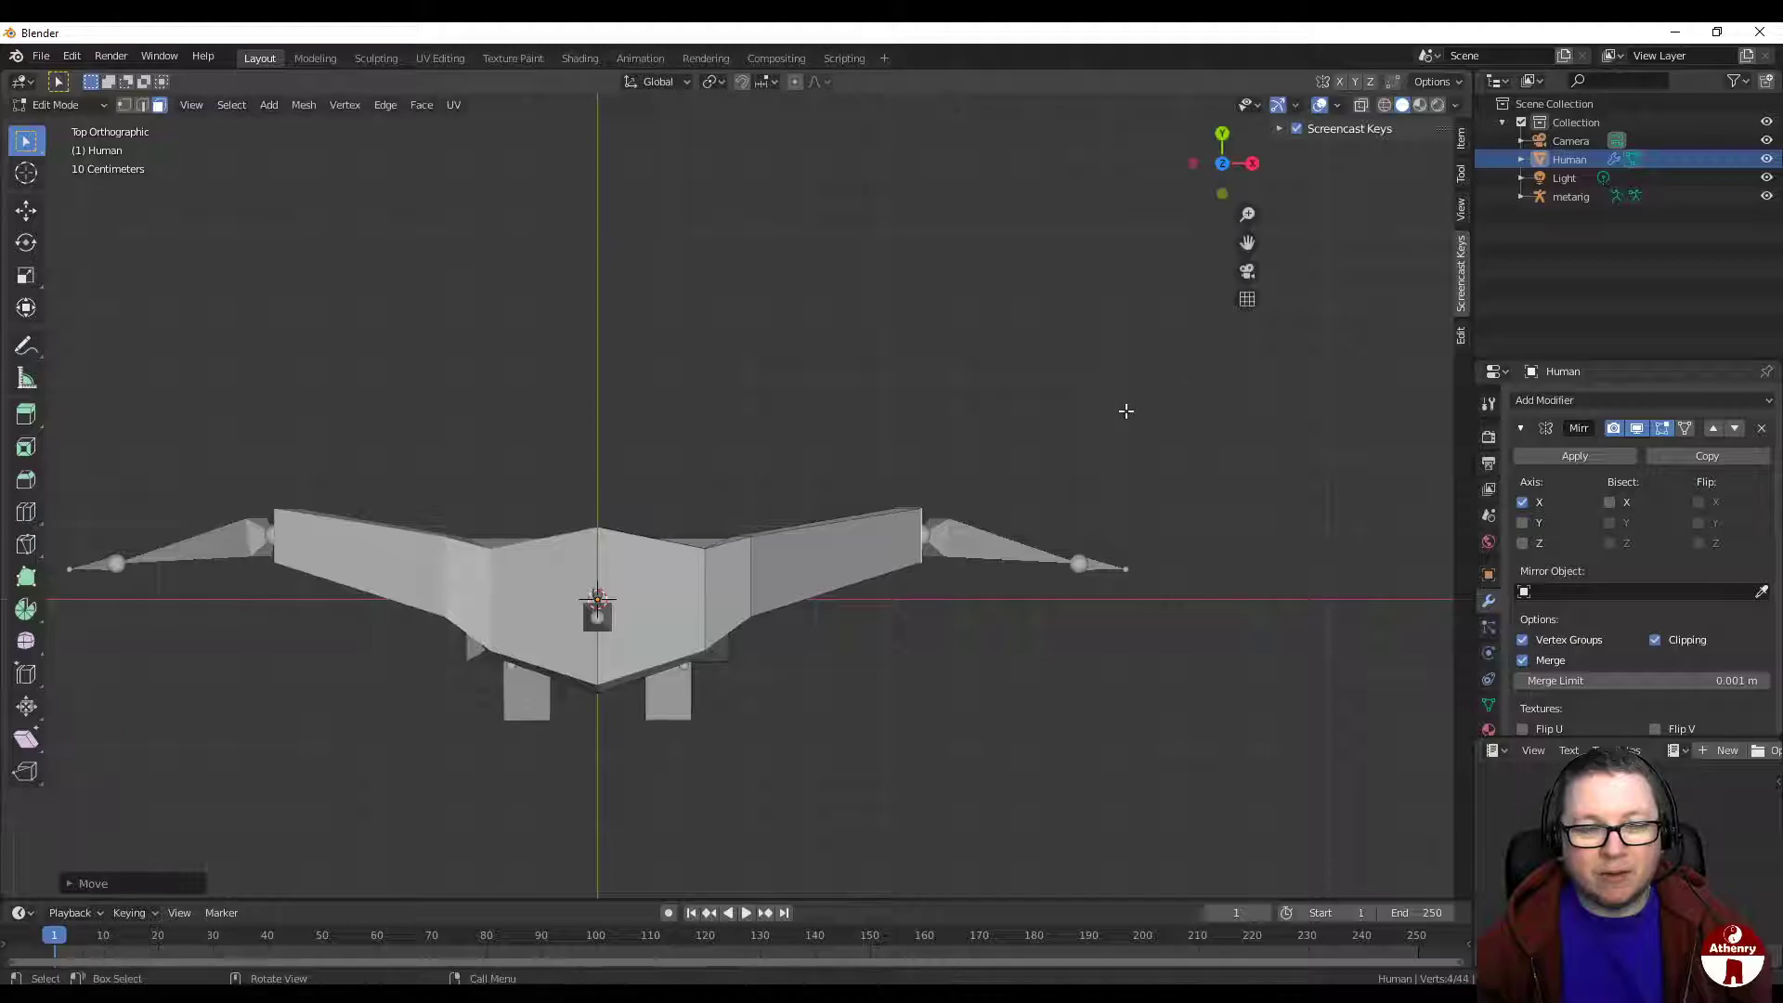
key("r")
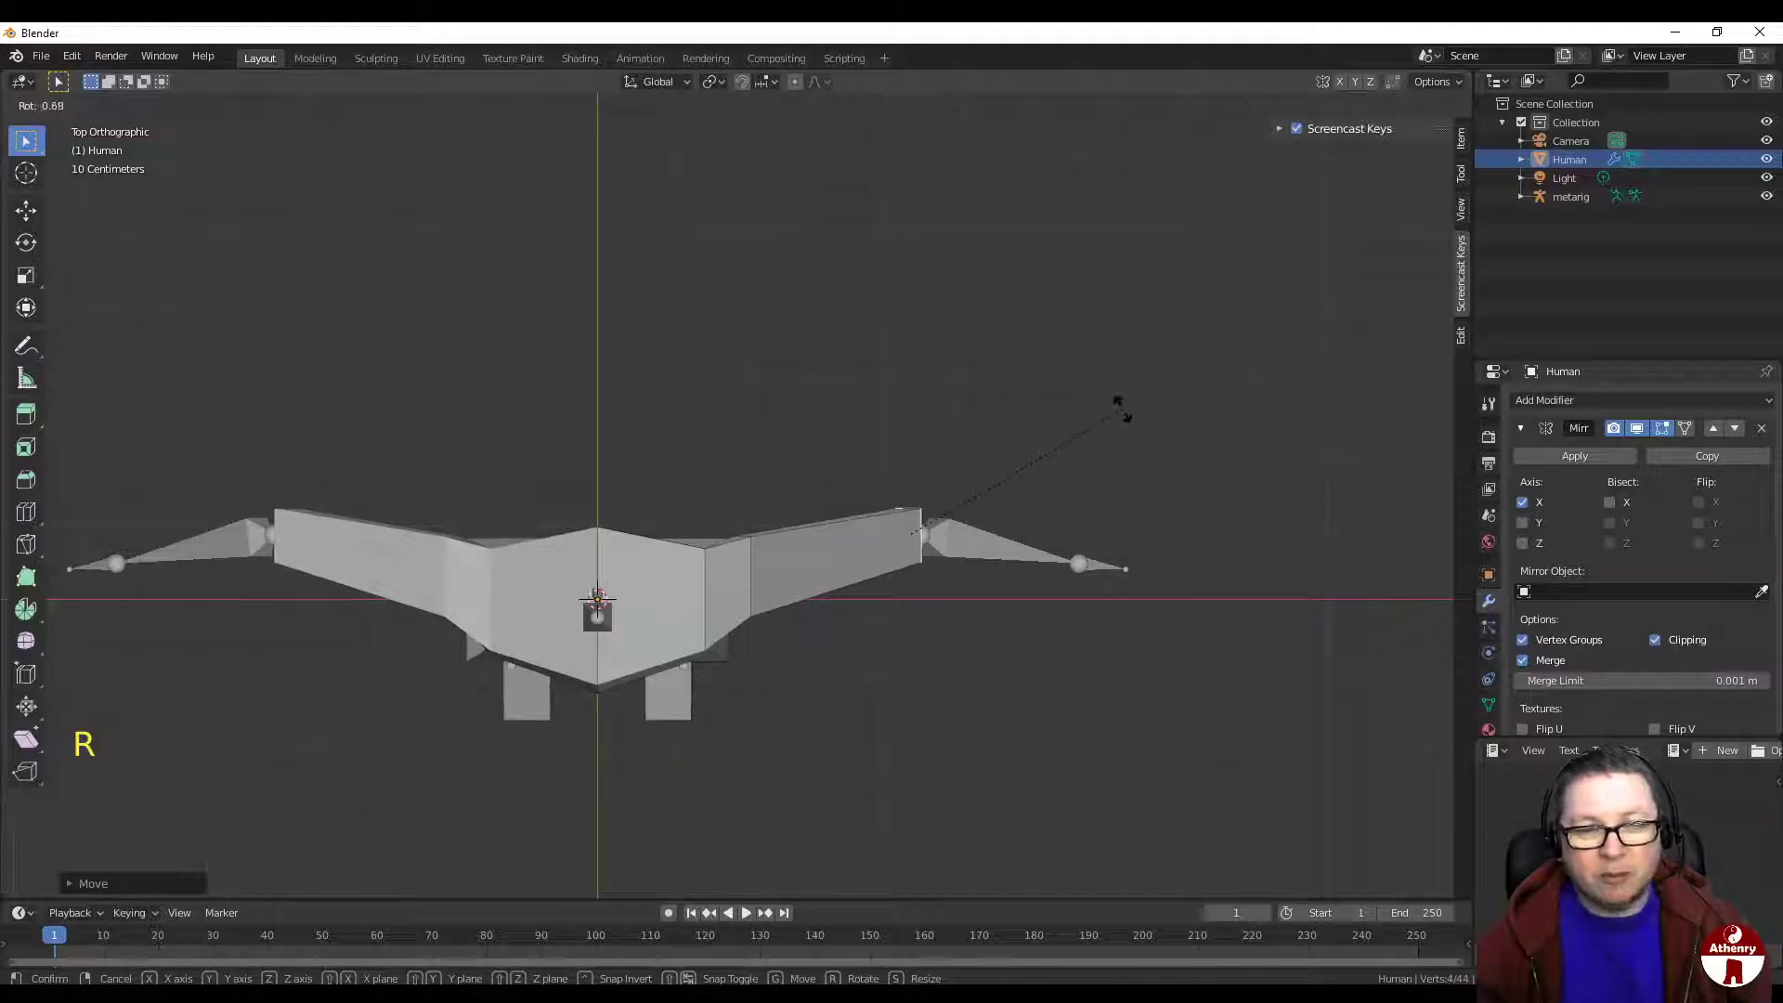
left_click(1123, 409)
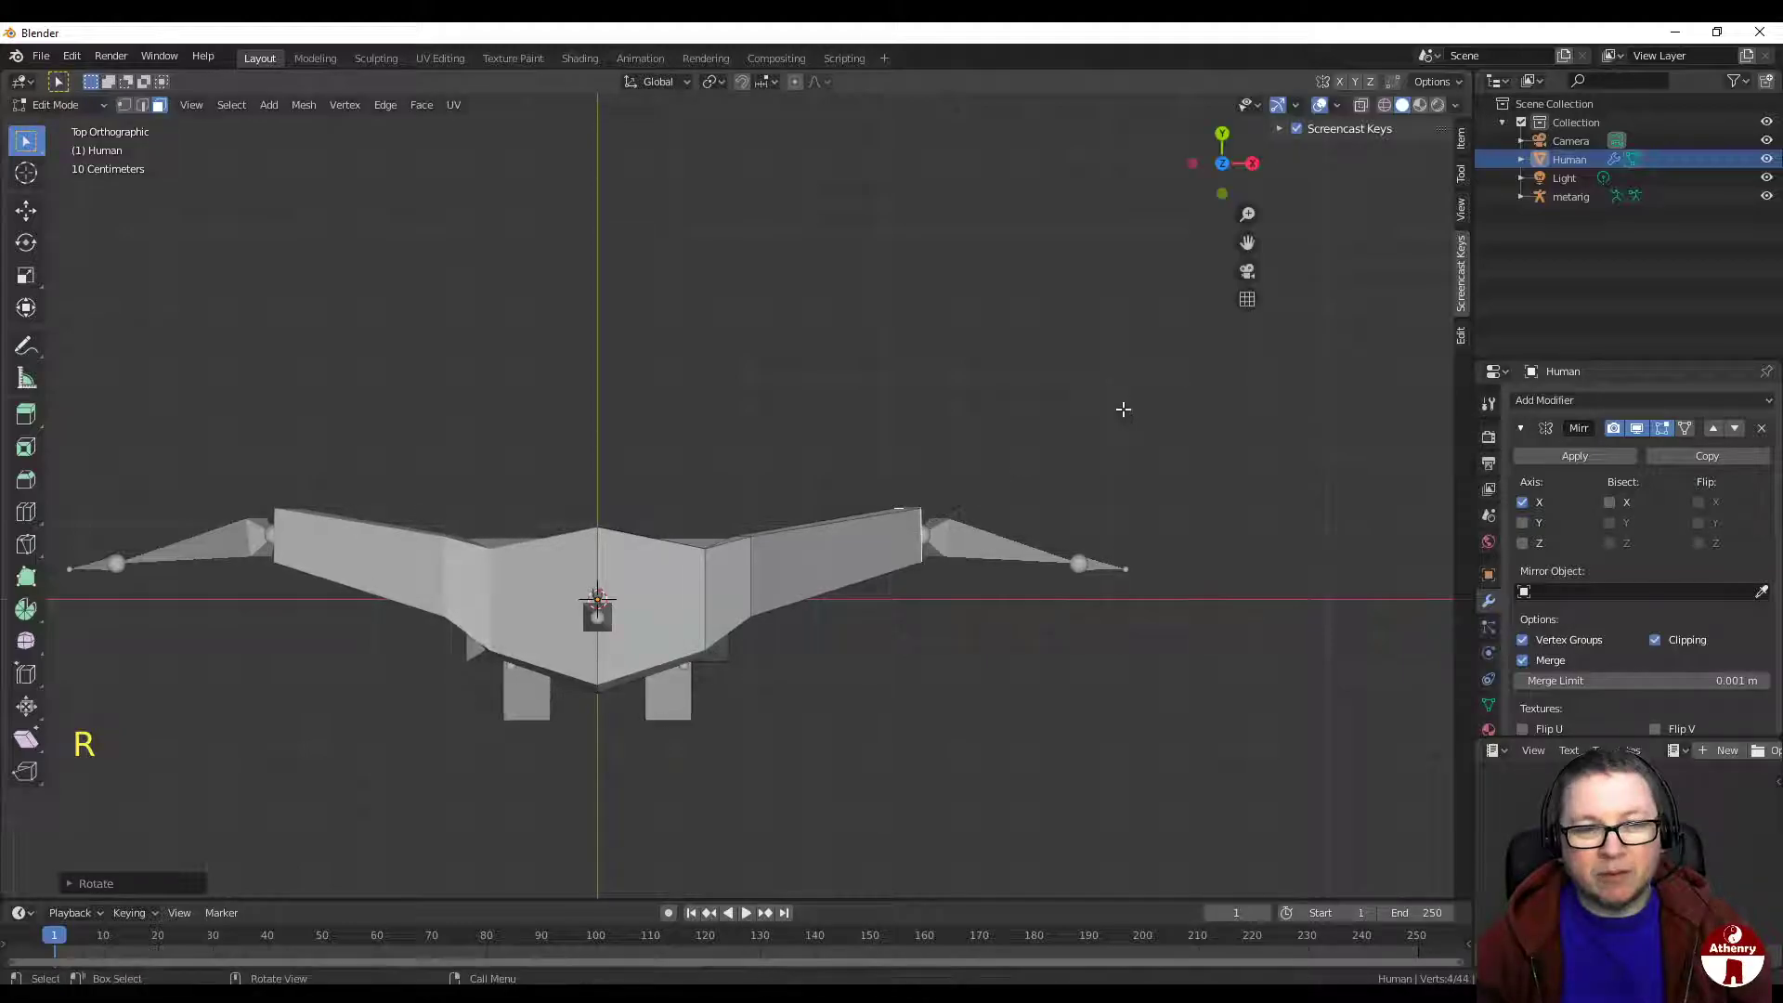
Step: In front view, nudge the upper arm's end face outward and up to centre it on the elbow joint
left_click(1222, 193)
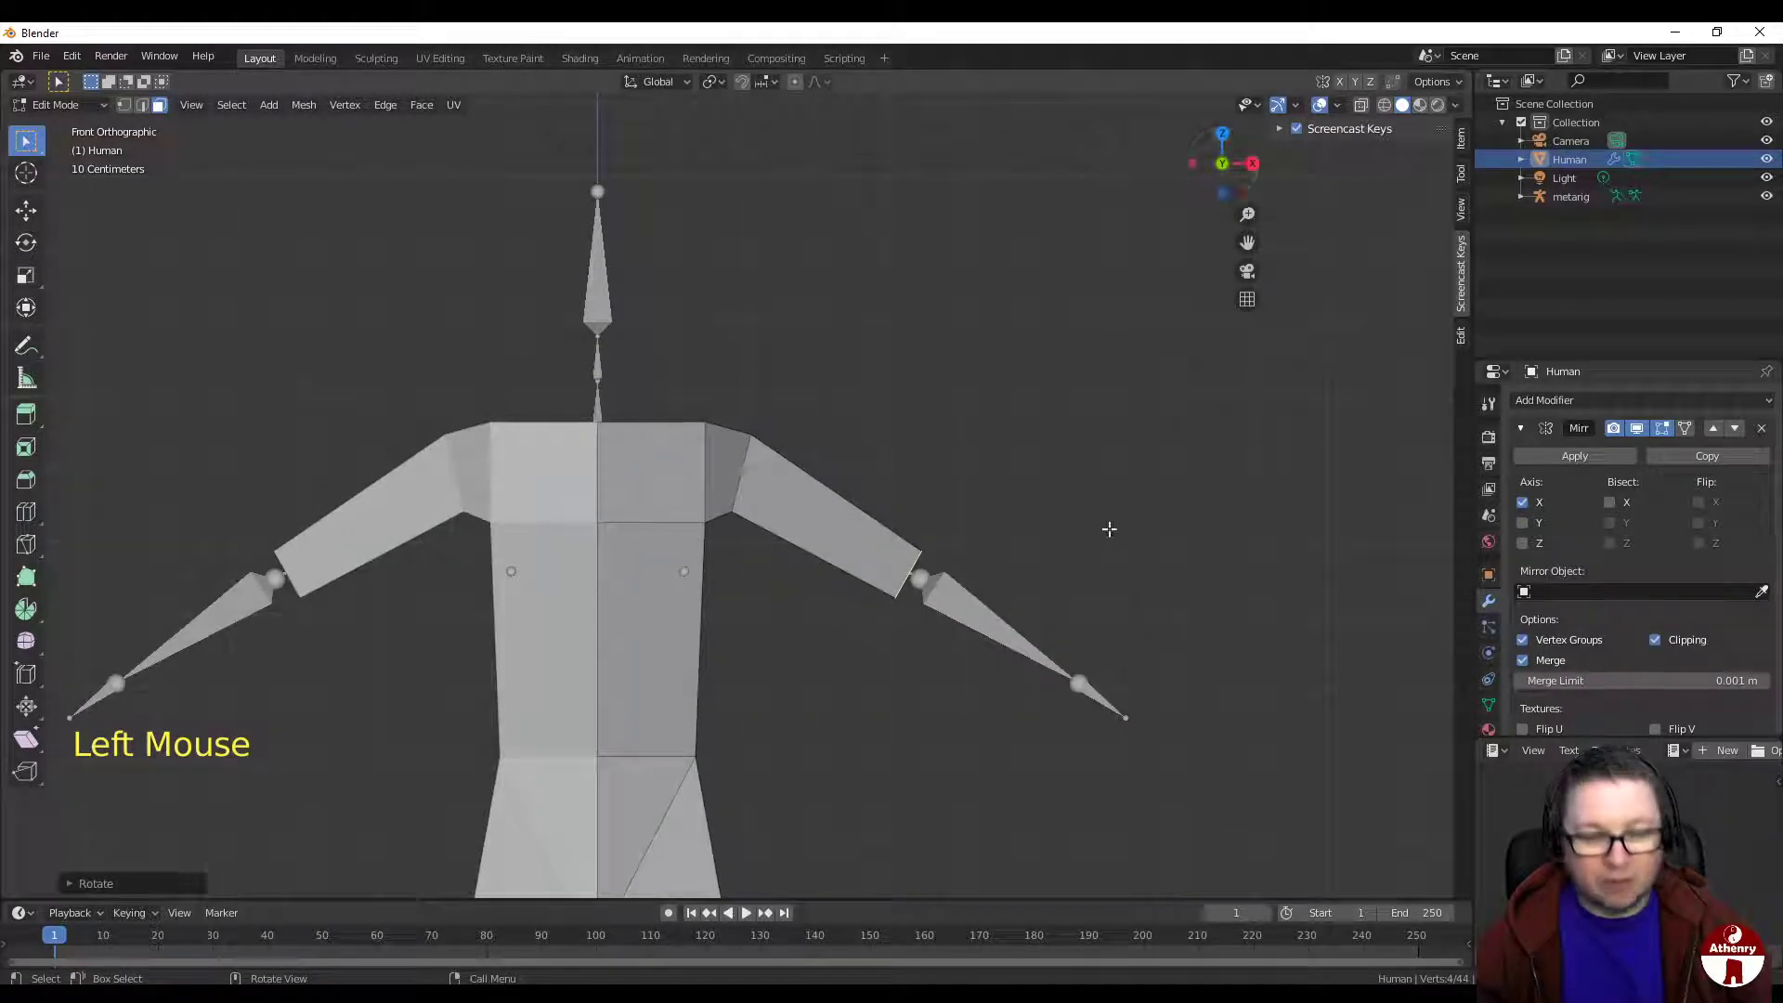
key("g")
left_click(1100, 485)
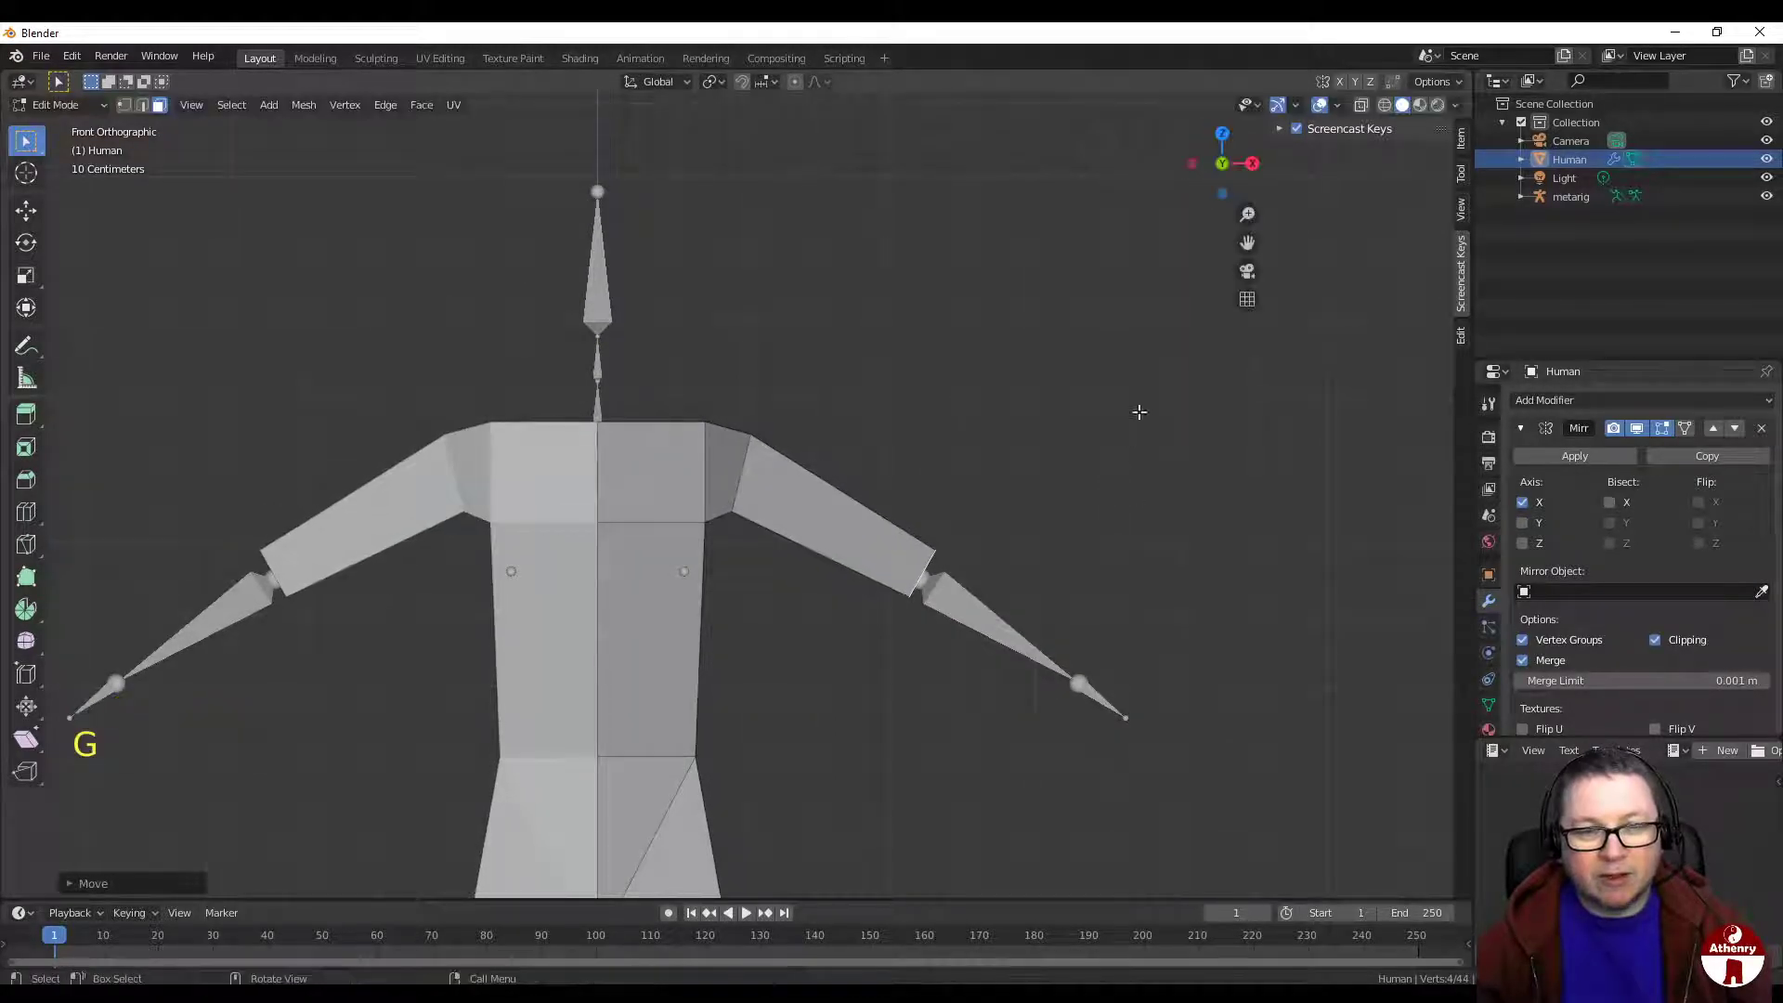
Step: In front view, extrude the elbow face along its normal to the wrist joint to form the forearm
left_click(1224, 135)
middle_click_drag(1234, 559, 1194, 370)
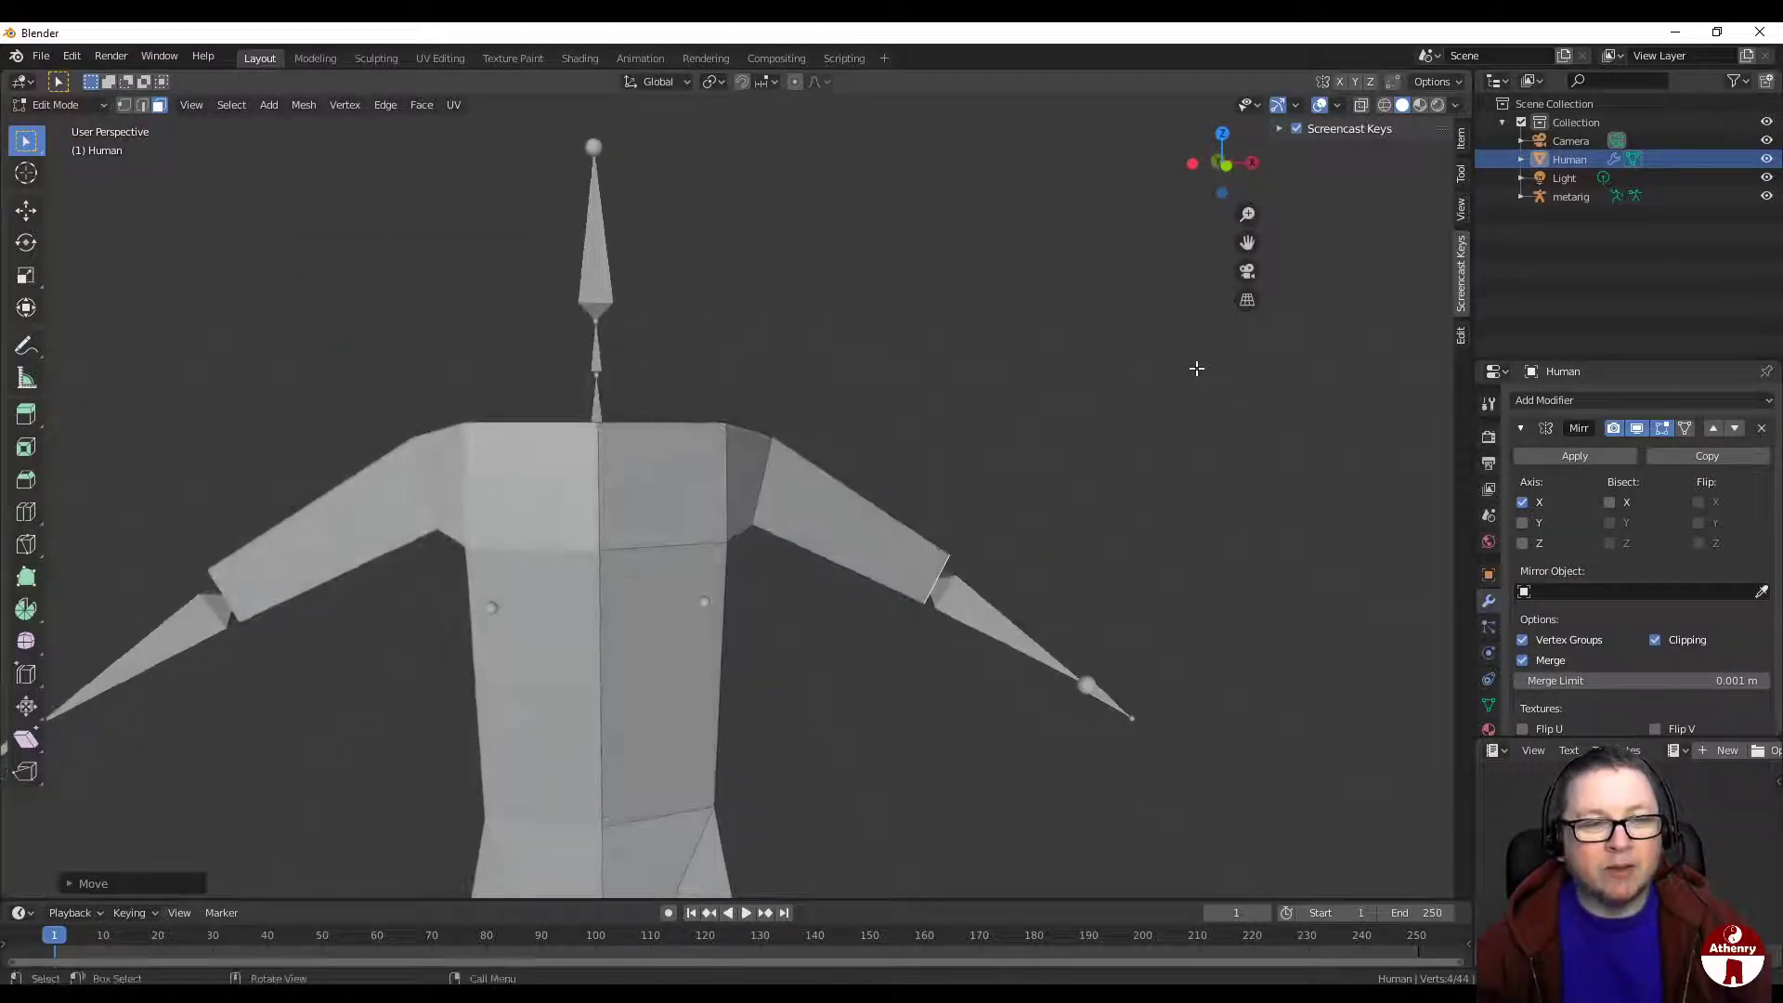
scroll(1198, 425, "down", 2)
left_click(1224, 165)
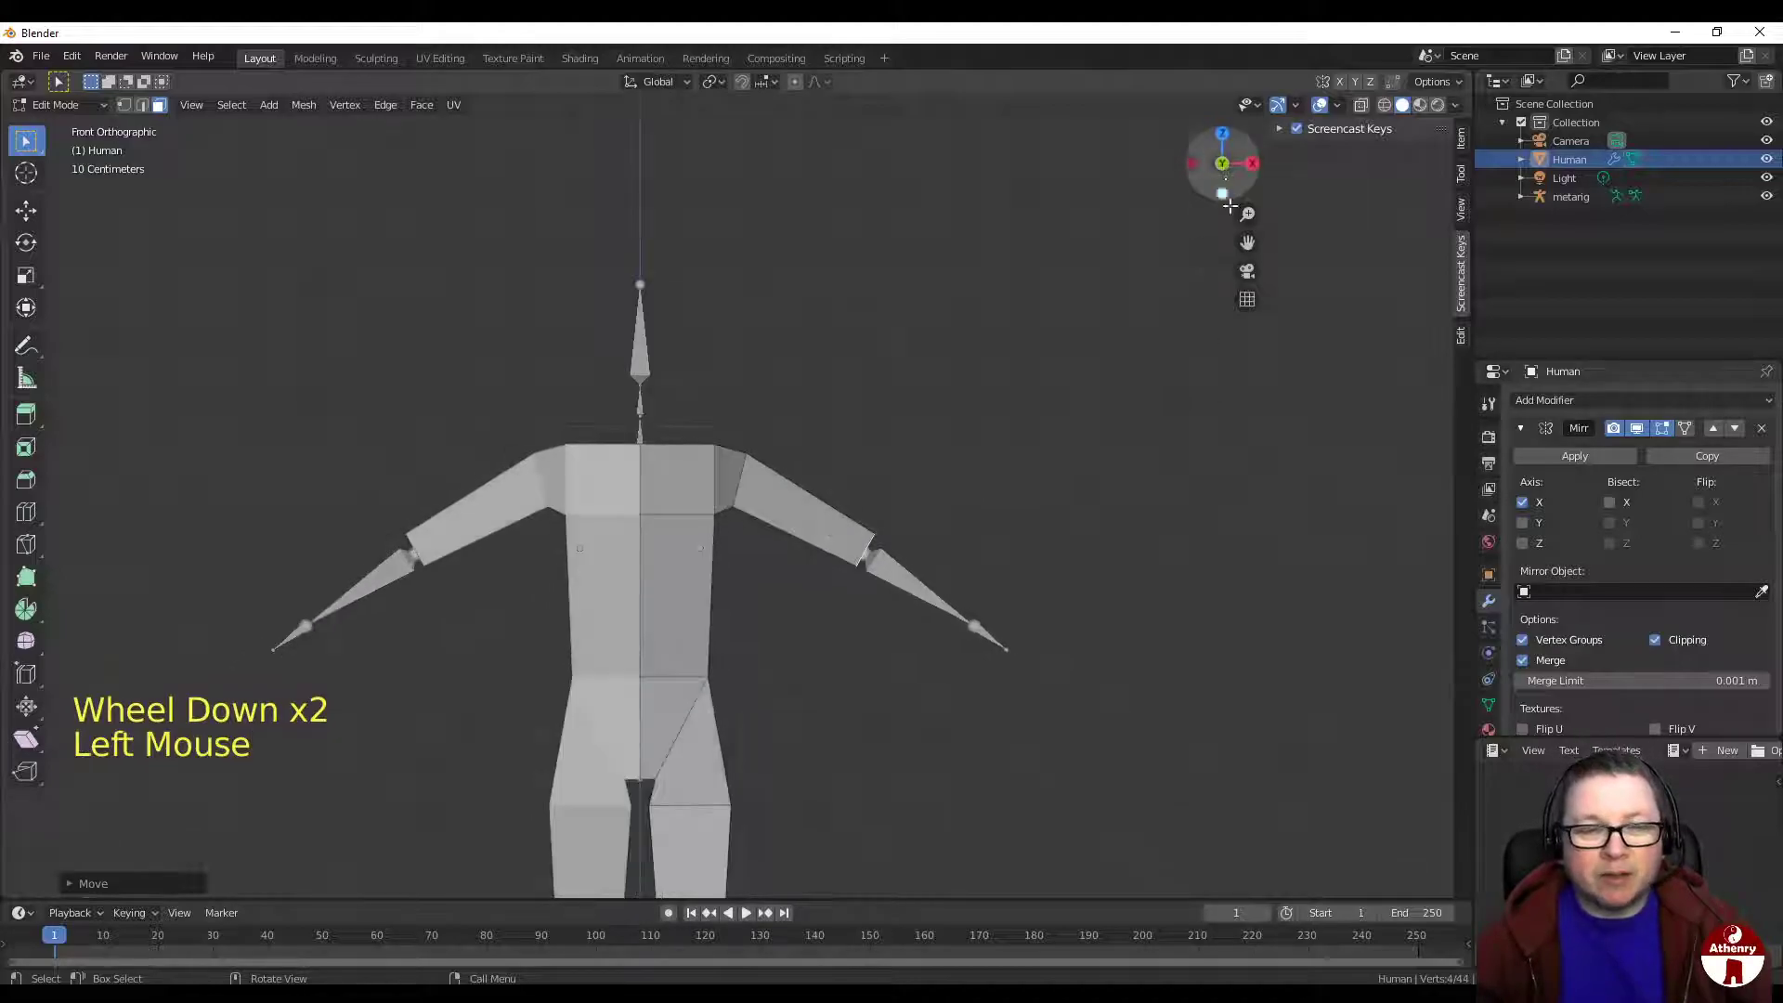
scroll(1159, 459, "up", 3)
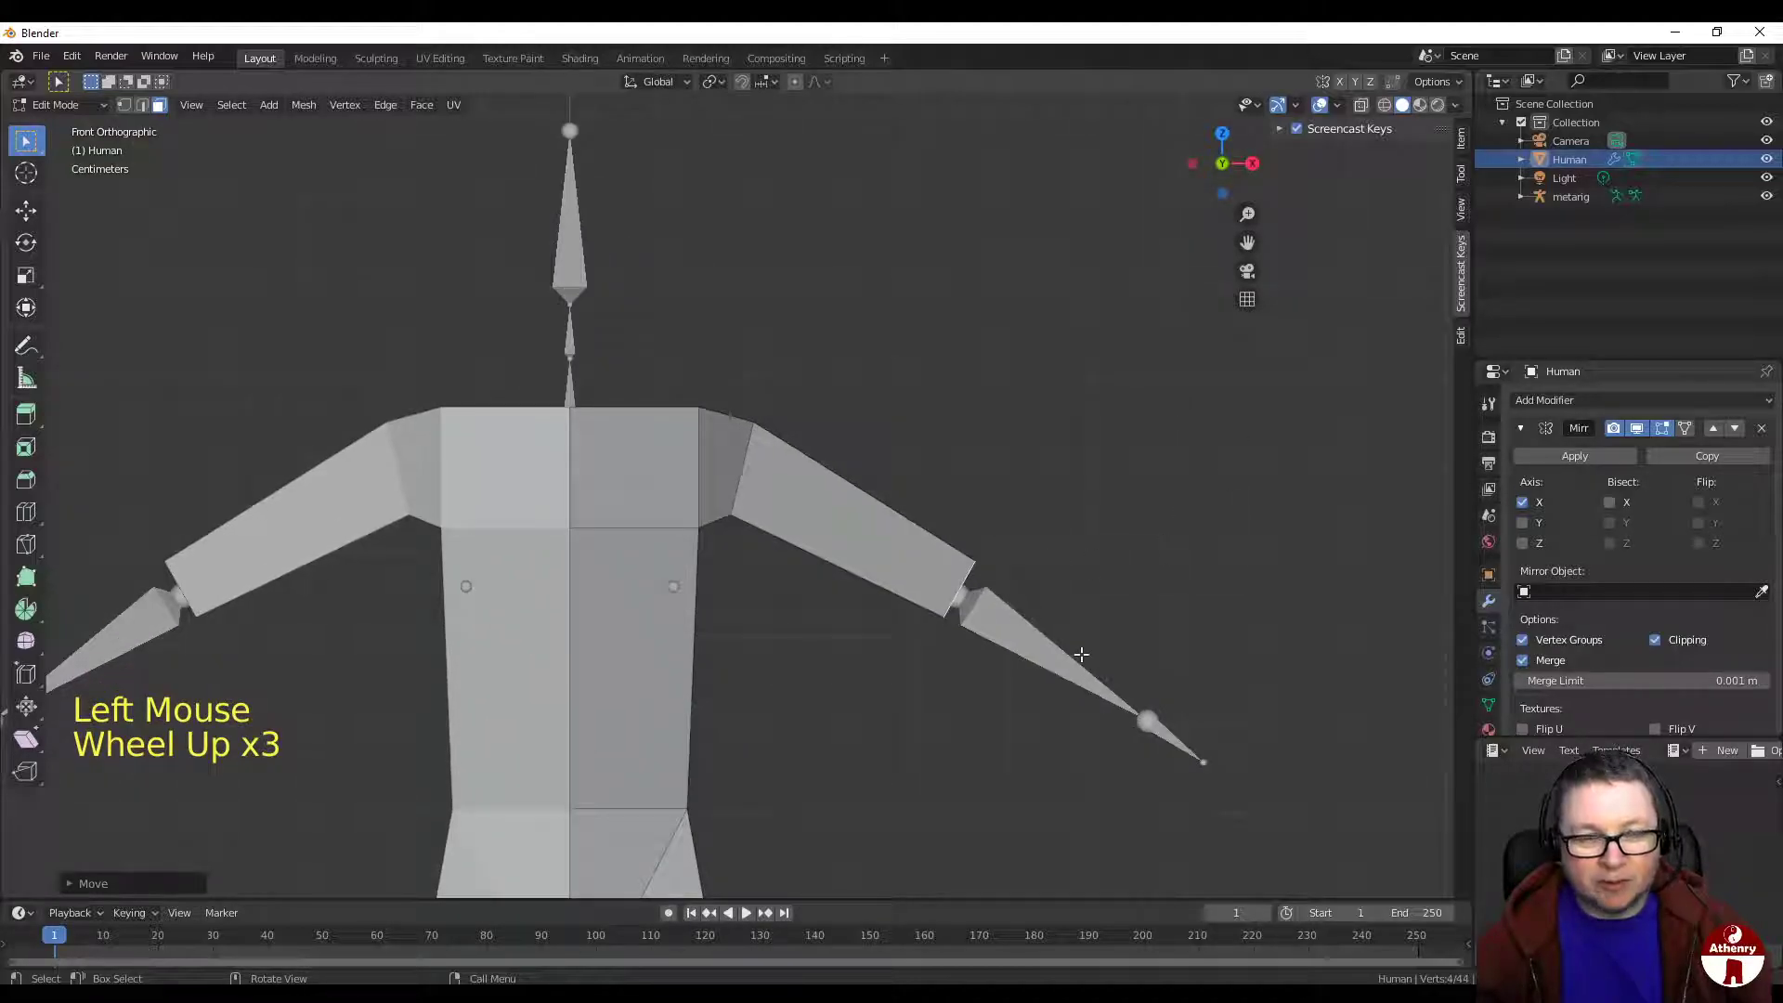
key("e")
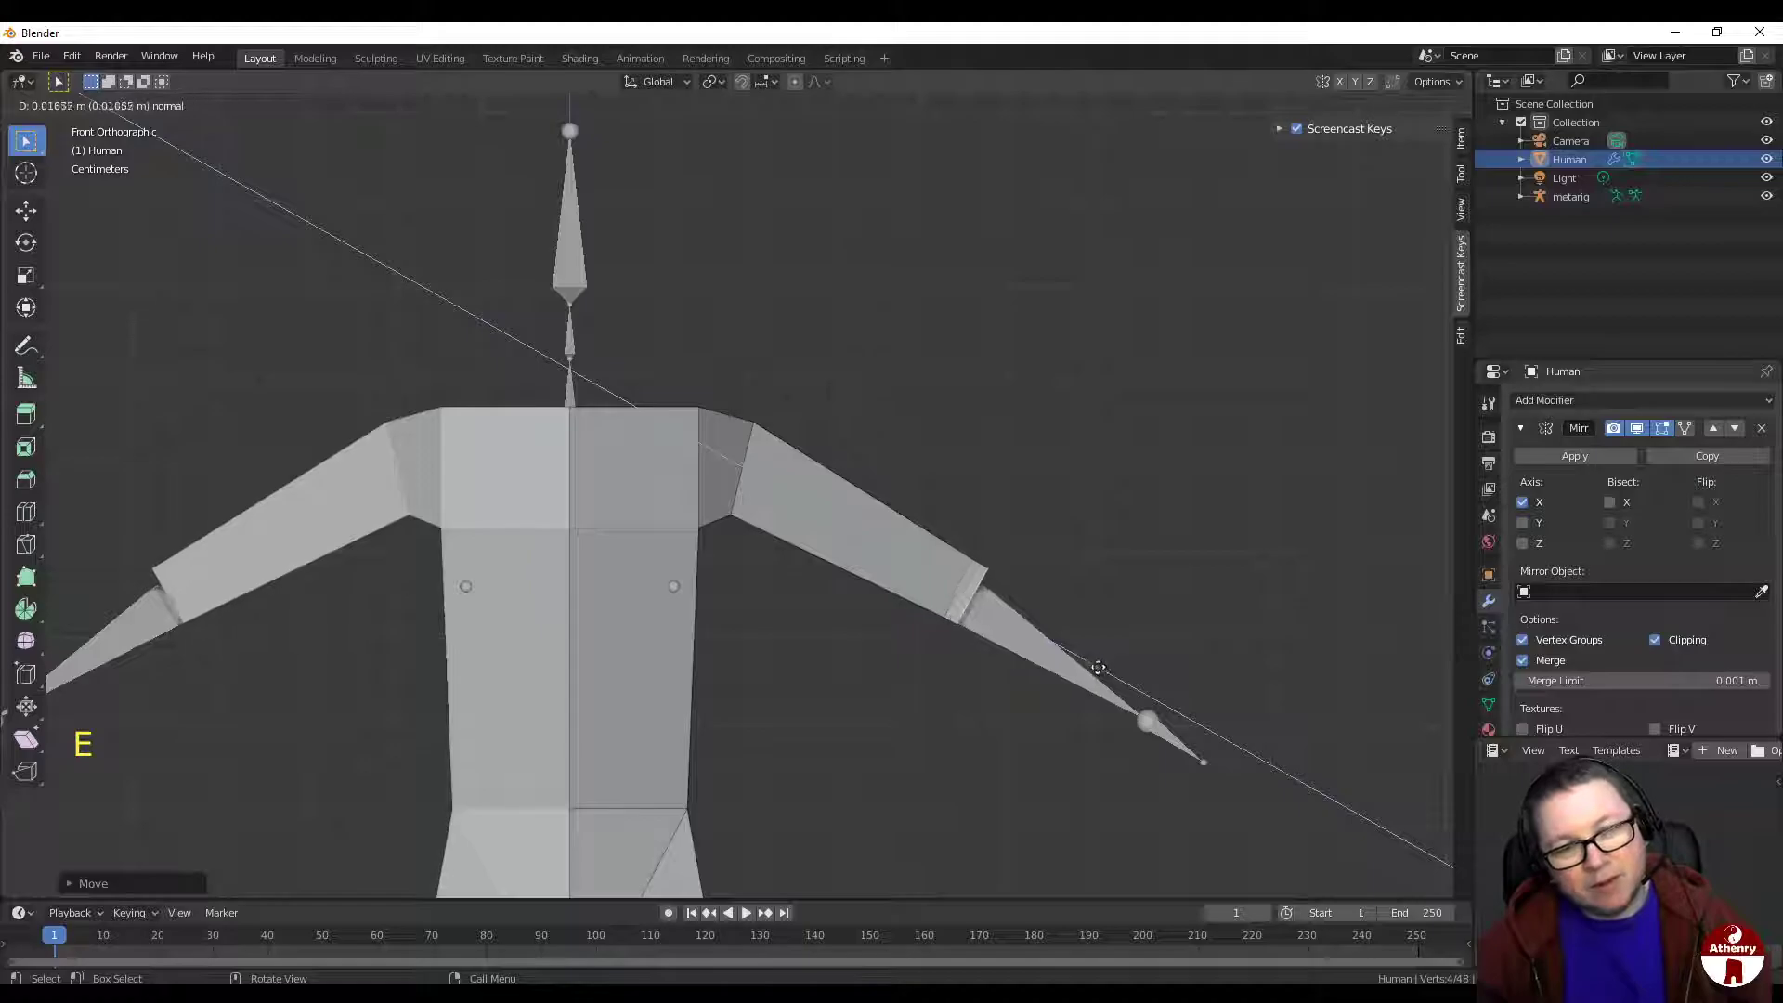
left_click(1268, 795)
Step: Move the forearm's end face about 0.027 m down and inward onto the wrist joint, and scale it down slightly
key("g")
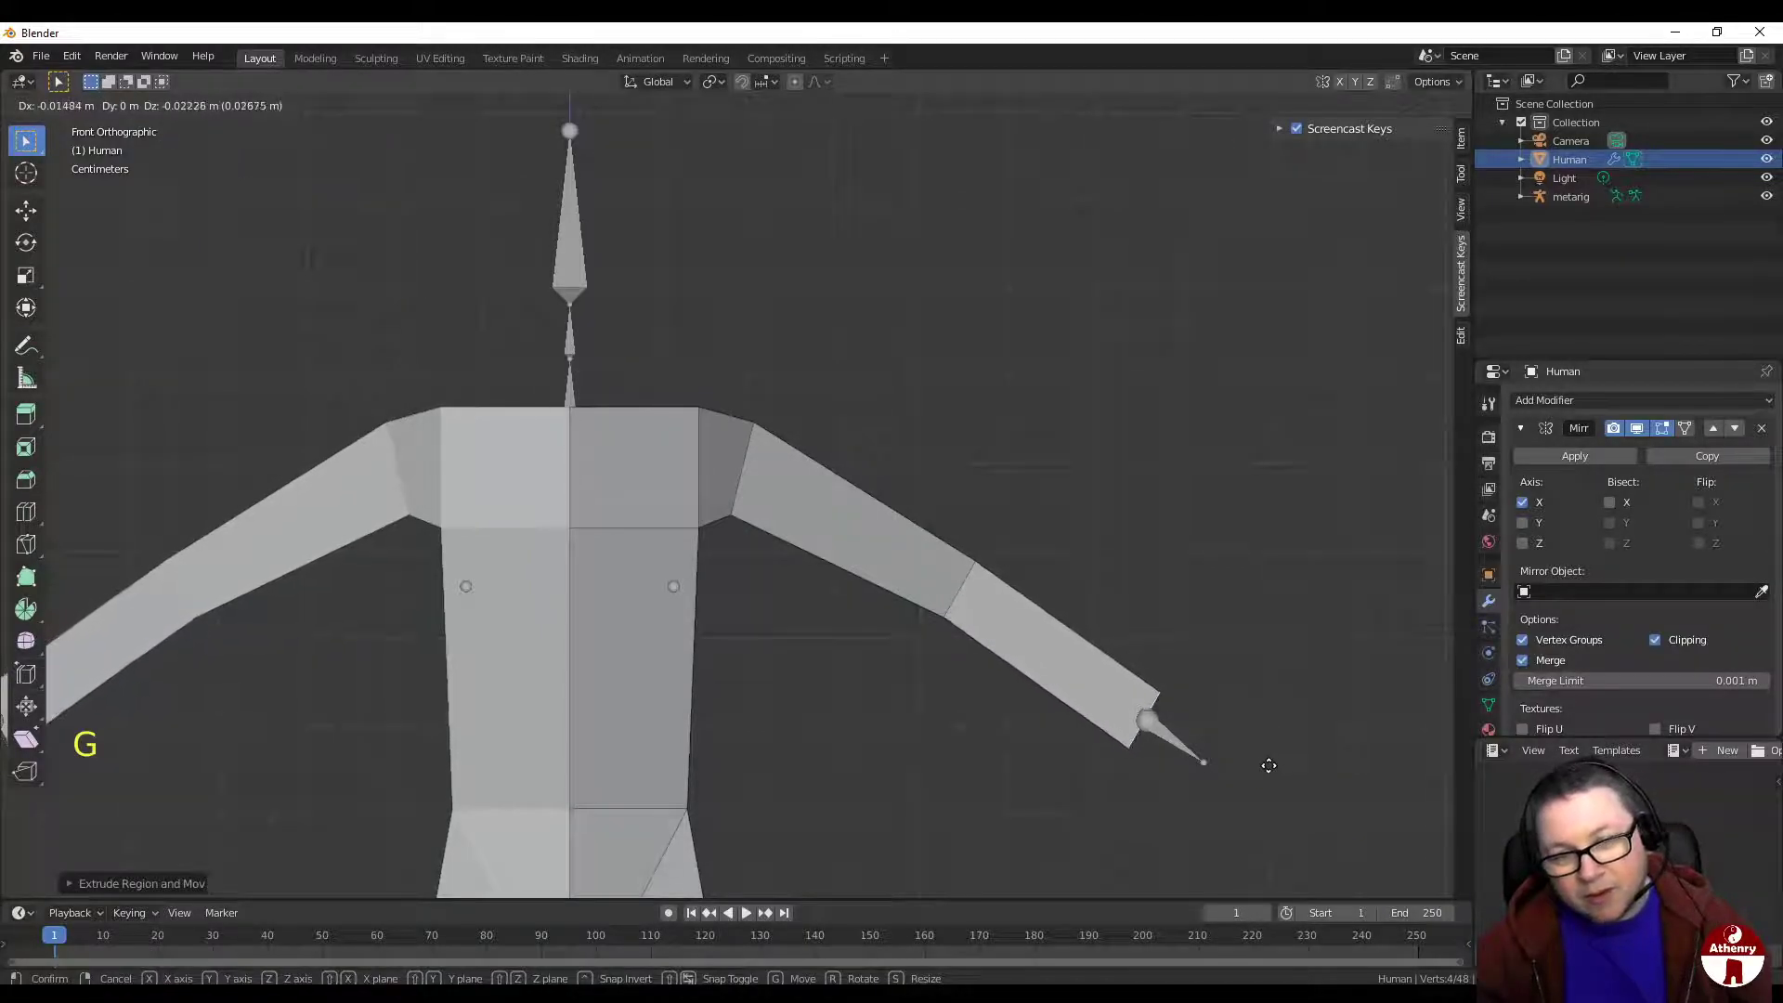
left_click(1270, 763)
key("s")
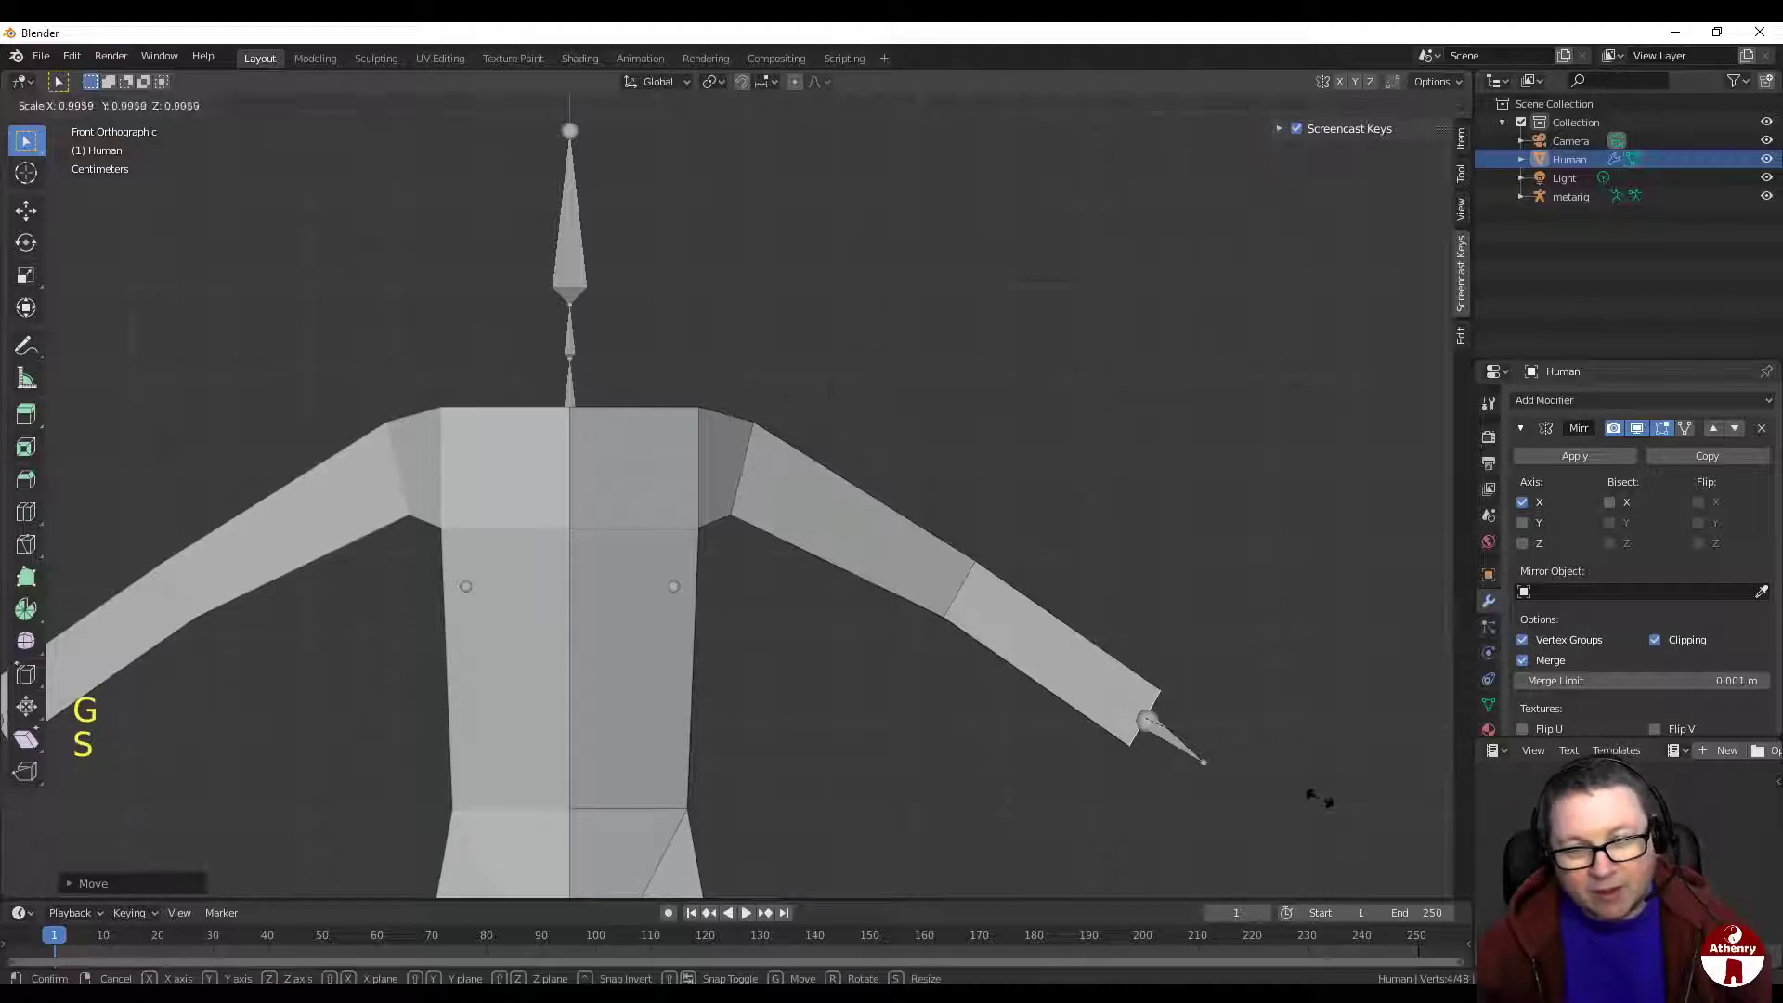
left_click(1283, 780)
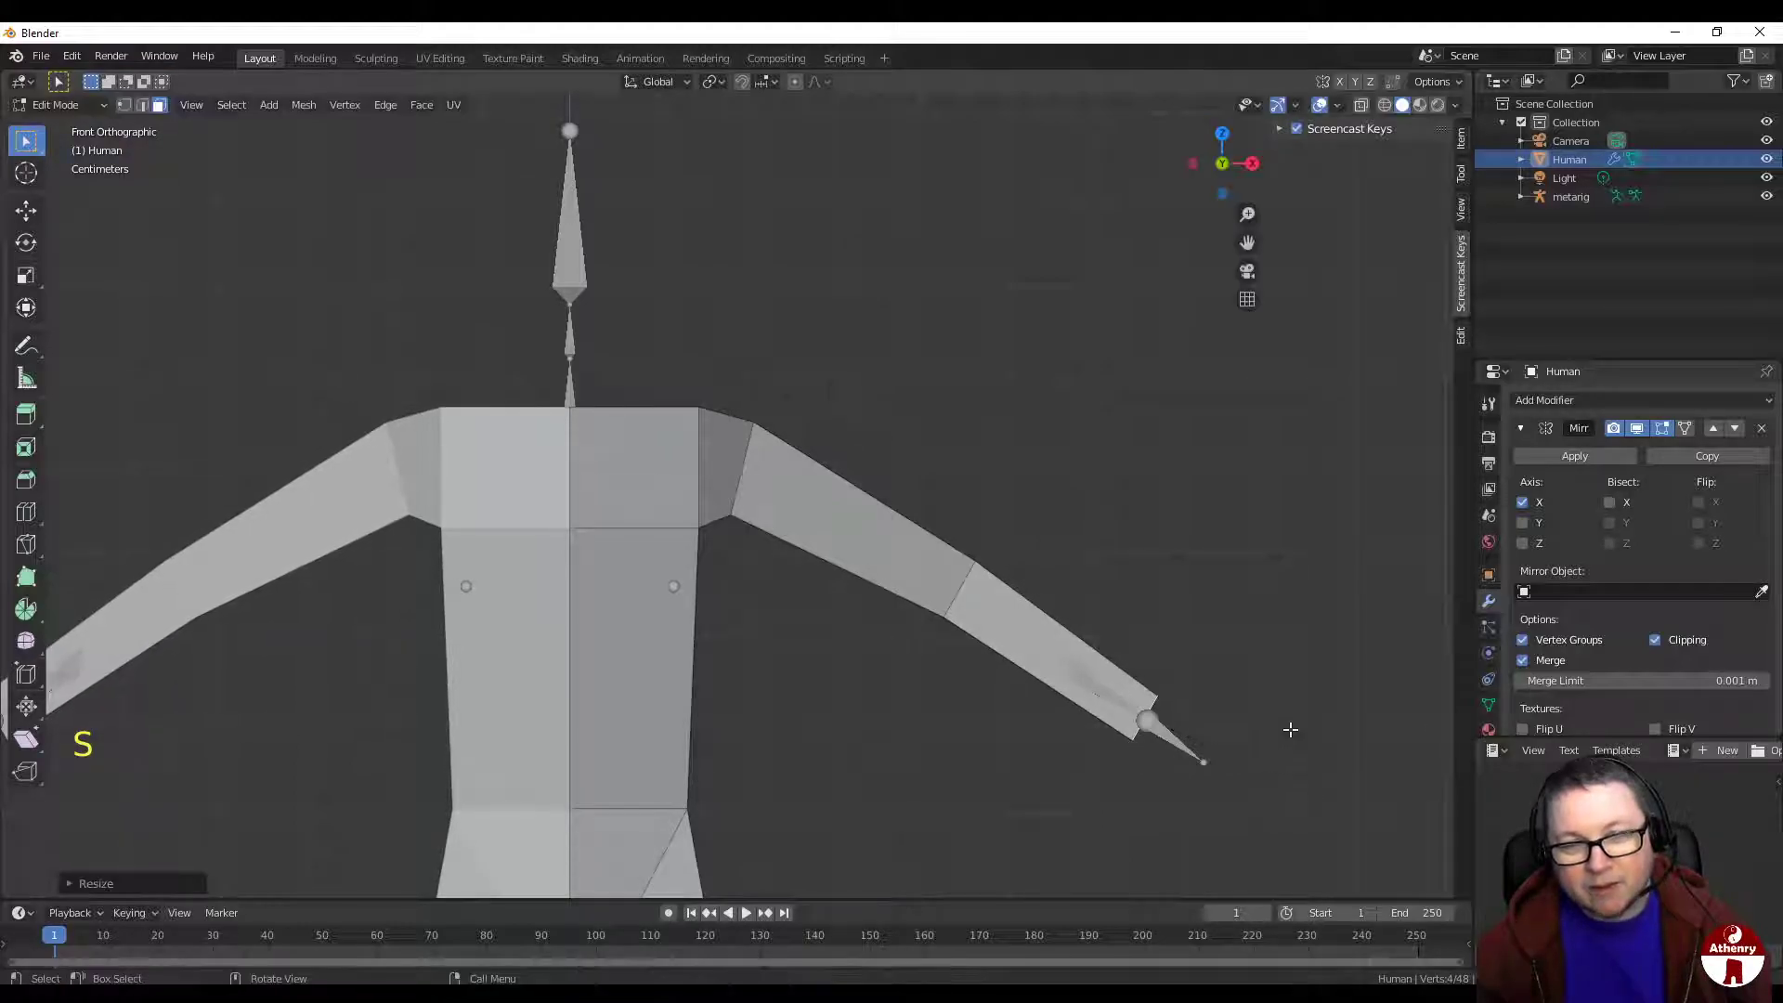
Step: In top view, move the wrist face about 0.037 m forward along Y to centre it on the wrist joint
left_click(1222, 133)
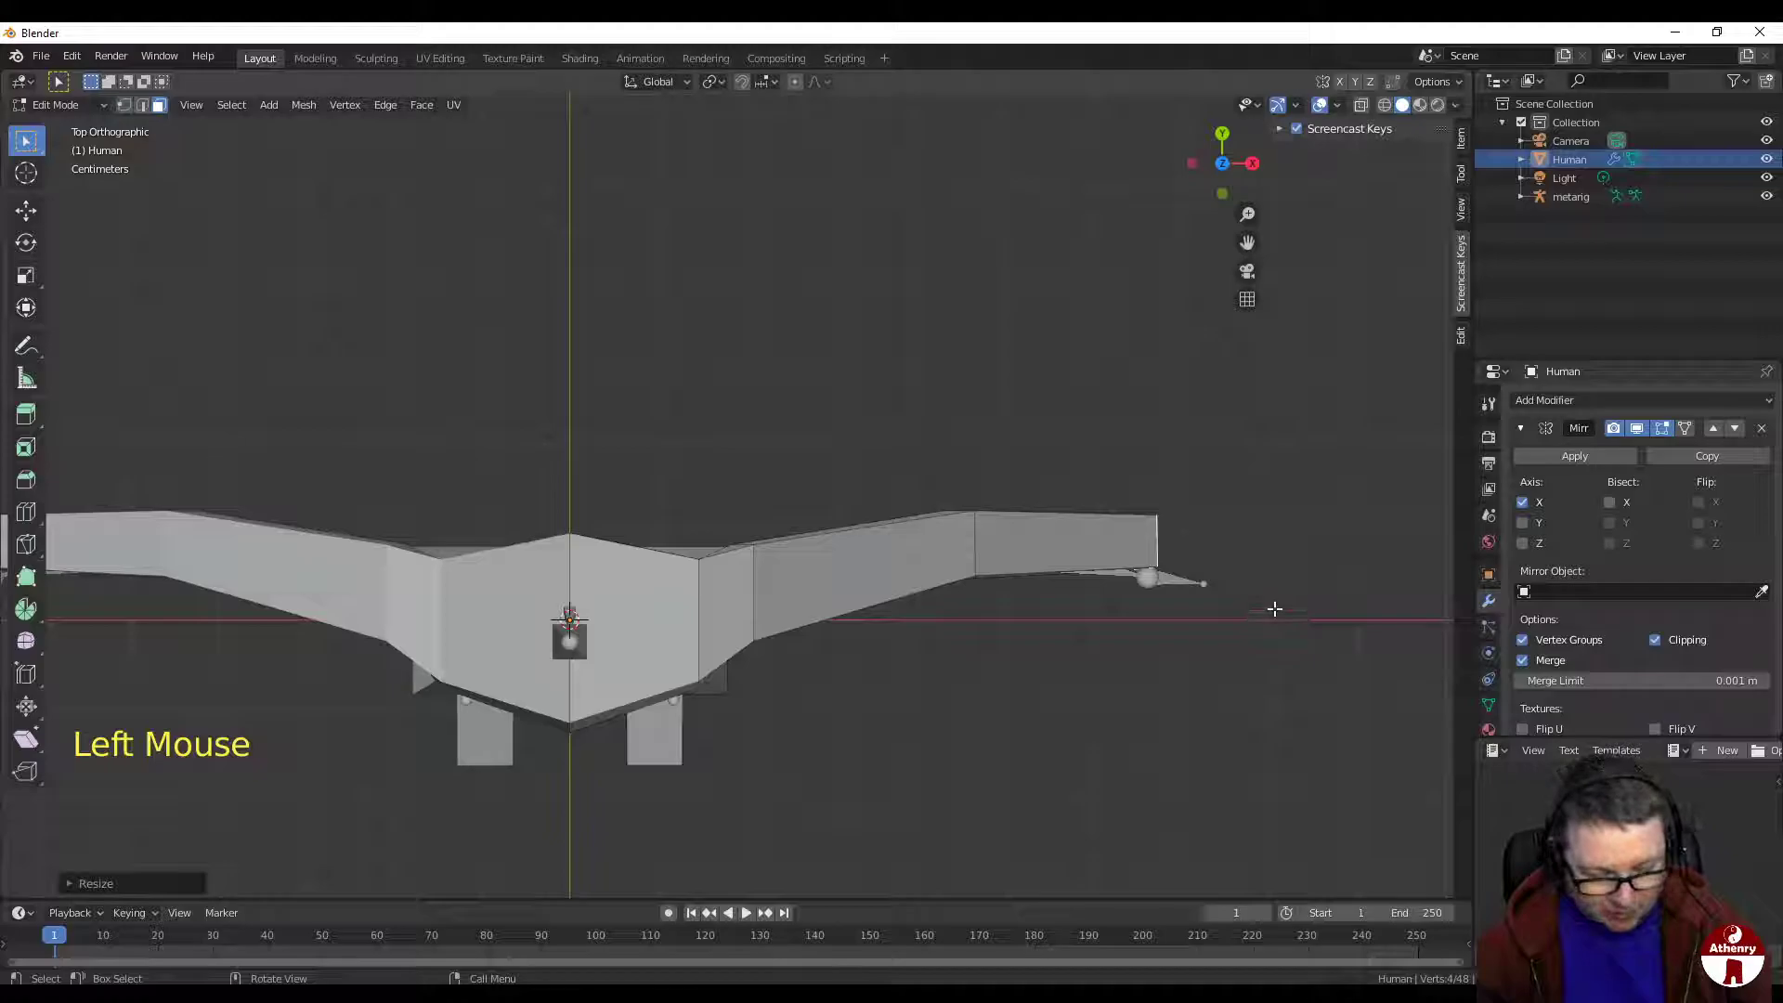
key("g")
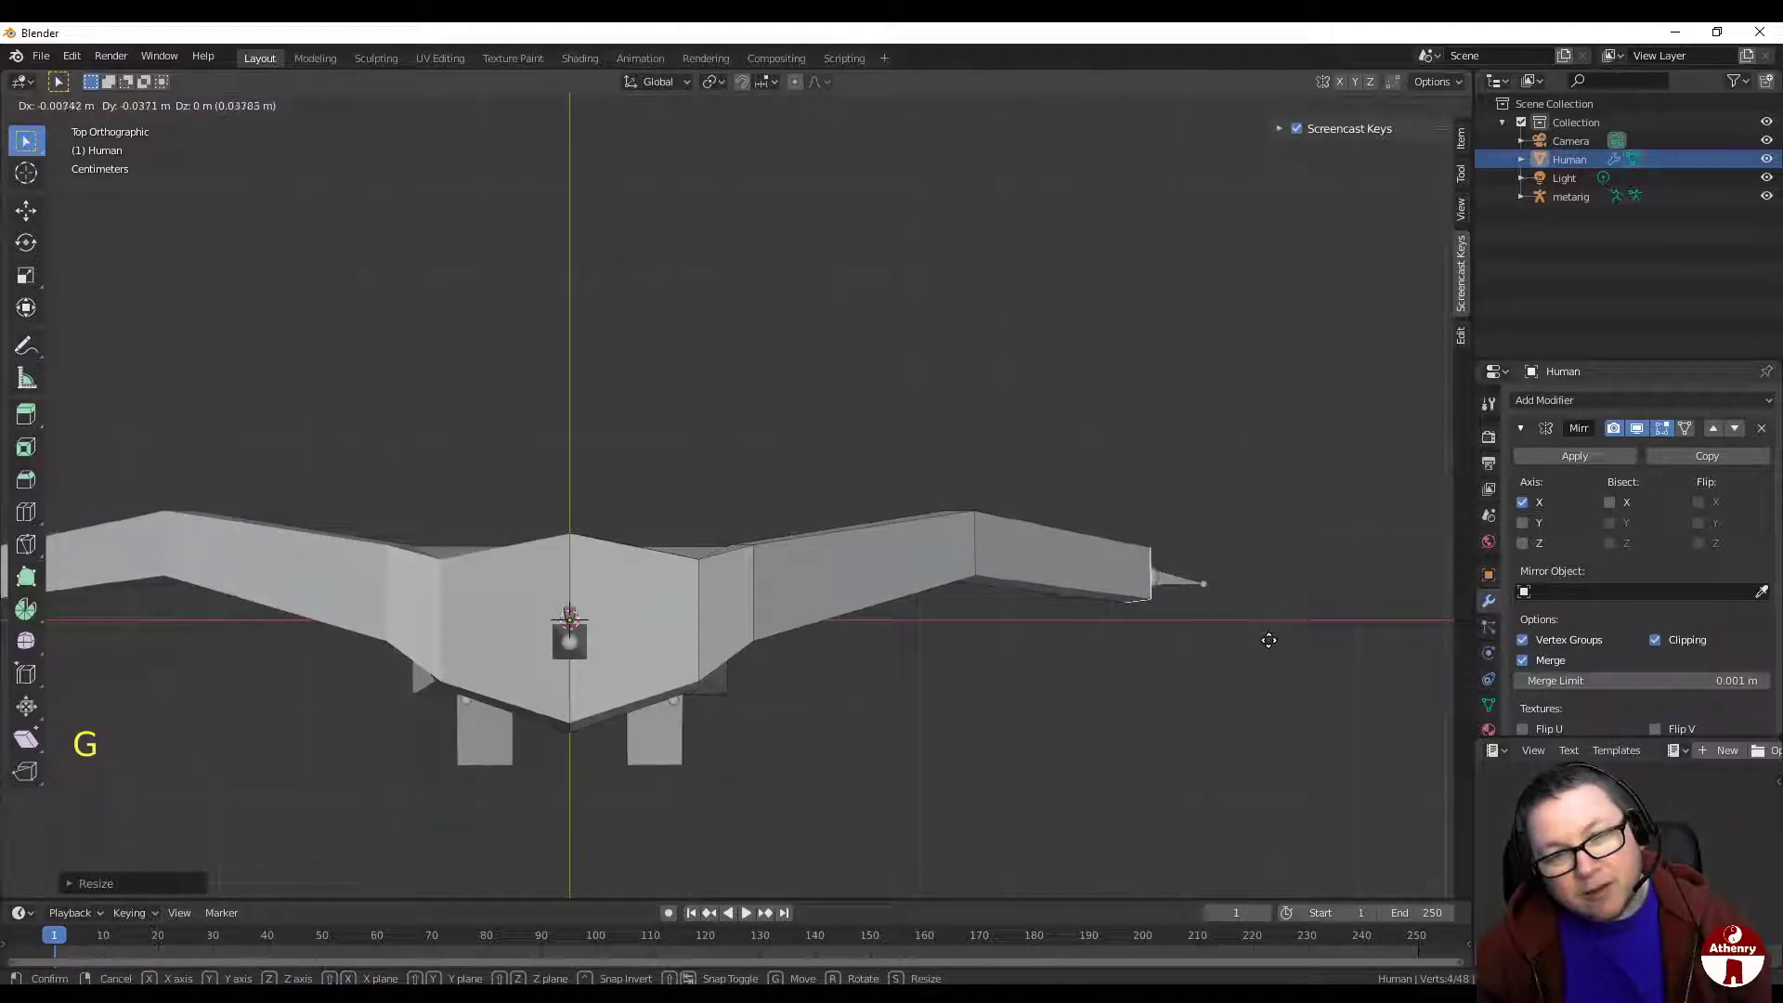
left_click(1269, 640)
Step: Scale the wrist face down evenly to taper the forearm around the wrist joint
middle_click_drag(1314, 517, 1169, 361)
scroll(1169, 360, "down", 1)
key("s")
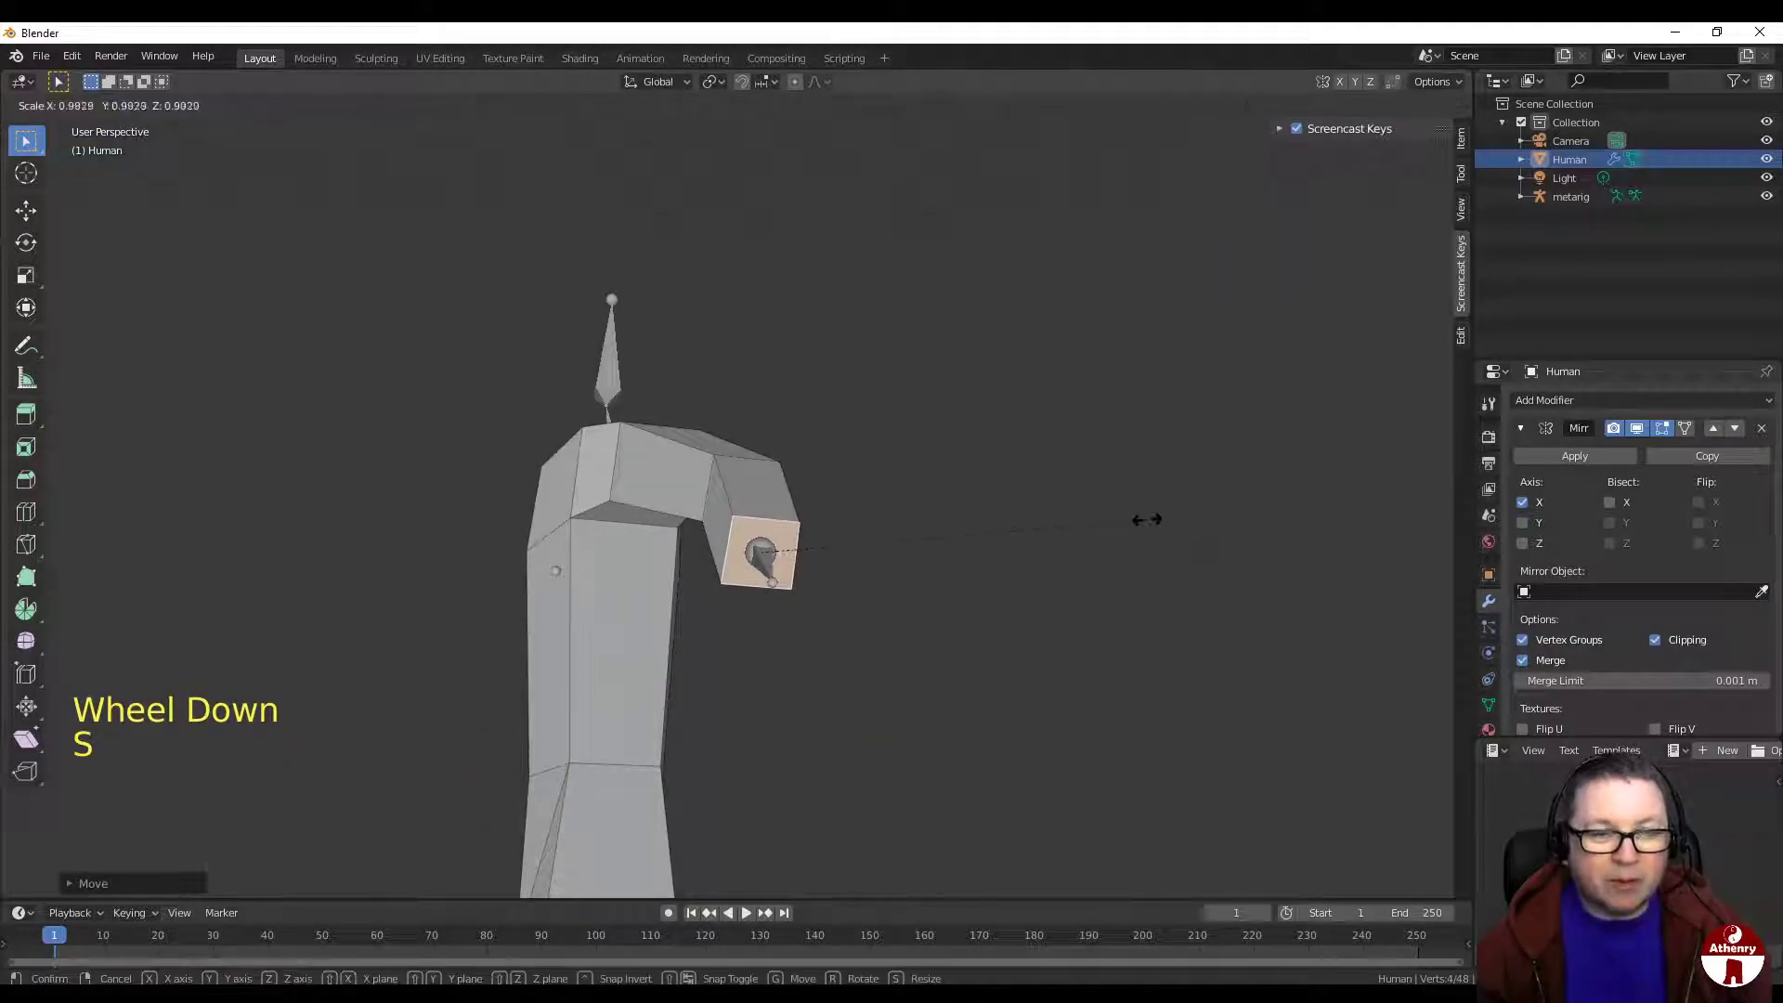
left_click(1027, 506)
middle_click_drag(974, 529, 1118, 572)
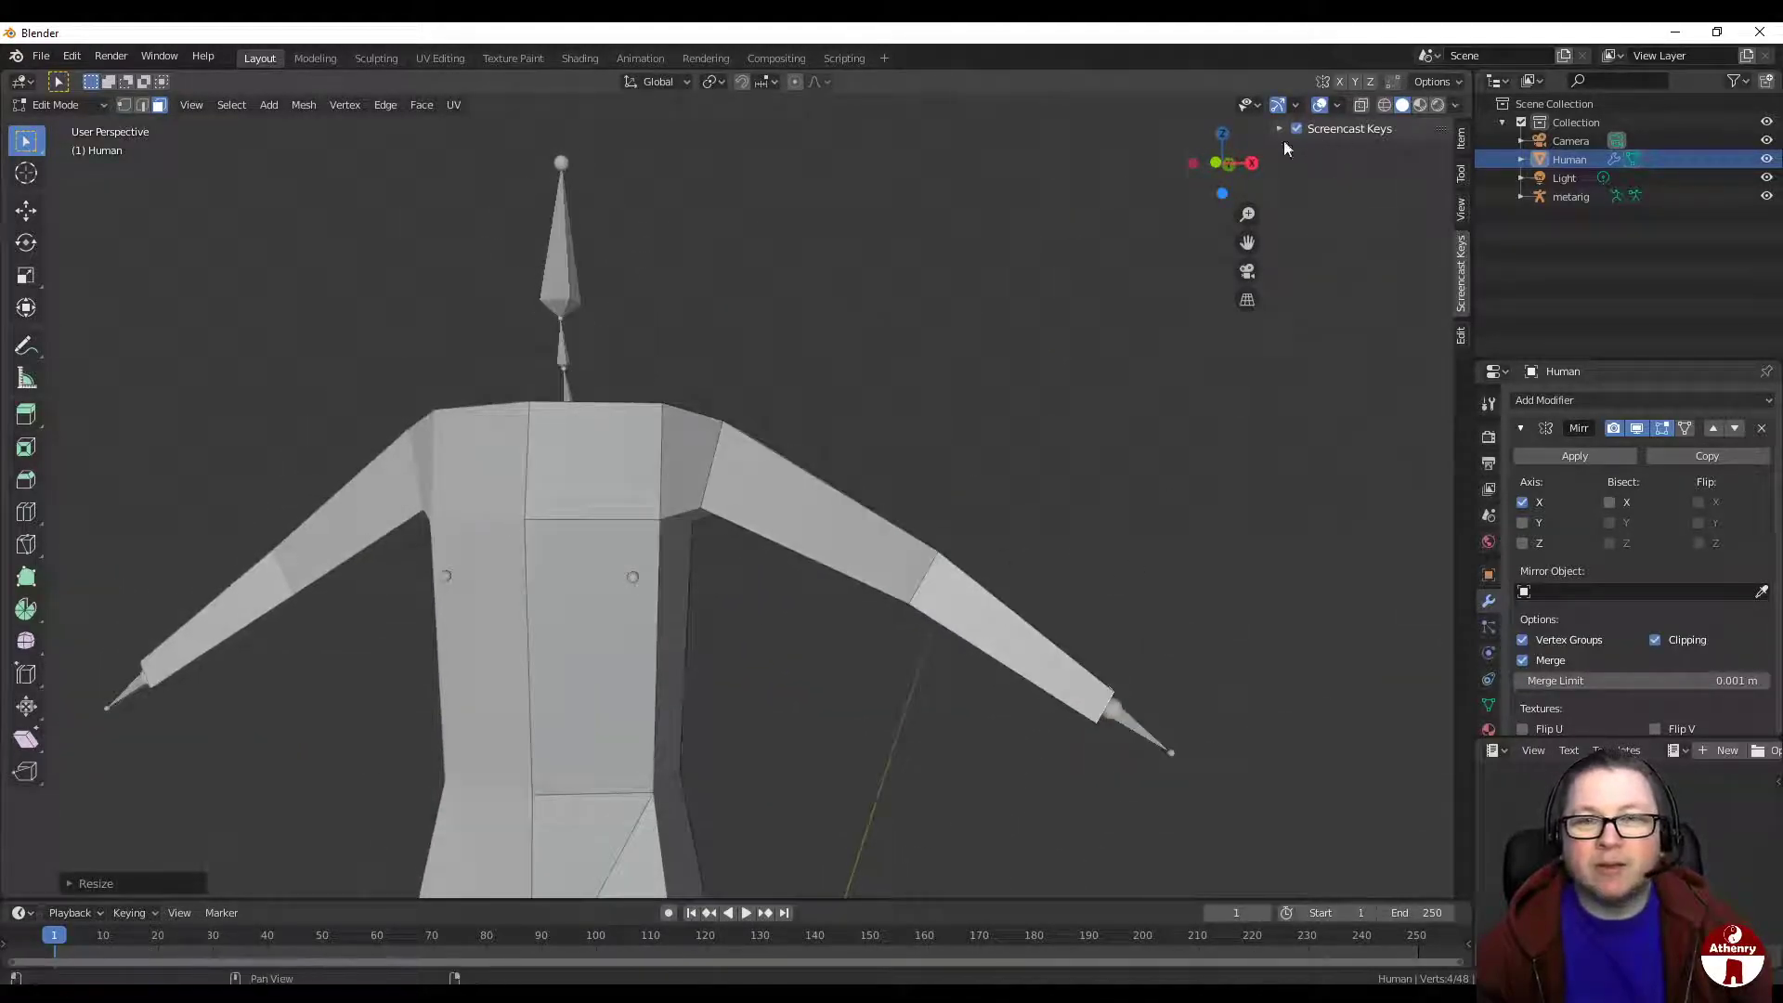
Step: In front view, extrude the wrist face just past the tip of the hand bone to form the hand block
left_click(1220, 162)
scroll(1280, 522, "up", 2)
middle_click_drag(1269, 637, 892, 441, "shift")
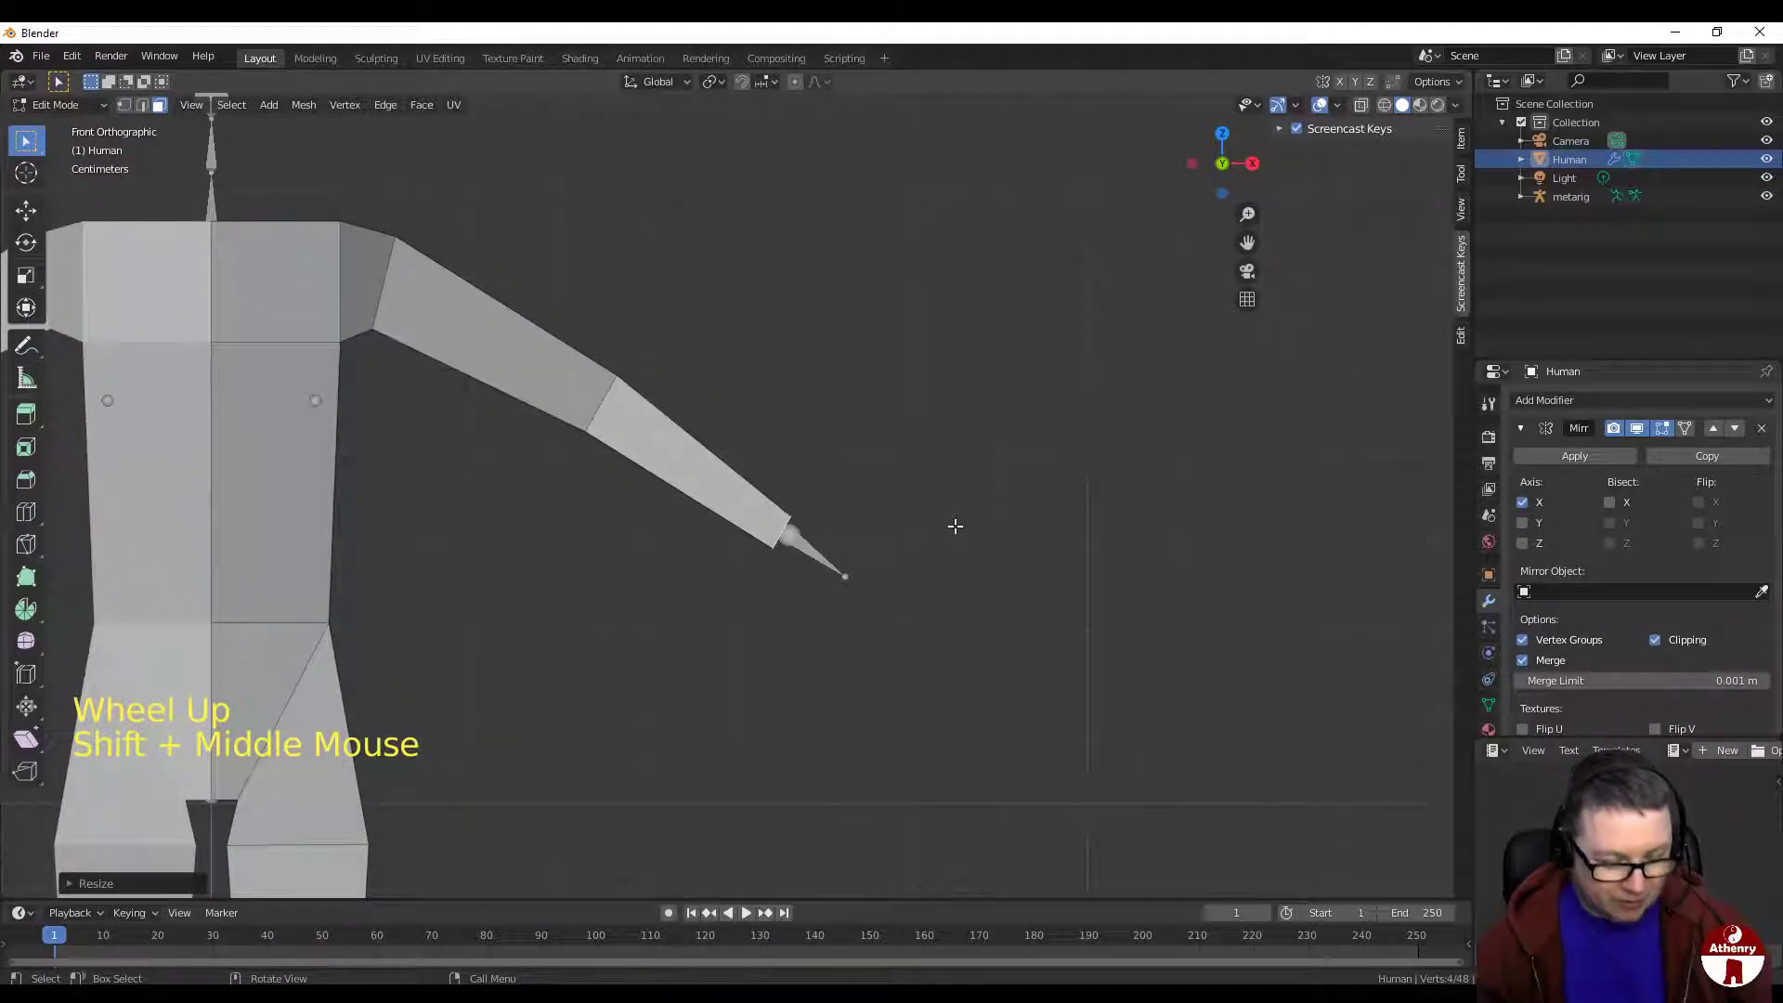
key("e")
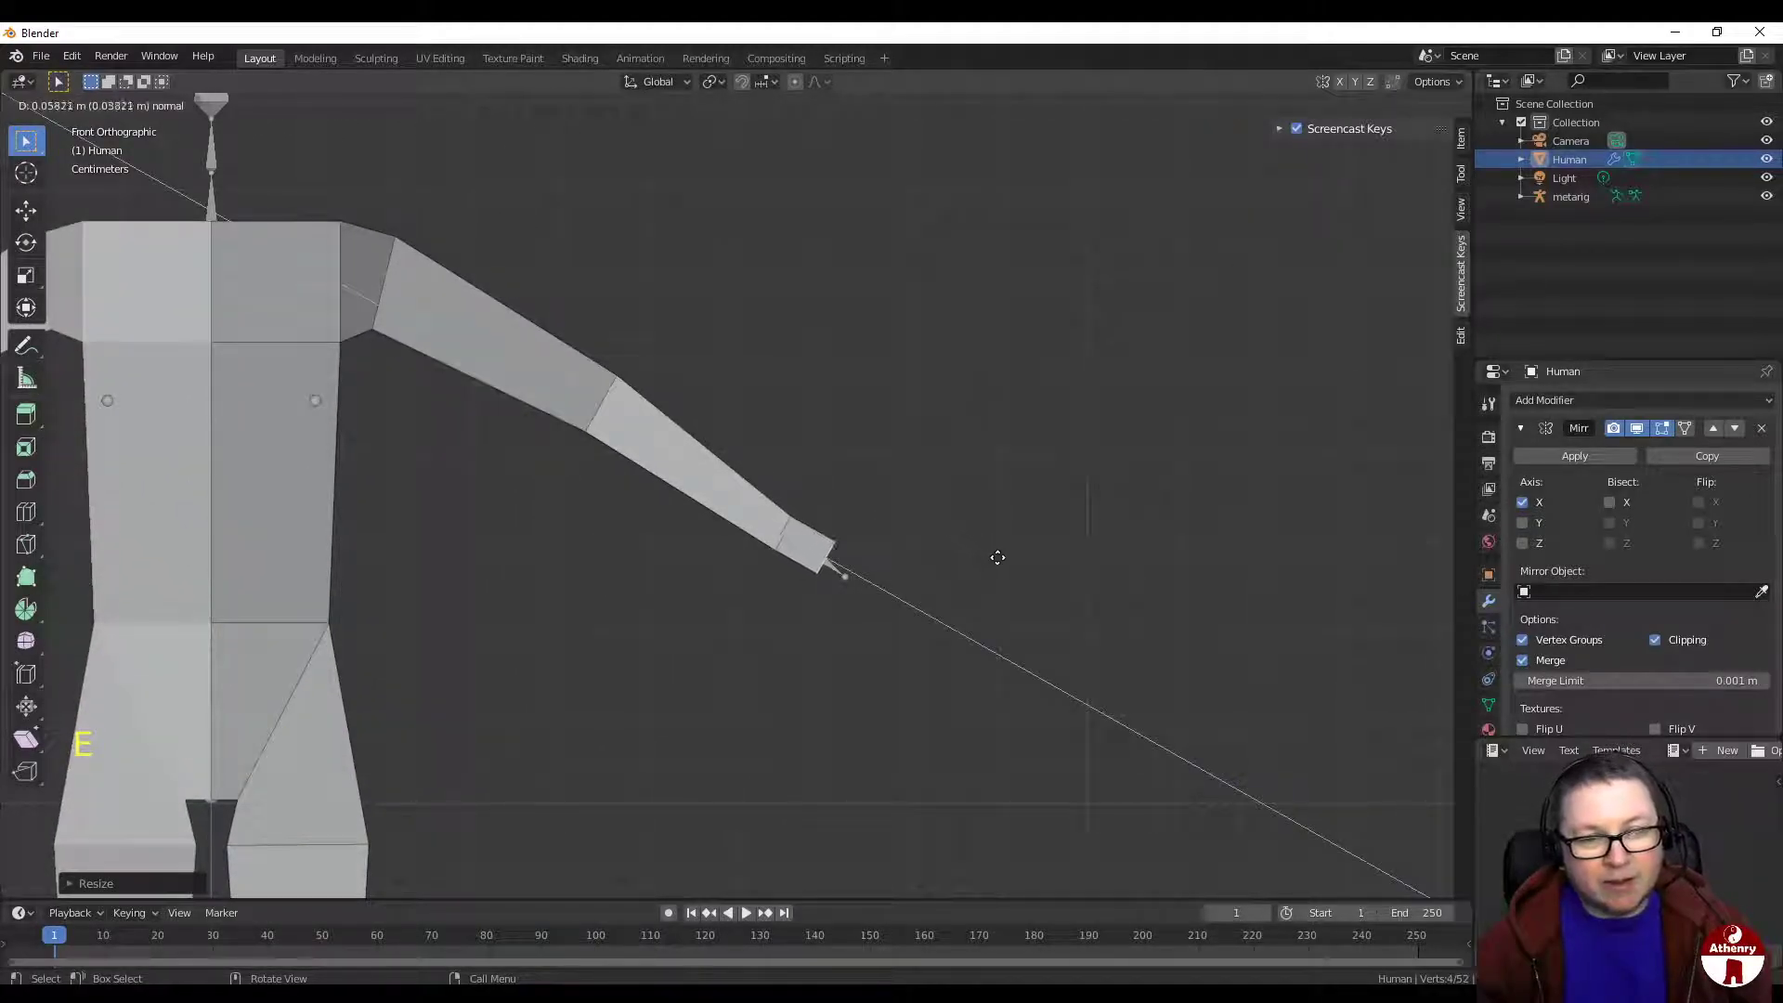
left_click(1026, 583)
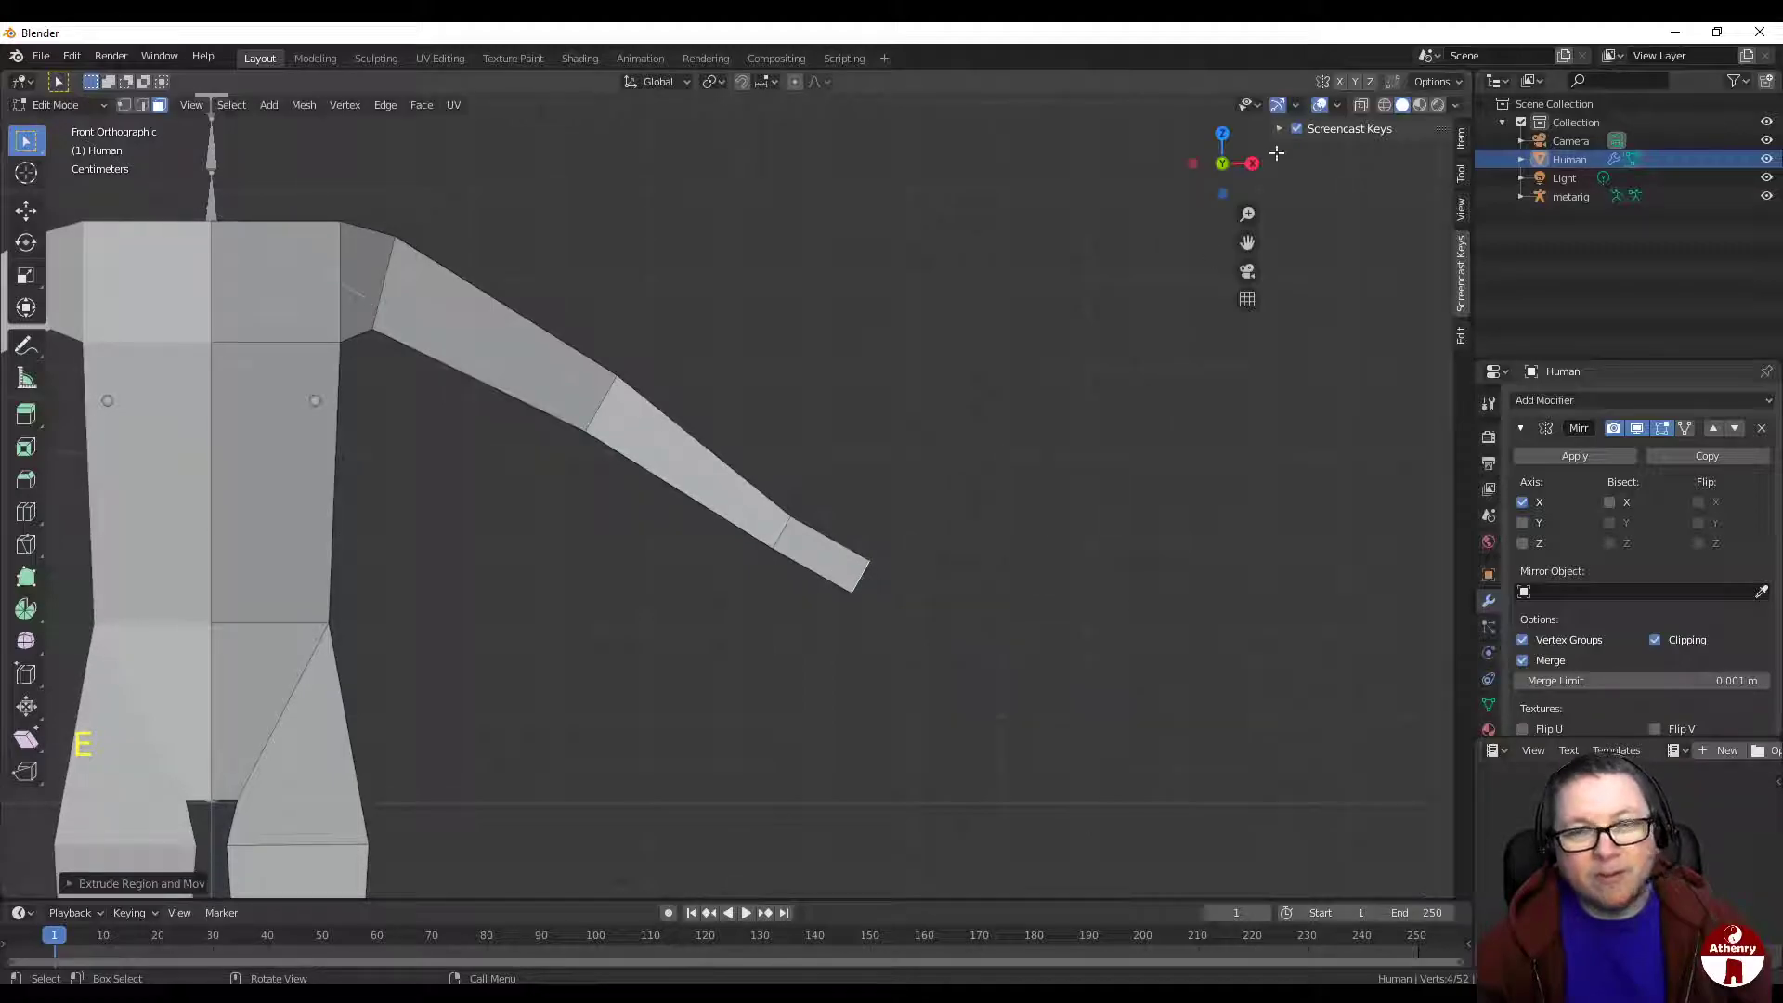
Step: In top view, move the hand's end face about 0.022 m forward along Y to continue the forearm's bend
left_click(1222, 134)
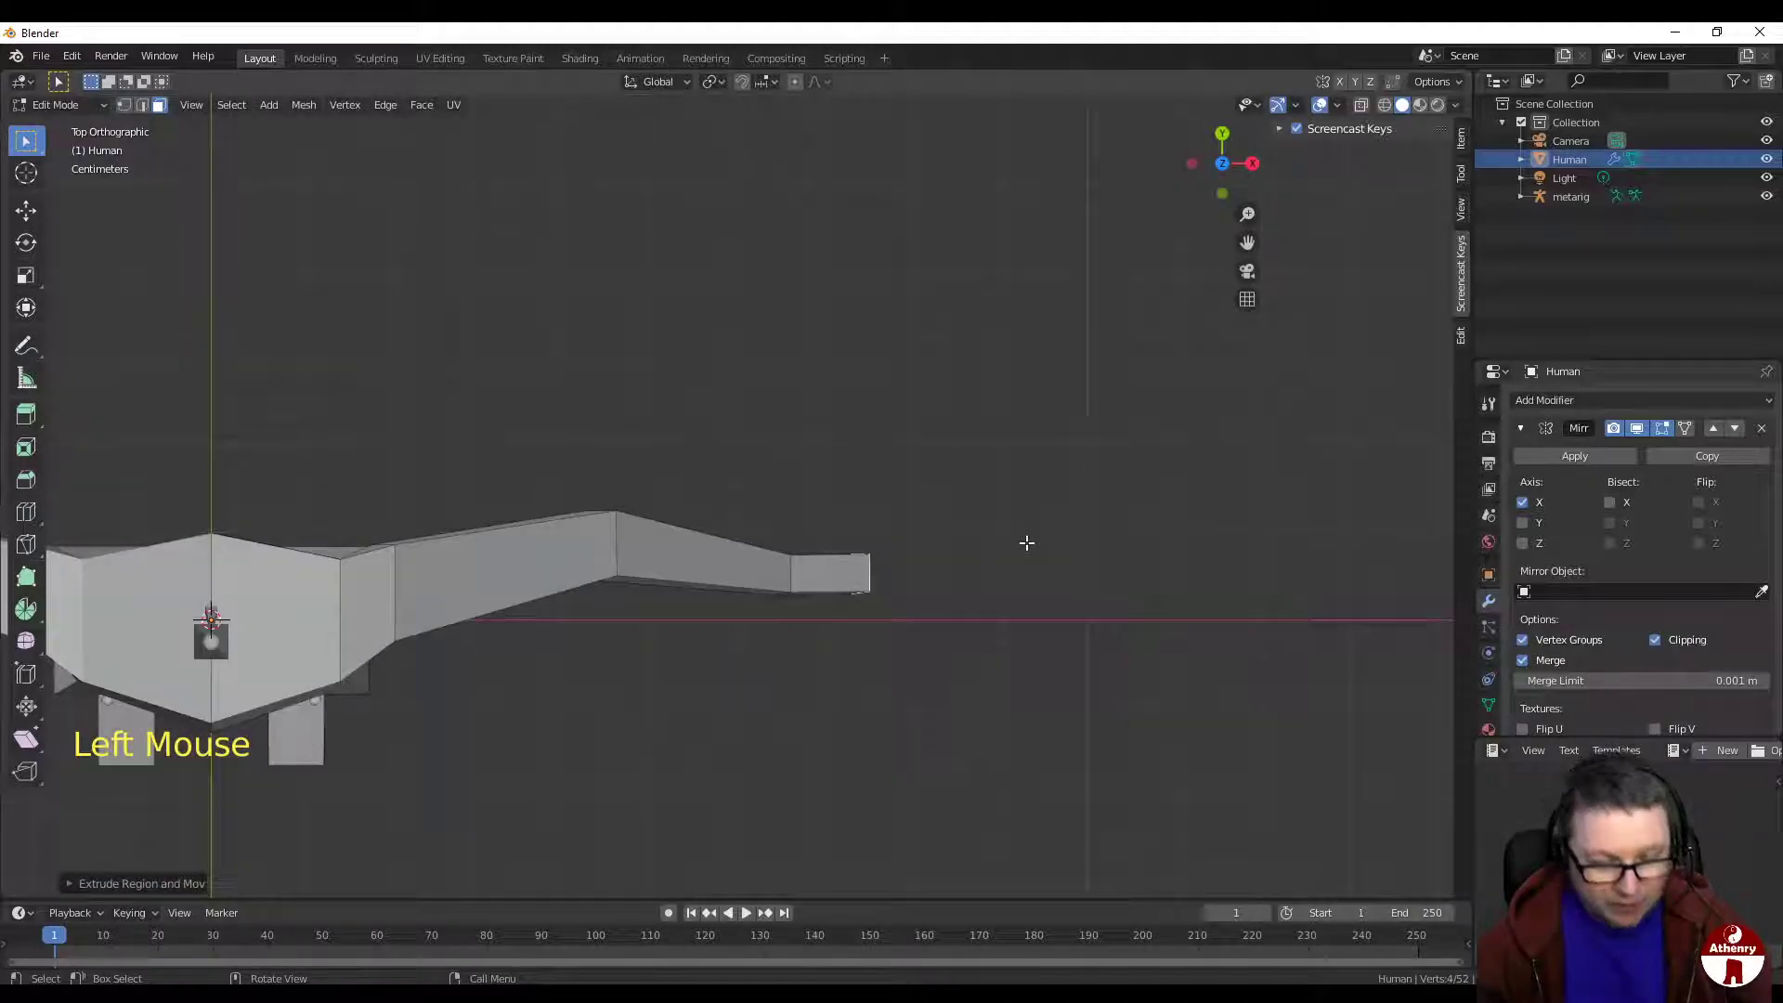
key("g")
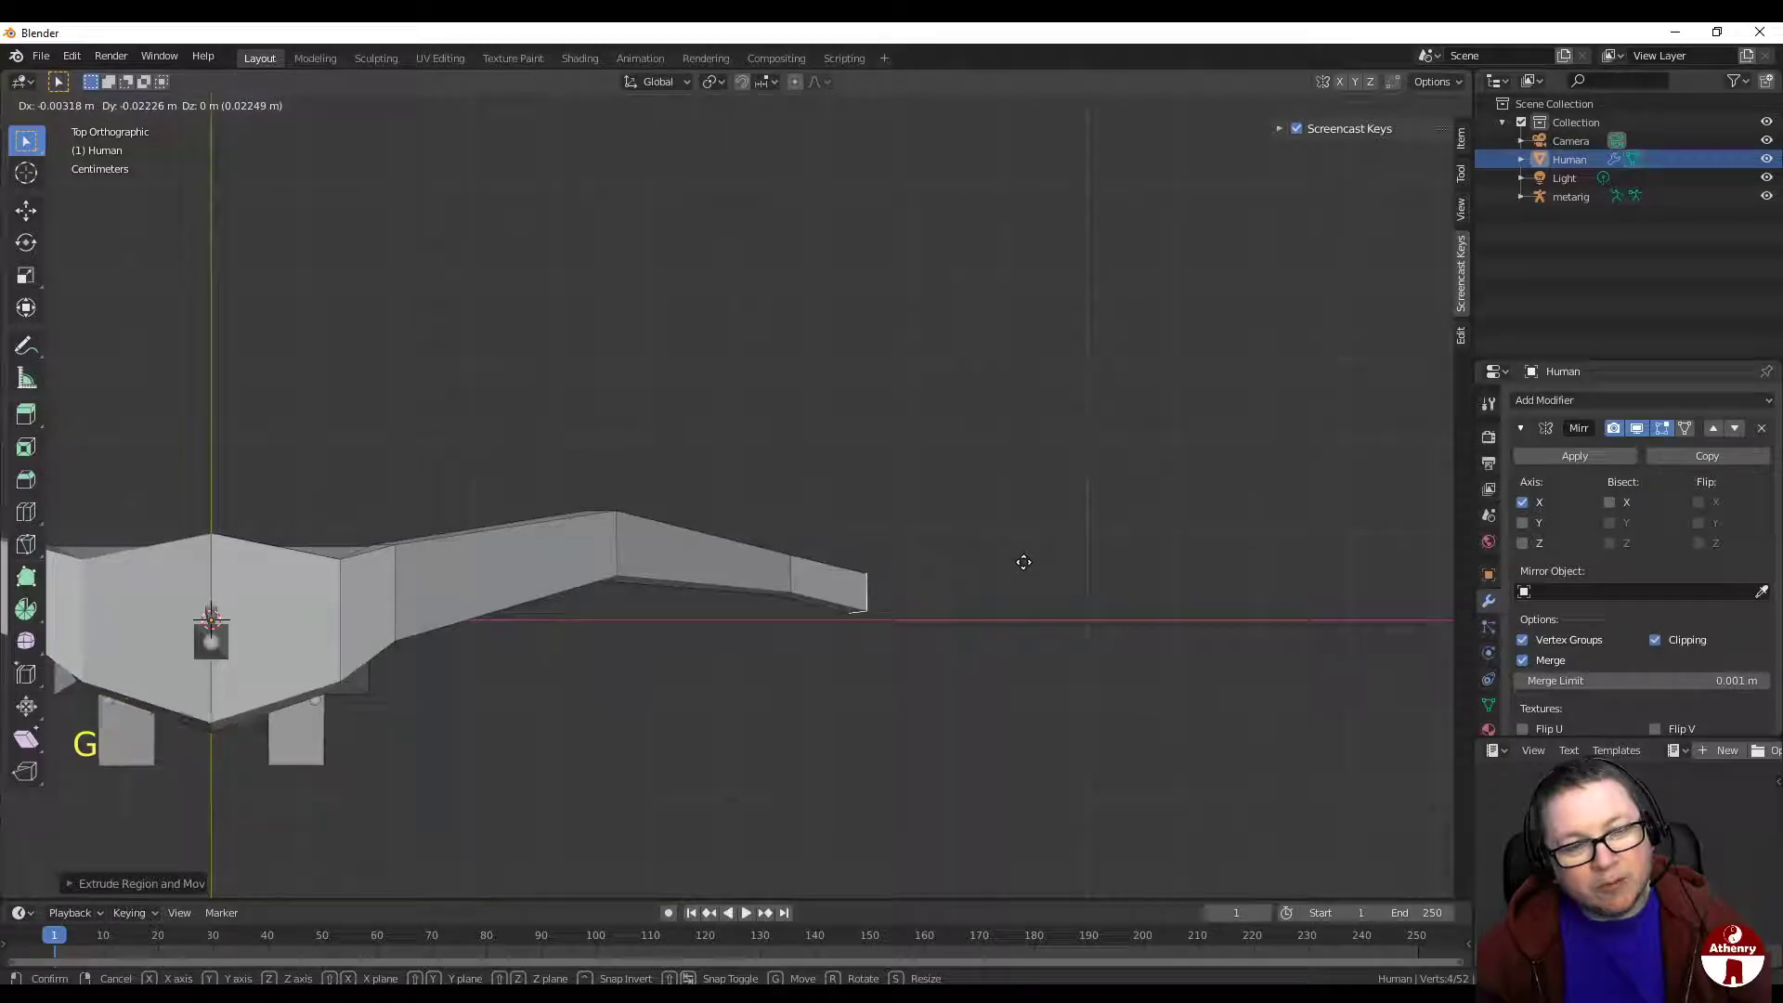
left_click(1021, 567)
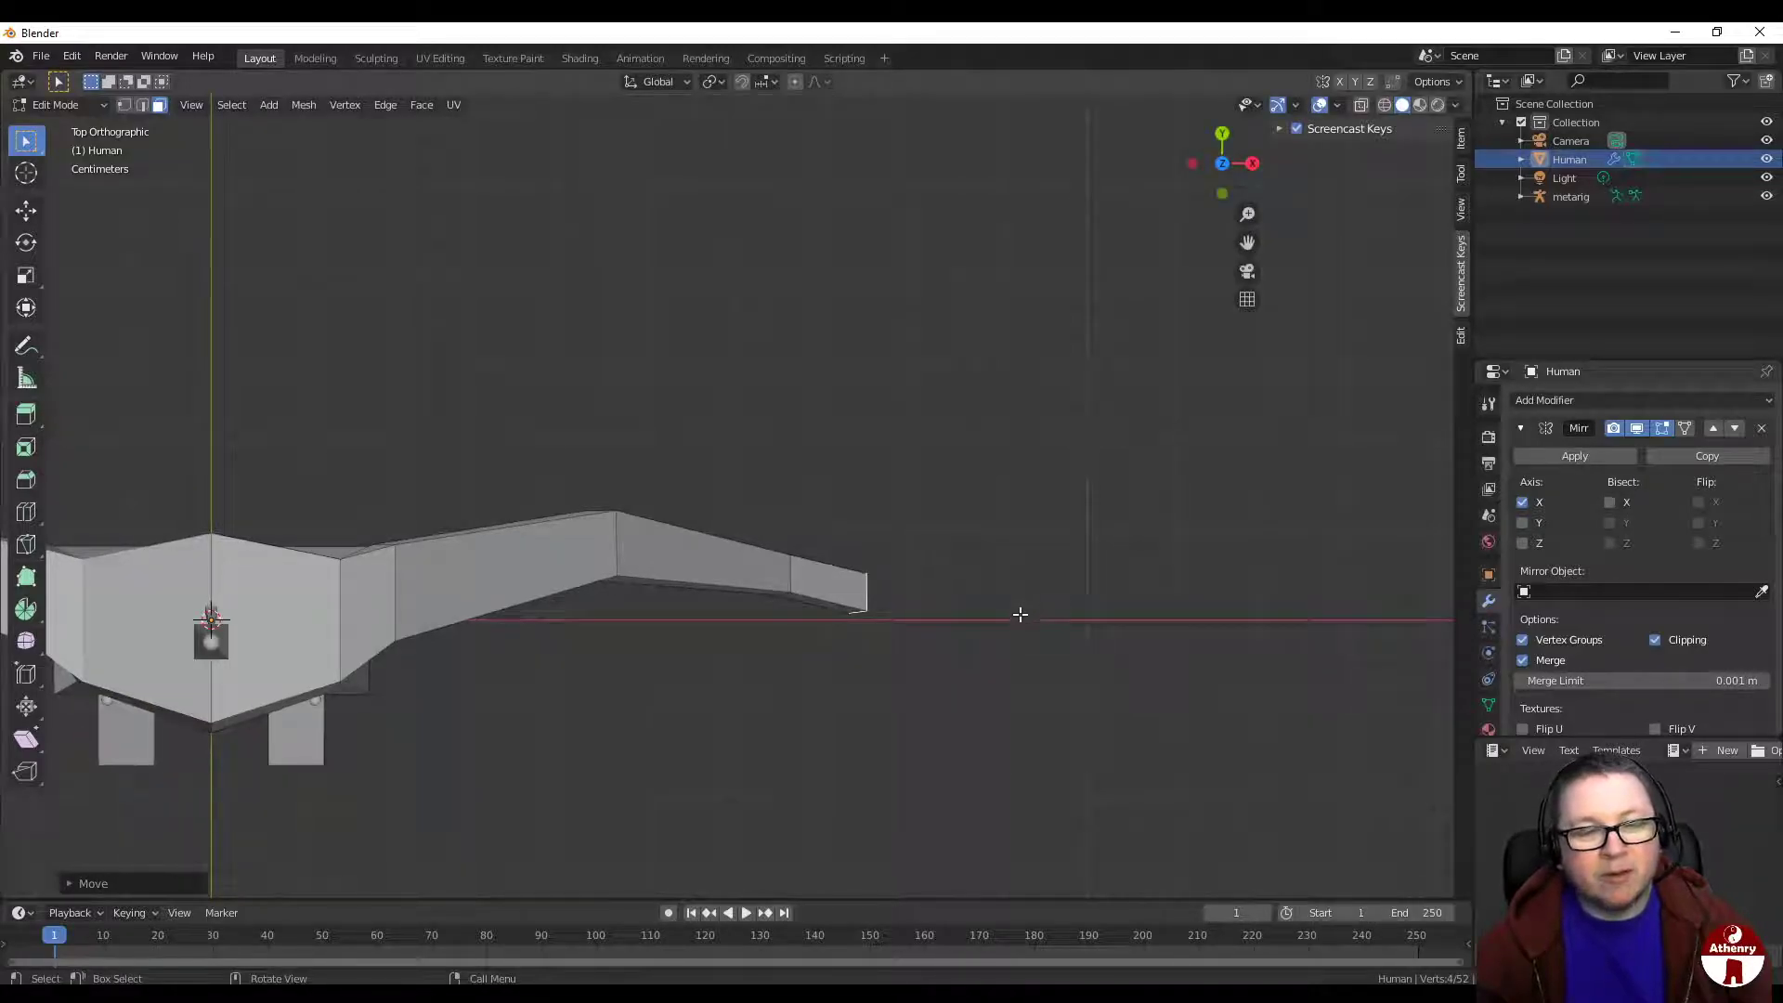
Step: Flatten the hand's end face by scaling it to about 0.45 along the global Z axis
left_click(1222, 164)
left_click(1224, 133)
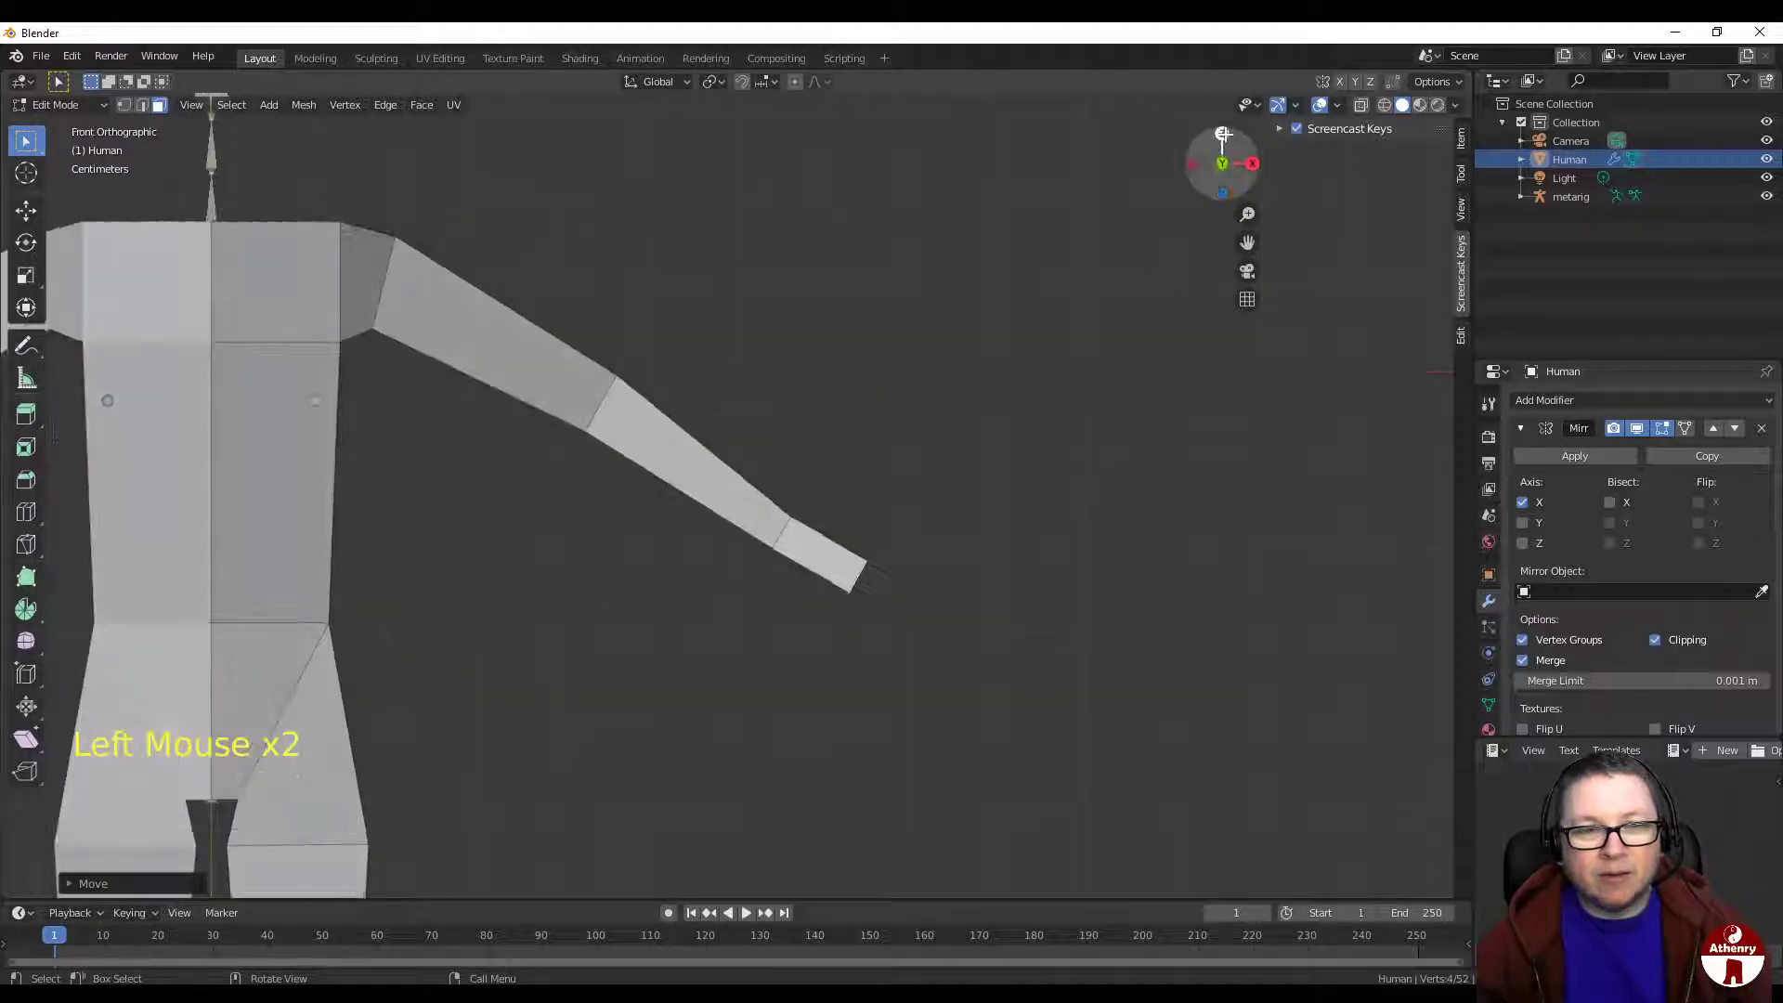
middle_click_drag(1039, 370, 1014, 397)
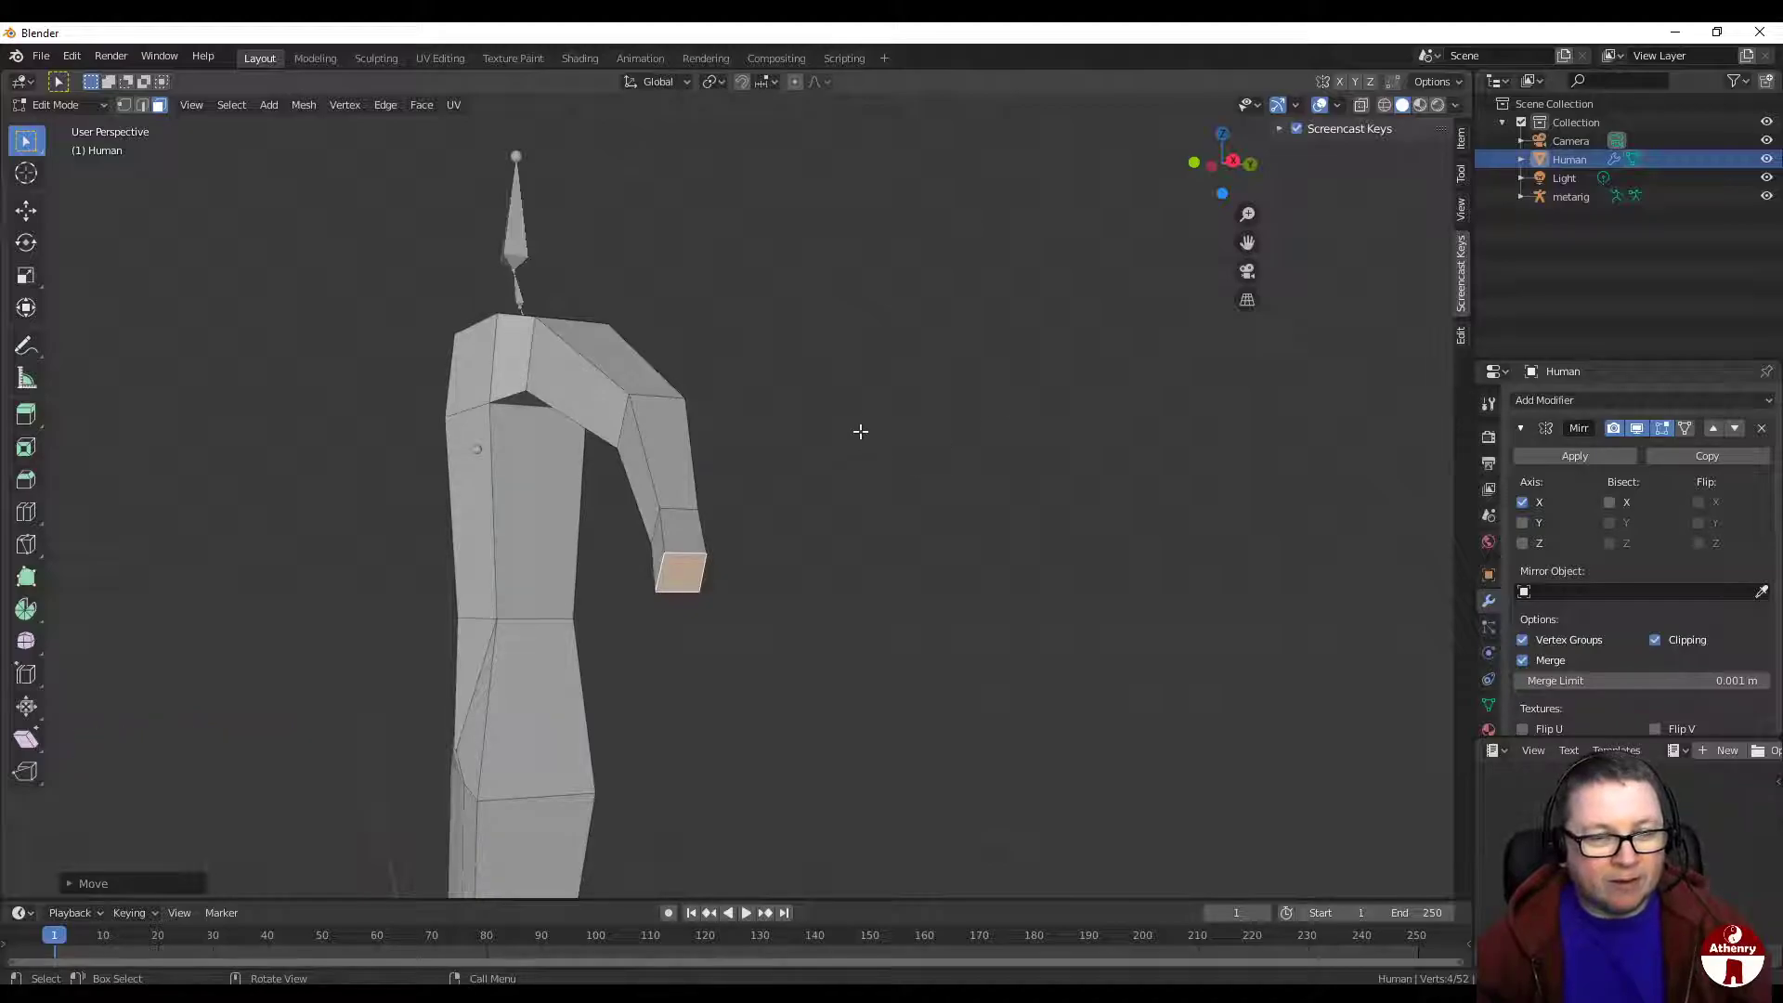
middle_click_drag(847, 438, 910, 446)
key("s")
key("z")
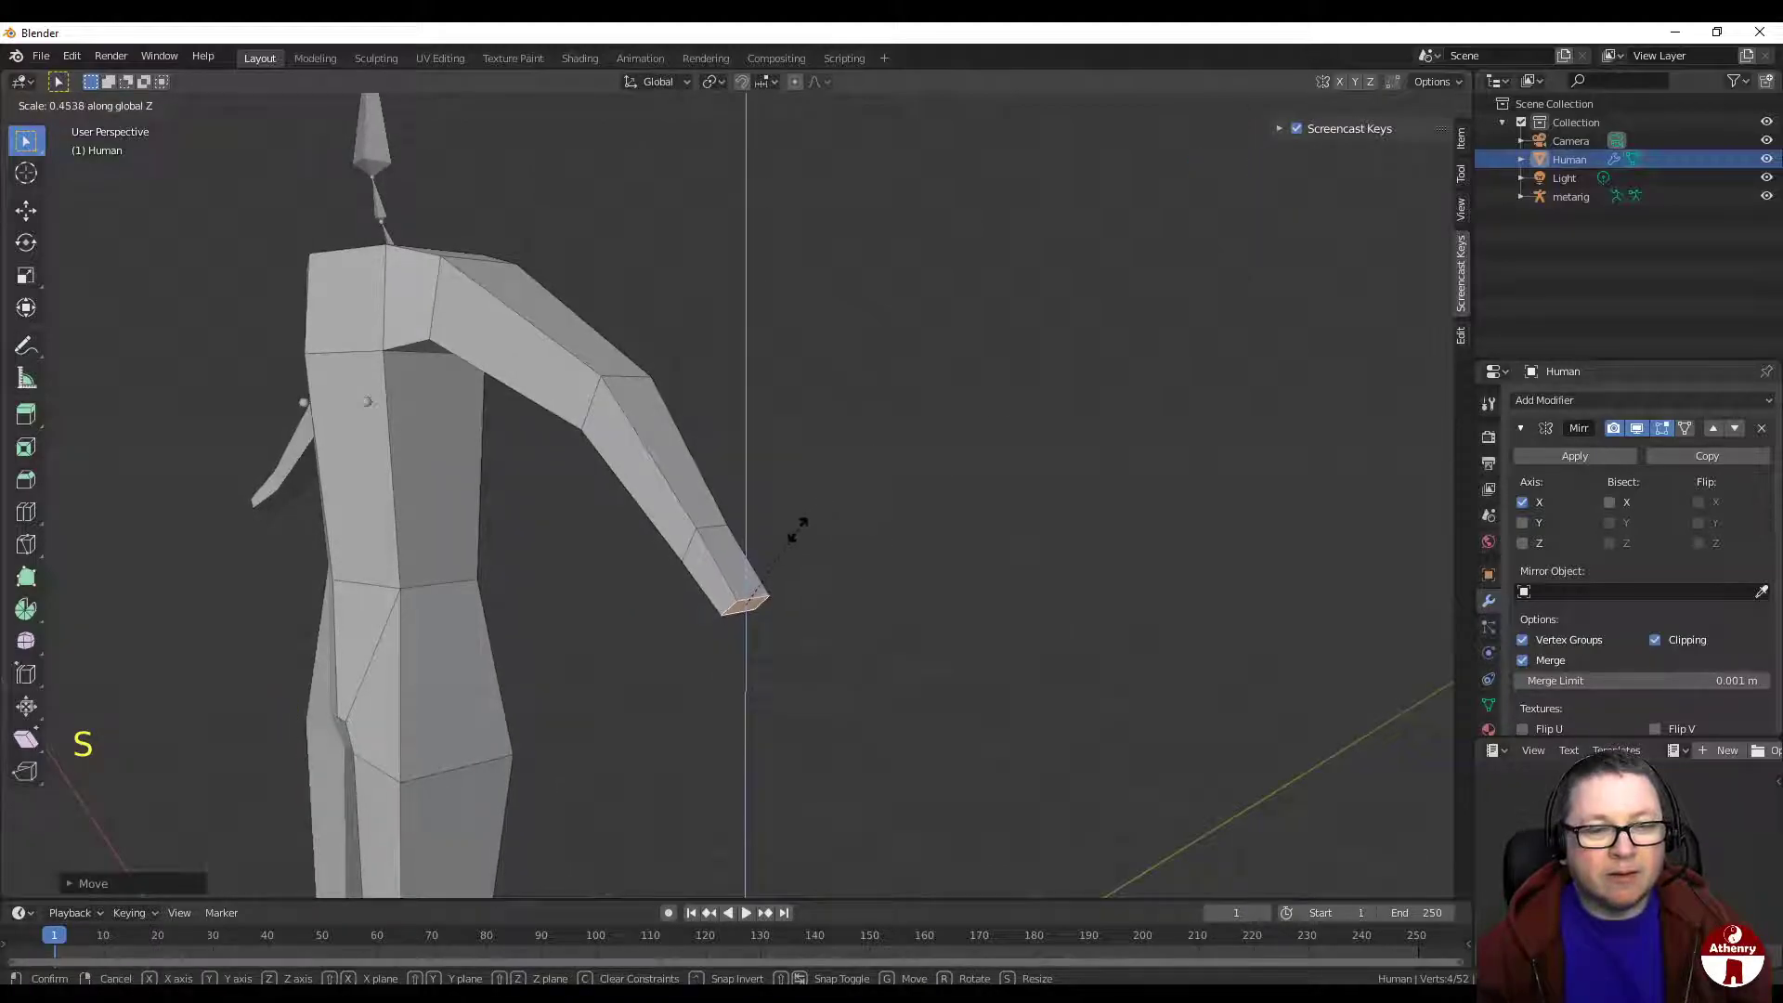
left_click(804, 522)
middle_click_drag(807, 517, 789, 569)
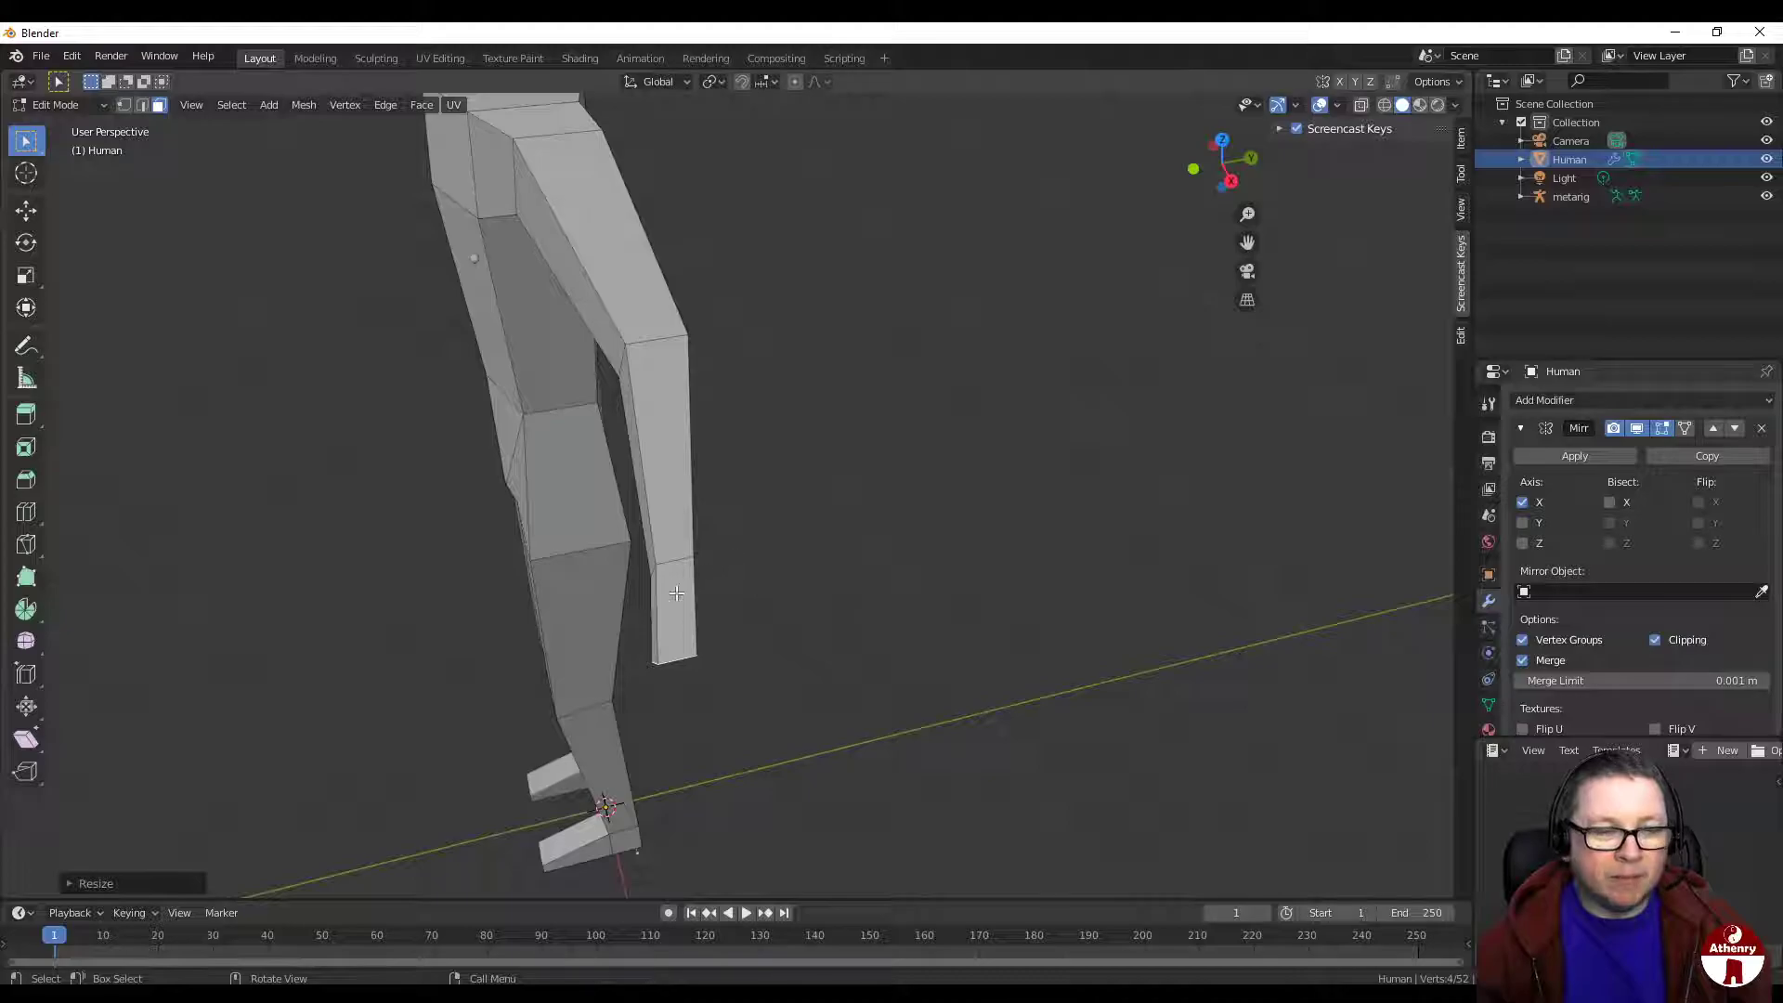
Step: Add a loop cut around the hand block and slide it close to the wrist, at a factor of about 0.76
key("ctrl+r")
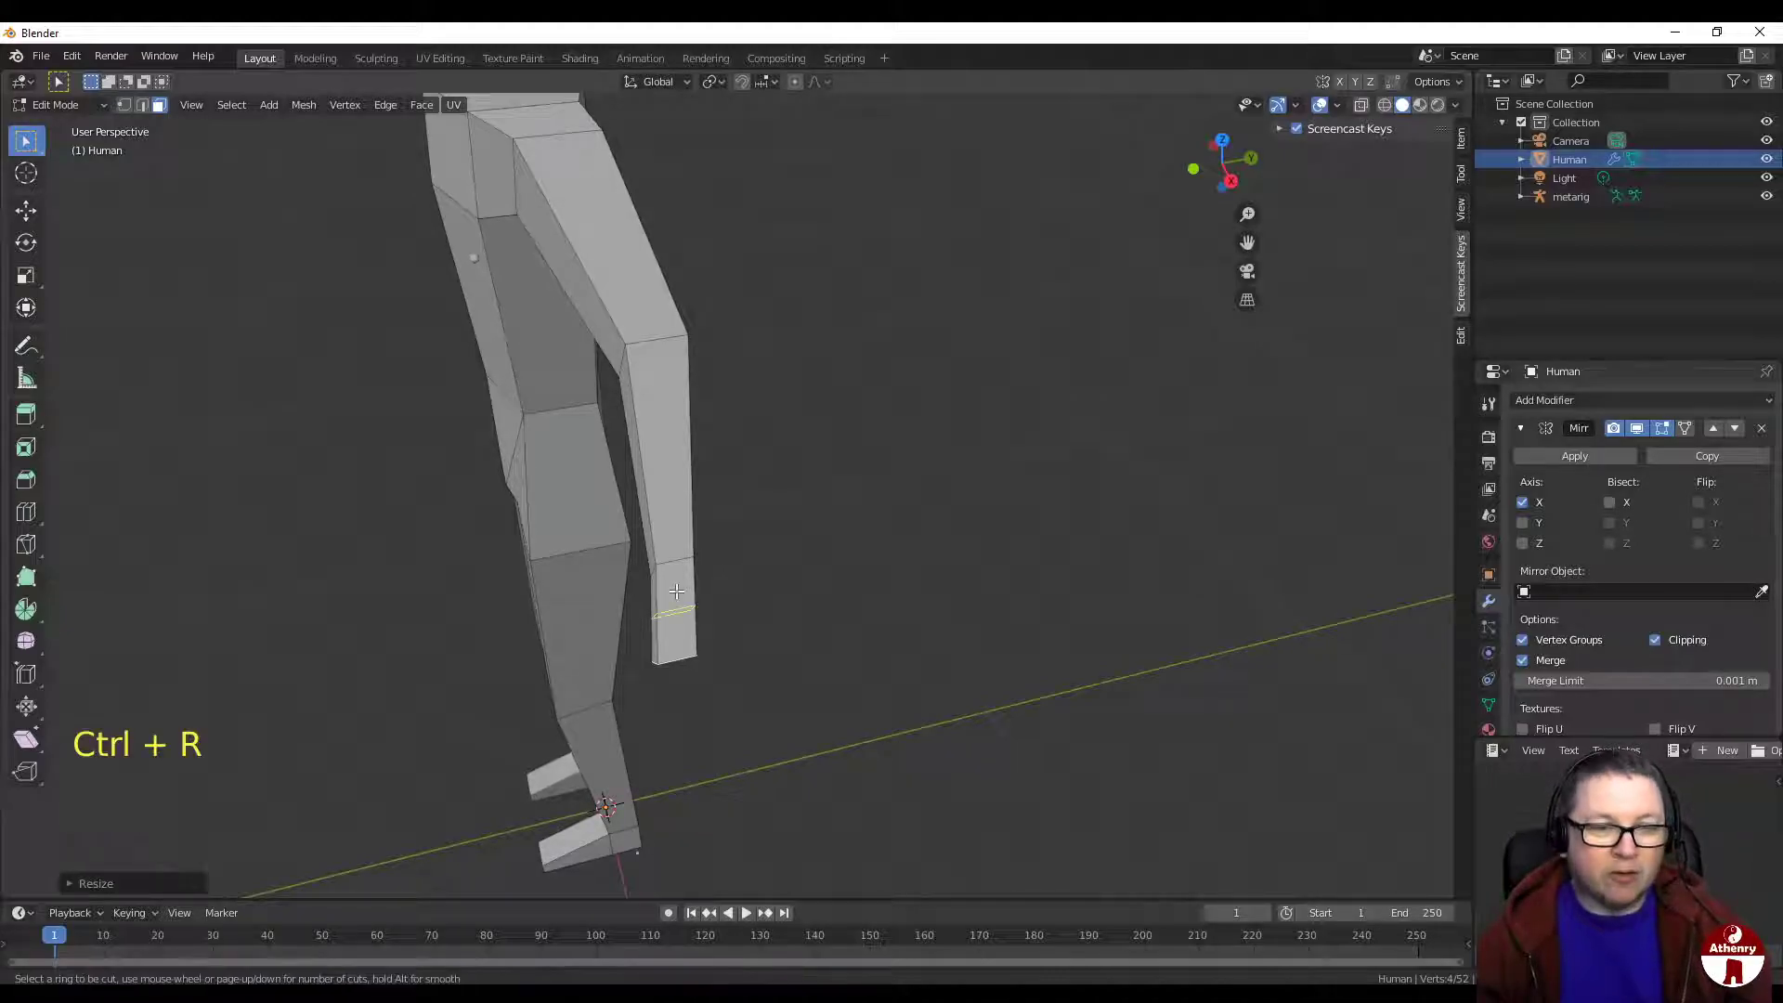
left_click(676, 591)
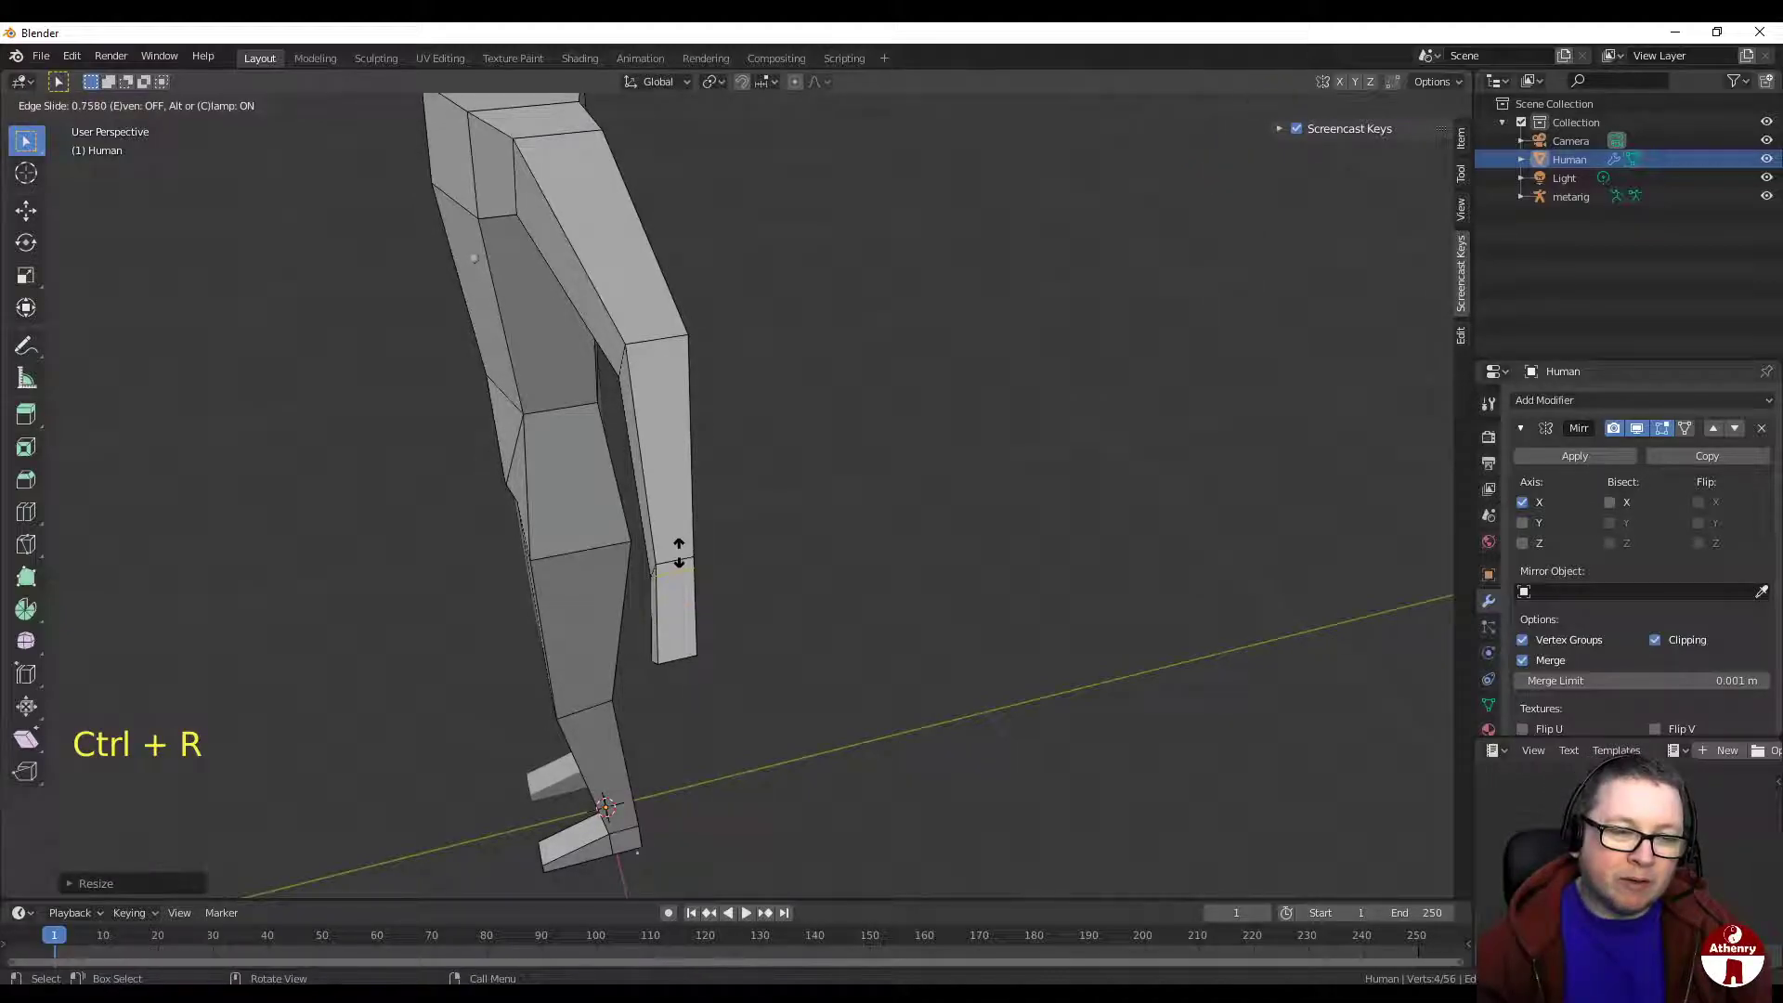
left_click(680, 546)
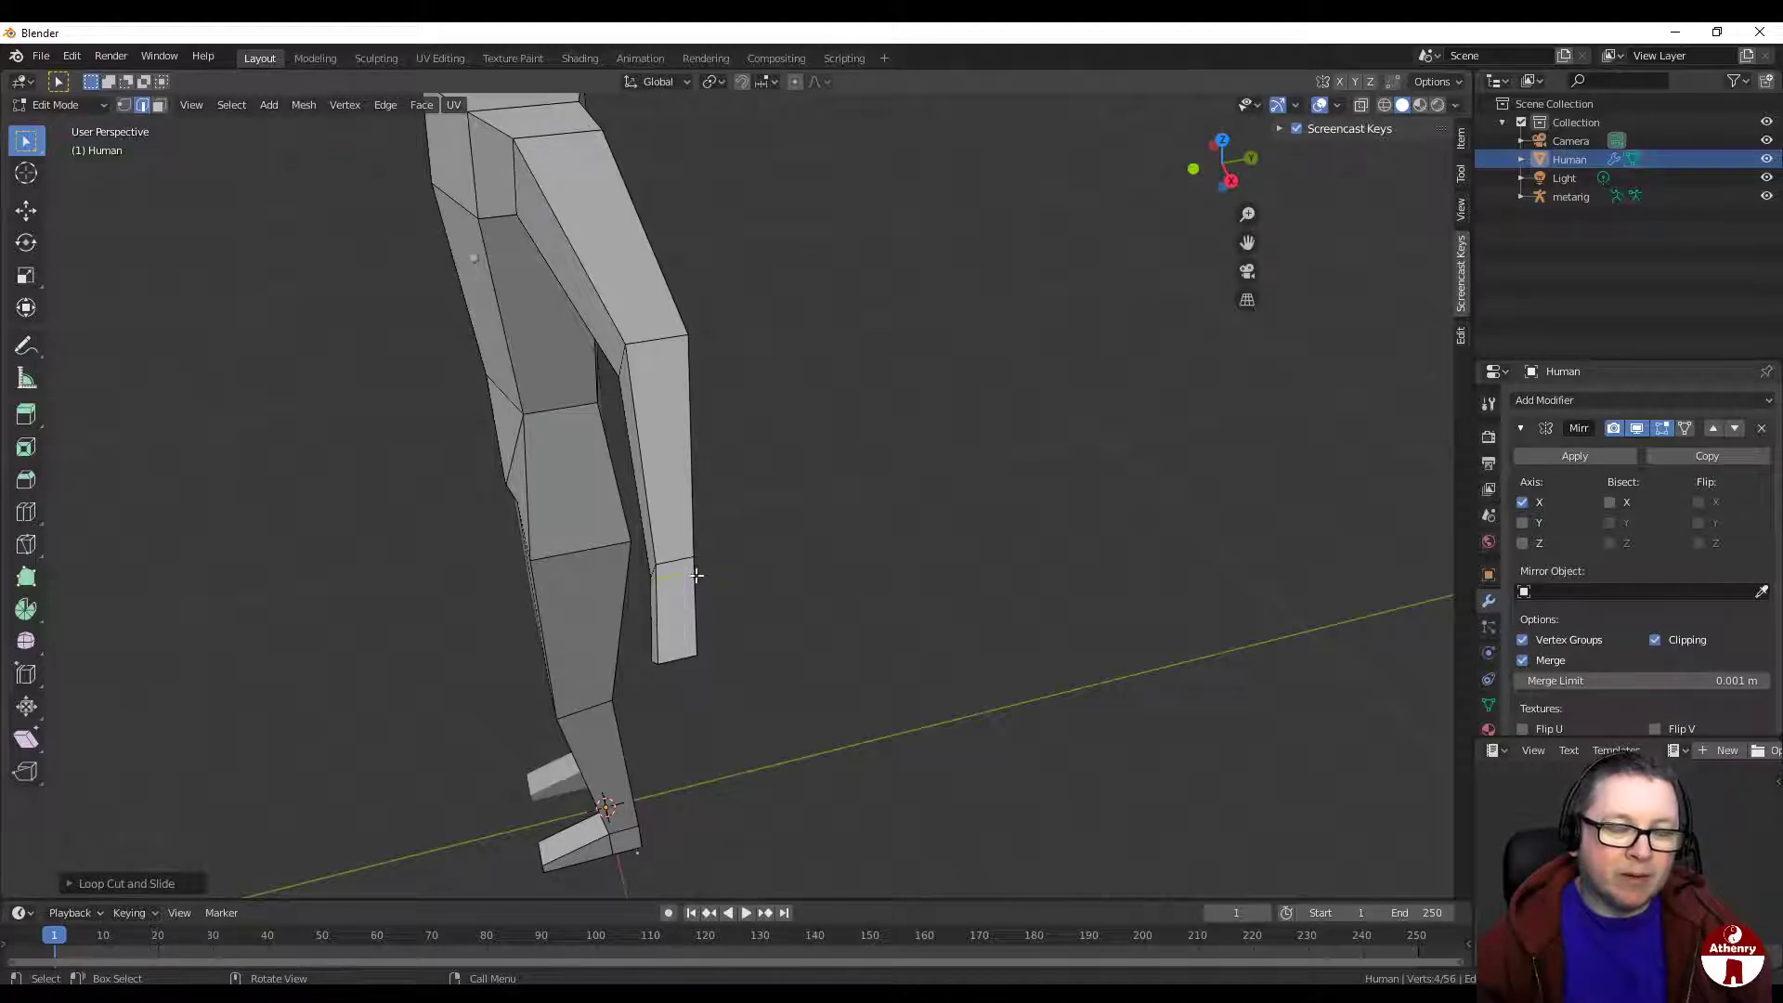
Step: Select the ring of hand faces beyond the new cut and widen it to about 1.7 along the global Y axis
key("3")
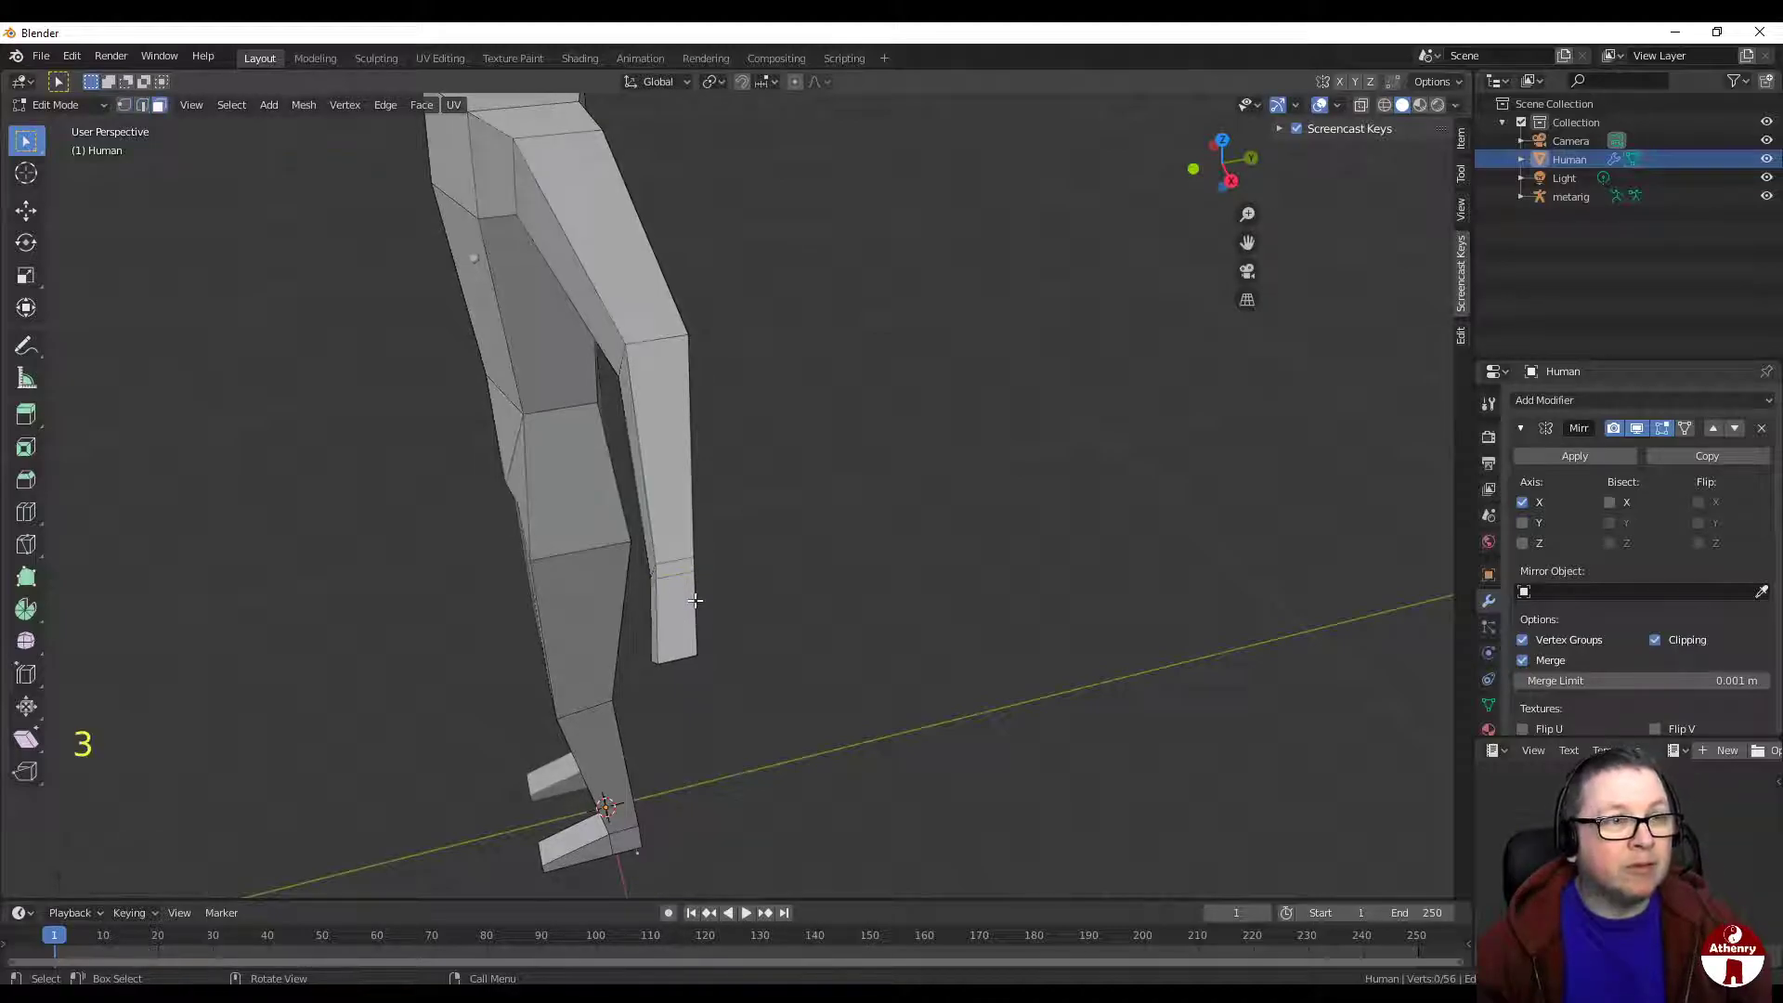
middle_click_drag(678, 616, 744, 609)
left_click(693, 598, "alt")
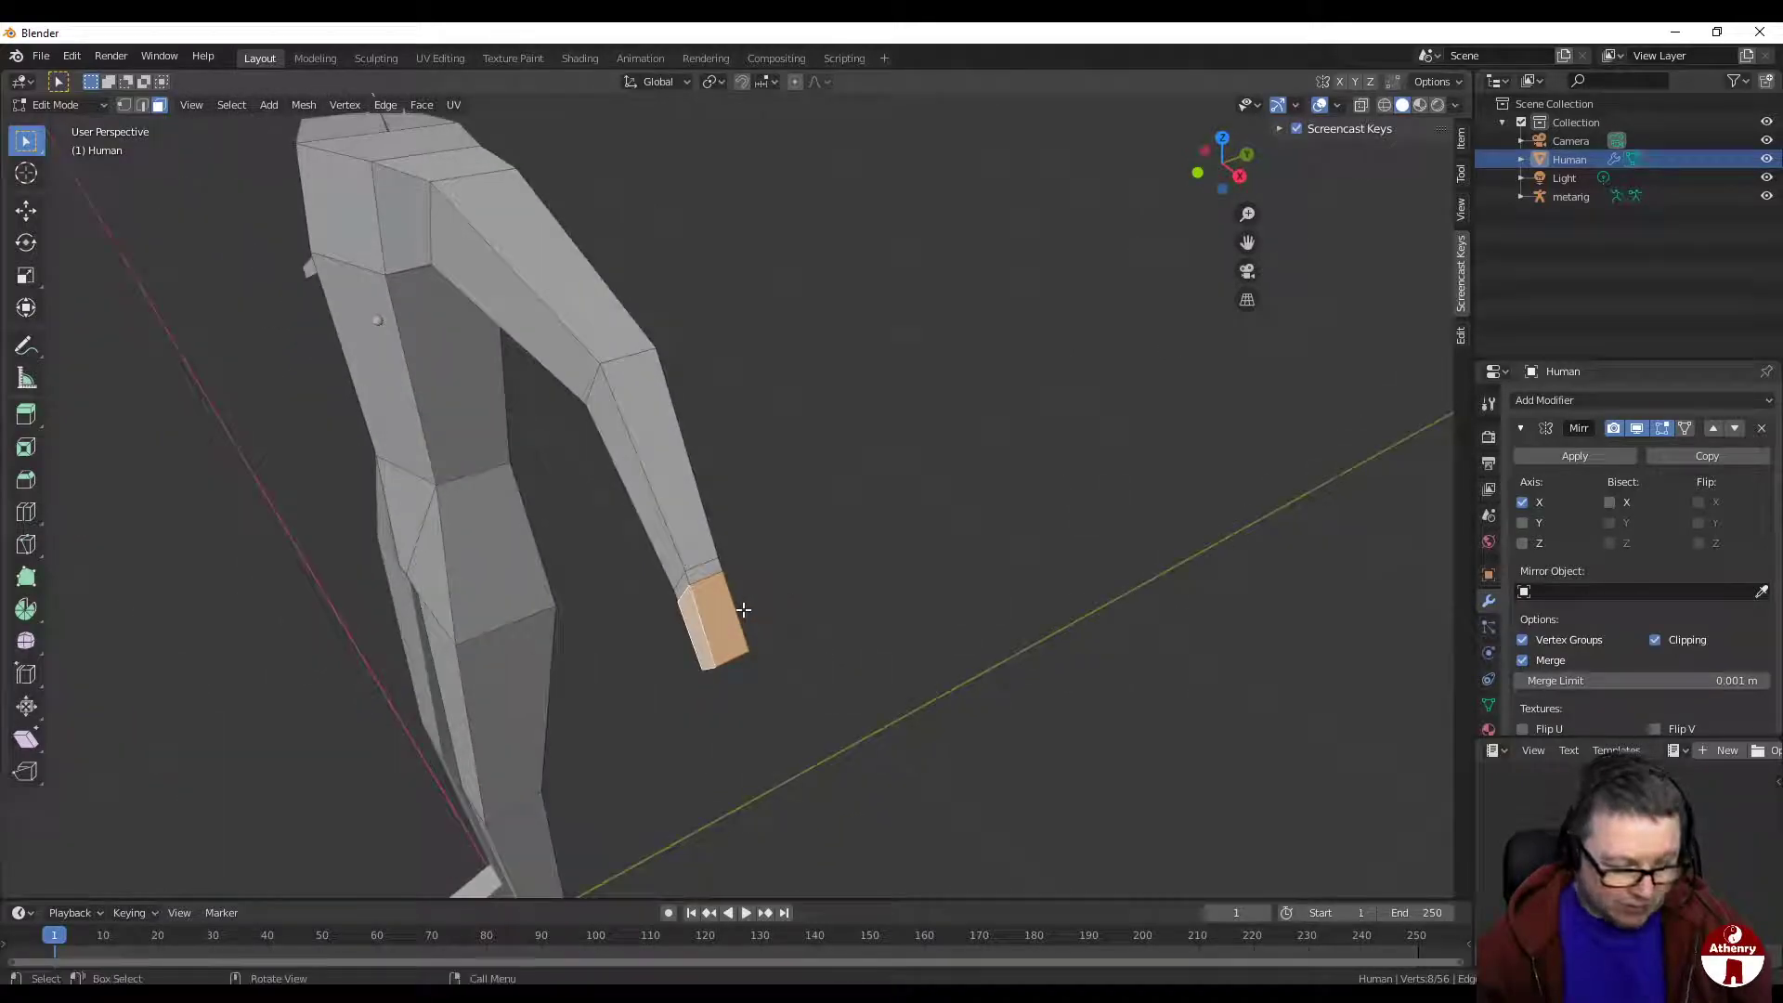
key("s")
key("y")
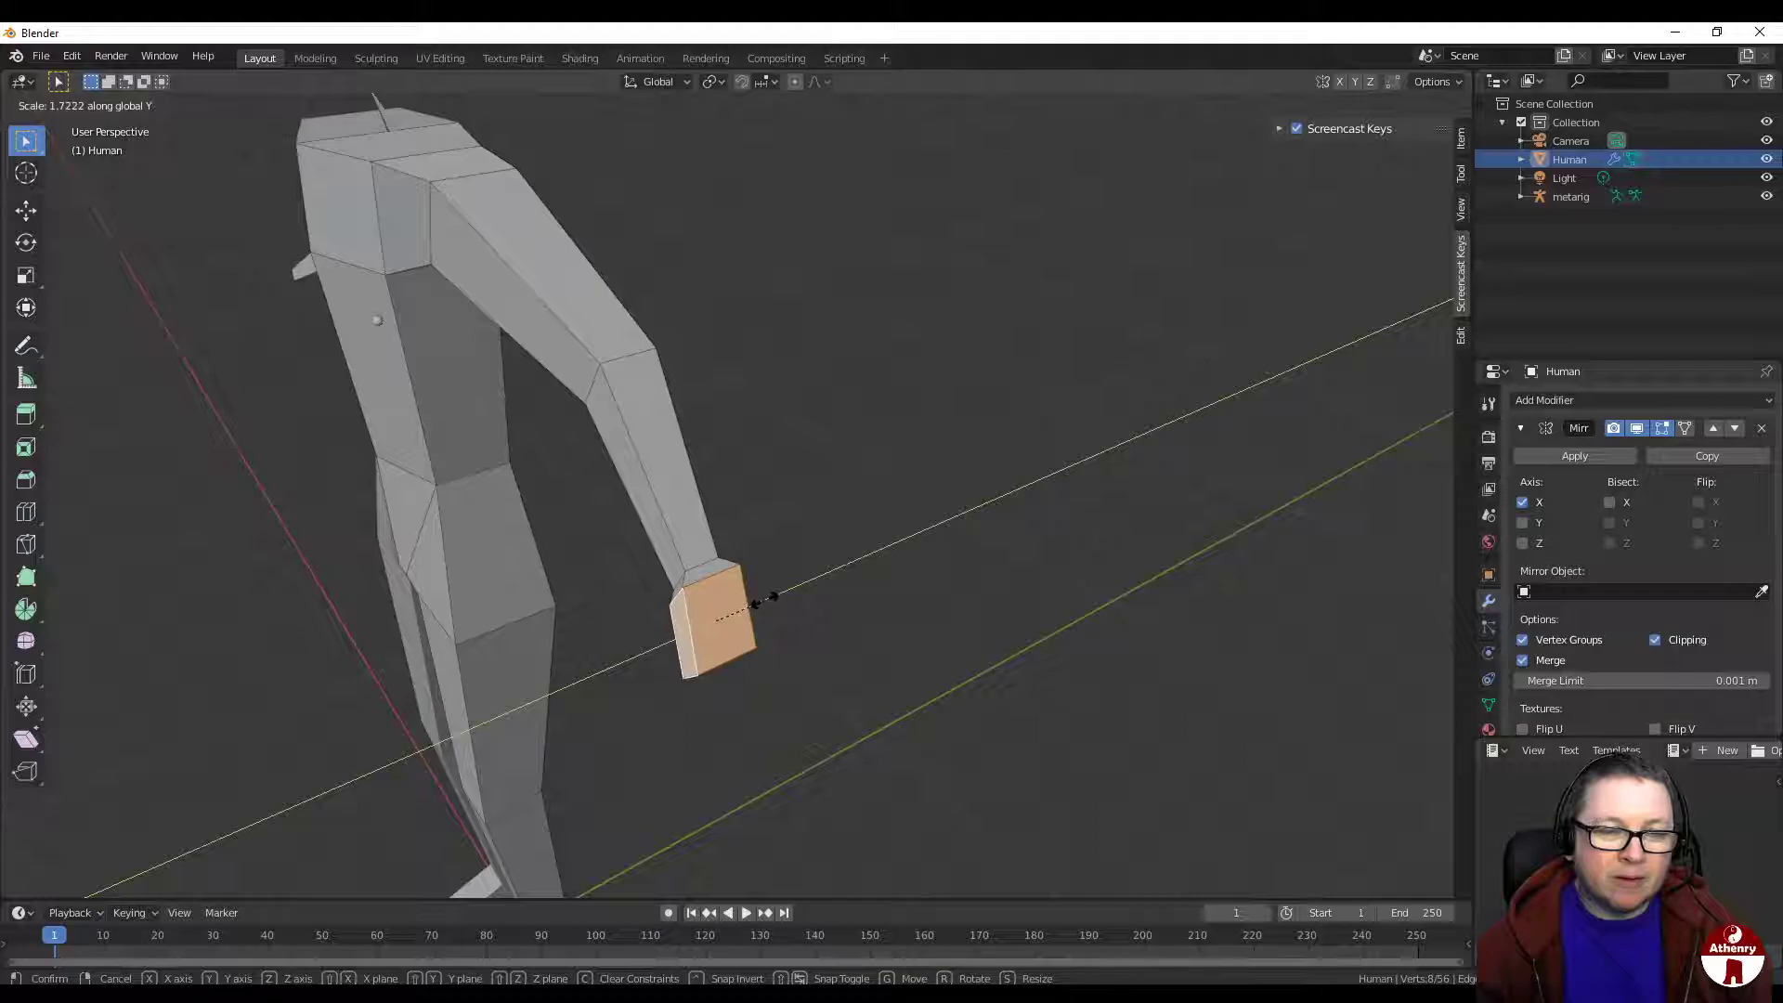
left_click(775, 599)
Step: Add another loop cut around the widened hand and slide it slightly toward the wrist to mark off the thumb base
mouse_move(800, 605)
middle_mouse_down()
mouse_move(929, 526)
mouse_move(928, 442)
mouse_move(778, 499)
mouse_move(823, 287)
mouse_move(581, 529)
mouse_move(865, 612)
mouse_move(944, 581)
mouse_move(777, 605)
middle_mouse_up()
scroll(771, 613, "up", 1)
scroll(687, 586, "down", 1)
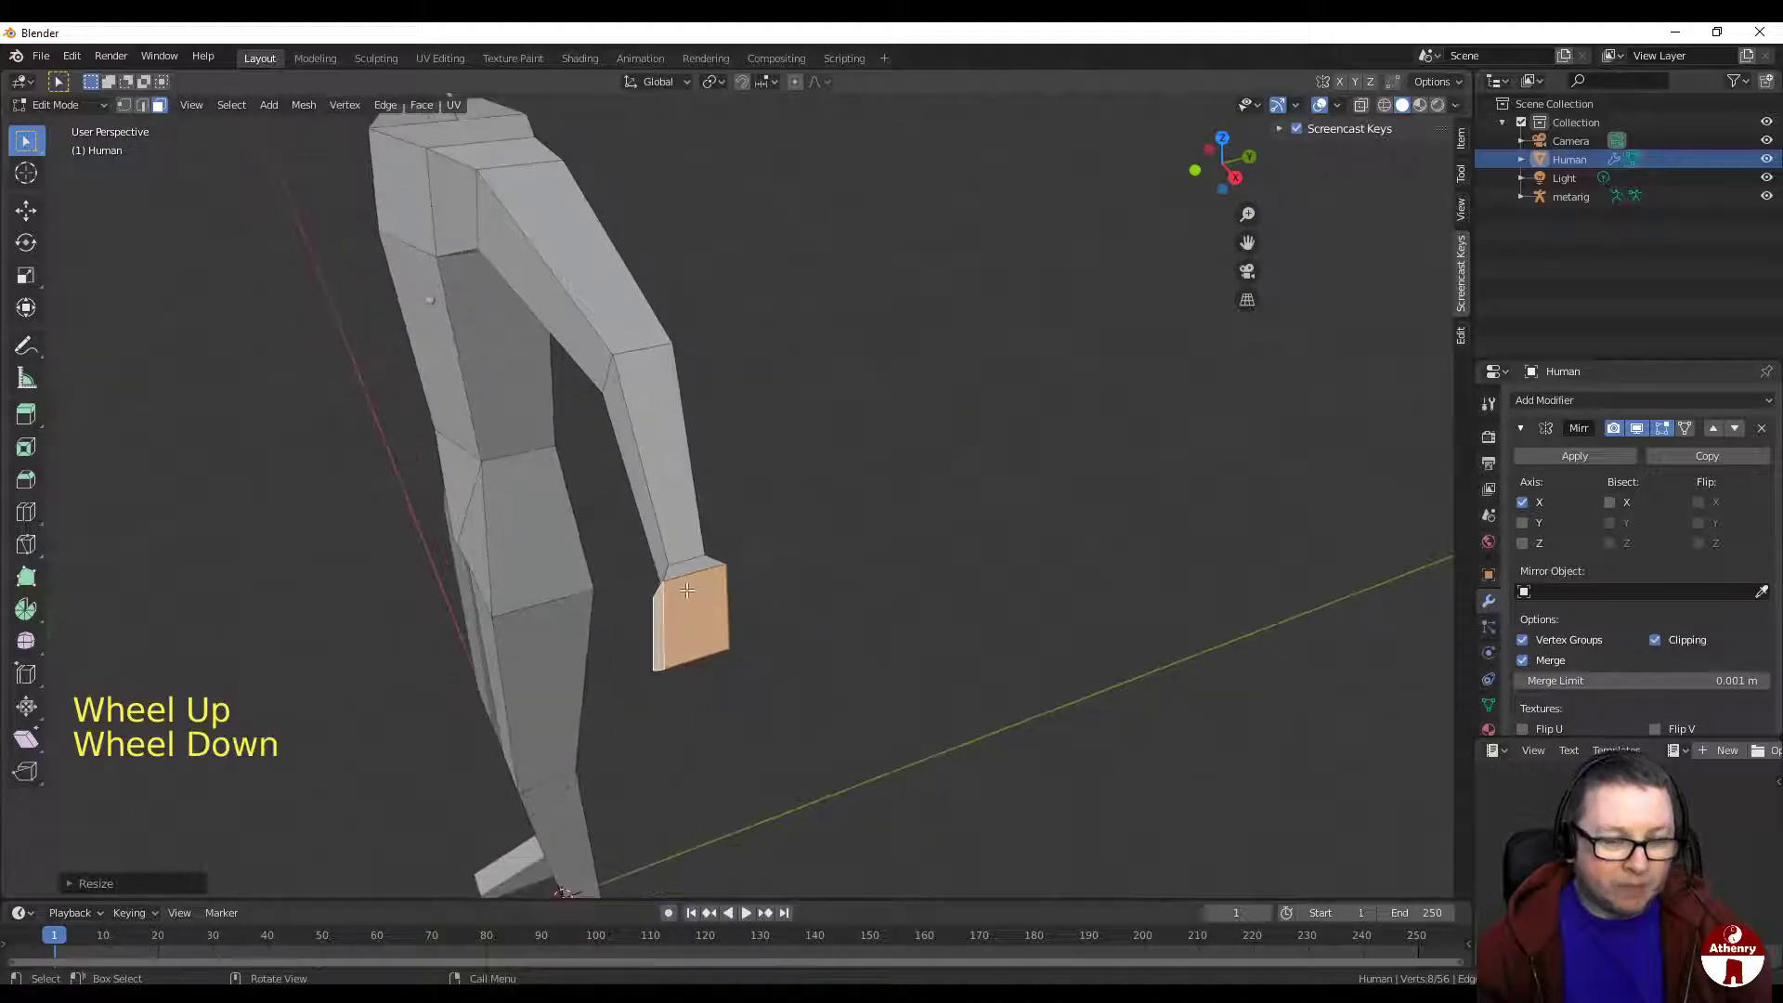
key("ctrl+r")
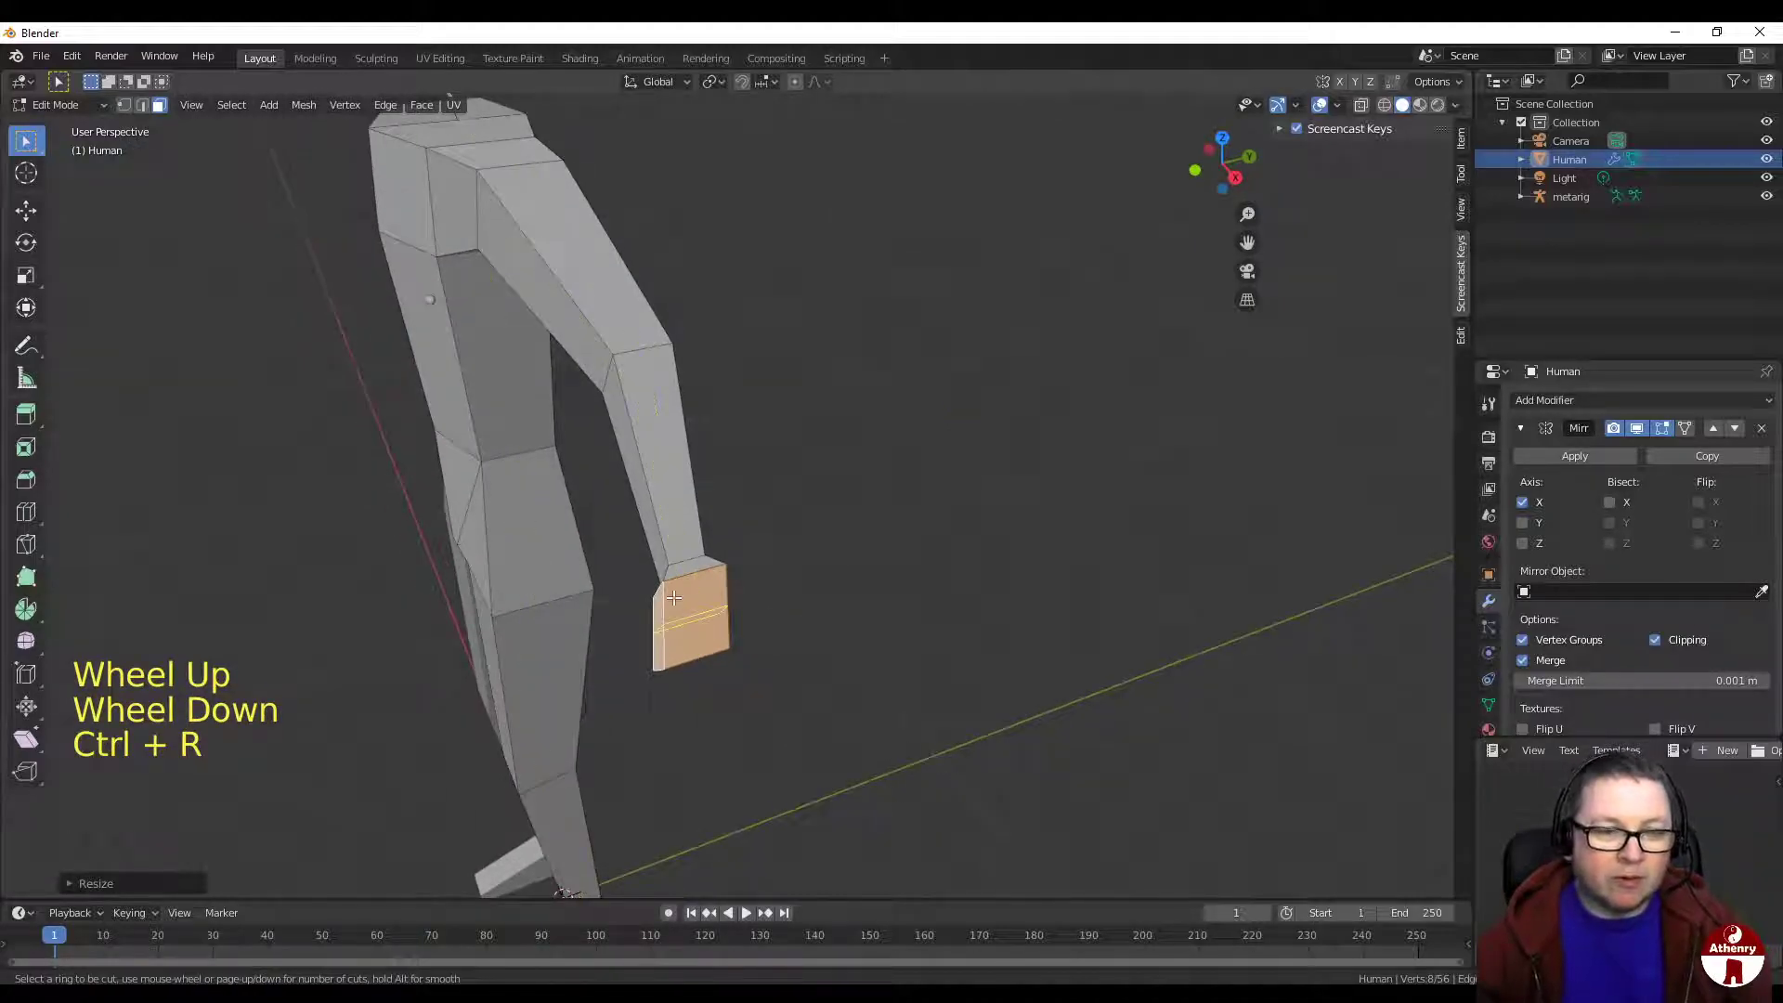
left_click(673, 604)
left_click_drag(673, 597, 675, 592)
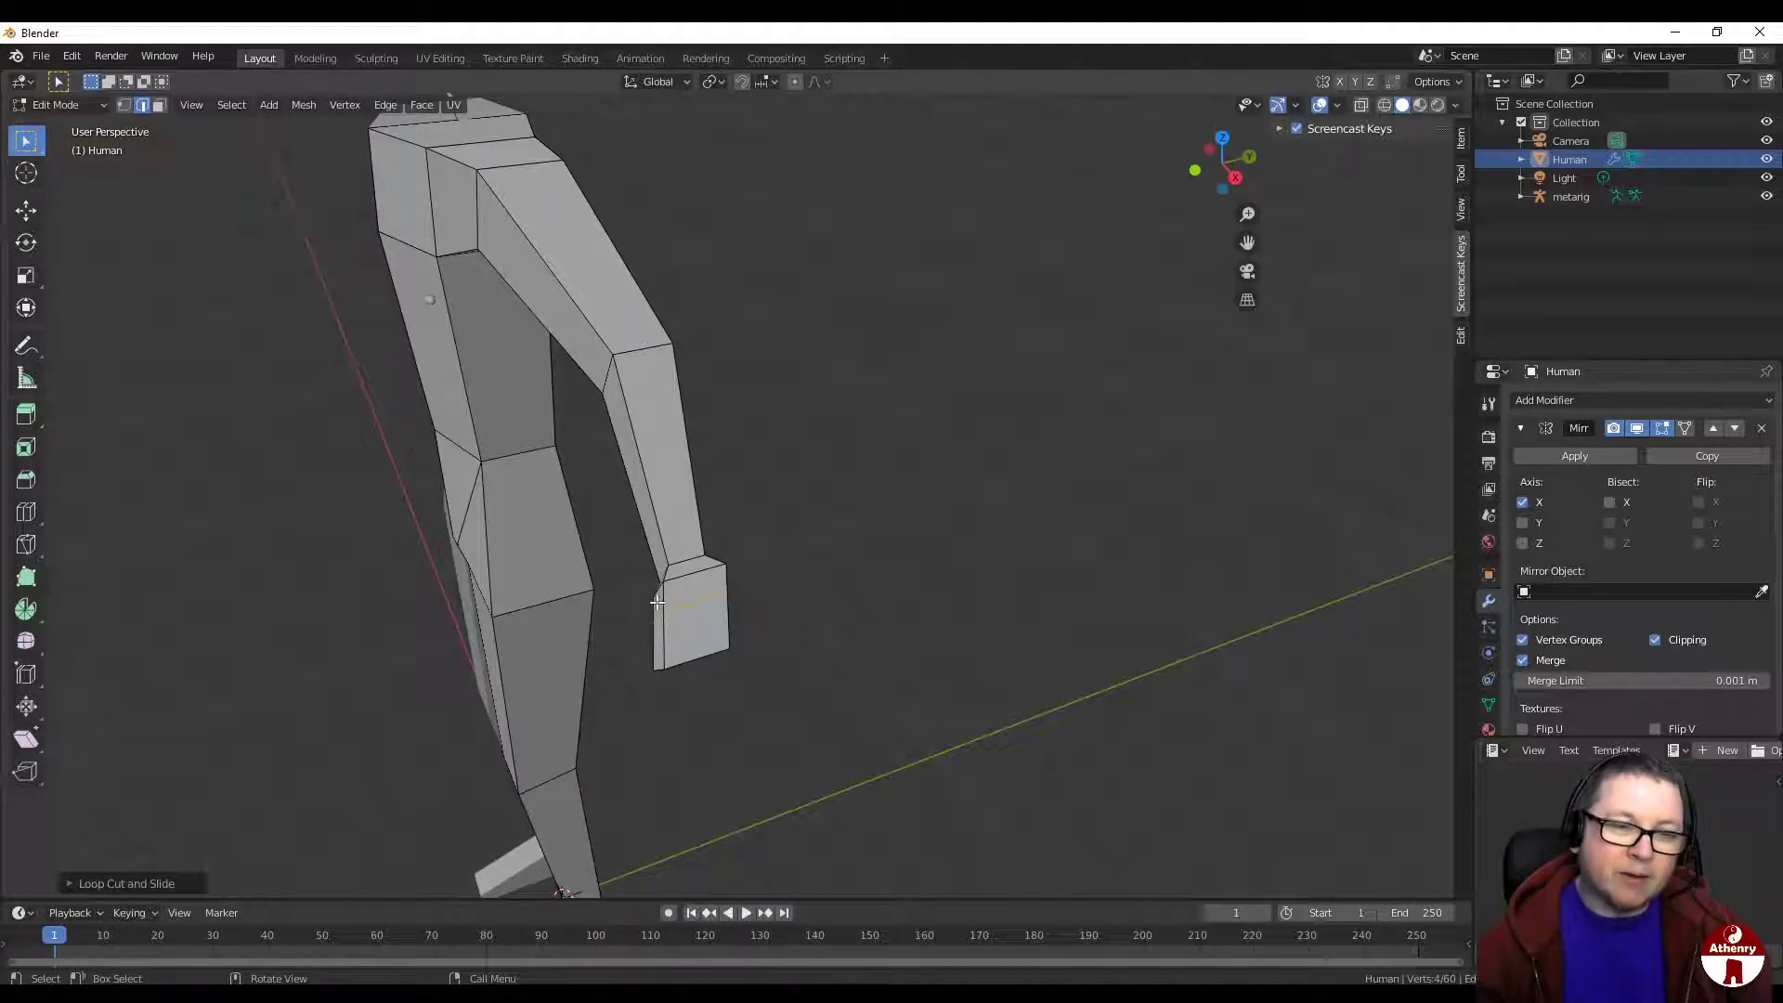
Step: Extrude the hand's narrow front face nearest the wrist as a thumb, shifting its end slightly toward the fingertips in top view
left_click(657, 601)
key("3")
left_click(657, 603)
middle_click_drag(657, 604, 898, 588)
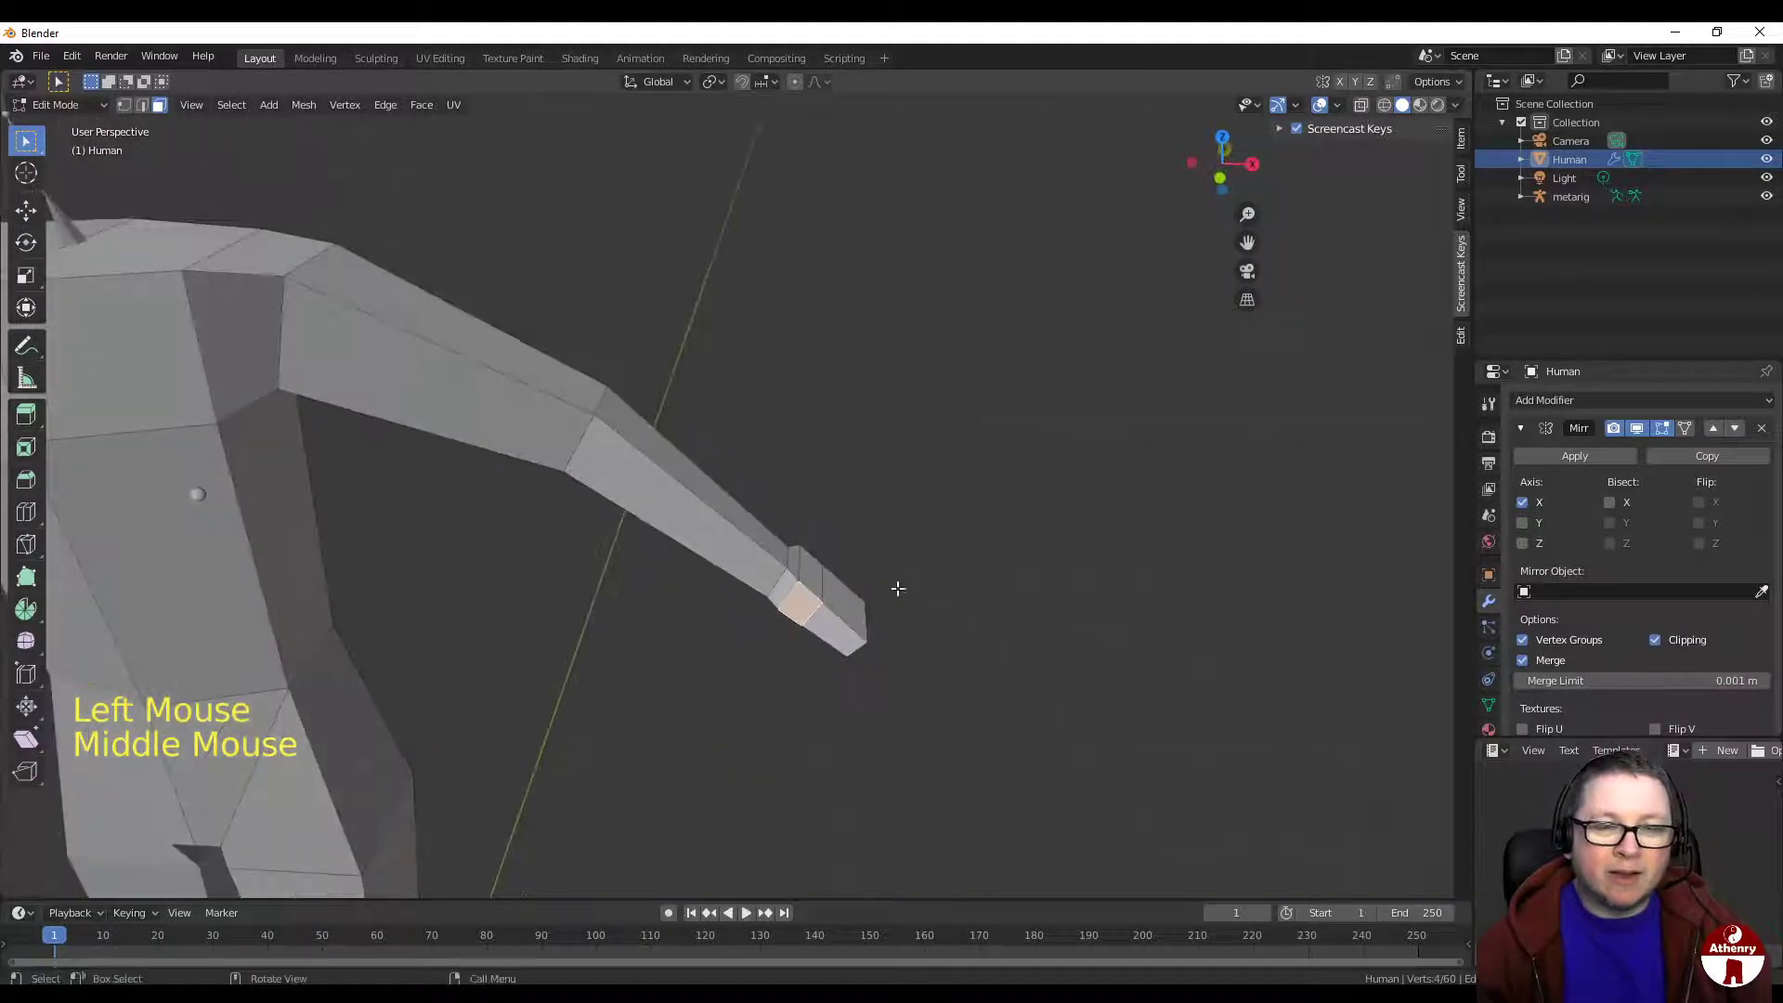
left_click(1225, 139)
key("e")
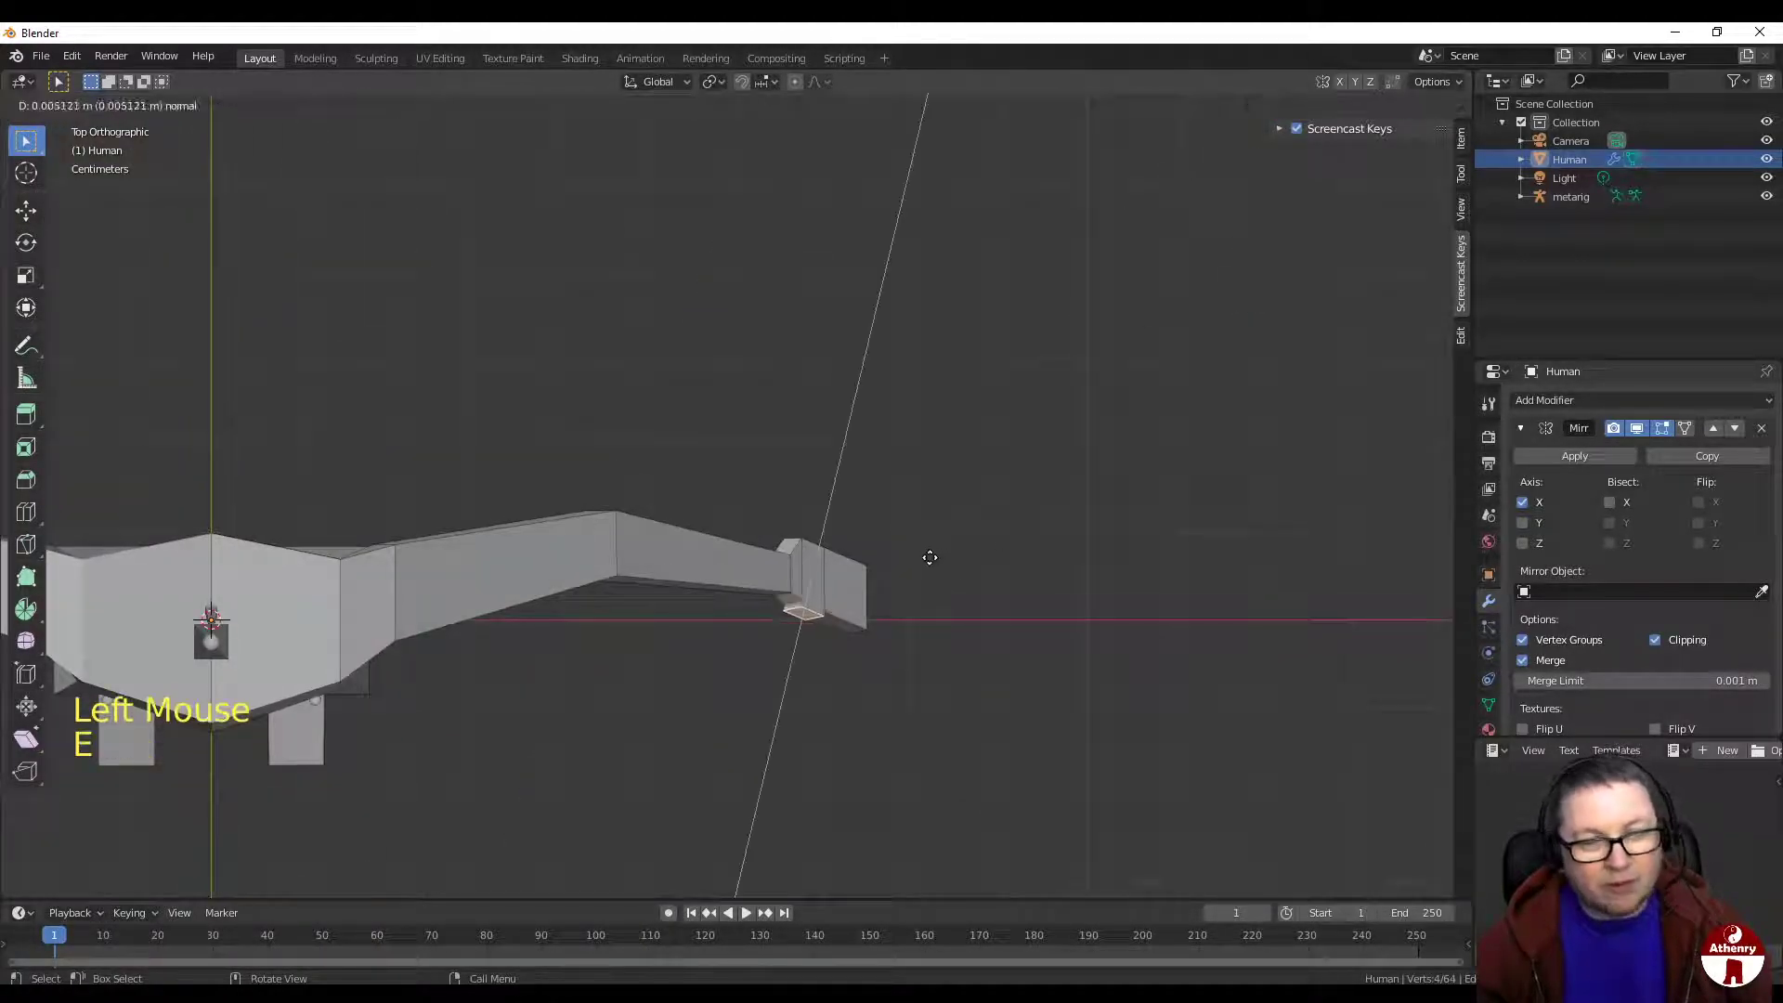
left_click(929, 577)
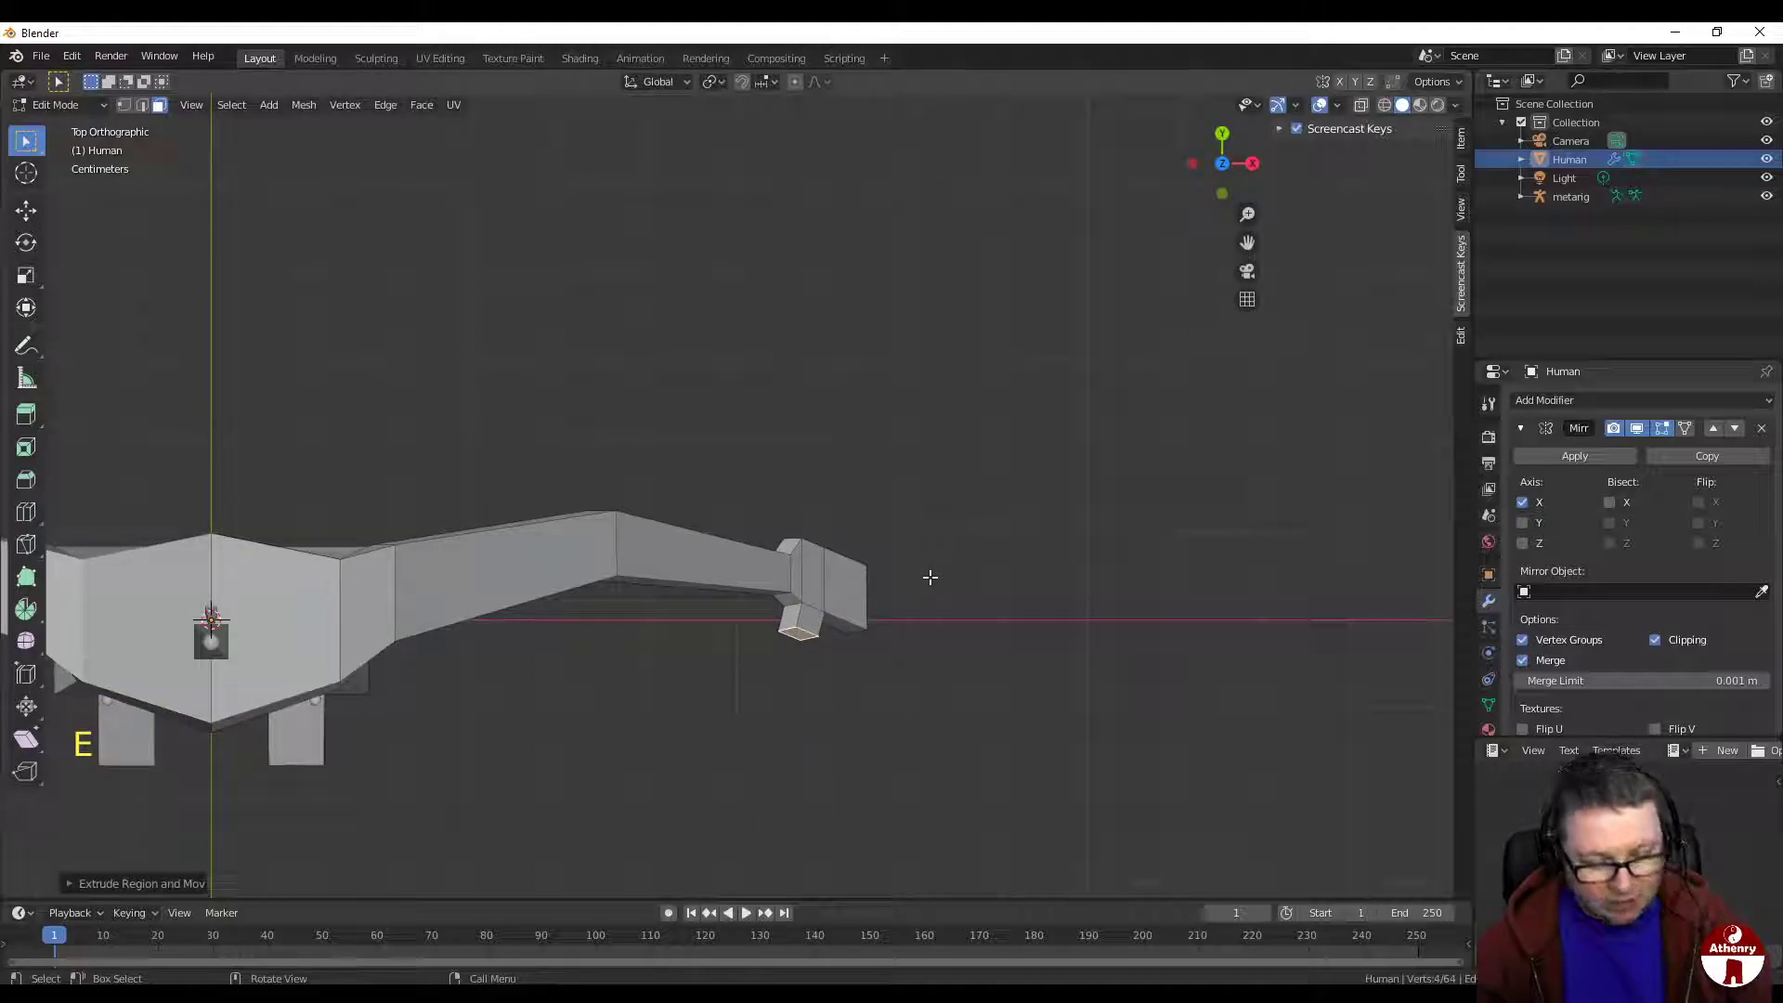
key("g")
left_click(945, 575)
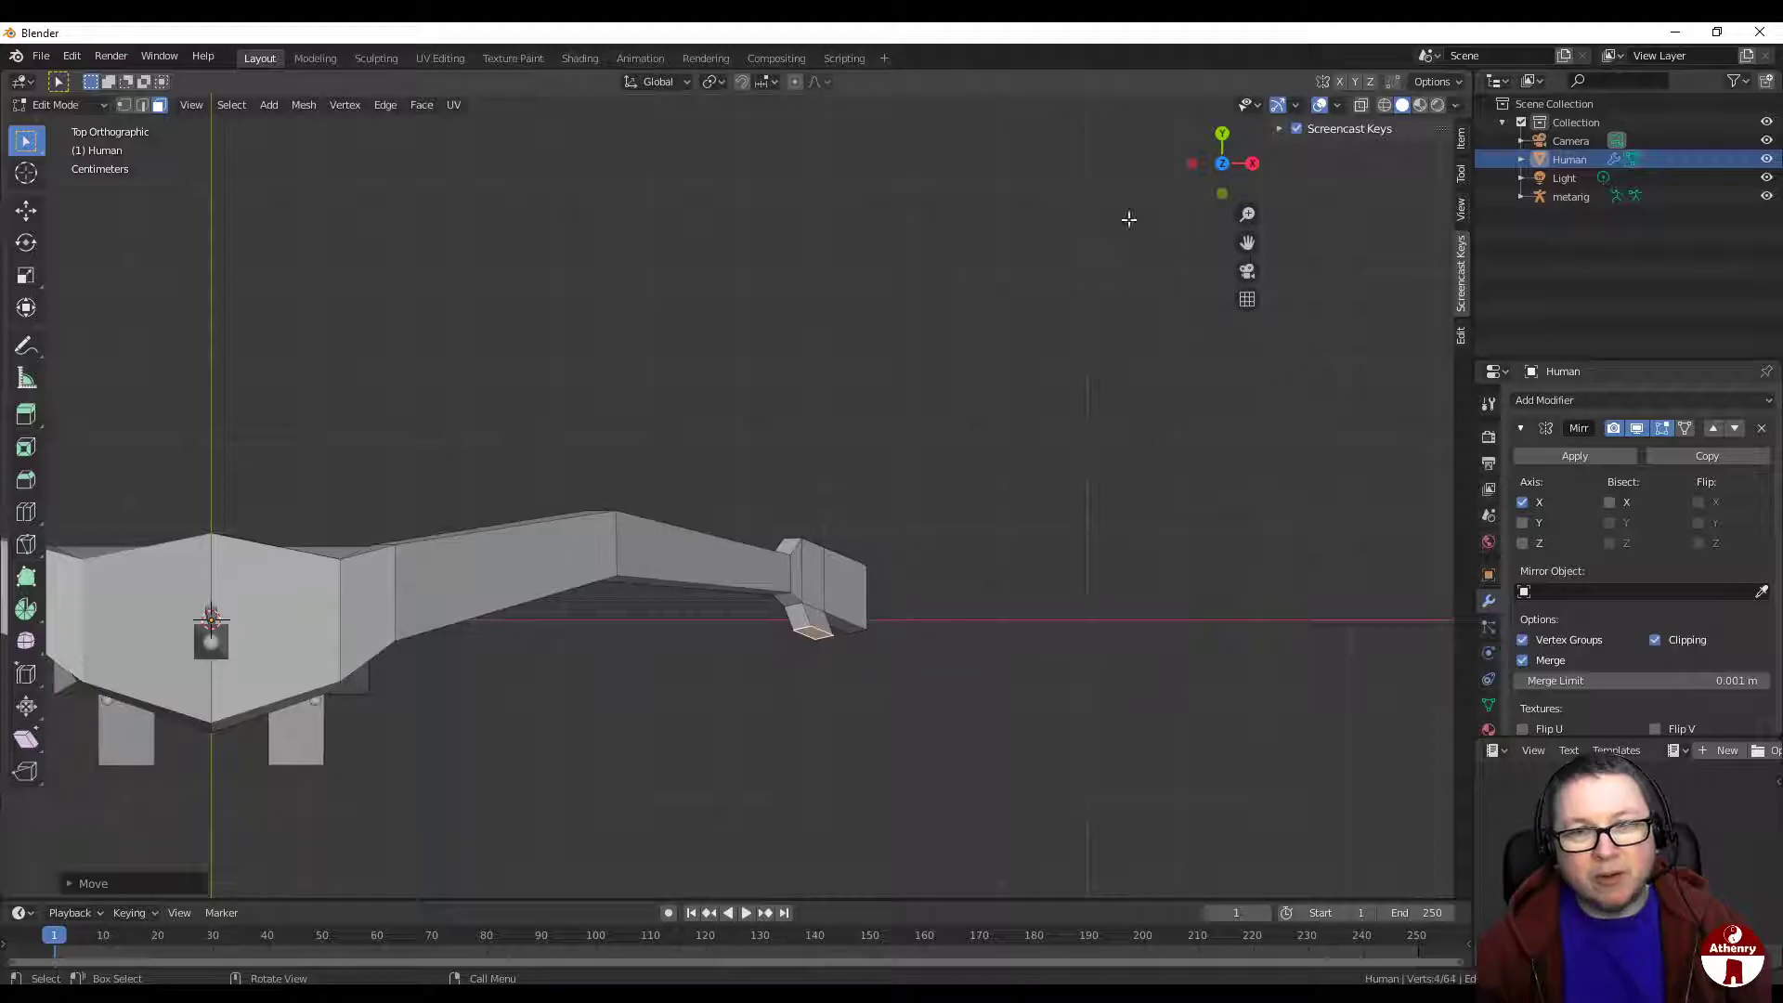
Step: In front view, flatten the thumb's end face by scaling it down along the global Z axis
left_click(1222, 164)
left_click(1226, 143)
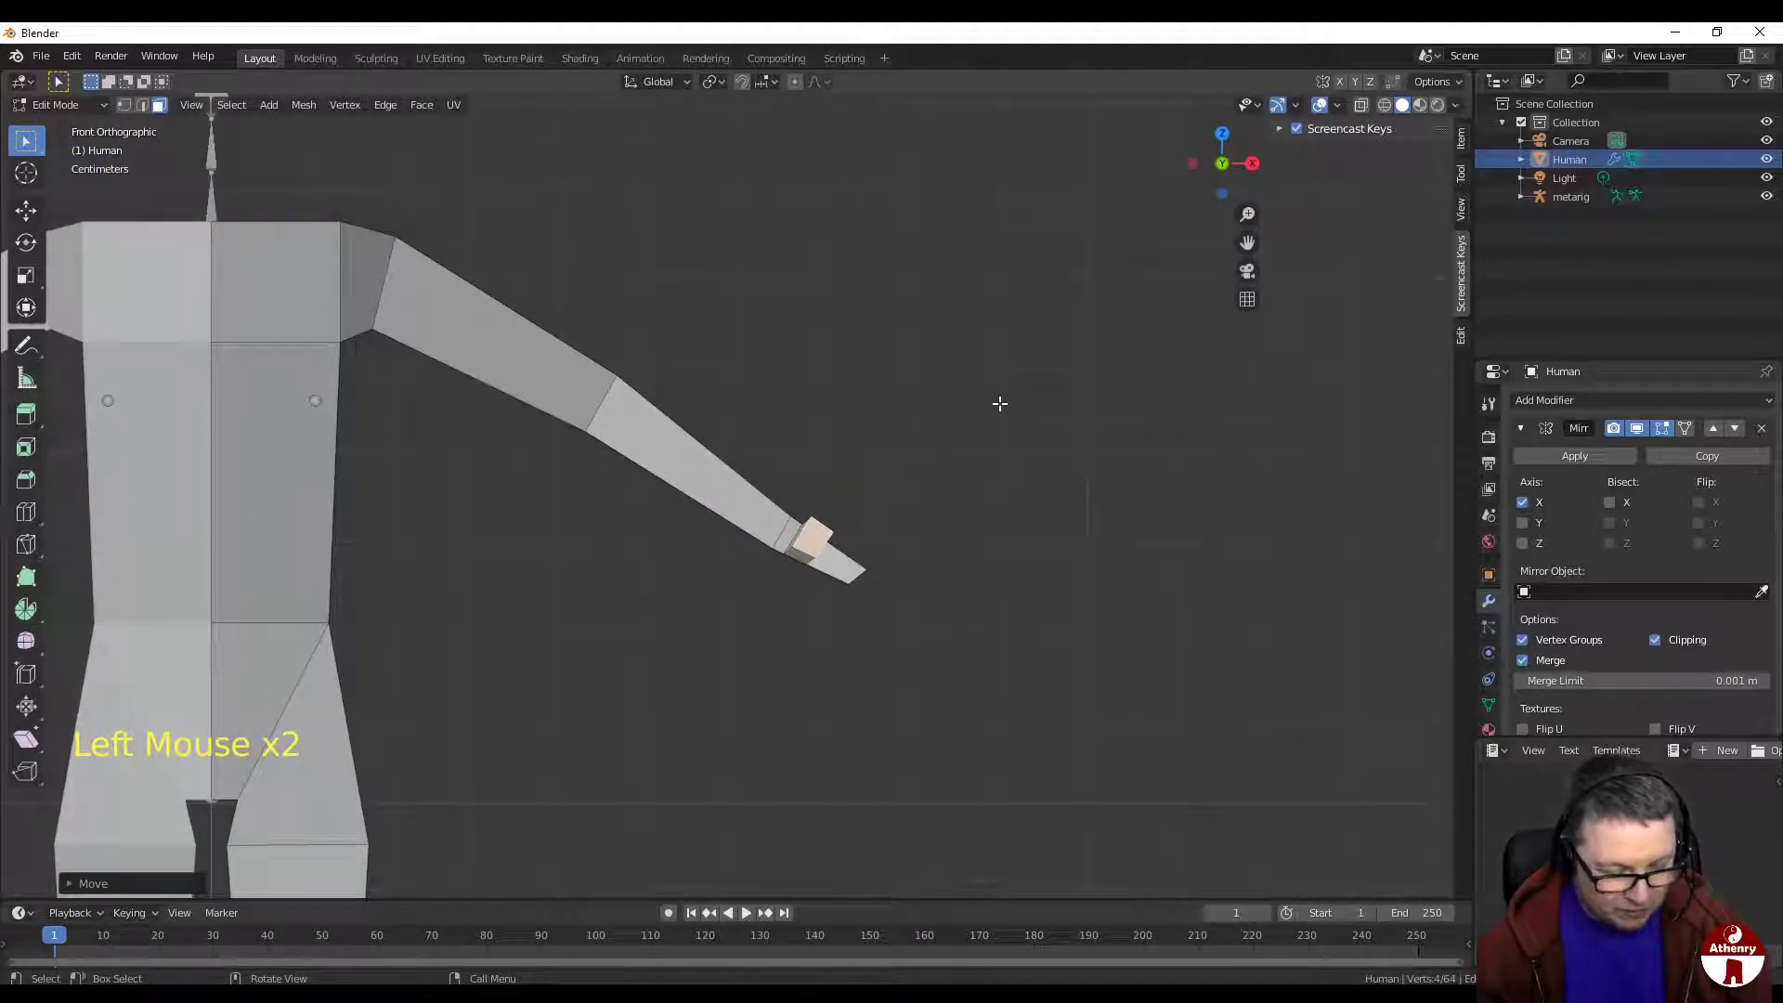
key("s")
key("z")
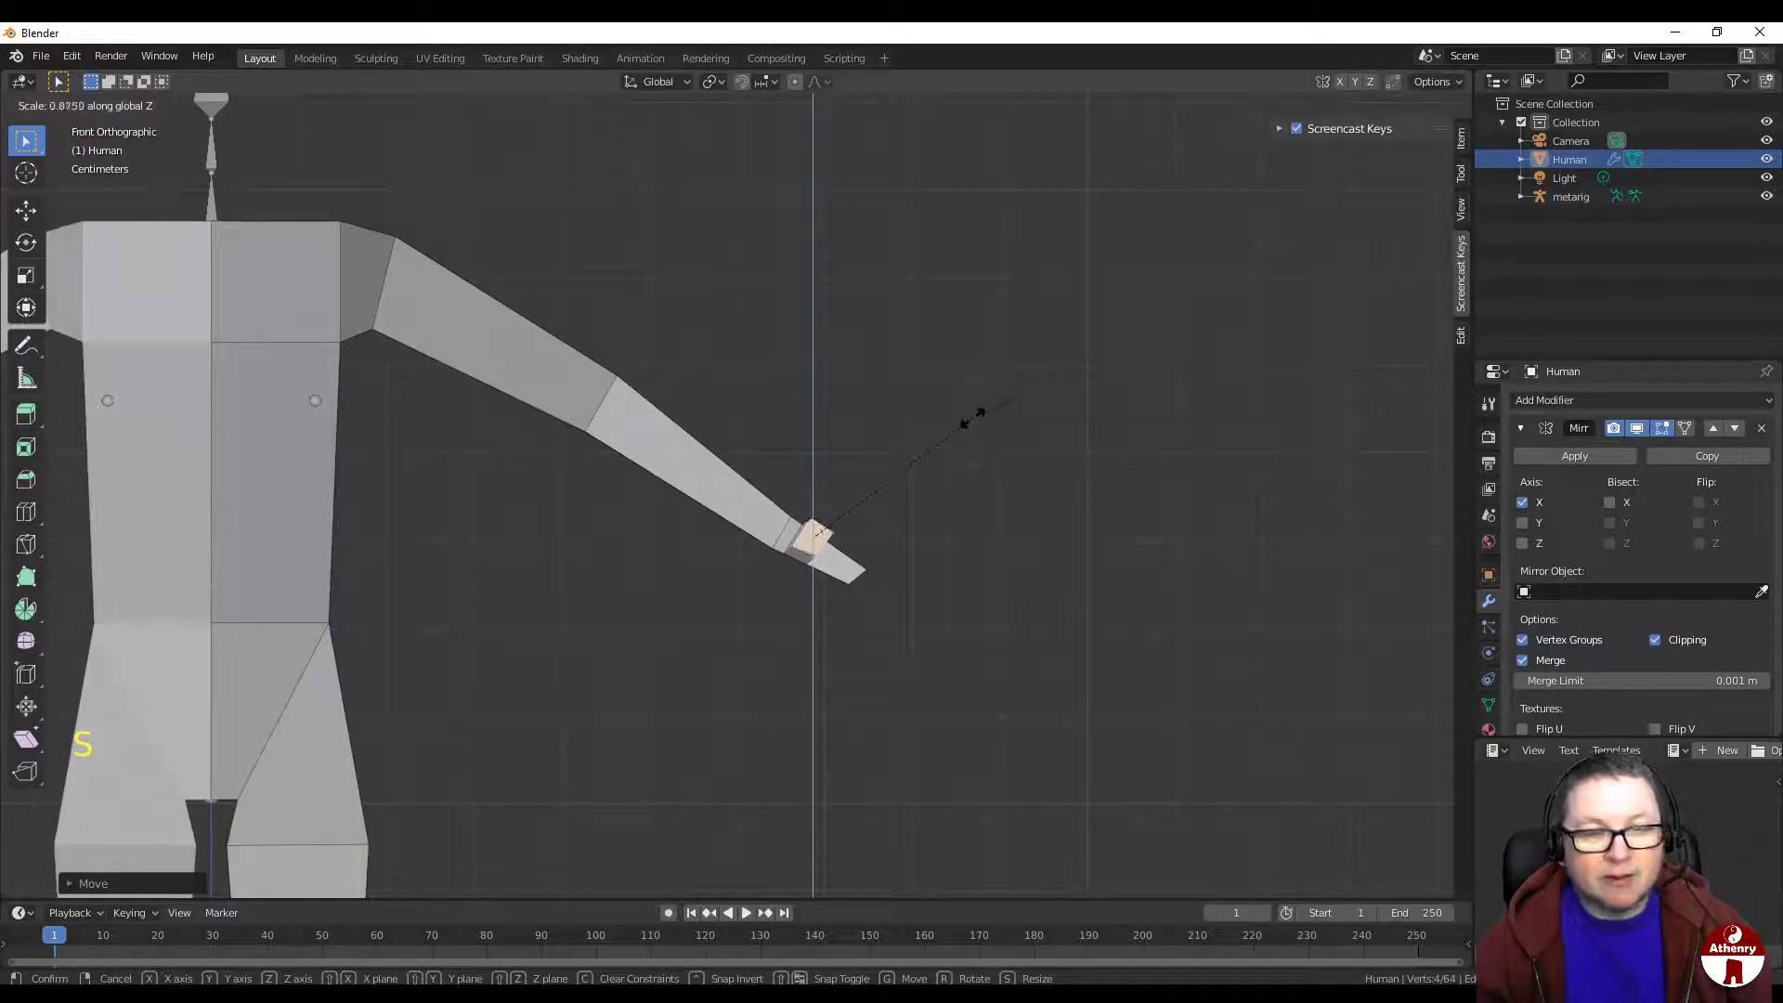
left_click(893, 467)
scroll(923, 510, "up", 3)
middle_click_drag(928, 506, 777, 450, "shift")
key("r")
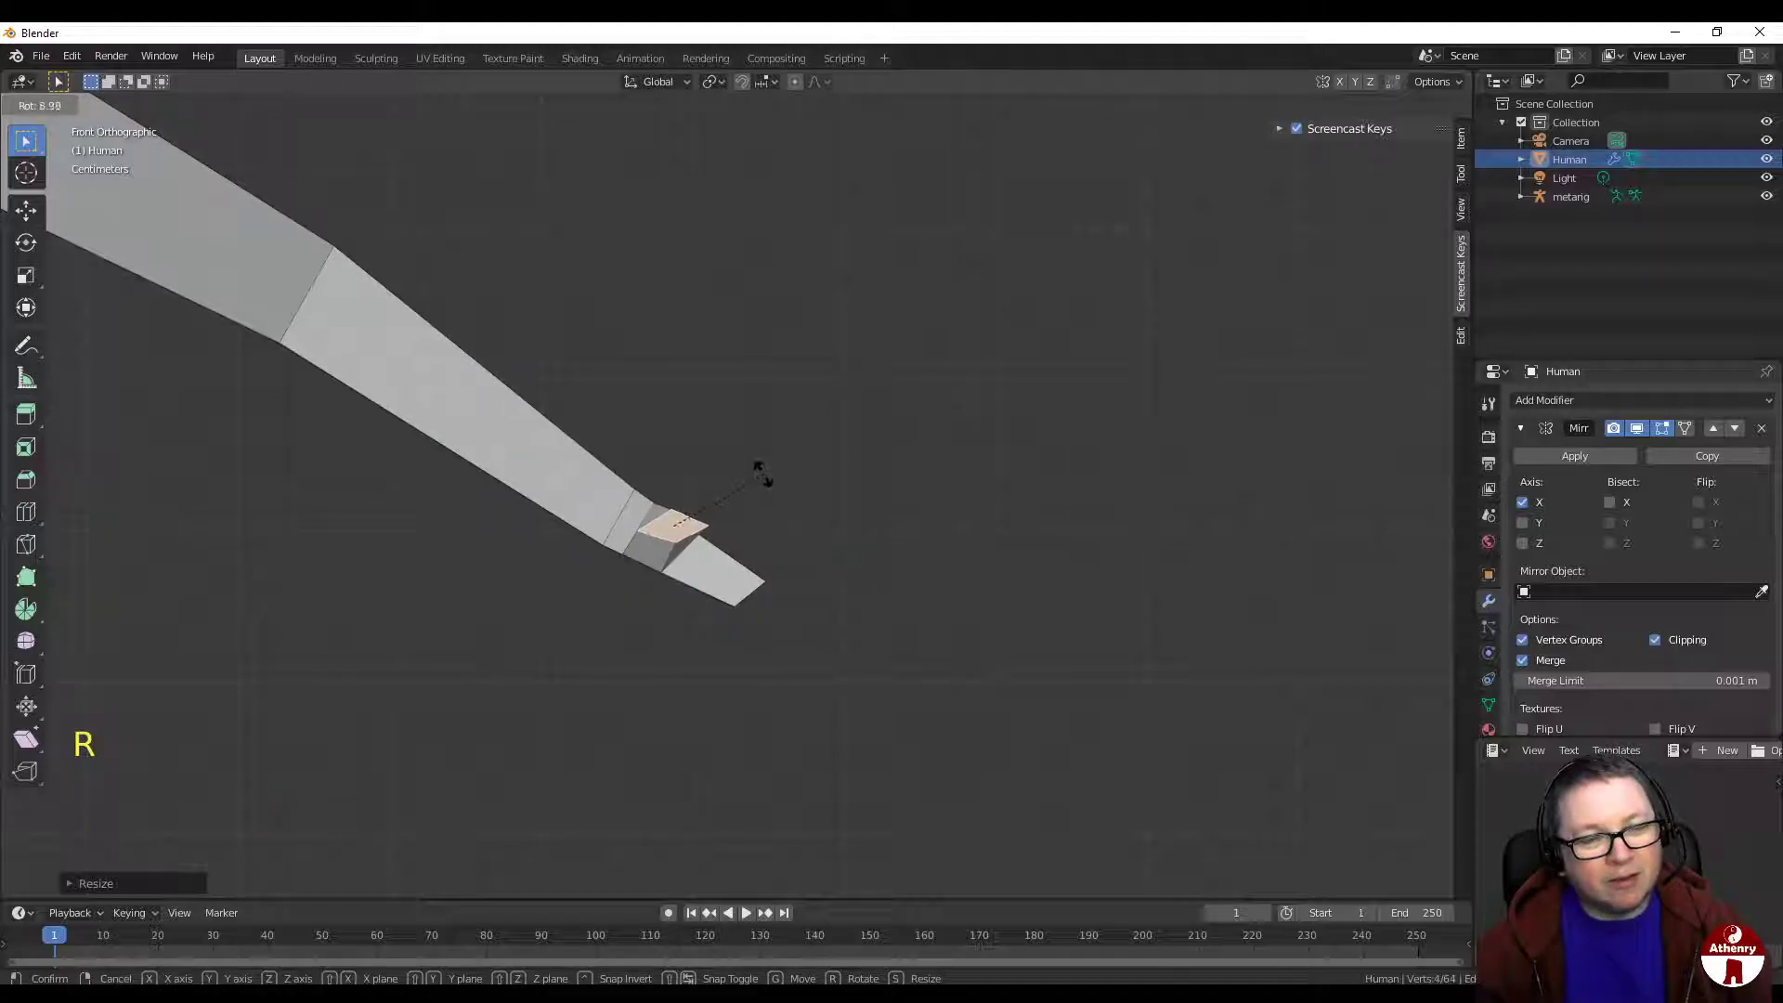
left_click(761, 475)
Step: In front view, move the thumb tip's two upper vertices about 0.0115 m inward along X and 0.0035 m down
scroll(764, 478, "up", 2)
scroll(780, 493, "up", 1, "shift")
middle_click_drag(780, 493, 815, 447, "shift")
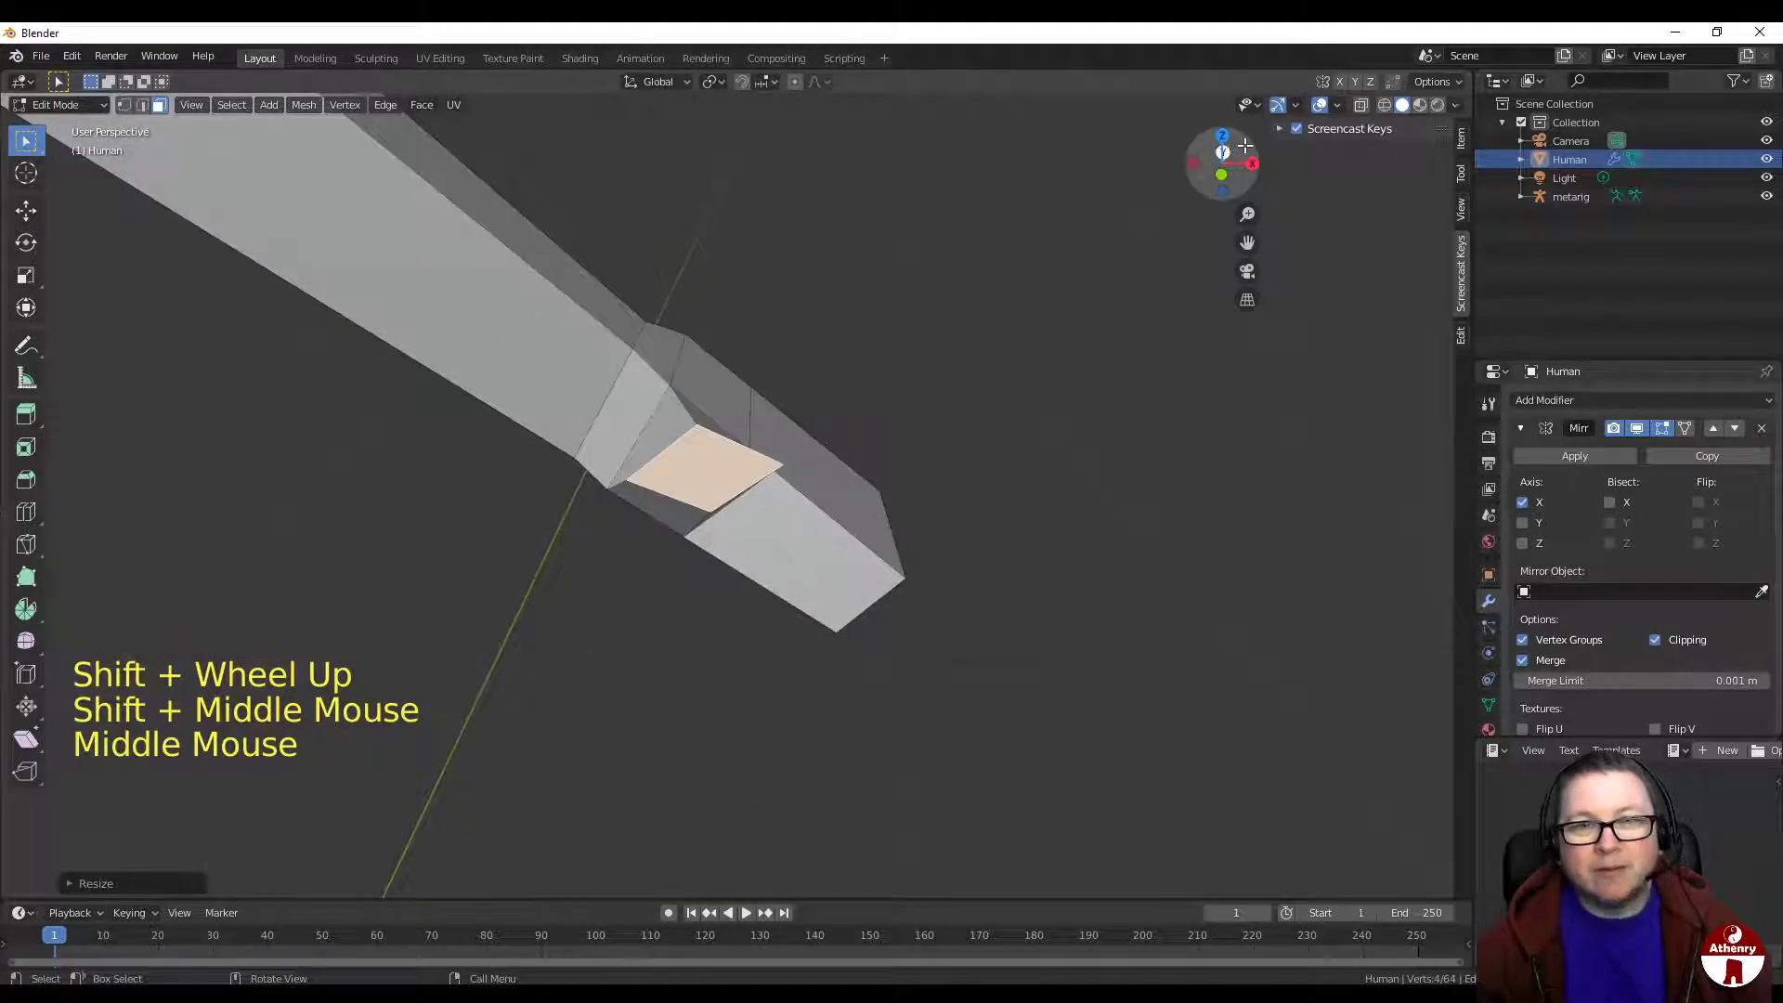
left_click(1191, 163)
left_click(1189, 164)
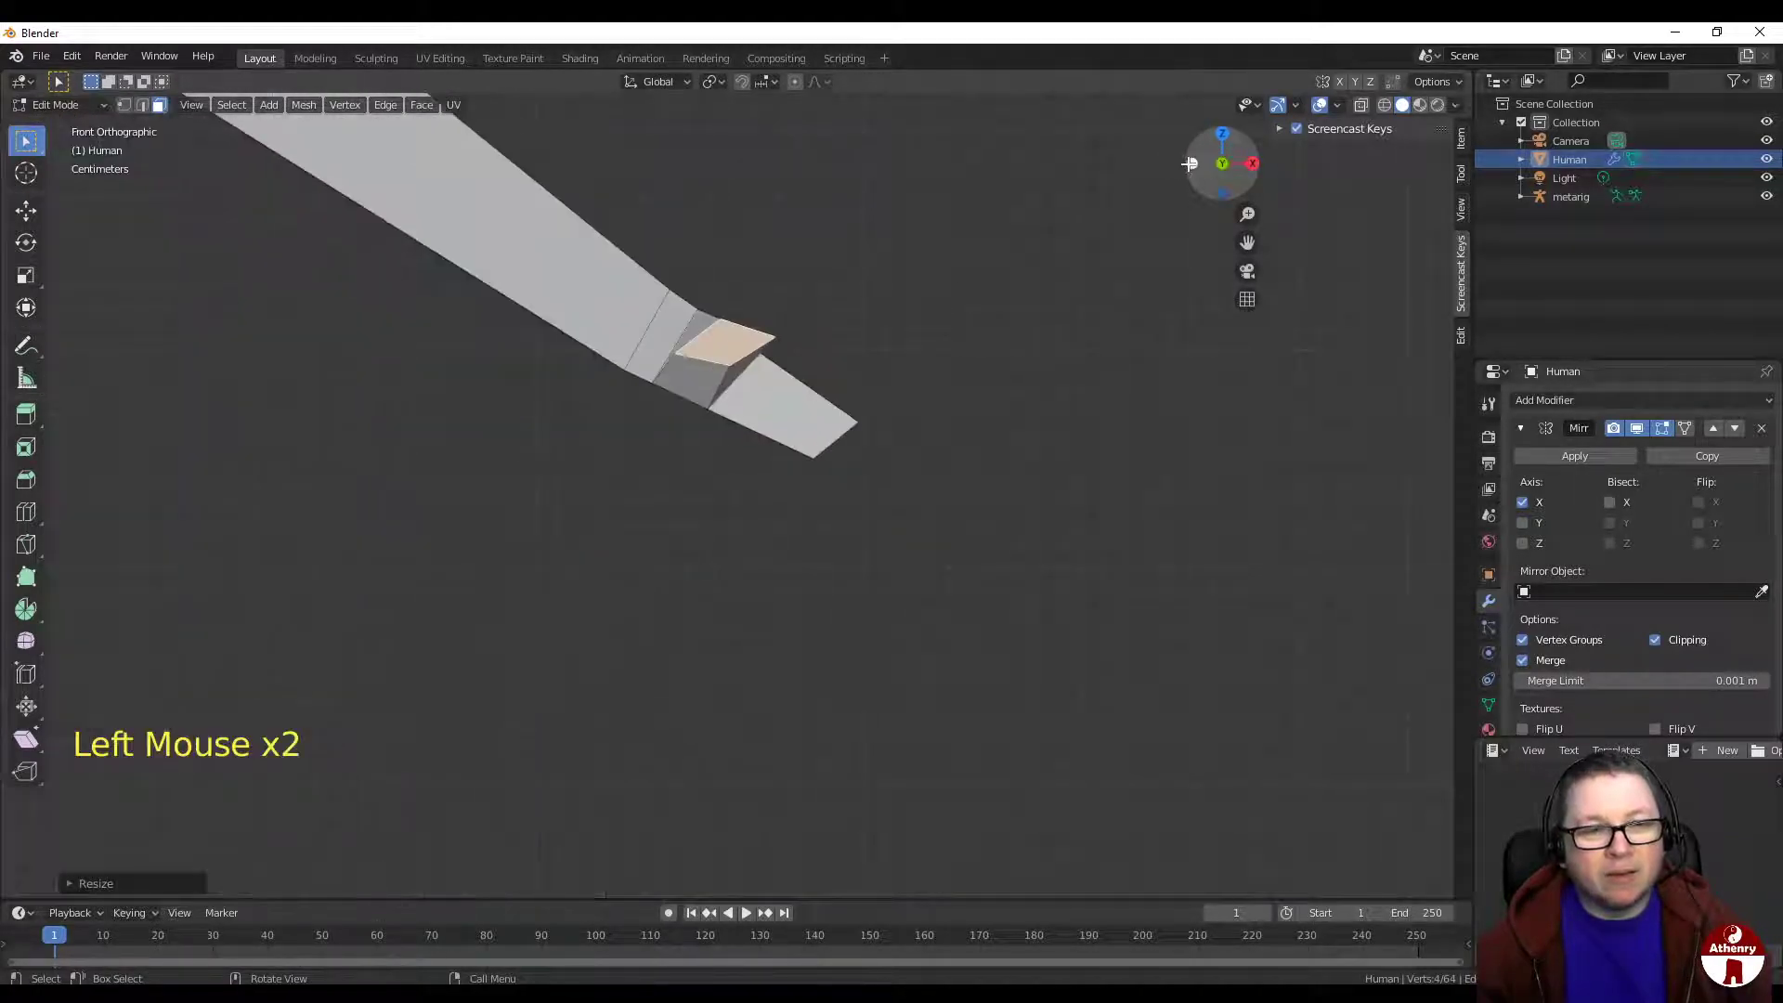
left_click(703, 297)
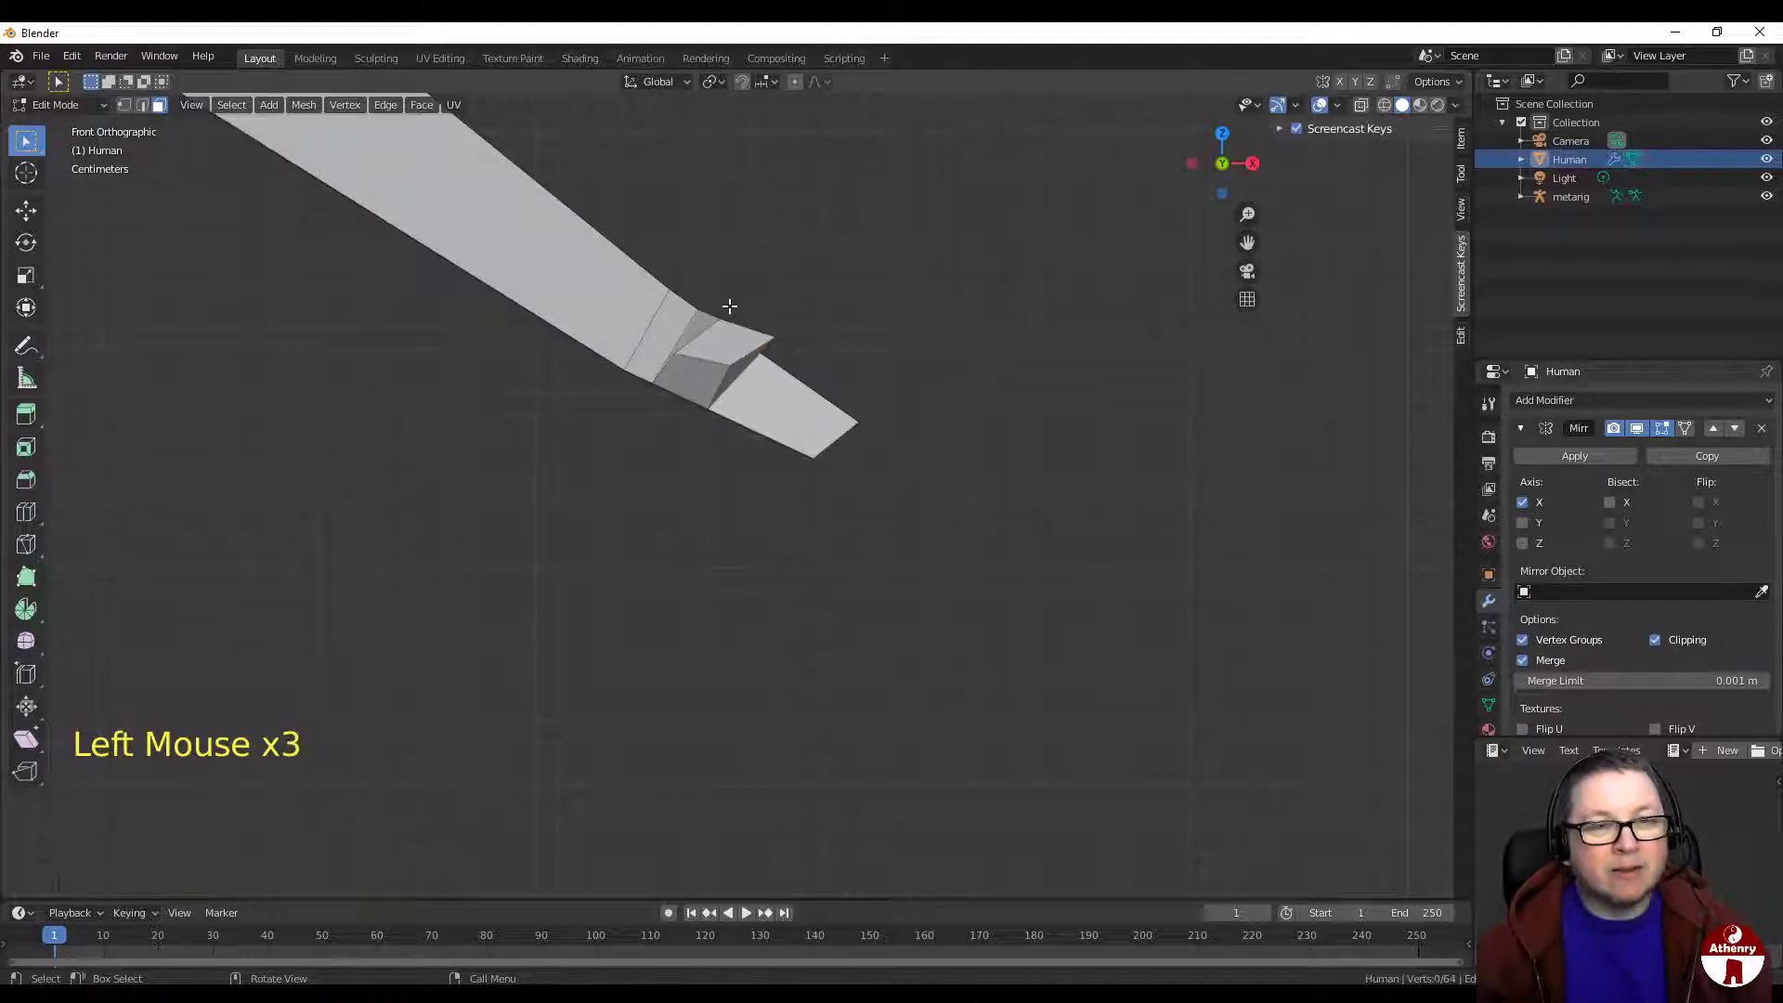
key("1")
left_click(722, 314)
left_click(780, 334, "shift")
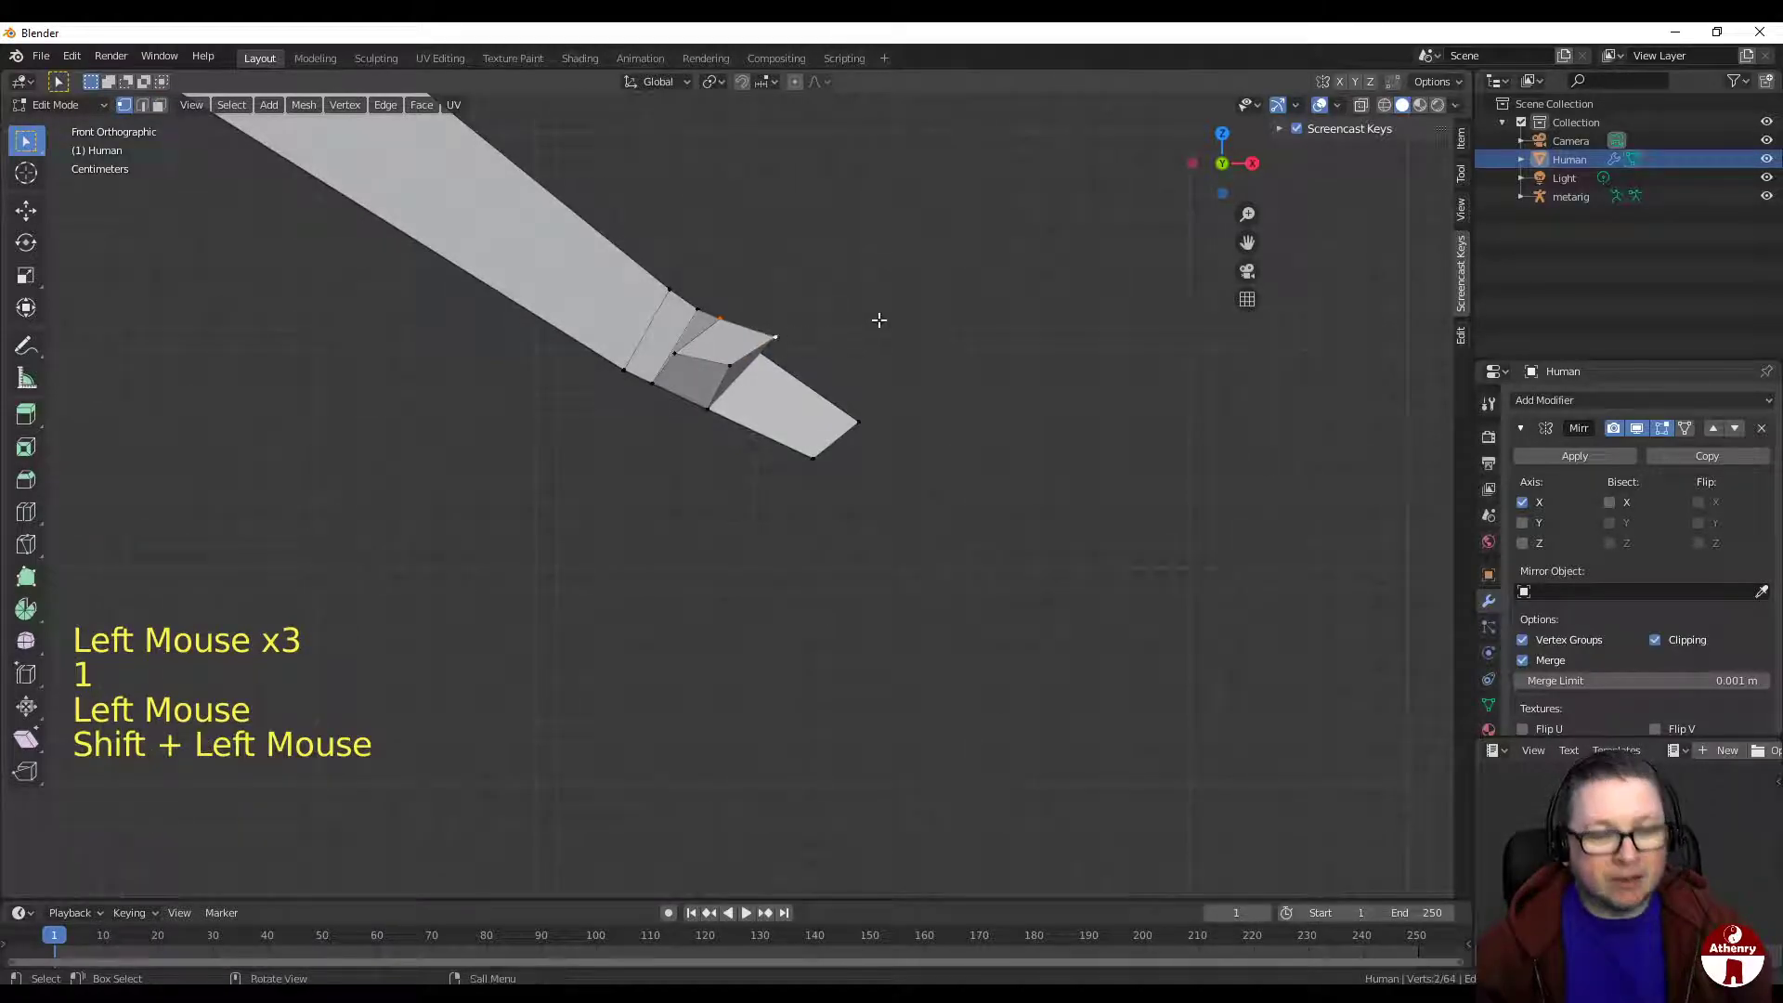
key("g")
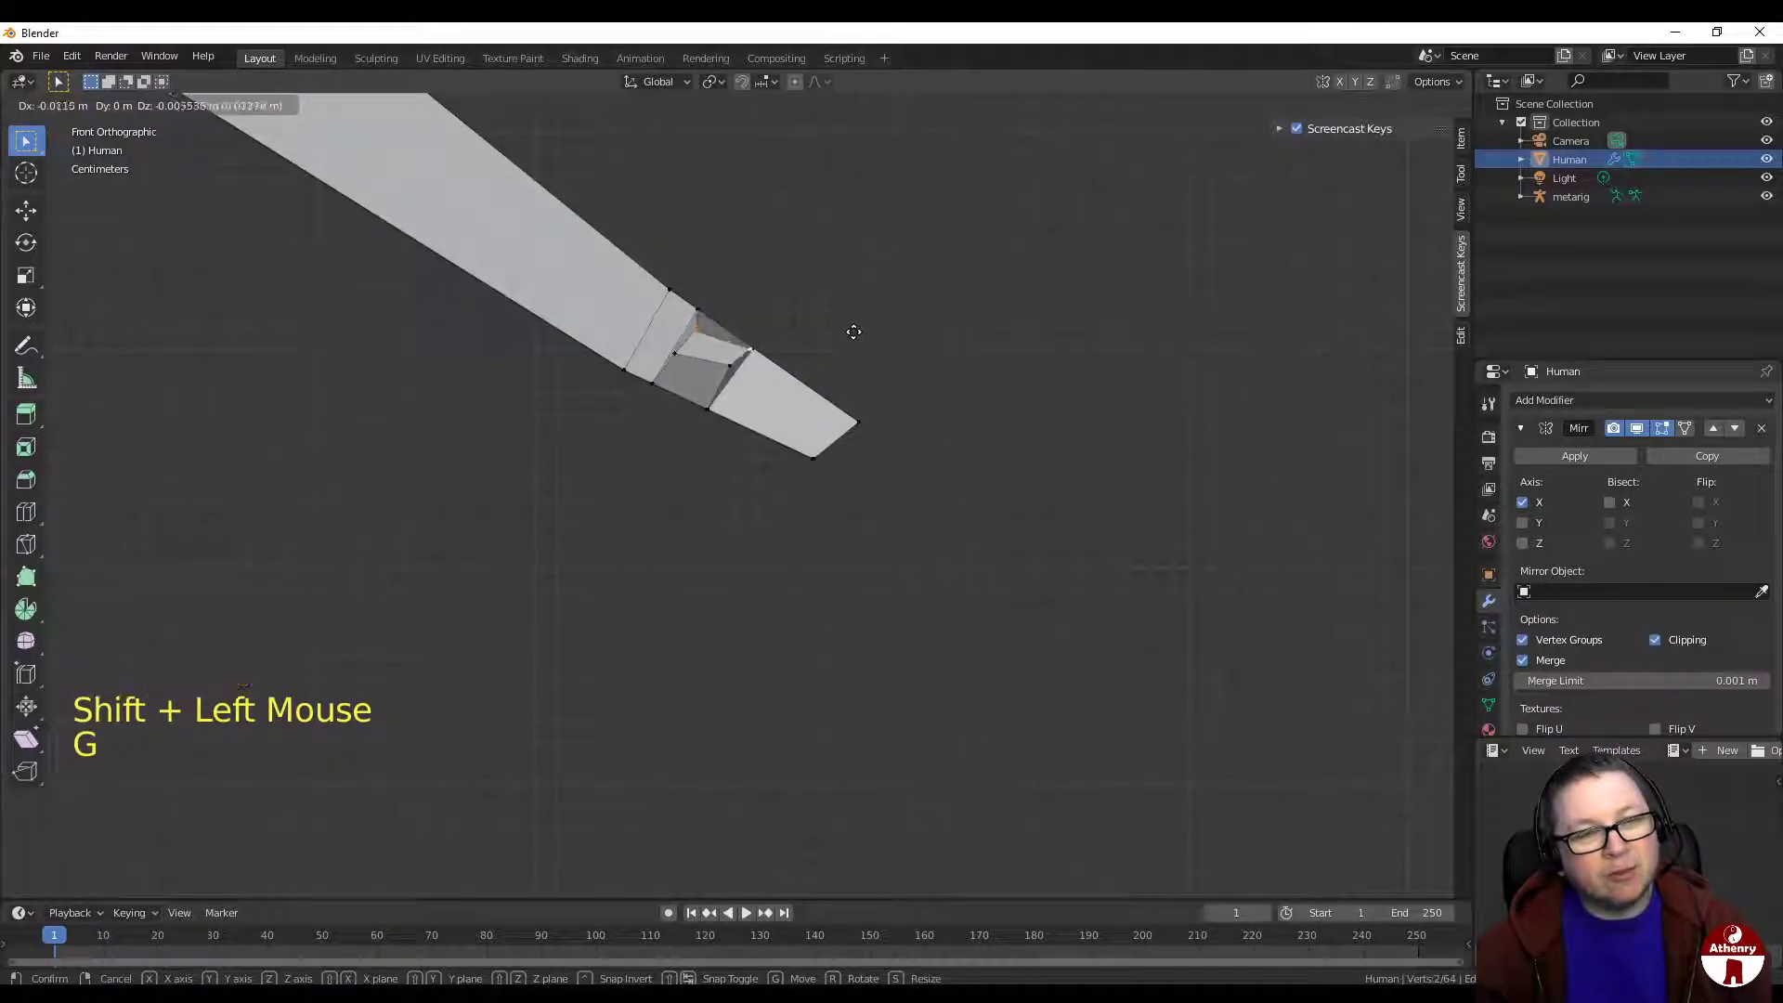
left_click(852, 331)
Step: Reposition the thumb tip's lower outer vertex in front view to even out the end face
left_click(732, 363)
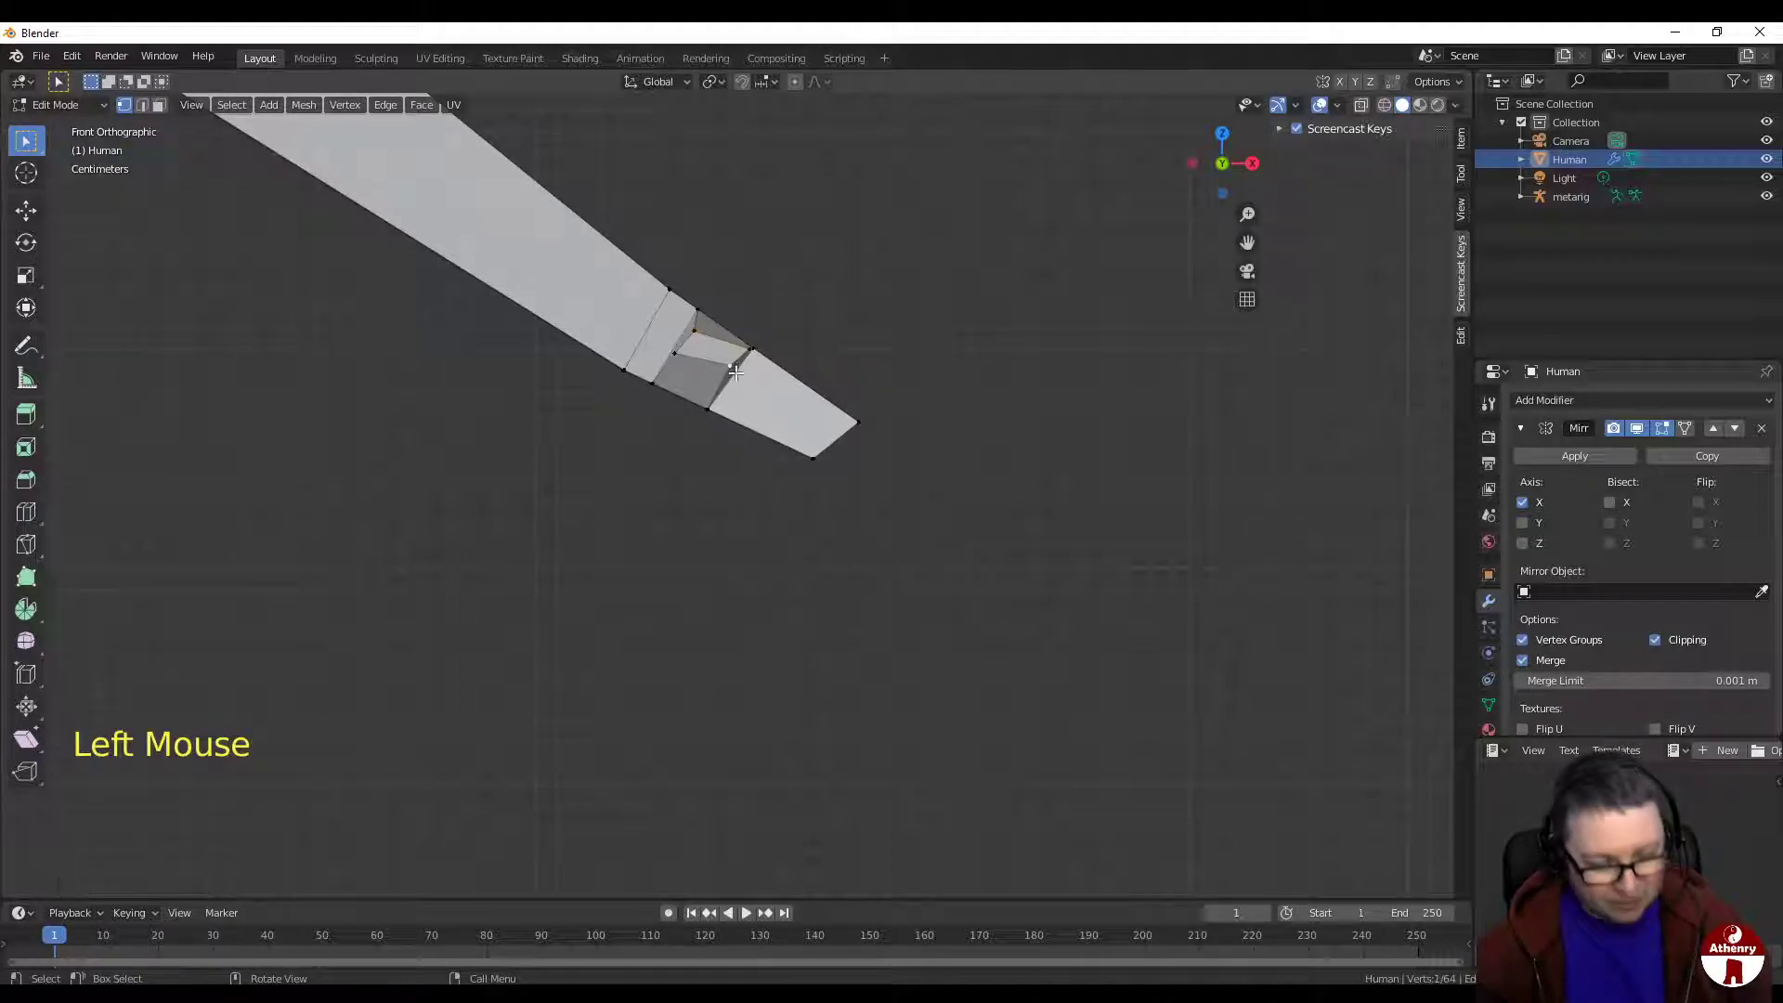
key("g")
left_click(749, 354)
key("f")
key("g")
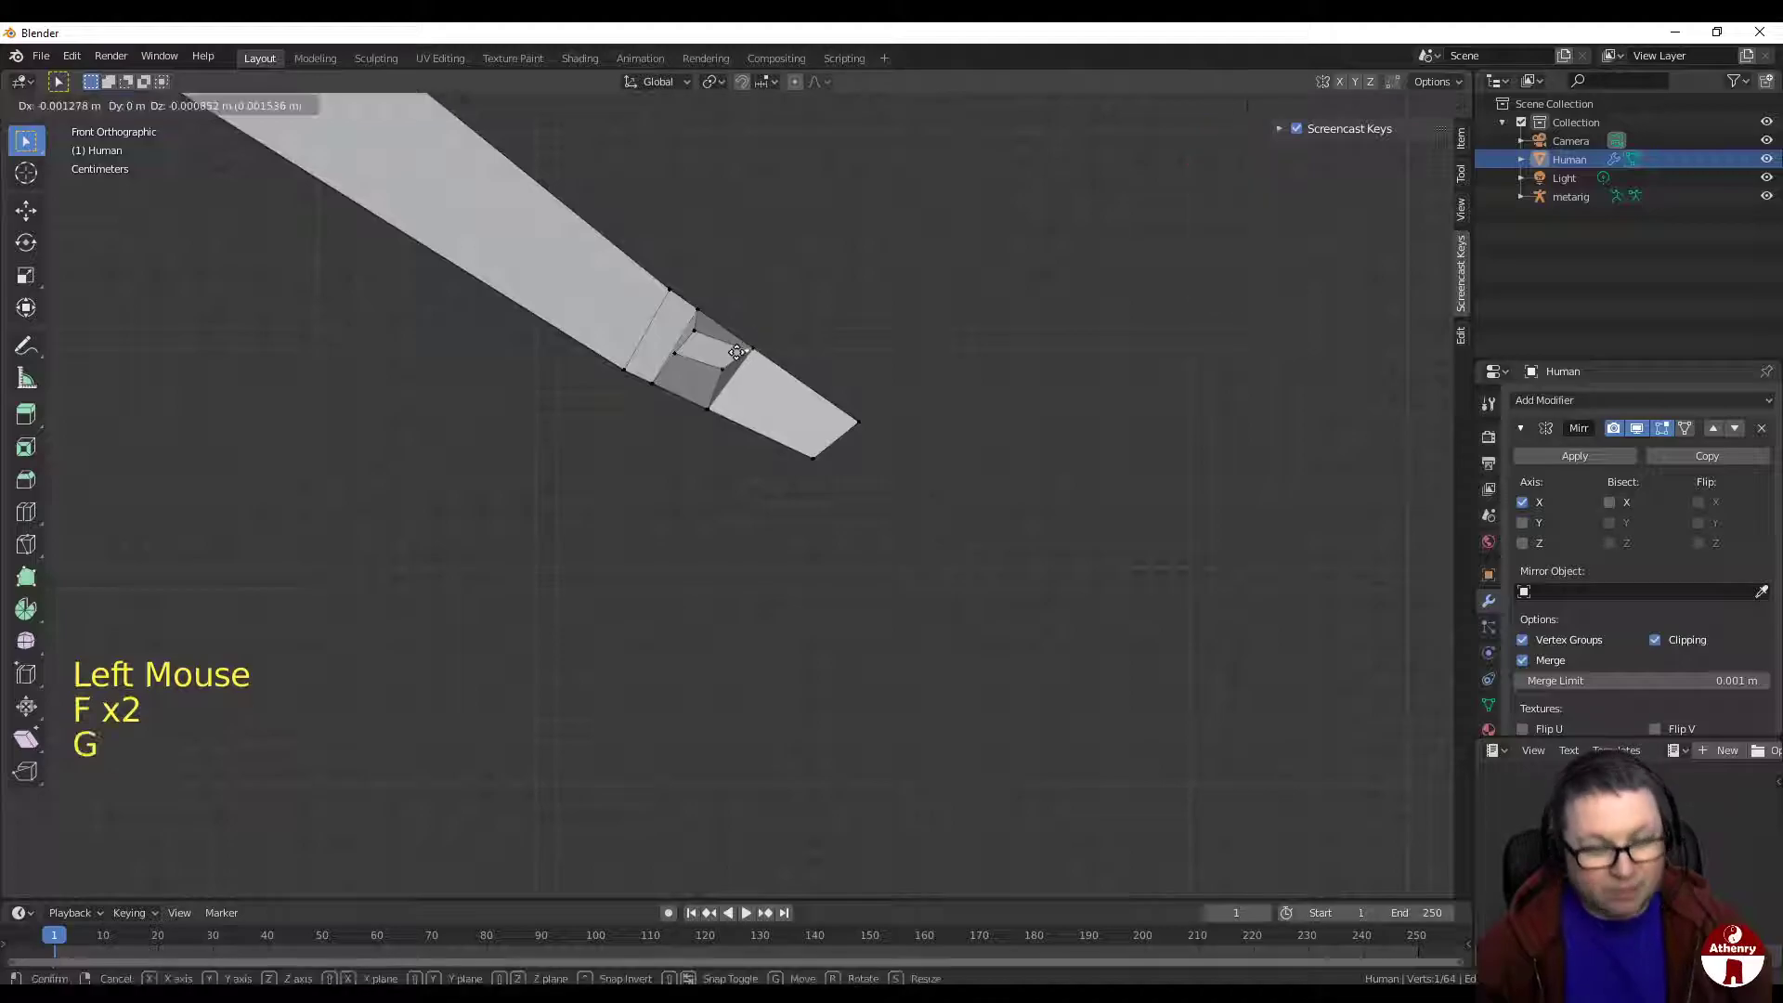
left_click(733, 360)
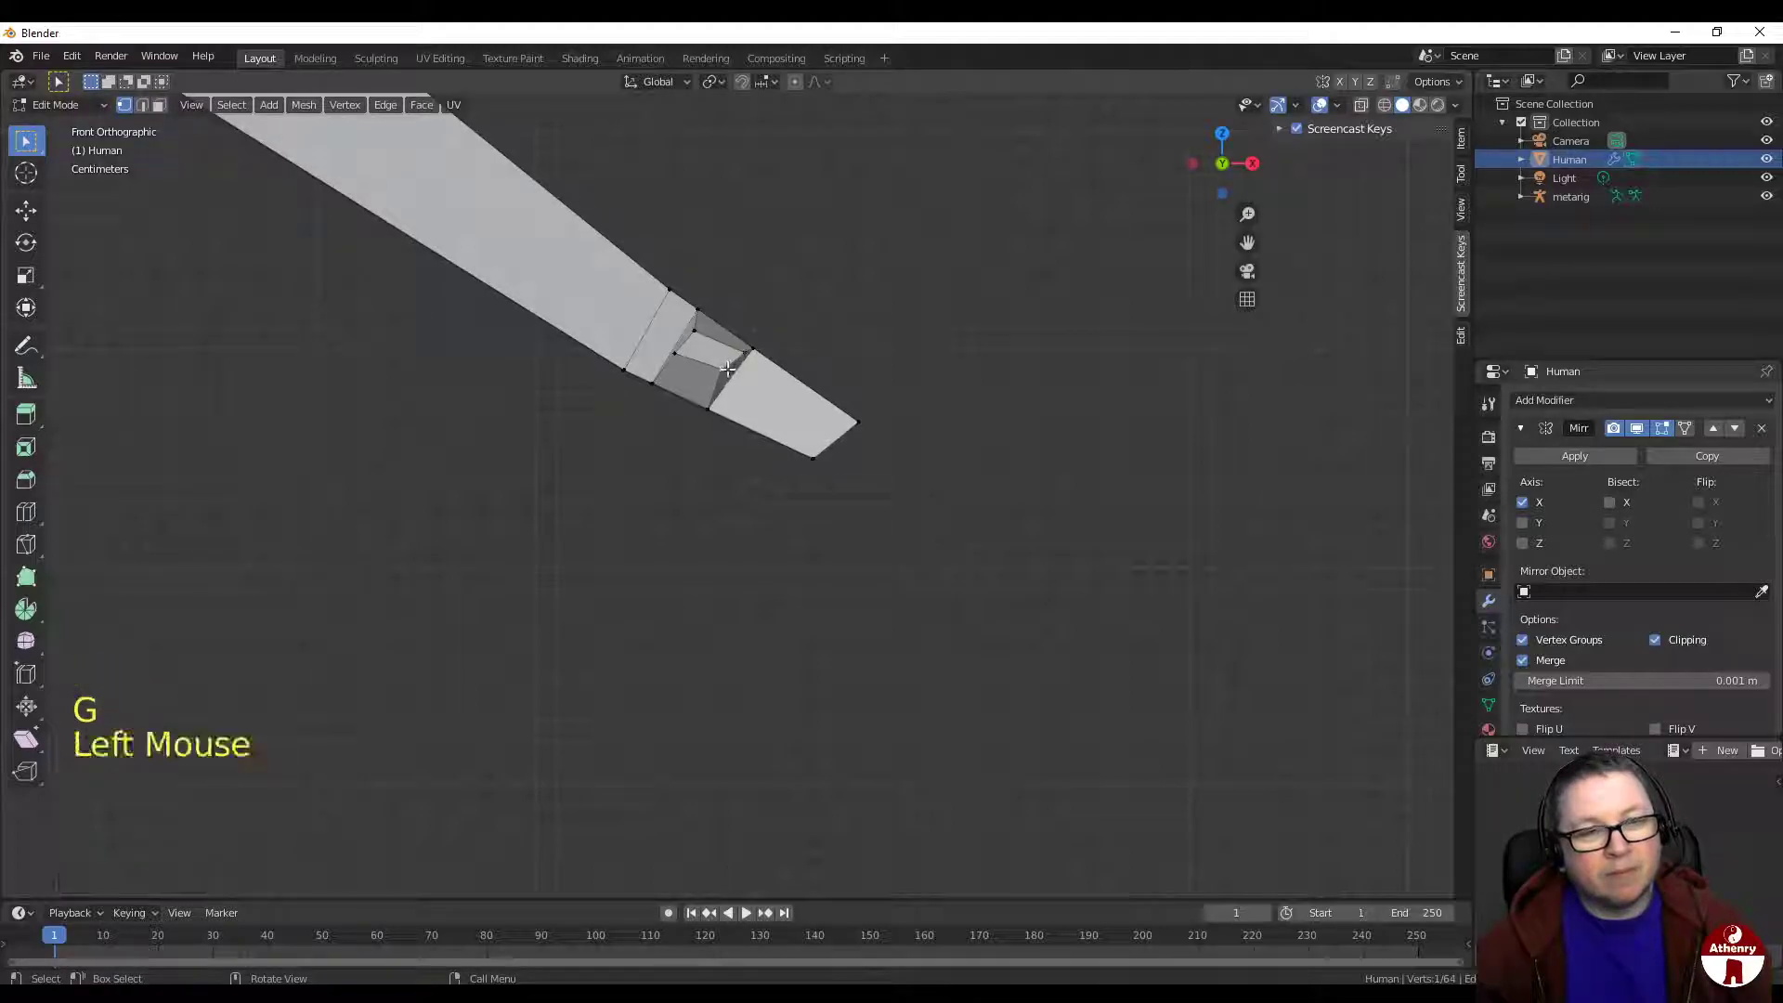
key("f")
key("g")
left_click(730, 374)
Step: Examine the thumb's shape and the overall proportions of the hand, arms and torso from several angles
middle_click_drag(730, 374, 780, 406)
scroll(877, 406, "down", 2)
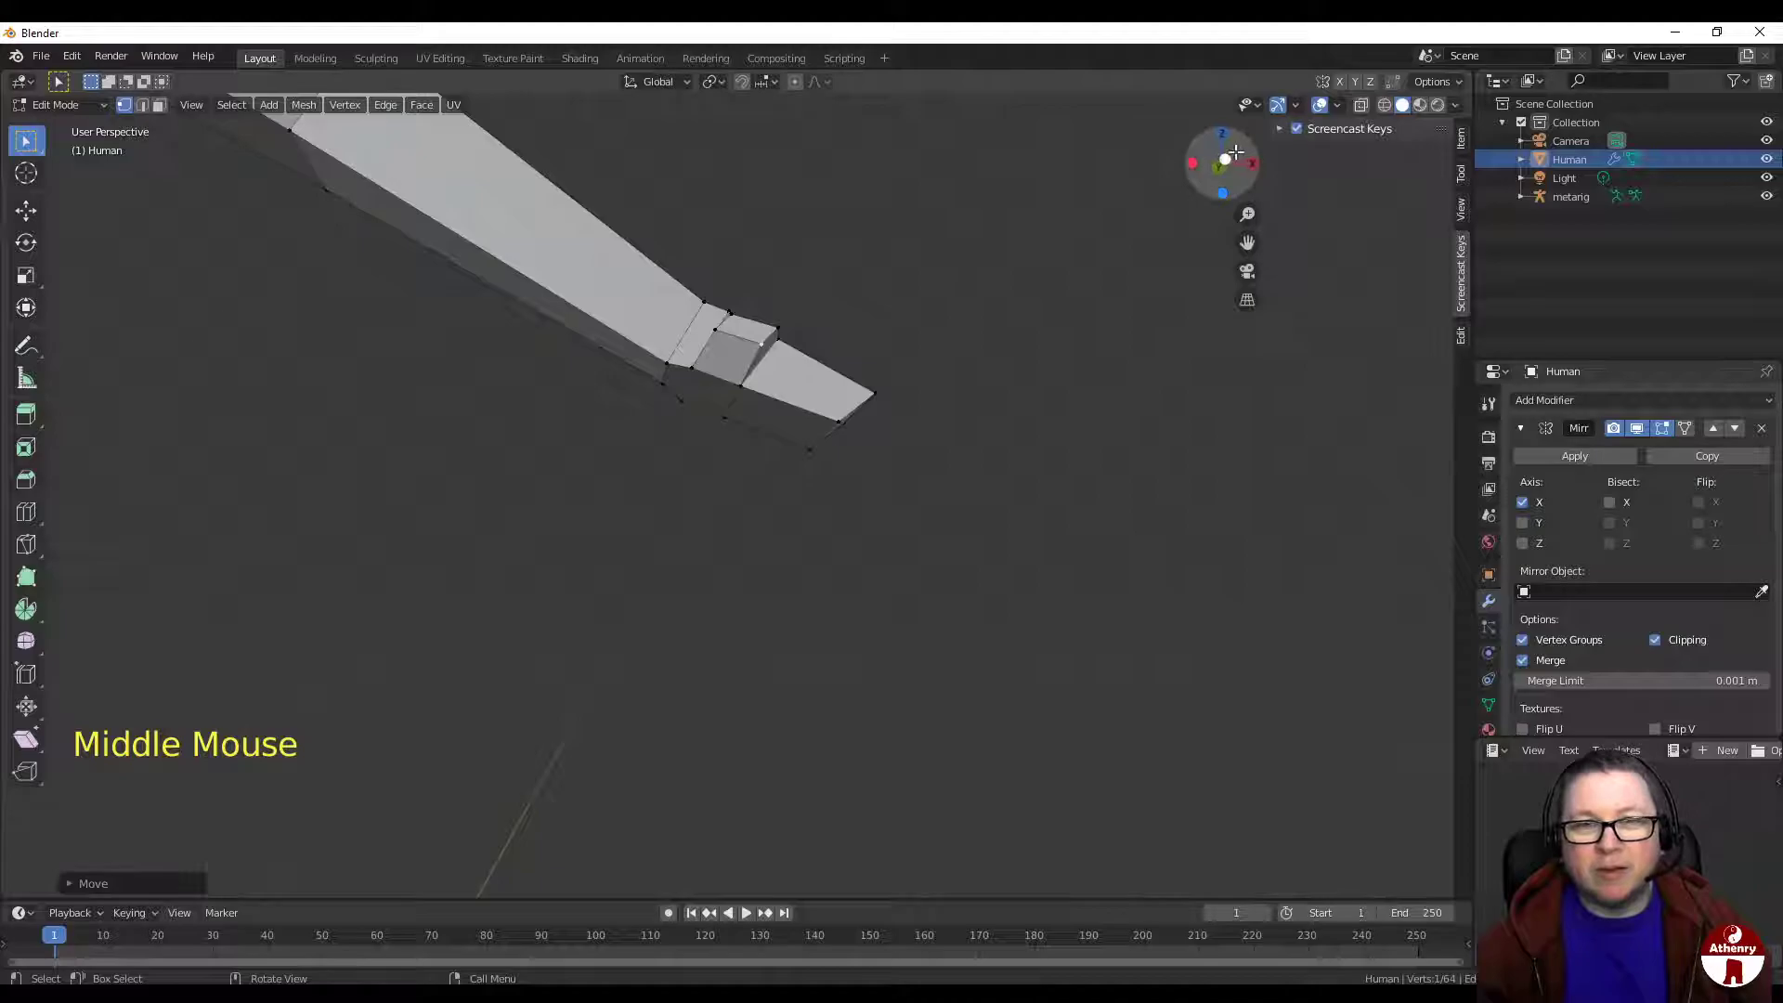
left_click(1188, 163)
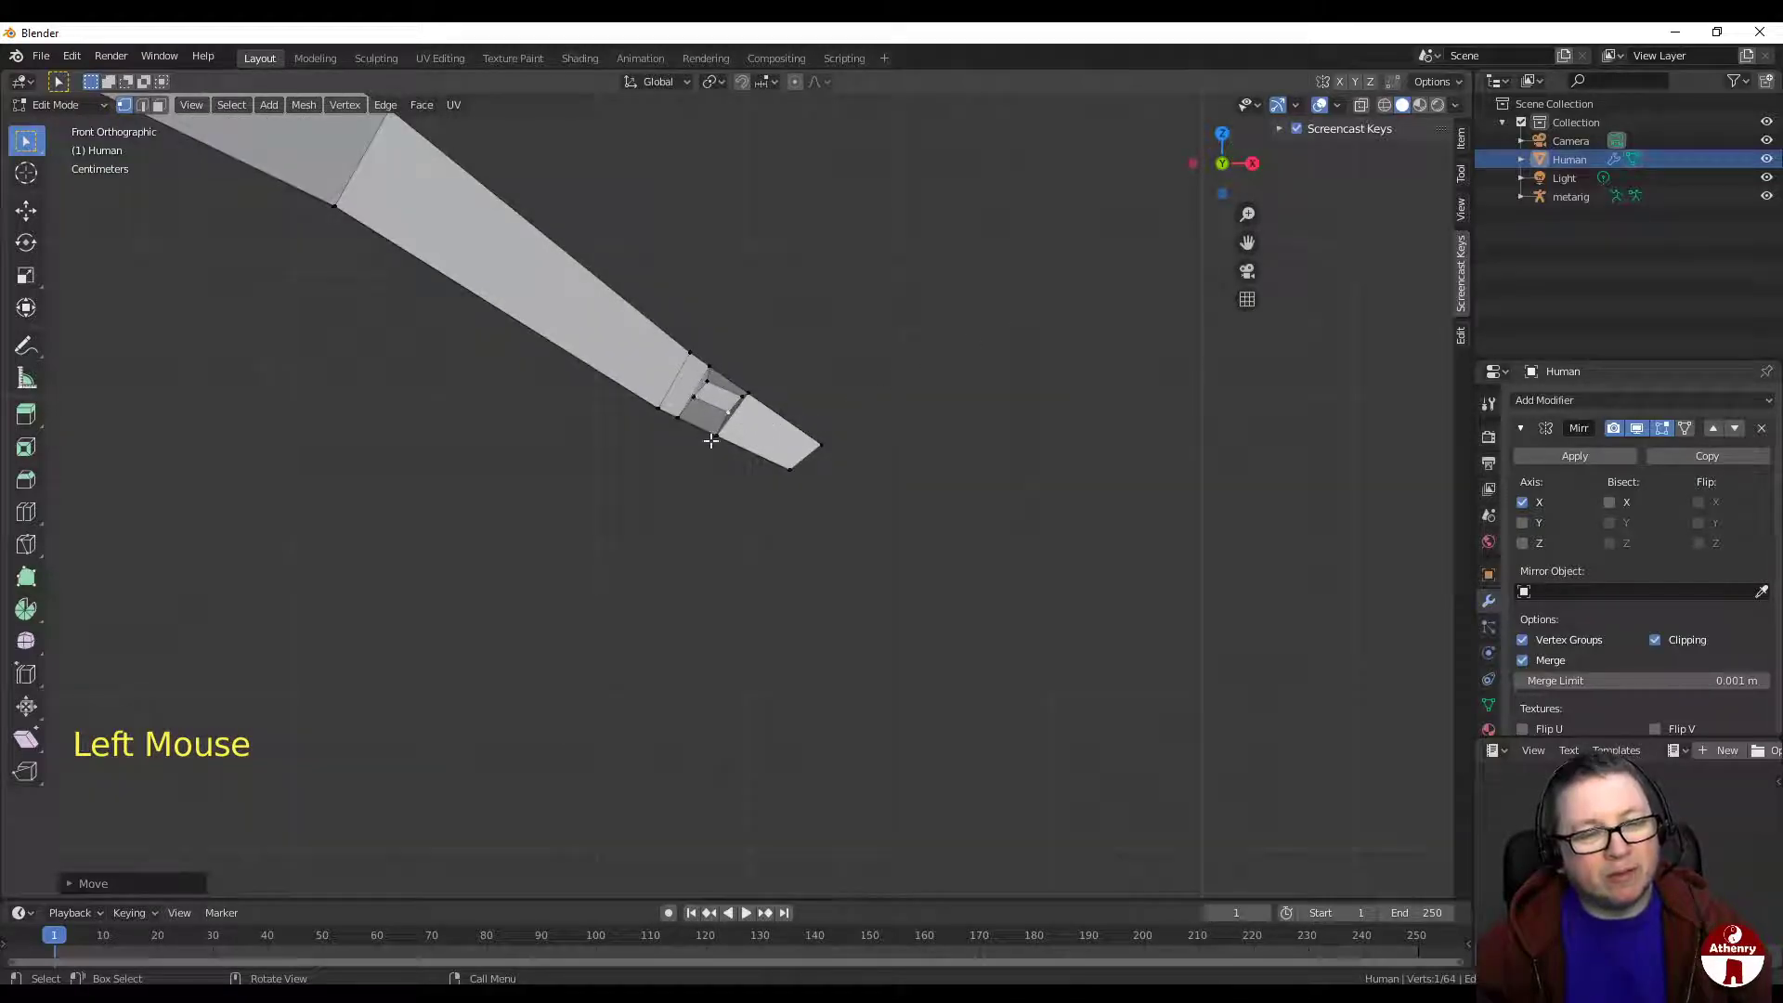
scroll(761, 398, "down", 2)
middle_click_drag(761, 398, 929, 463)
scroll(733, 401, "down", 4)
scroll(923, 430, "down", 3)
scroll(761, 426, "up", 2)
scroll(930, 462, "up", 2)
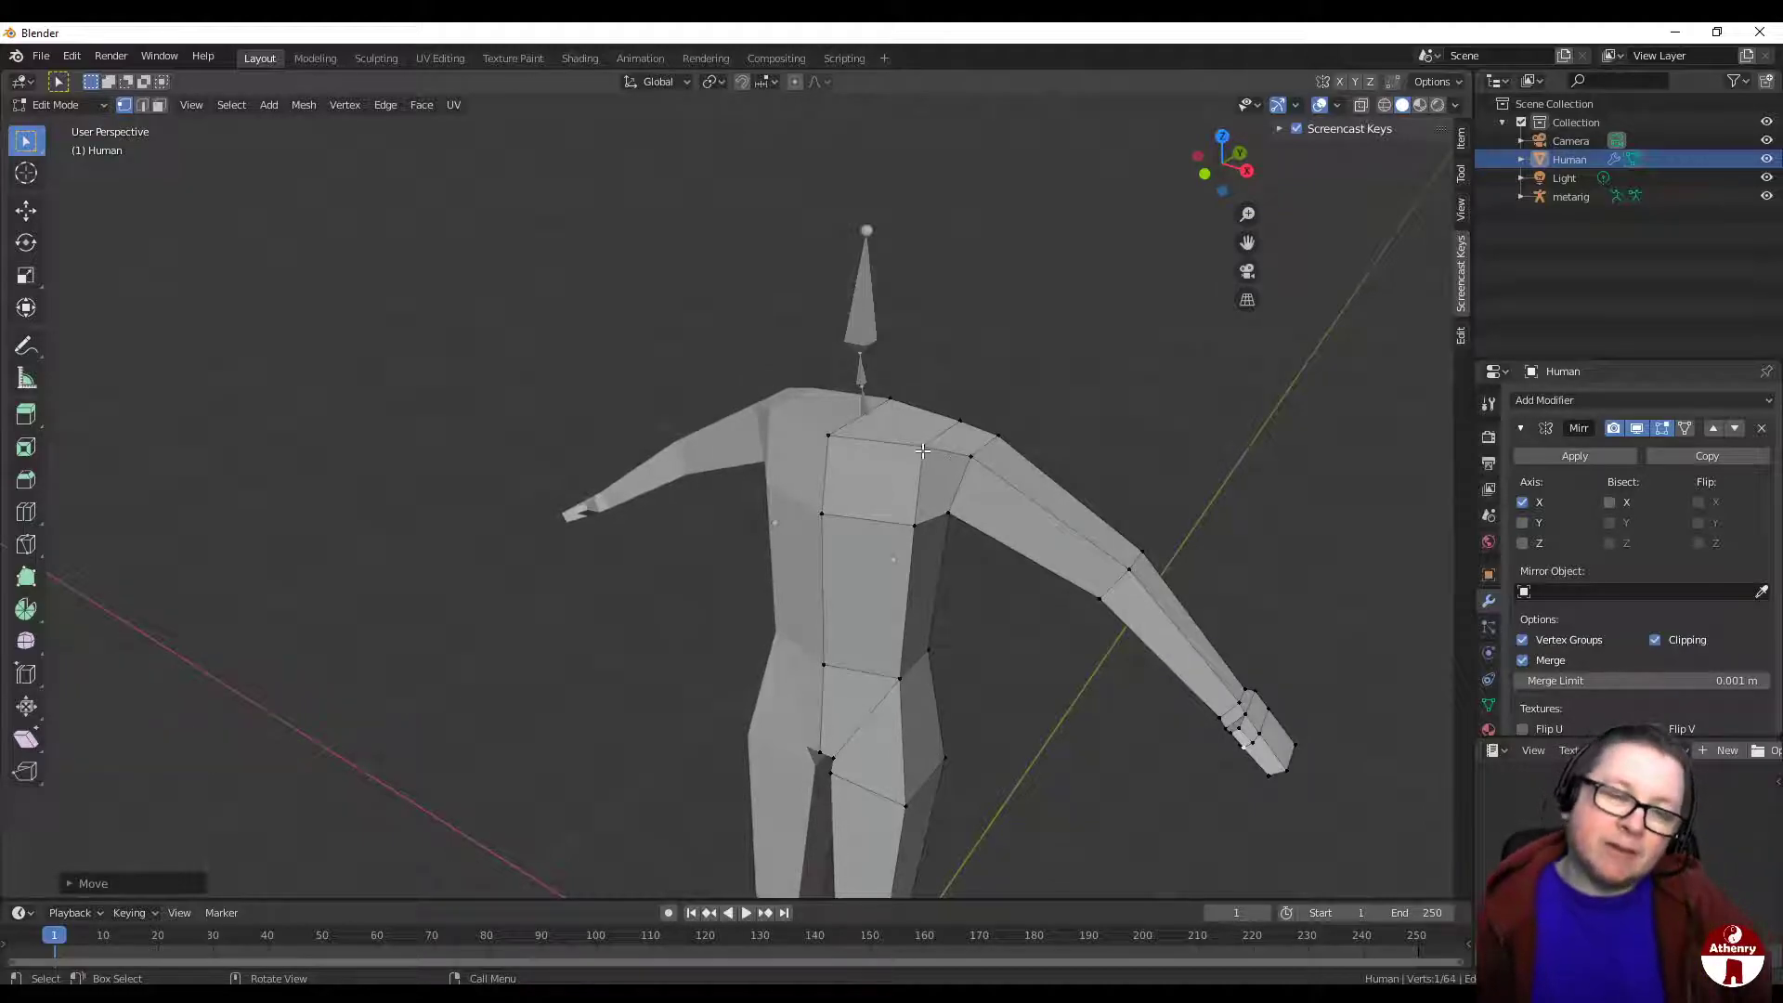
Step: Add a centred vertical loop cut through the right-hand half of the torso, between the mirror line and the shoulder
middle_click_drag(890, 461, 871, 527)
scroll(872, 528, "up", 1)
scroll(872, 527, "up", 1)
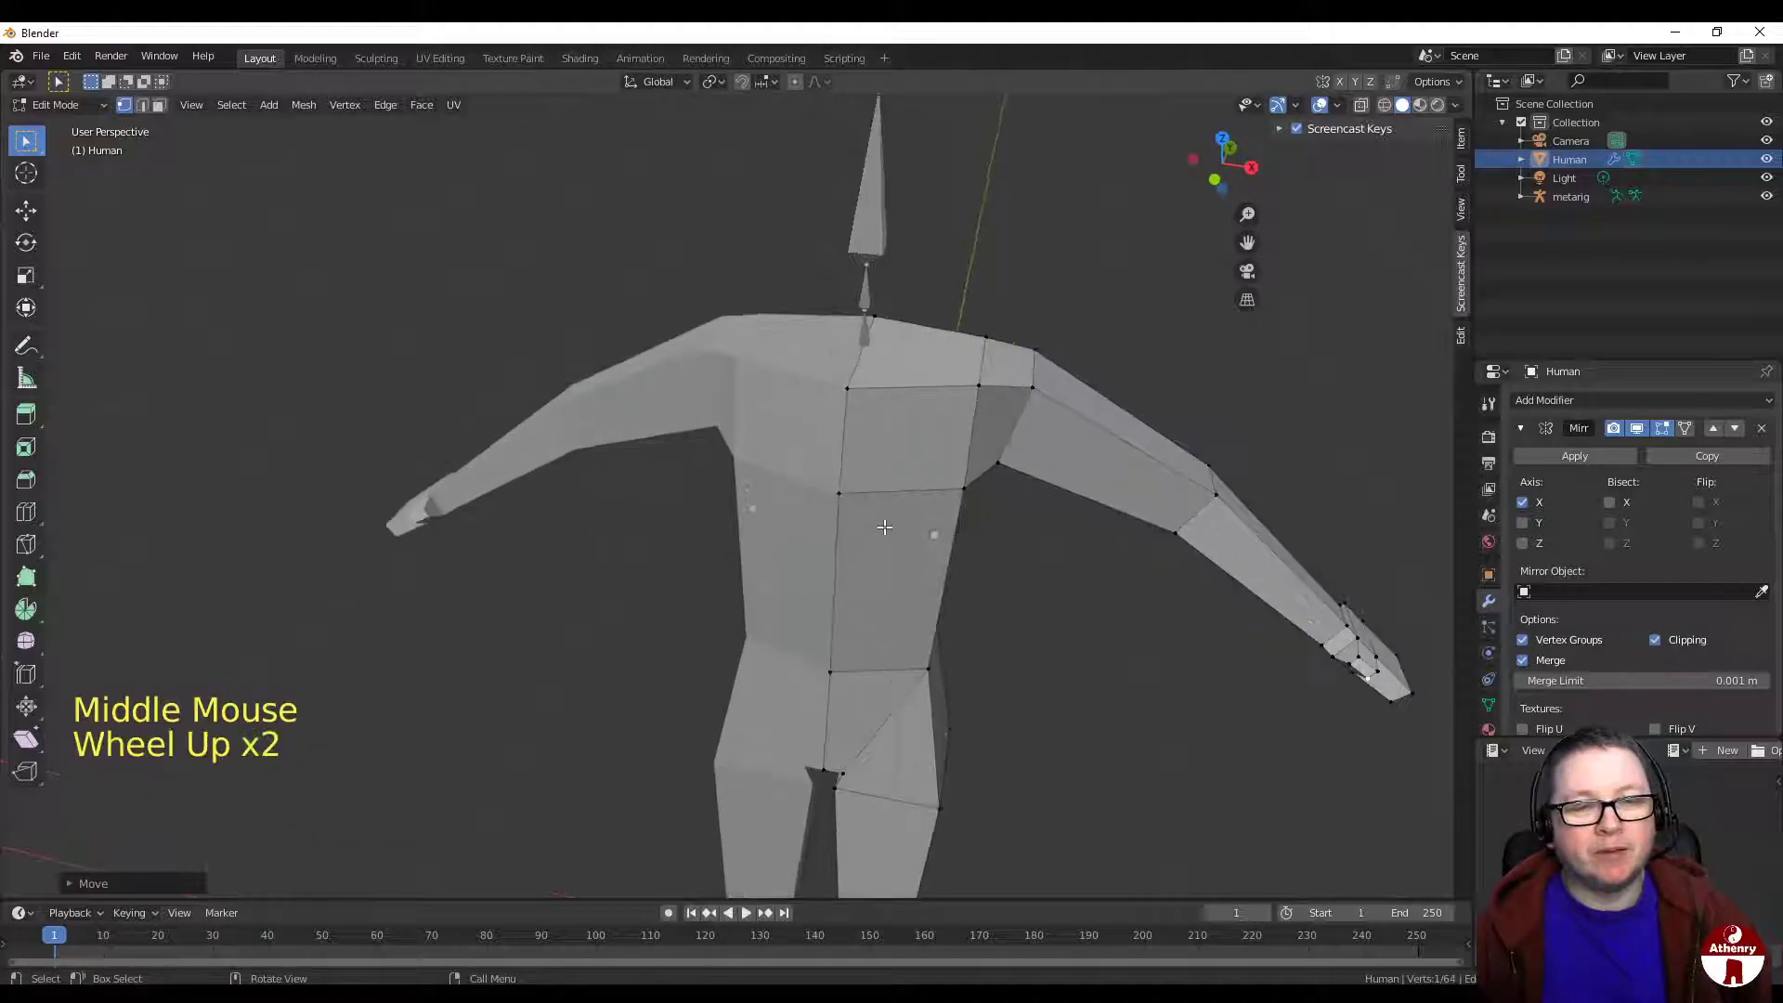
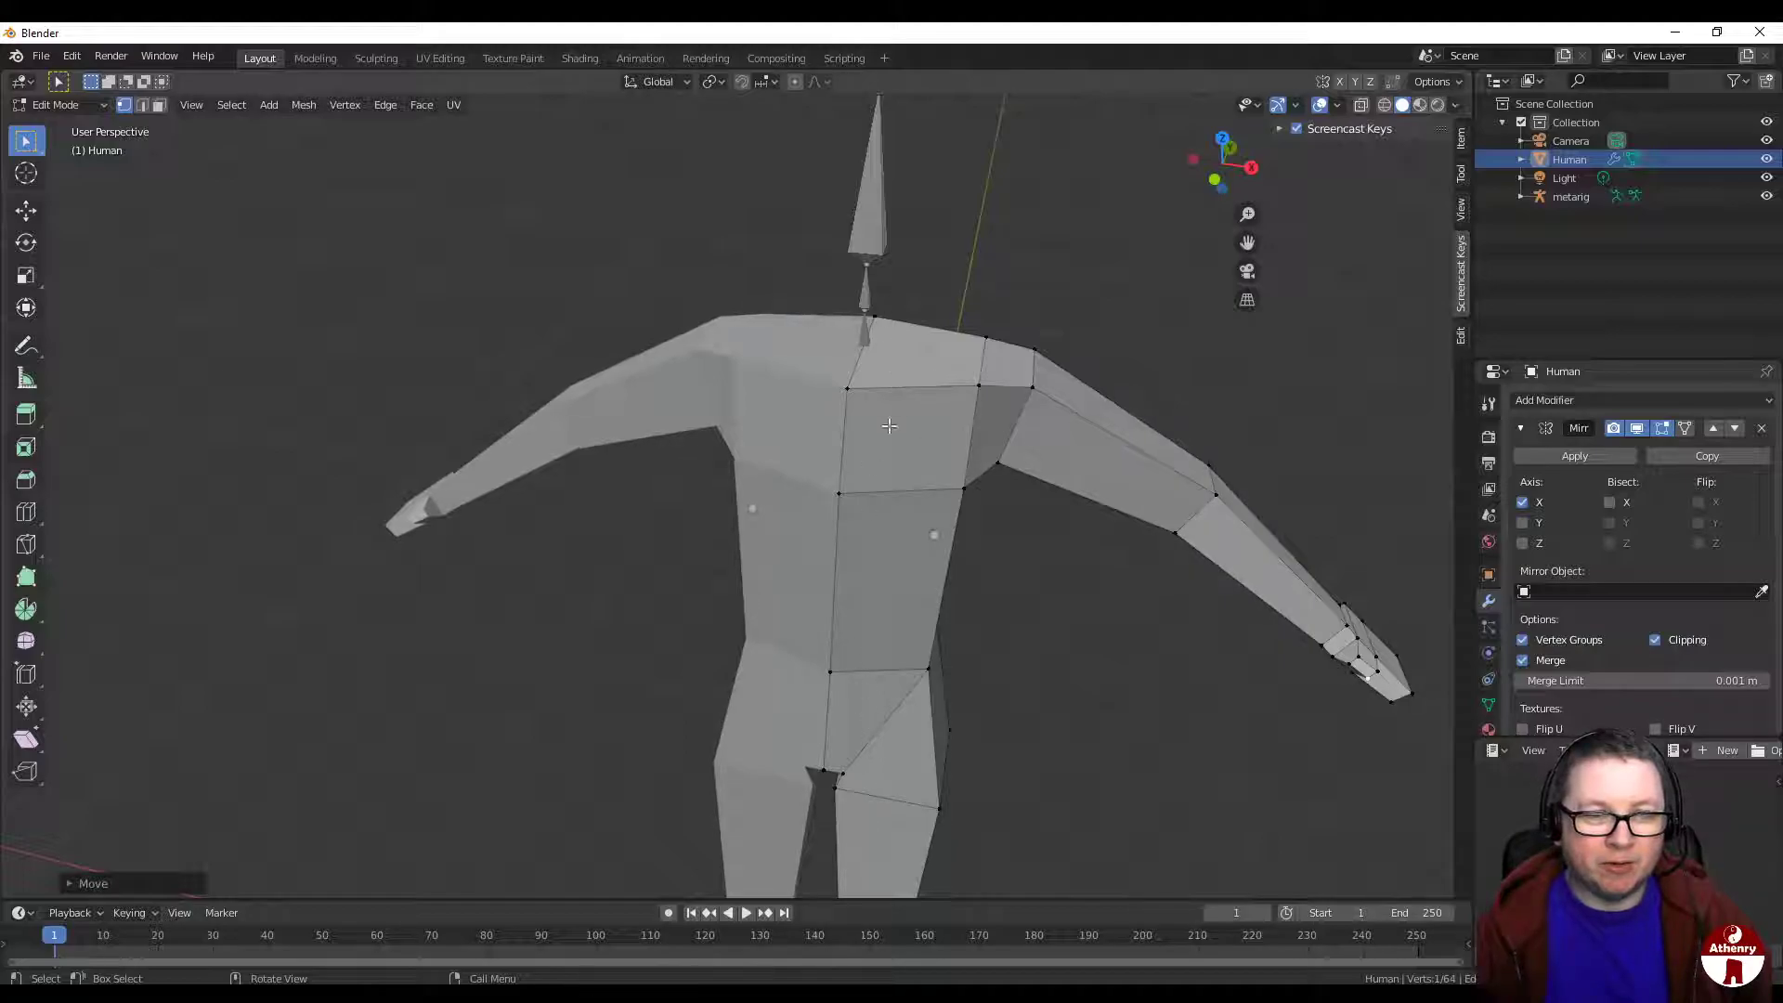
key("ctrl+r")
left_click(893, 499)
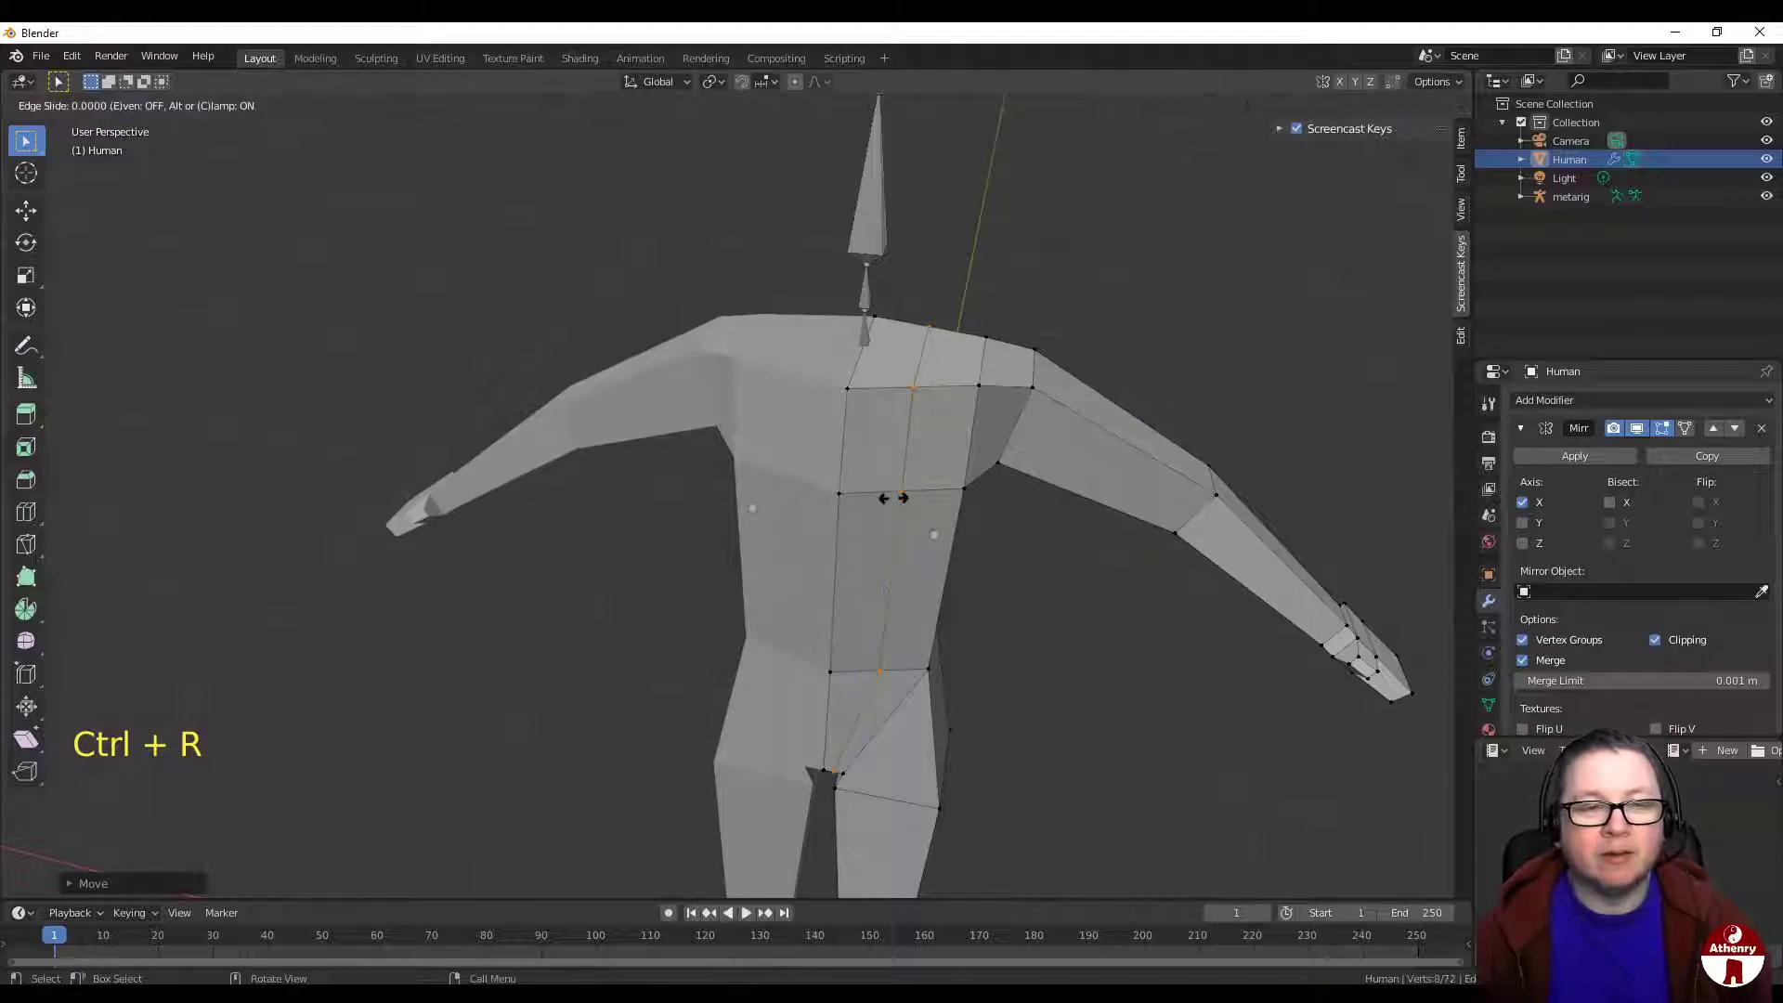
left_click(893, 493)
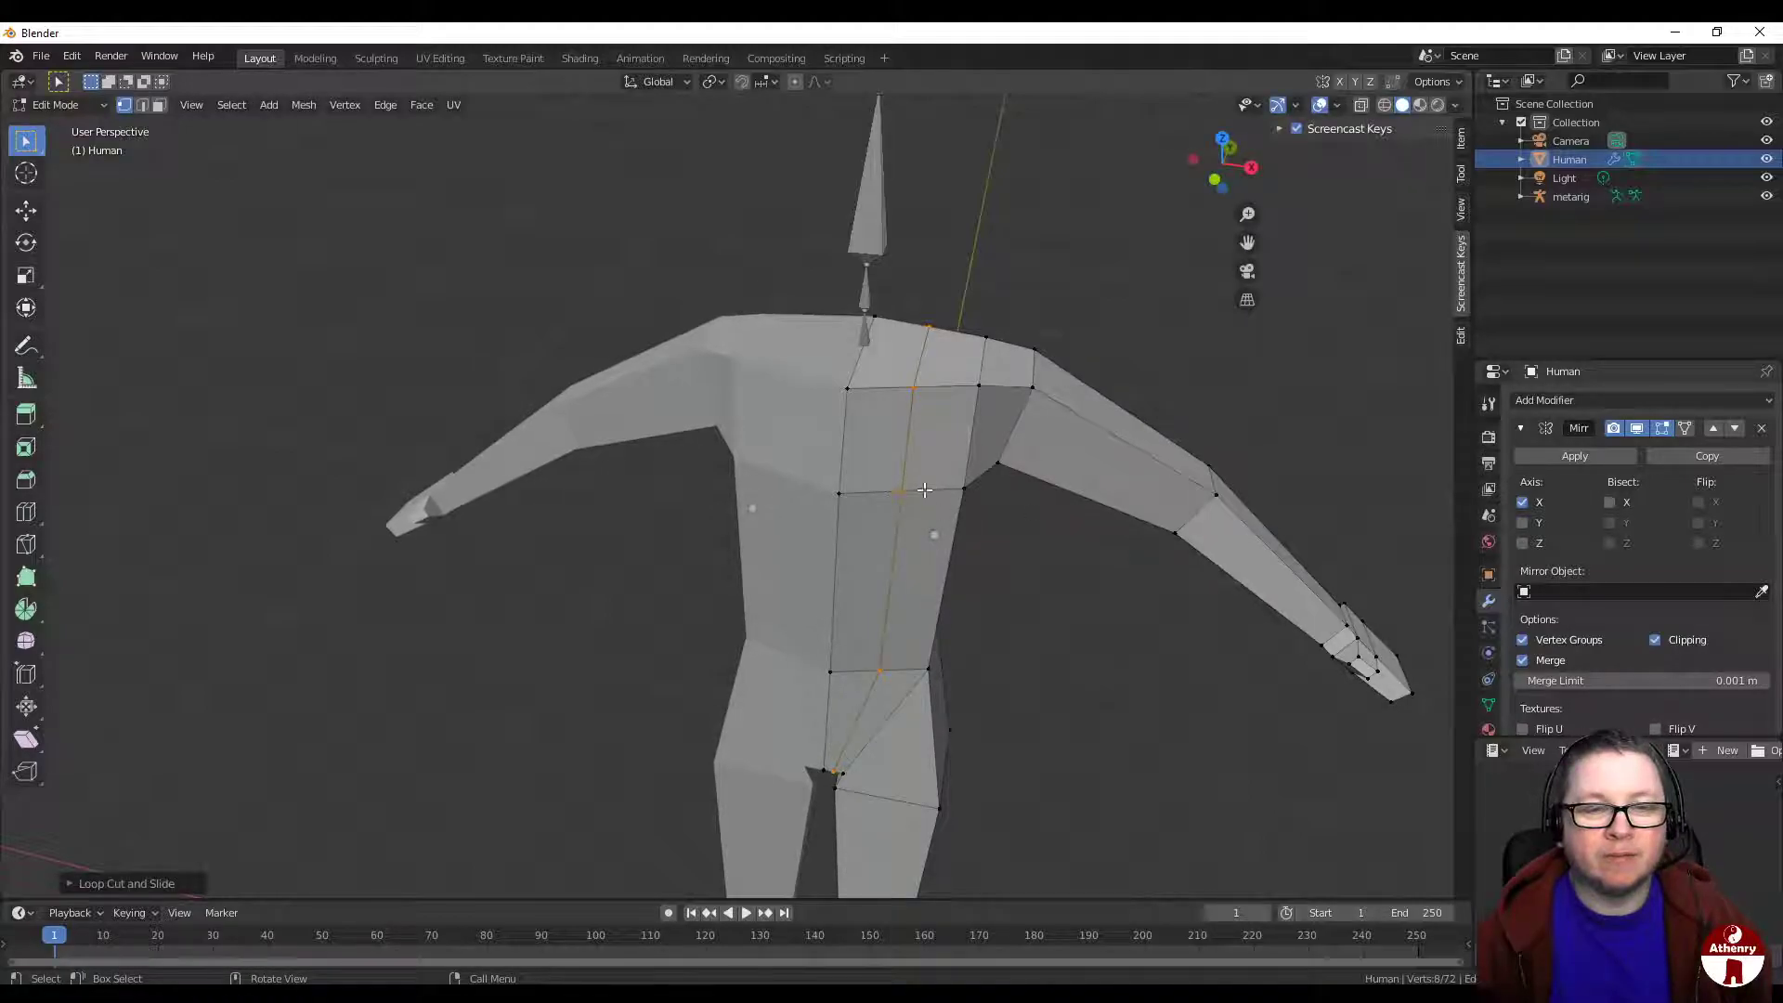
Step: Extrude the torso's top face beside the mirror line upward to the base of the head bone to form the neck
middle_click_drag(1102, 512, 1015, 508)
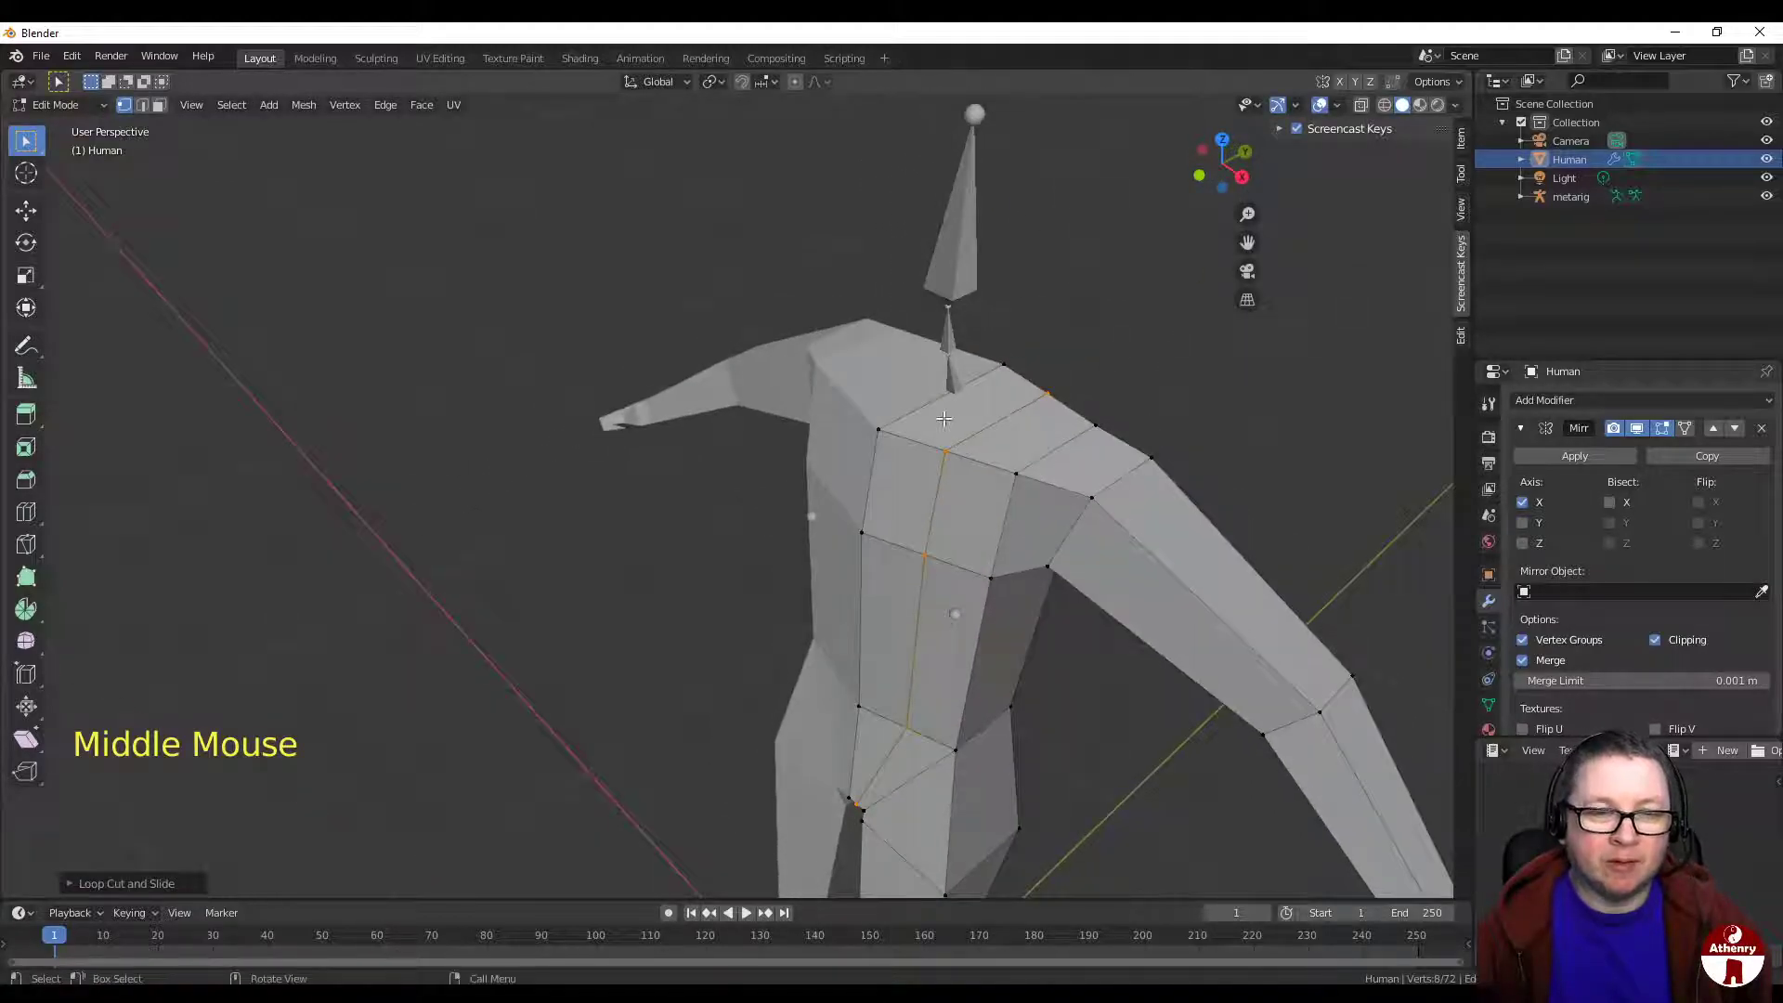
key("3")
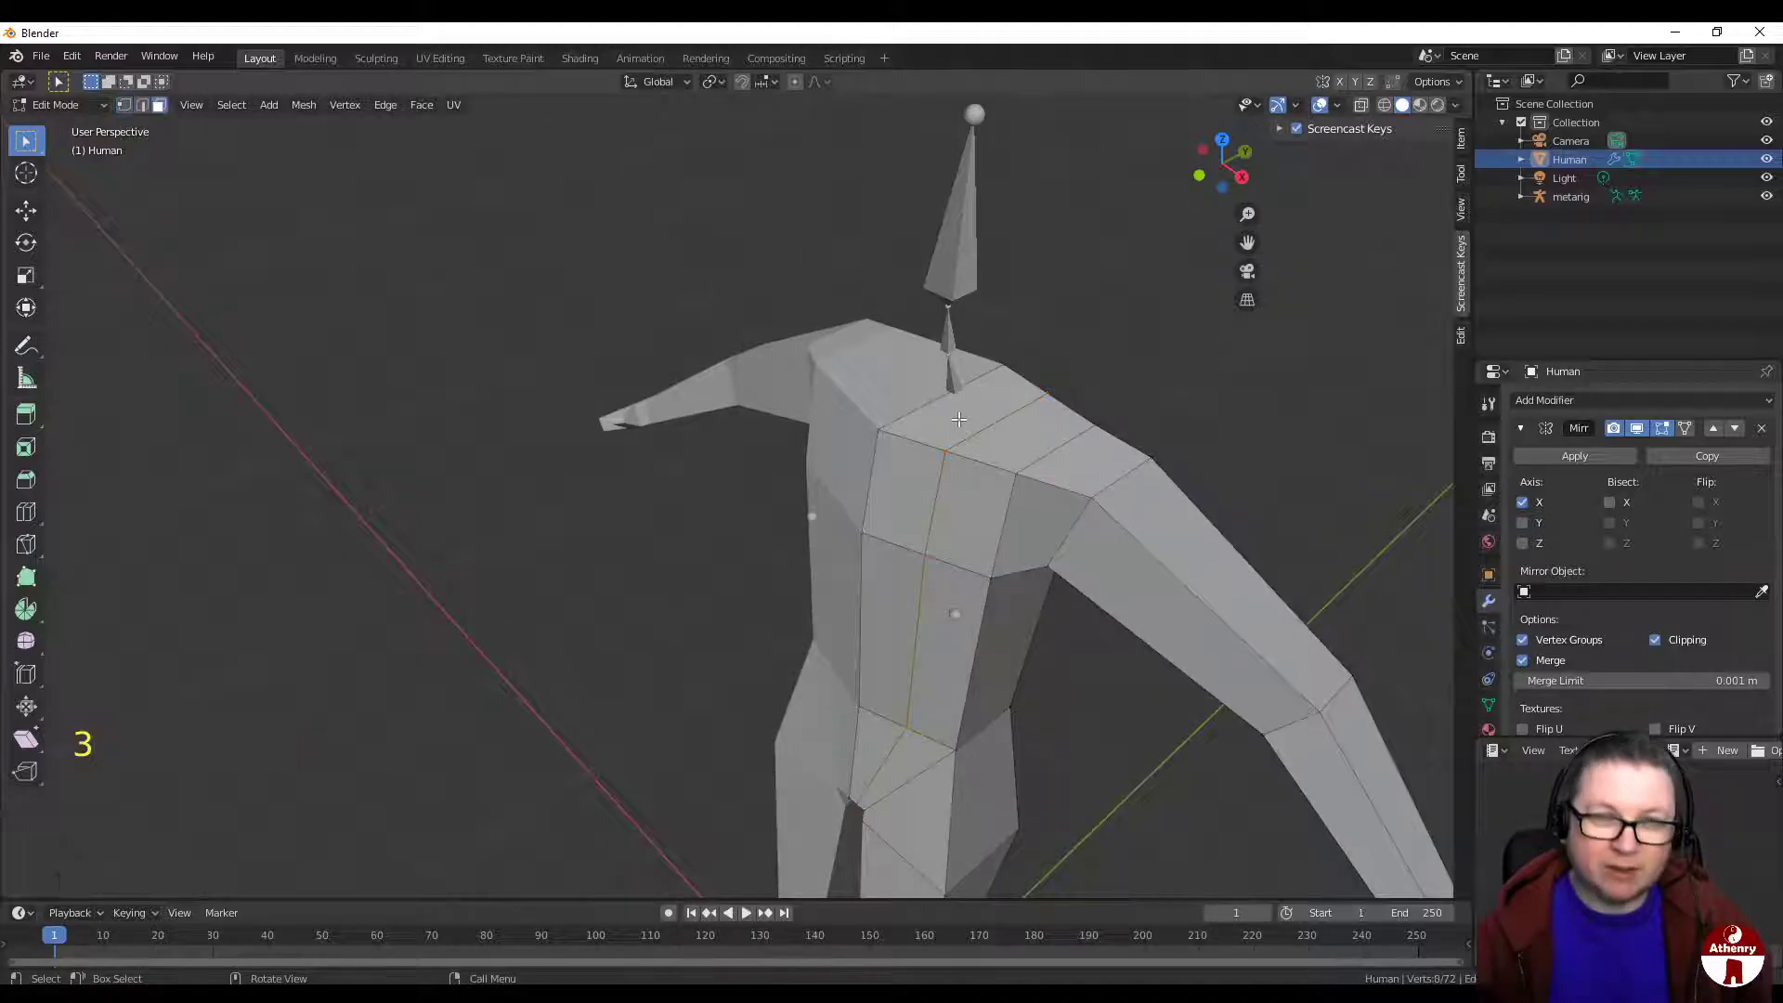
left_click(958, 419)
middle_click_drag(1013, 499, 934, 376)
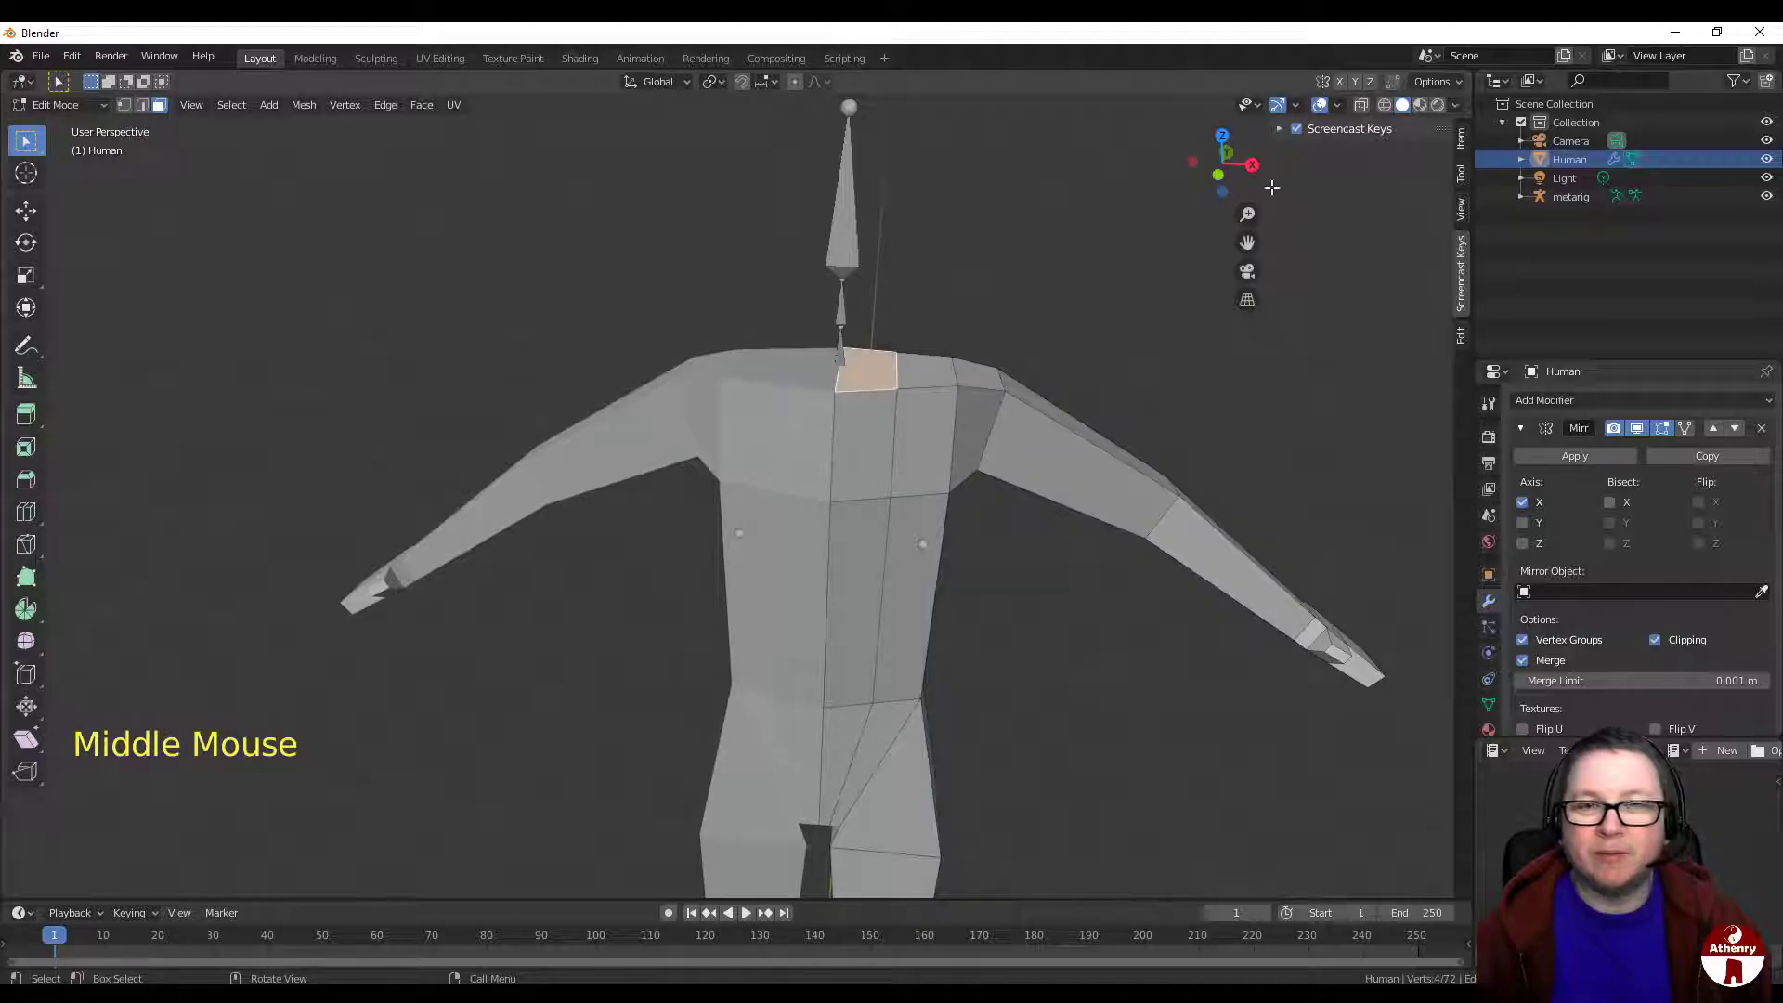
left_click(1213, 174)
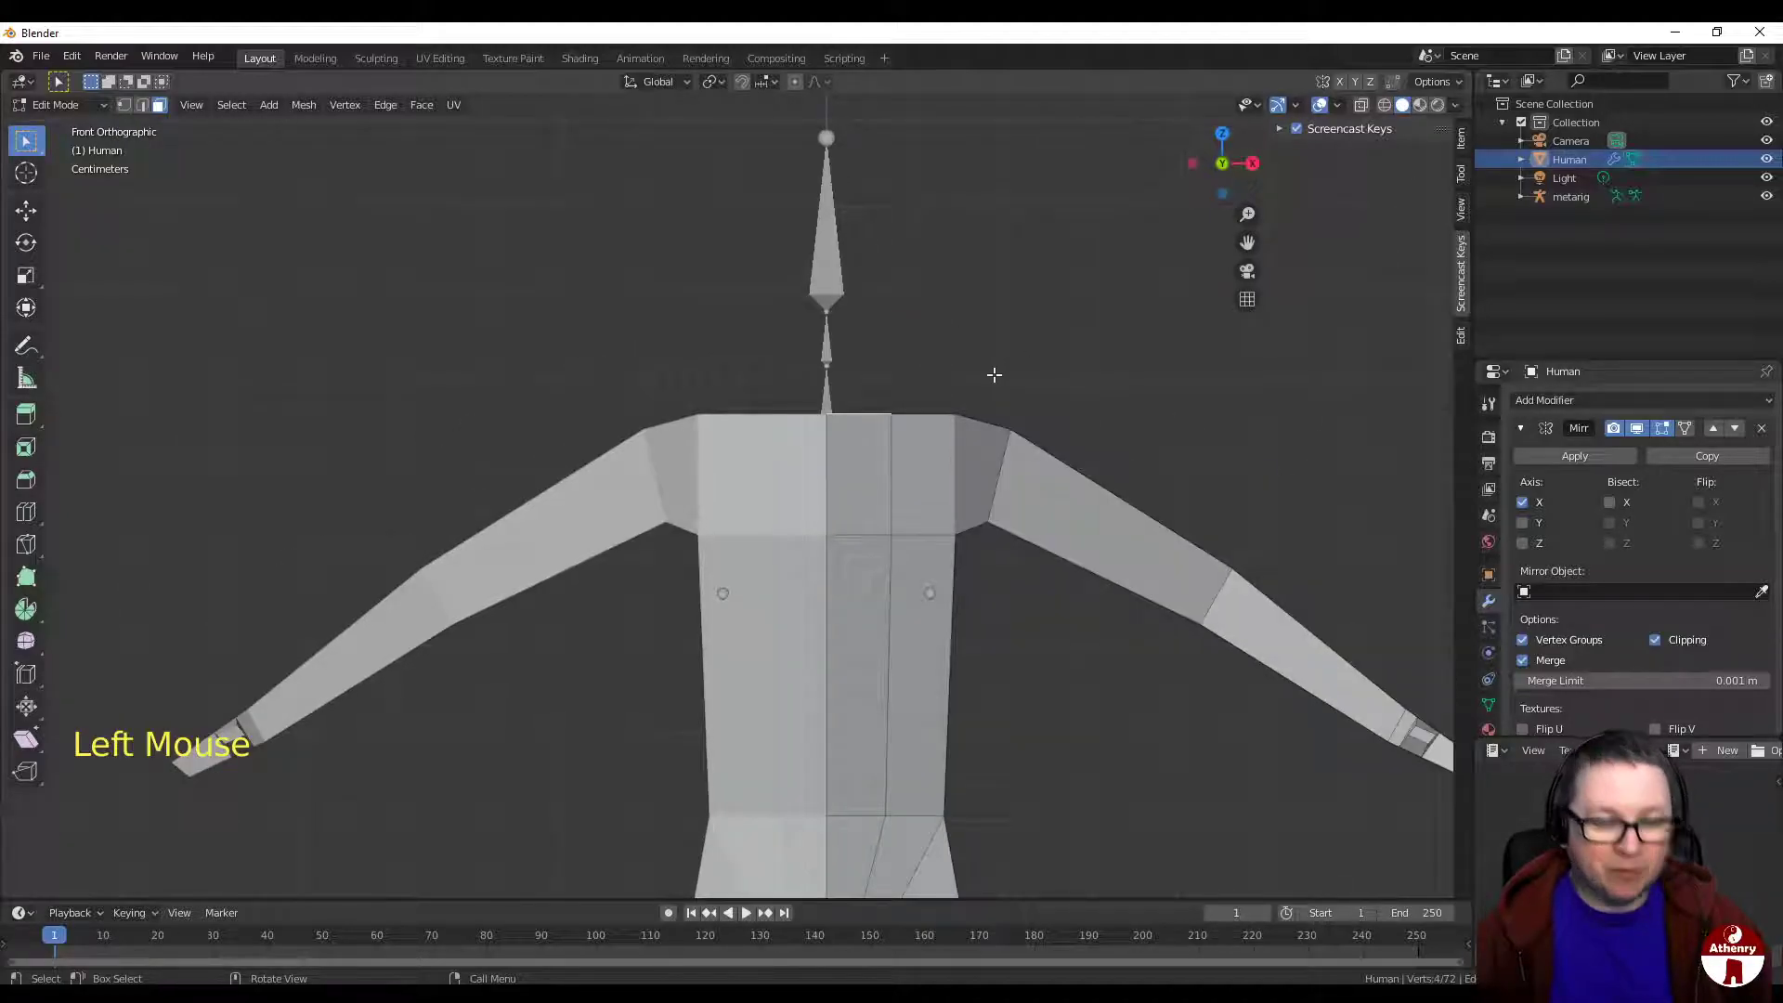
key("e")
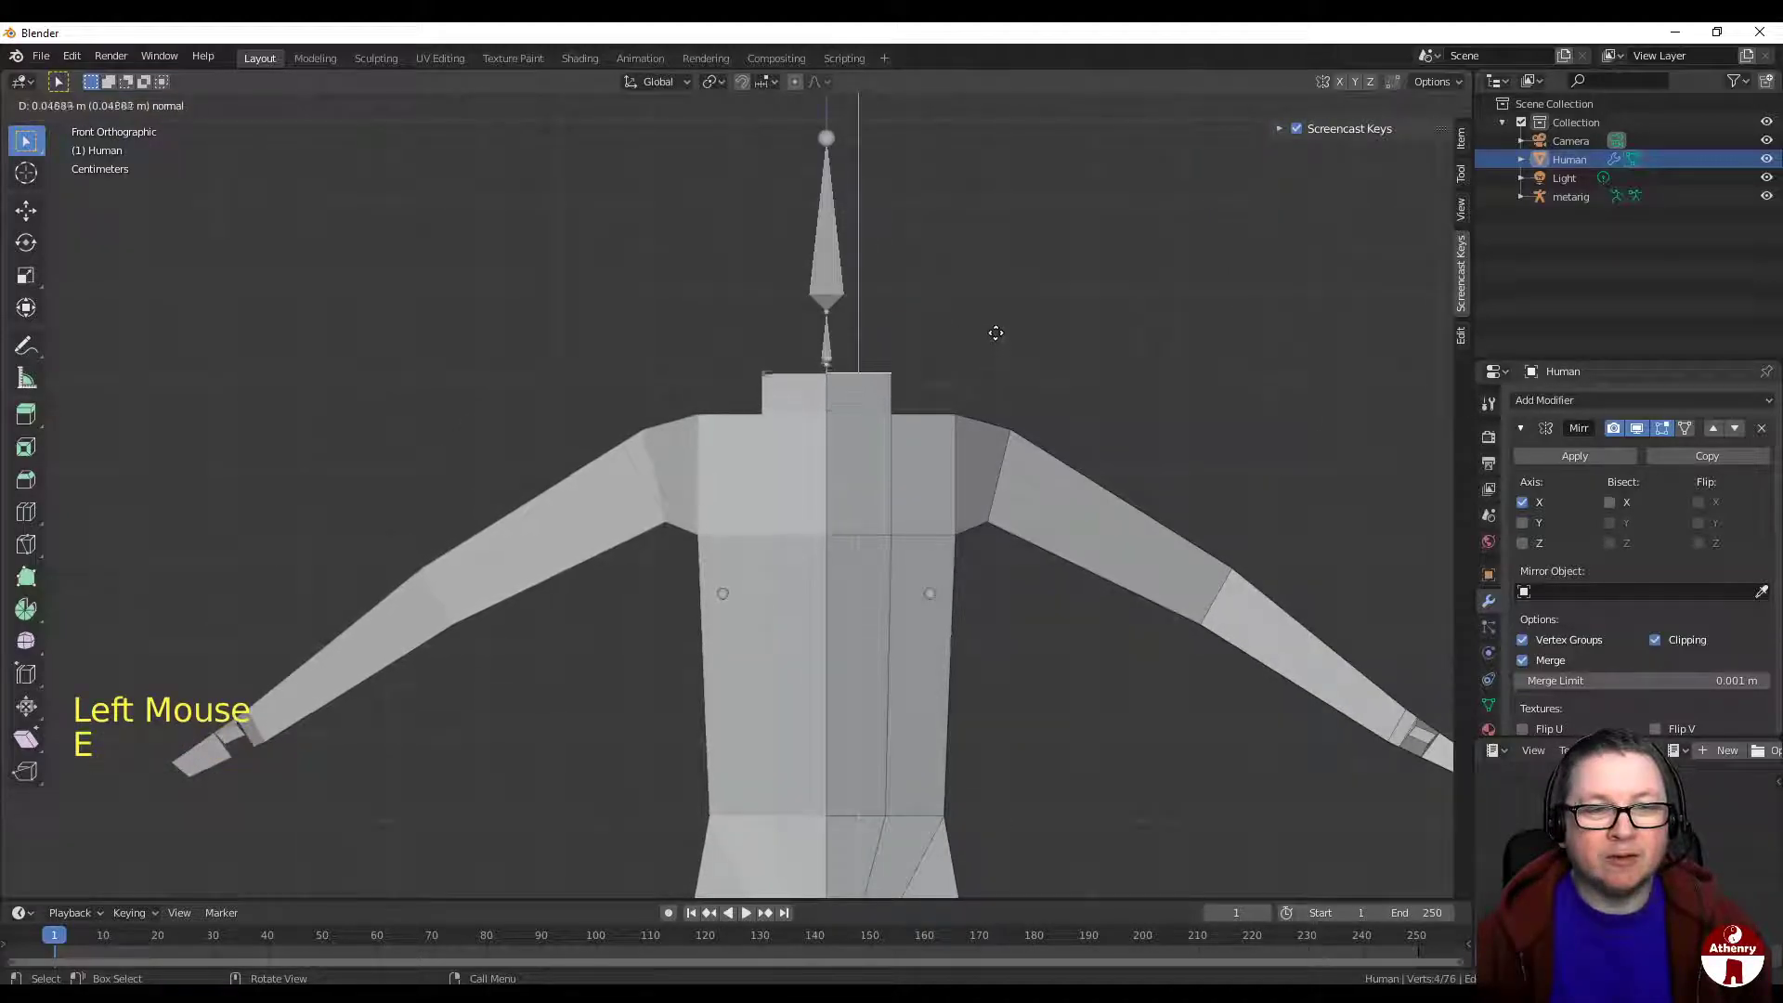
left_click(993, 282)
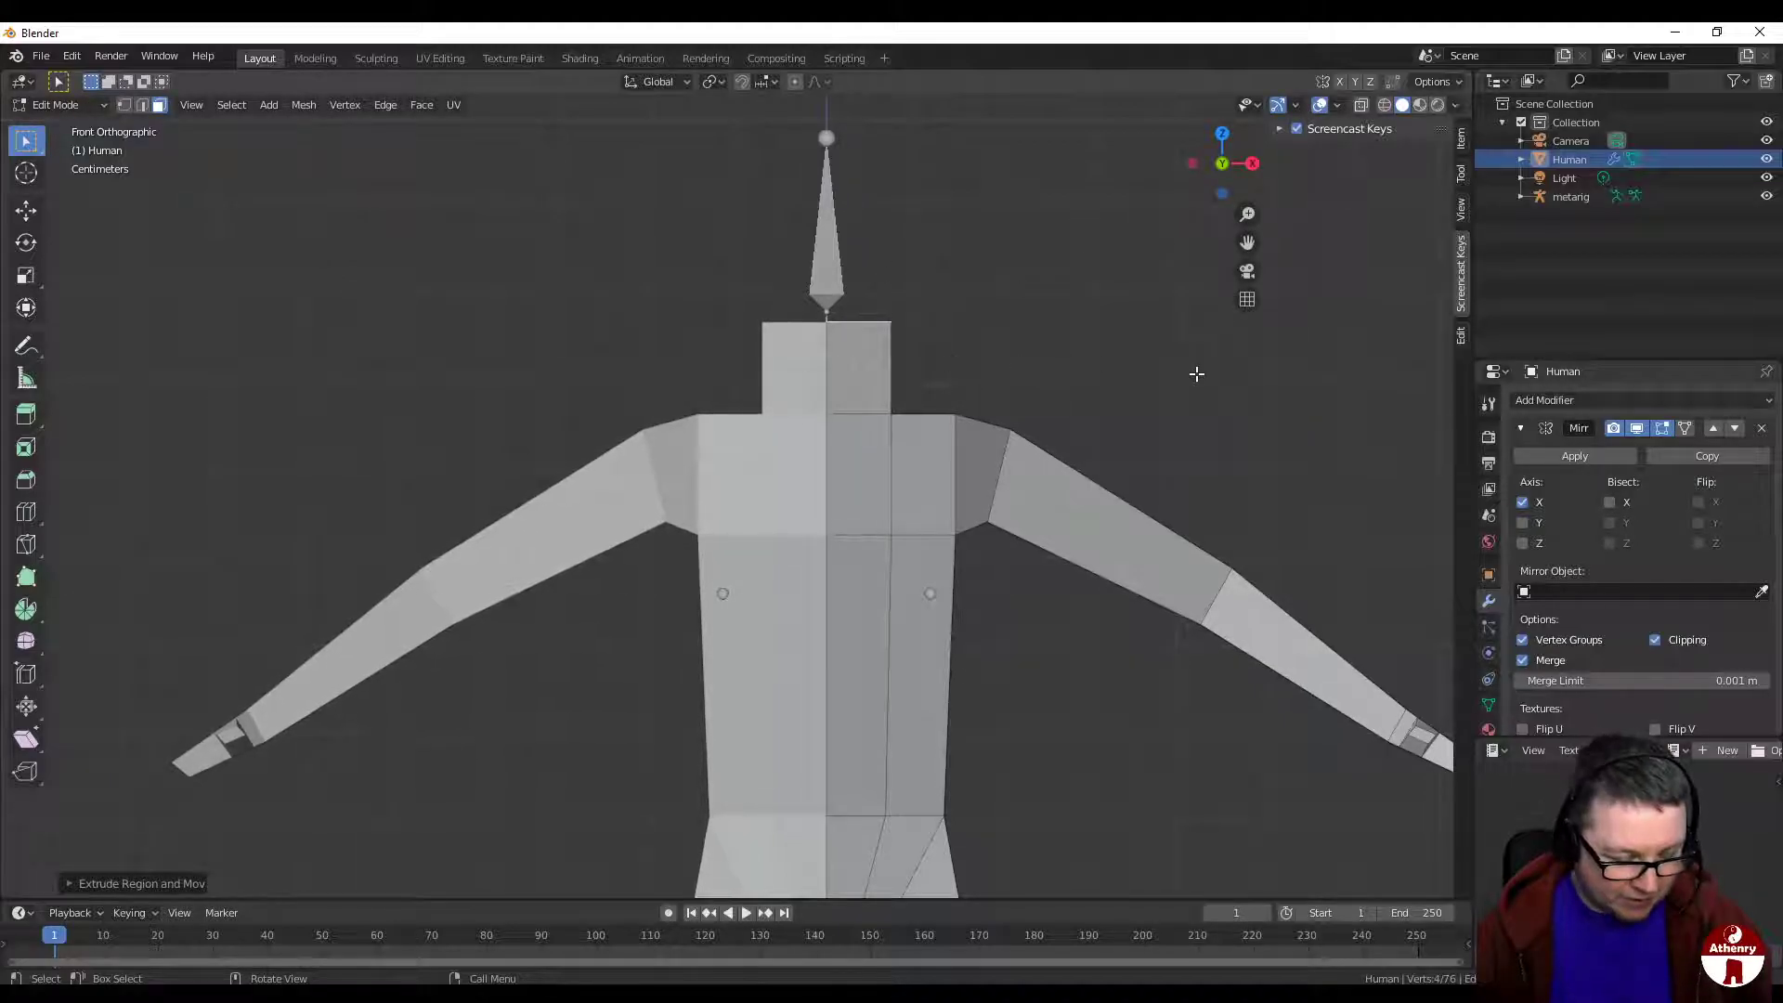
Step: Taper the neck by scaling its top face down along X in front view and along Y in side view
key("s")
key("x")
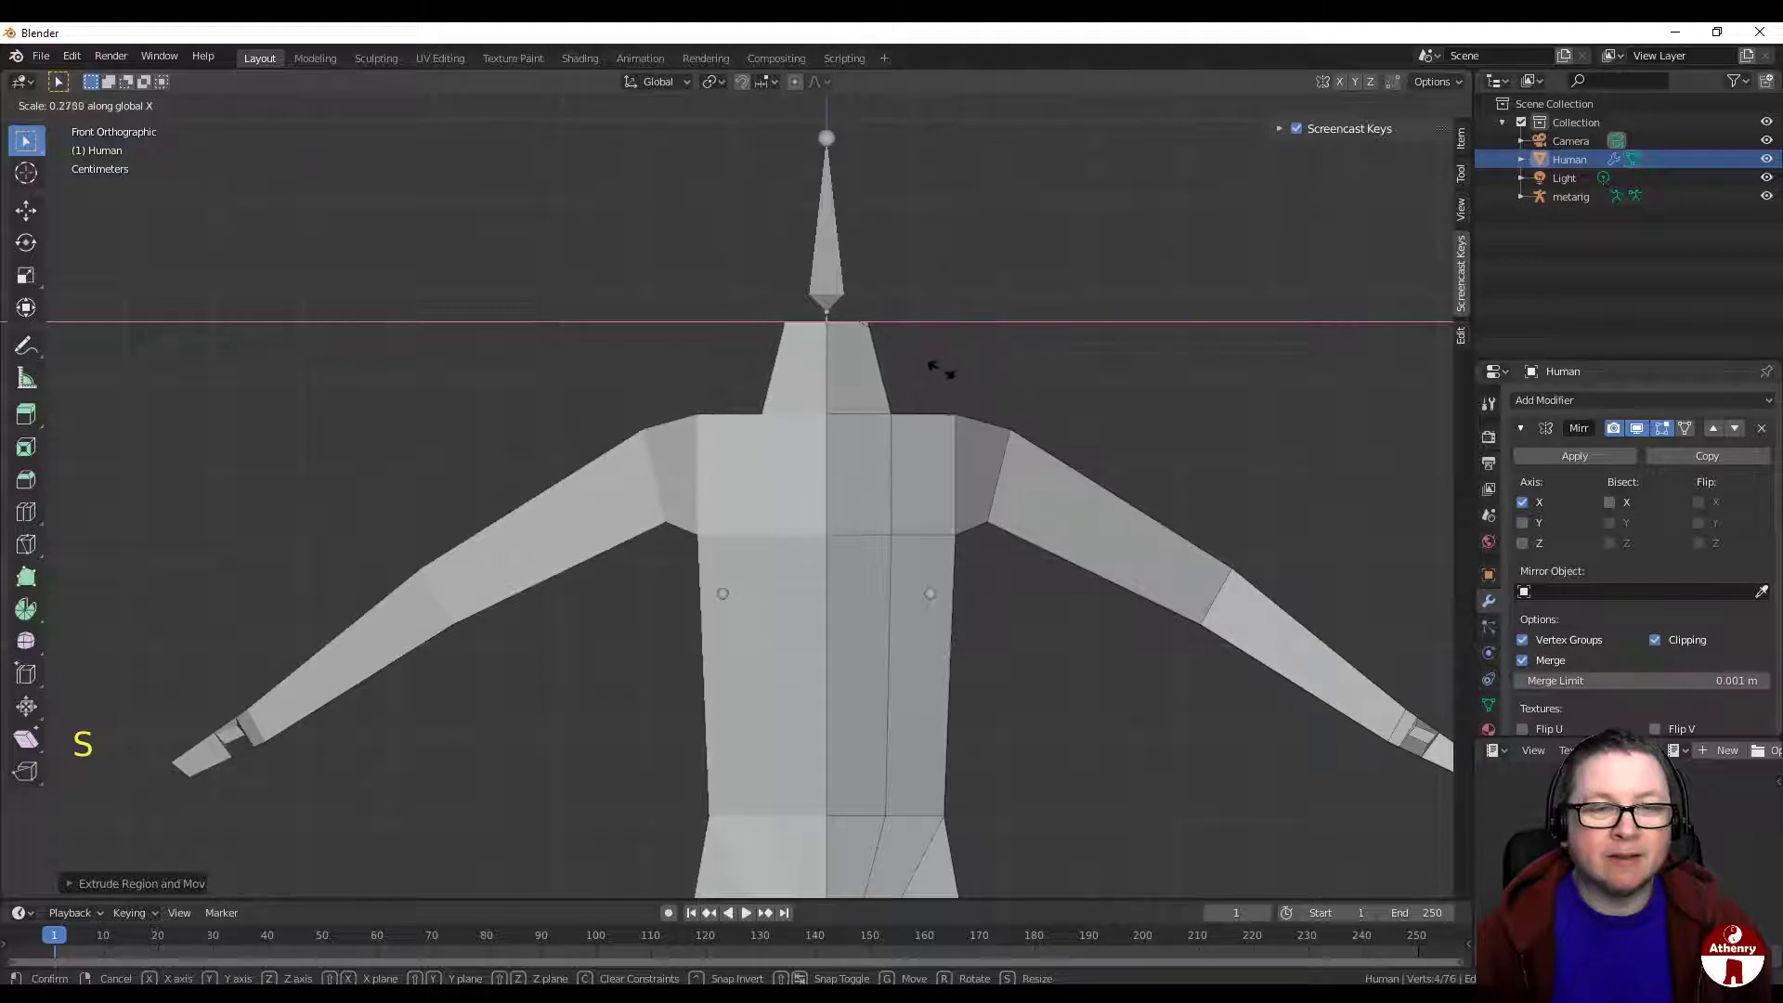
left_click(896, 369)
left_click(1251, 162)
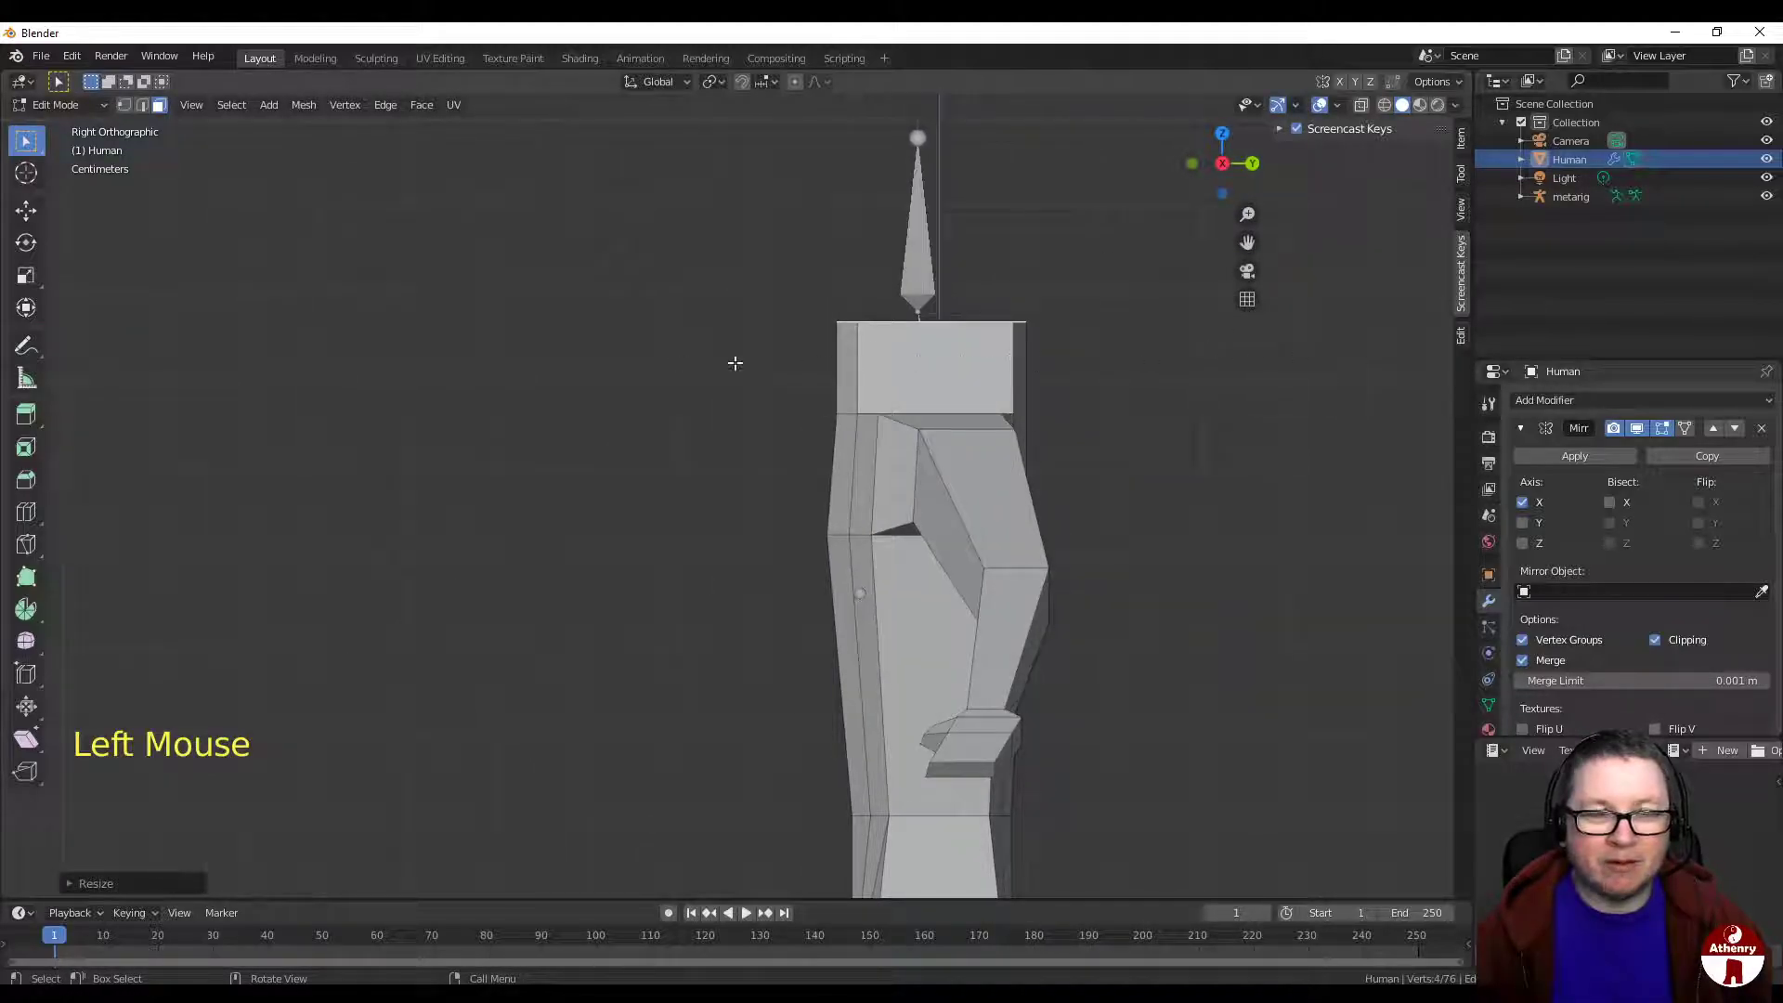
key("s")
key("y")
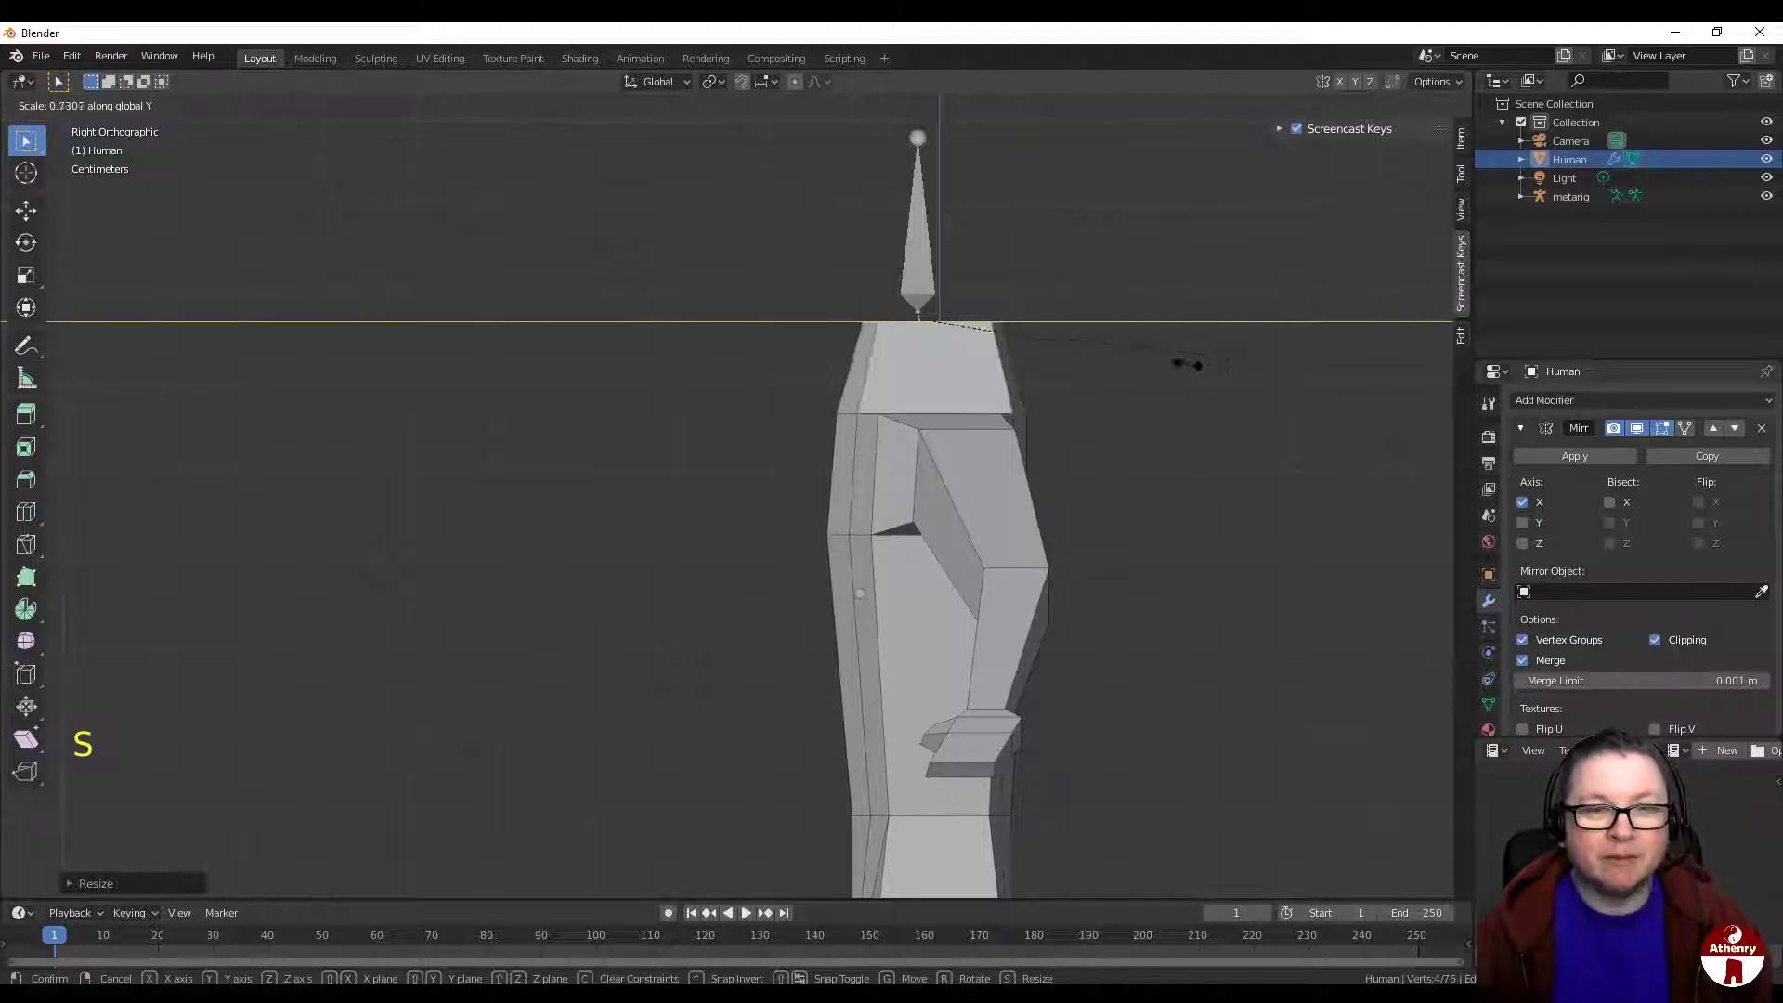
left_click(1077, 359)
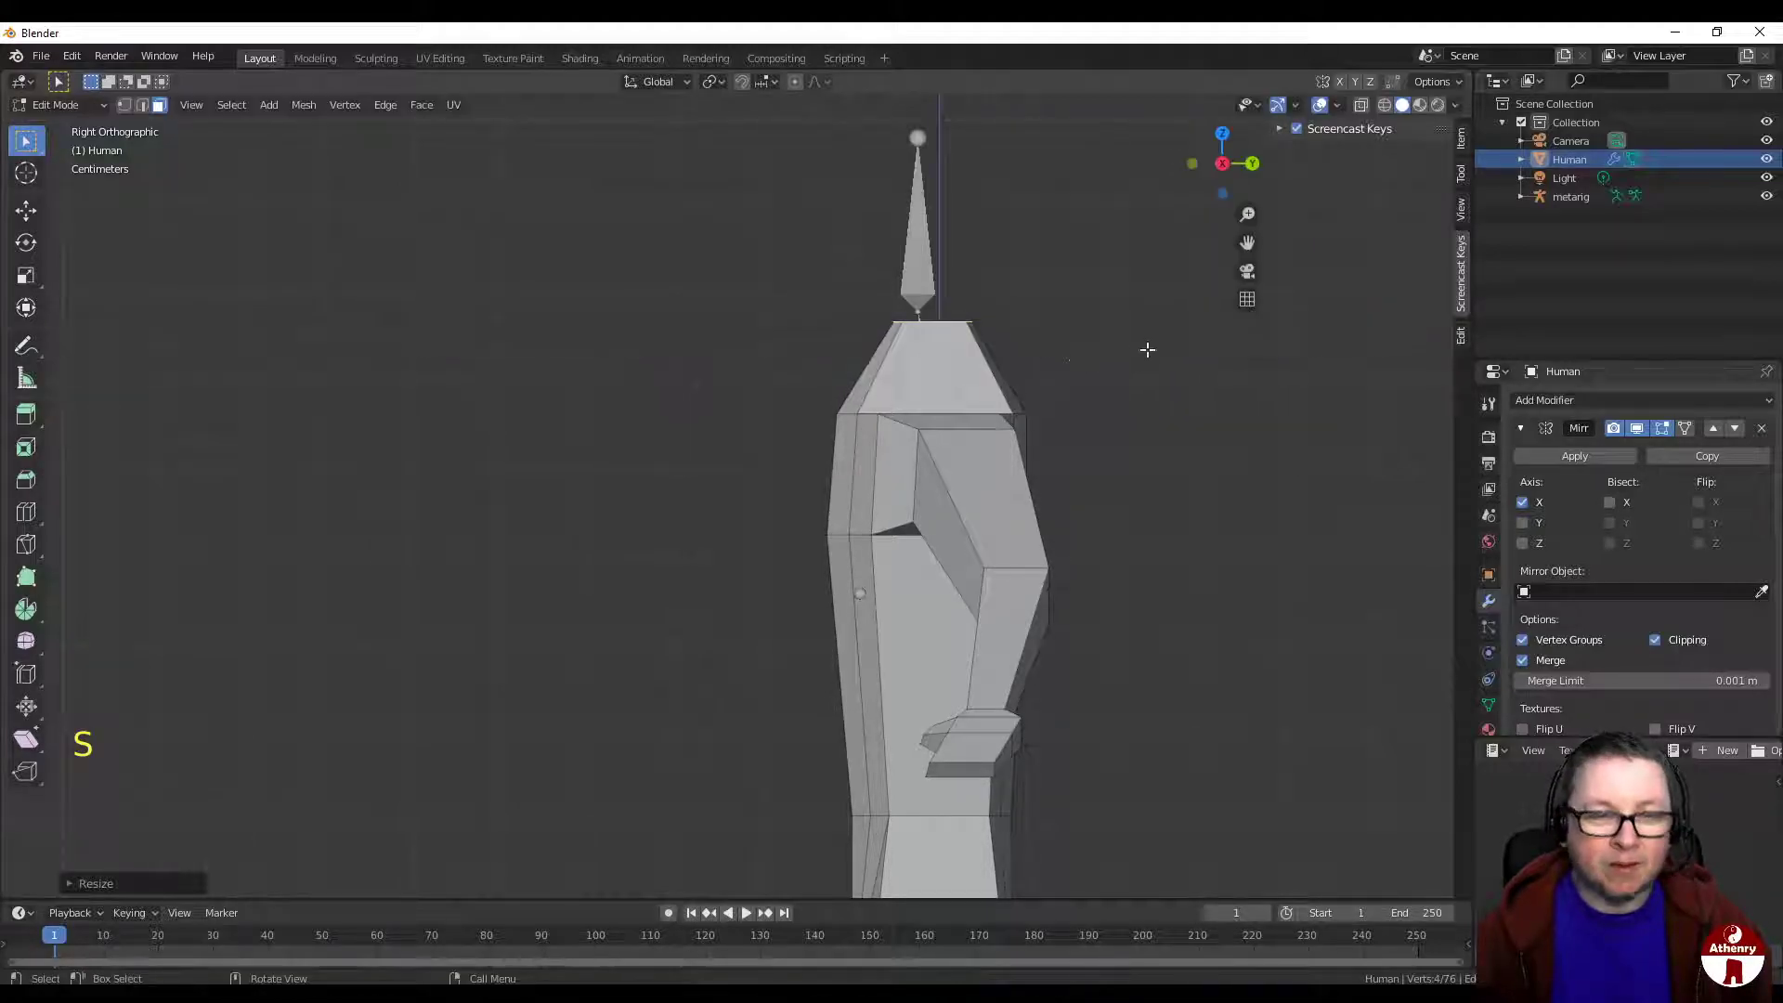
Step: In side view, shift the neck's top face forward and slightly down and tilt it so its front edge sits lower
key("g")
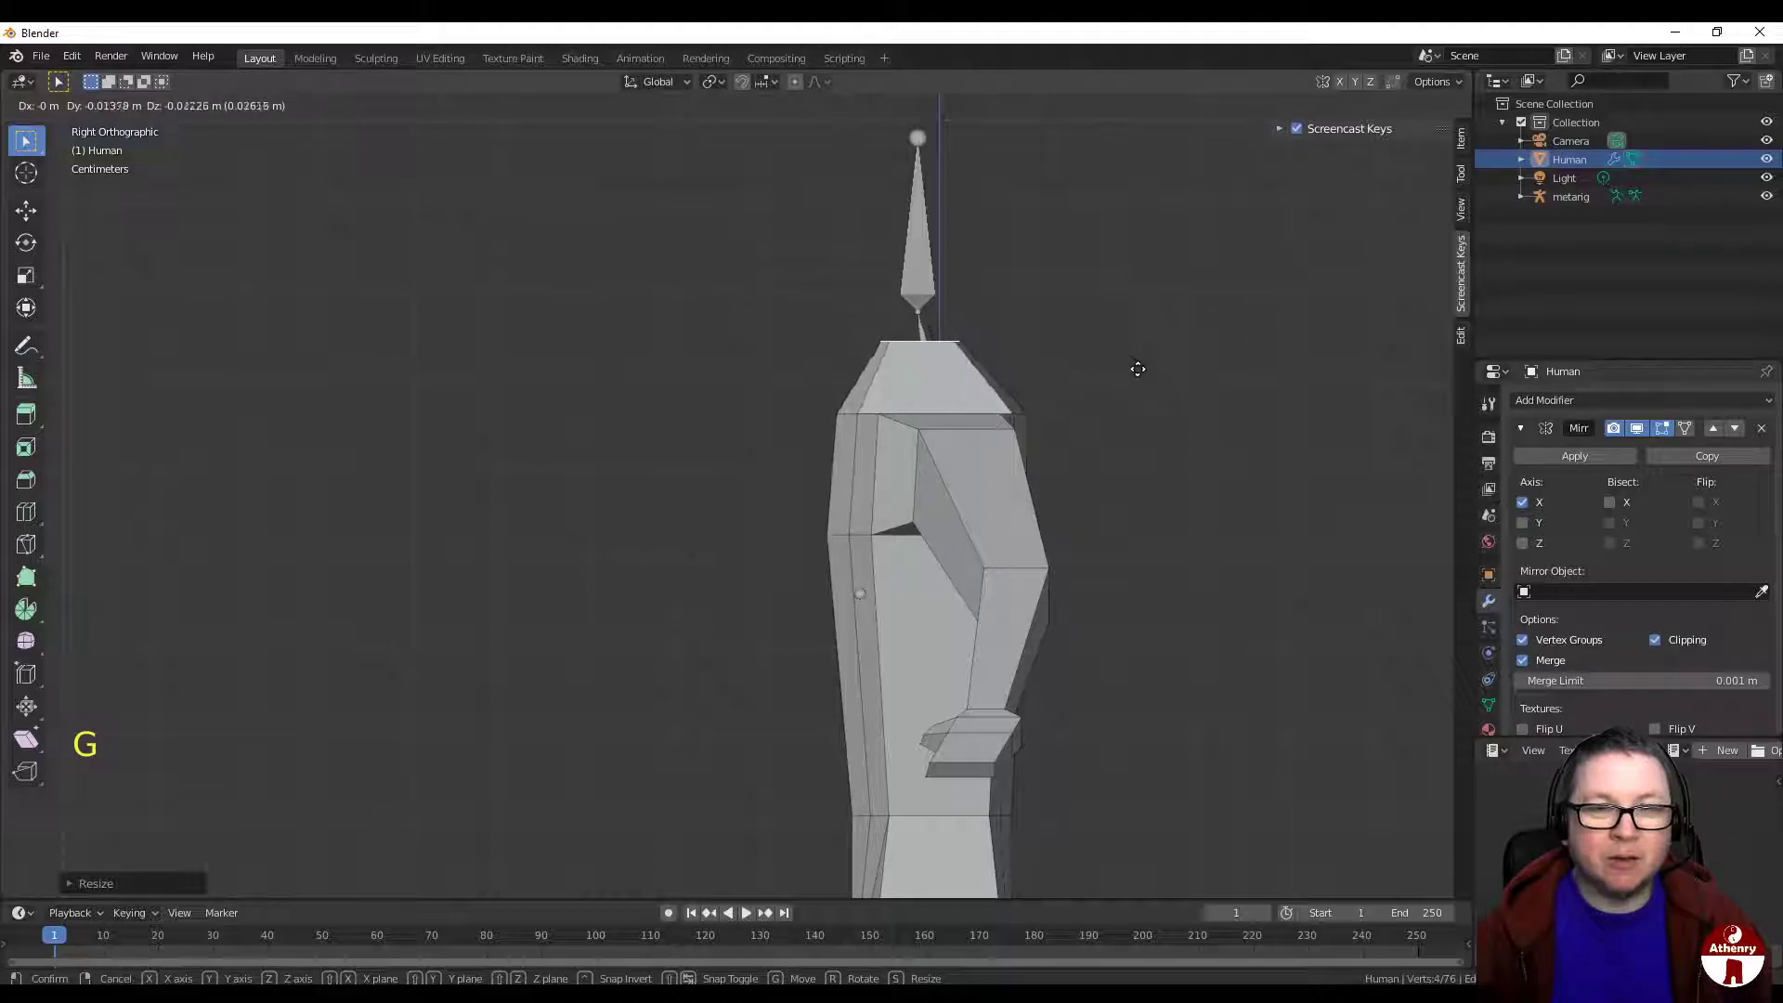
left_click(1137, 357)
key("r")
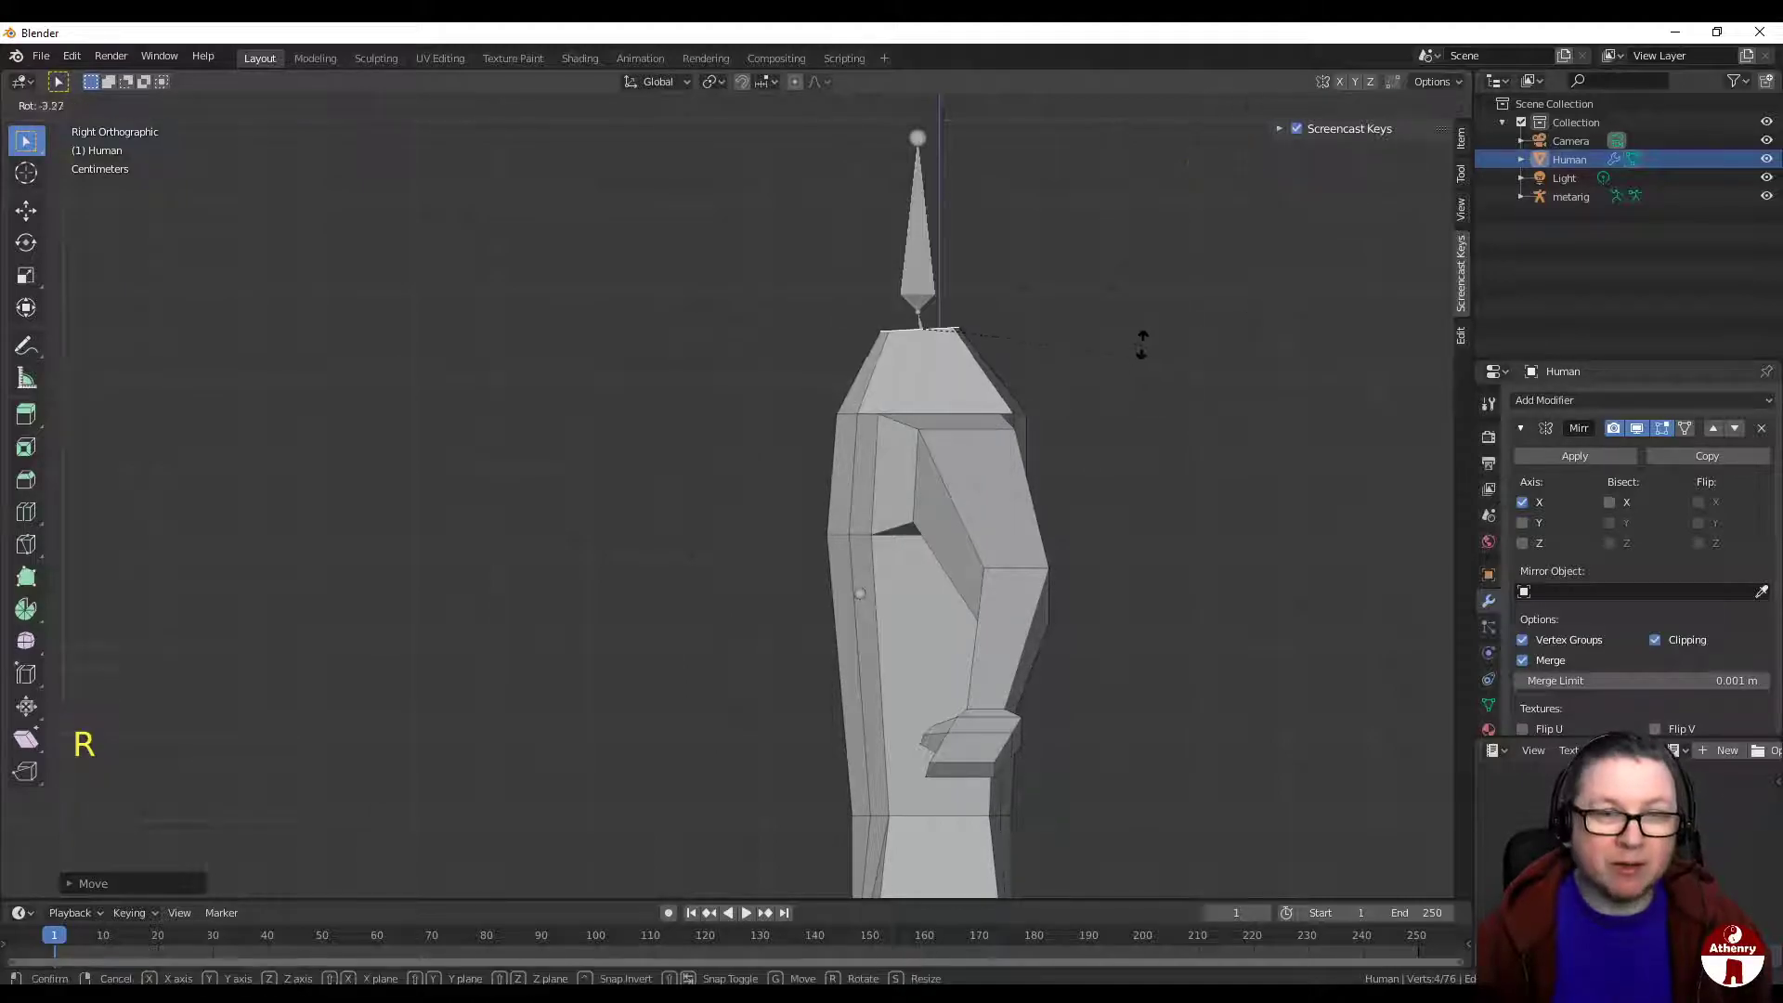
left_click(1133, 311)
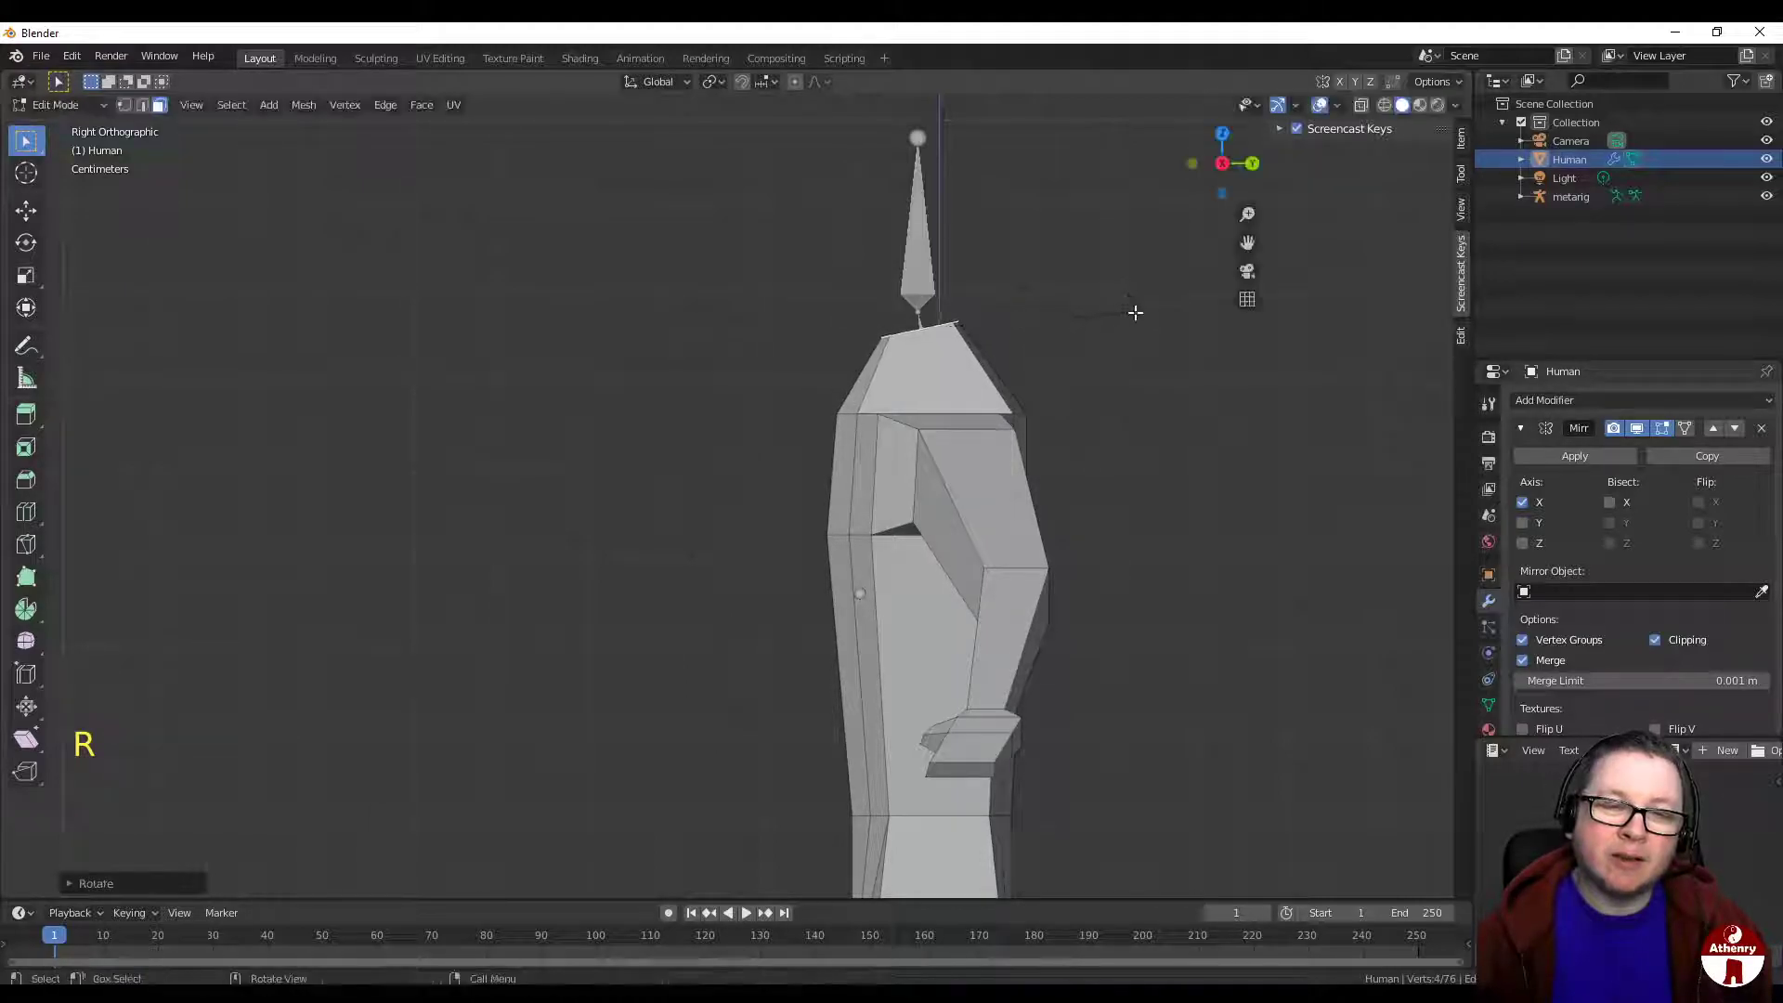
key("g")
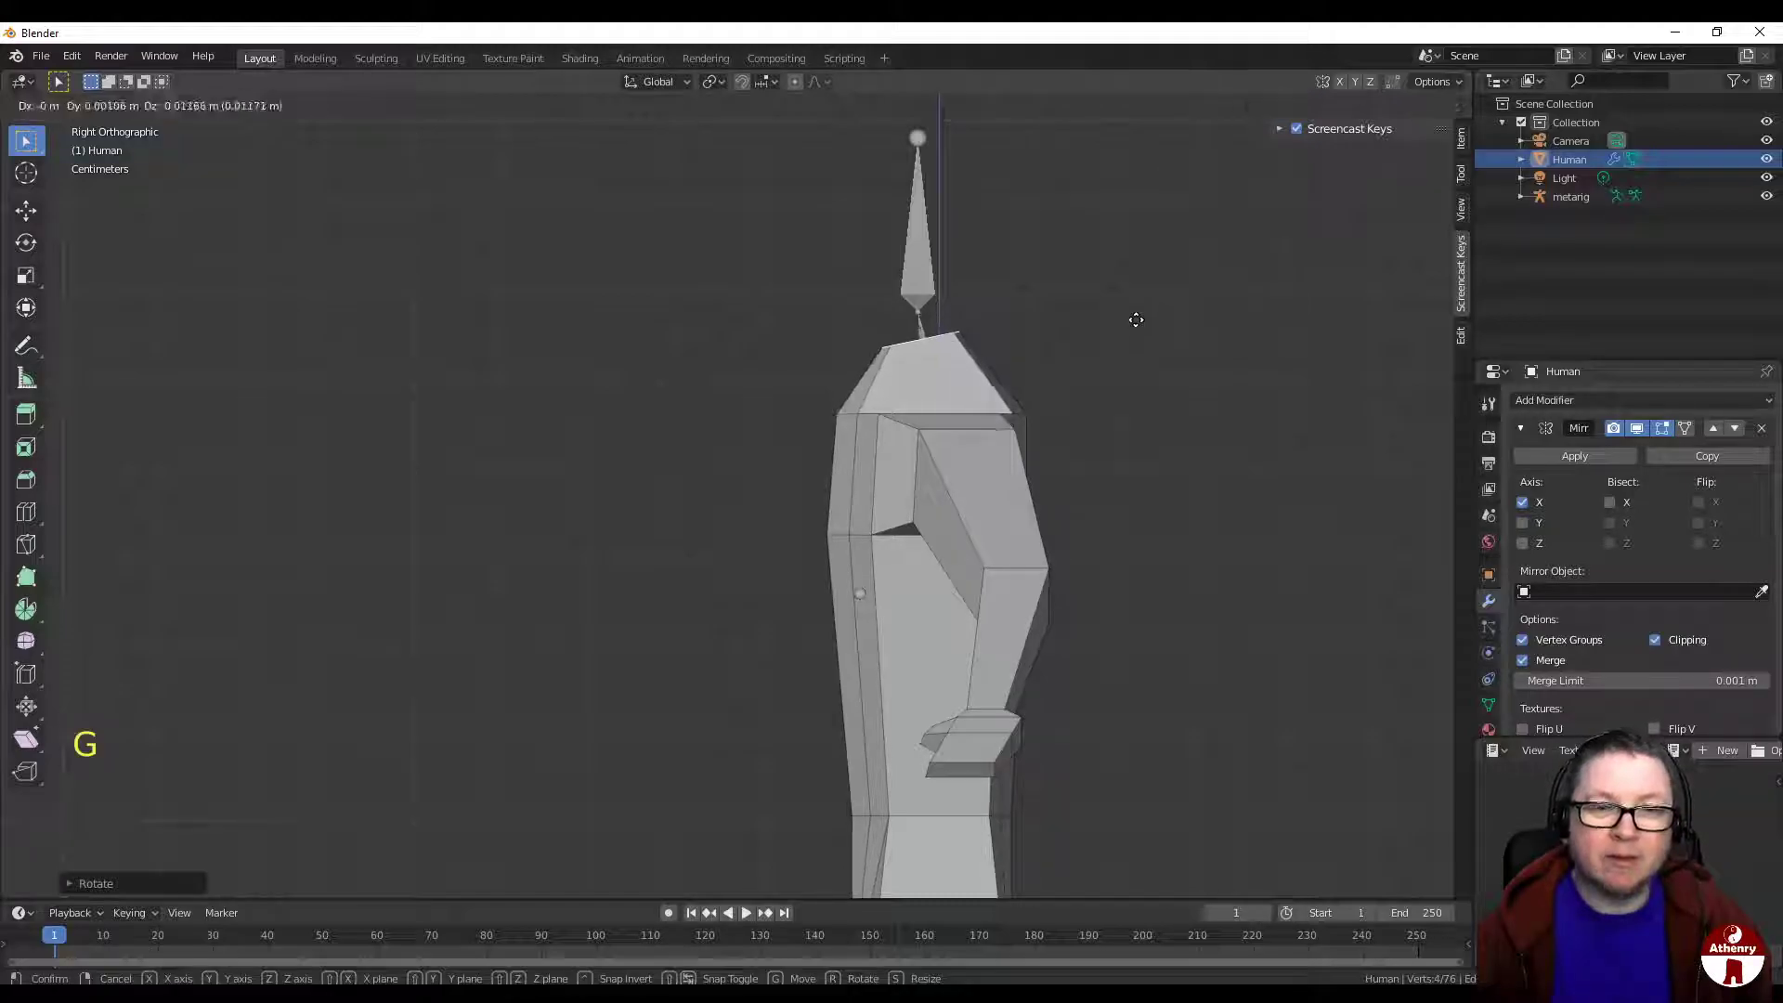
left_click(1134, 314)
Step: Extrude the neck's top face about 0.03 m in side view and rotate the new face about 8.5° to level it
middle_click_drag(1134, 313, 1285, 225)
left_click(1217, 167)
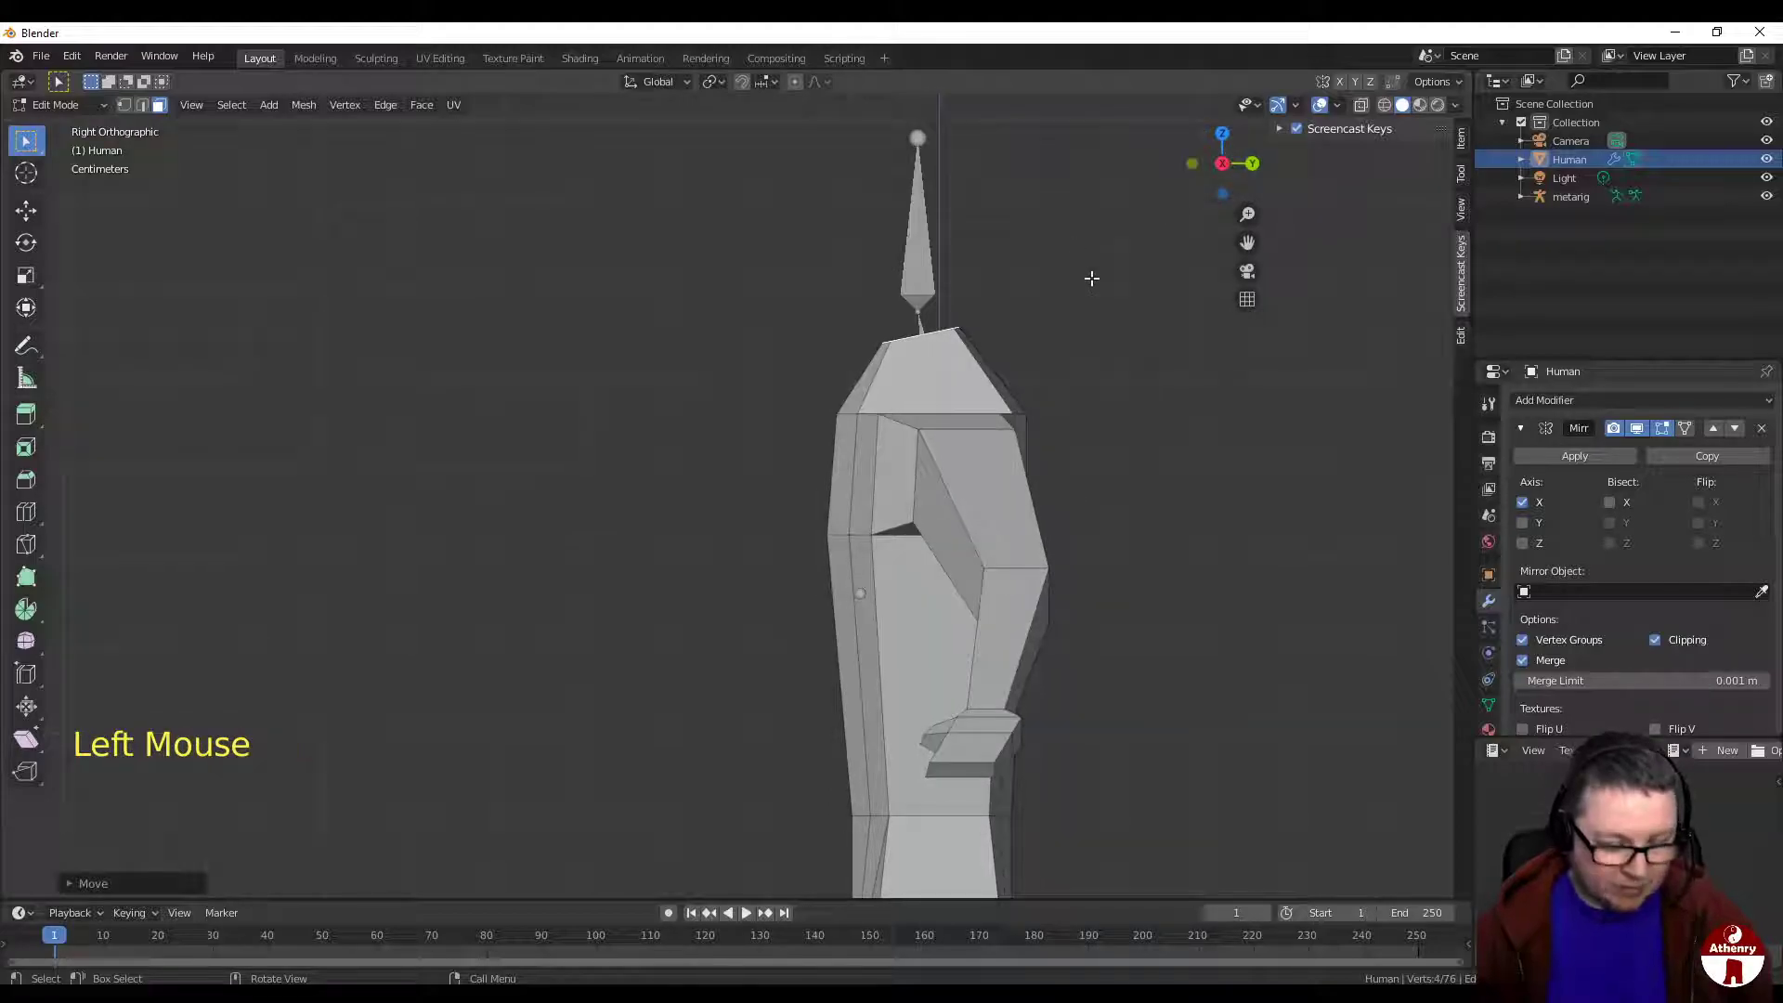
key("e")
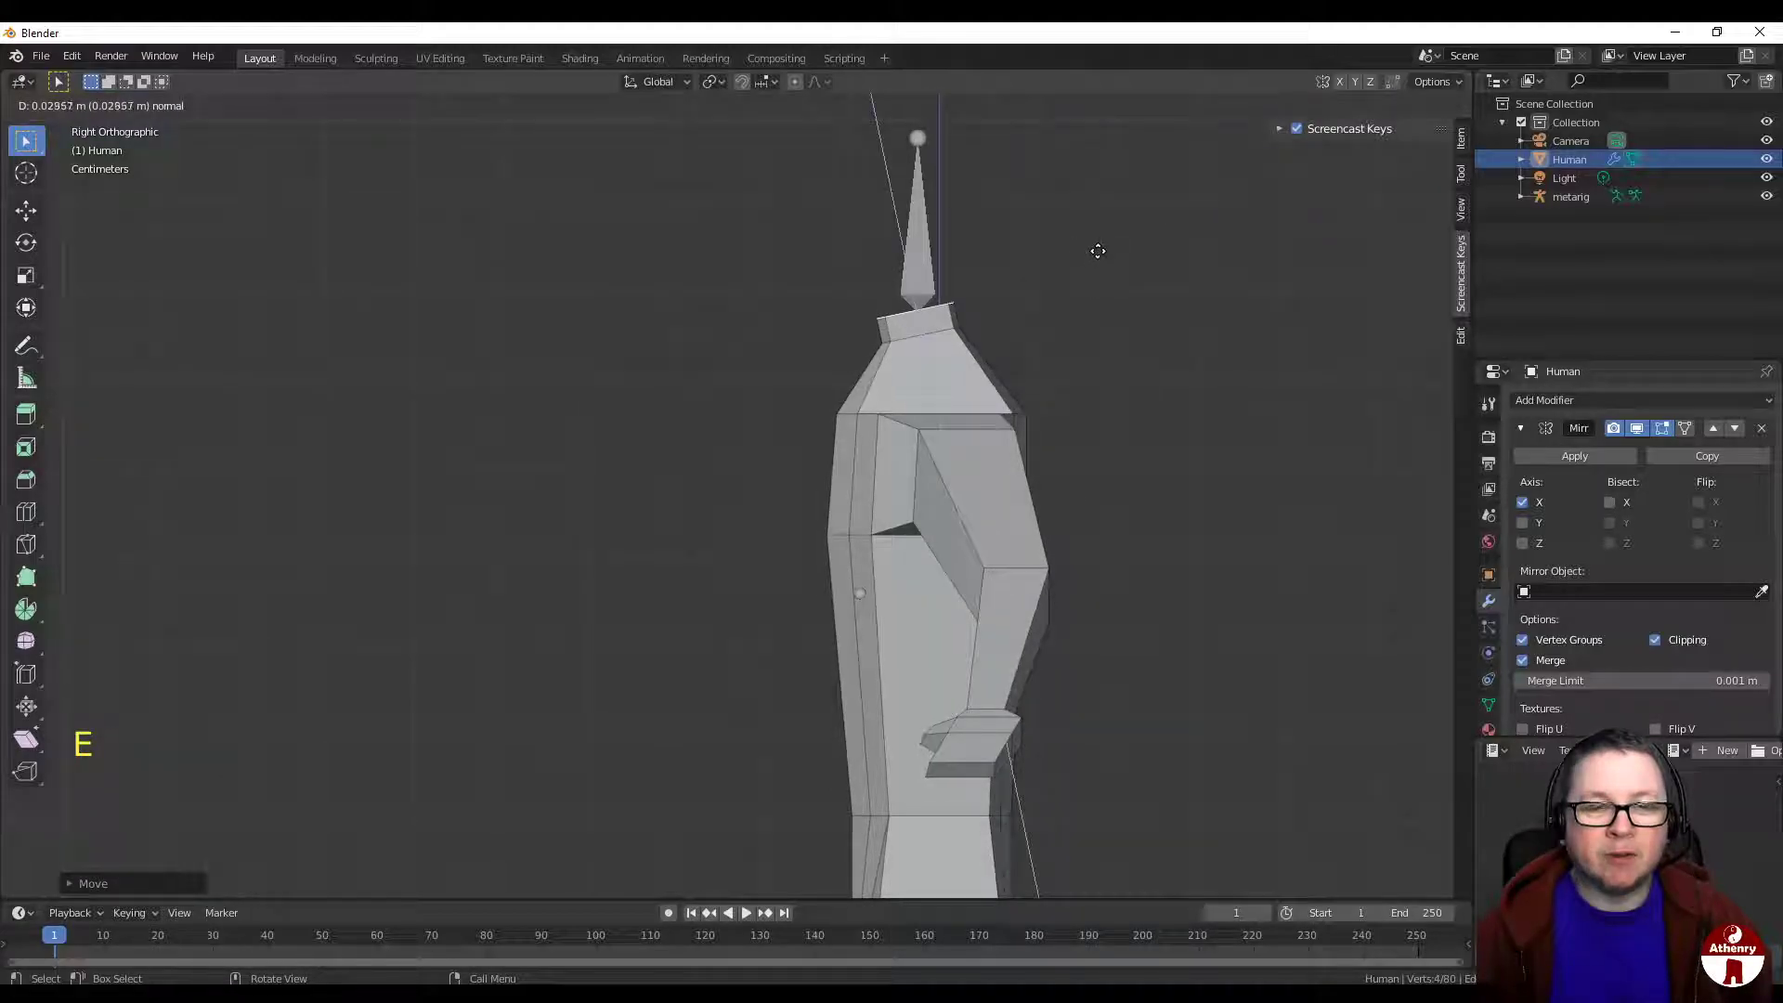
left_click(1098, 251)
key("r")
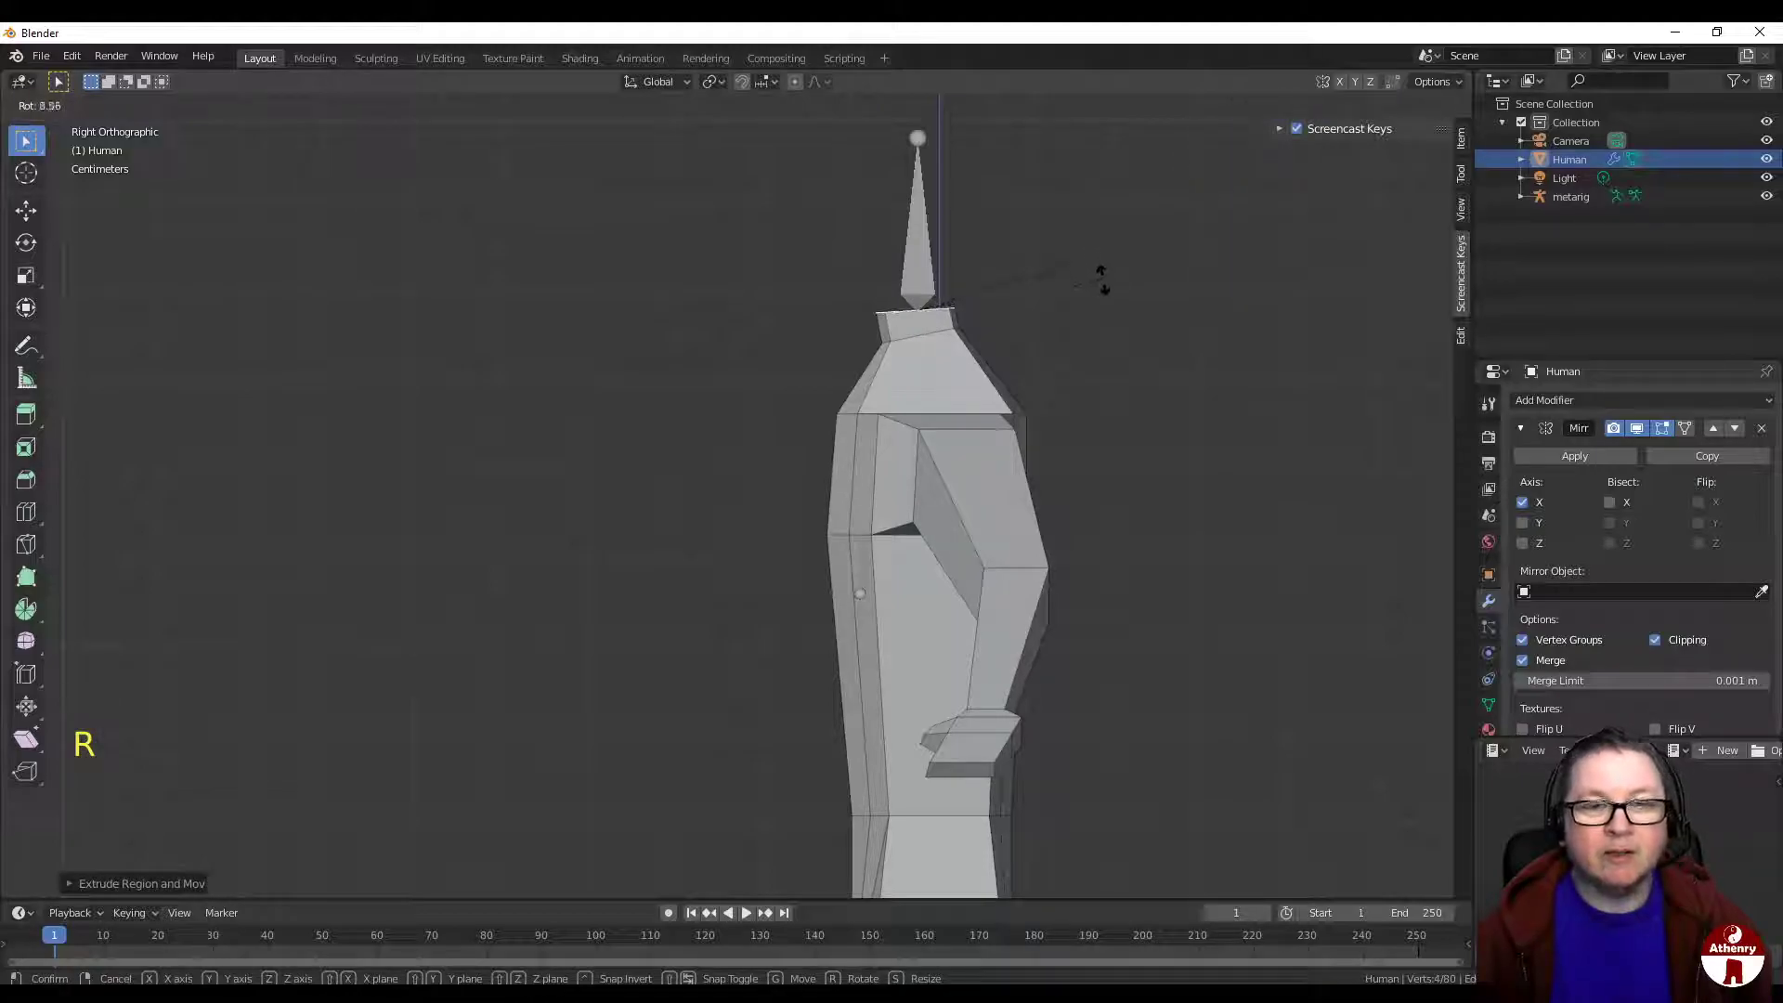
left_click(1105, 279)
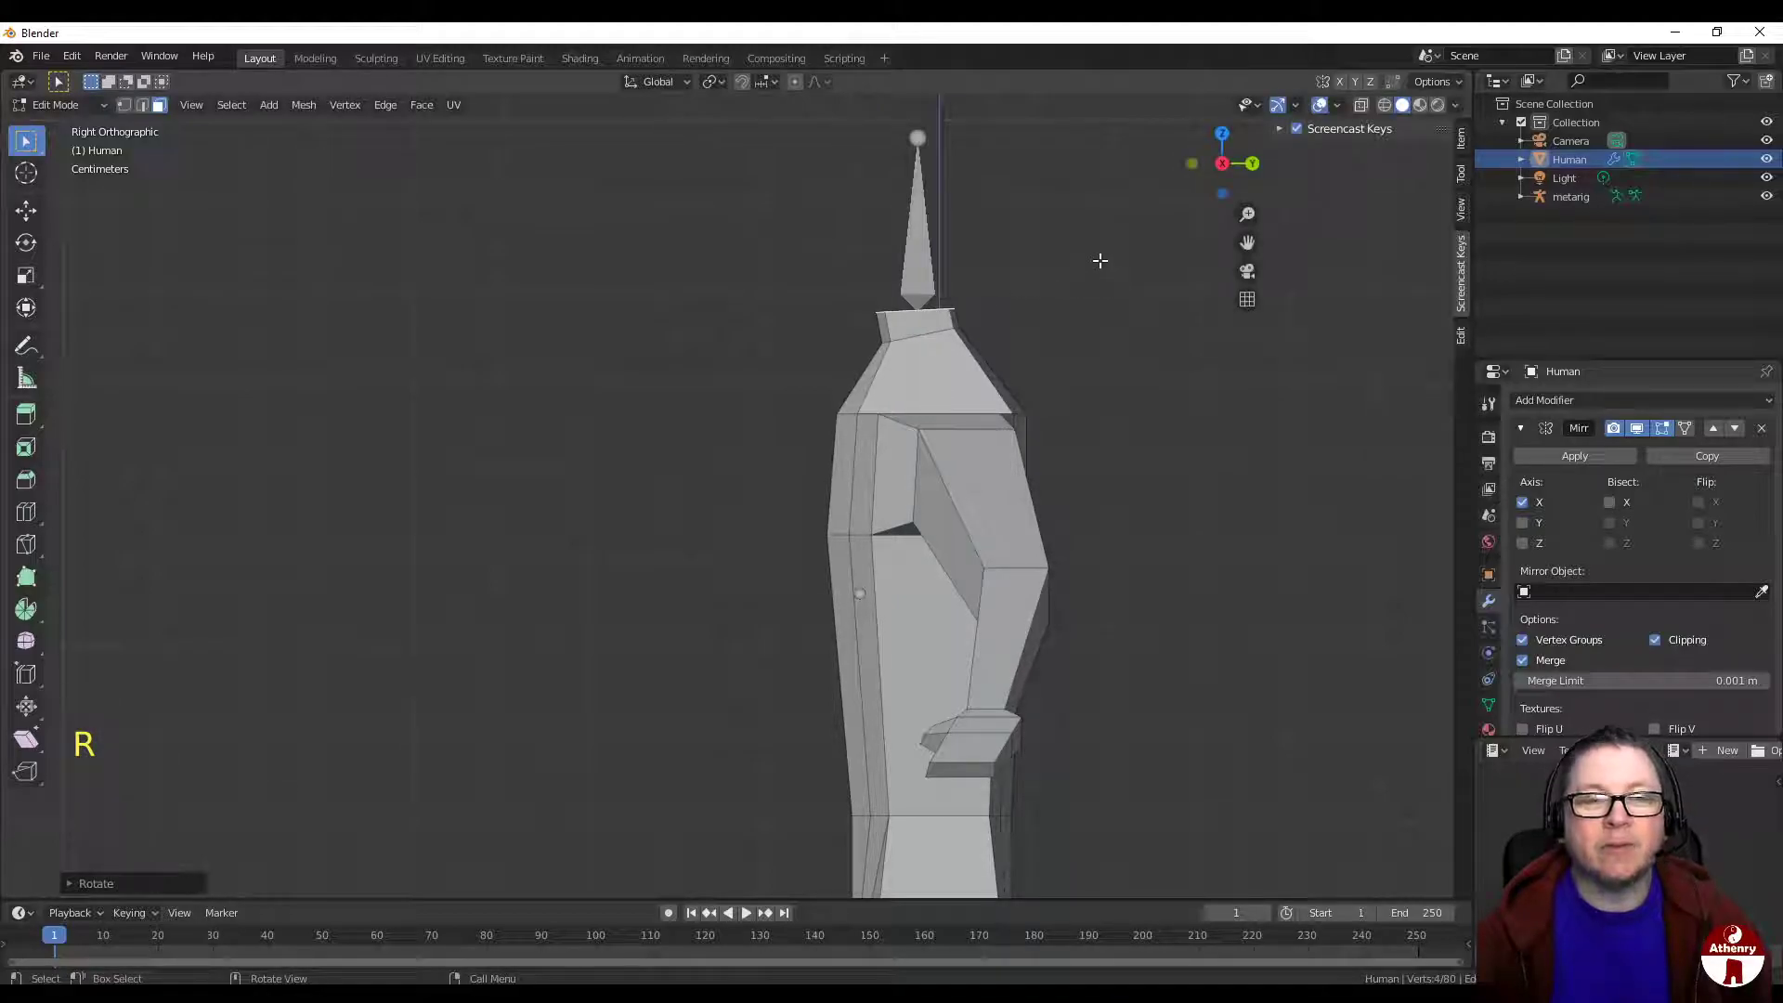
Step: Extrude the neck's top face about 0.155 m for the head, shift it slightly backward and rotate it level
key("e")
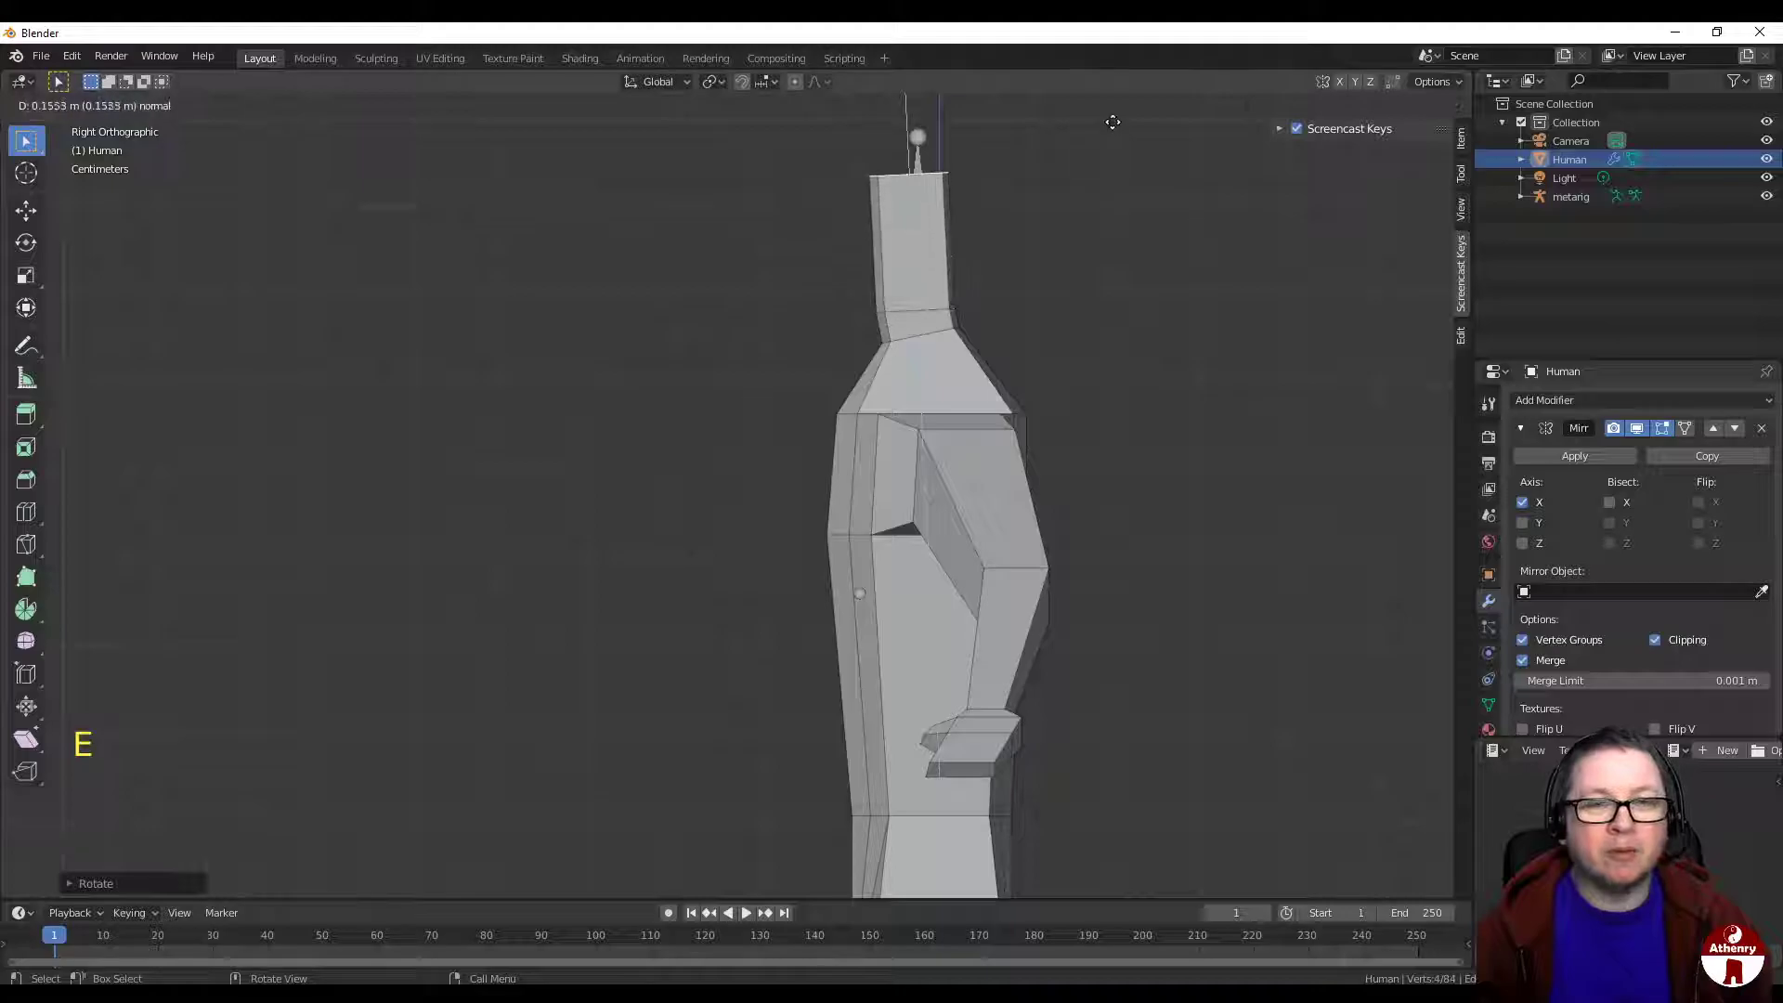
left_click(1113, 121)
key("g")
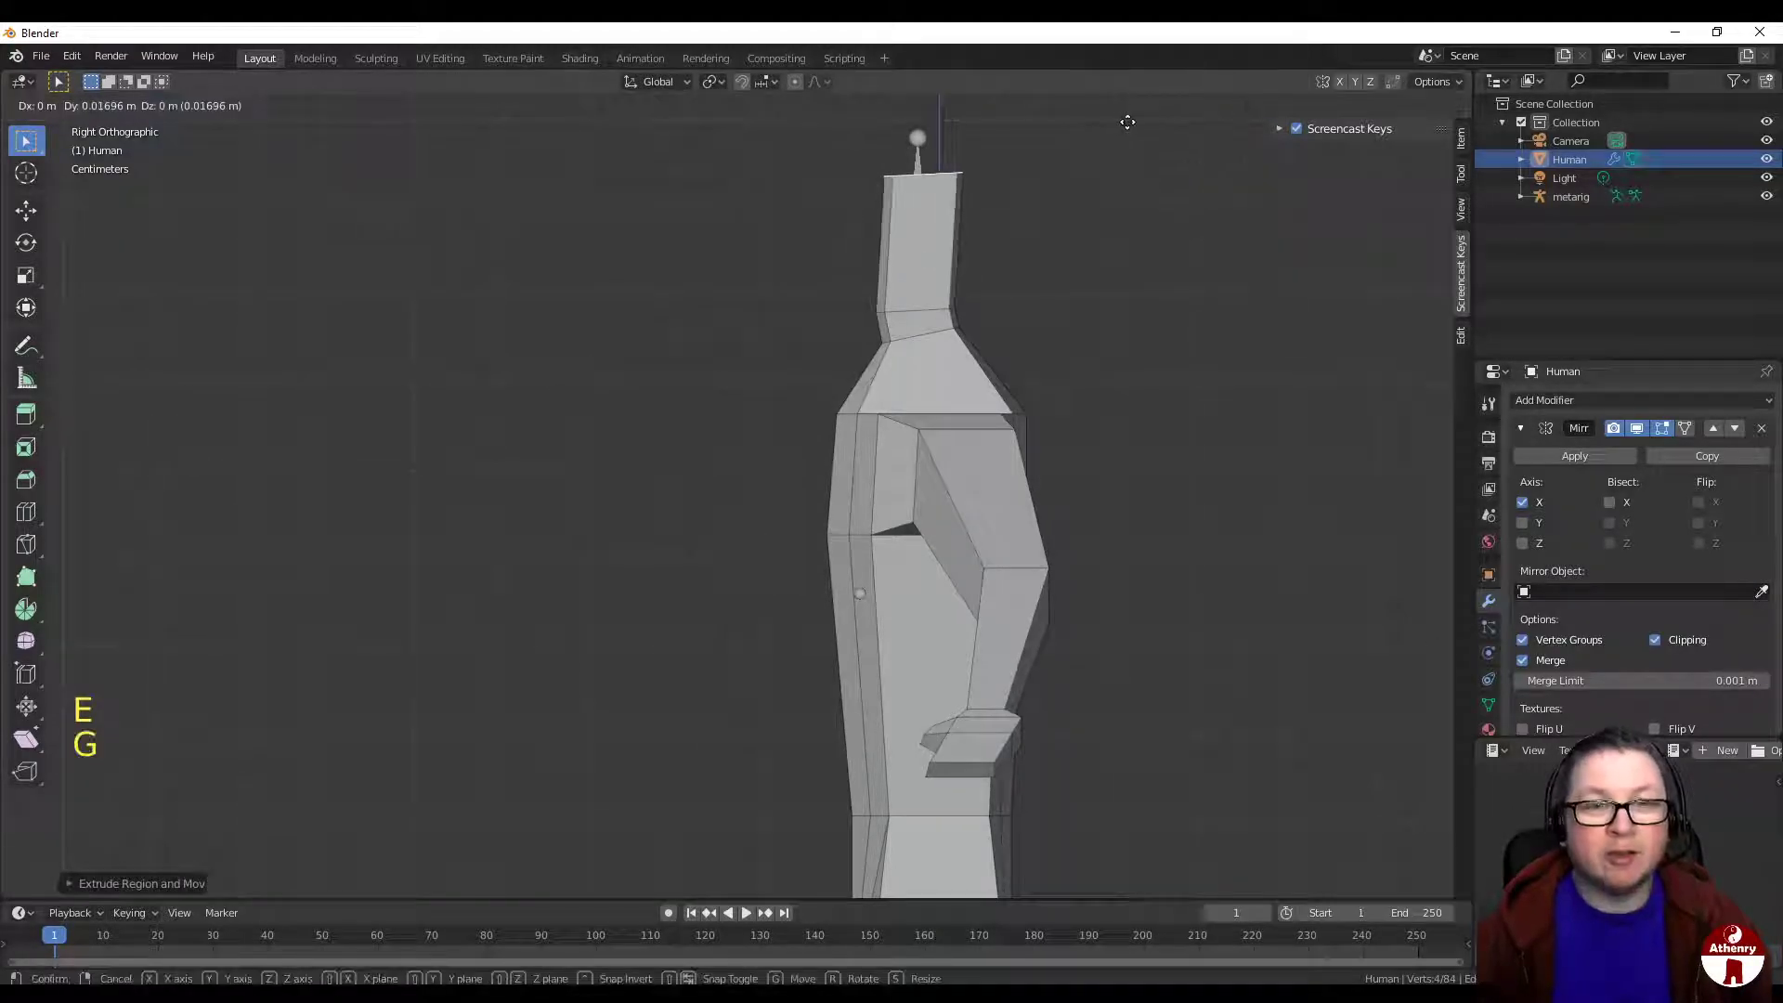
left_click(1122, 120)
key("r")
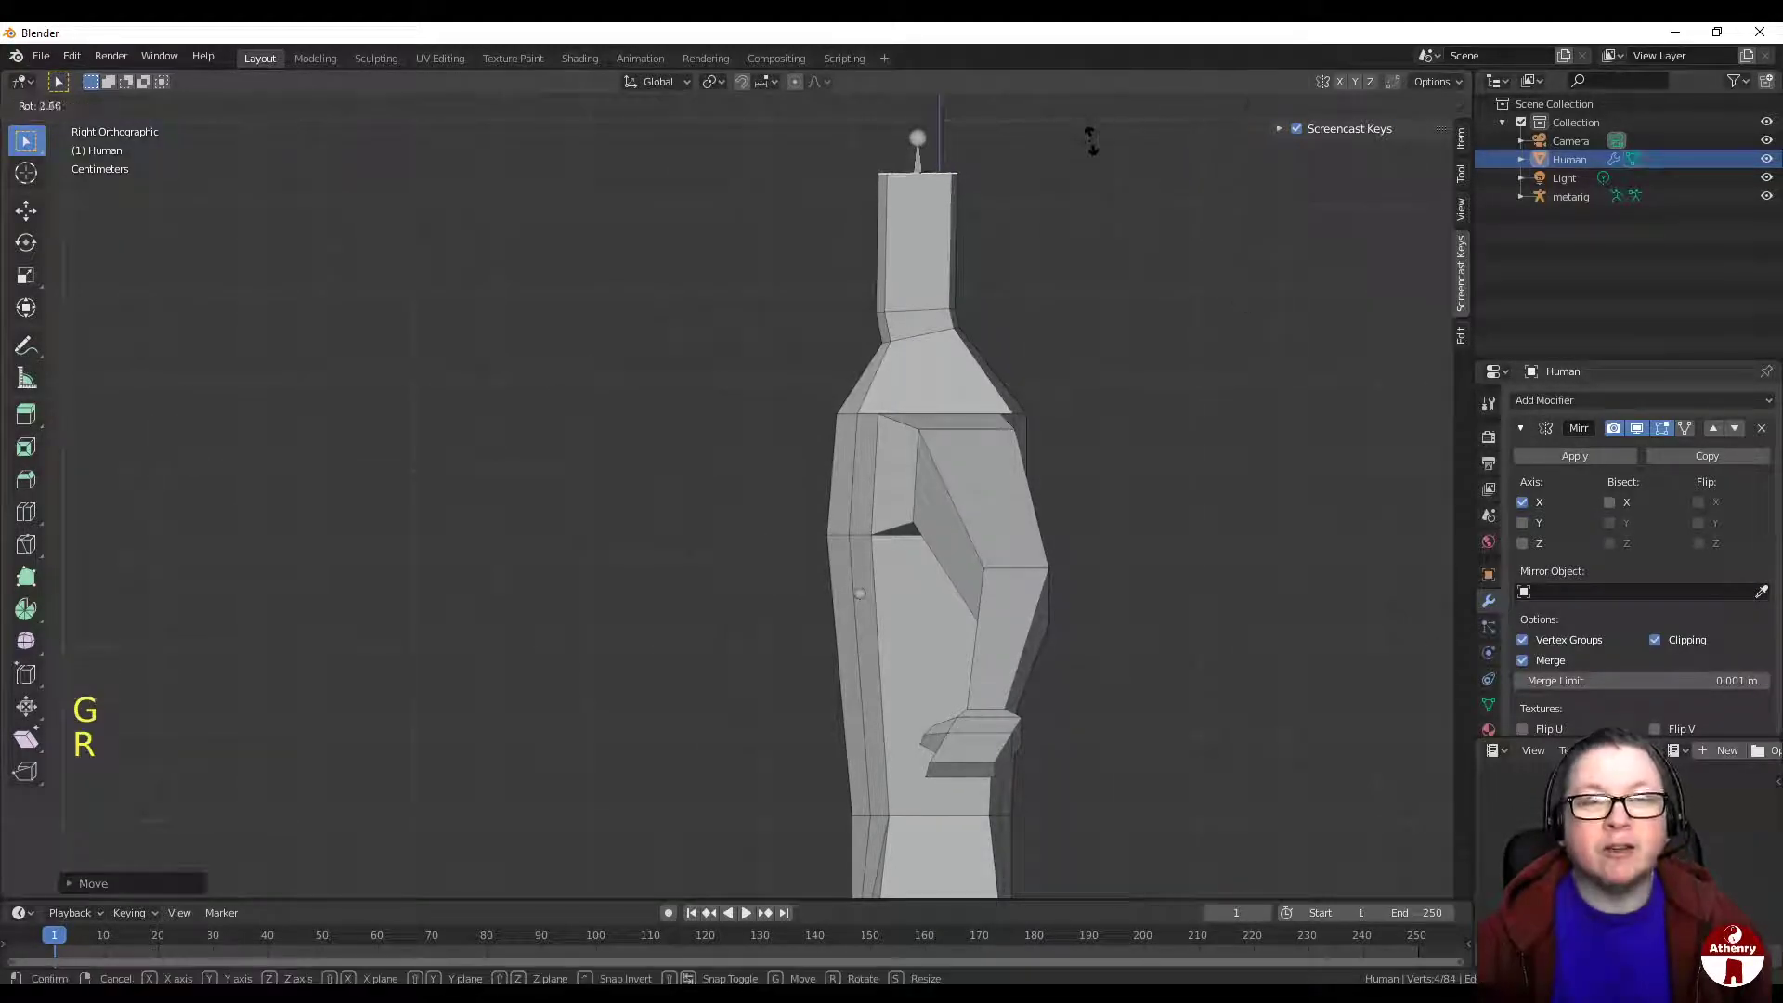
left_click(1086, 140)
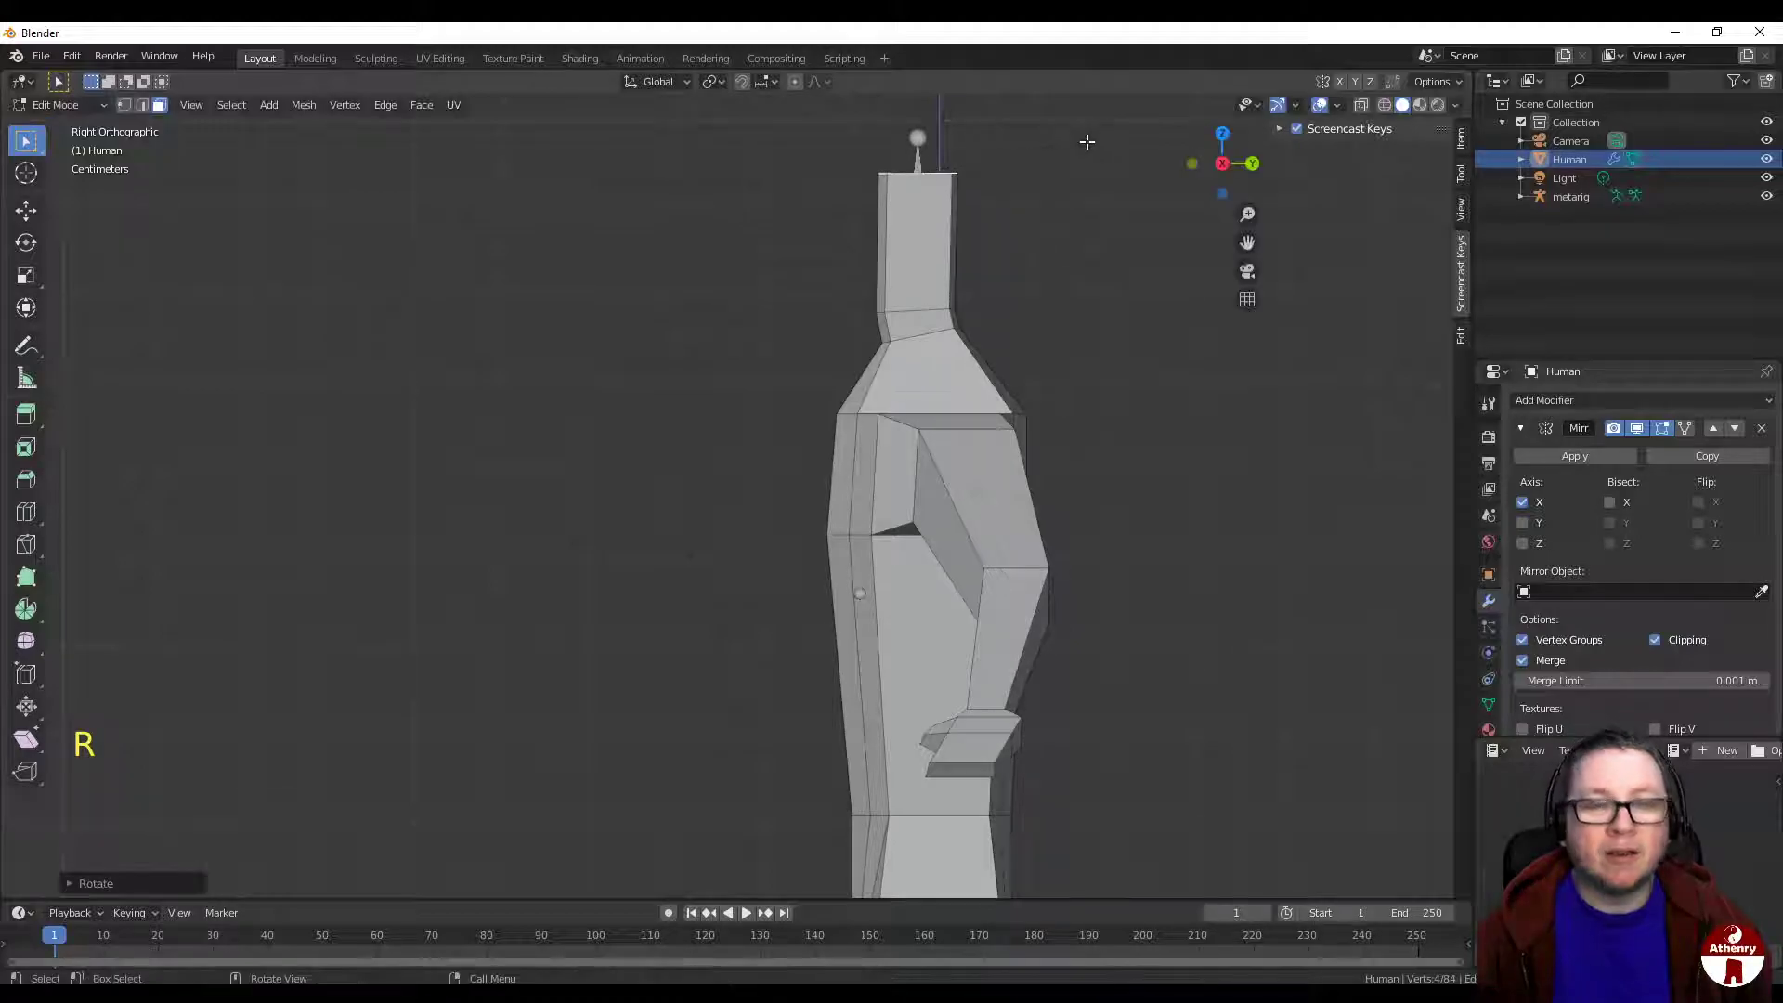
Step: Extrude the head's top face about 0.05 m further upward to form the crown
key("e")
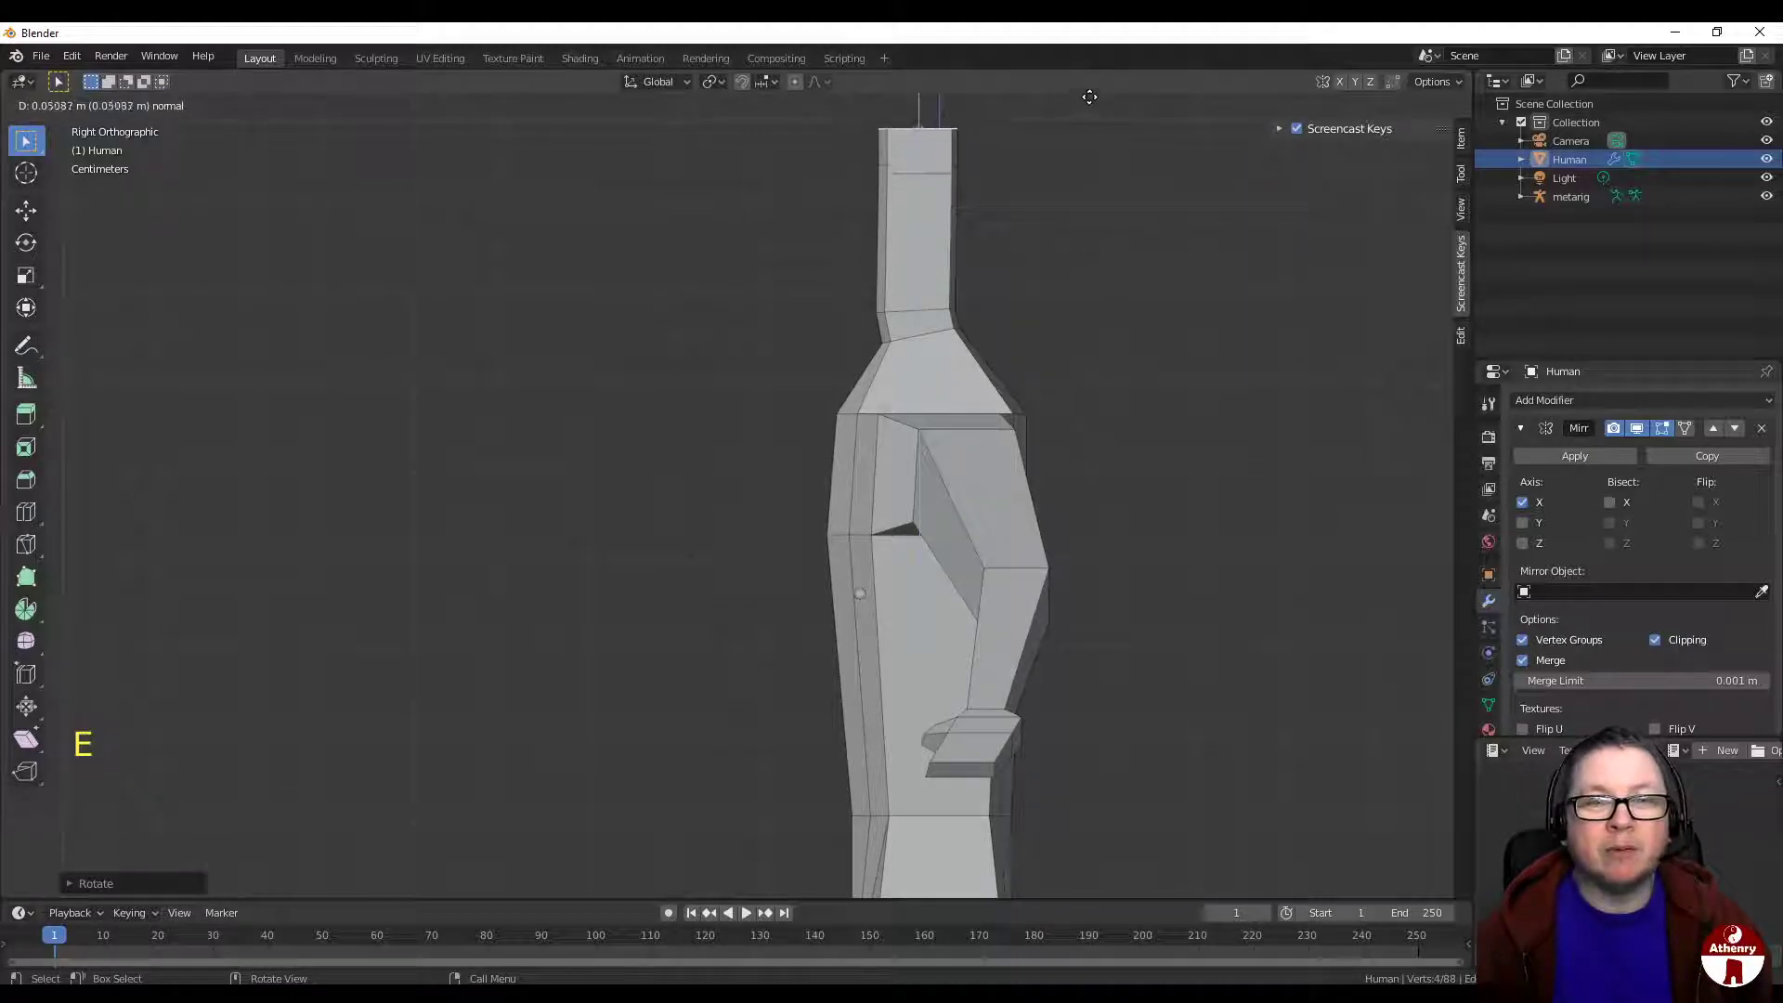
left_click(1089, 97)
middle_click_drag(929, 346, 917, 186)
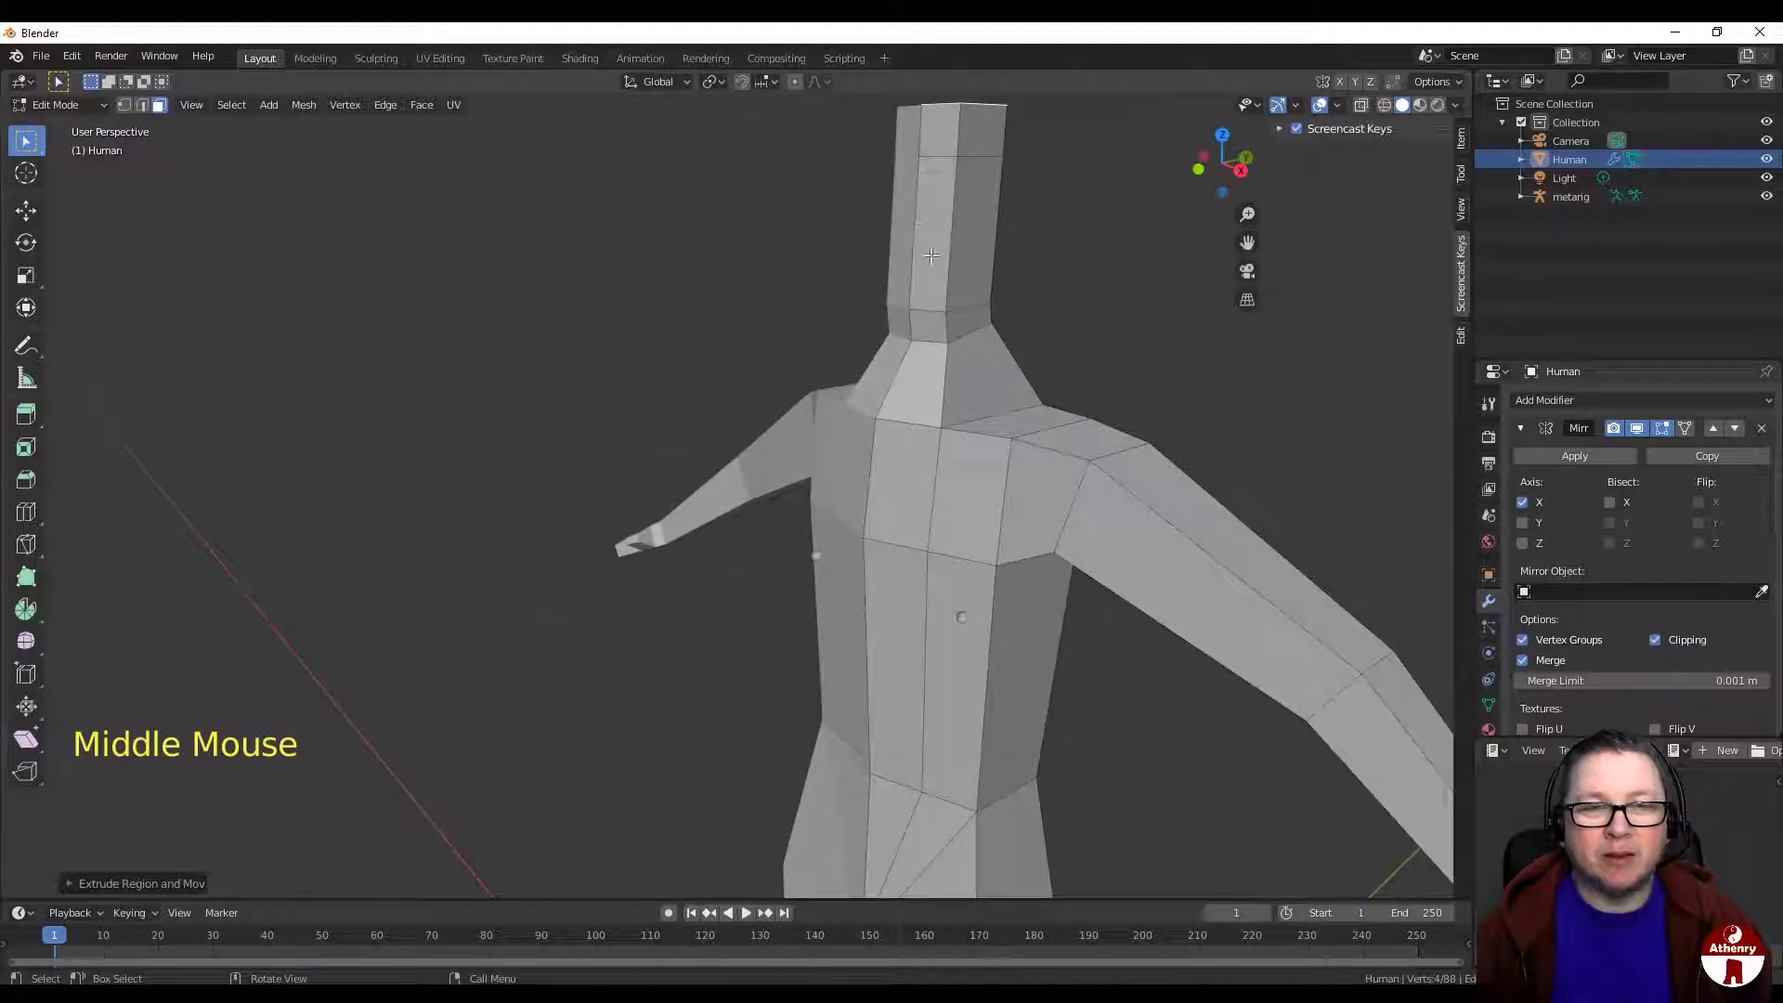
scroll(996, 245, "down", 2)
Step: Select the ring of tall side faces around the head and scale it outward in X and Y with Z locked
middle_click_drag(990, 298, 932, 319)
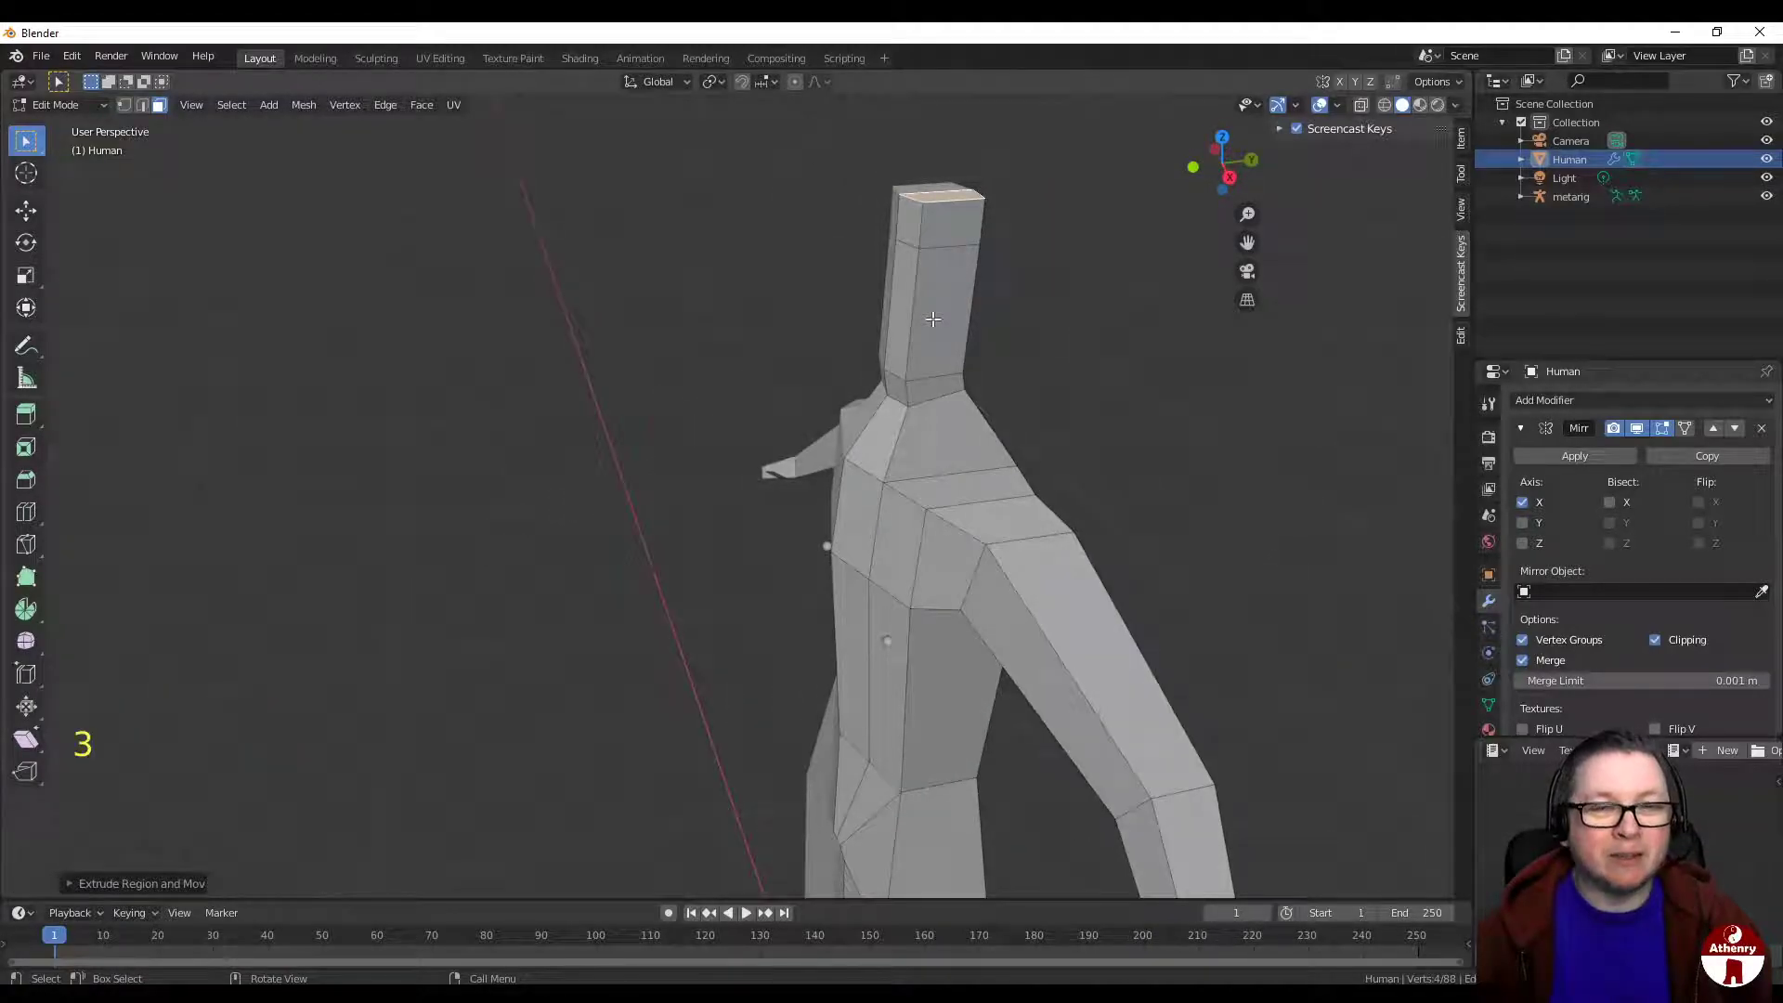
key("alt")
left_click(918, 312, "alt")
middle_click_drag(919, 312, 995, 310)
scroll(995, 310, "down", 2)
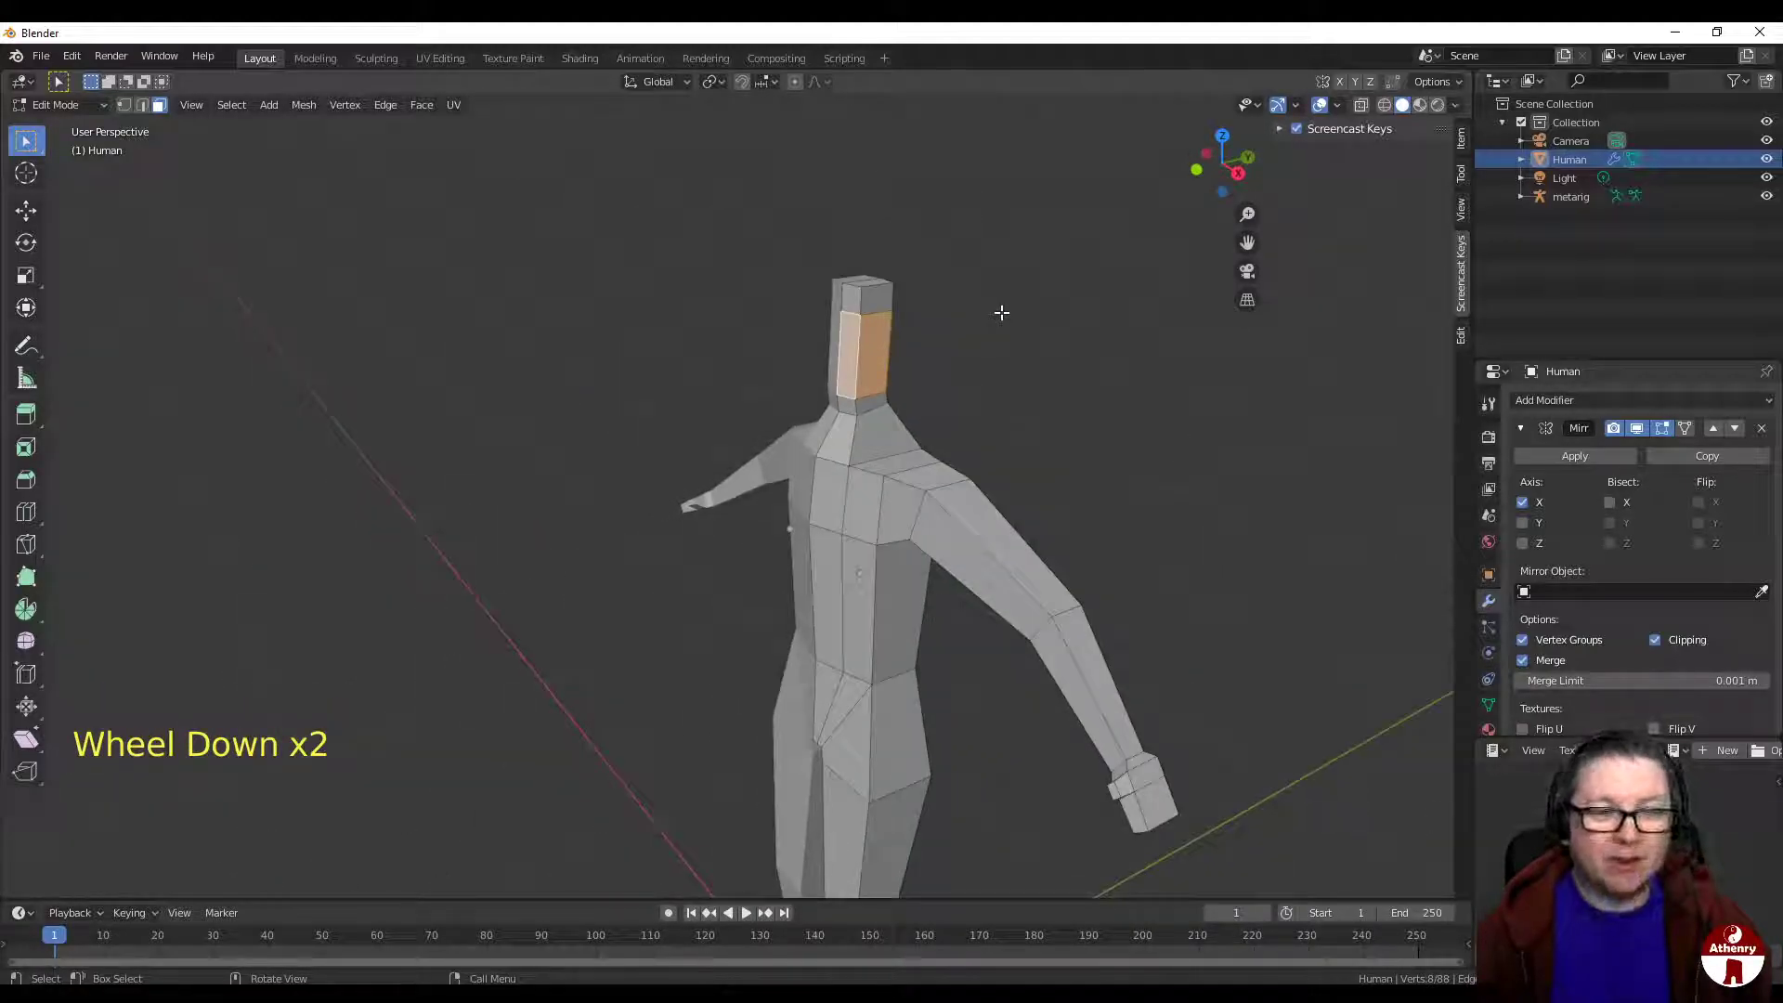
key("s")
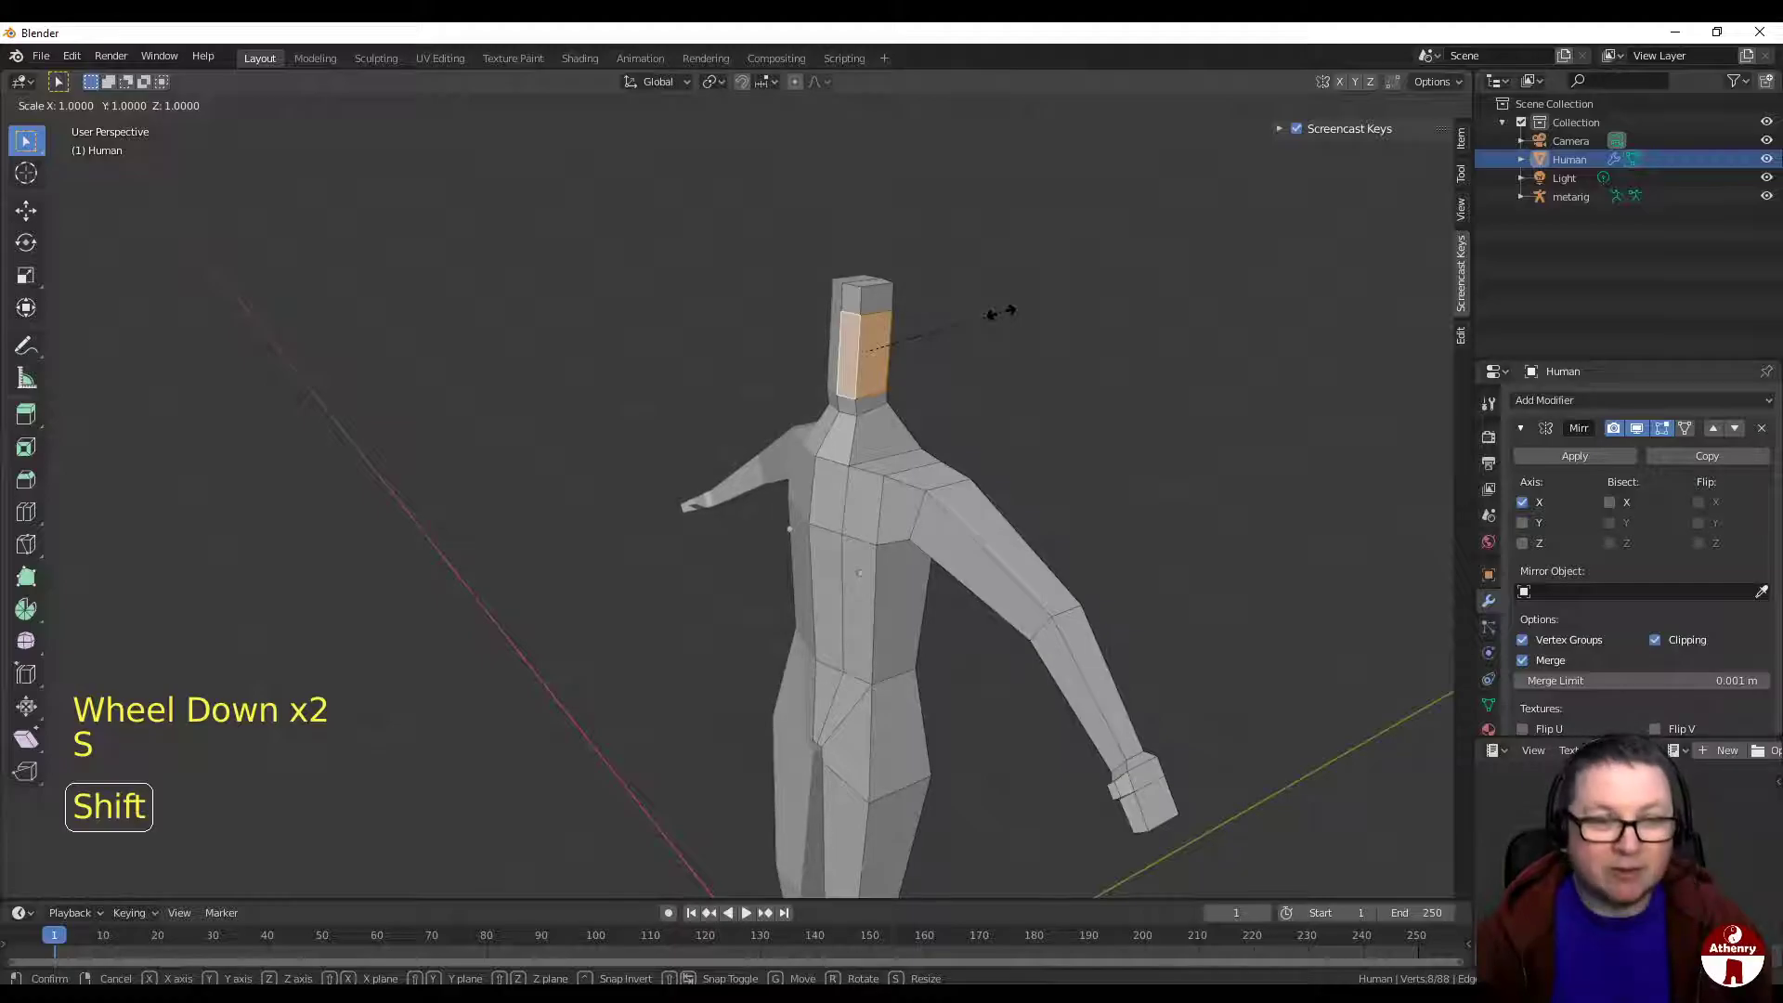
key("shift+z")
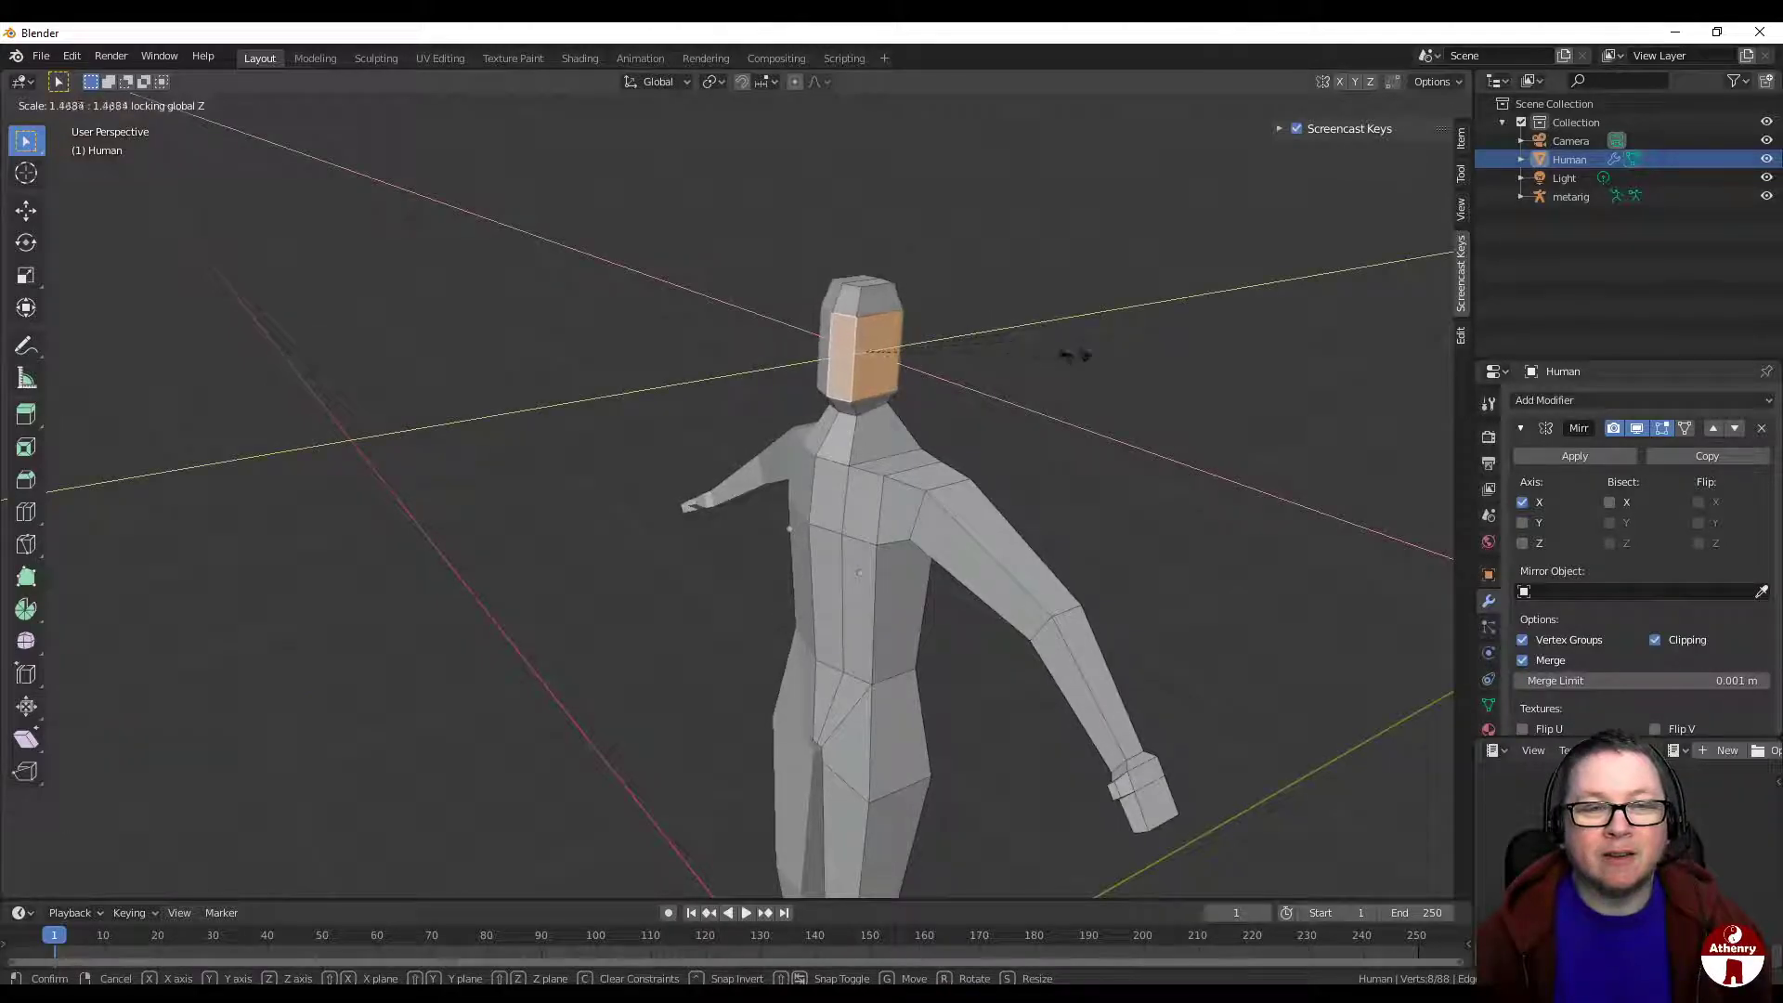
left_click(1142, 393)
Step: Deselect the head faces, return to Object Mode and examine the proportions of the whole figure
middle_click_drag(1137, 390, 1193, 376)
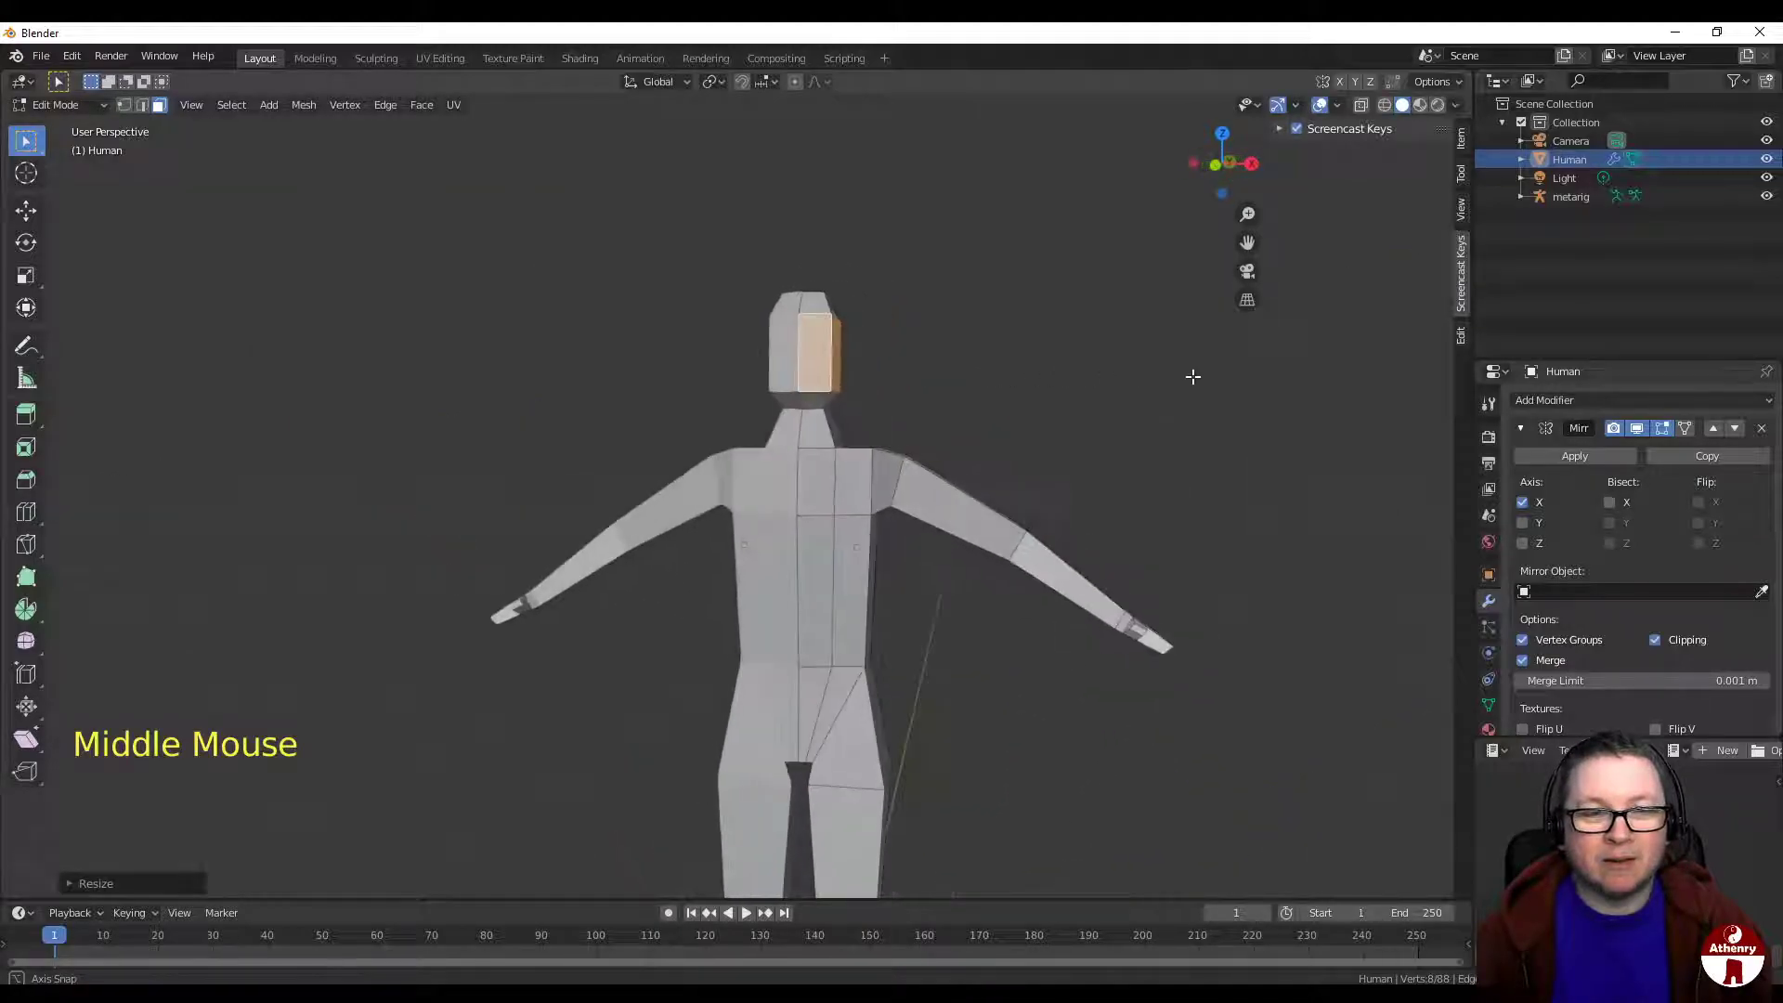
scroll(1171, 437, "down", 6)
left_click(1078, 469)
key("Tab")
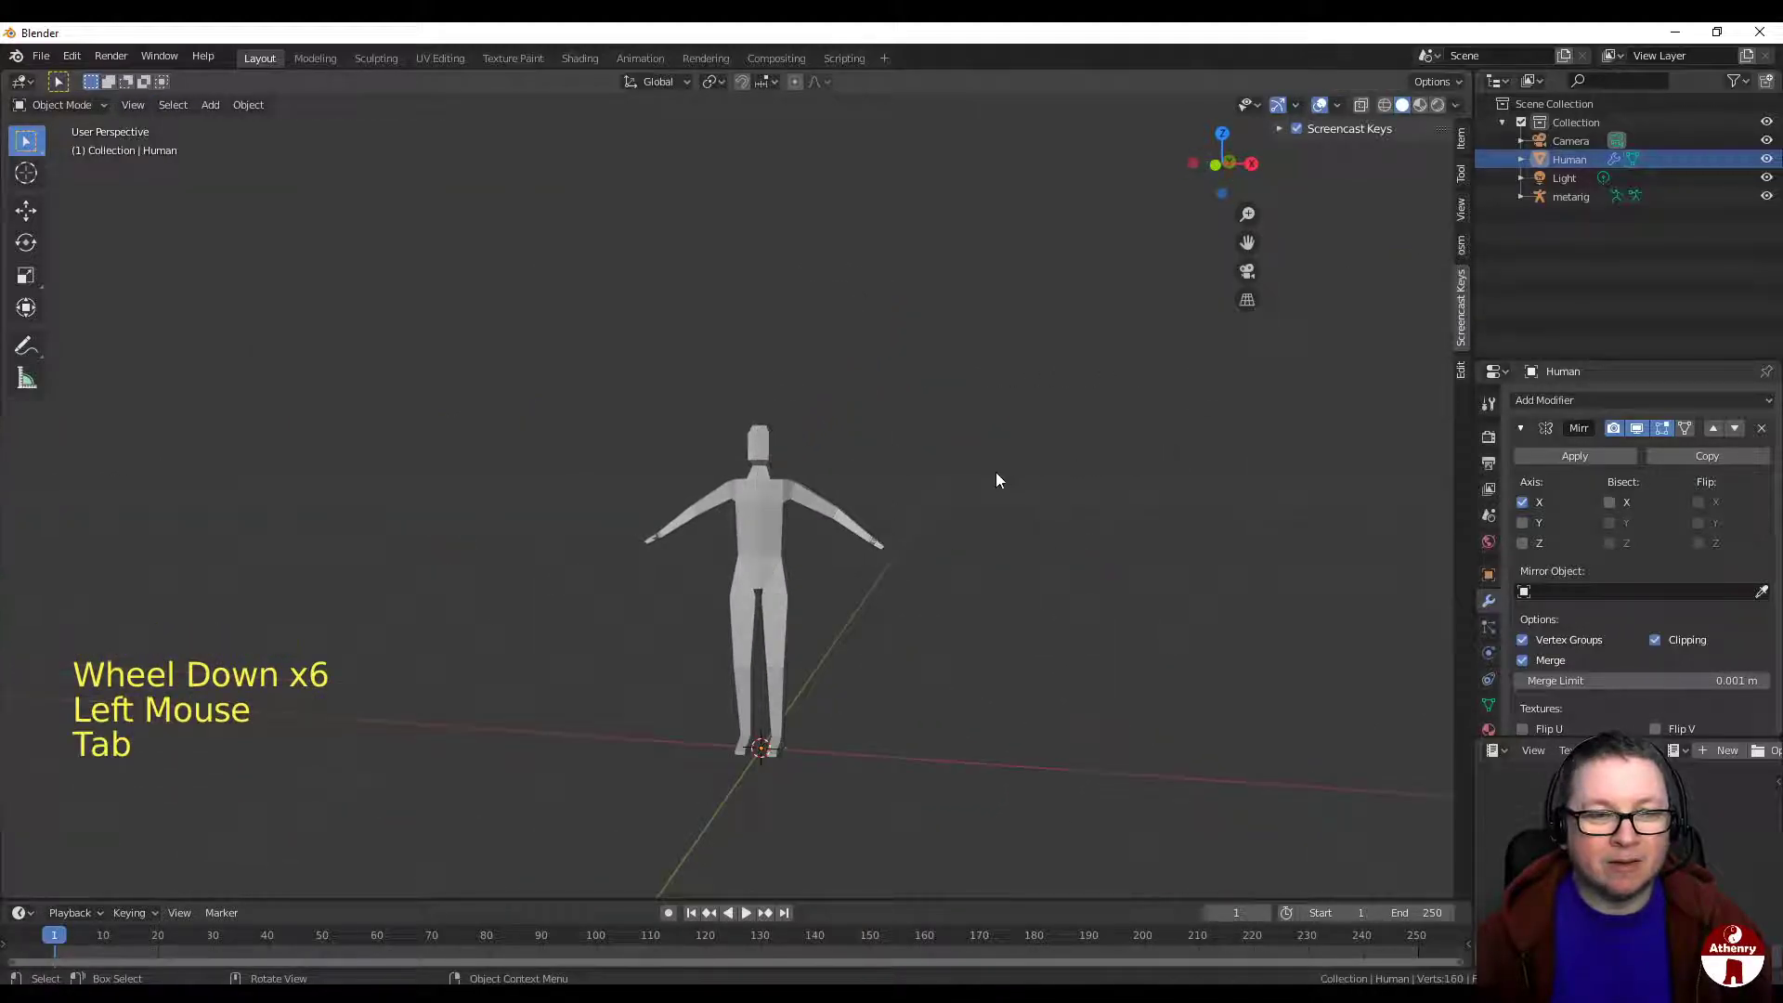
scroll(996, 474, "up", 6)
middle_click_drag(1006, 474, 1118, 382, "shift")
scroll(1111, 399, "down", 3)
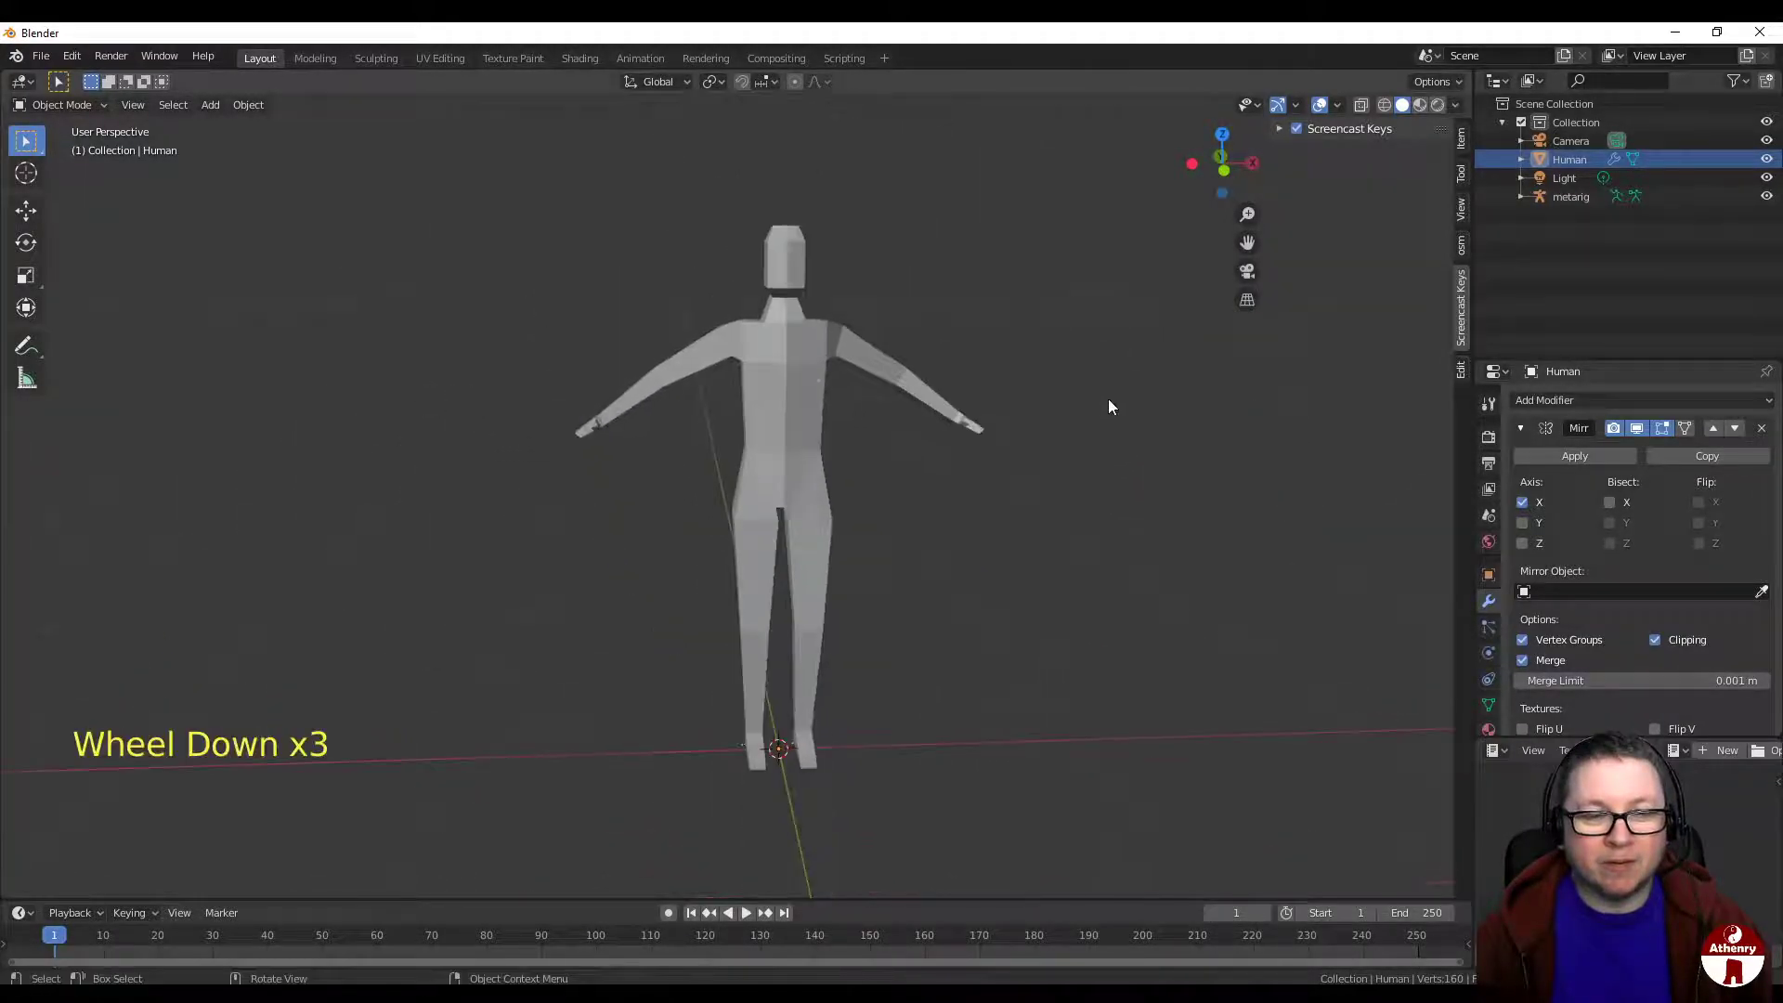
scroll(1110, 402, "up", 1)
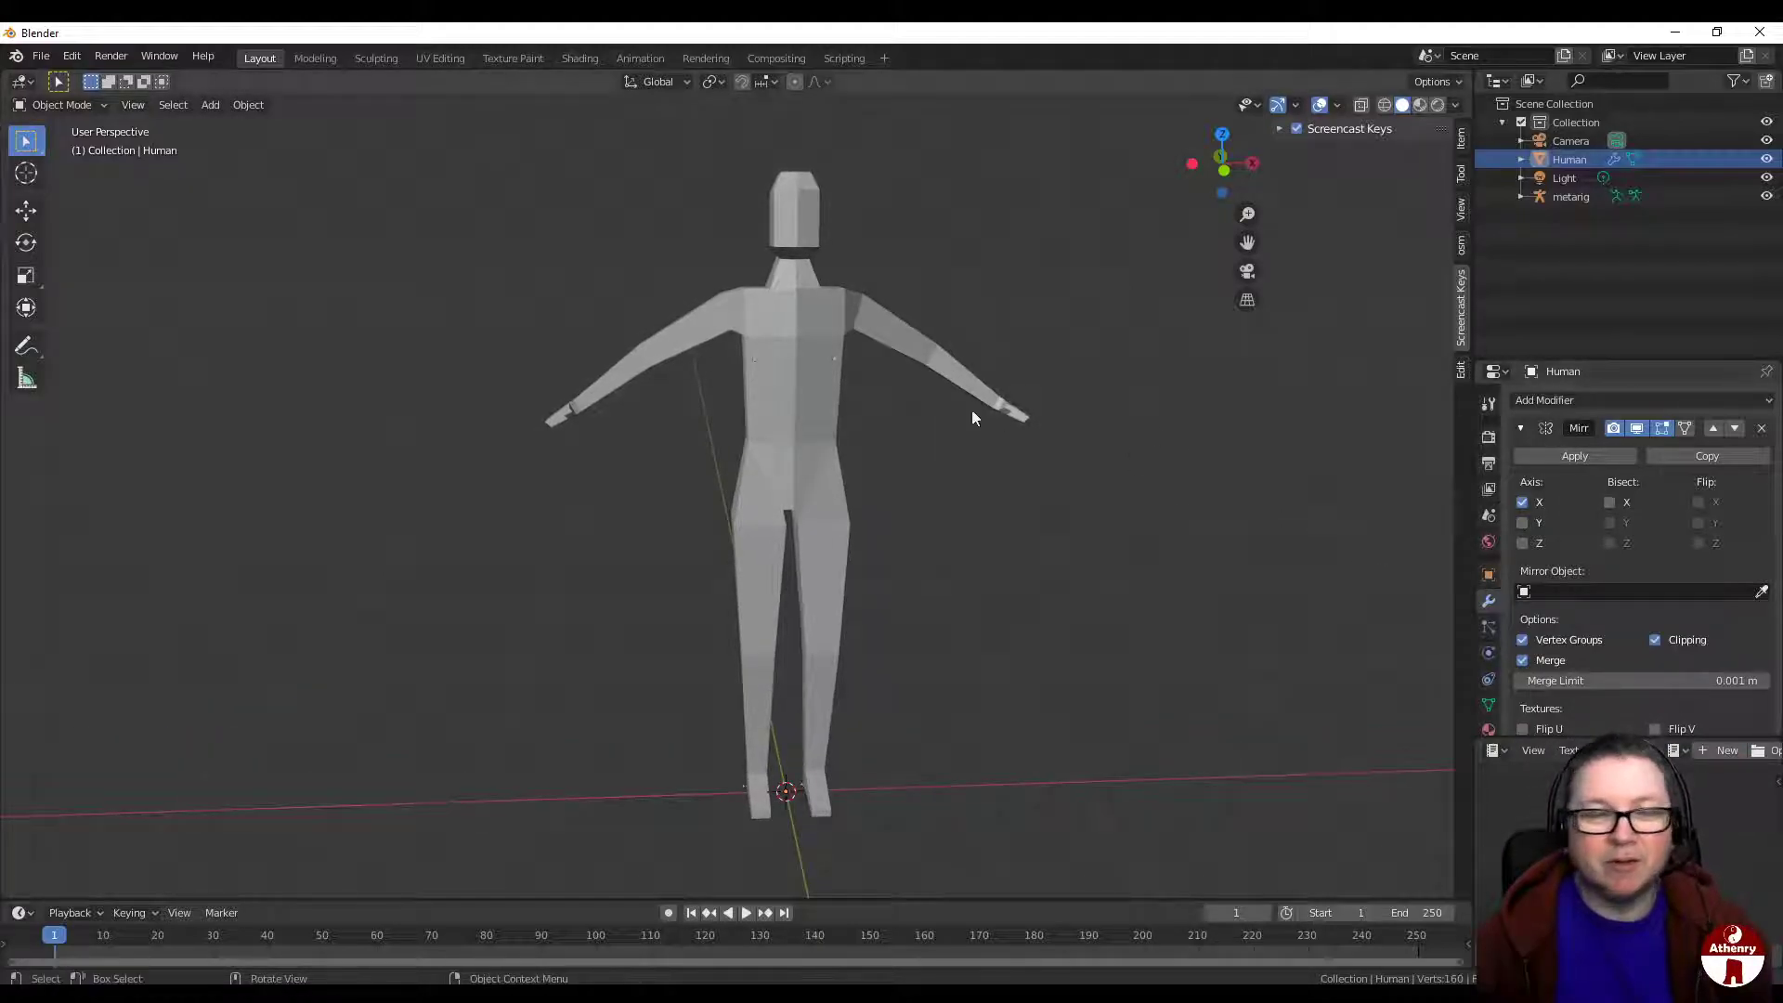
Step: Add a Subdivision Surface modifier to the Human mesh and bring its settings into view
left_click(1558, 399)
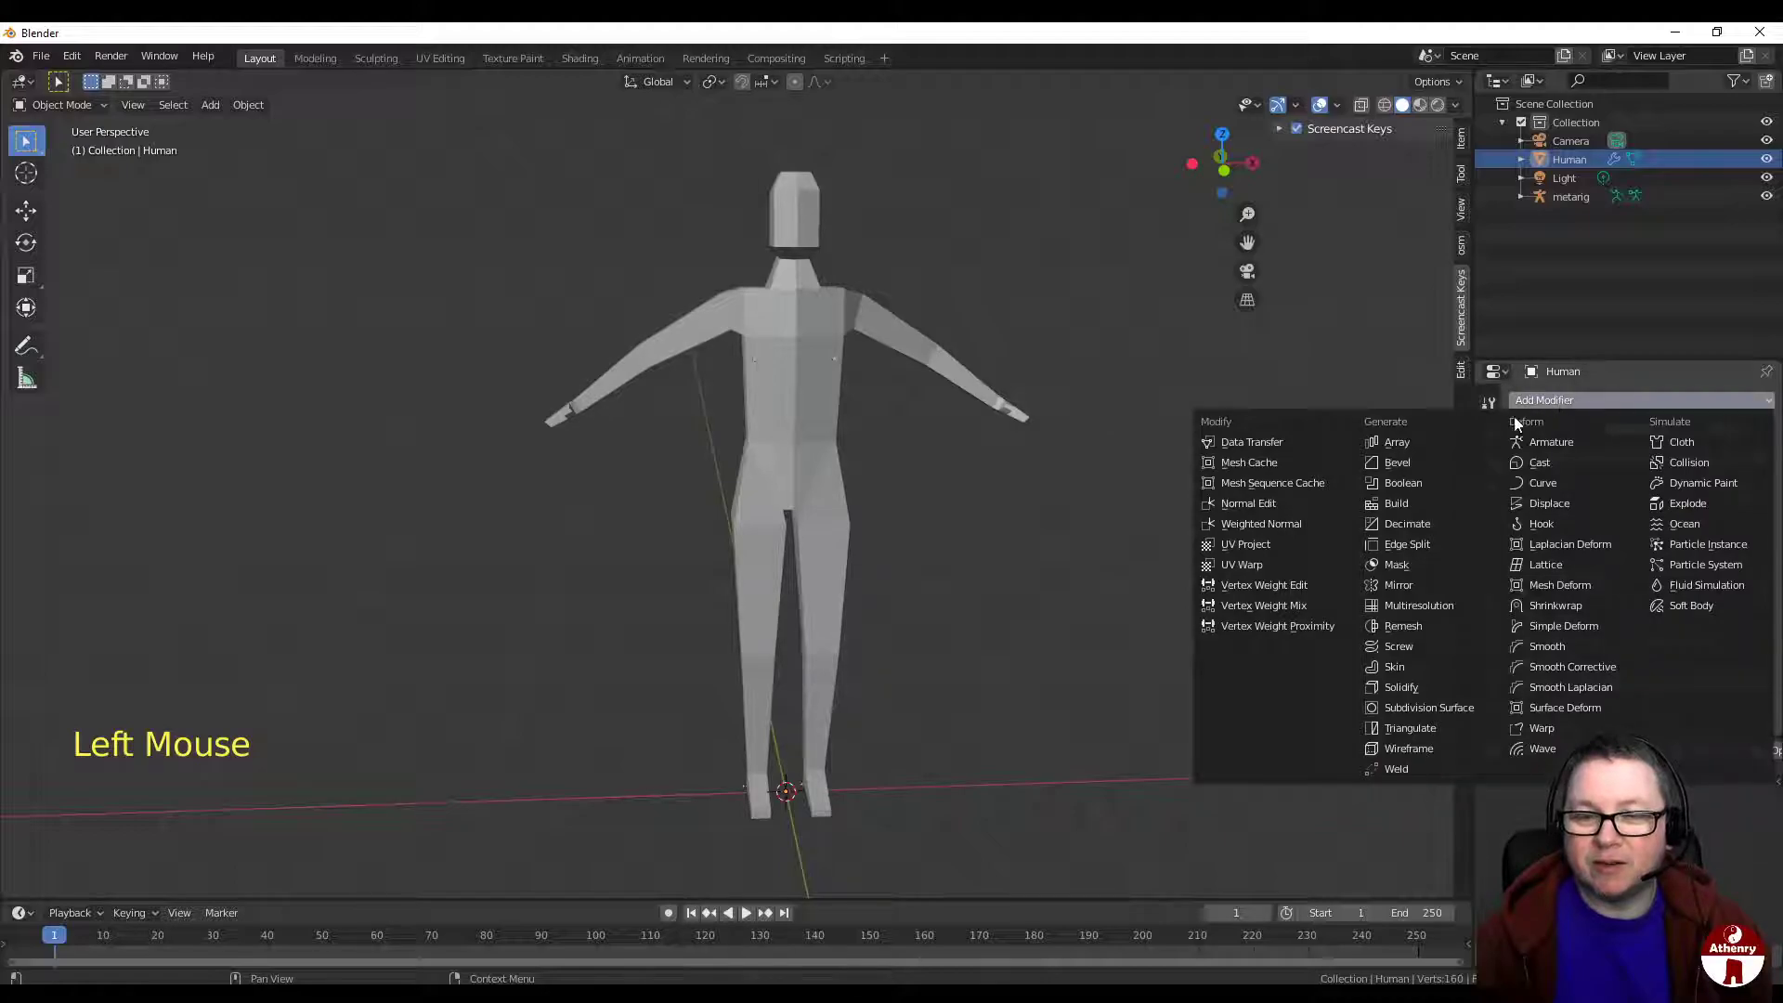
left_click(1426, 707)
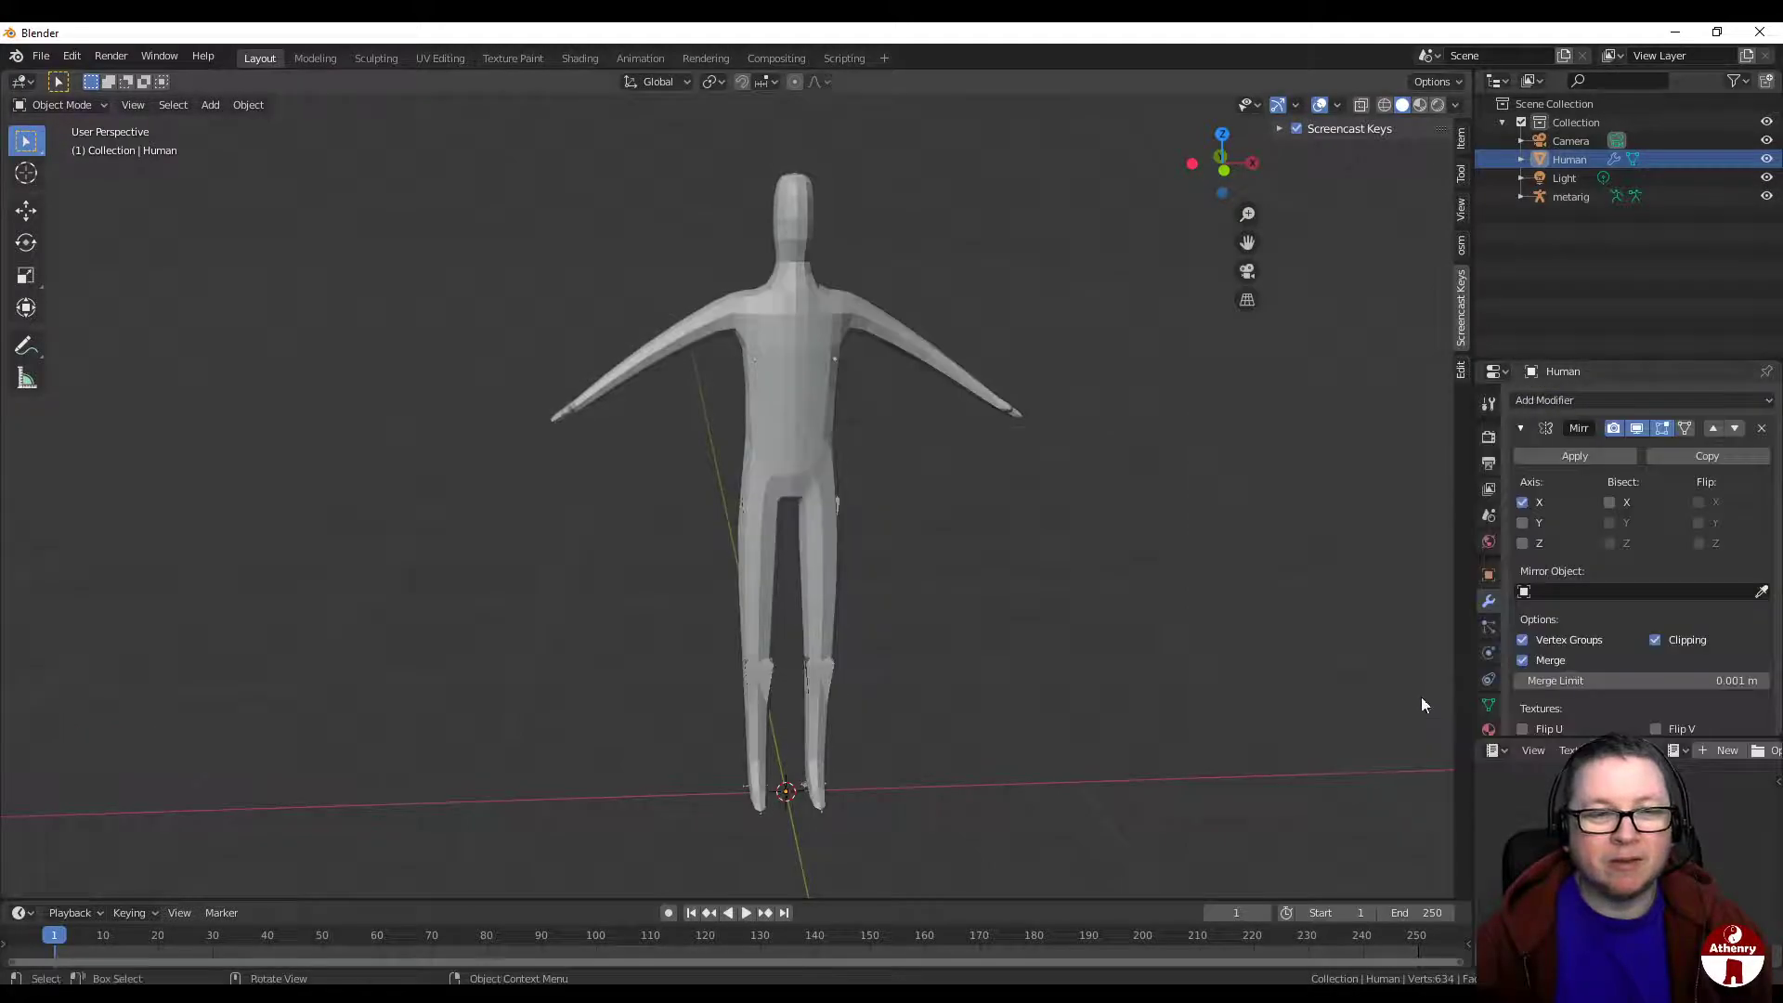
scroll(1620, 559, "down", 6)
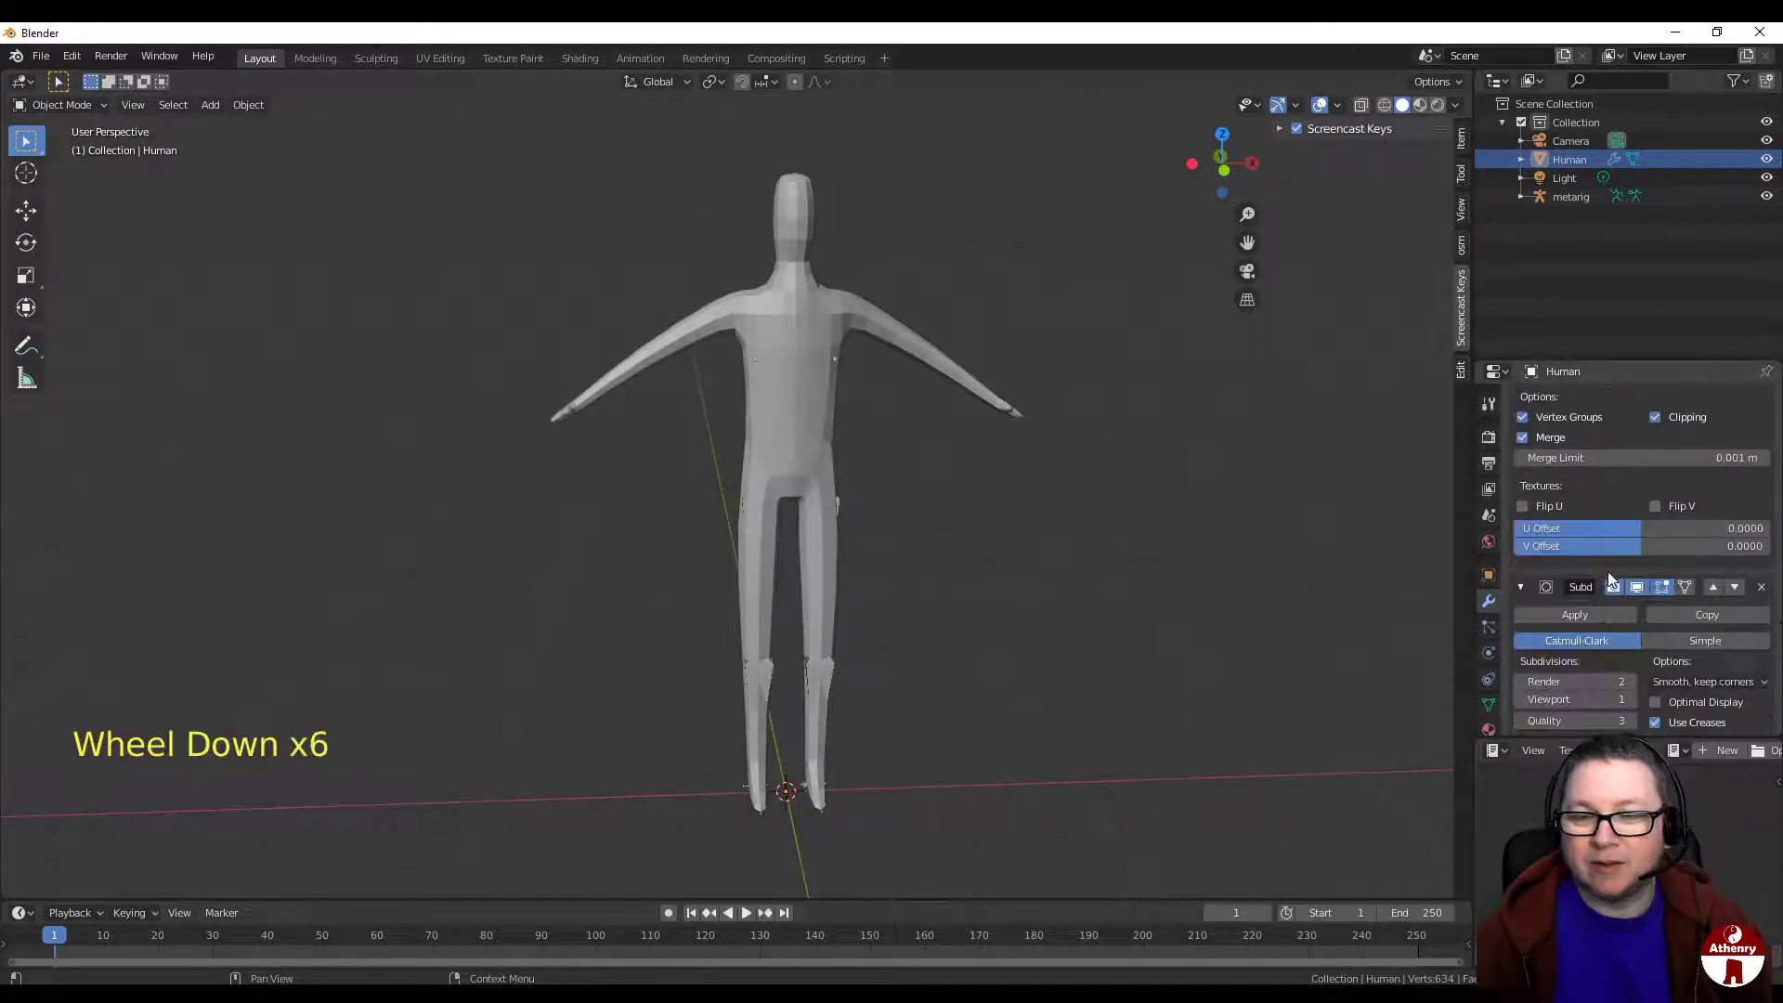
Step: Set the Subdivision Surface modifier's viewport level to 2 and select the Human mesh
scroll(1609, 578, "down", 2)
left_click(1632, 683)
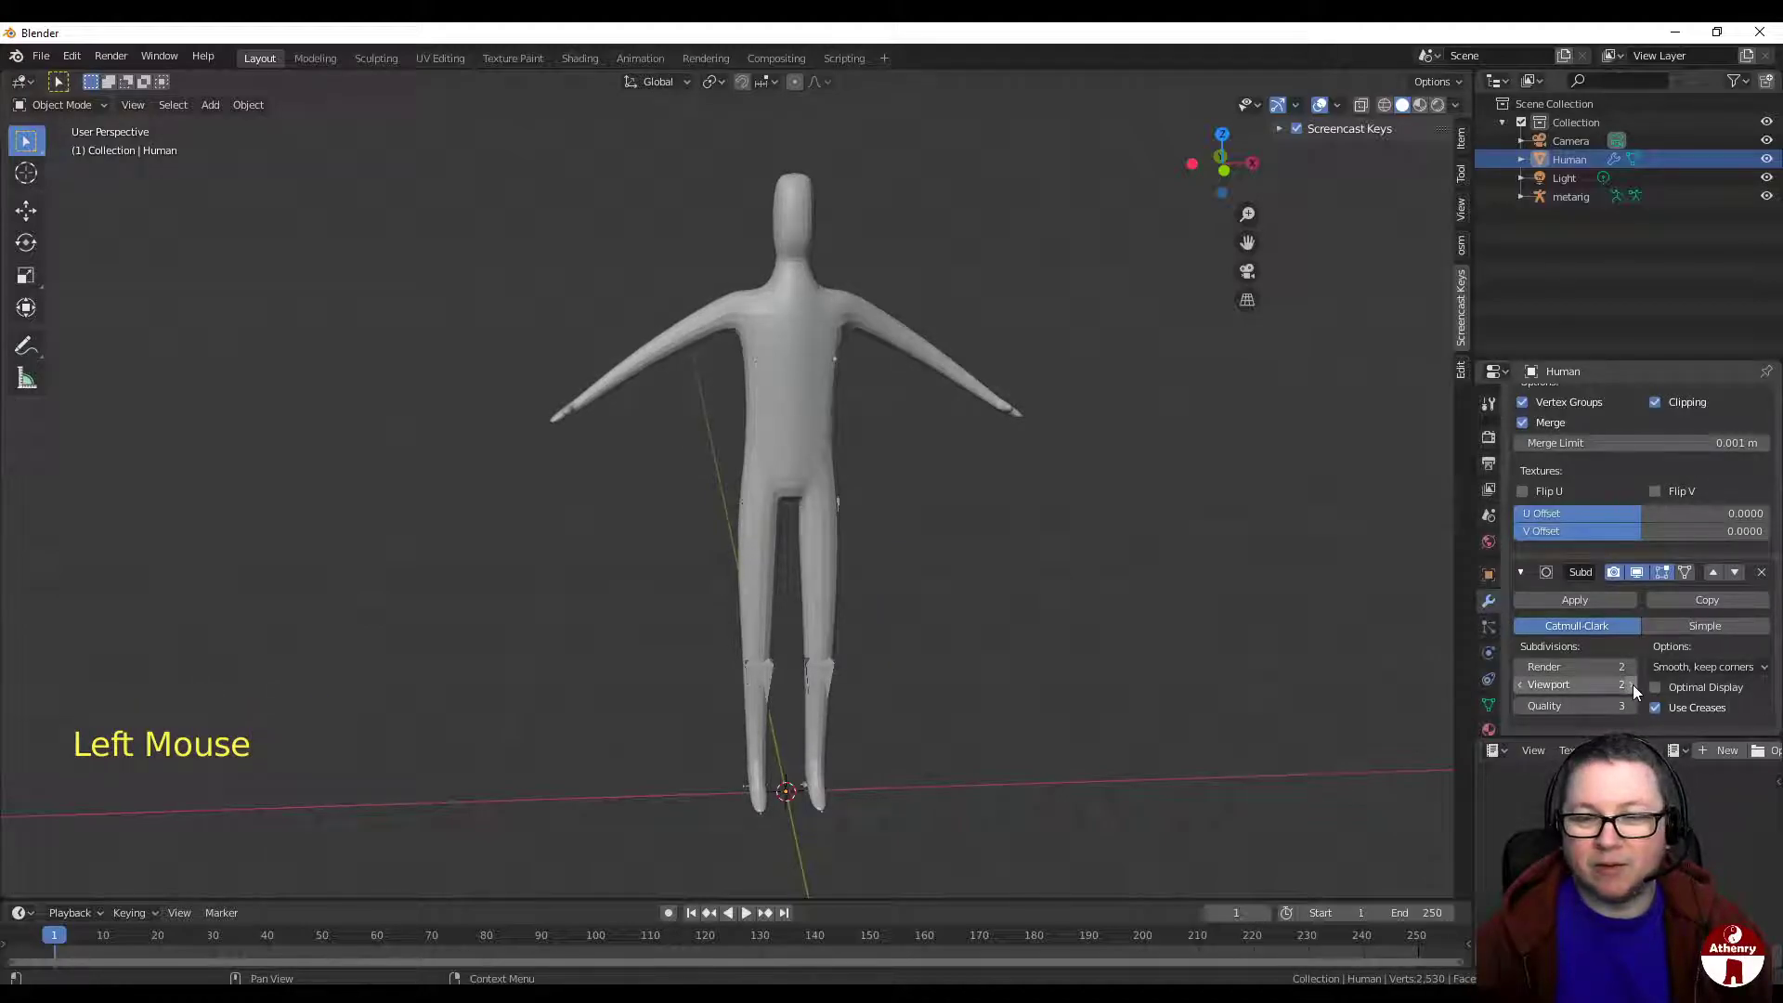
right_click(805, 343)
key("Escape")
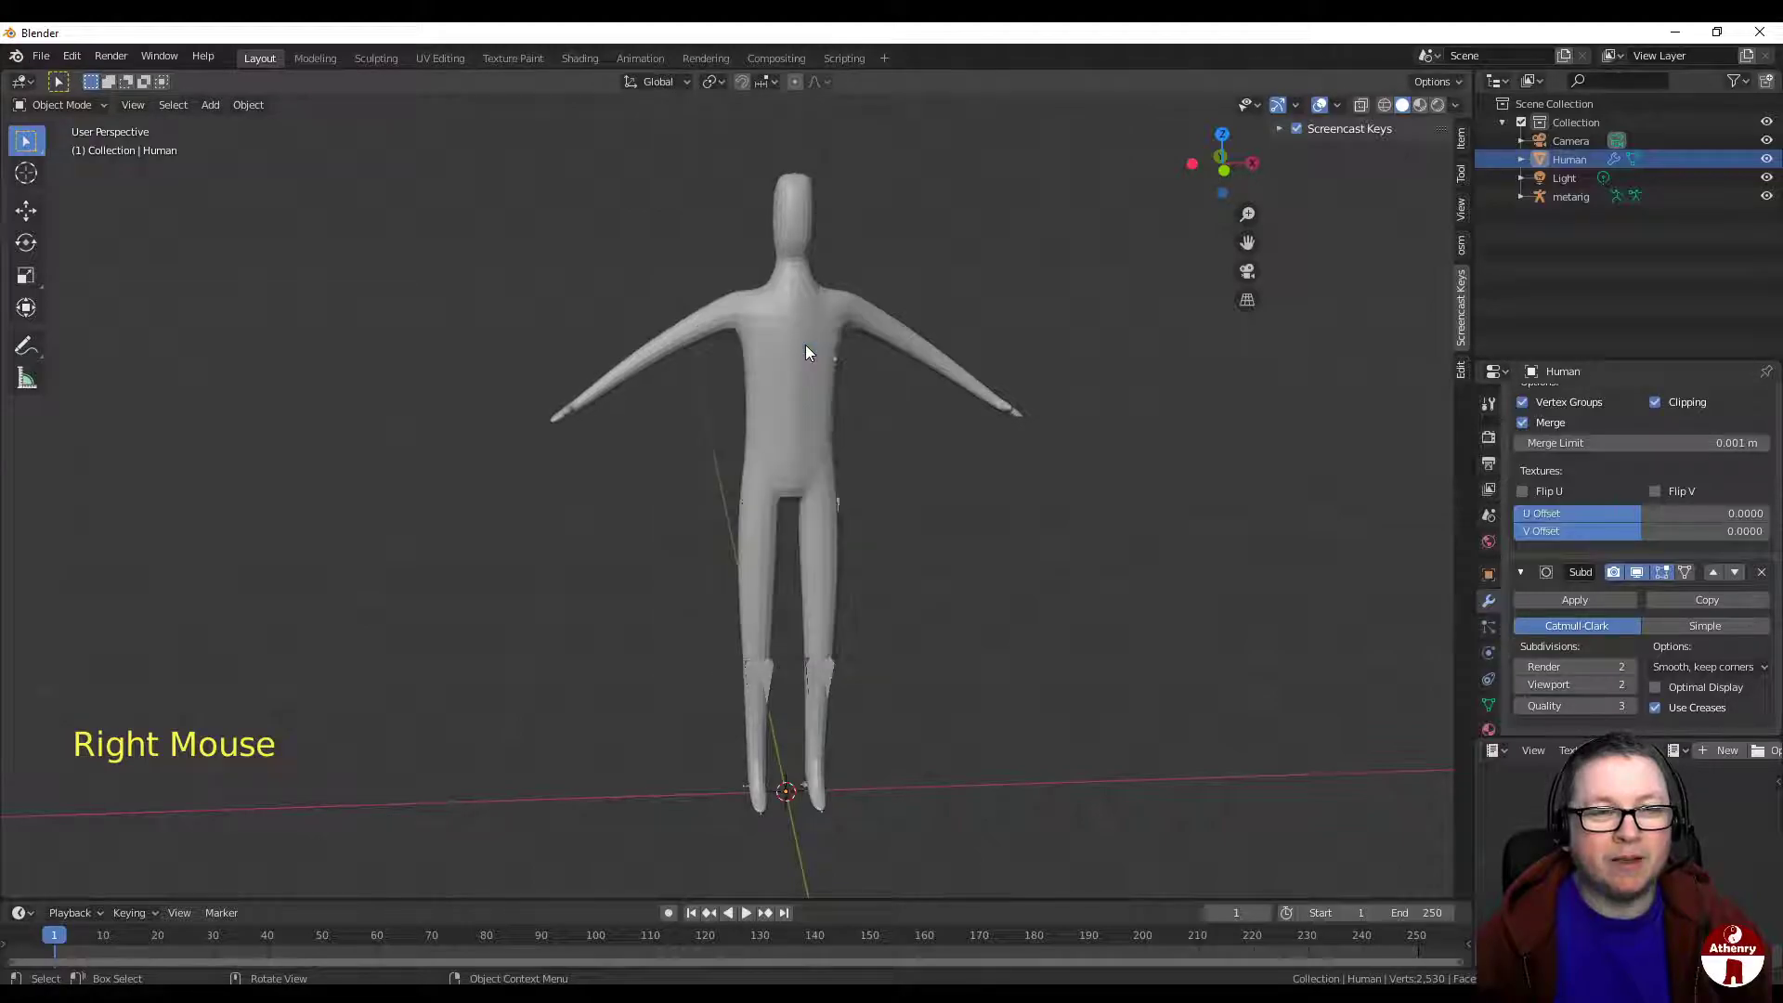
left_click(801, 362)
right_click(800, 362)
key("Escape")
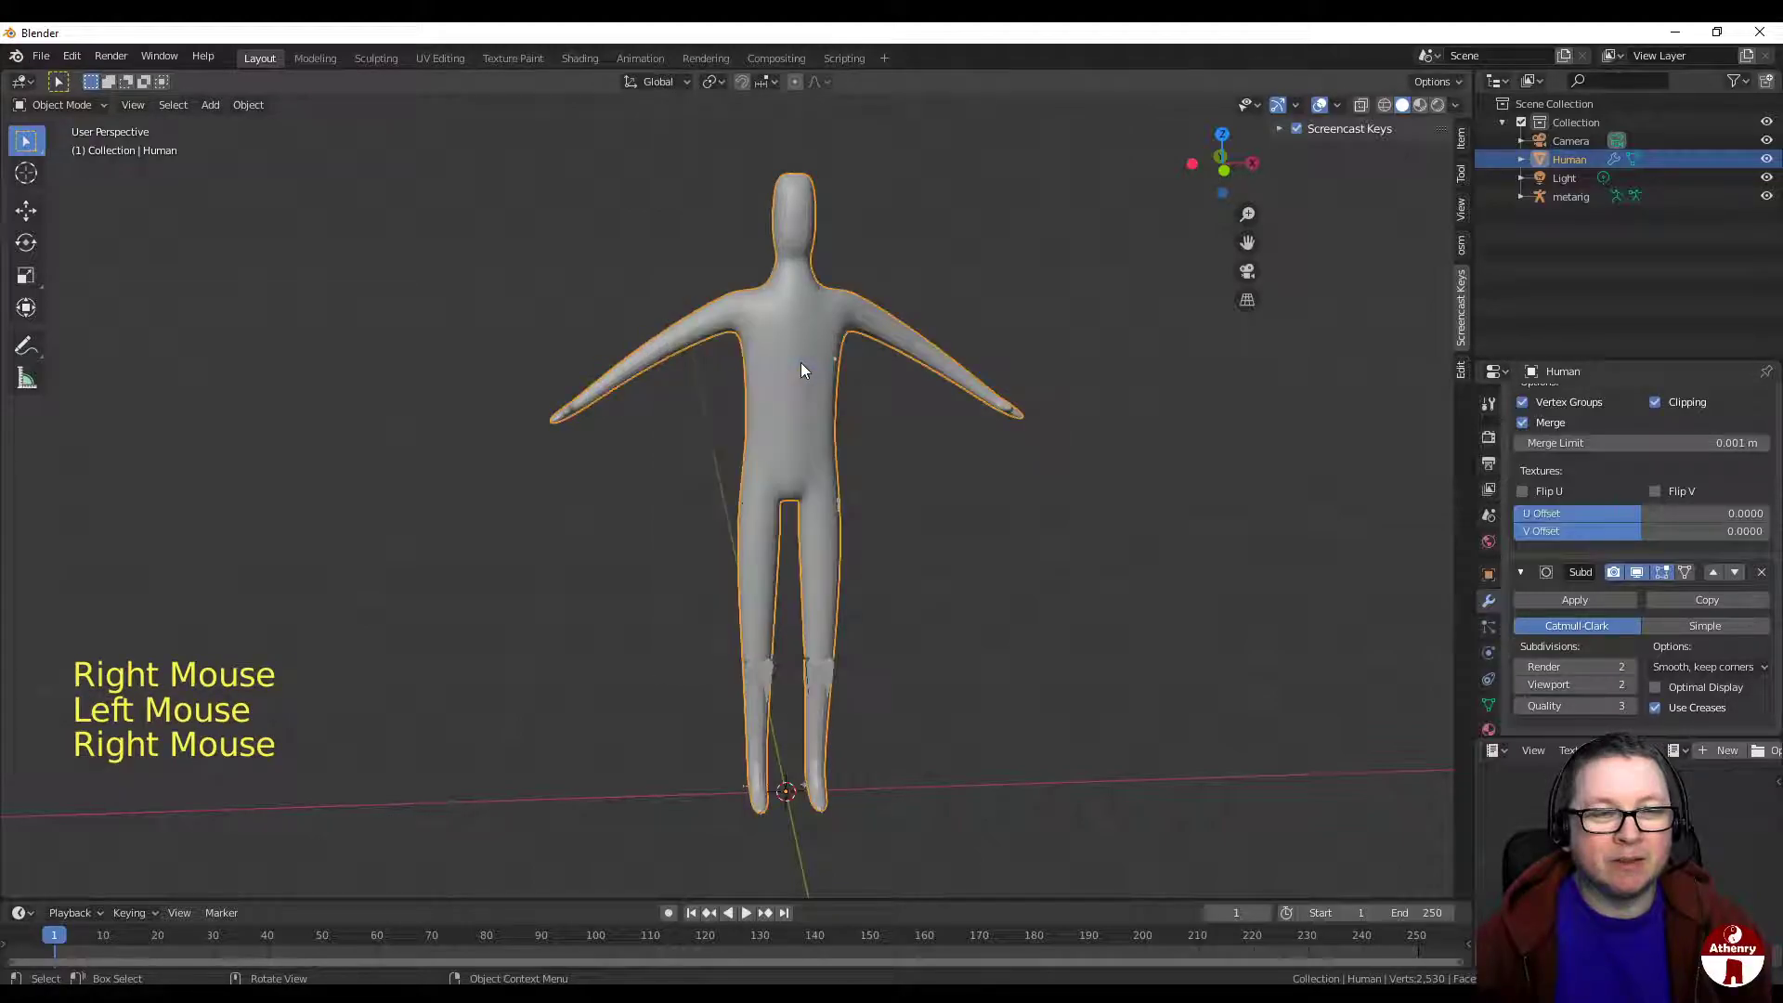
Step: Examine the smoothed figure from the front, the sides and above, including the head, arms and legs
scroll(885, 377, "up", 2)
middle_click_drag(886, 371, 1149, 375)
scroll(907, 387, "down", 3)
scroll(1150, 375, "up", 3)
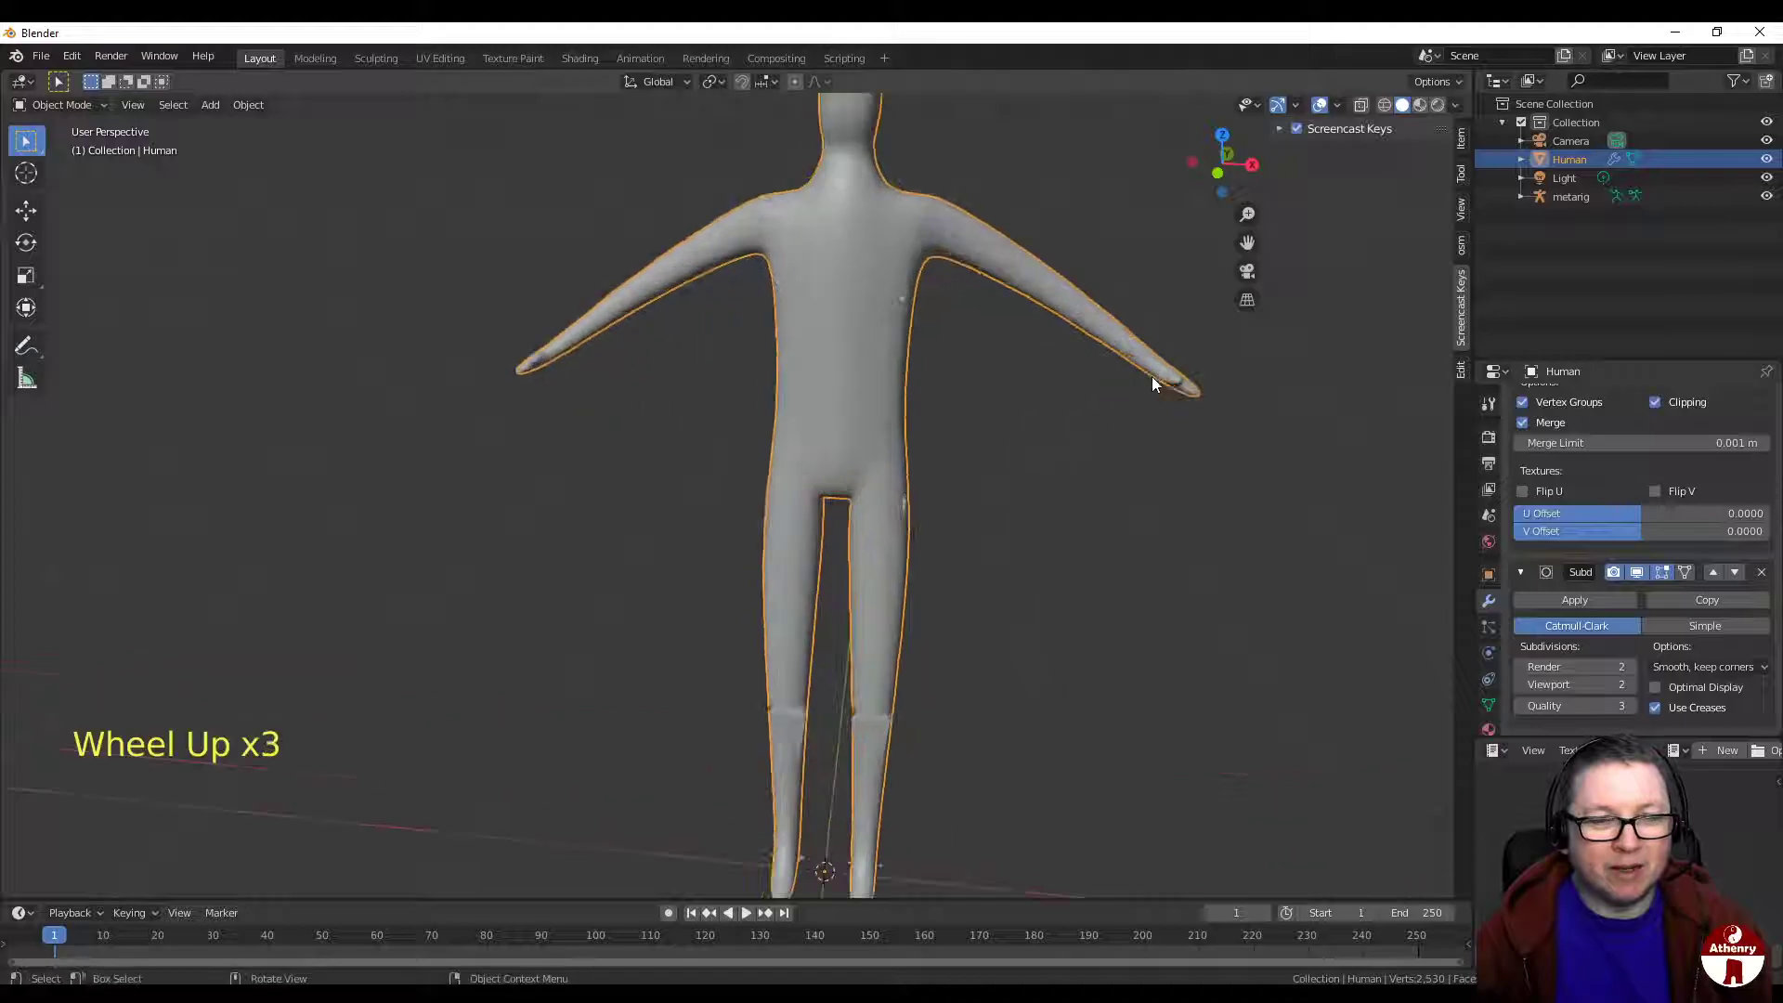
middle_click_drag(1024, 329, 1027, 419, "shift")
scroll(1027, 420, "down", 1)
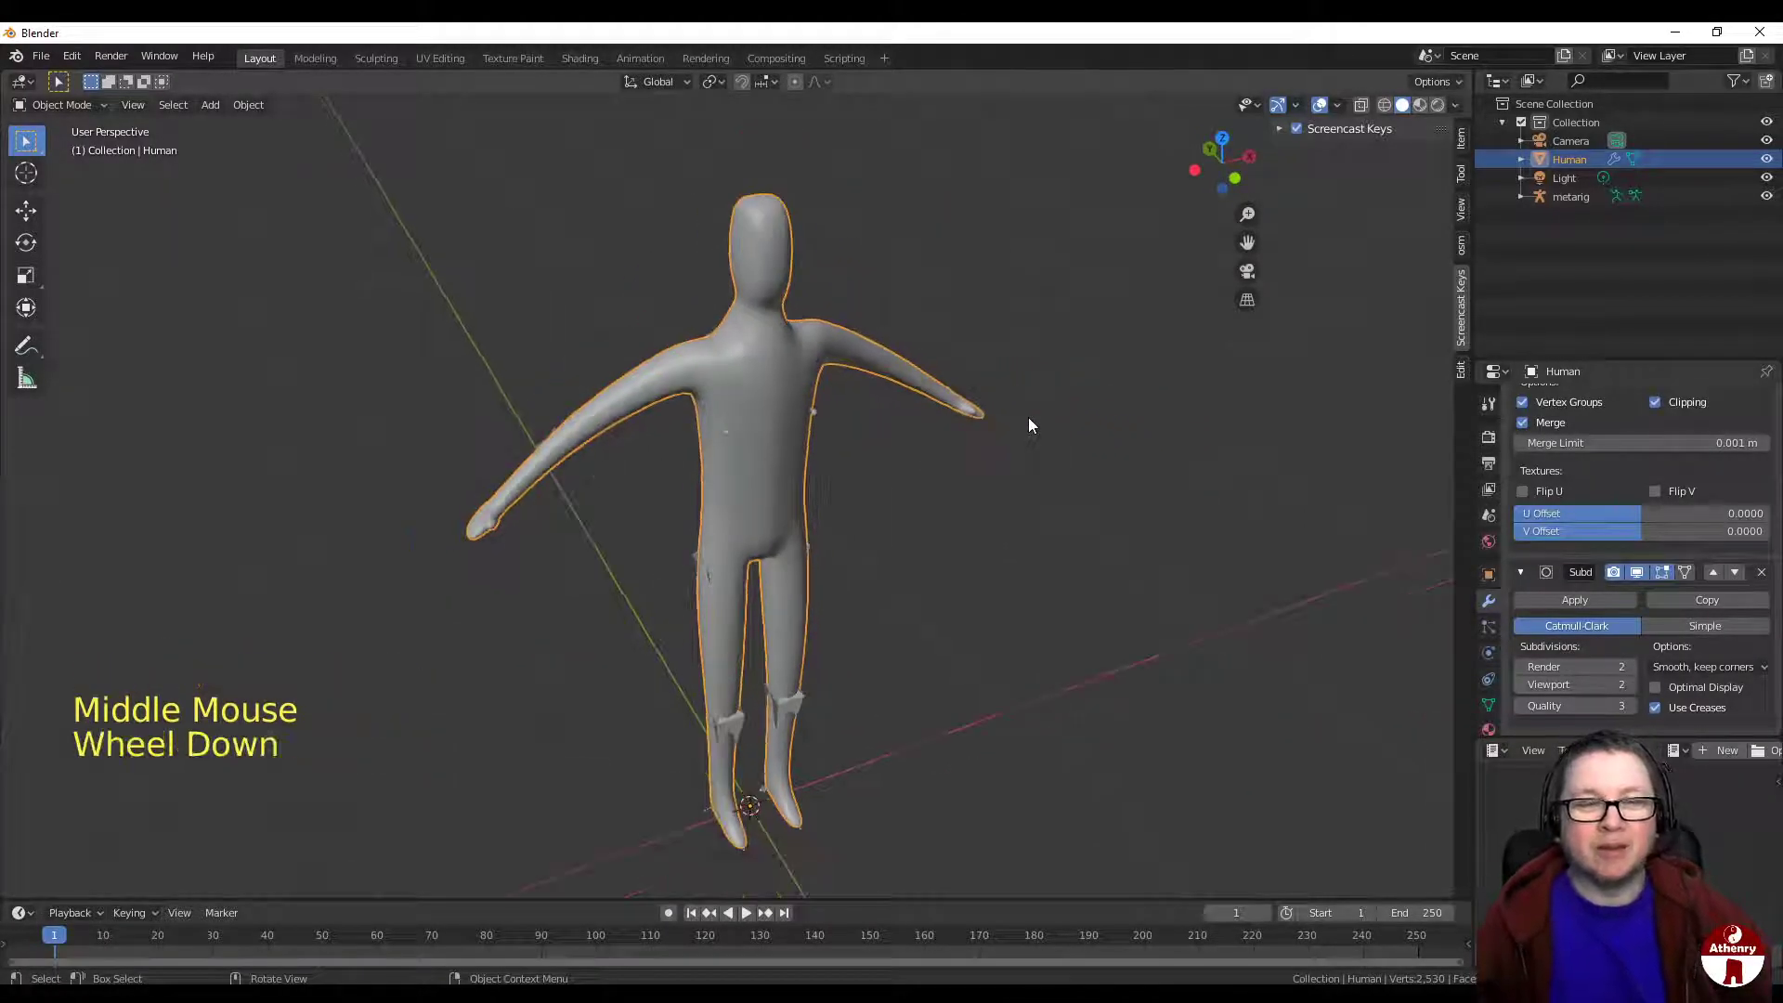
scroll(994, 358, "down", 2)
scroll(994, 358, "up", 2)
middle_click_drag(994, 359, 931, 293)
scroll(955, 418, "down", 1)
middle_click_drag(955, 417, 947, 355, "shift")
scroll(943, 351, "up", 2, "shift")
middle_click_drag(886, 262, 888, 433, "shift")
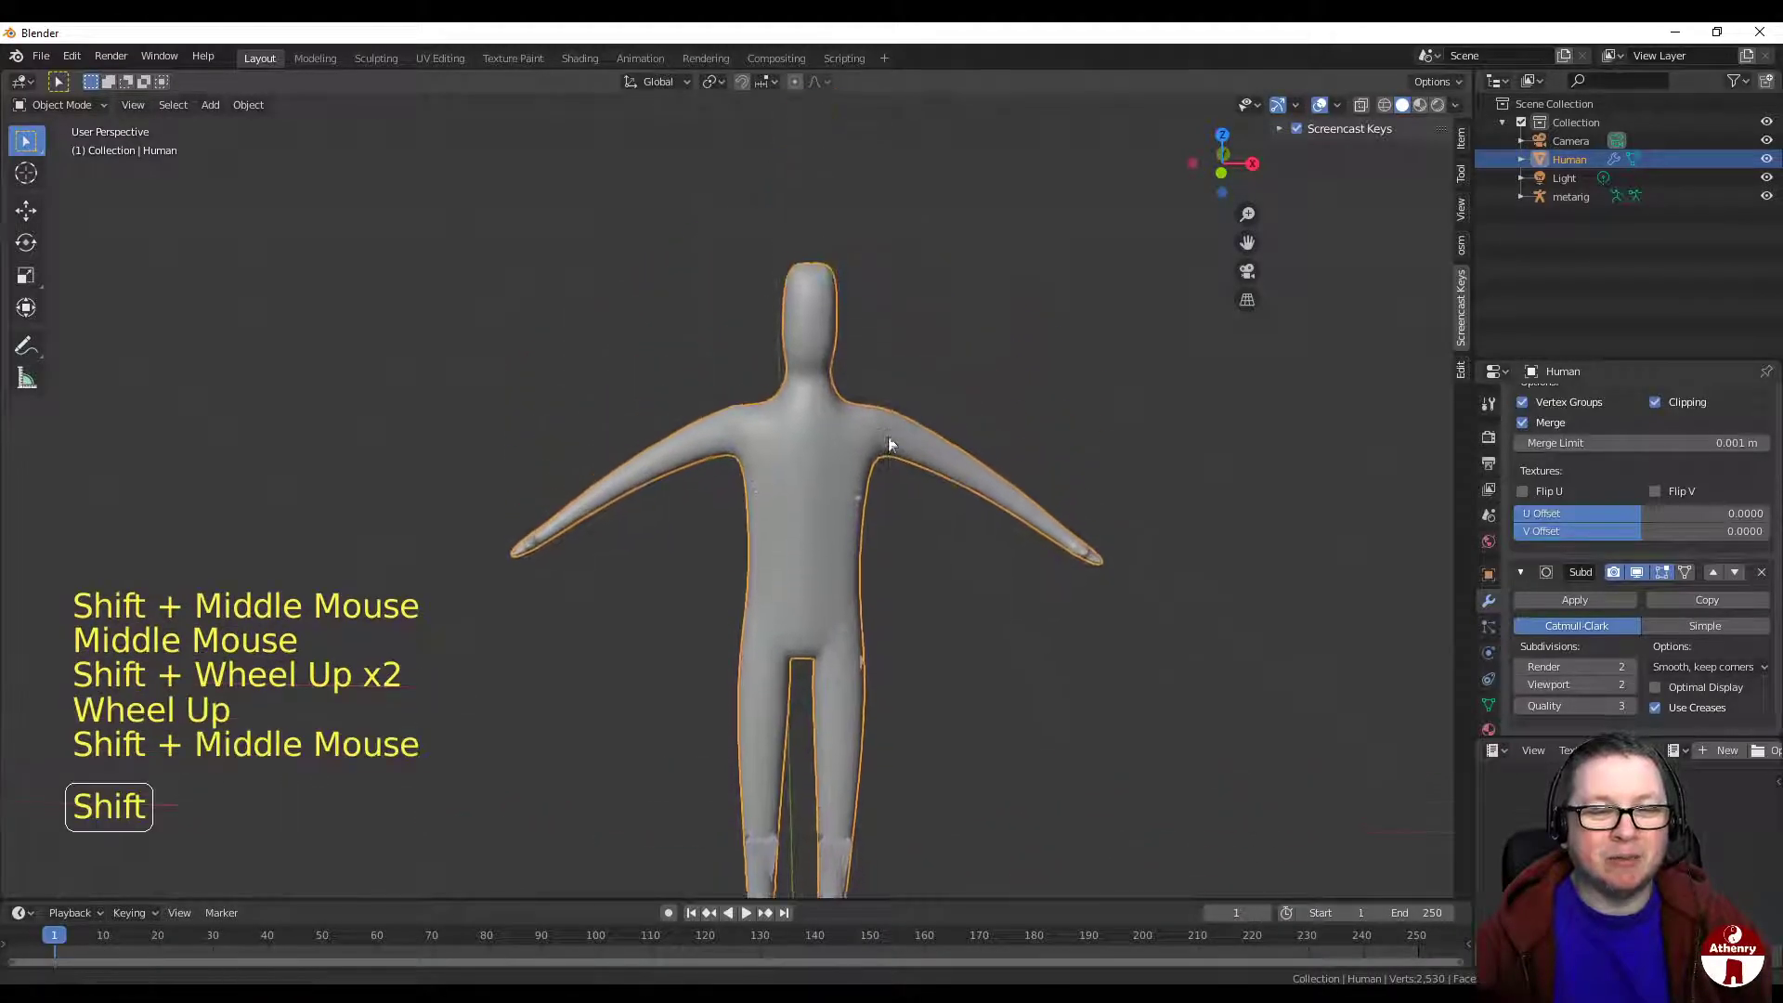
Step: In Edit Mode, select the head's front face and move it about 0.037 m outward along X in front view
key("Tab")
scroll(873, 377, "up", 2)
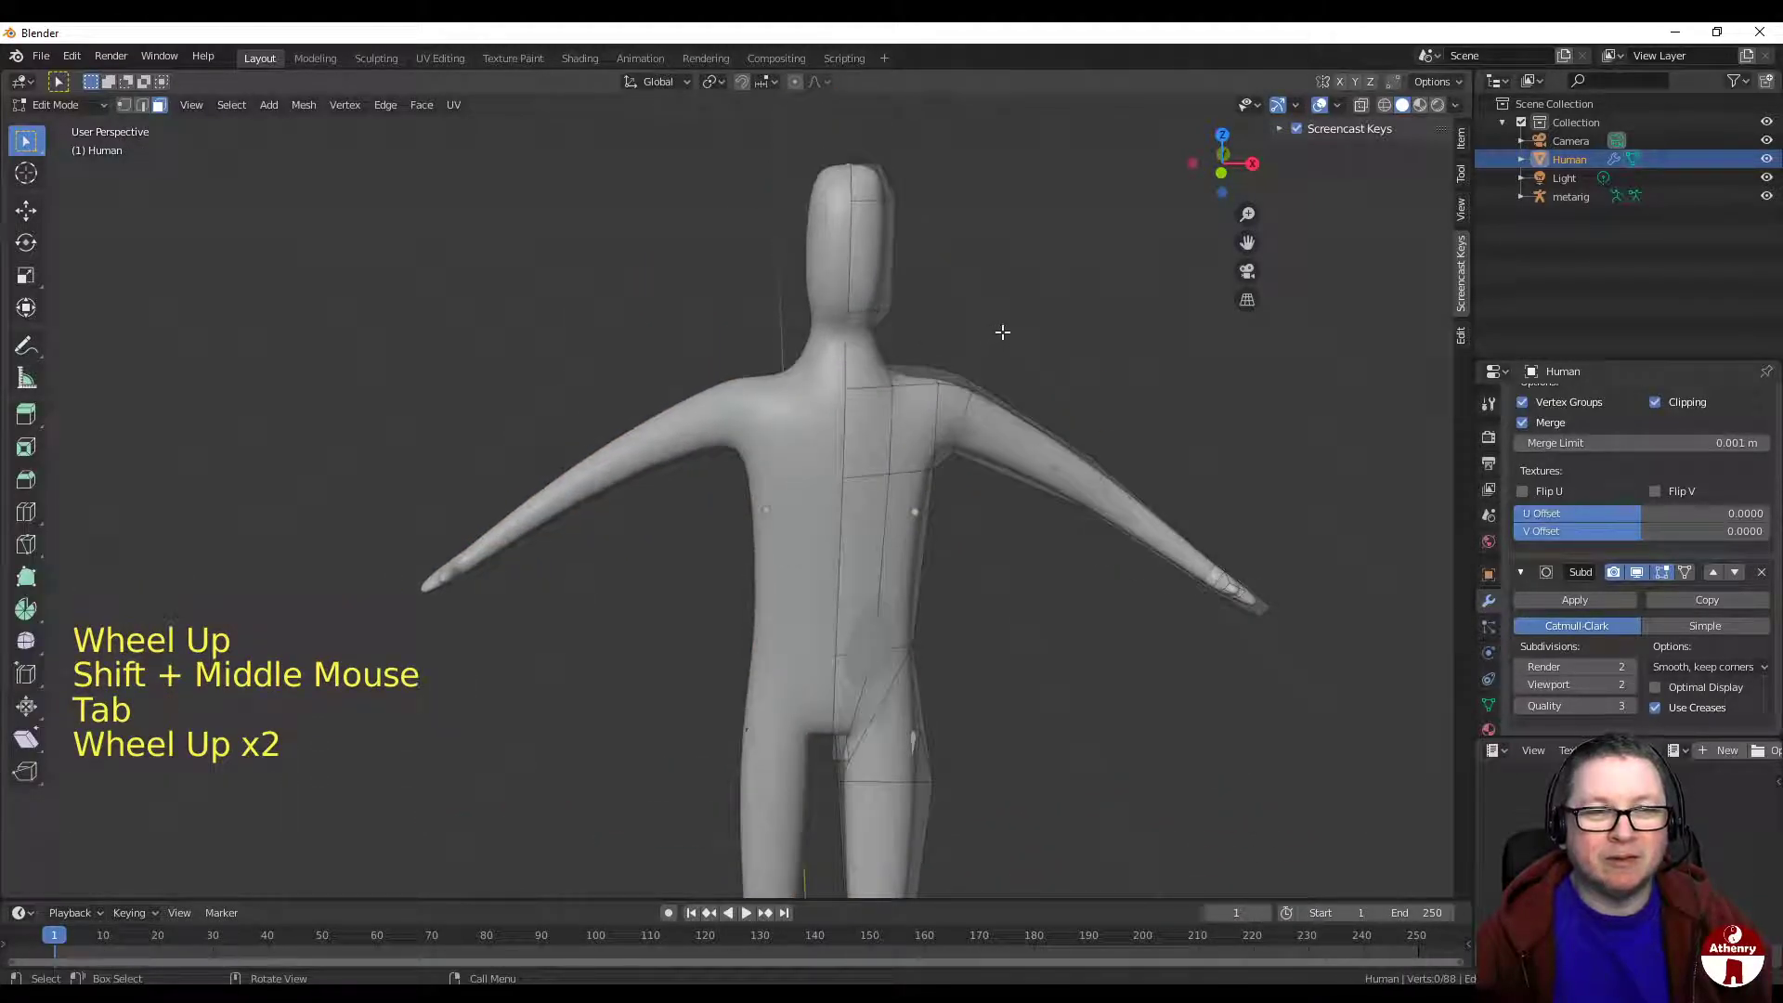
middle_click_drag(1002, 332, 839, 276)
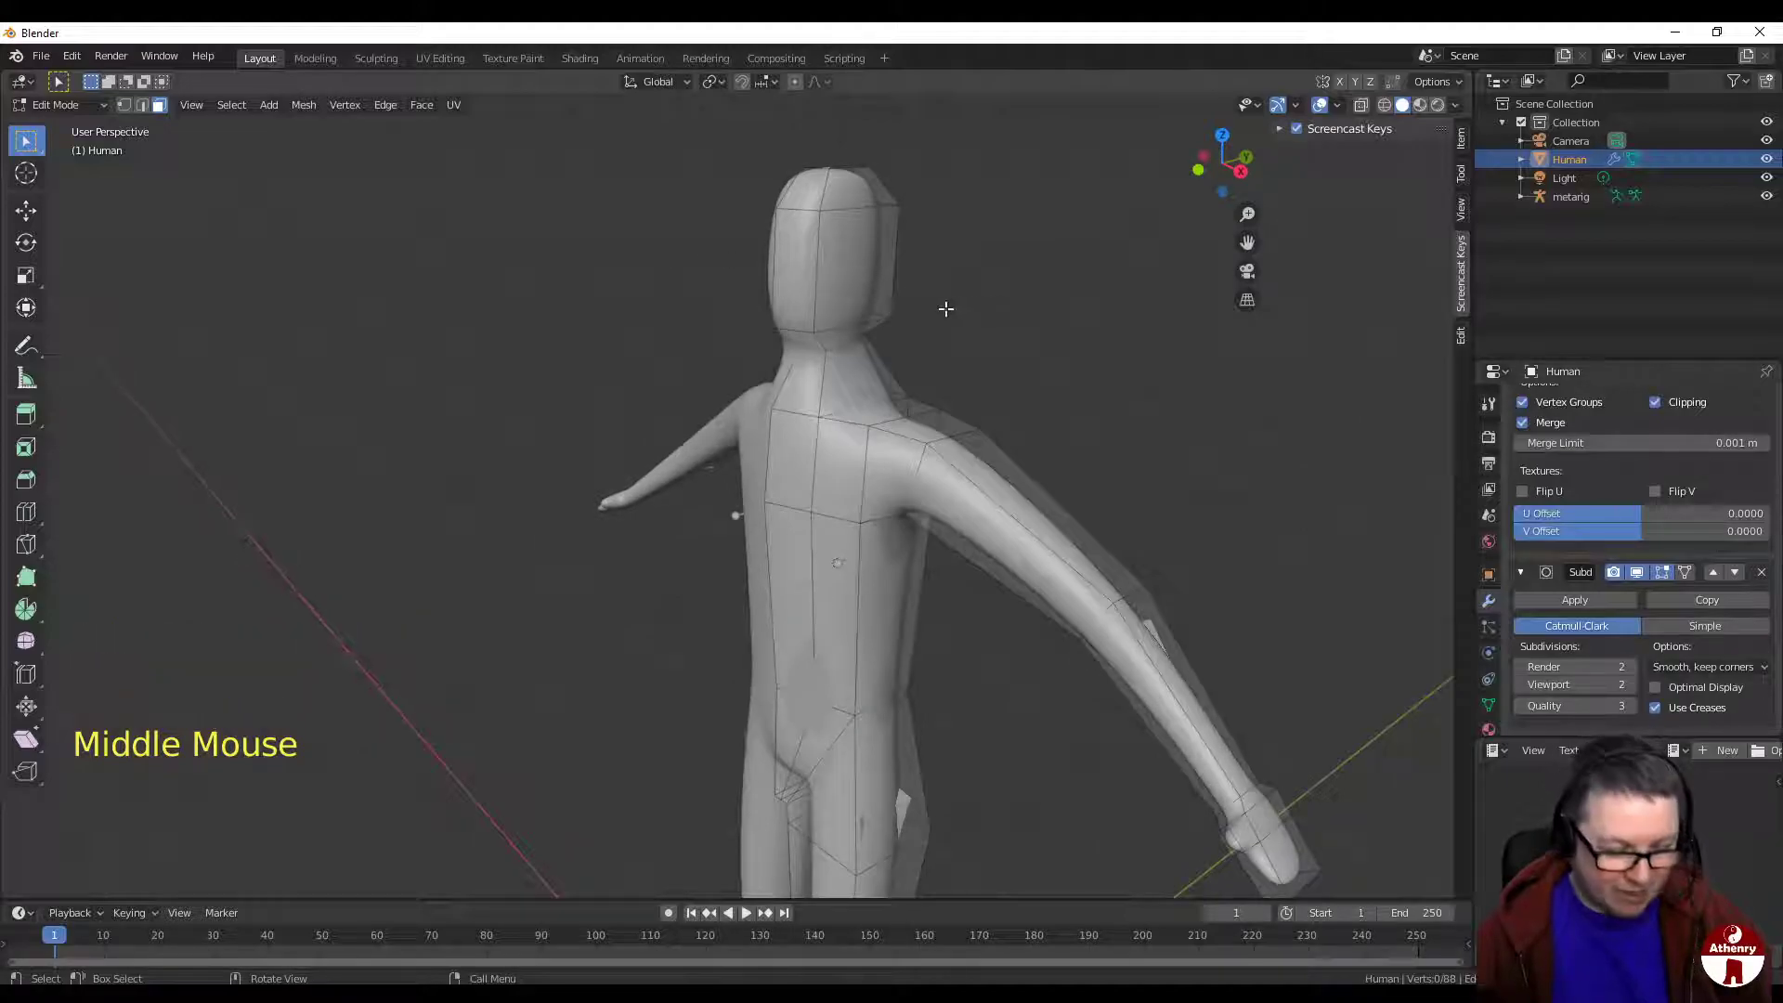
key("3")
left_click(870, 276)
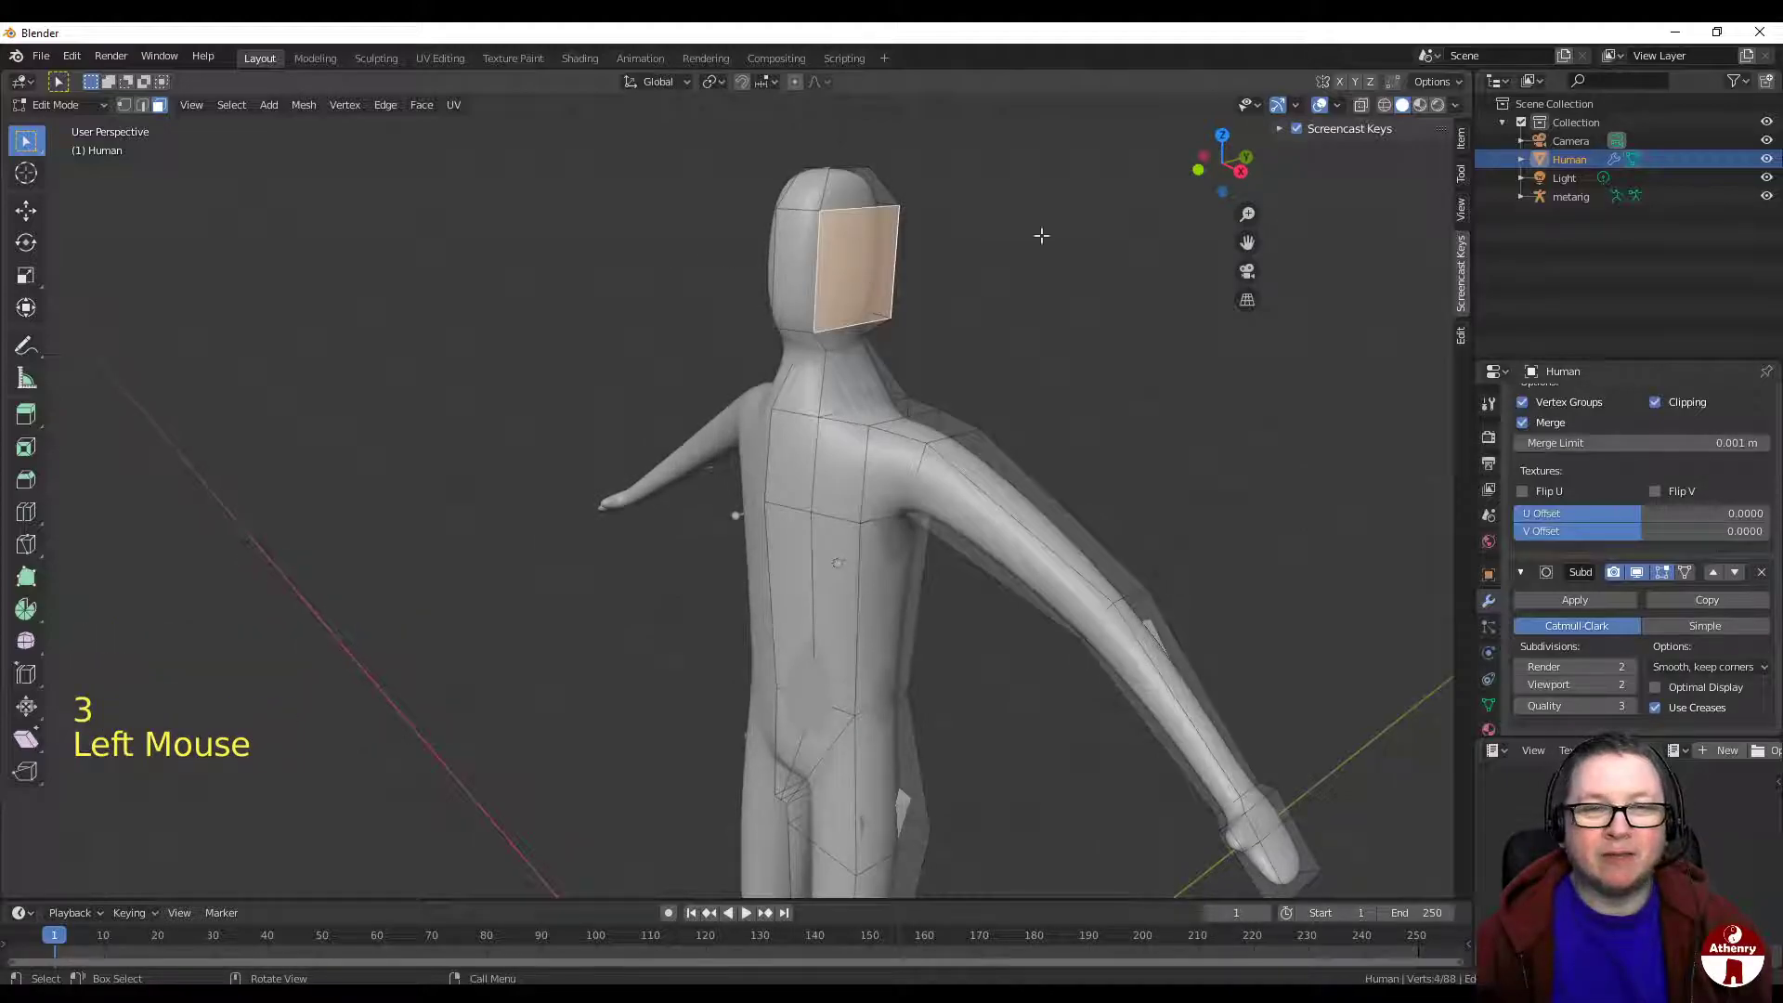
left_click(1195, 167)
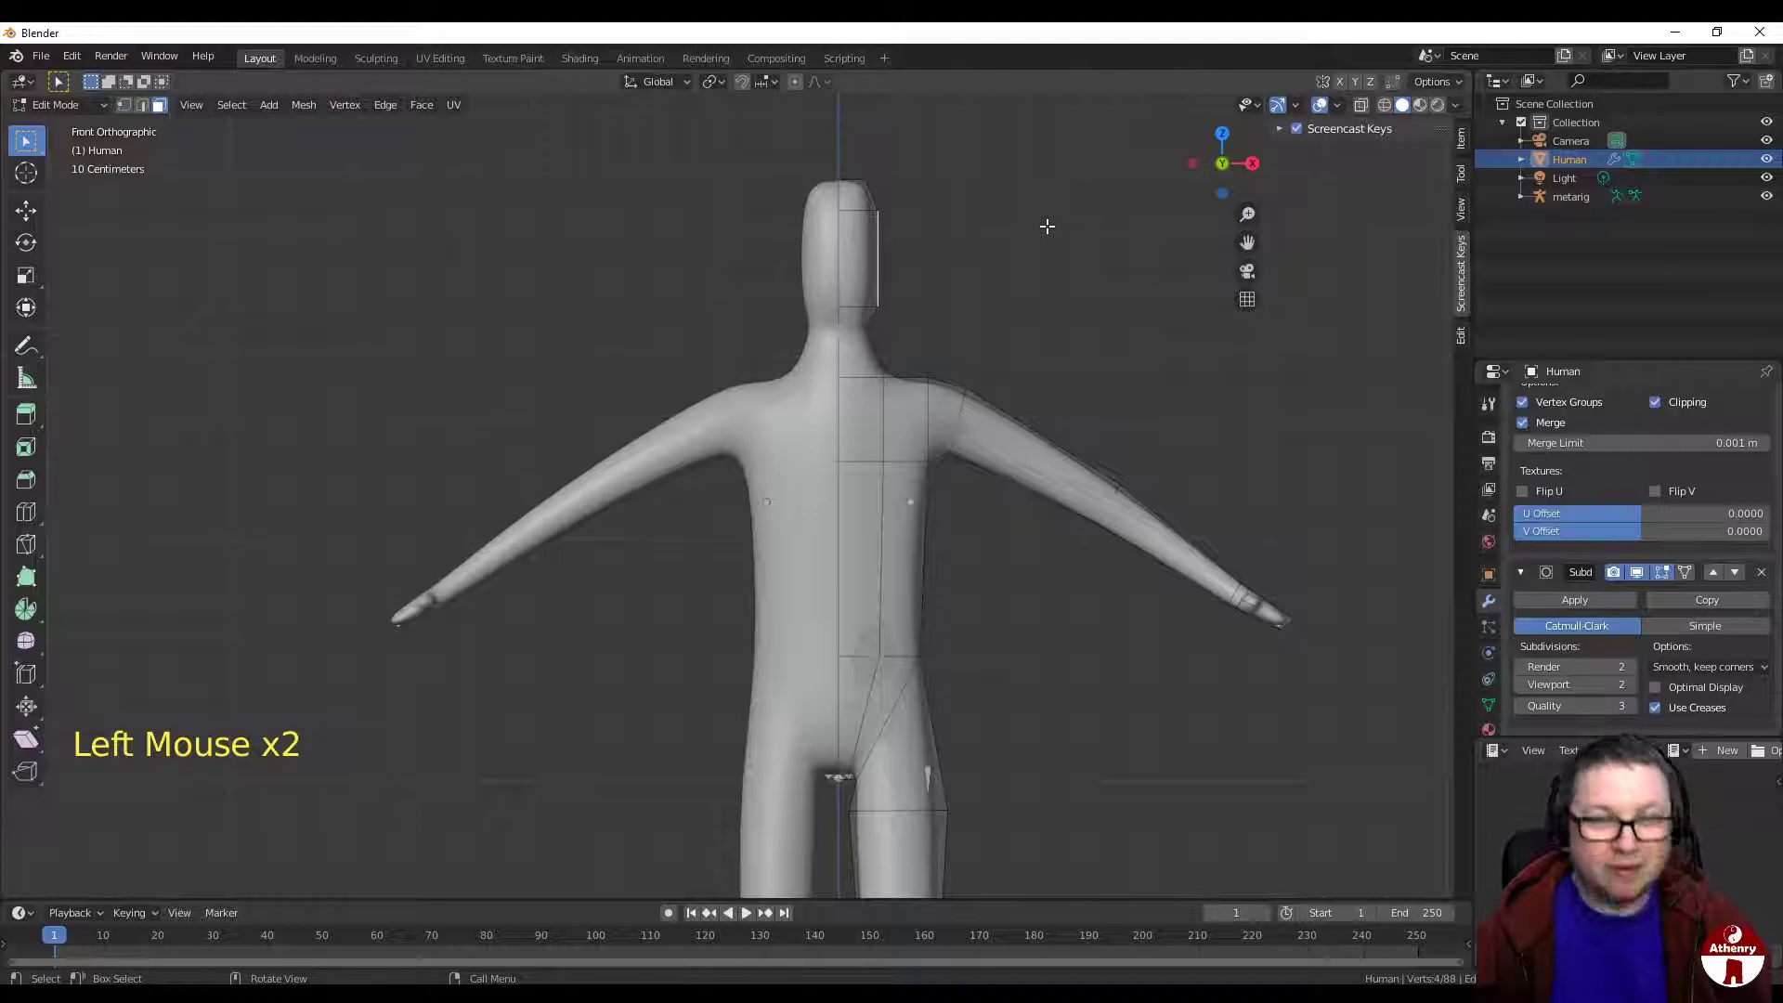
key("g")
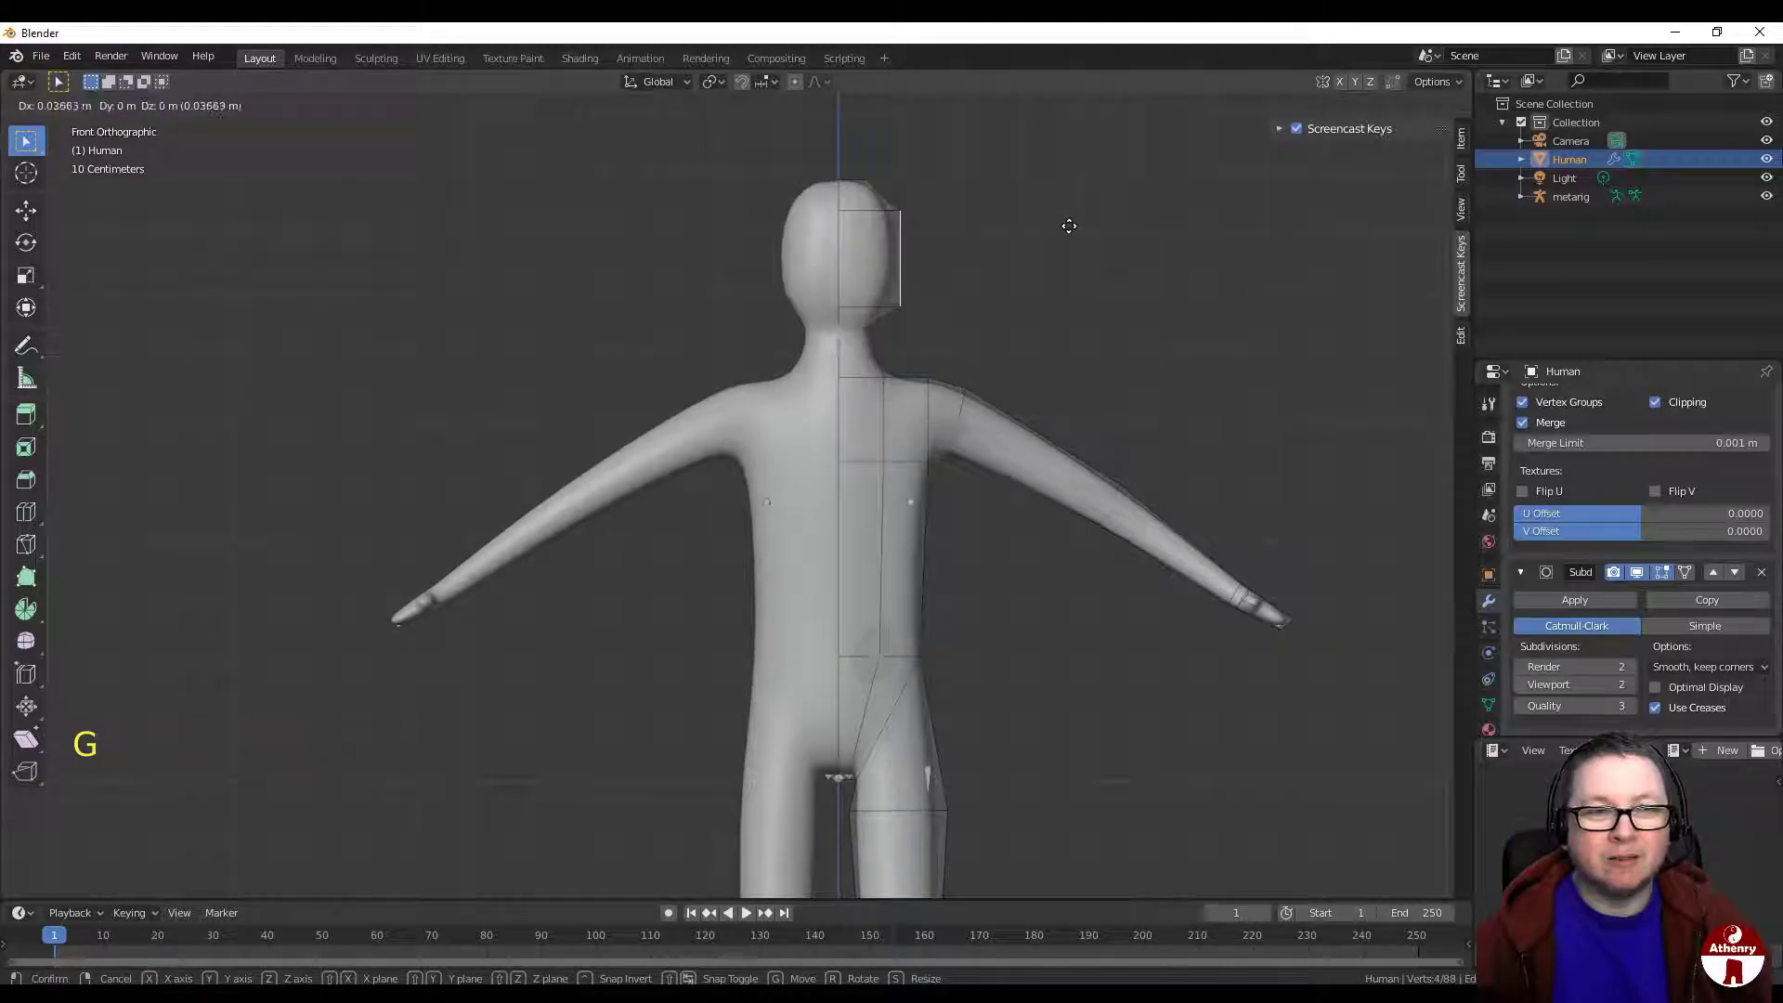
left_click(1068, 226)
Step: Move the head's front face about 0.021 m forward along Y in the right side view
middle_click_drag(1067, 222, 1003, 227)
left_click(1002, 227)
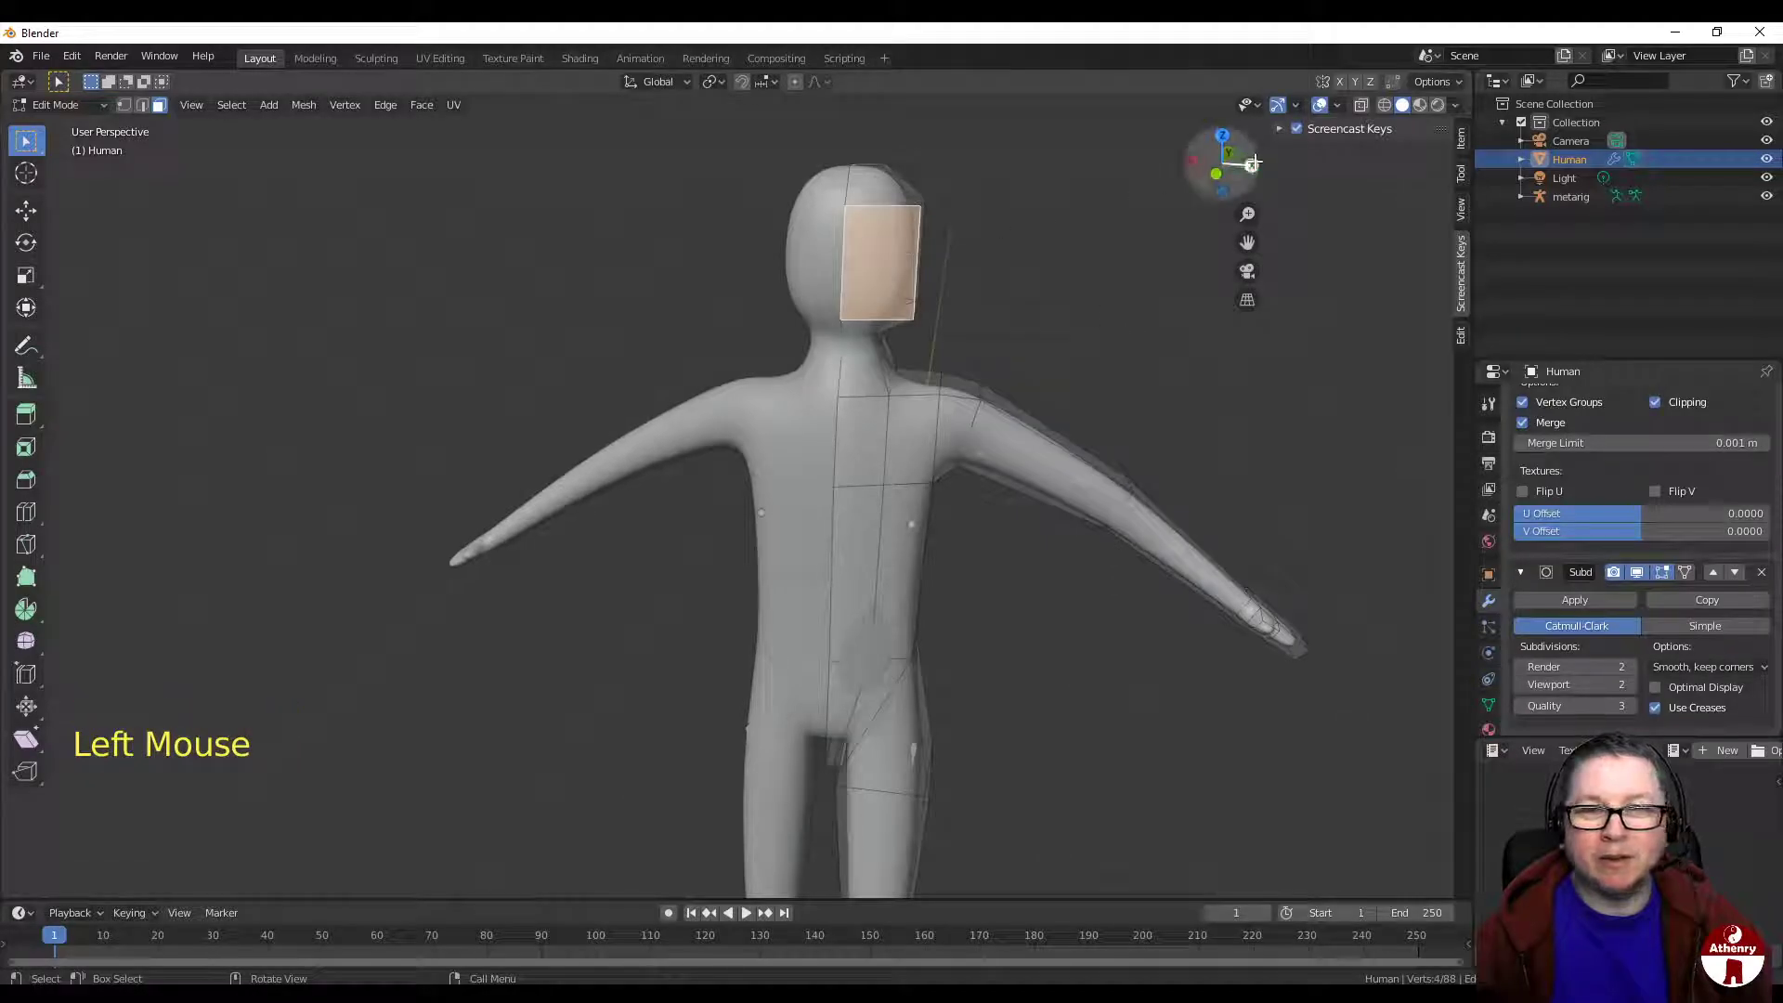
left_click(1254, 163)
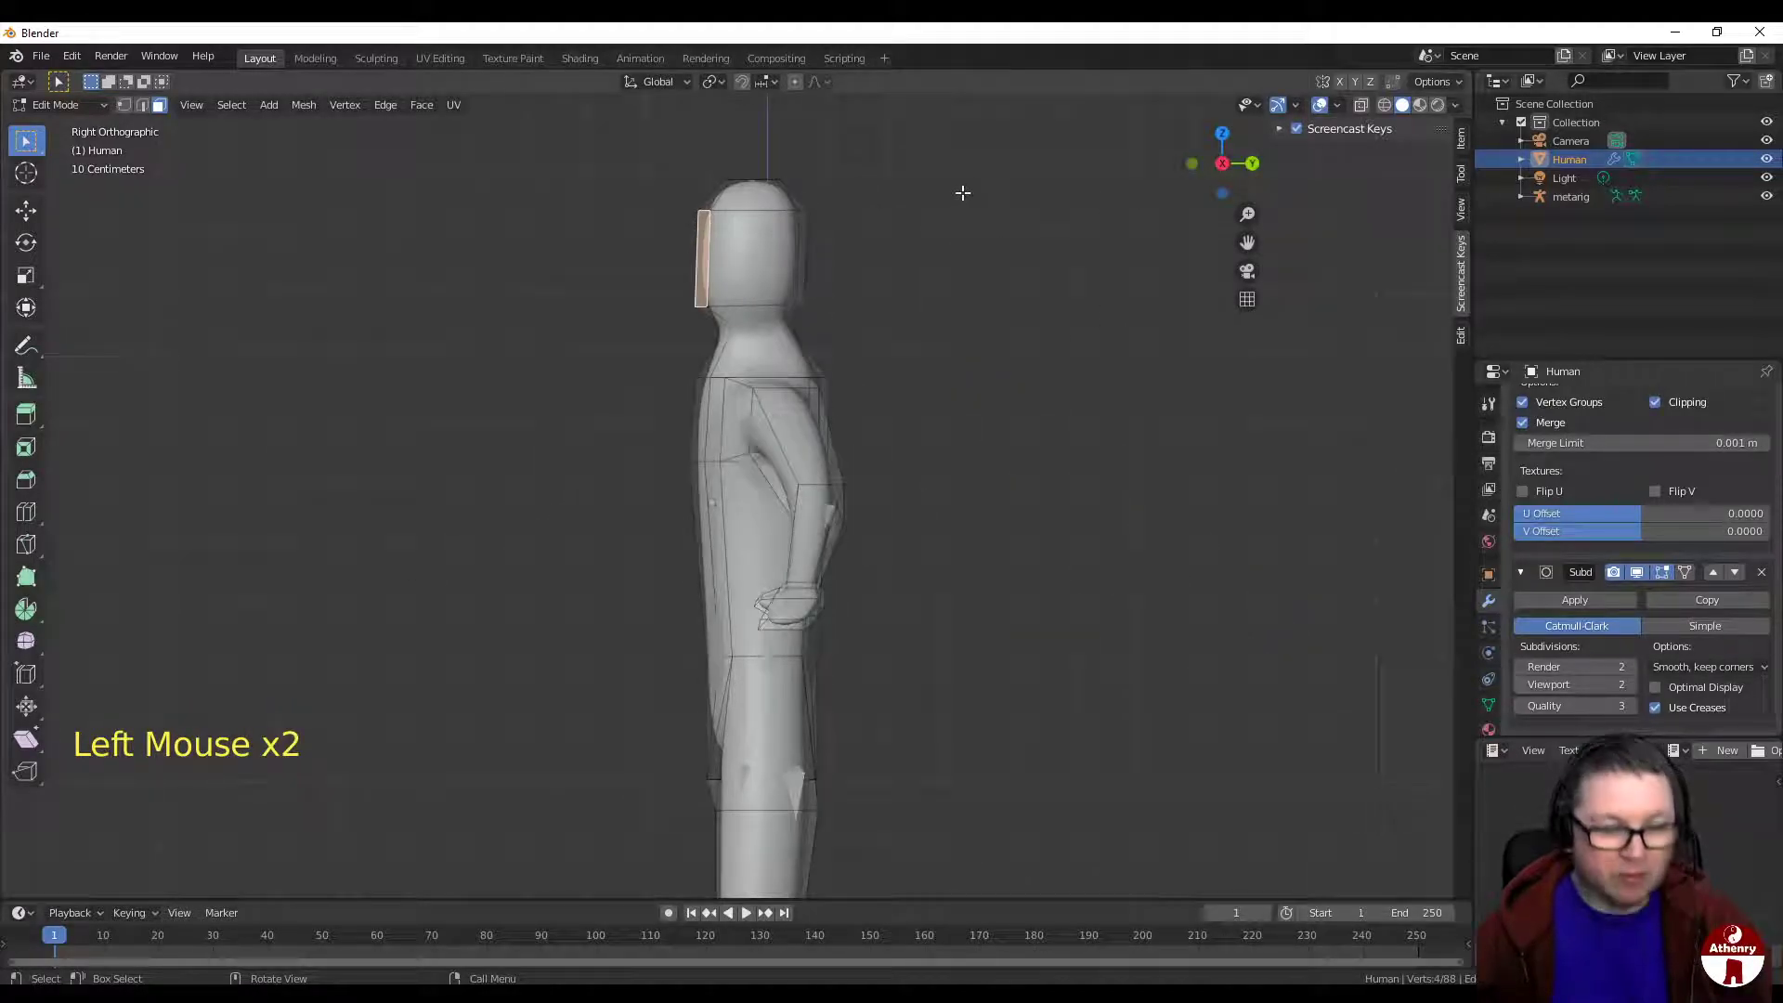
key("g")
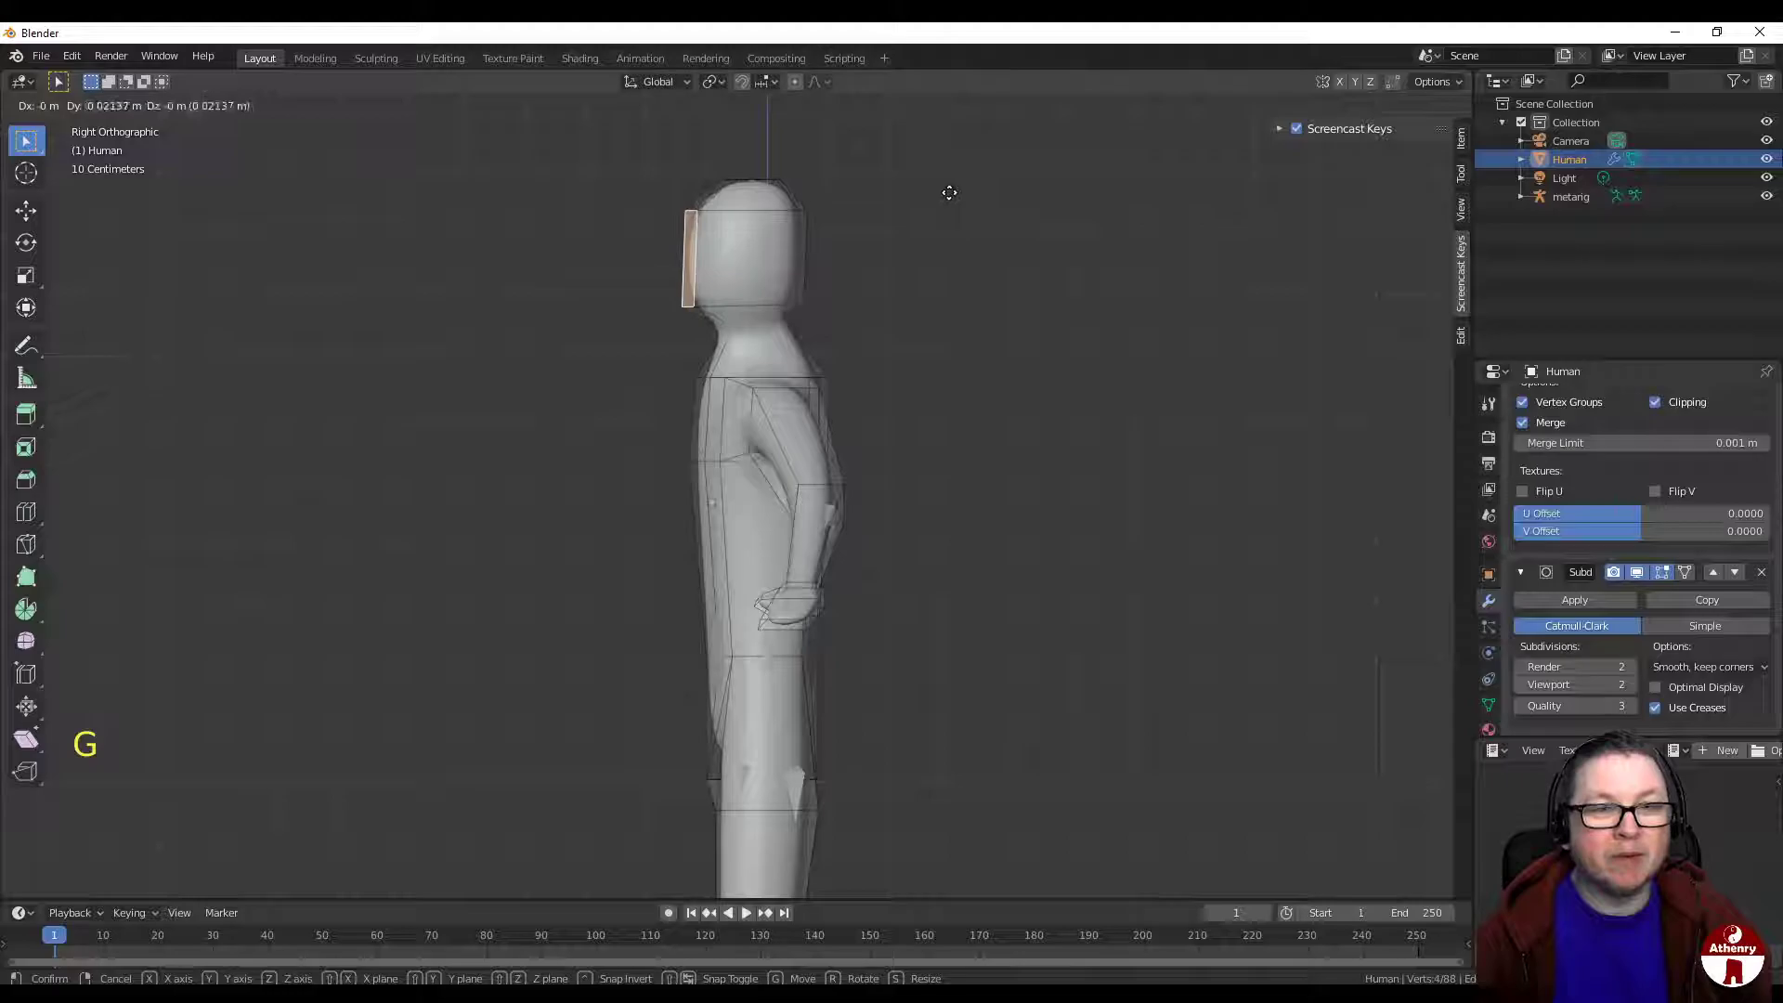
middle_click_drag(956, 207, 922, 255)
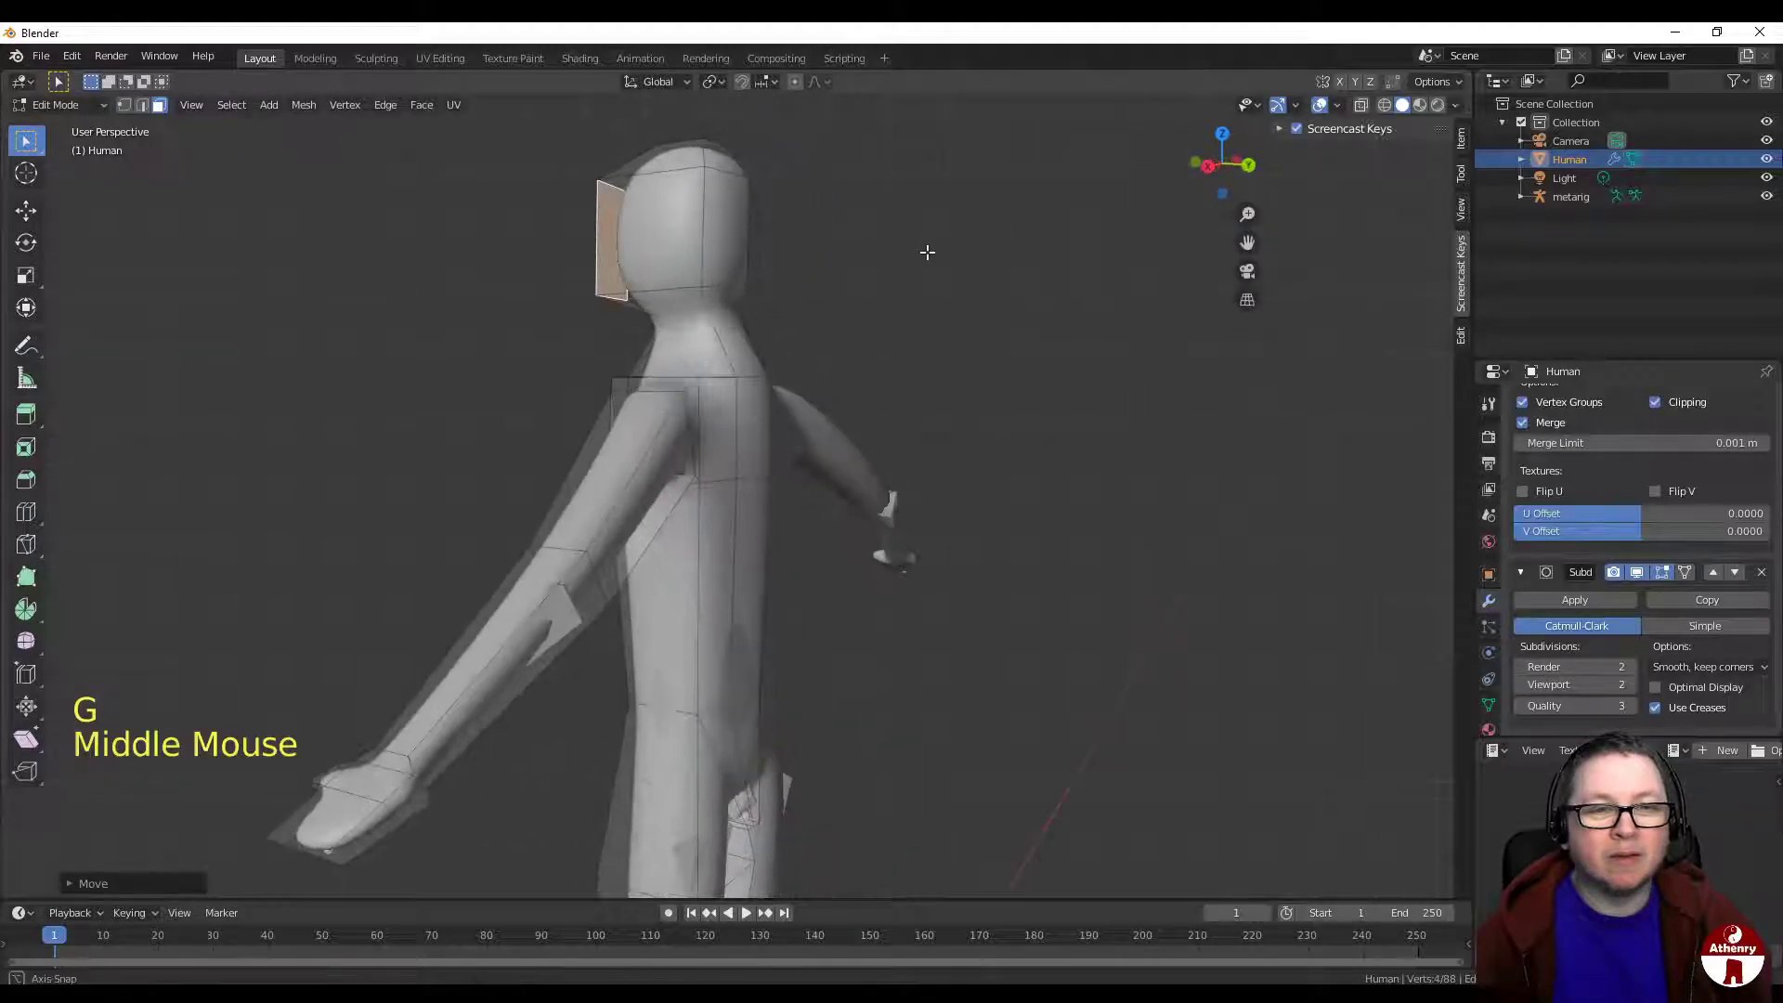
Step: Select the head's rear face and move it backward along Y in the right side view
left_click(900, 228)
key("f")
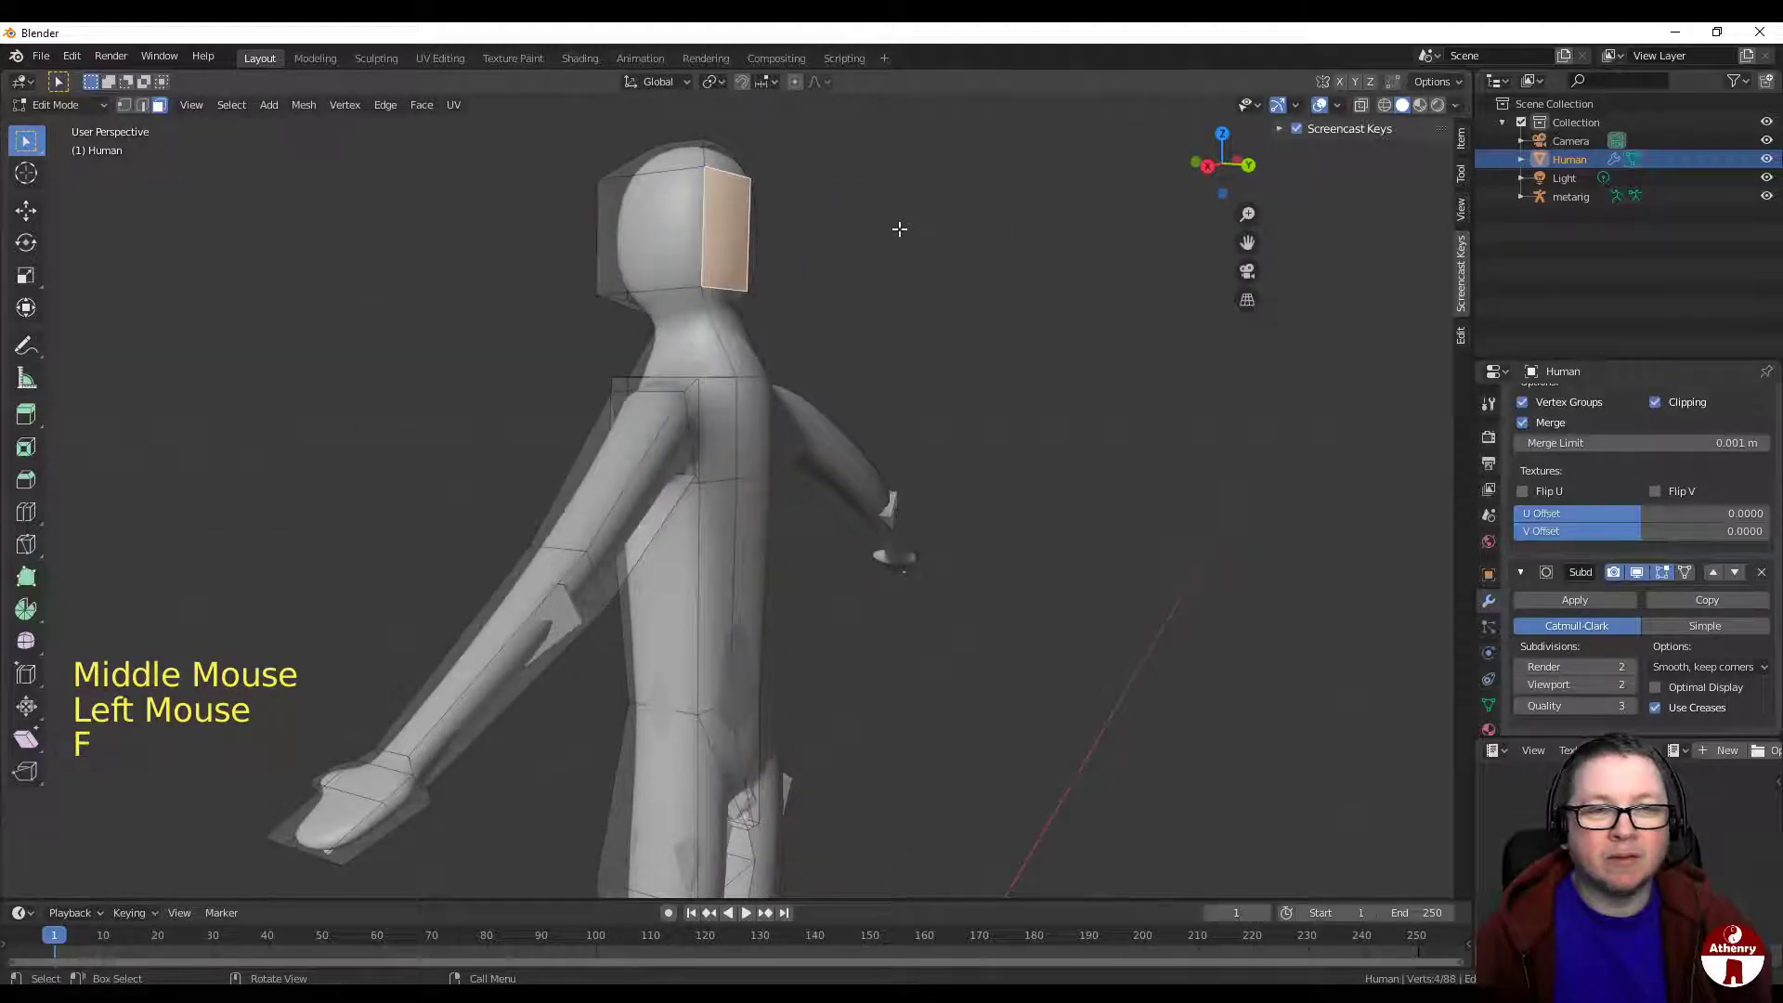
right_click(900, 229)
left_click(1208, 167)
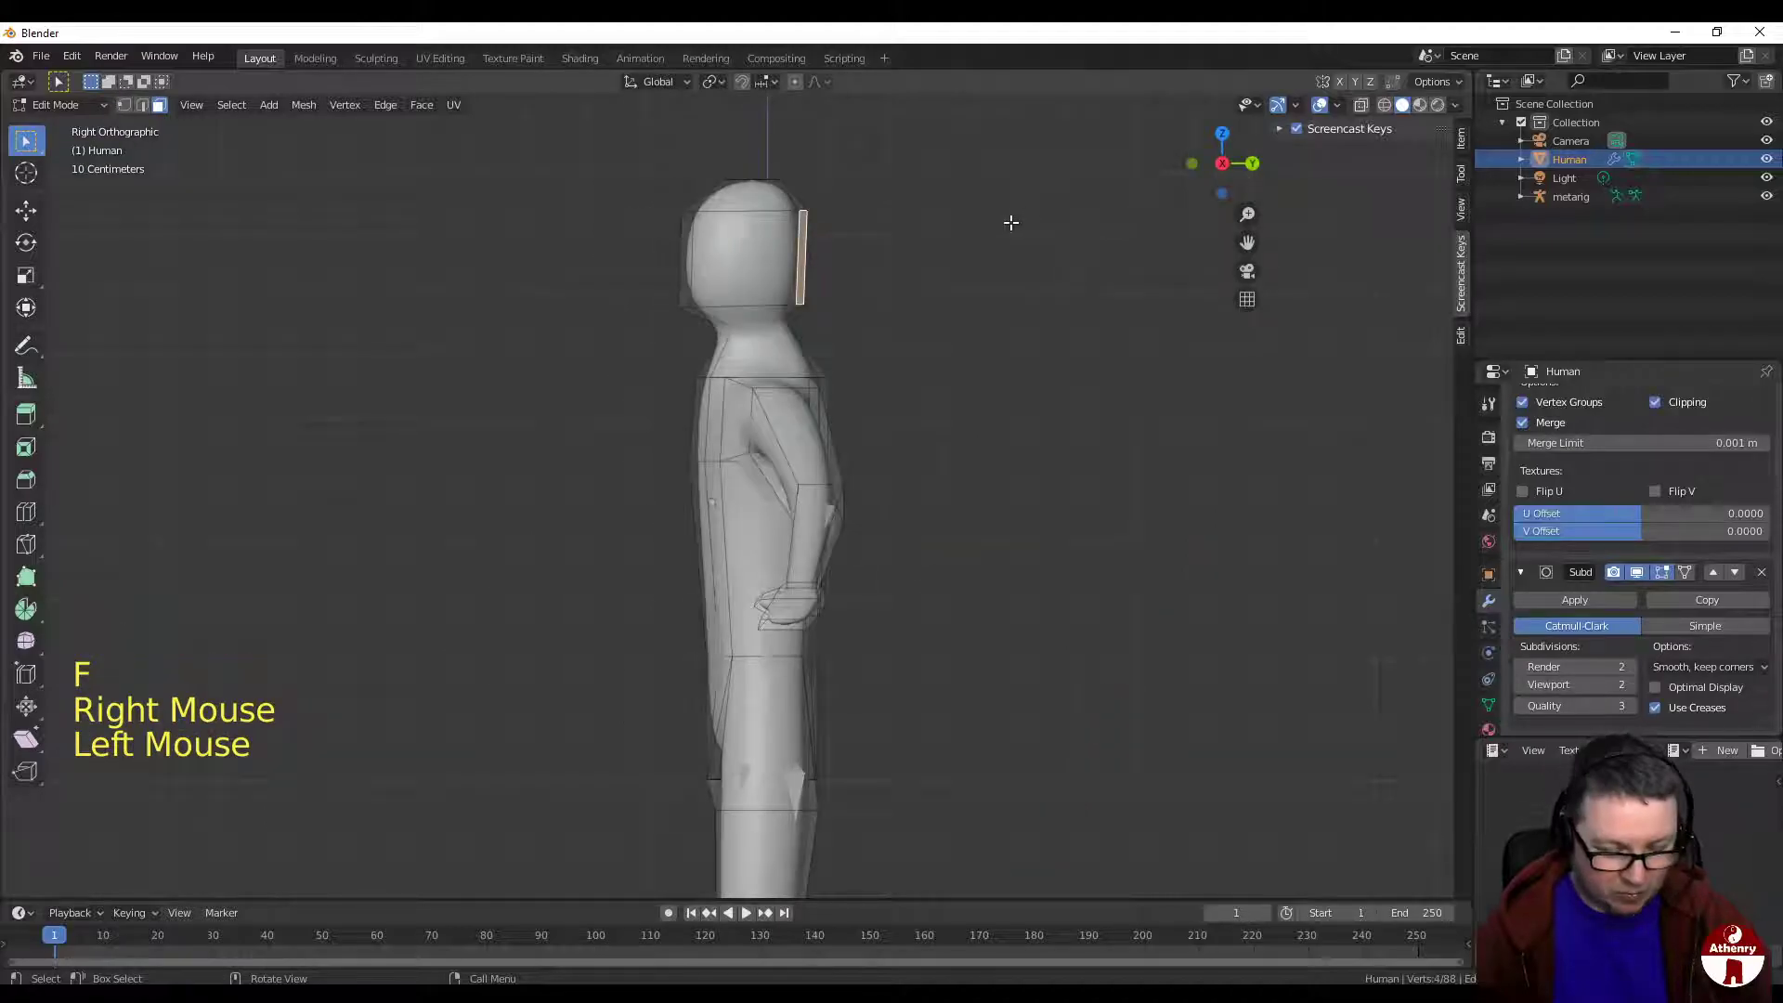
key("g")
left_click(1033, 239)
Step: Return to Object Mode and examine the whole figure, then the lower legs and knees in left side view
key("Tab")
scroll(1038, 256, "down", 3)
middle_click_drag(1038, 265, 1206, 302)
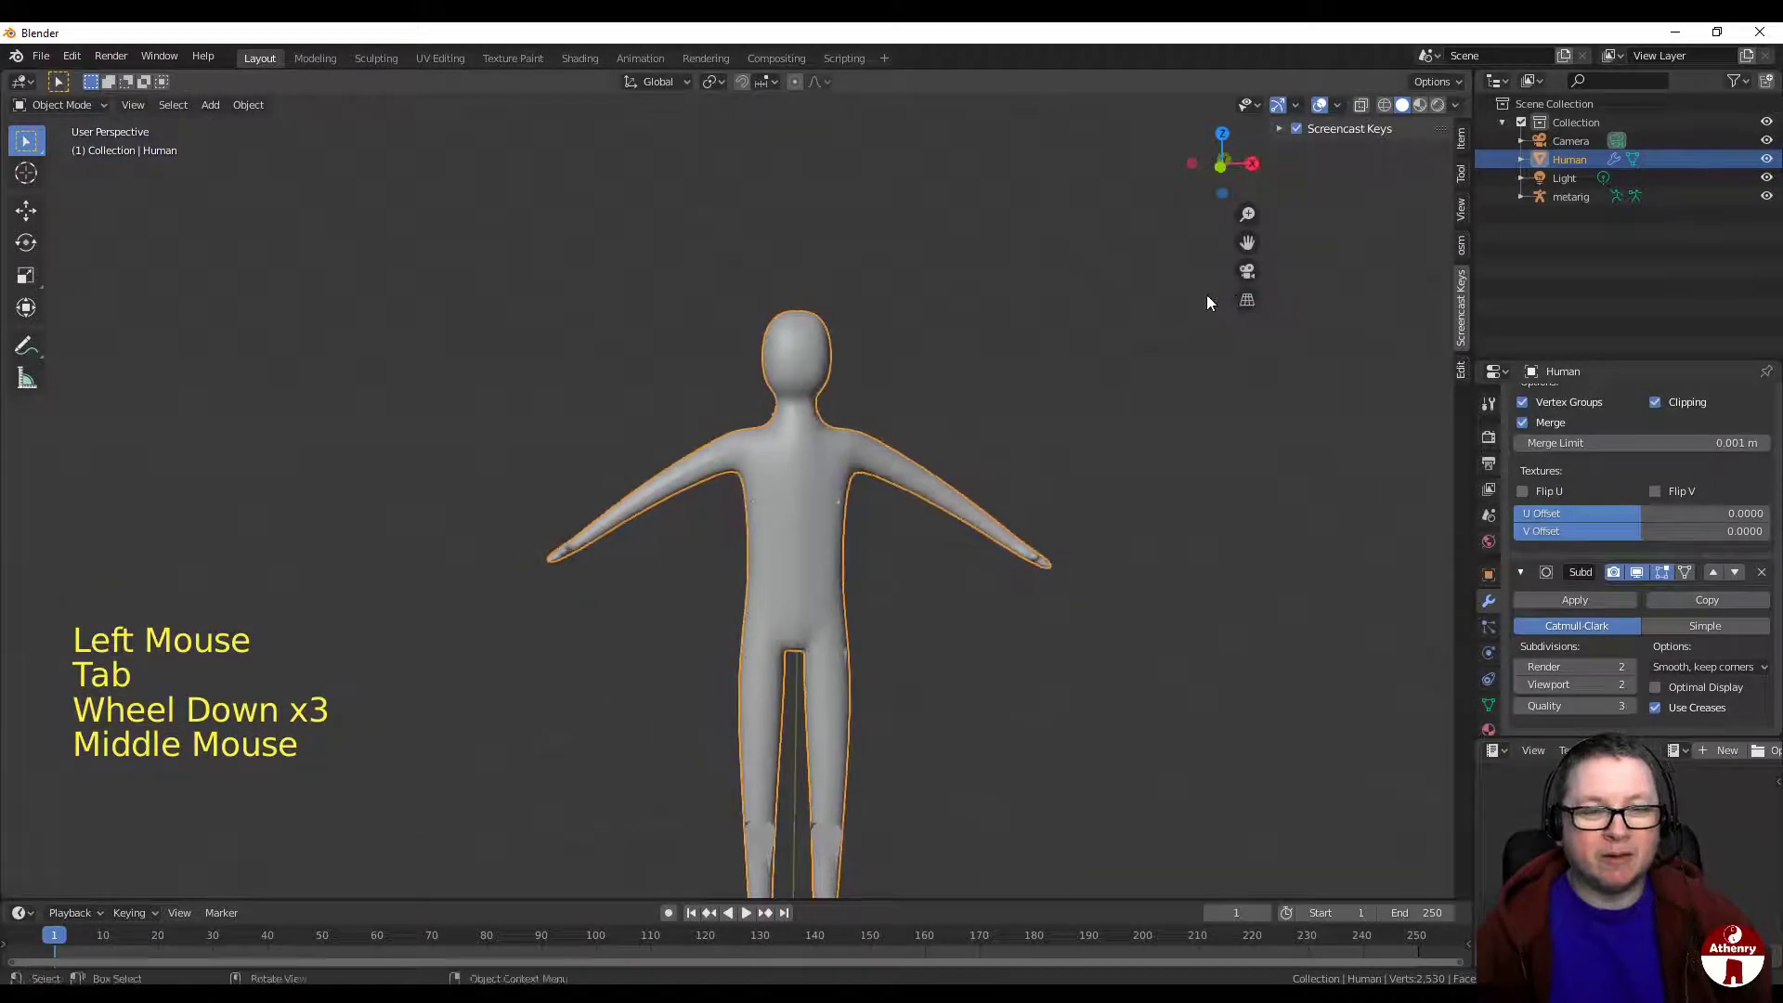
scroll(1193, 334, "down", 2)
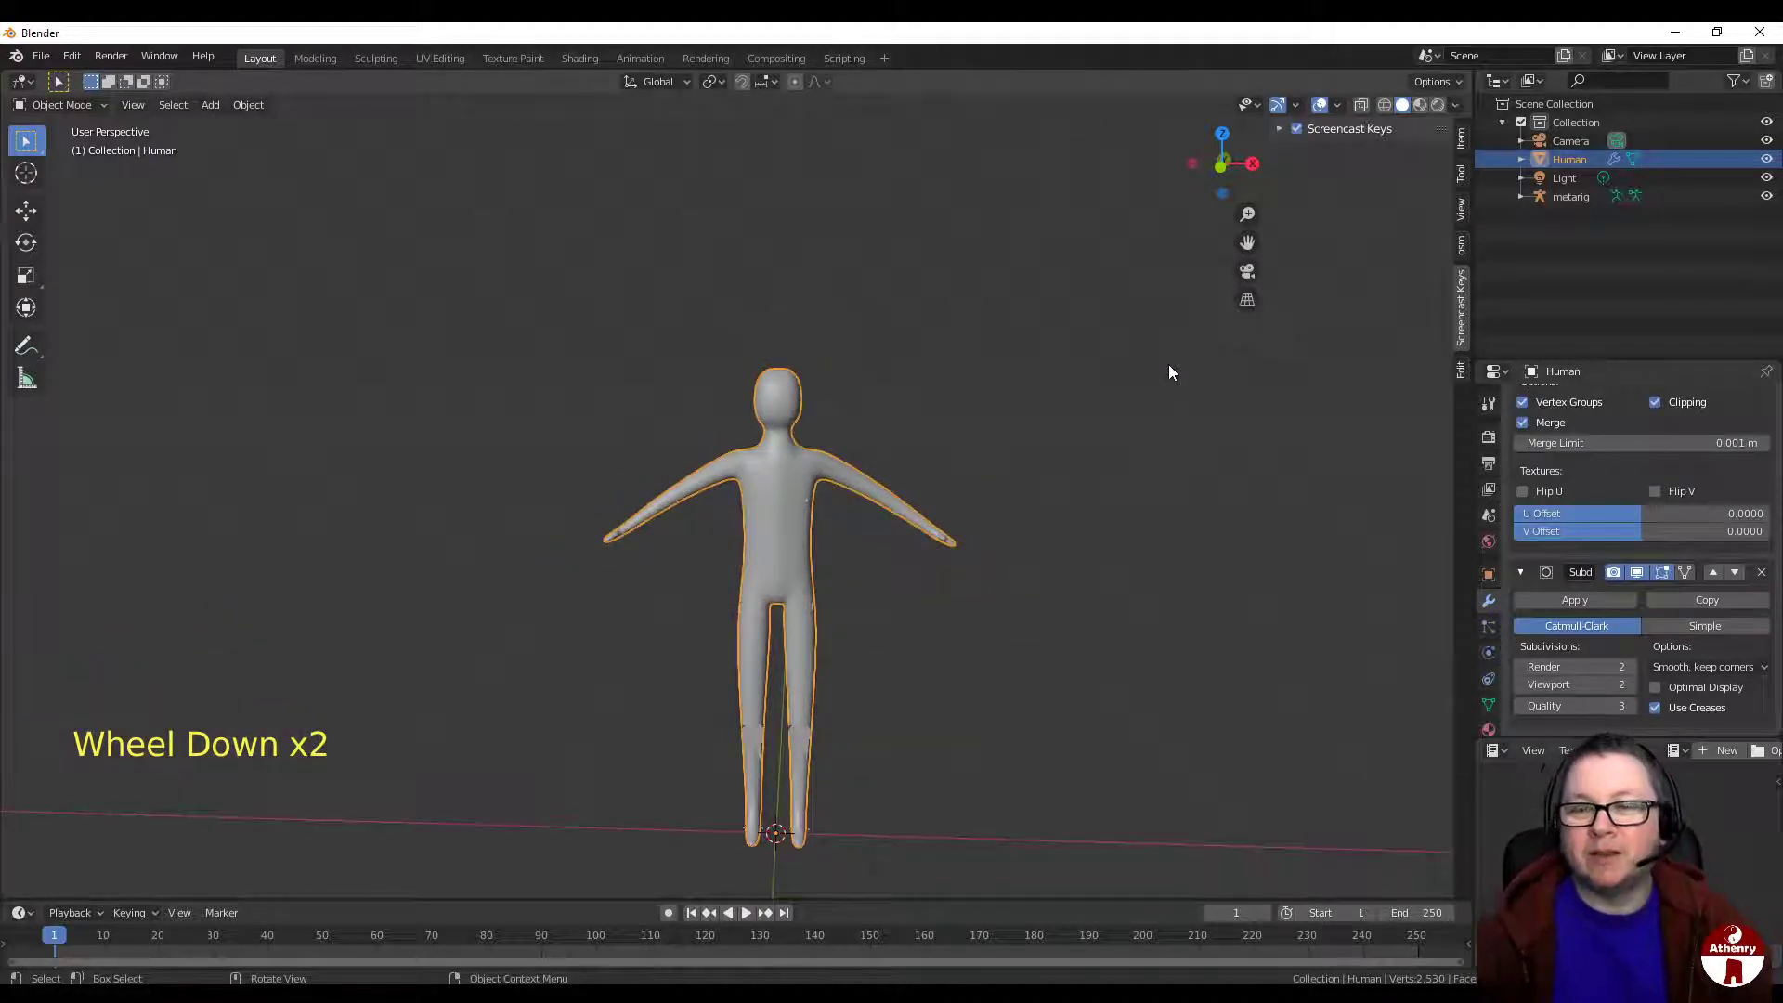
middle_click_drag(1000, 506, 1076, 414, "shift")
middle_click_drag(1054, 502, 1240, 482)
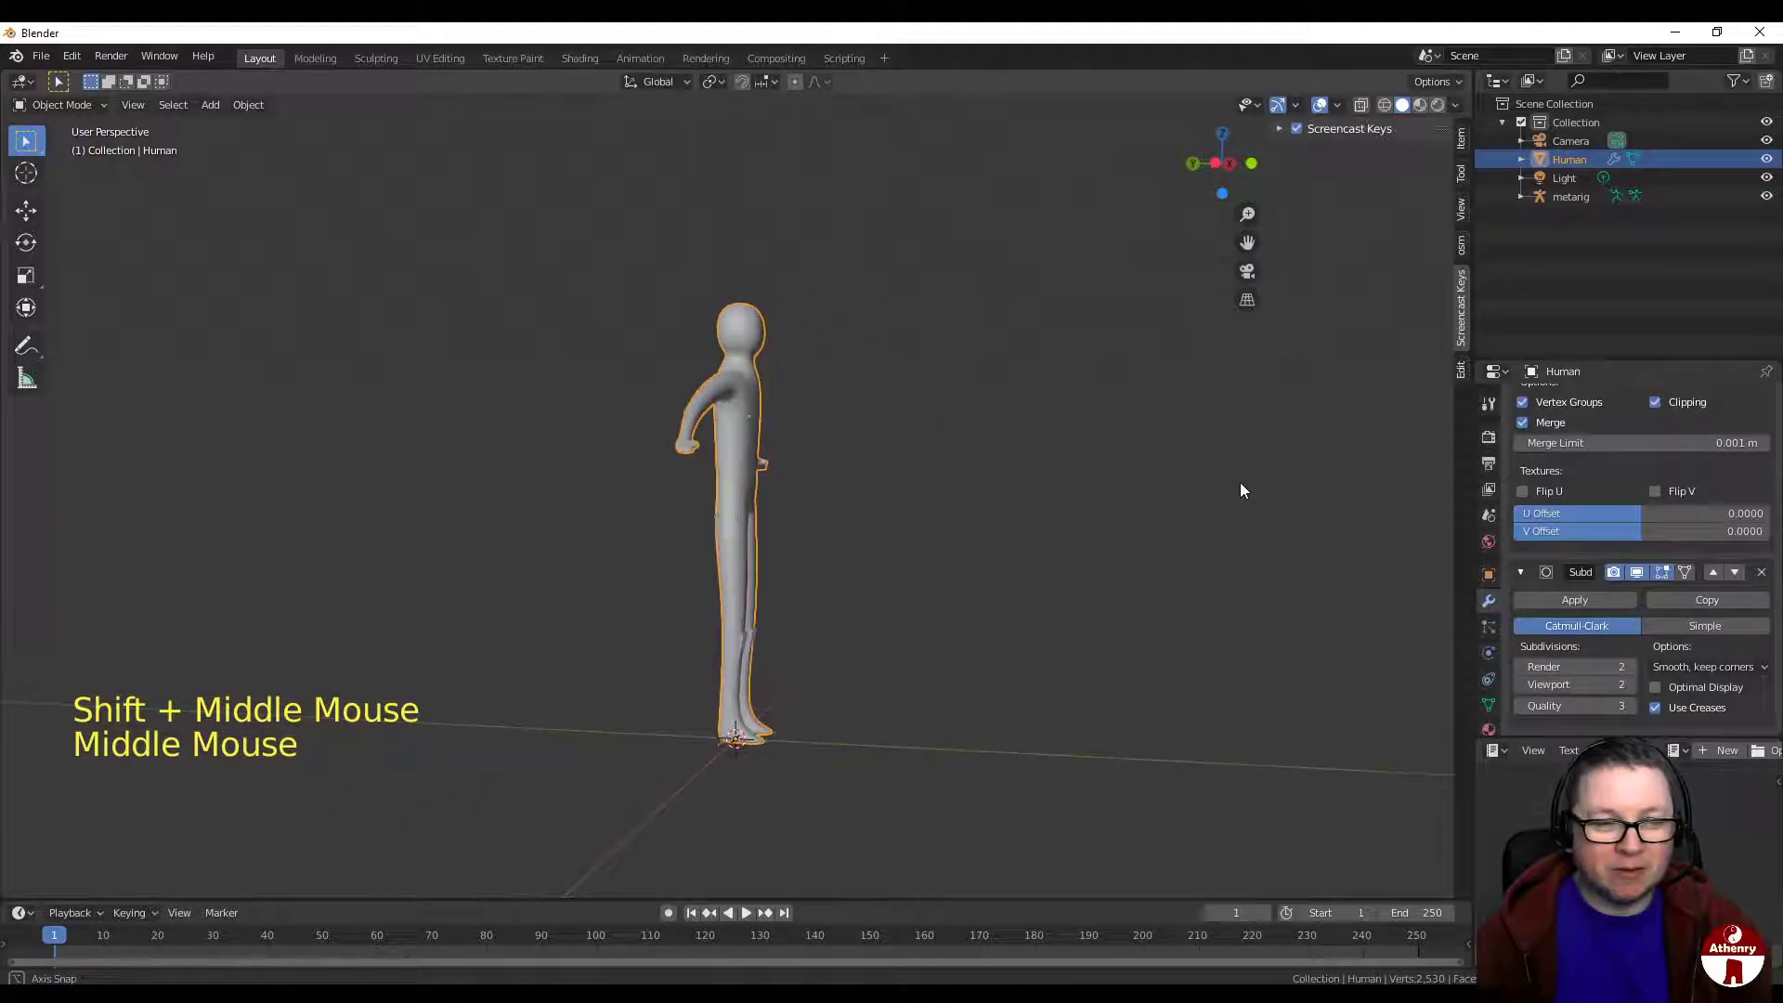
left_click(1217, 161)
scroll(1043, 487, "up", 3)
middle_click_drag(1044, 486, 977, 367, "shift")
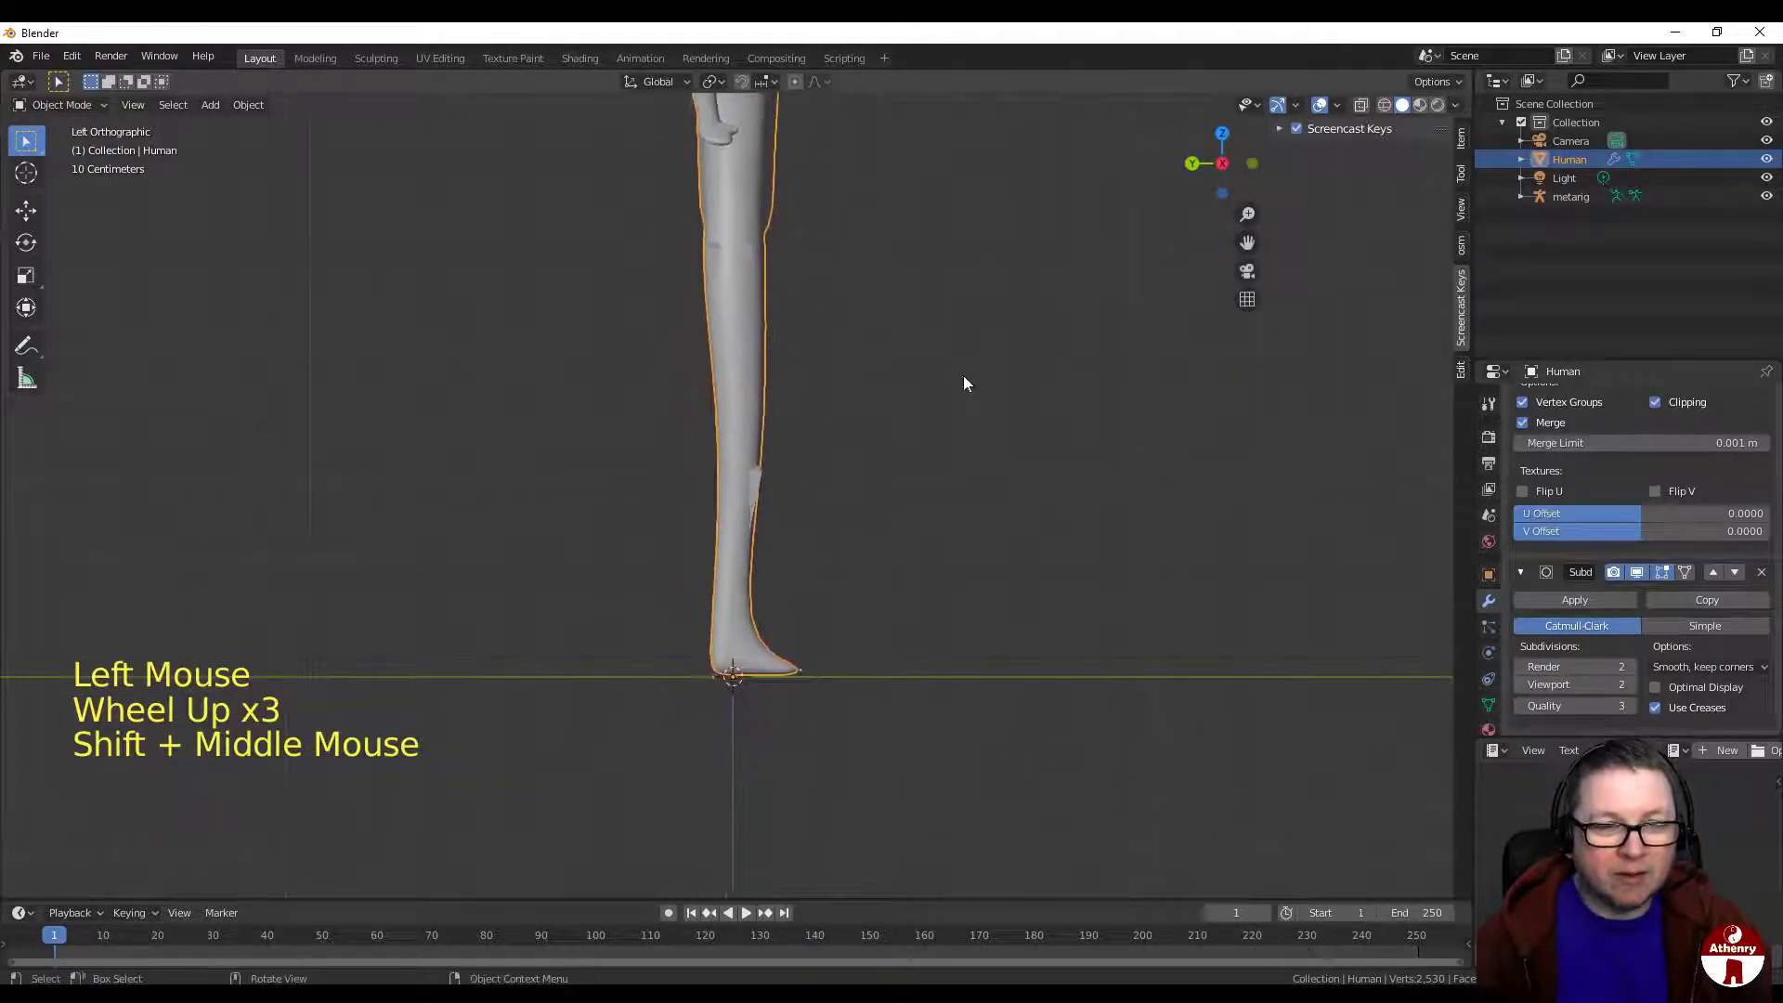
scroll(966, 362, "up", 3)
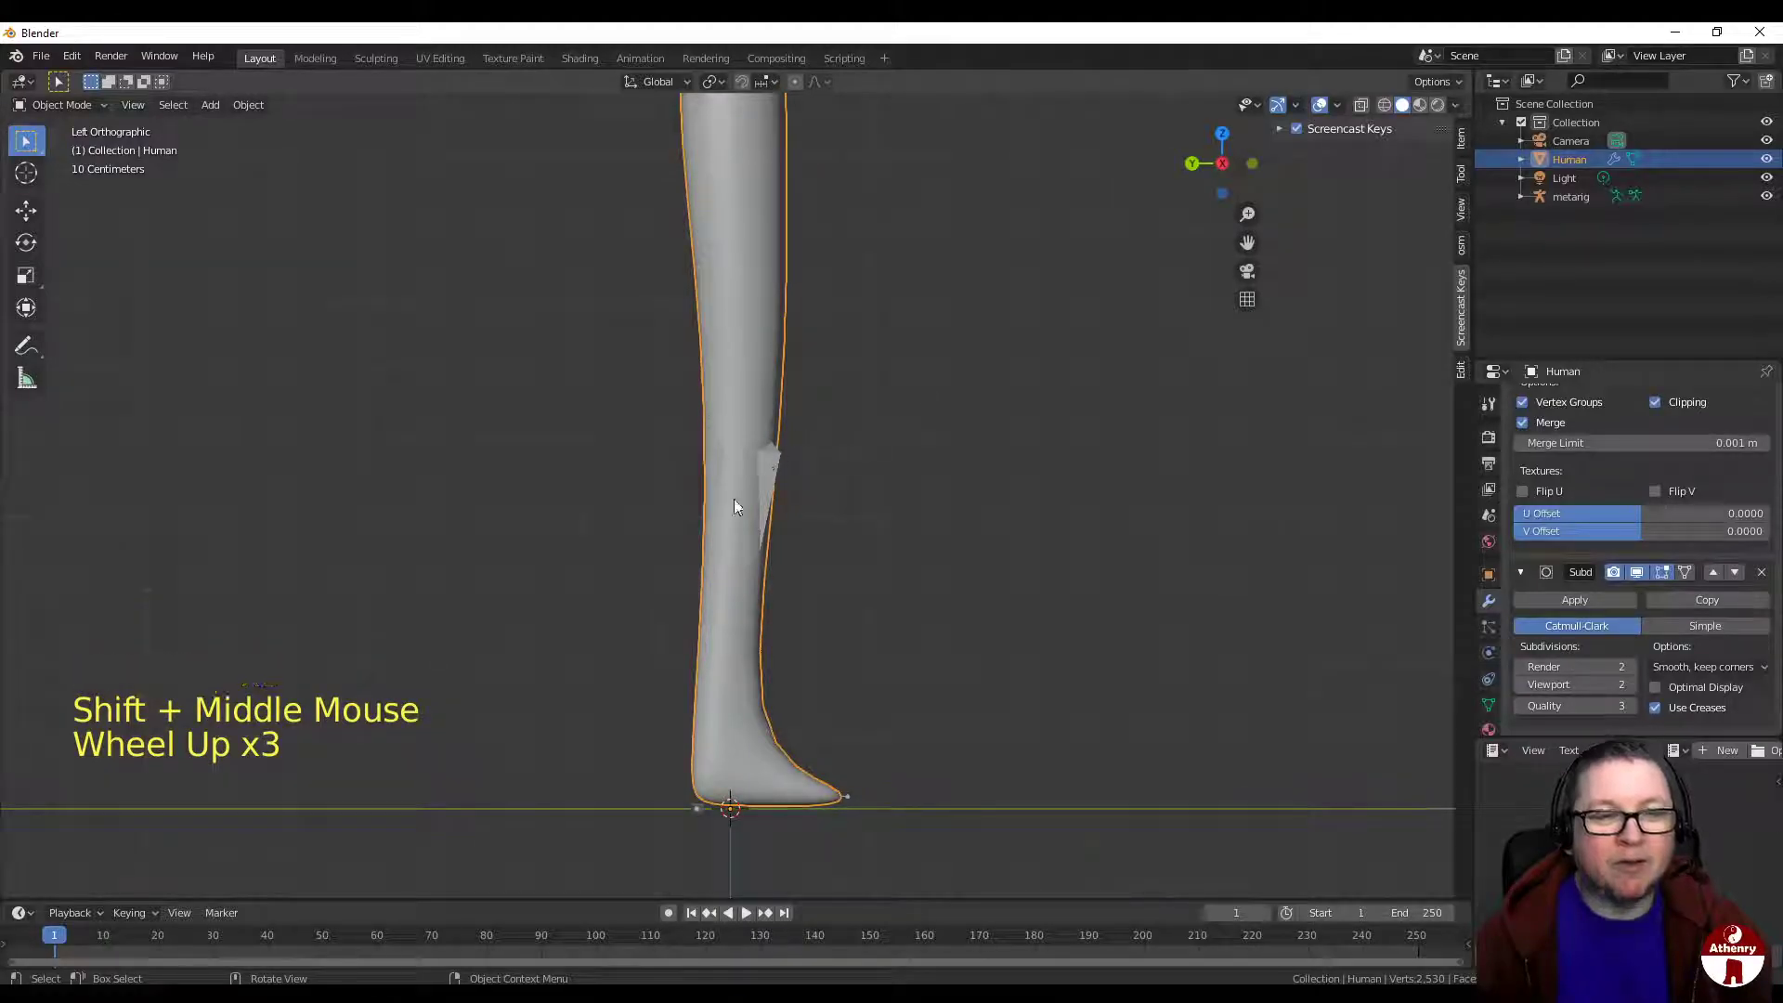
Step: Enter Edit Mode with vertex selection, clear the selection and box-select the vertices around the knee
key("Tab")
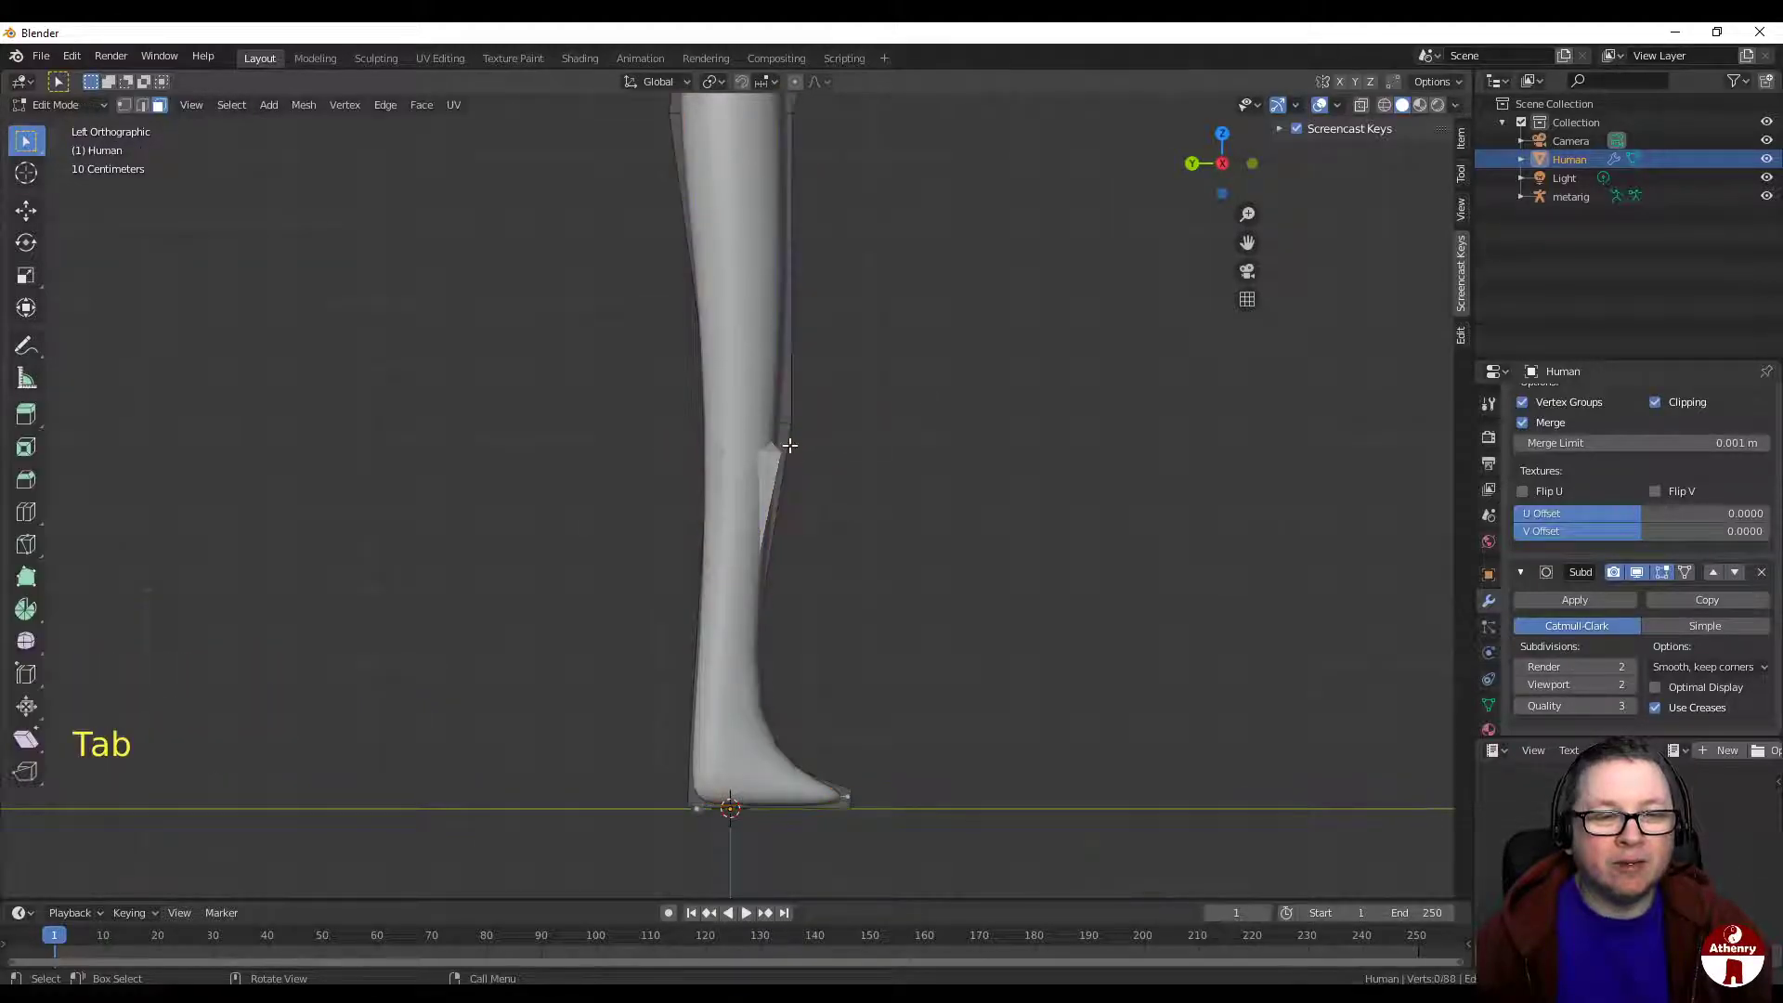
key("Tab")
key("Tab")
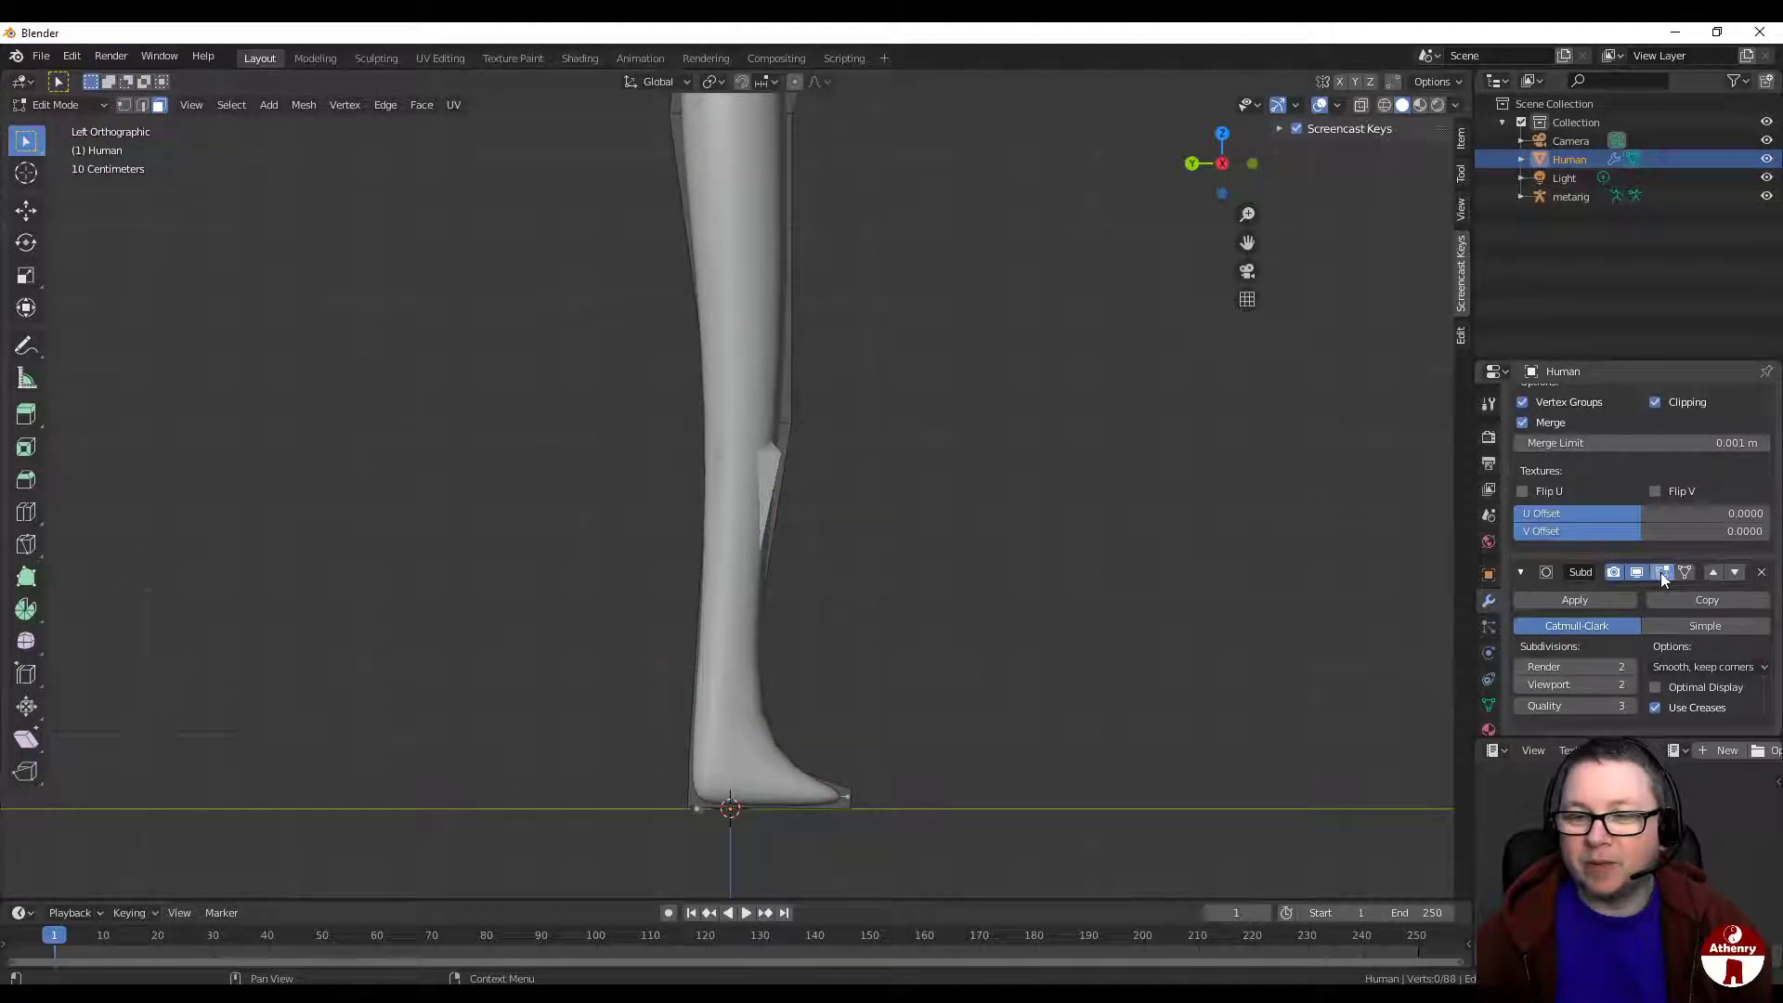
left_click_drag(673, 380, 863, 458)
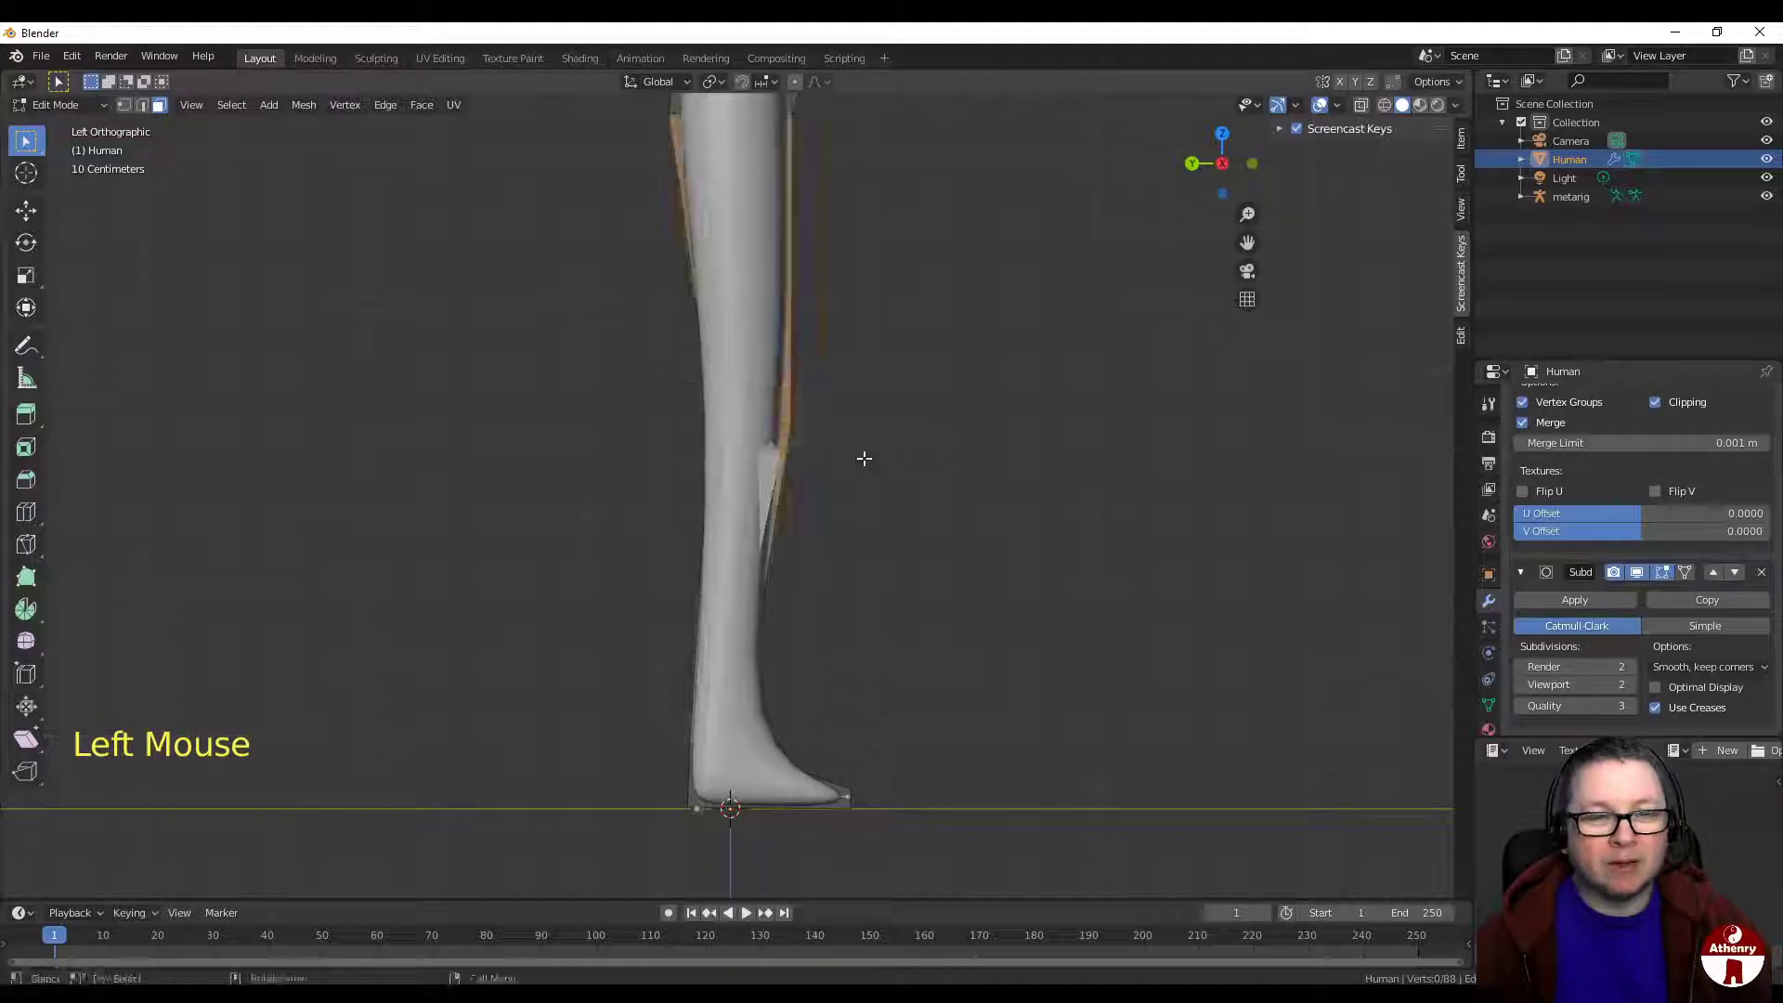
key("1")
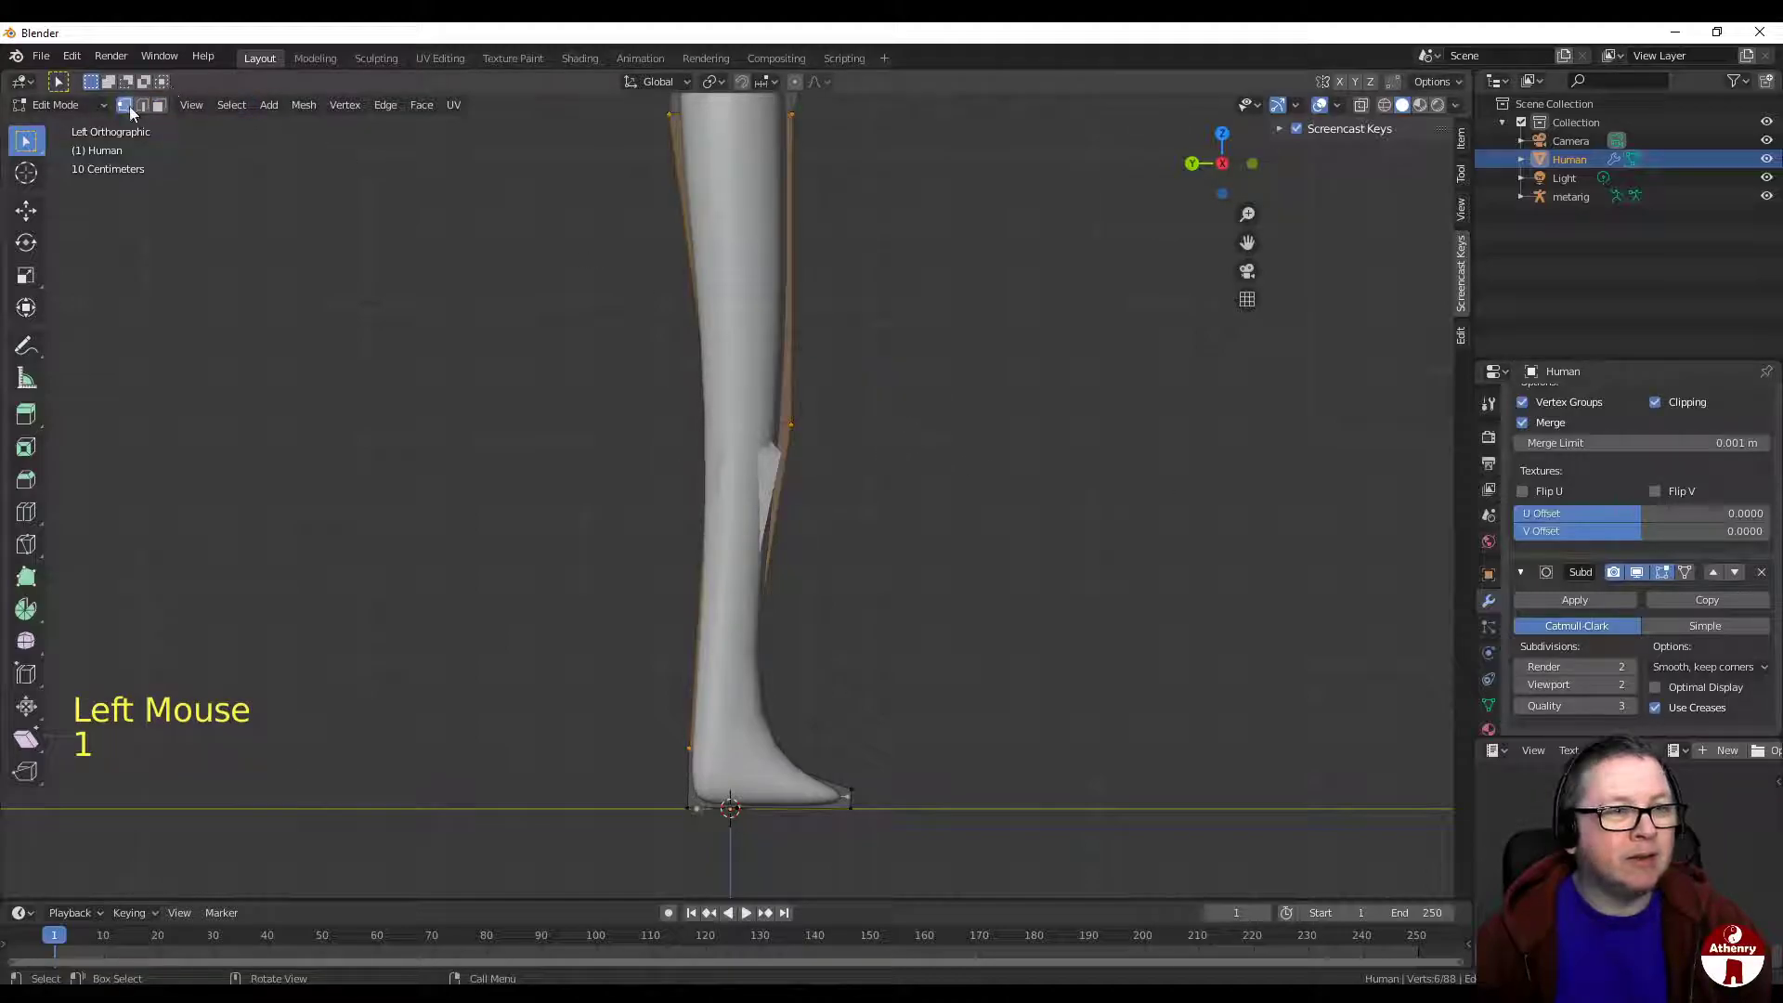
left_click(129, 108)
left_click(477, 266)
left_click_drag(641, 366, 908, 450)
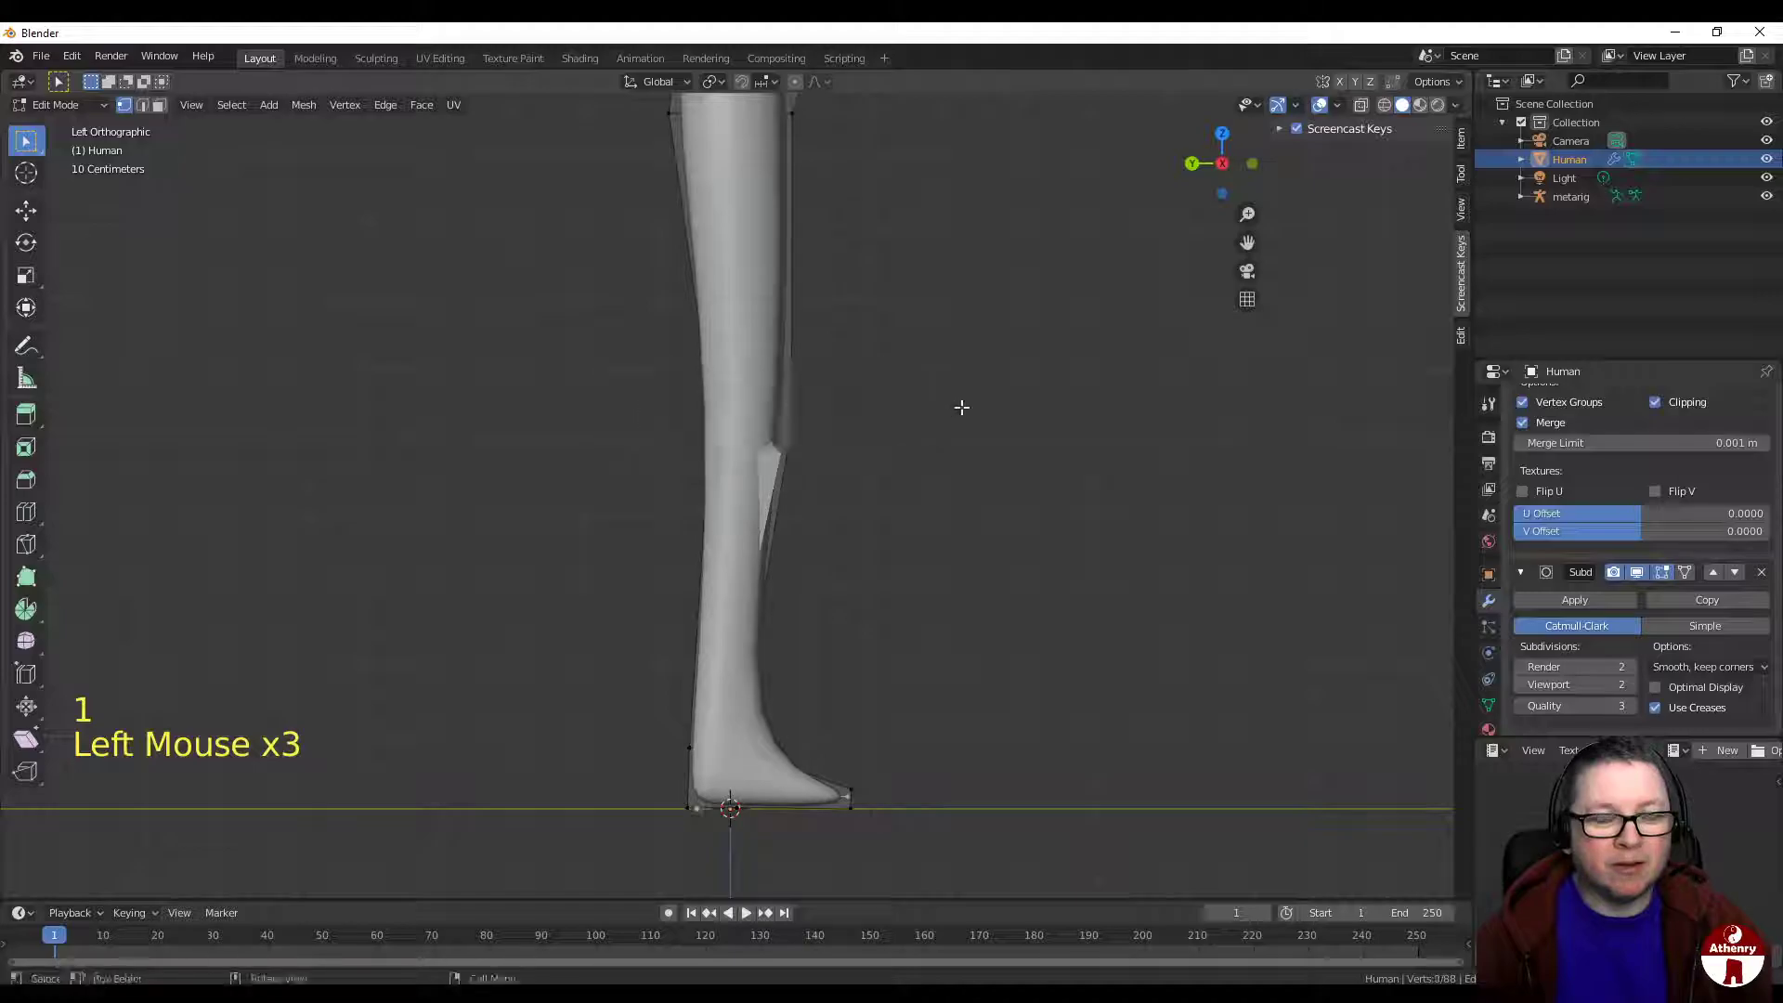
Step: Try moving the selected knee vertices about 0.04 m down and undo the move
key("g")
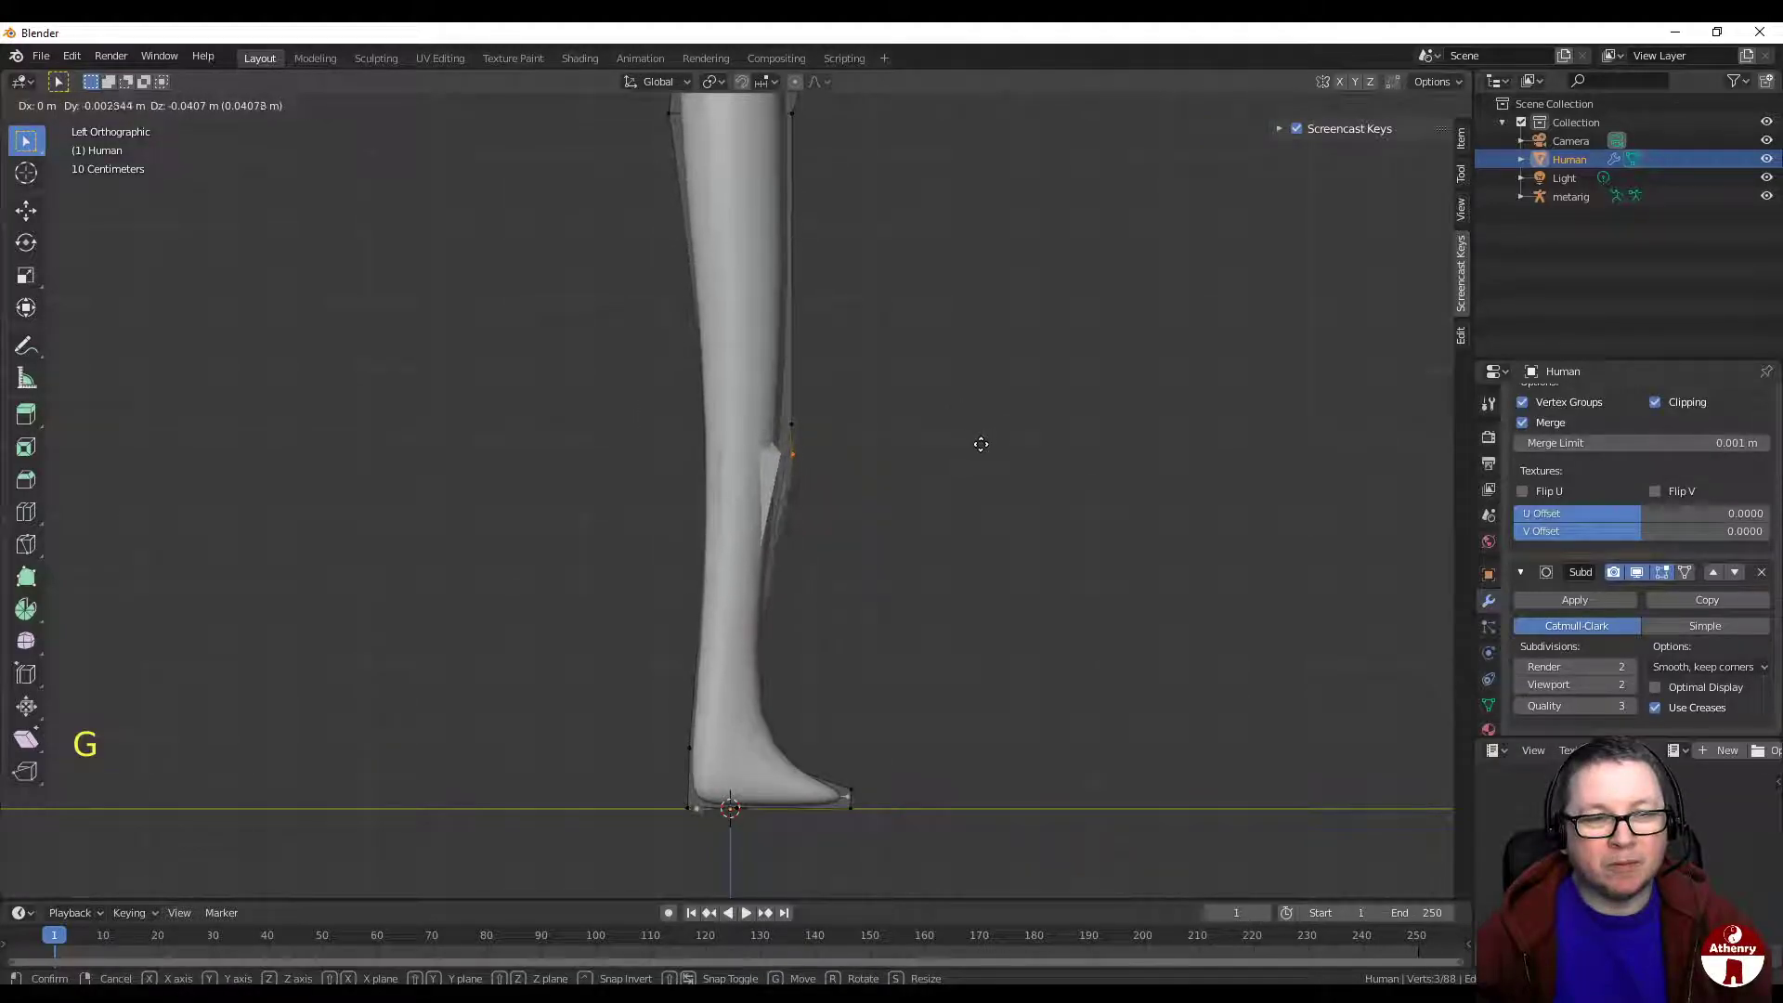
left_click(981, 444)
right_click(978, 446)
key("ctrl+z")
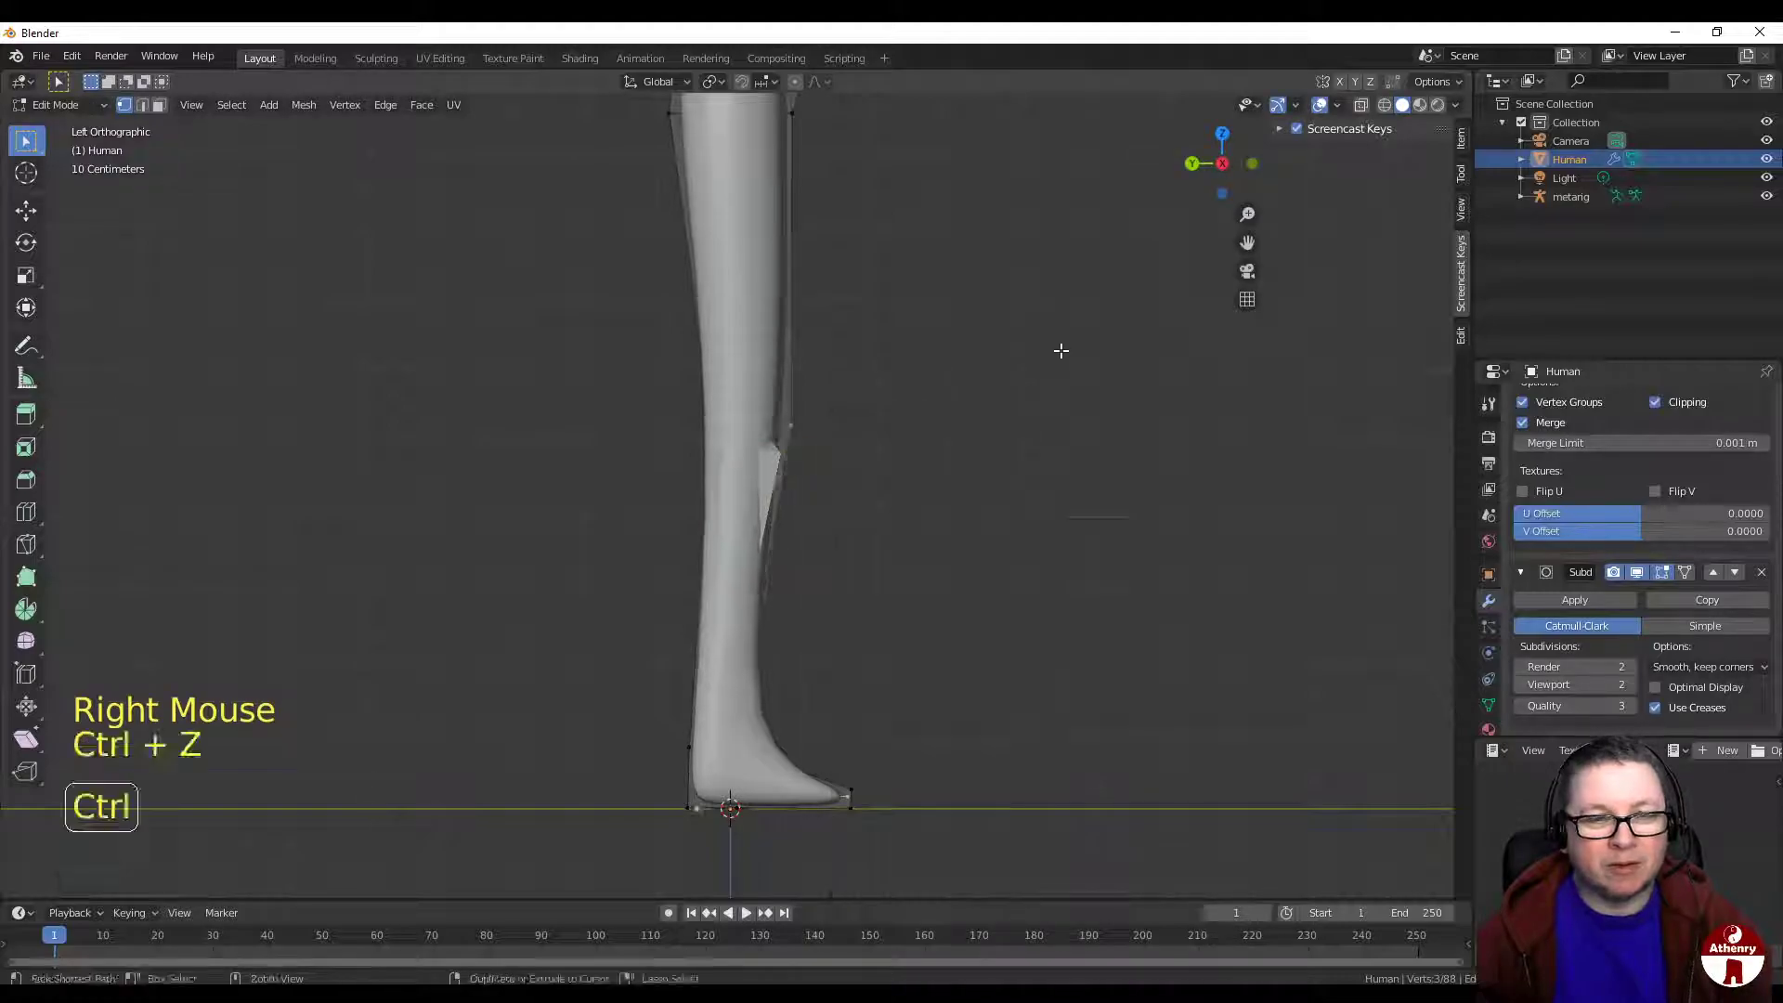
Step: Add the missing fourth knee vertex to the selection and move the ring slightly downward in right side view
middle_click_drag(1177, 368, 962, 426)
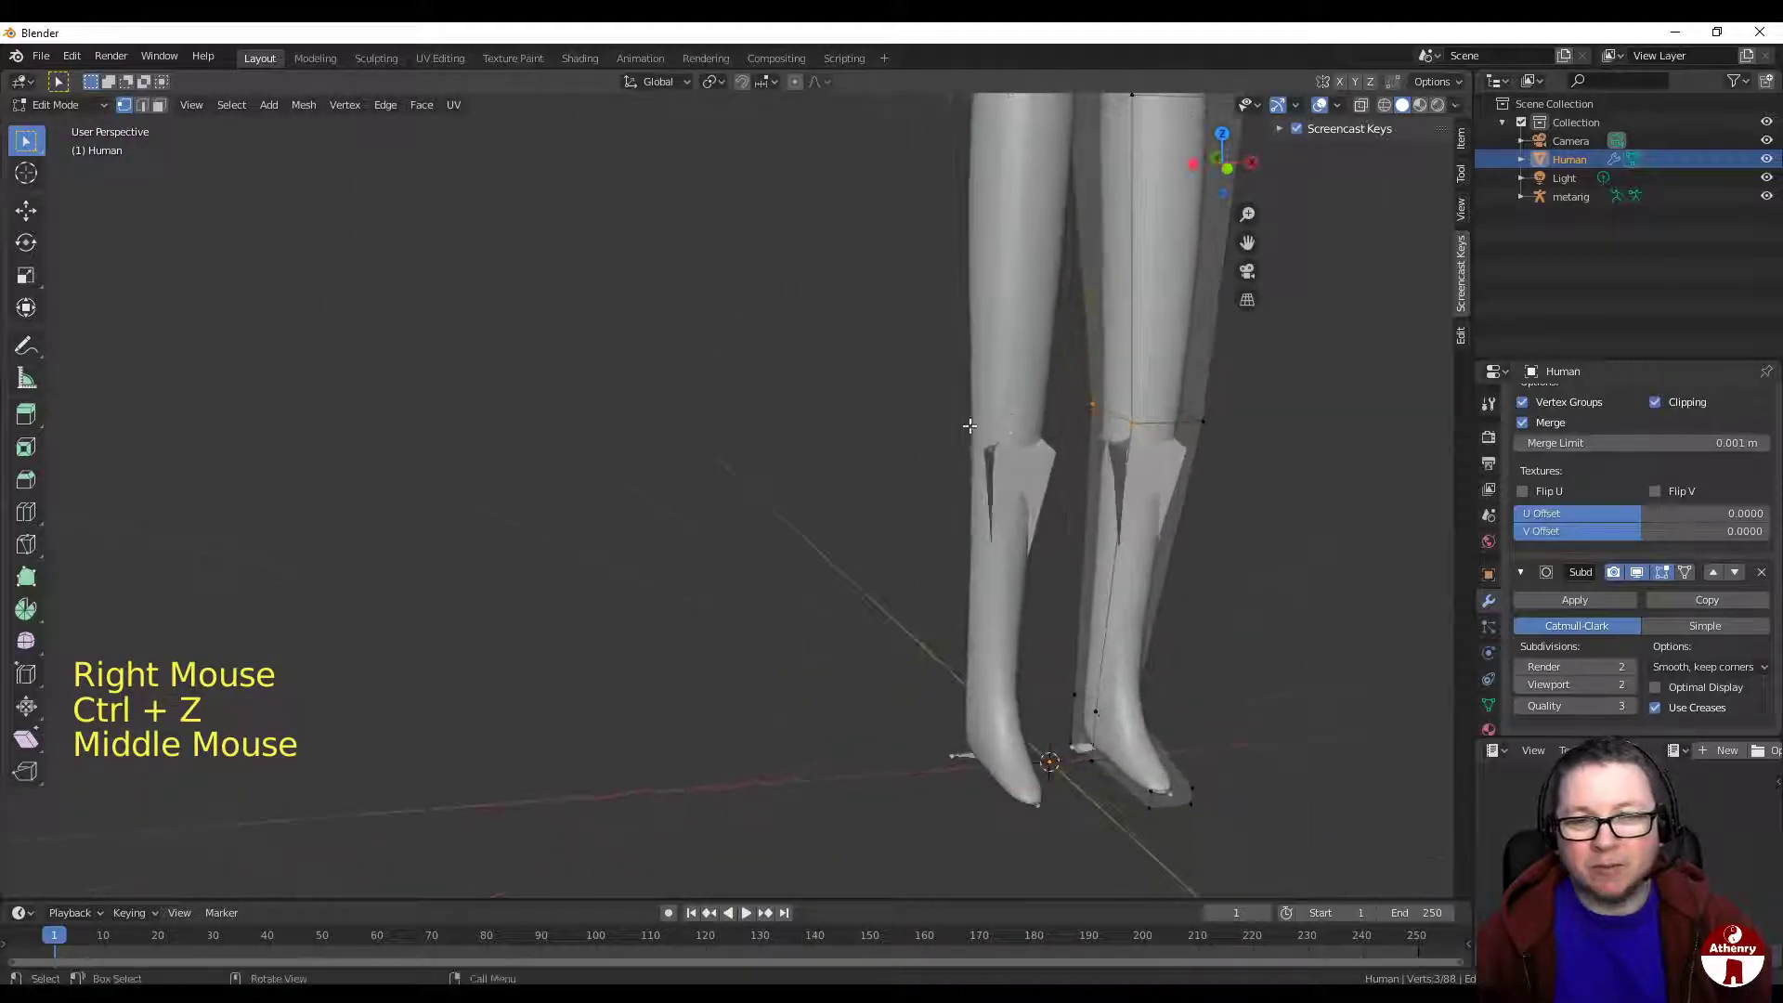
middle_click_drag(1230, 421, 919, 492)
left_click(1082, 496, "shift")
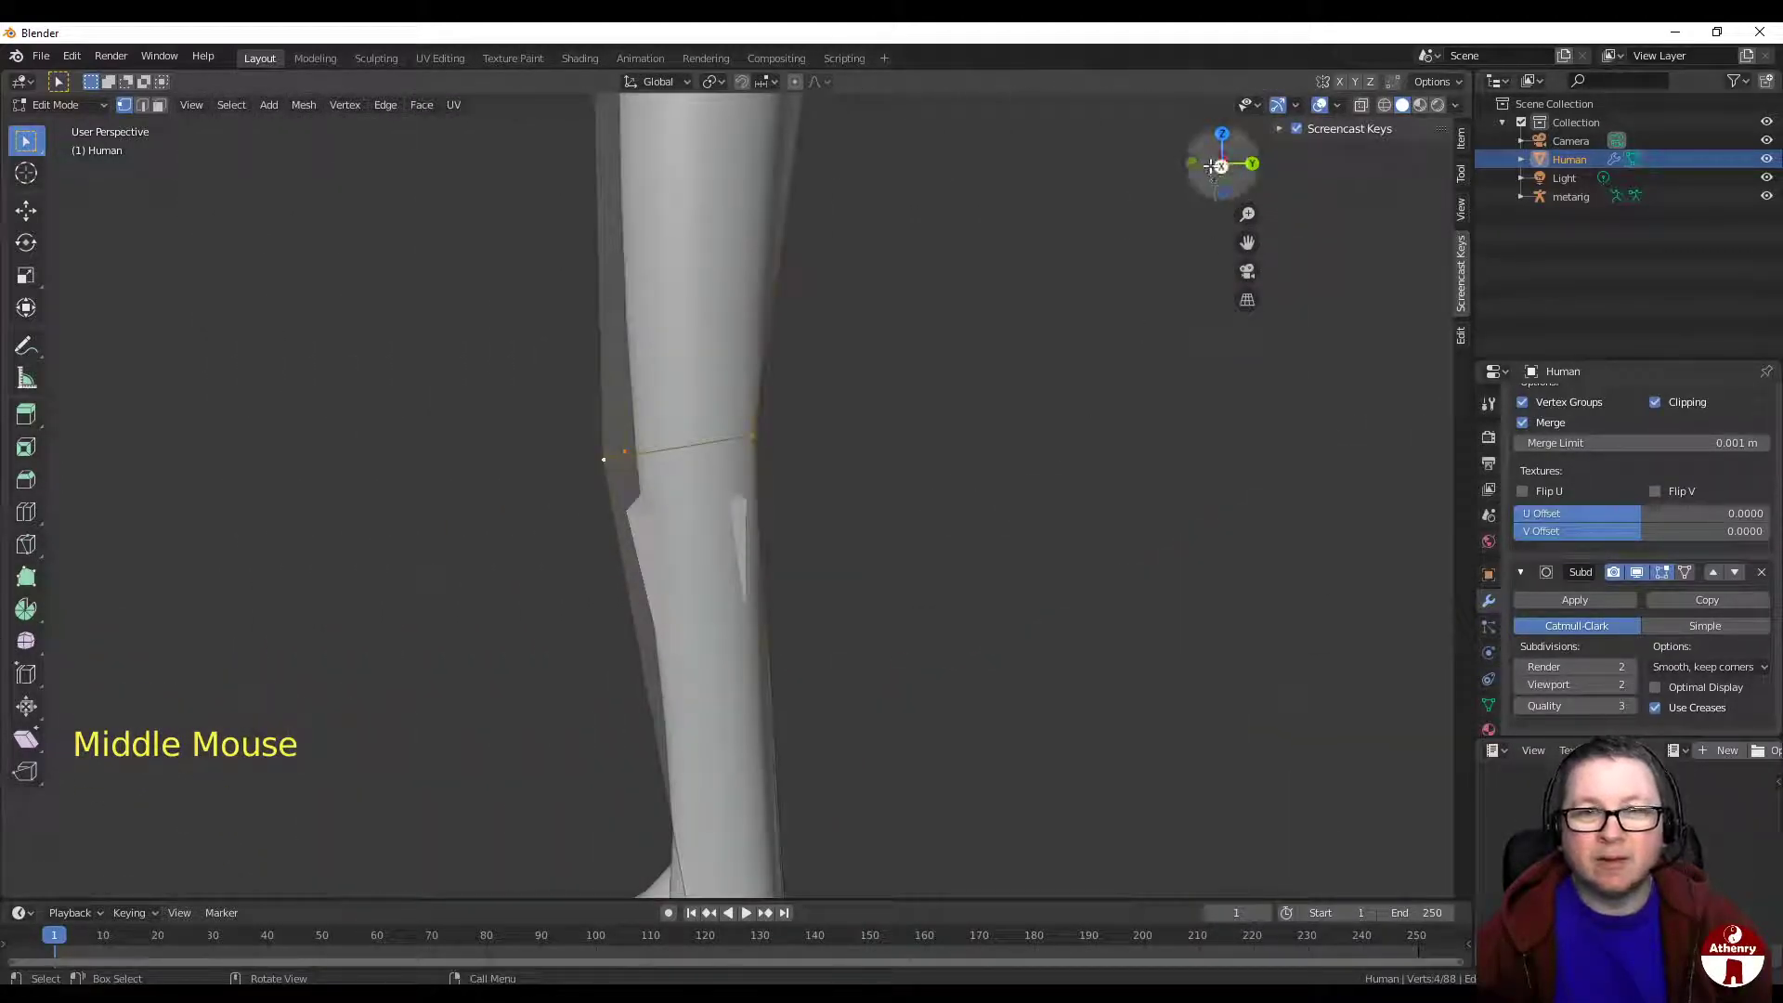
left_click(1218, 165)
key("g")
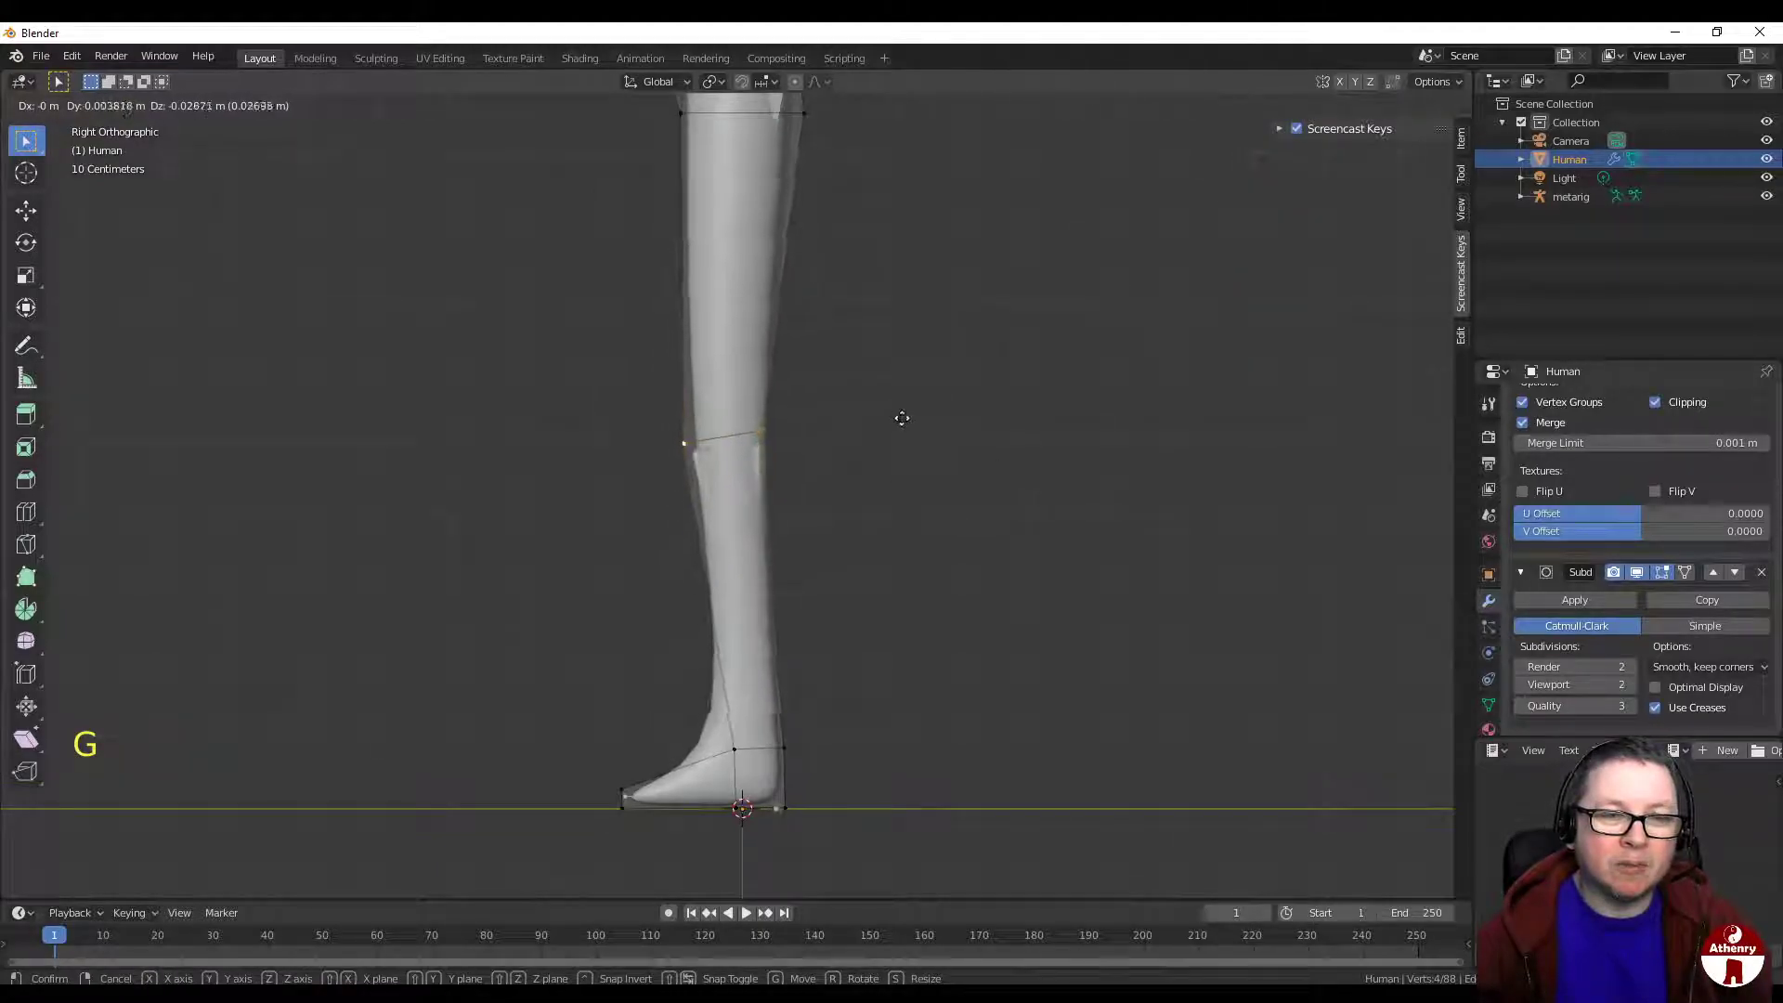
left_click(898, 407)
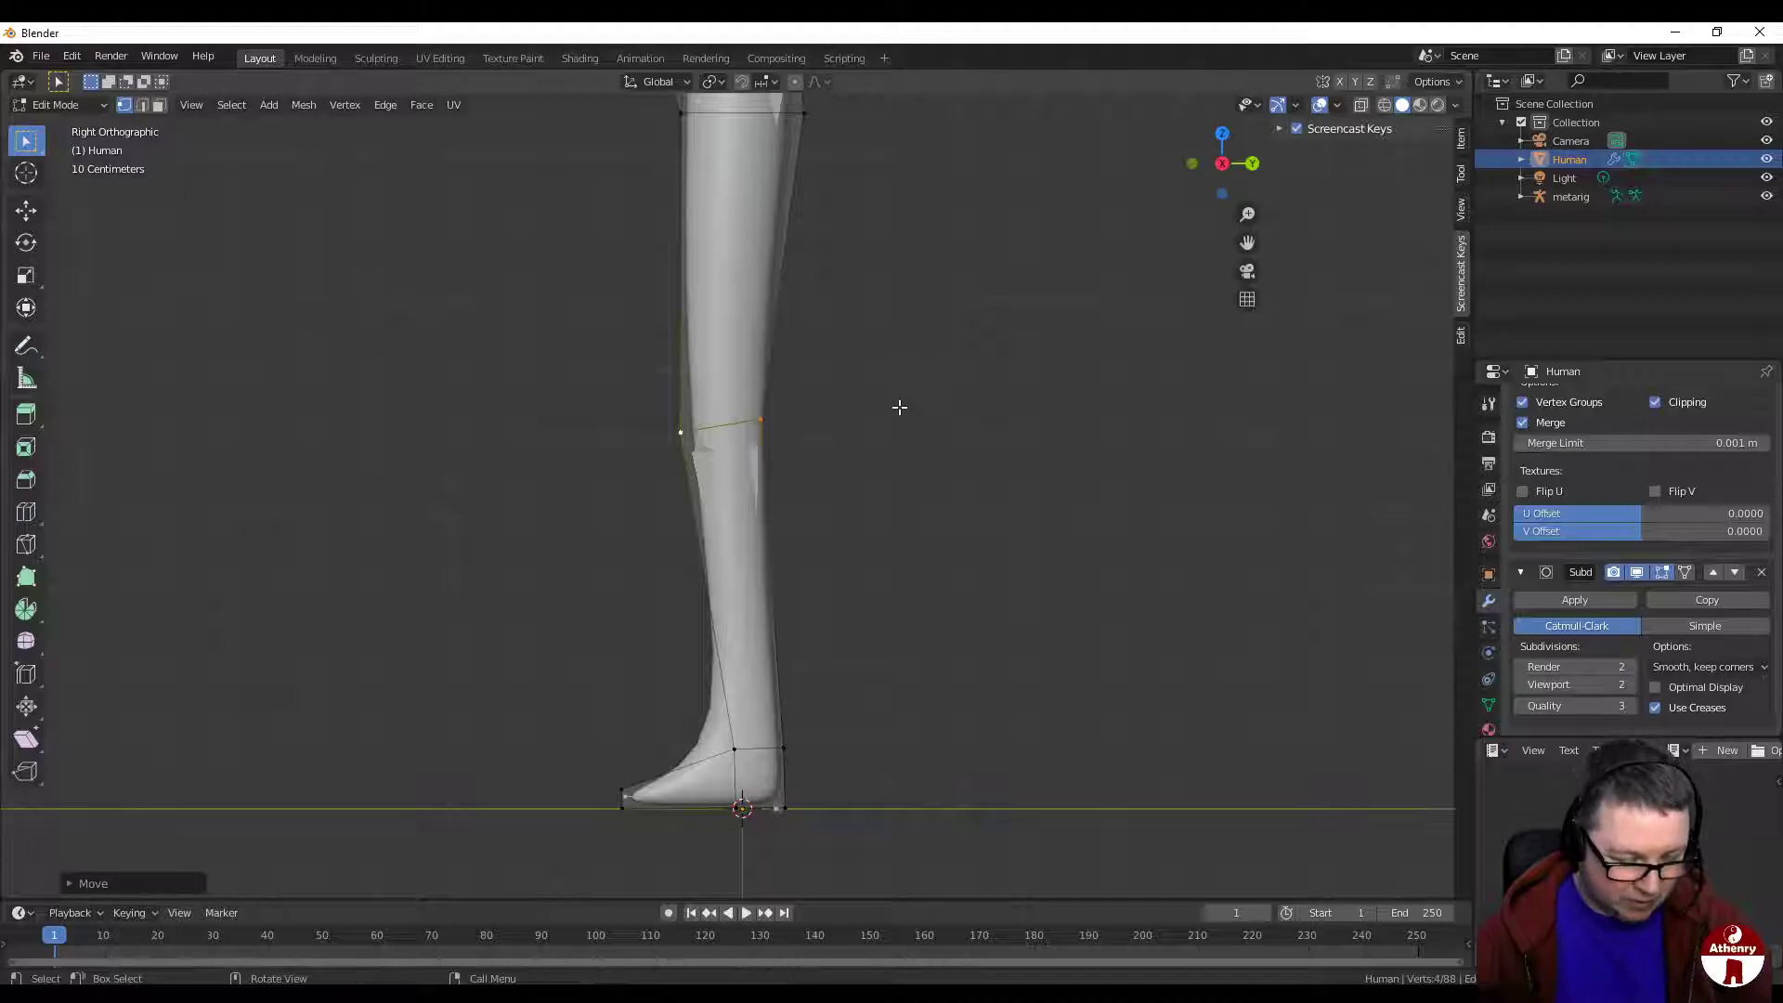
Step: Scale the knee vertex ring up by about 1.14, check the figure in Object Mode and return to Edit Mode
key("s")
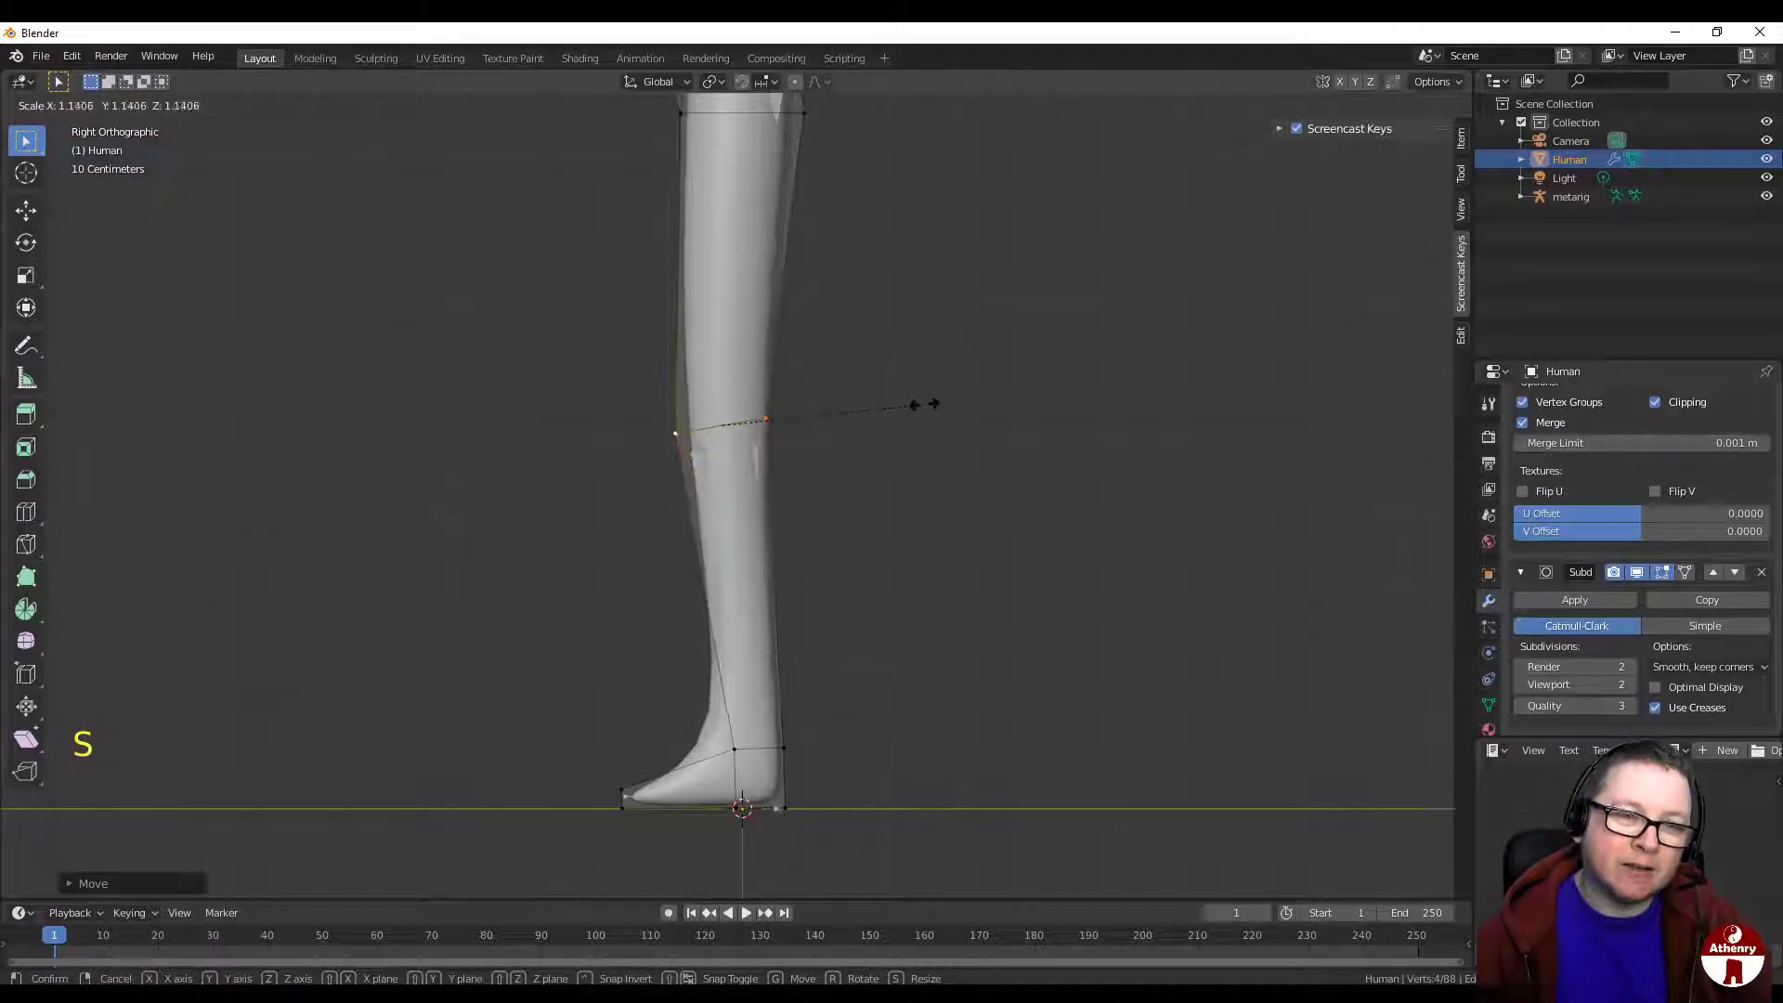
left_click(922, 404)
middle_click_drag(922, 404, 917, 473)
scroll(1224, 419, "down", 3)
scroll(1217, 420, "down", 1)
key("Tab")
scroll(1183, 432, "down", 1)
scroll(1183, 433, "down", 1)
scroll(945, 475, "up", 3)
key("Tab")
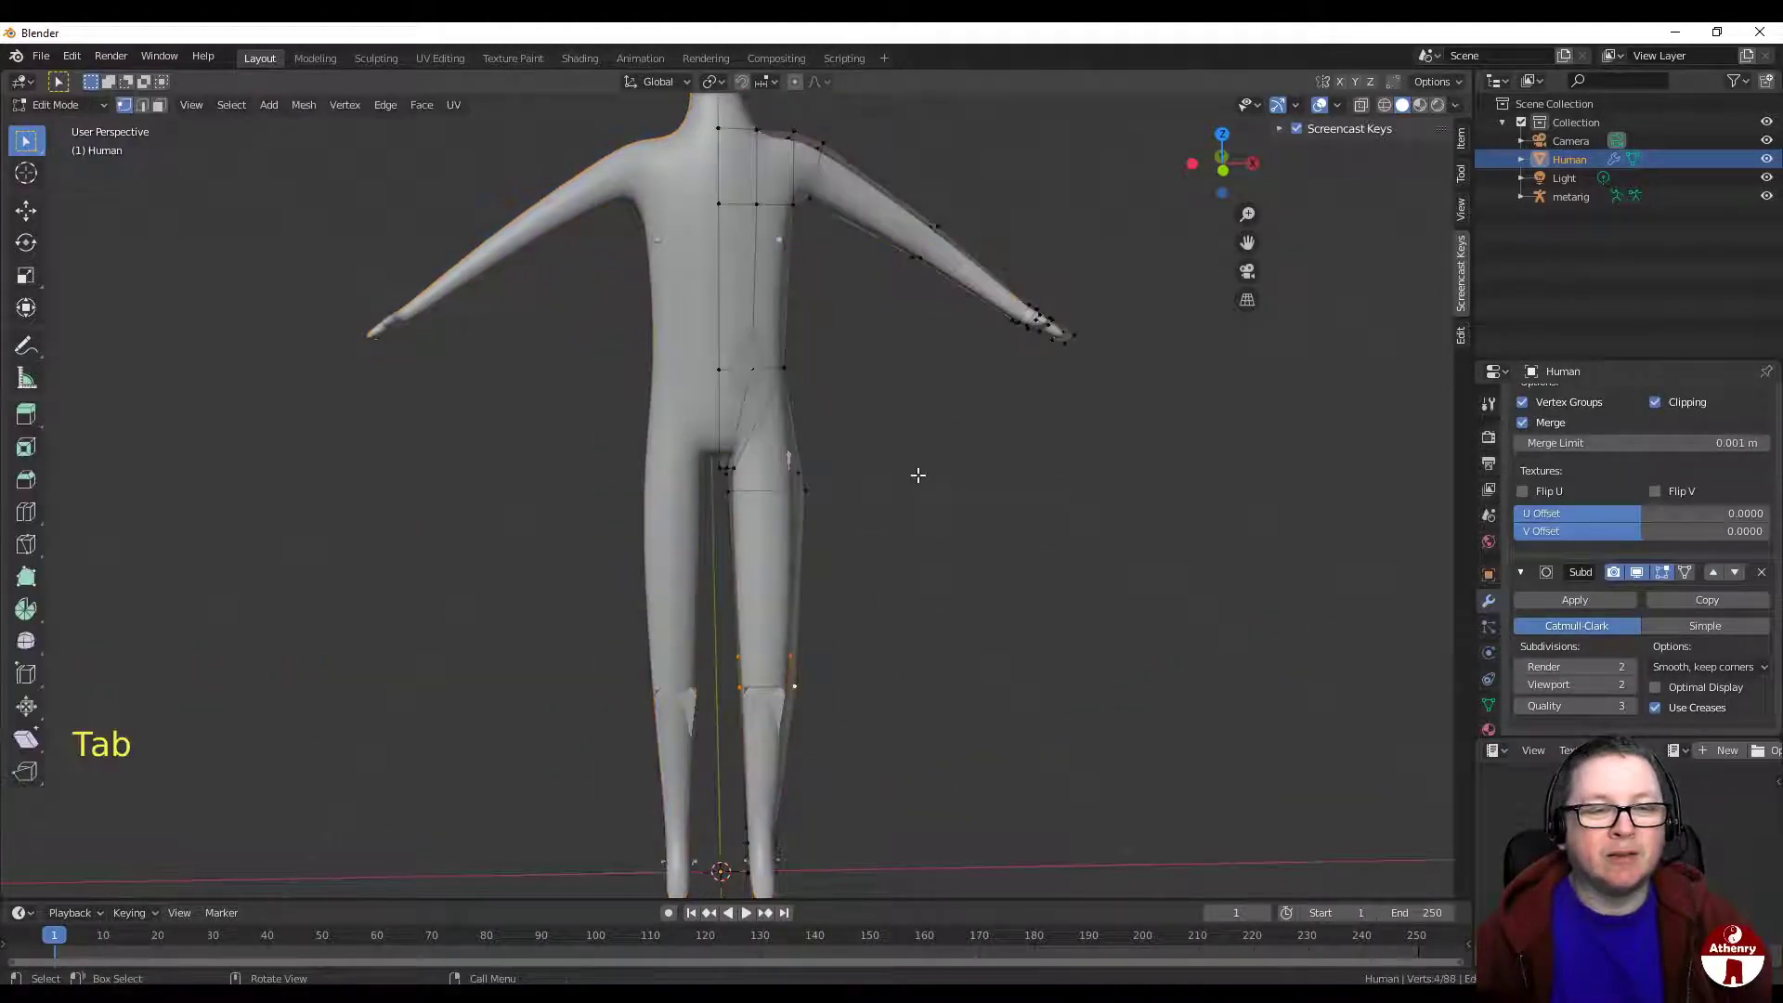
Step: Return to Object Mode, select the metarig and generate the Rigify control rig from its armature data
key("Tab")
scroll(919, 480, "down", 2)
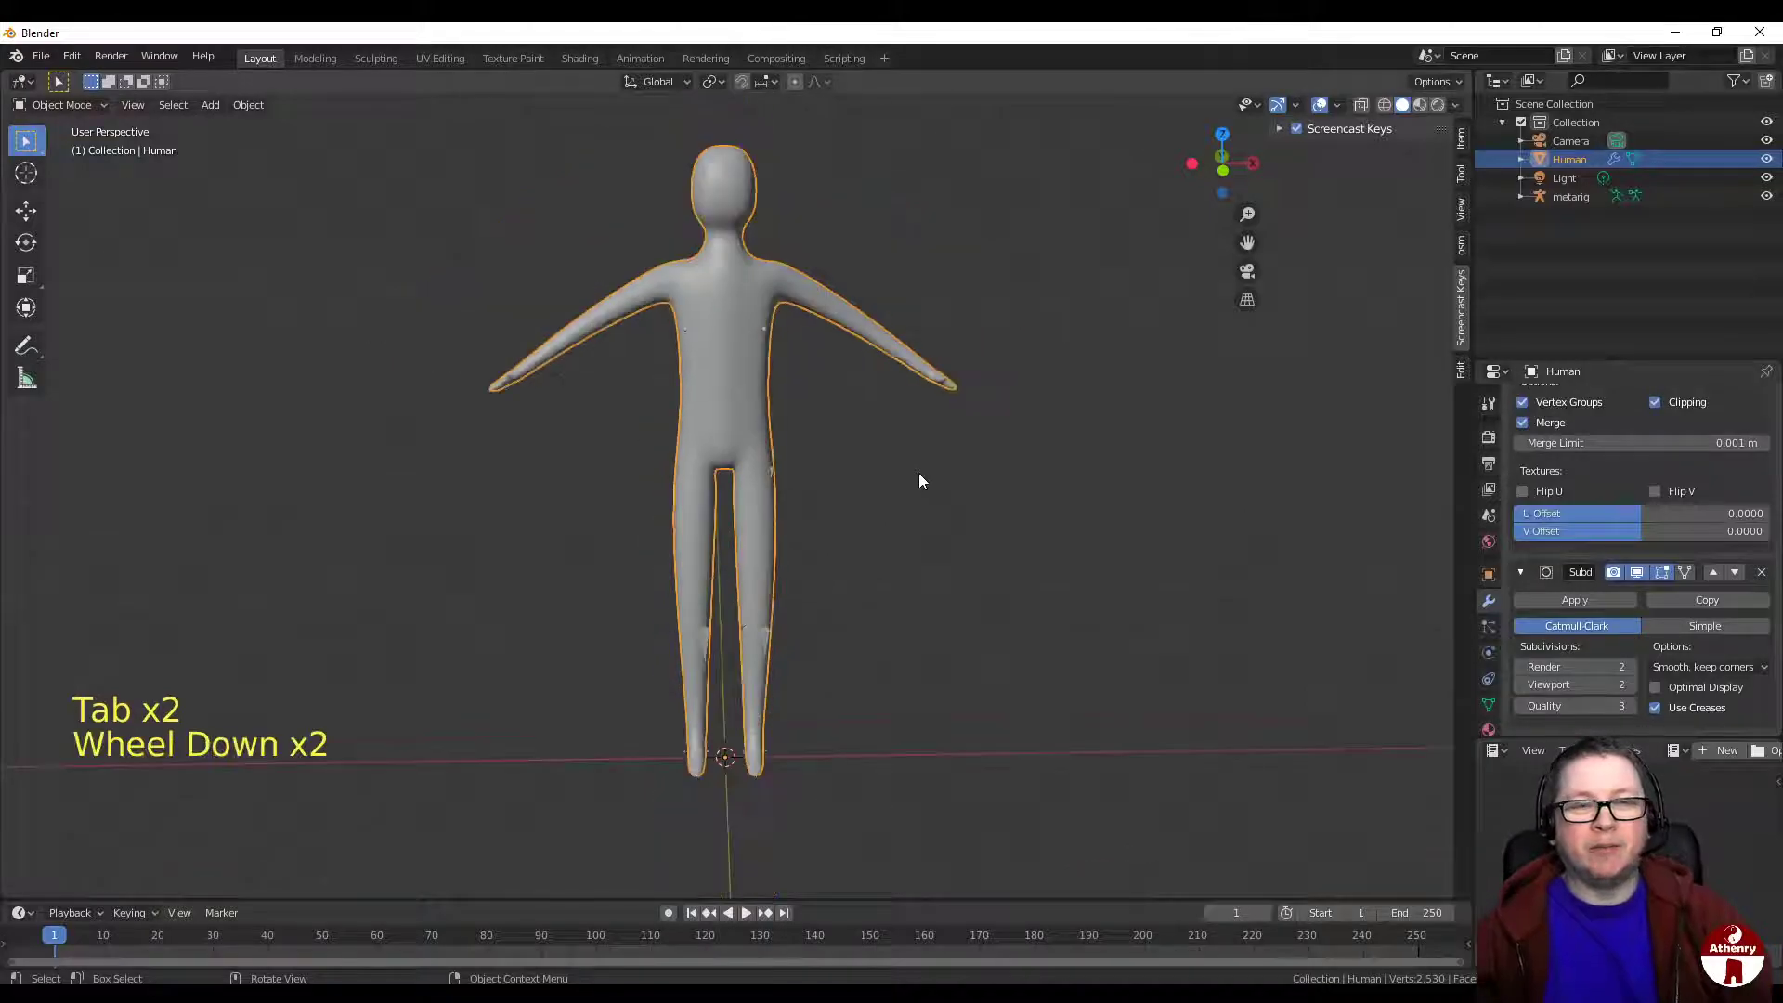
left_click(1585, 197)
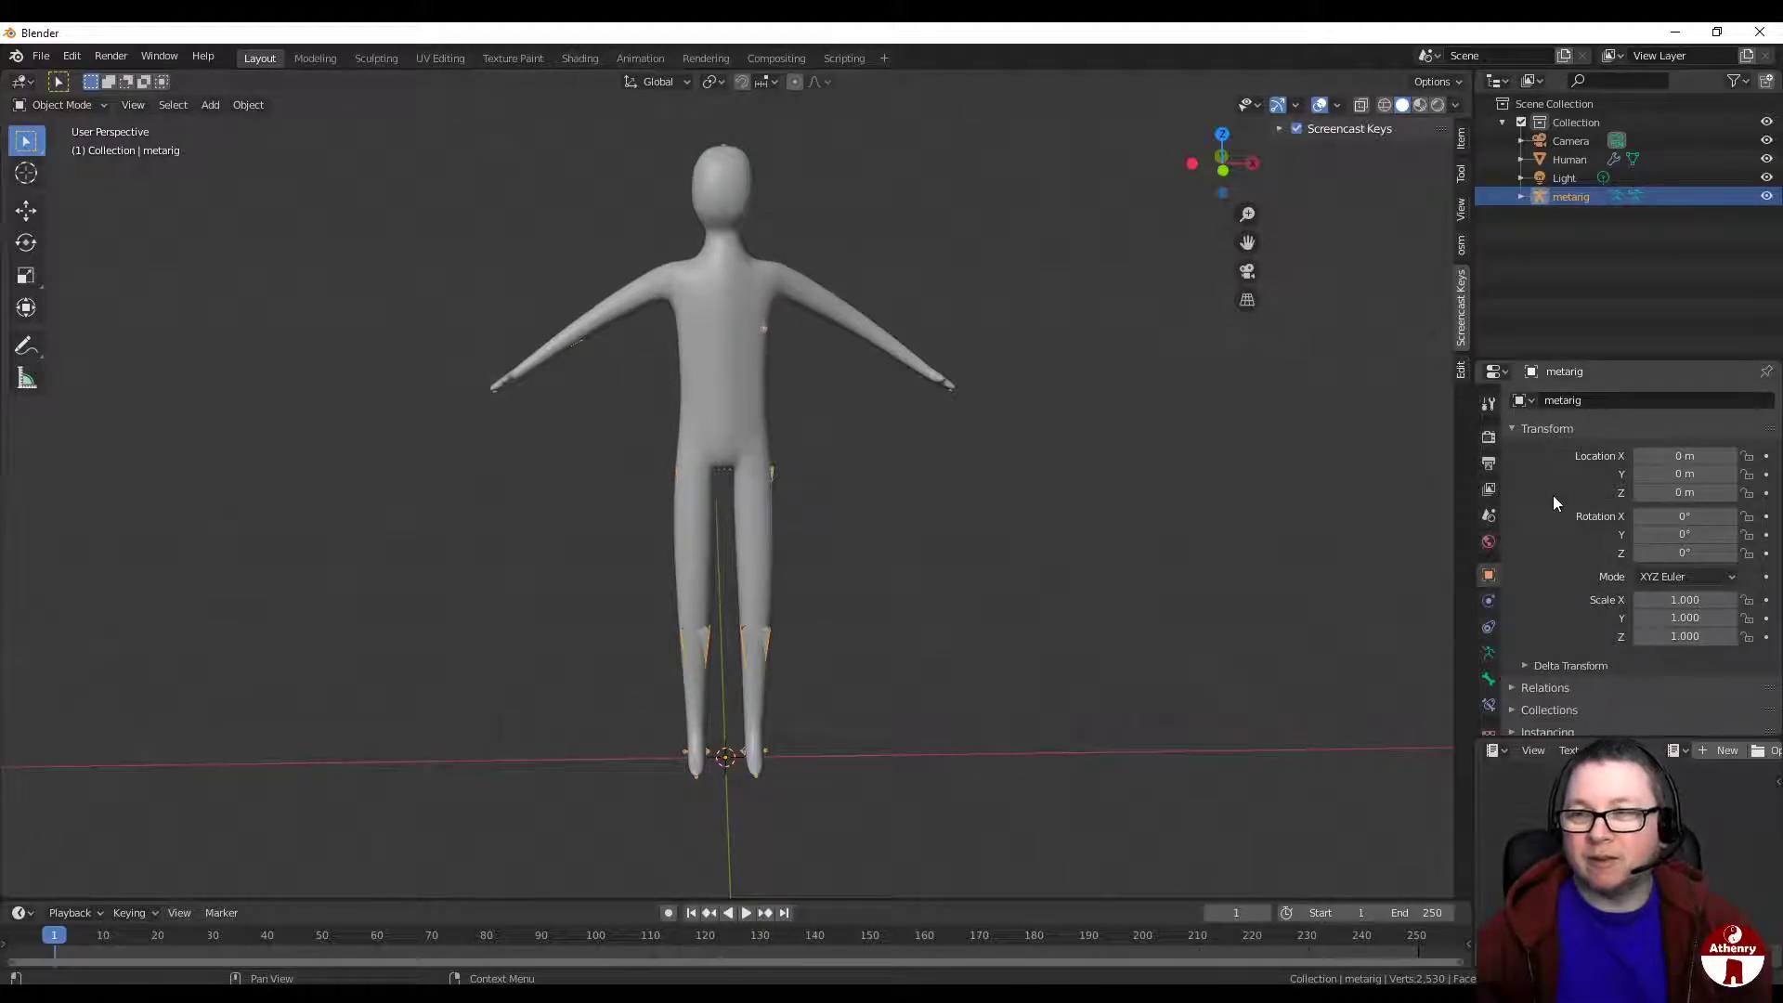
scroll(1554, 497, "down", 7)
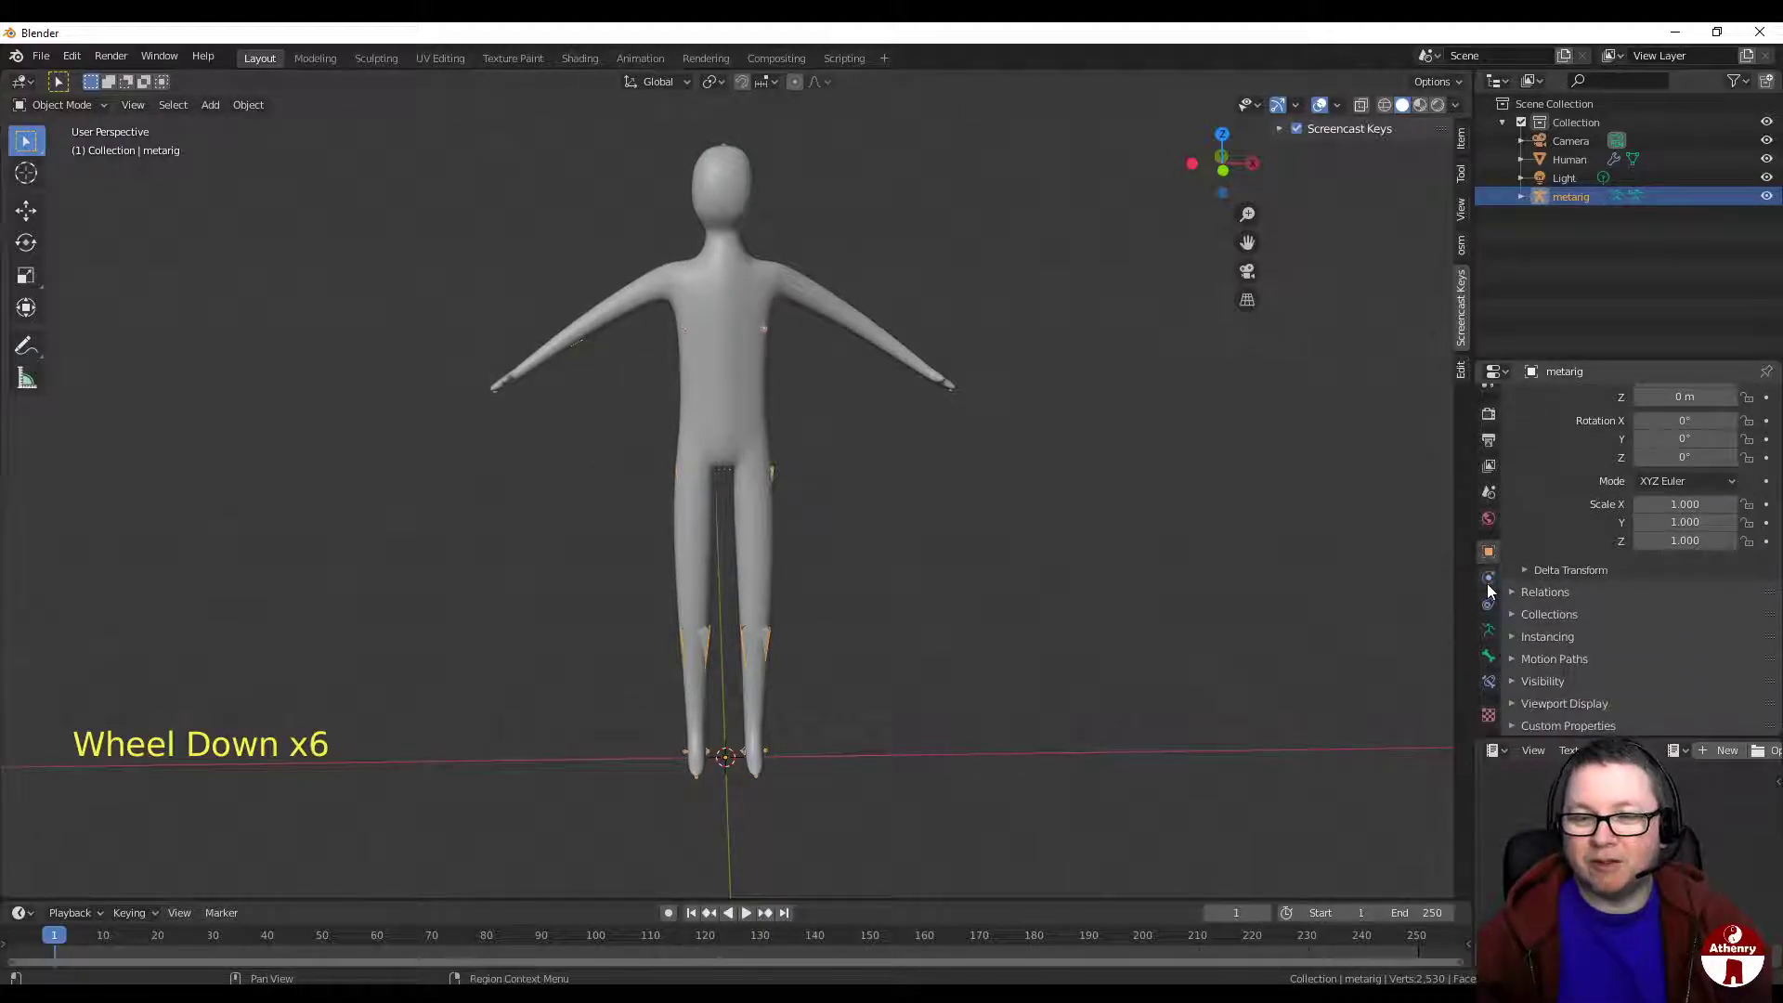
left_click(1487, 637)
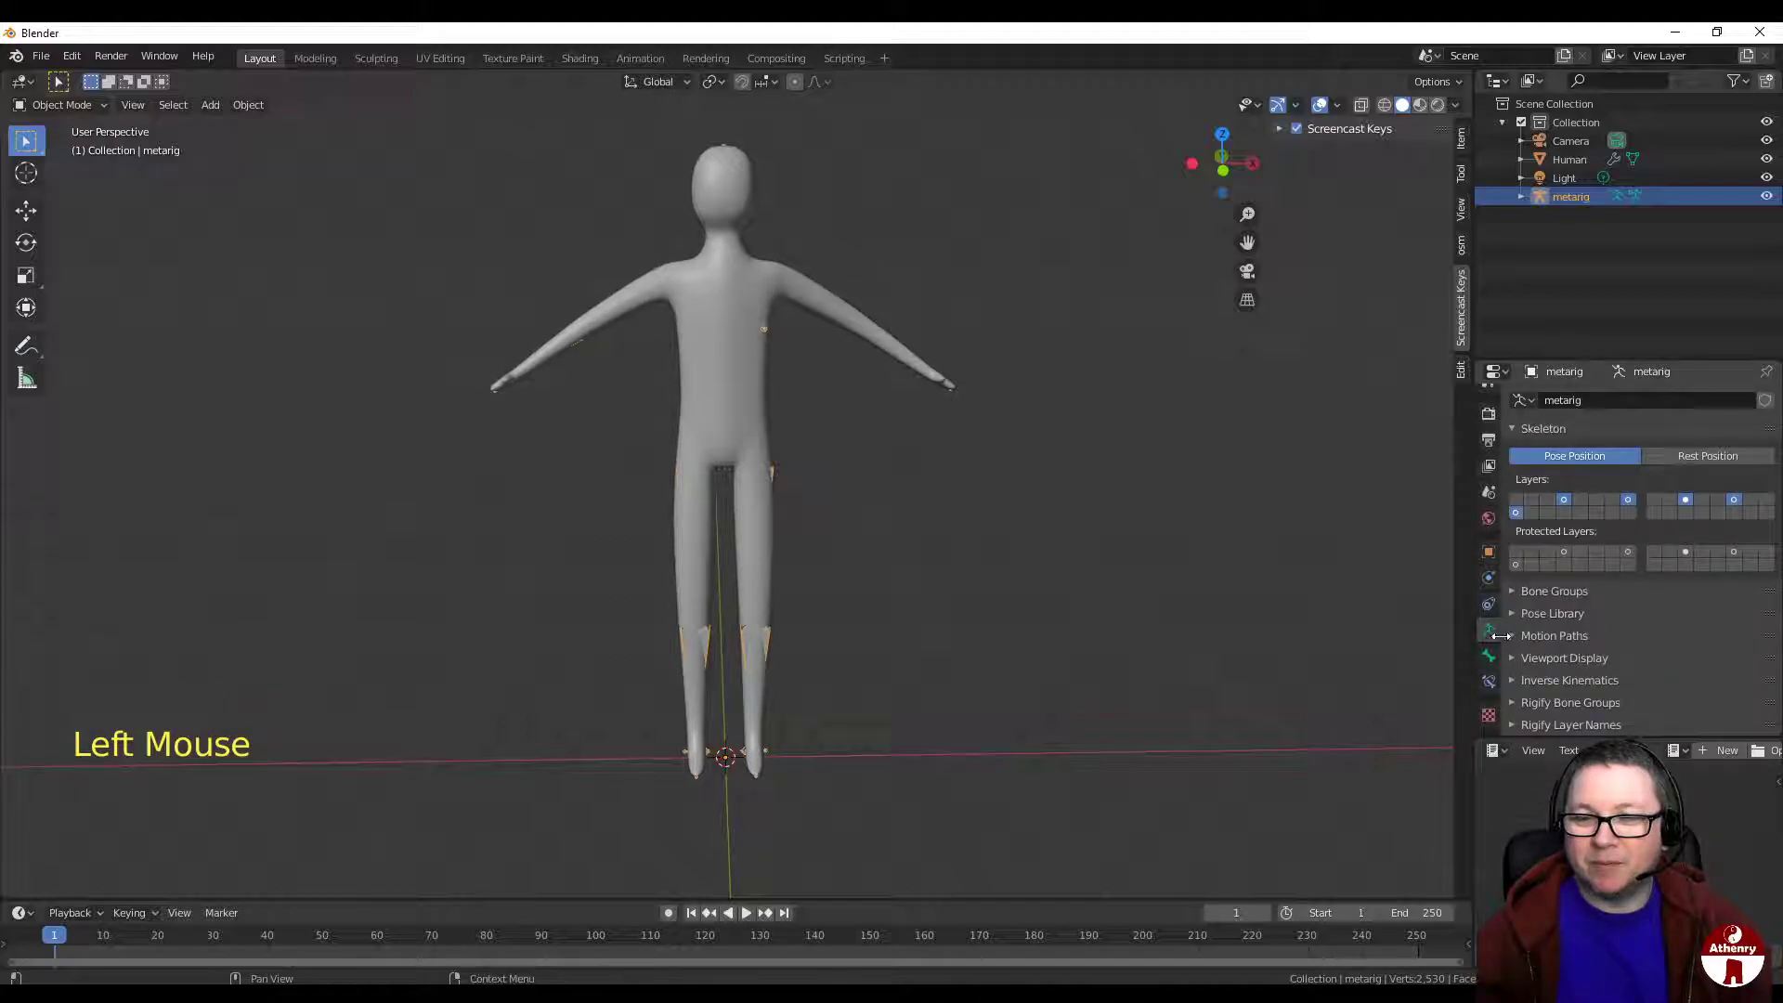
left_click(1488, 655)
left_click(1488, 637)
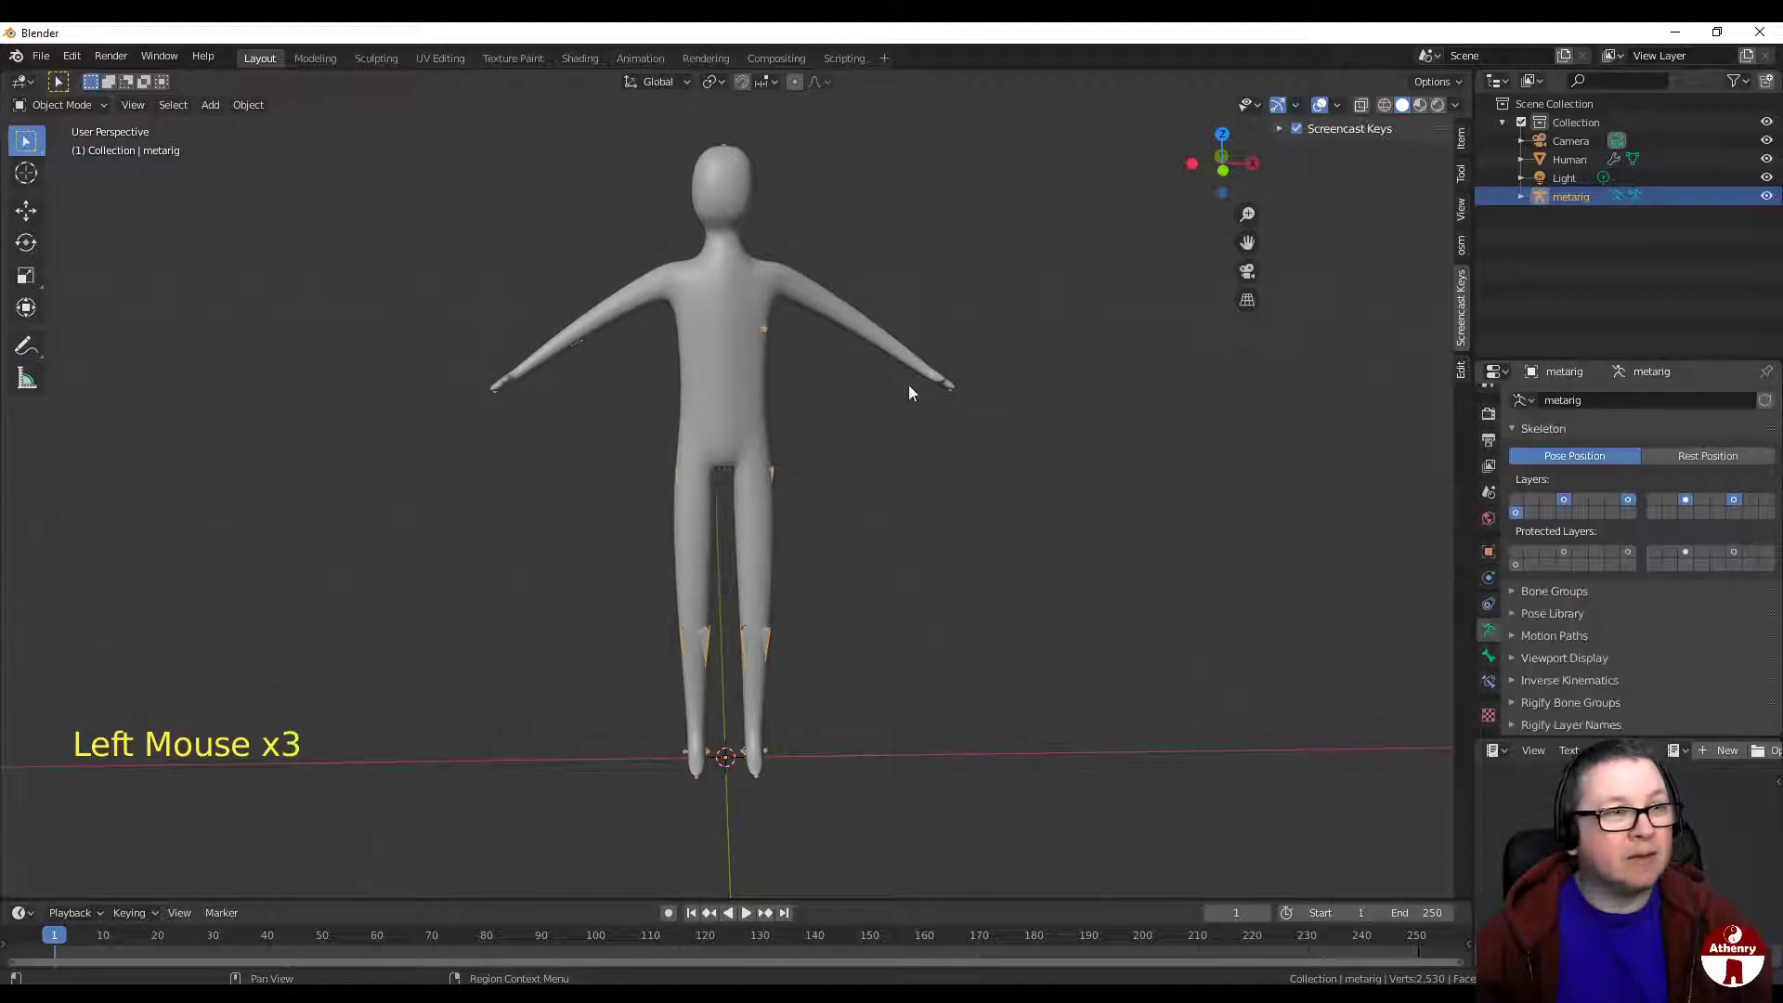
scroll(1608, 675, "down", 2)
scroll(1609, 675, "down", 3)
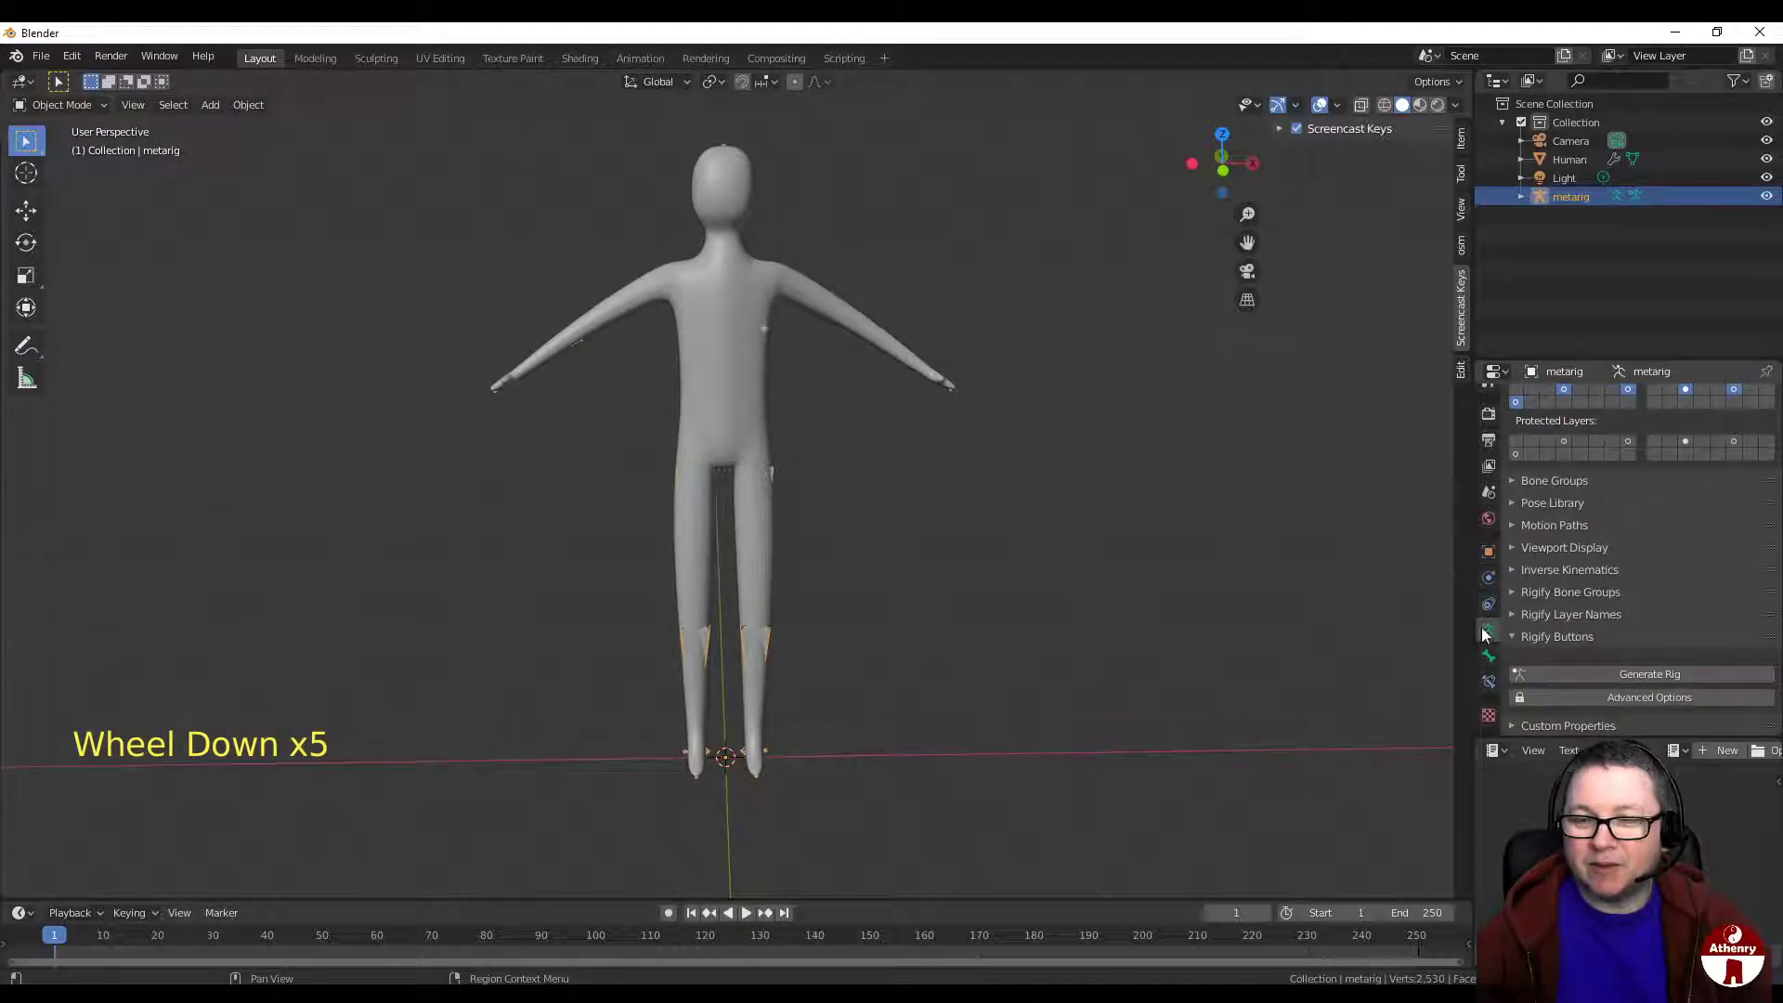
left_click(1626, 676)
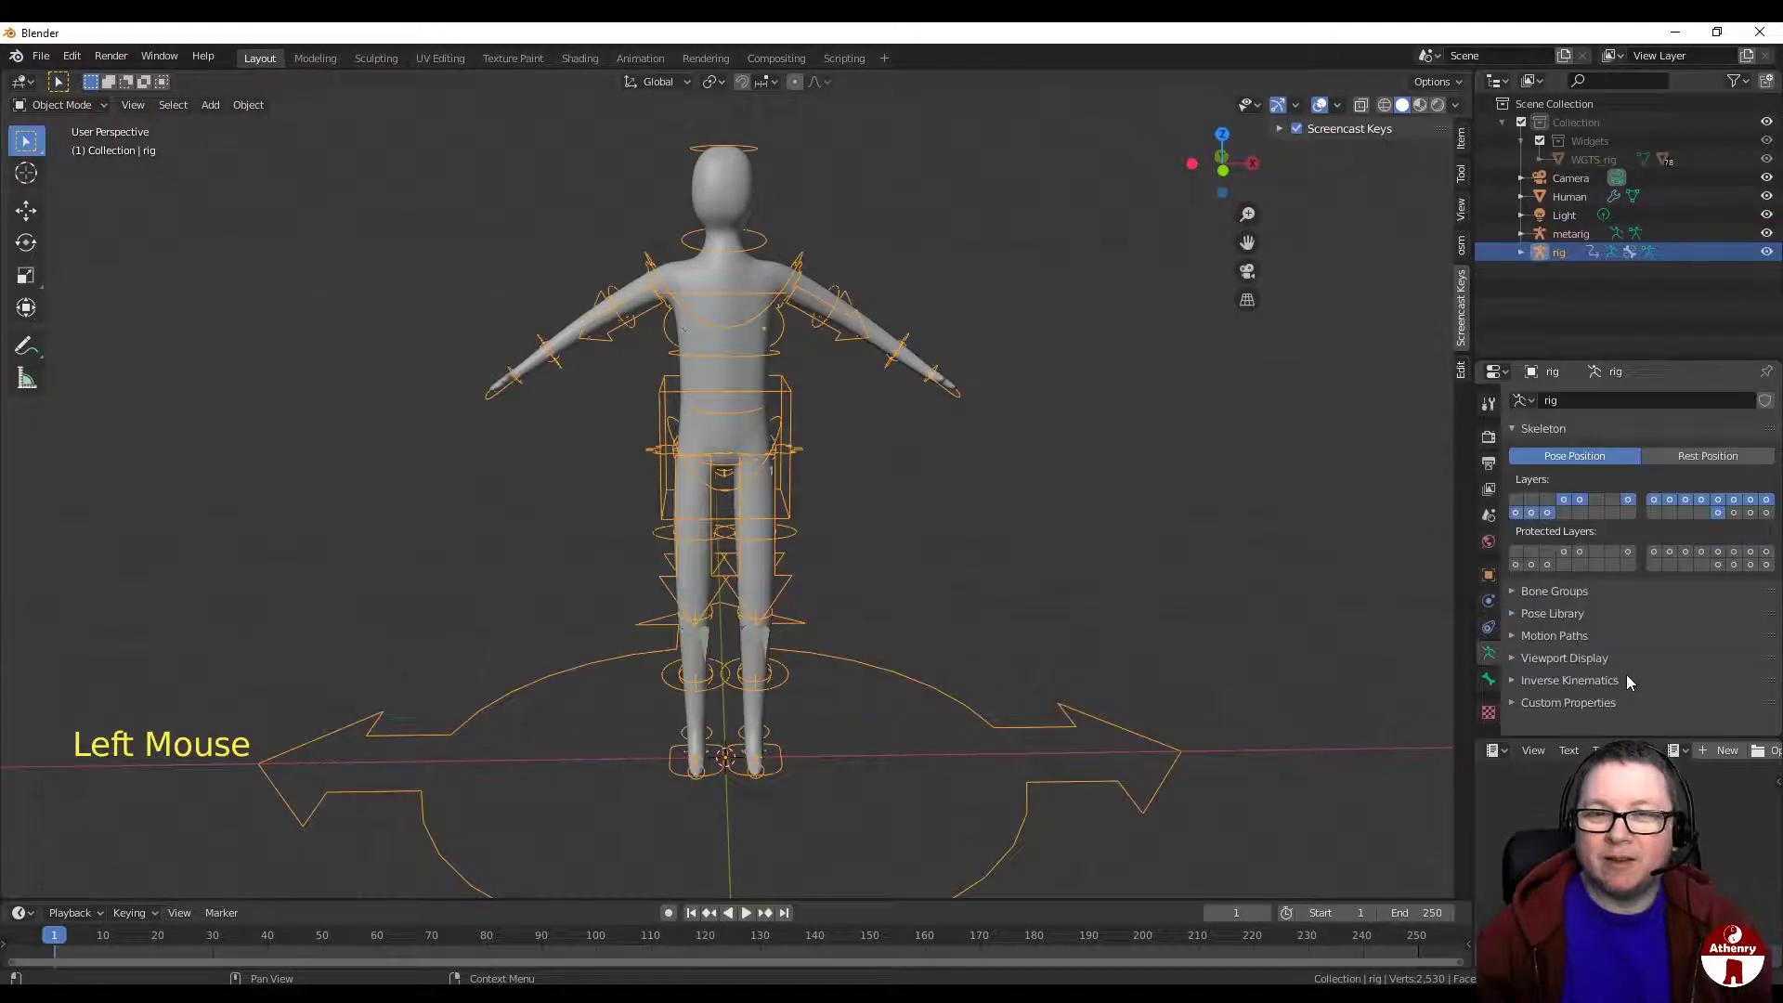
Step: Delete the original metarig object from the scene
left_click(1569, 235)
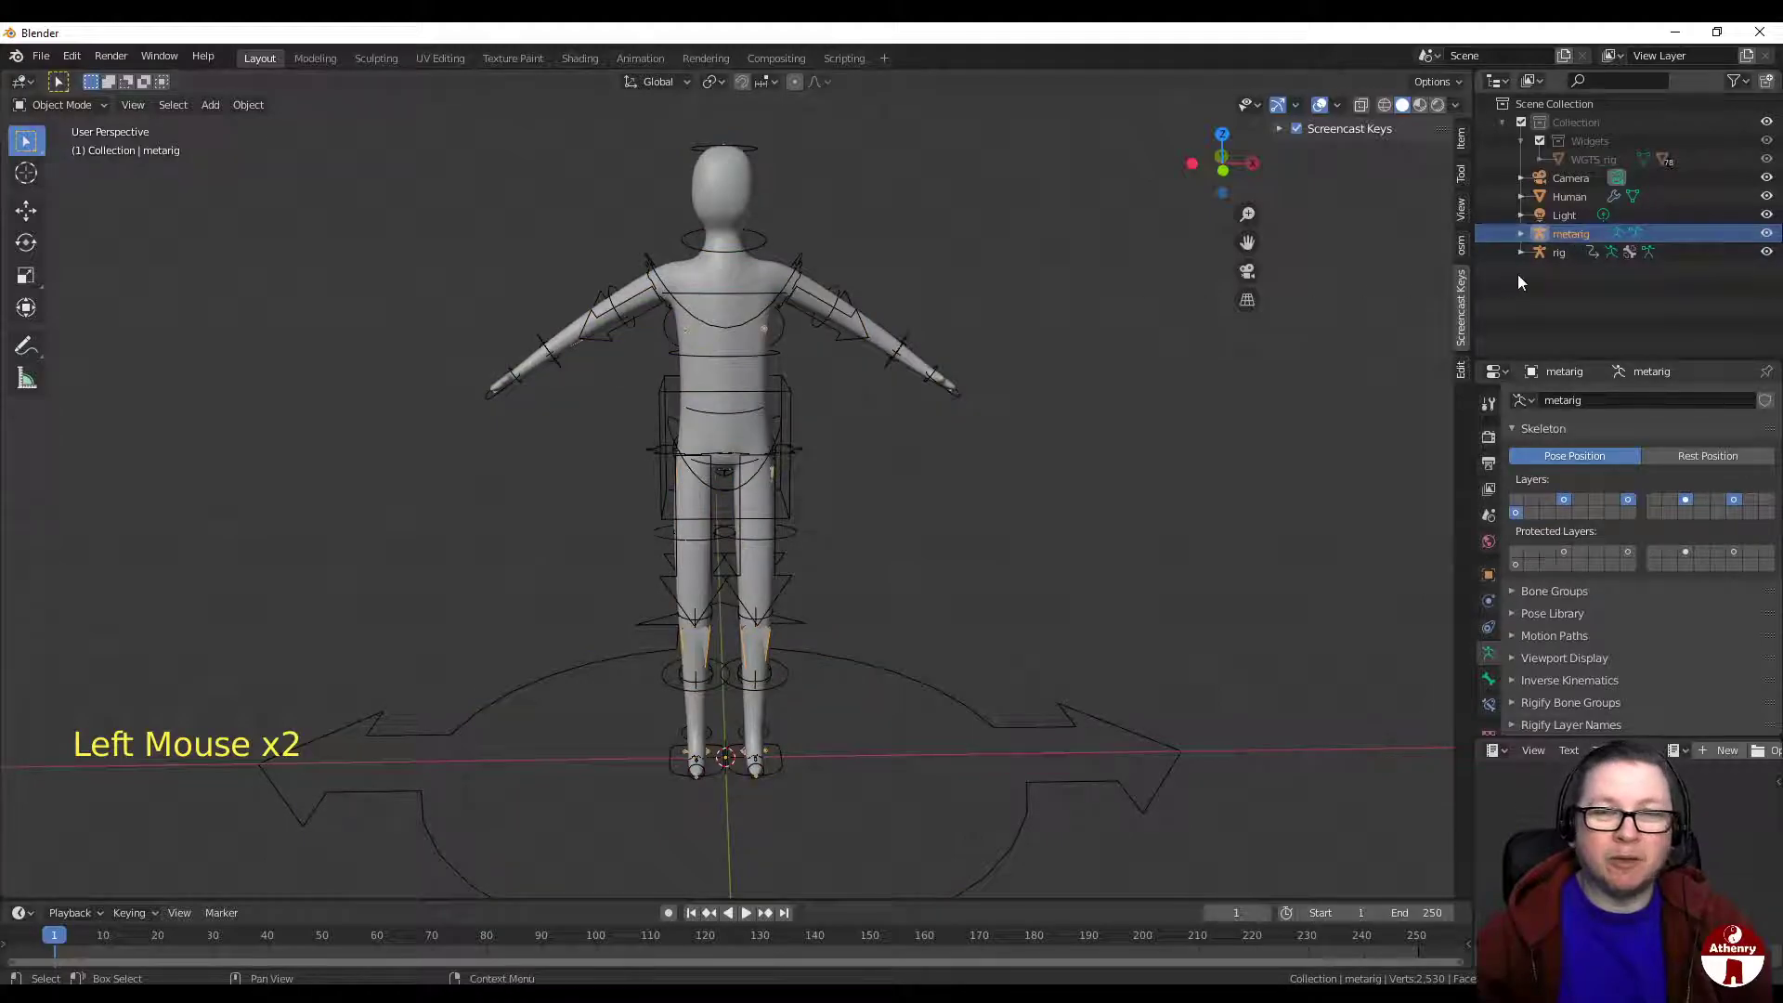
right_click(1563, 236)
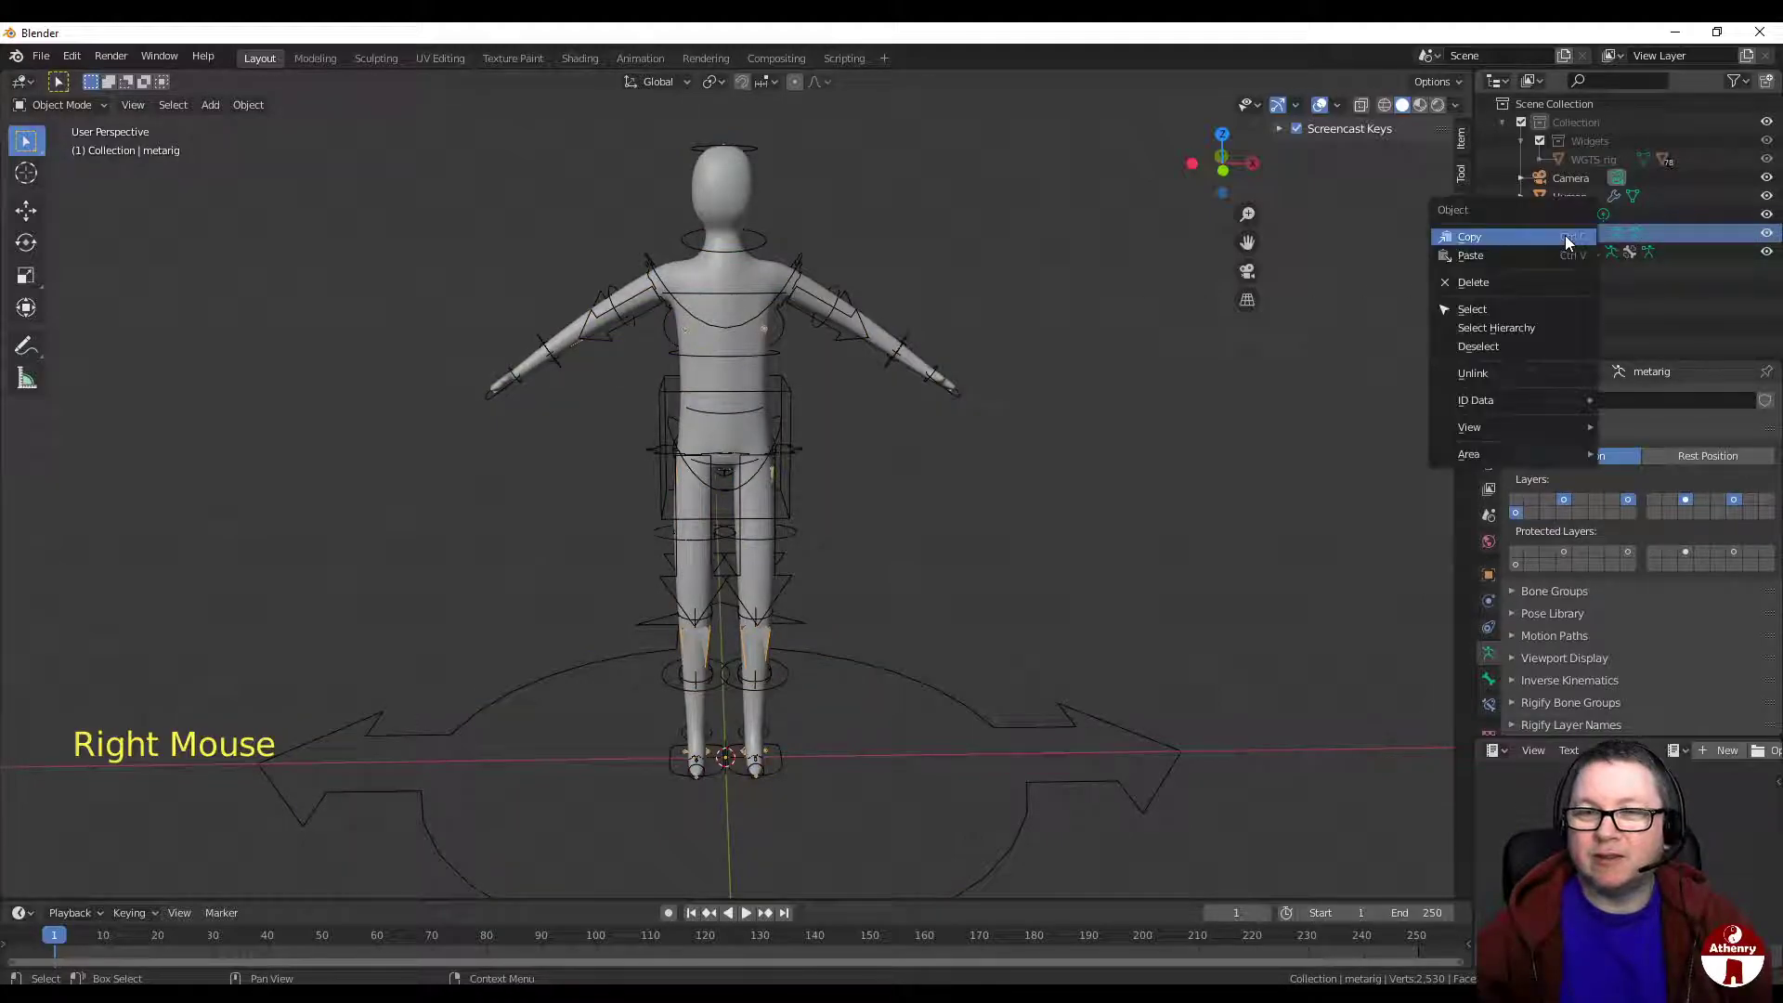
left_click(1534, 299)
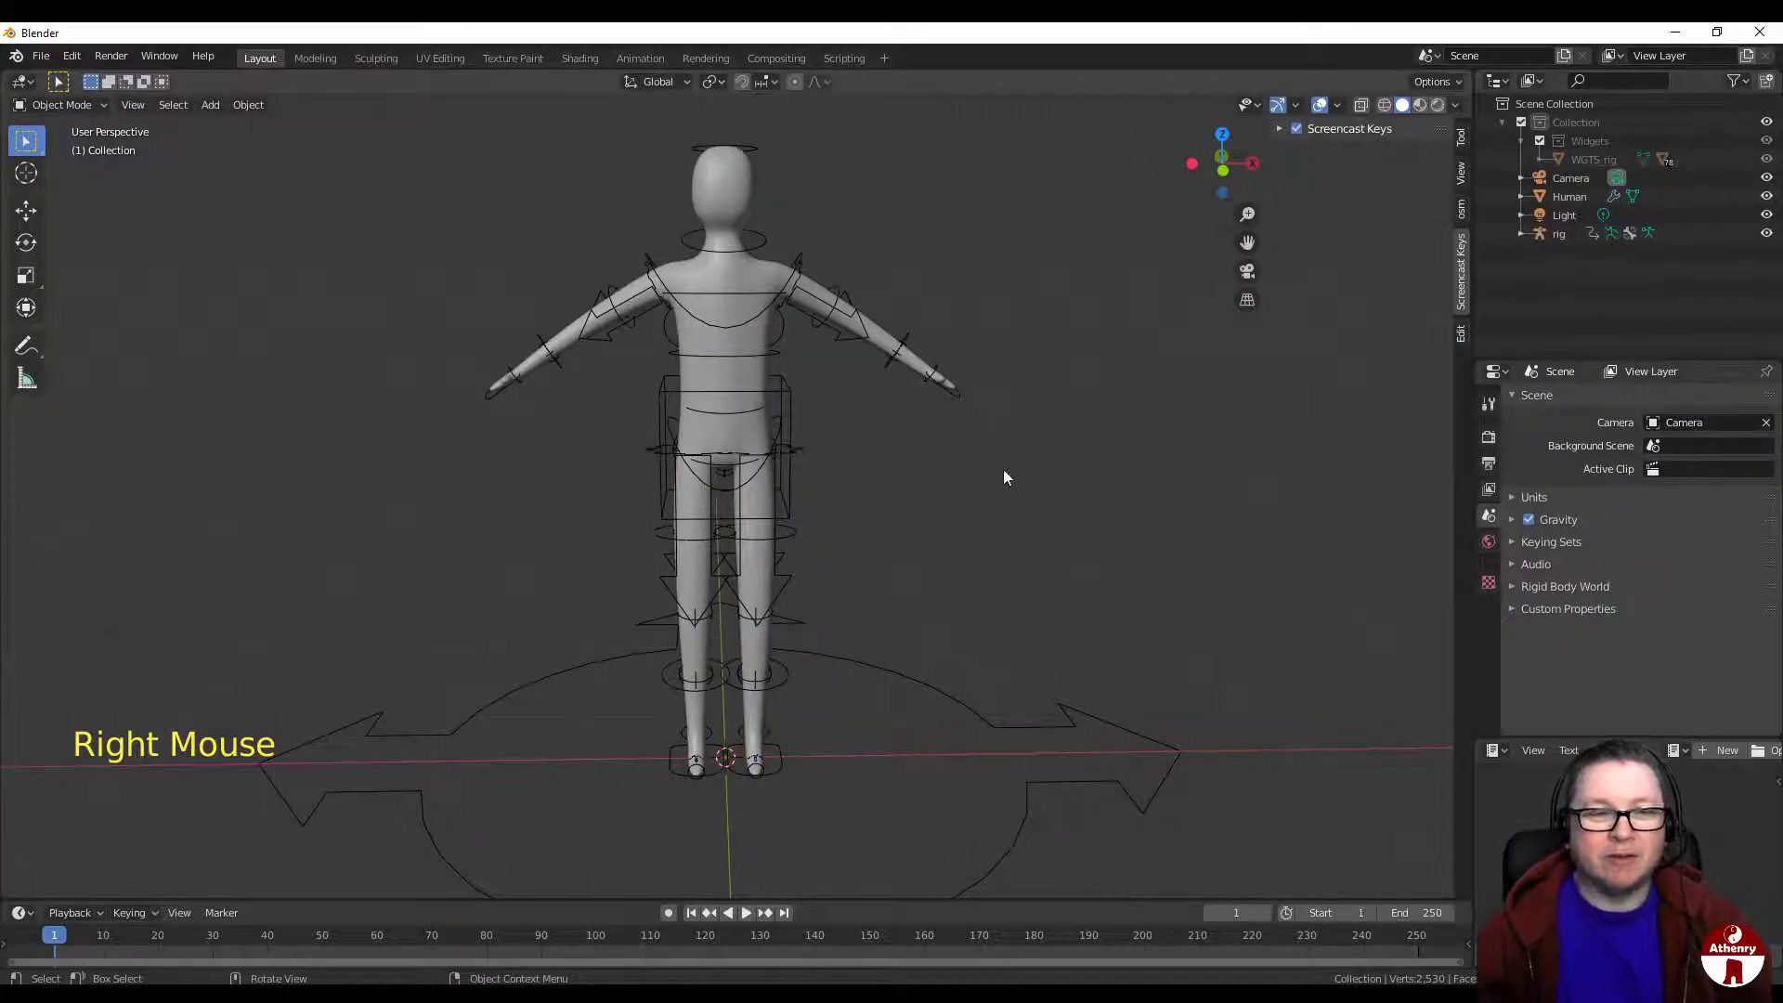
Step: Select the Human mesh with the generated rig as the active object and parent it using Armature Deform With Automatic Weights
left_click(963, 715)
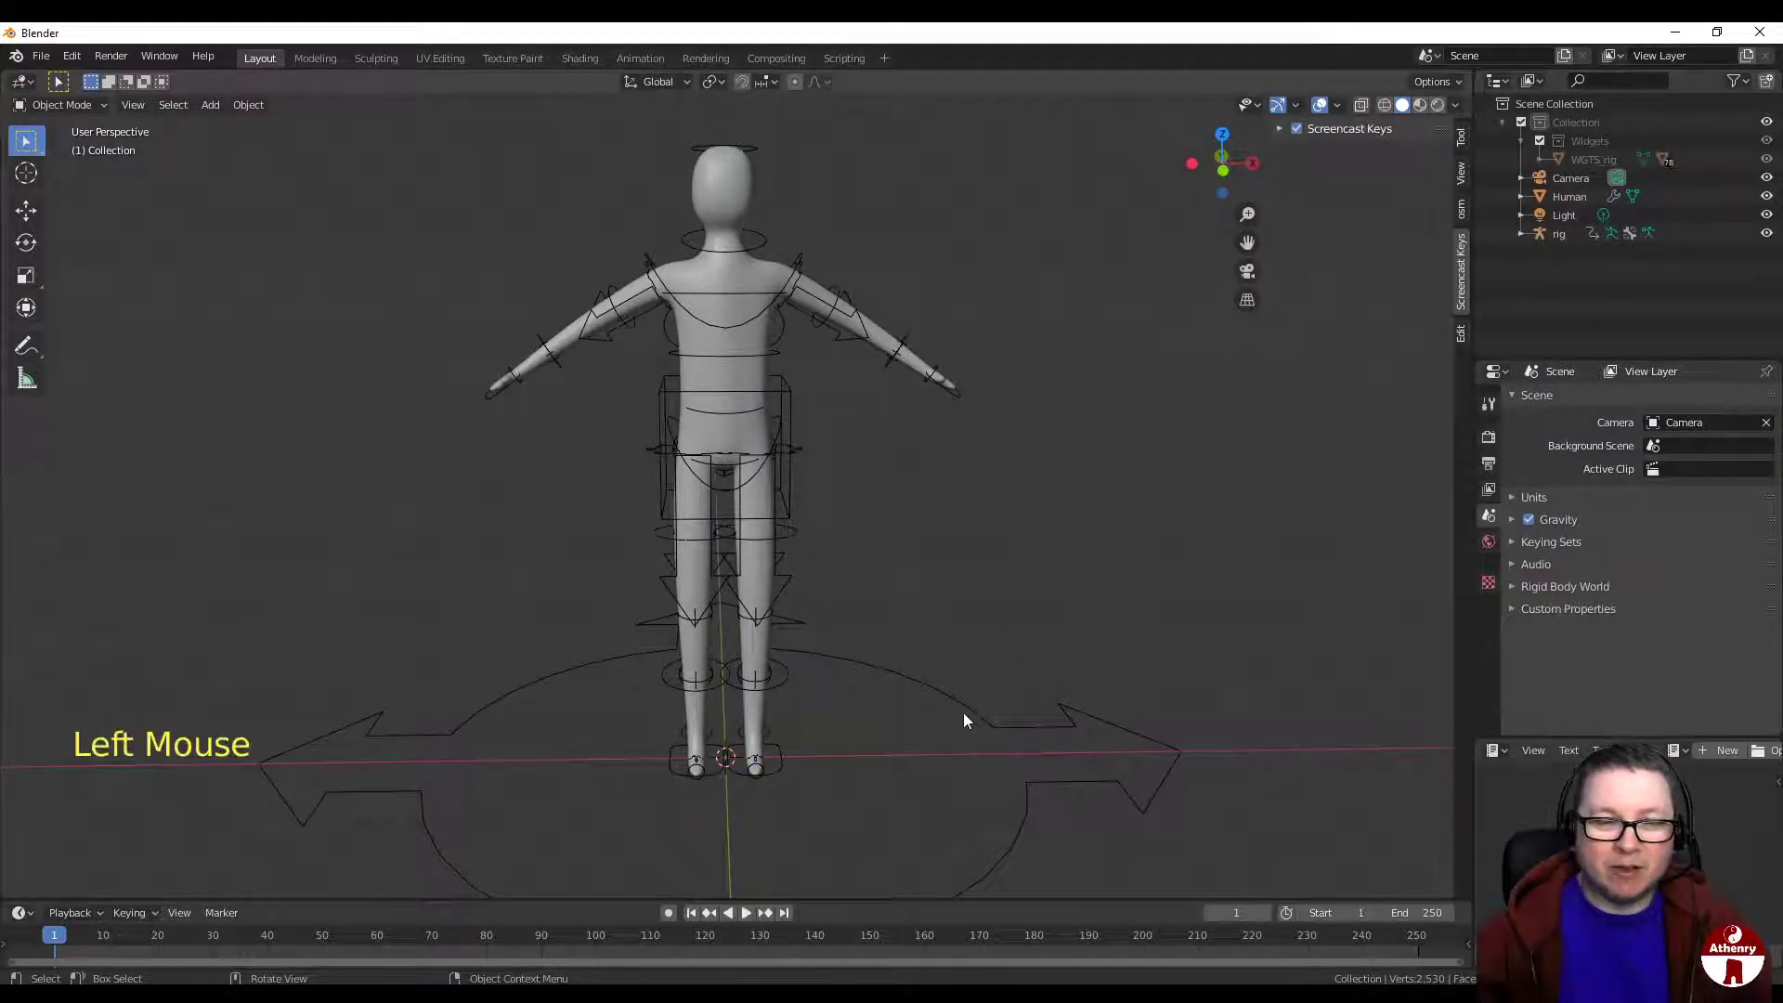
middle_click_drag(935, 649, 1096, 575)
scroll(1074, 589, "down", 3)
scroll(1089, 593, "up", 2)
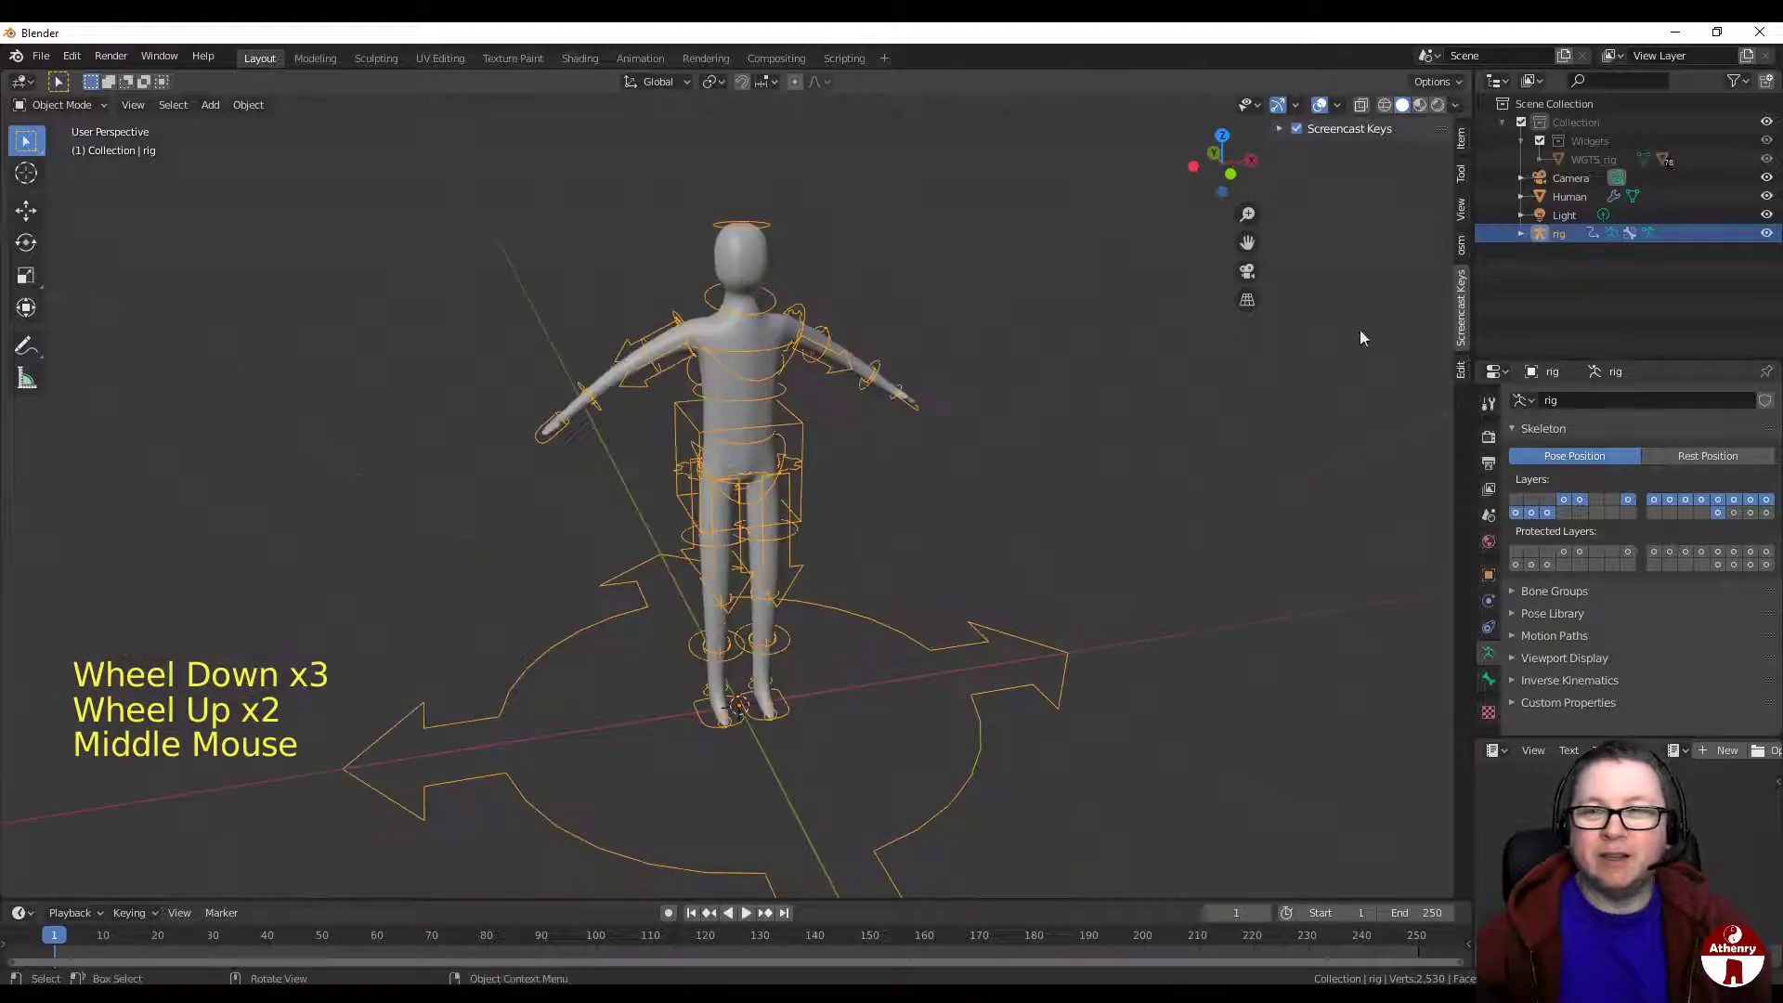
left_click(1578, 196)
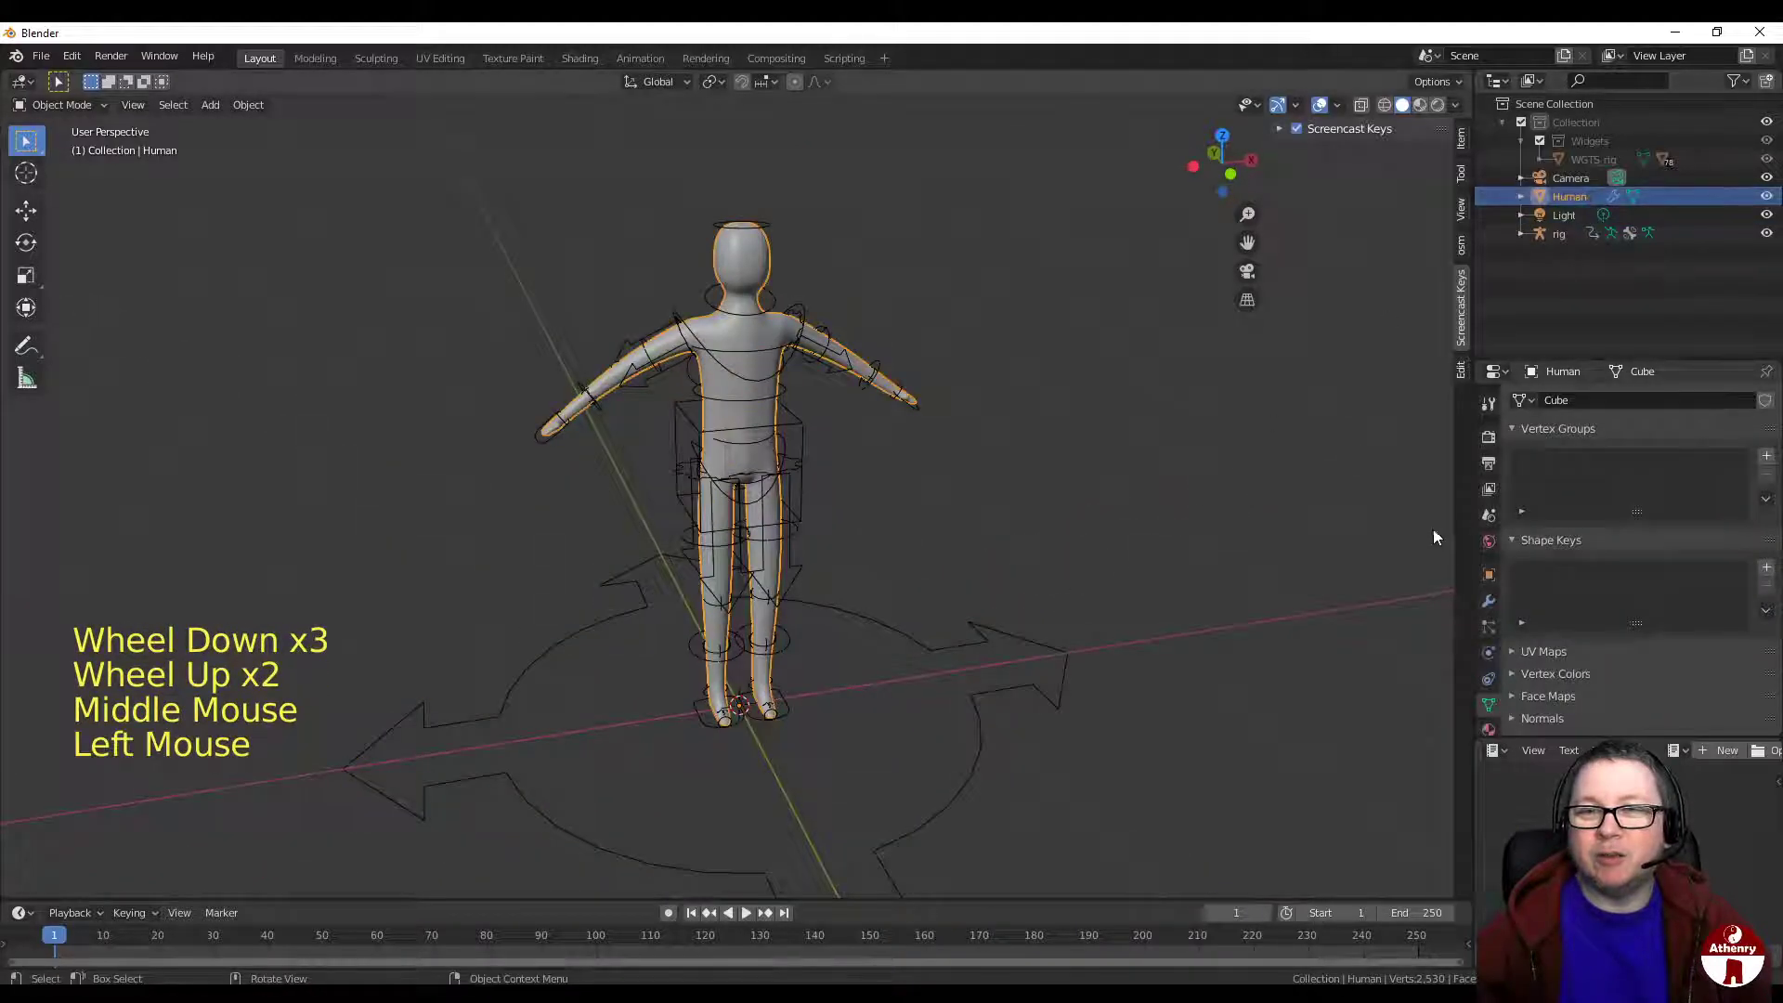
left_click(1563, 232, "ctrl")
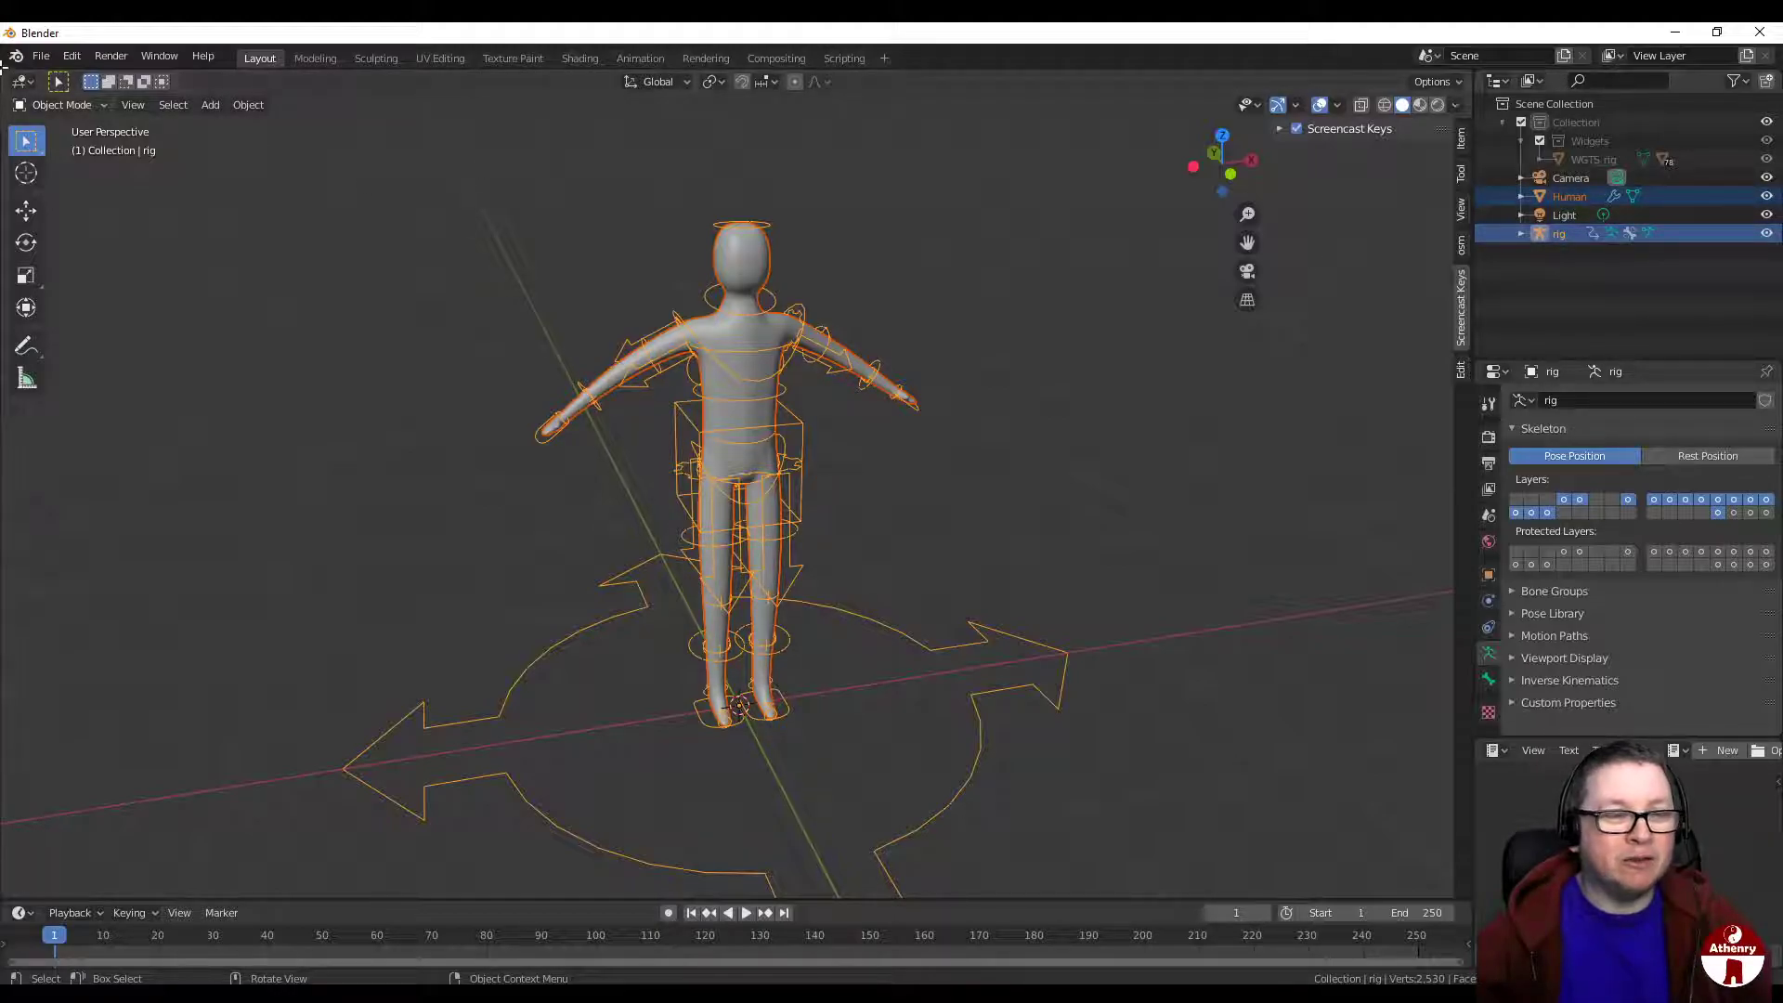
left_click(245, 105)
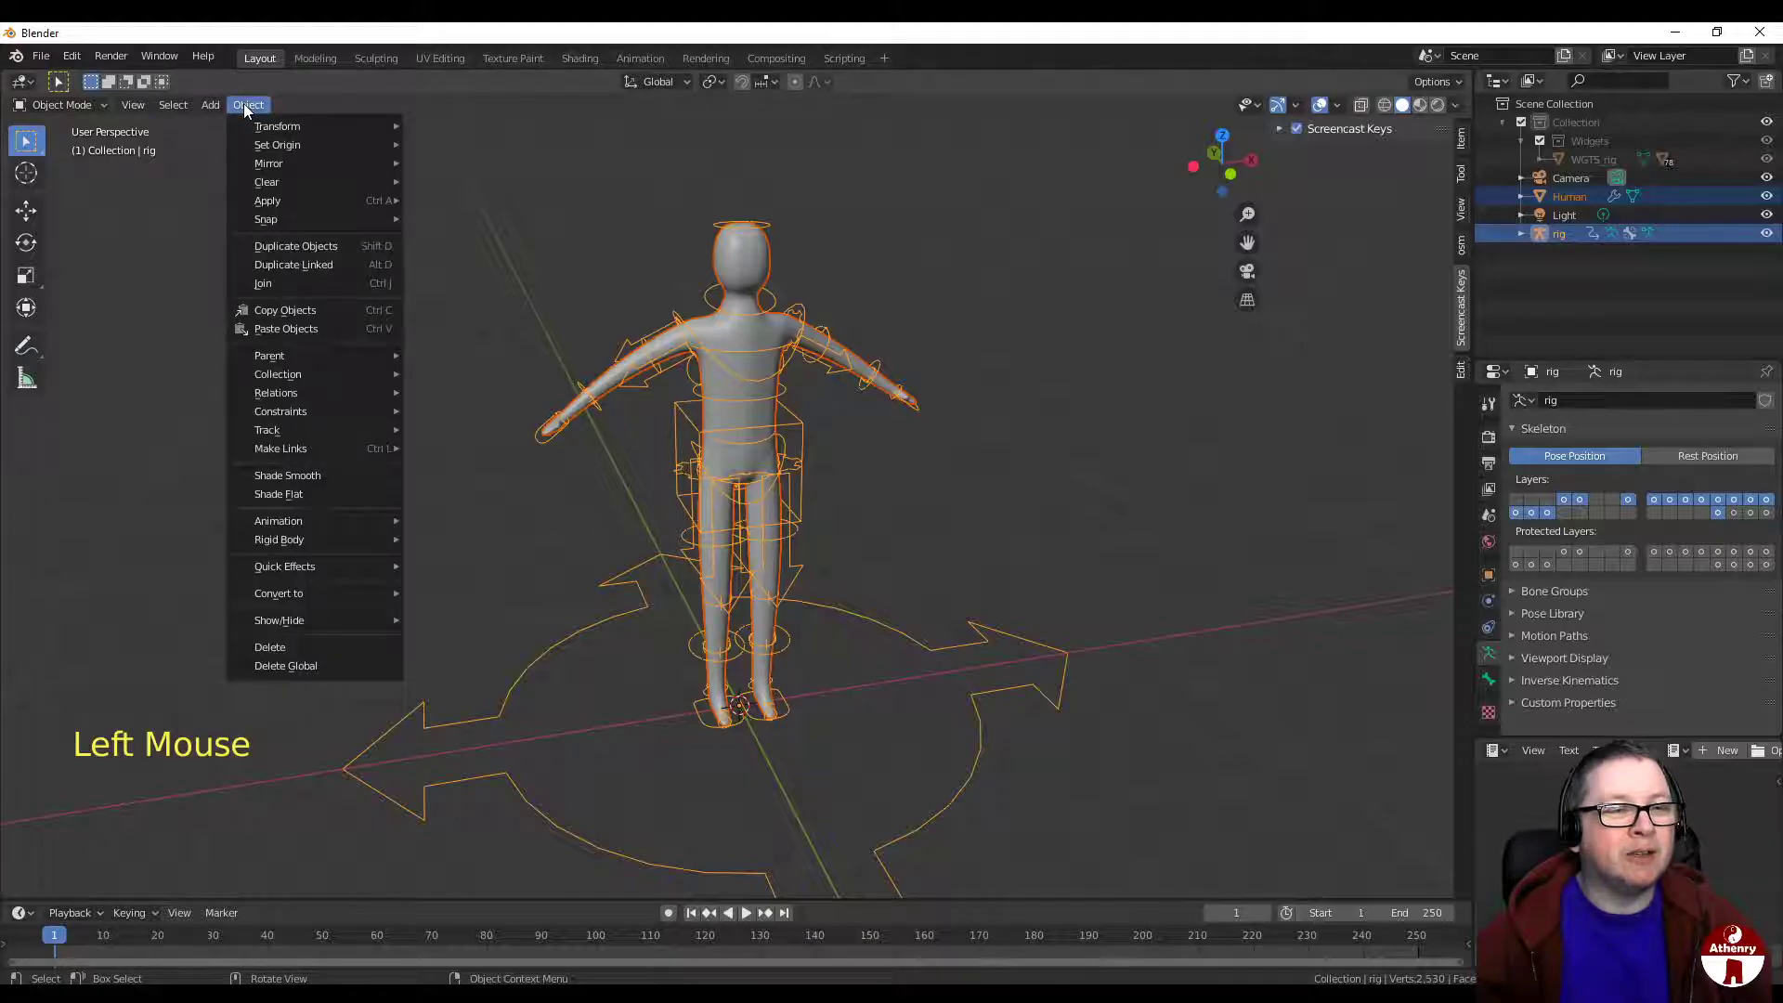
mouse_move(351, 360)
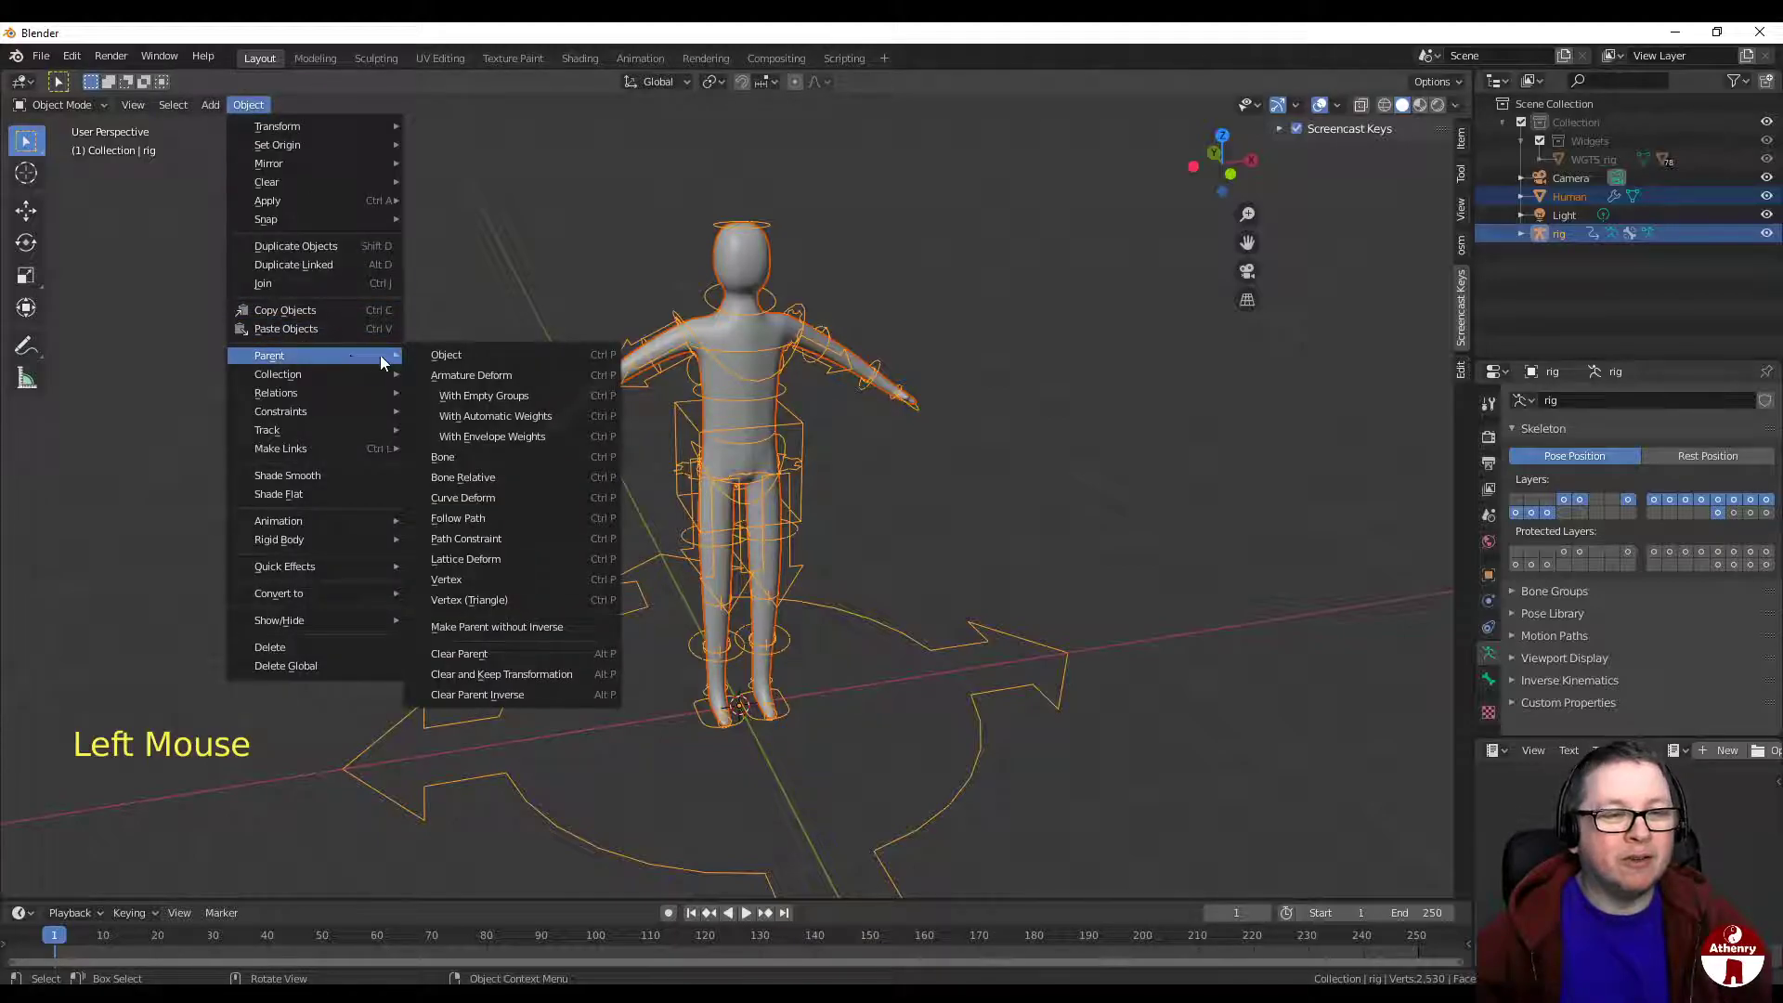
left_click(544, 418)
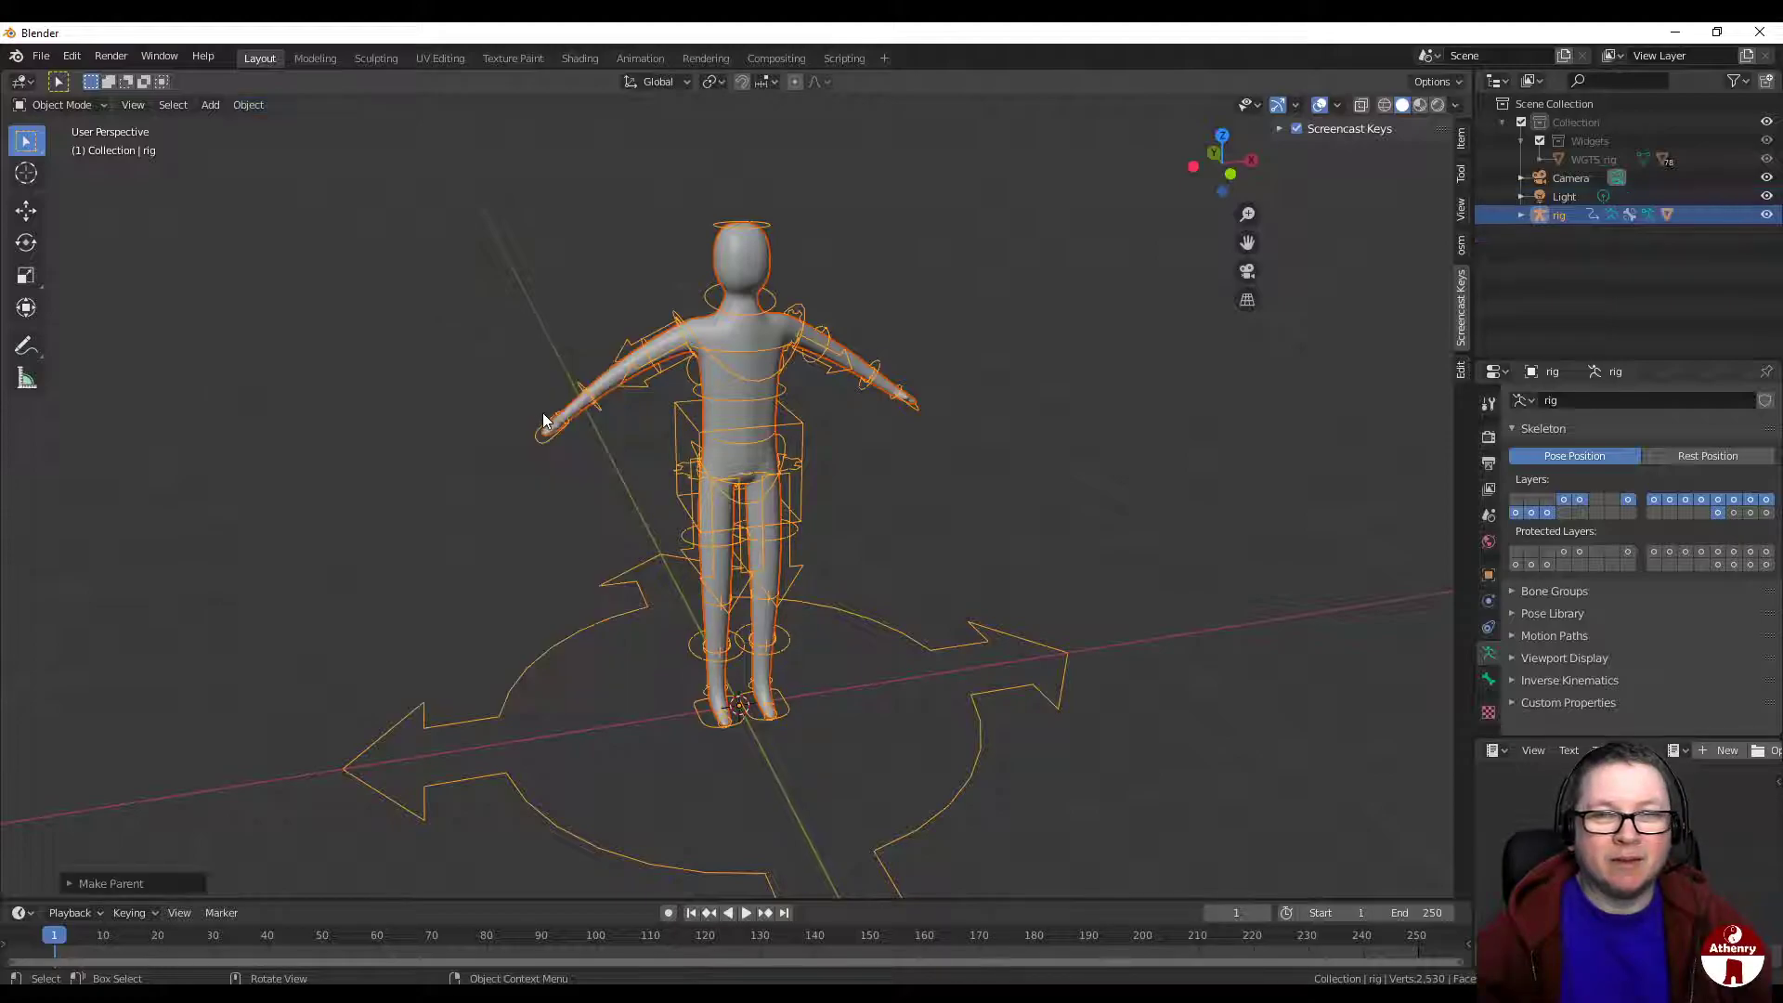
Step: Expand the rig's hierarchy in the Outliner, select the rig alone and switch it to Pose Mode
left_click(1520, 214)
left_click(1558, 307)
left_click(1167, 326)
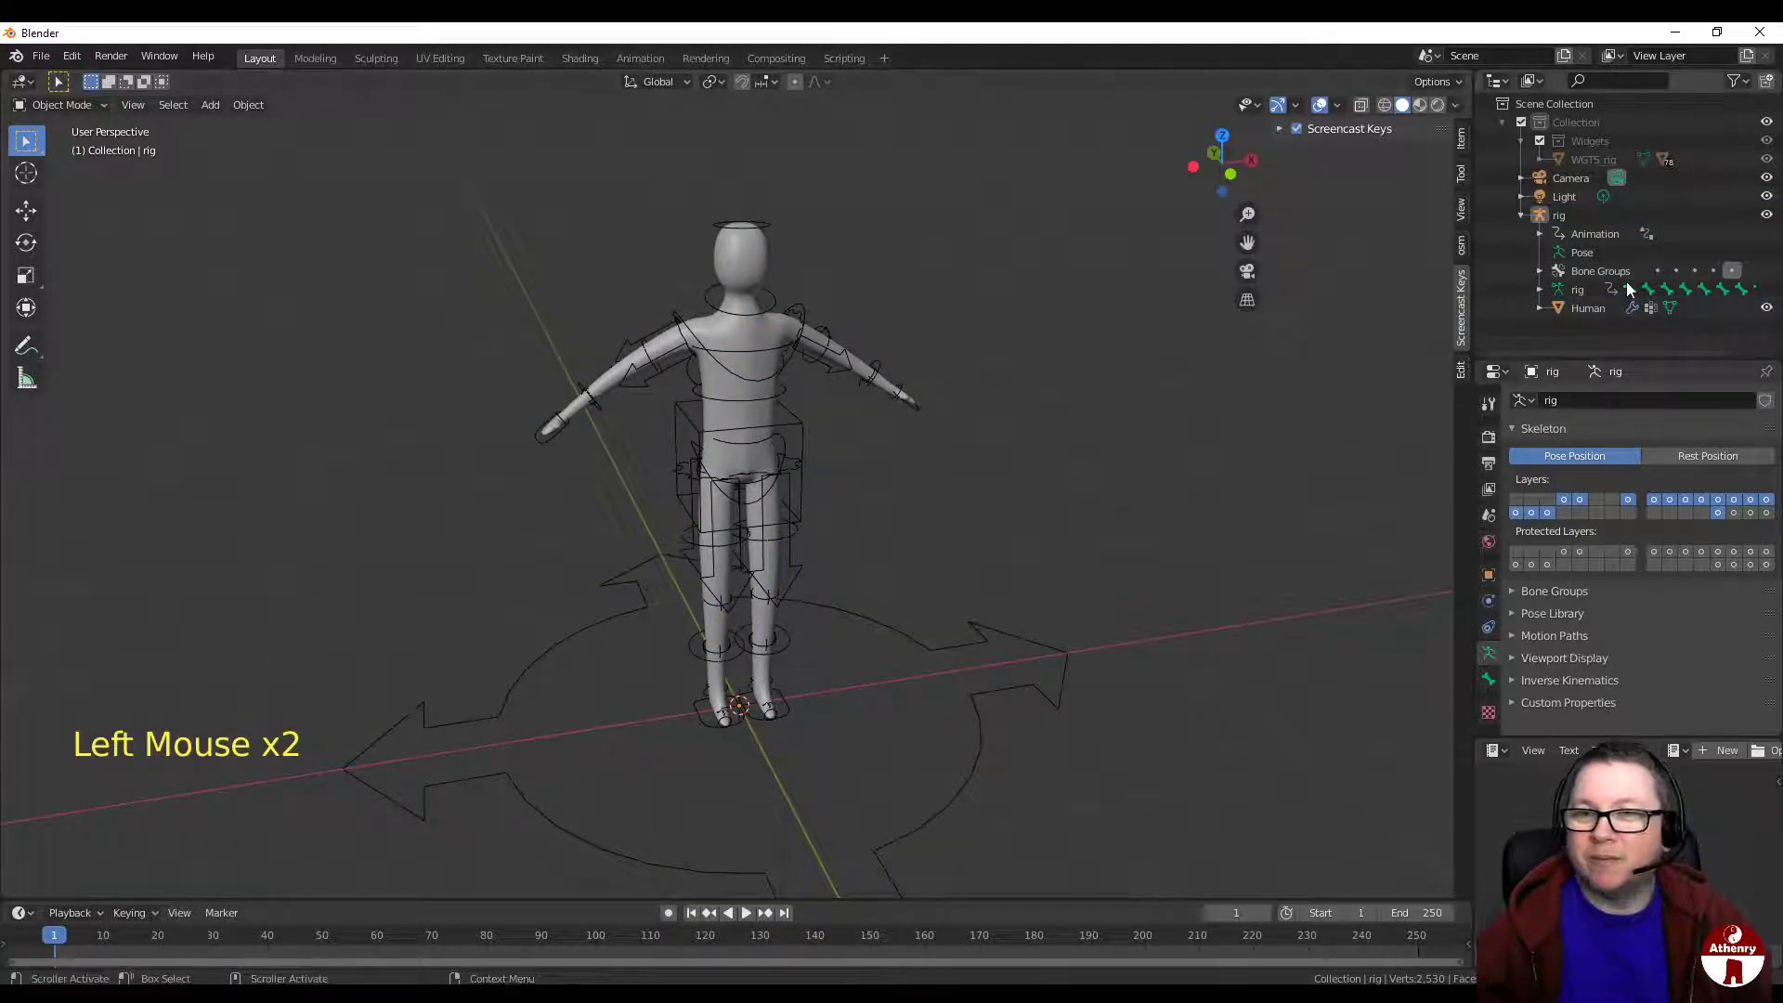
left_click(1506, 221)
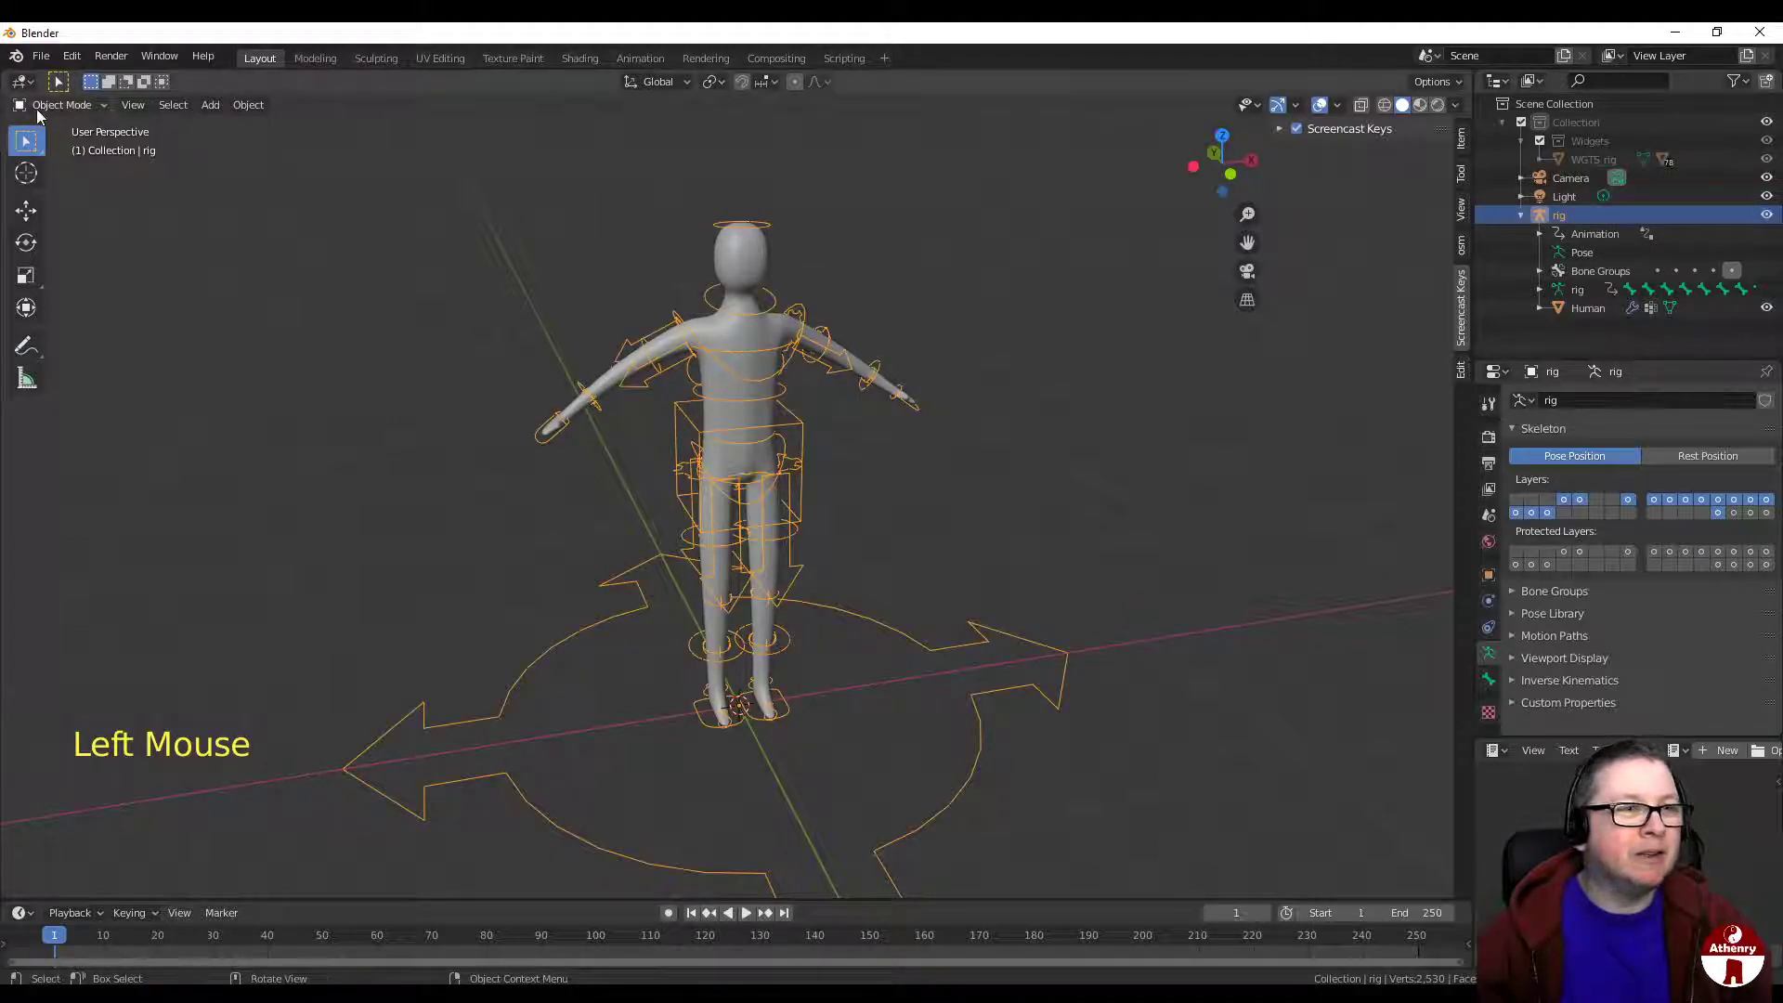
left_click(92, 105)
left_click(75, 168)
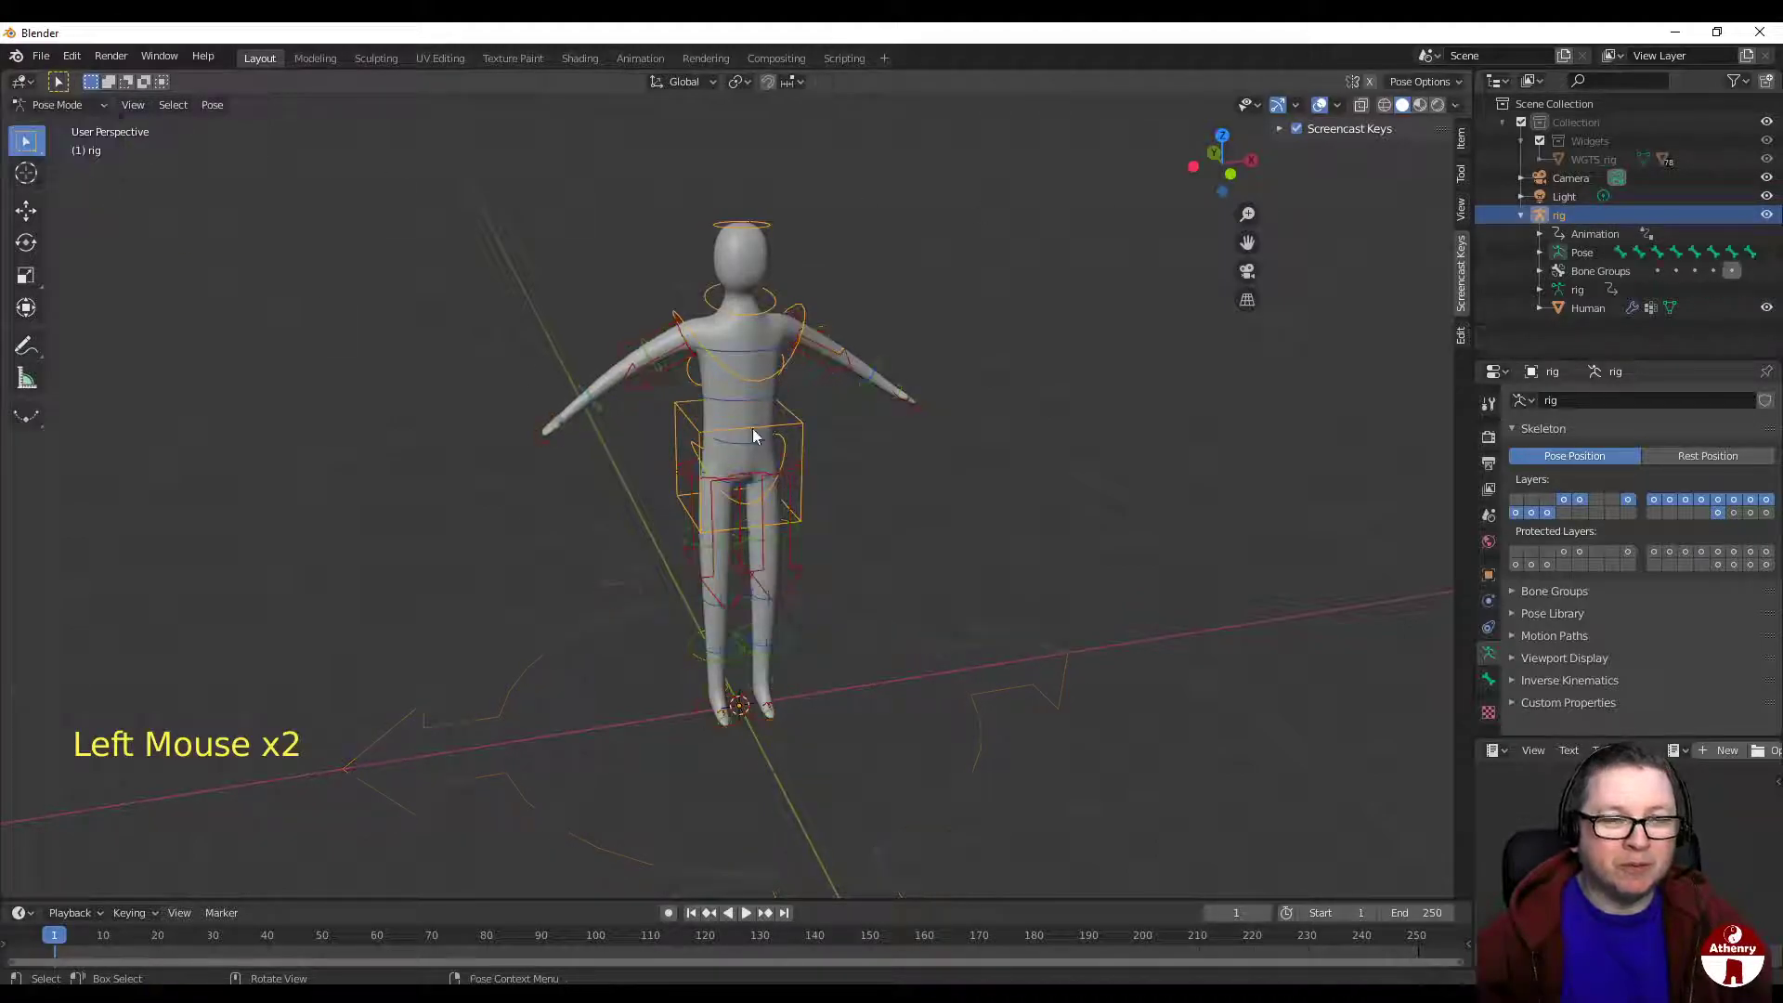
Step: Move the torso control down about 0.09 m along the global Z axis so the knees bend
scroll(1027, 665, "up", 1)
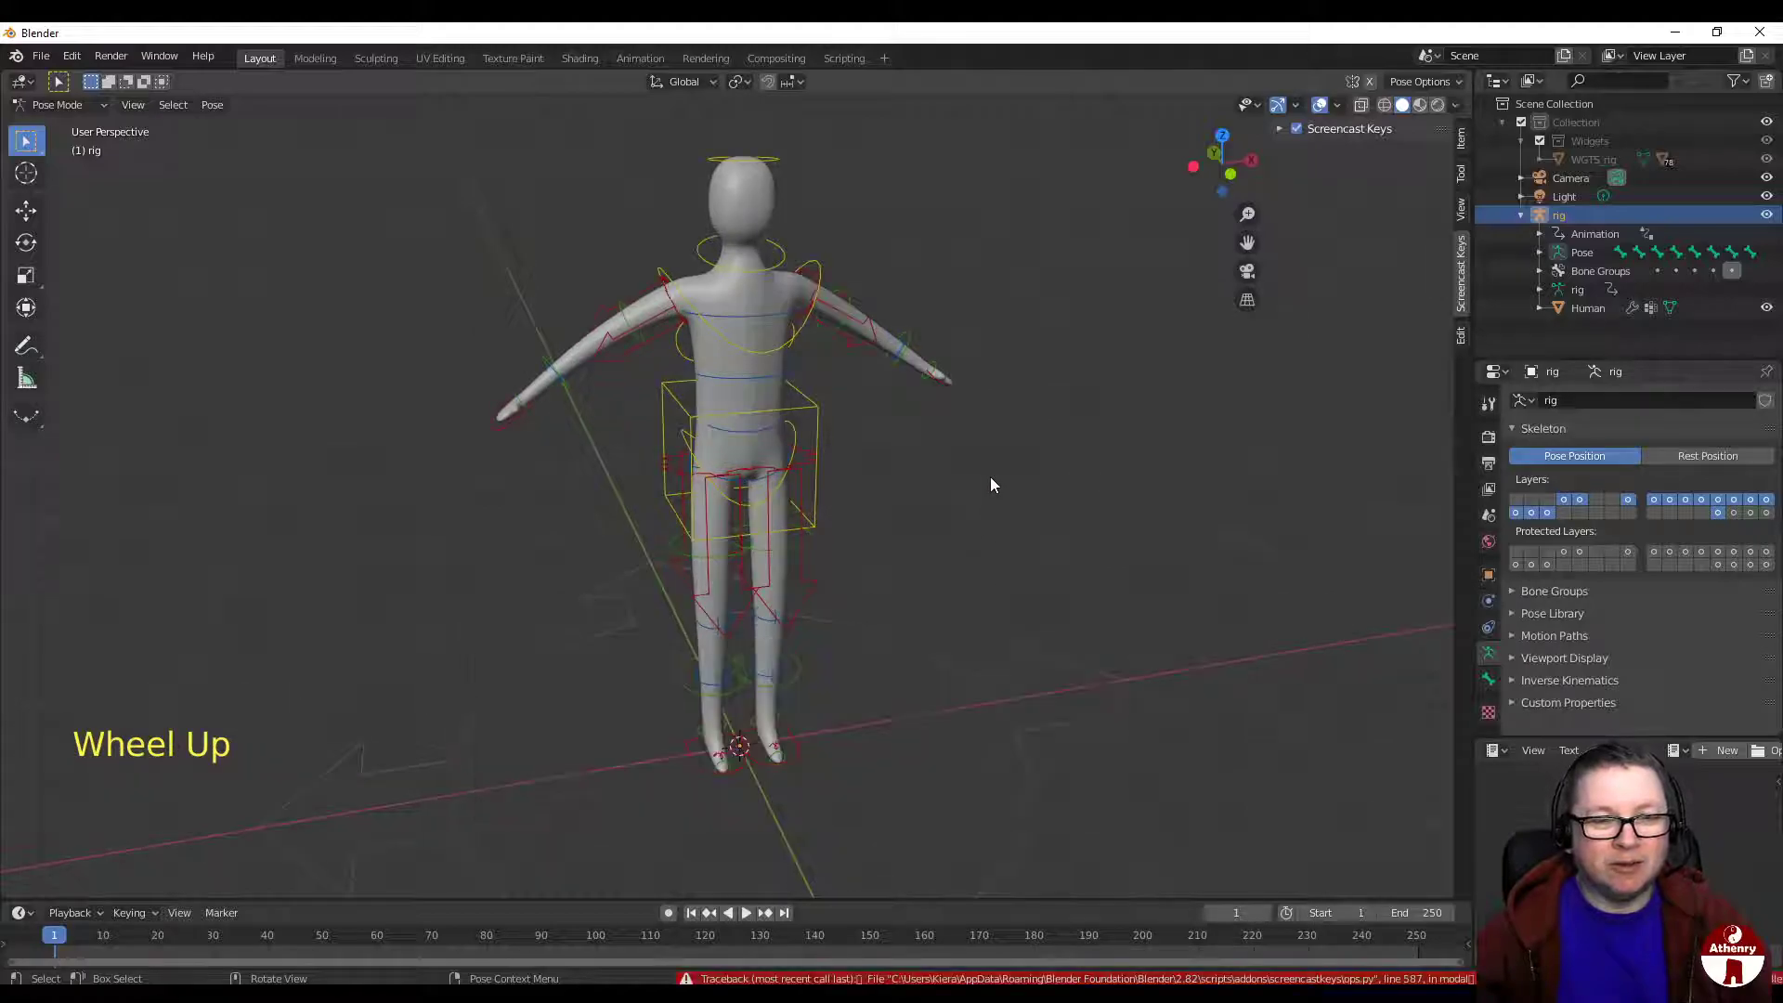
scroll(988, 503, "down", 2)
middle_click_drag(981, 561, 1083, 468, "shift")
middle_click_drag(1062, 375, 936, 476)
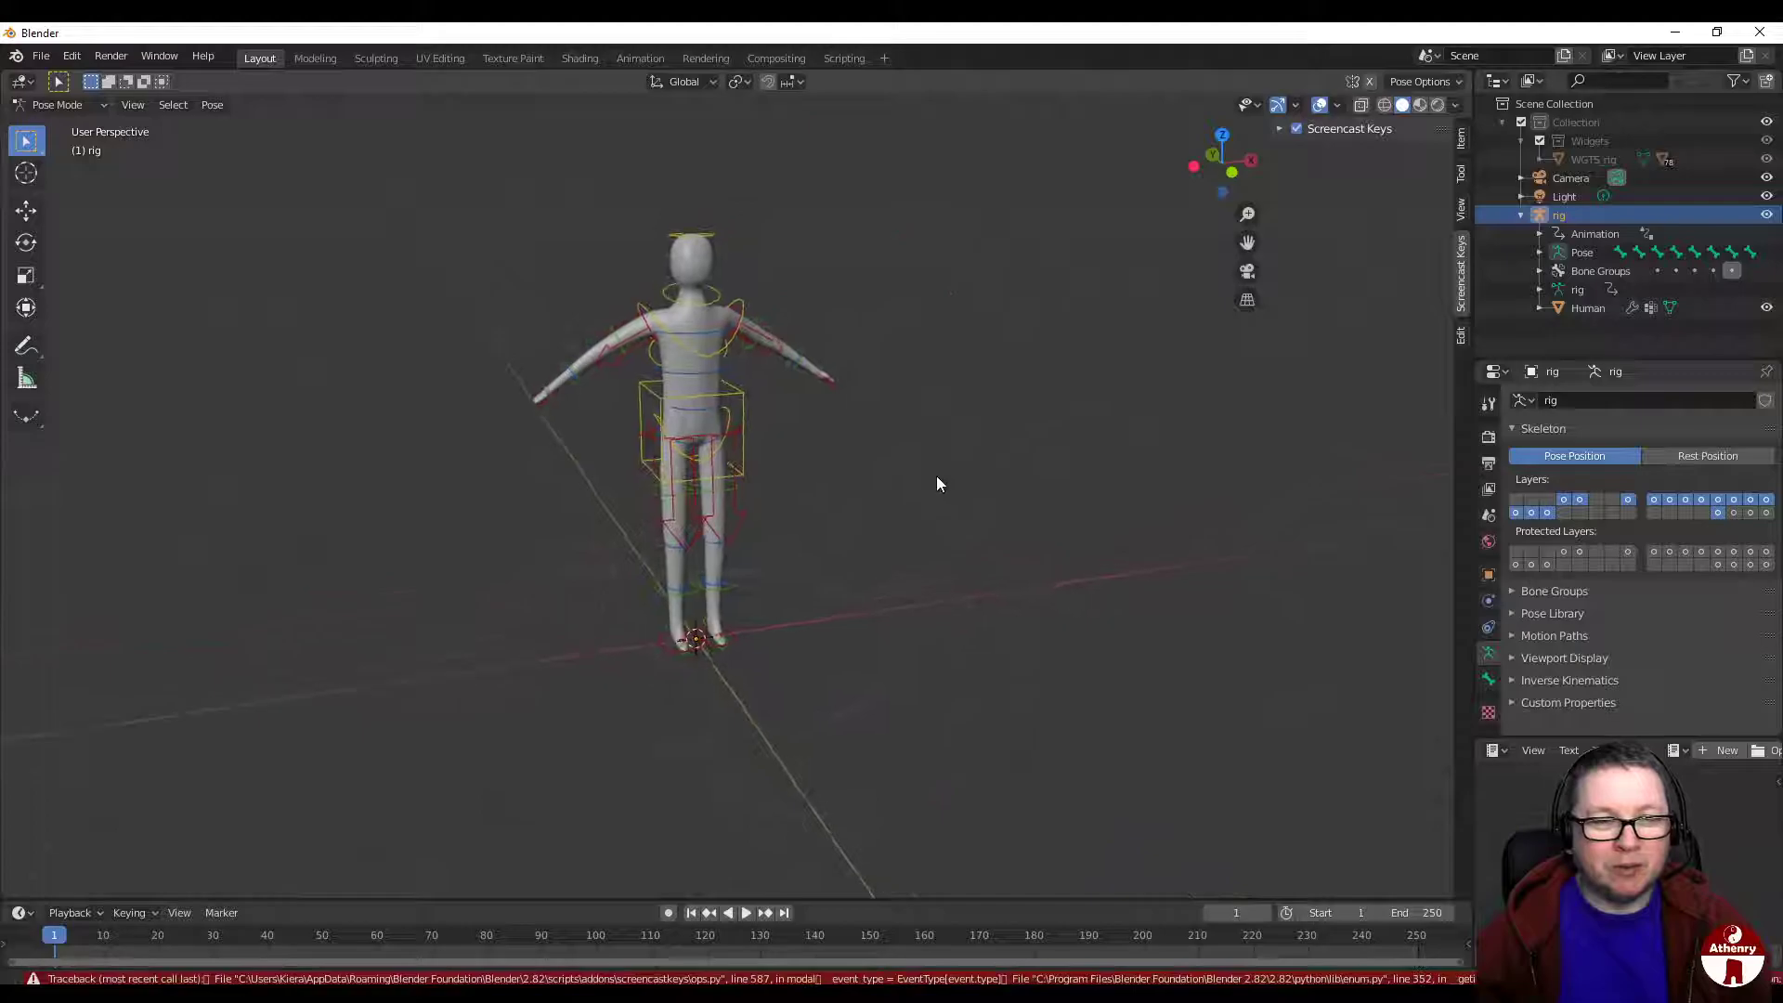
scroll(936, 477, "up", 1)
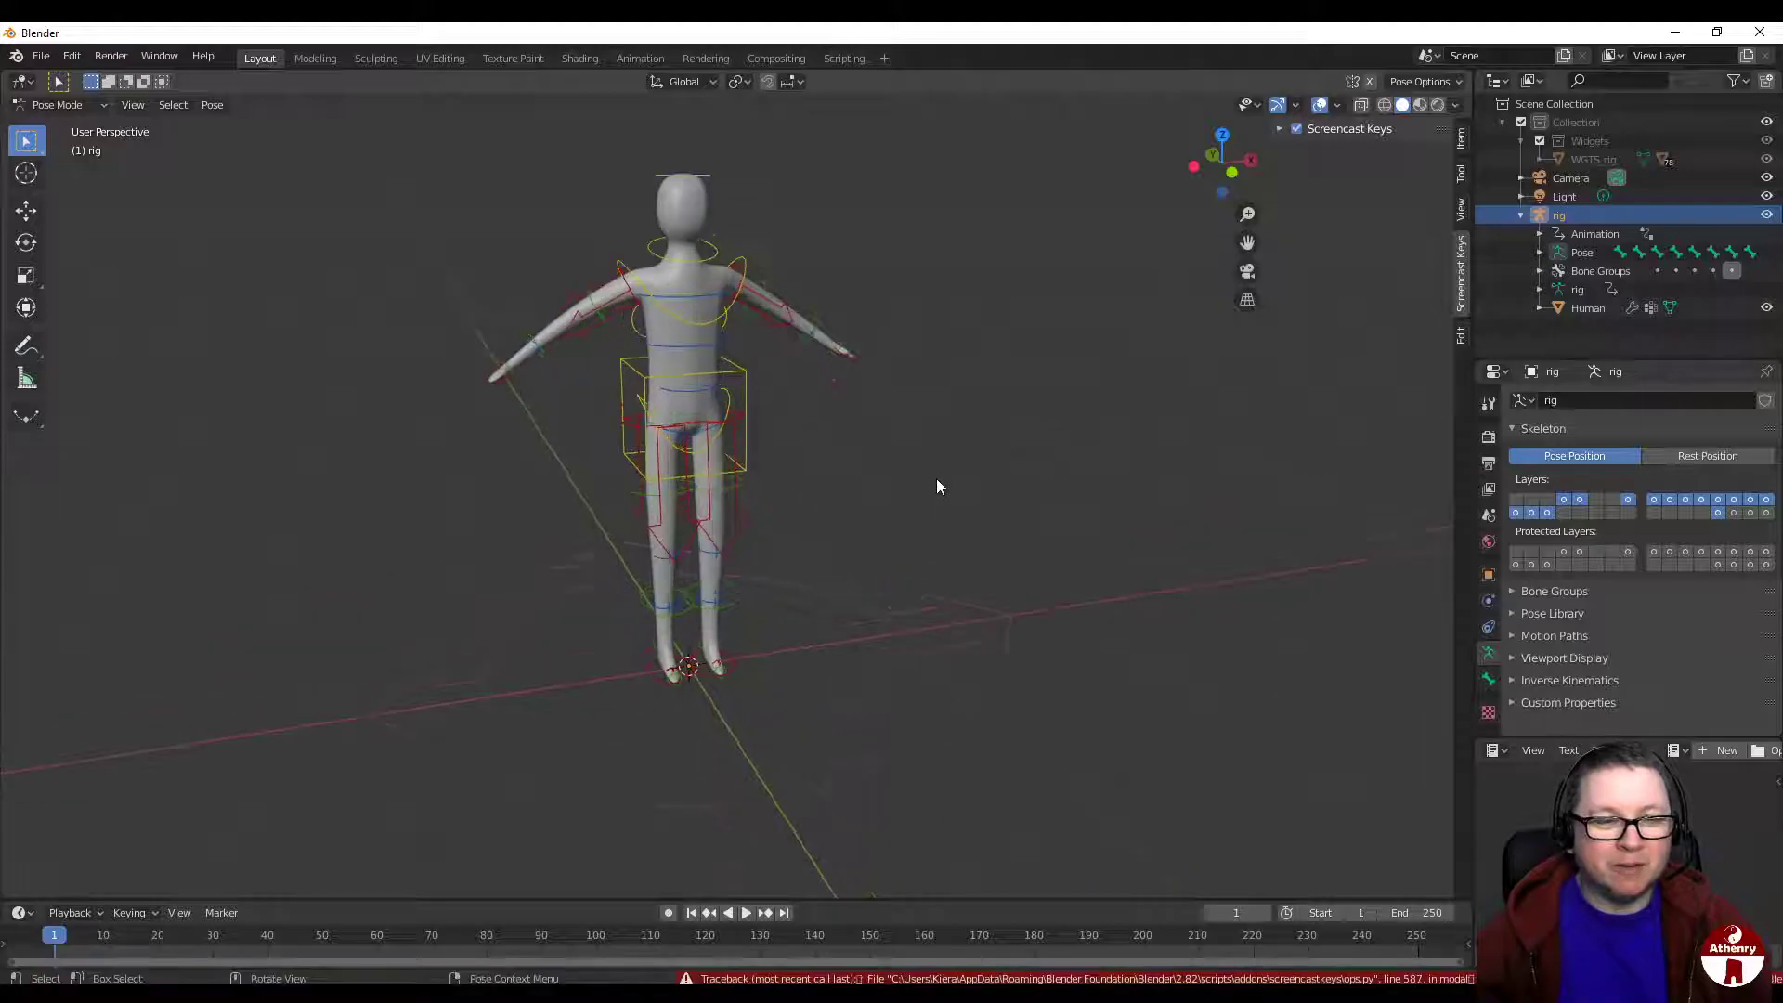
left_click(696, 378)
mouse_move(728, 397)
middle_mouse_down()
mouse_move(784, 405)
mouse_move(761, 398)
middle_mouse_up()
key("g")
key("z")
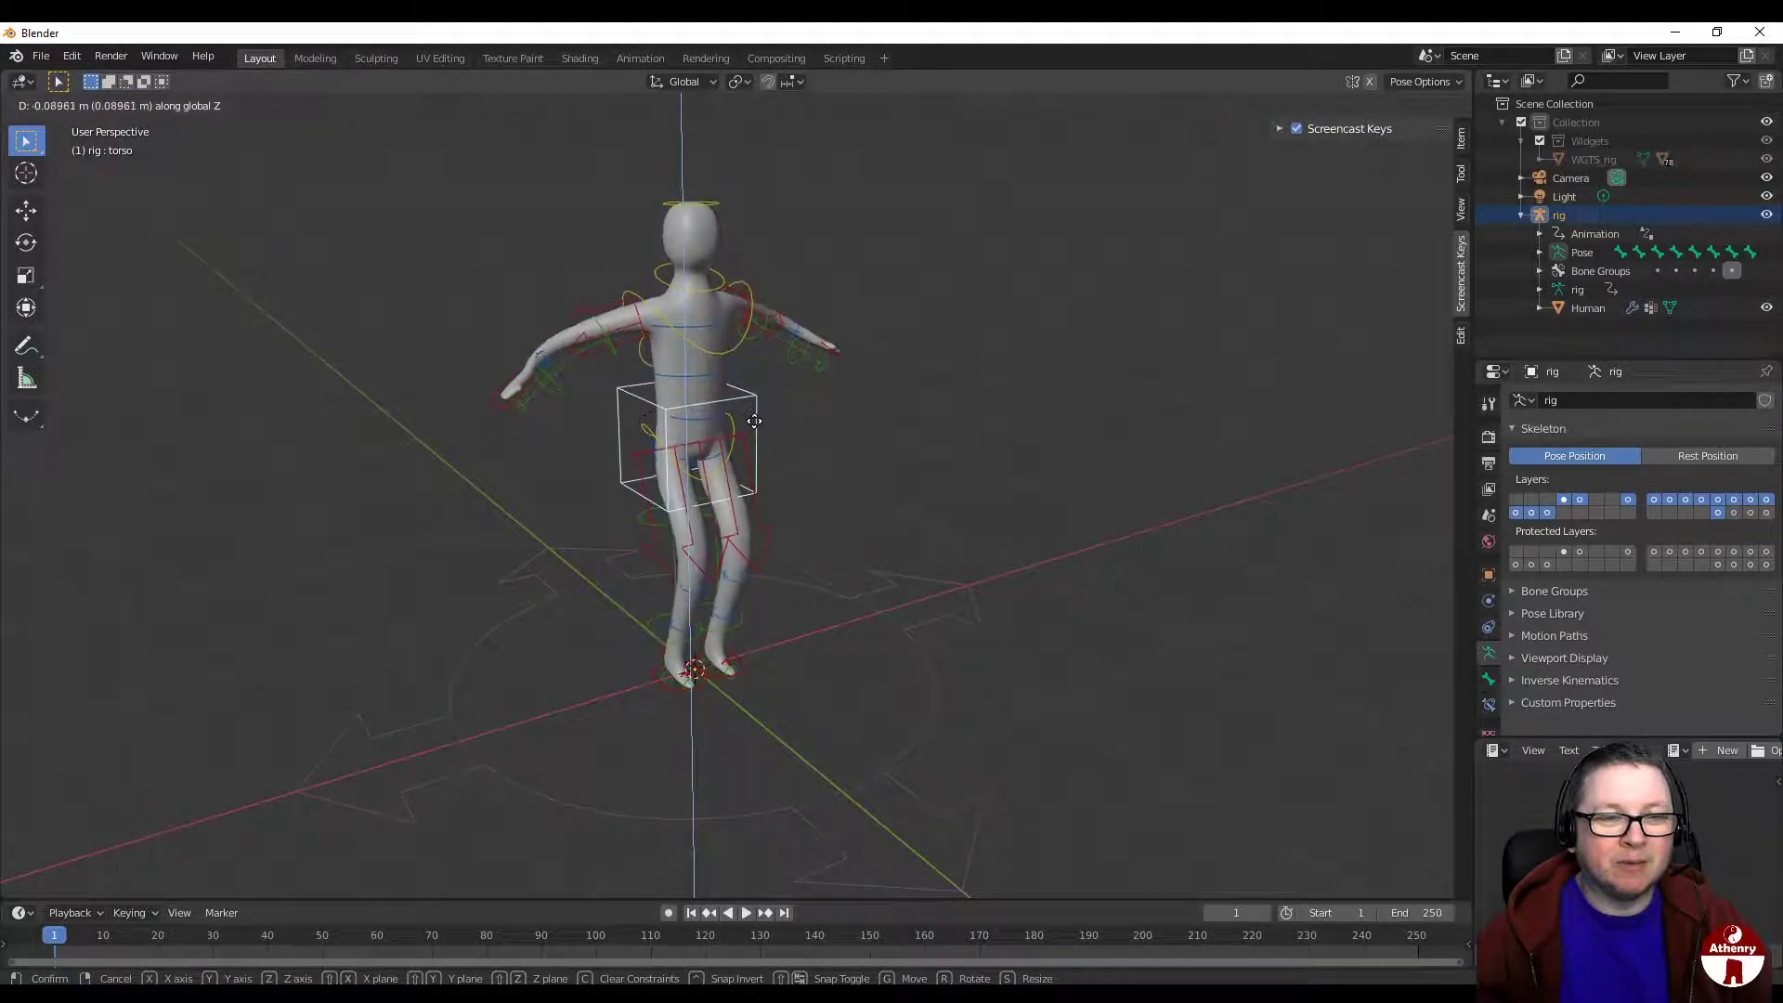
left_click(754, 424)
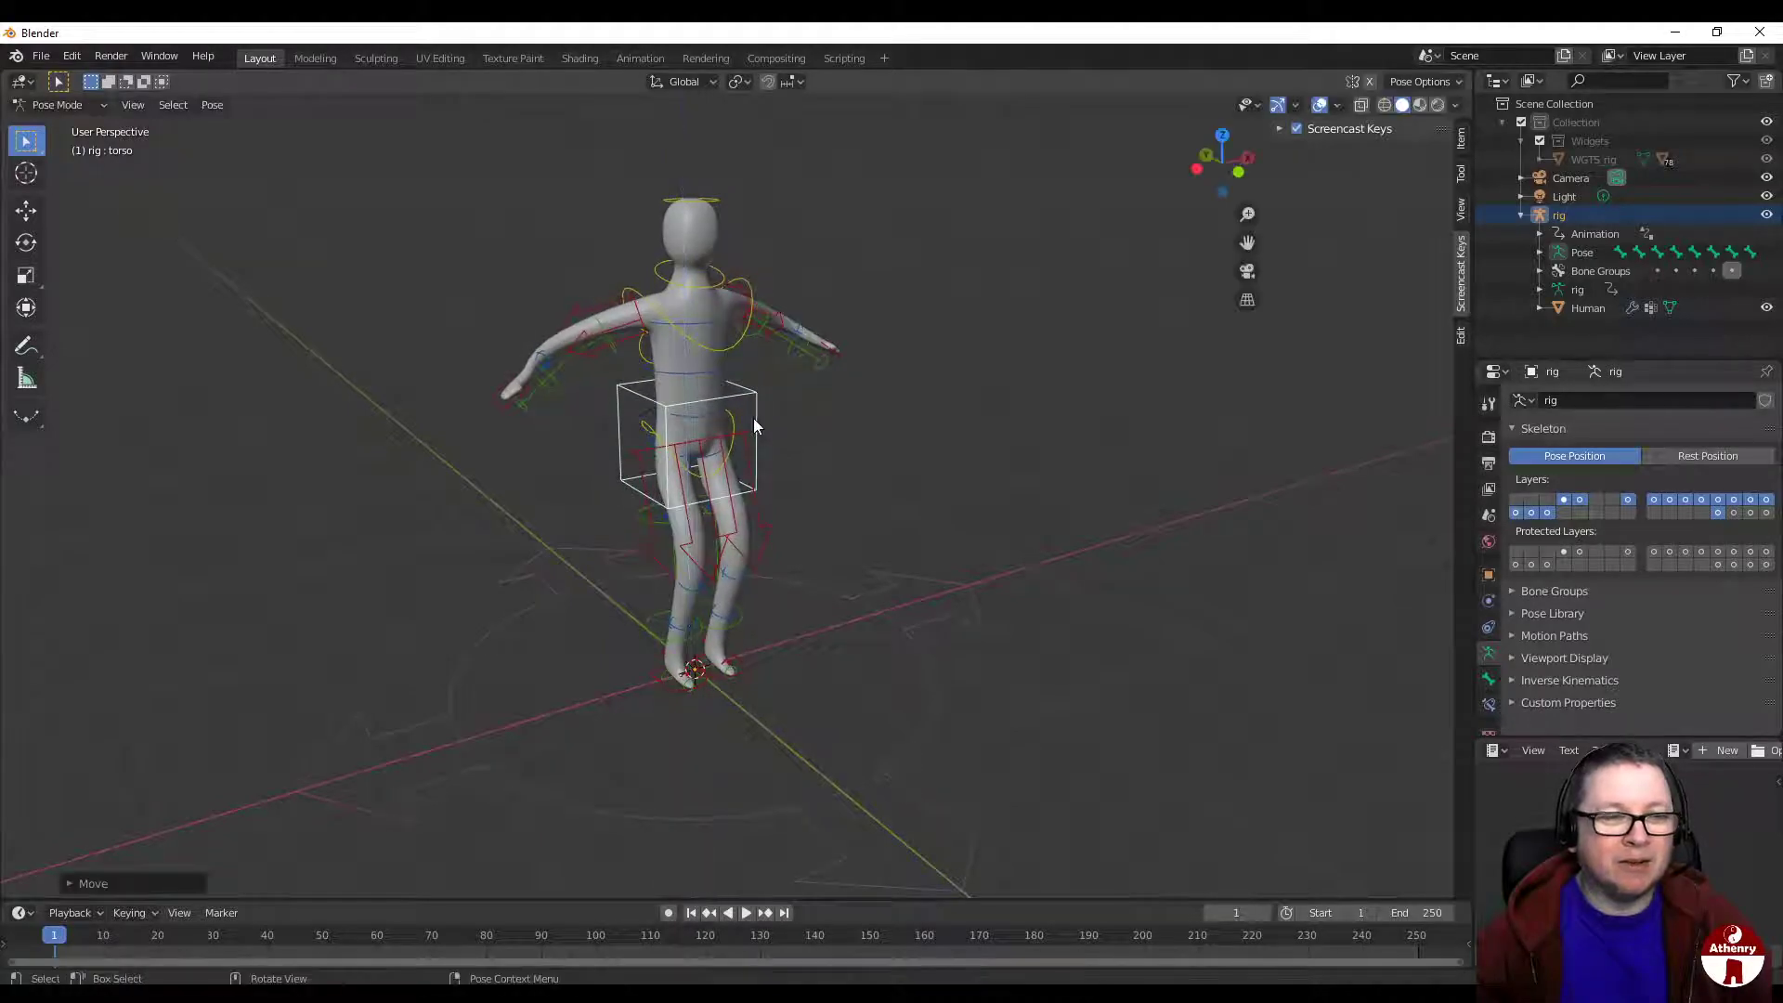
Step: Select the right hand, left foot and left hand IK controls in turn to inspect the rig's handles
left_click(504, 402)
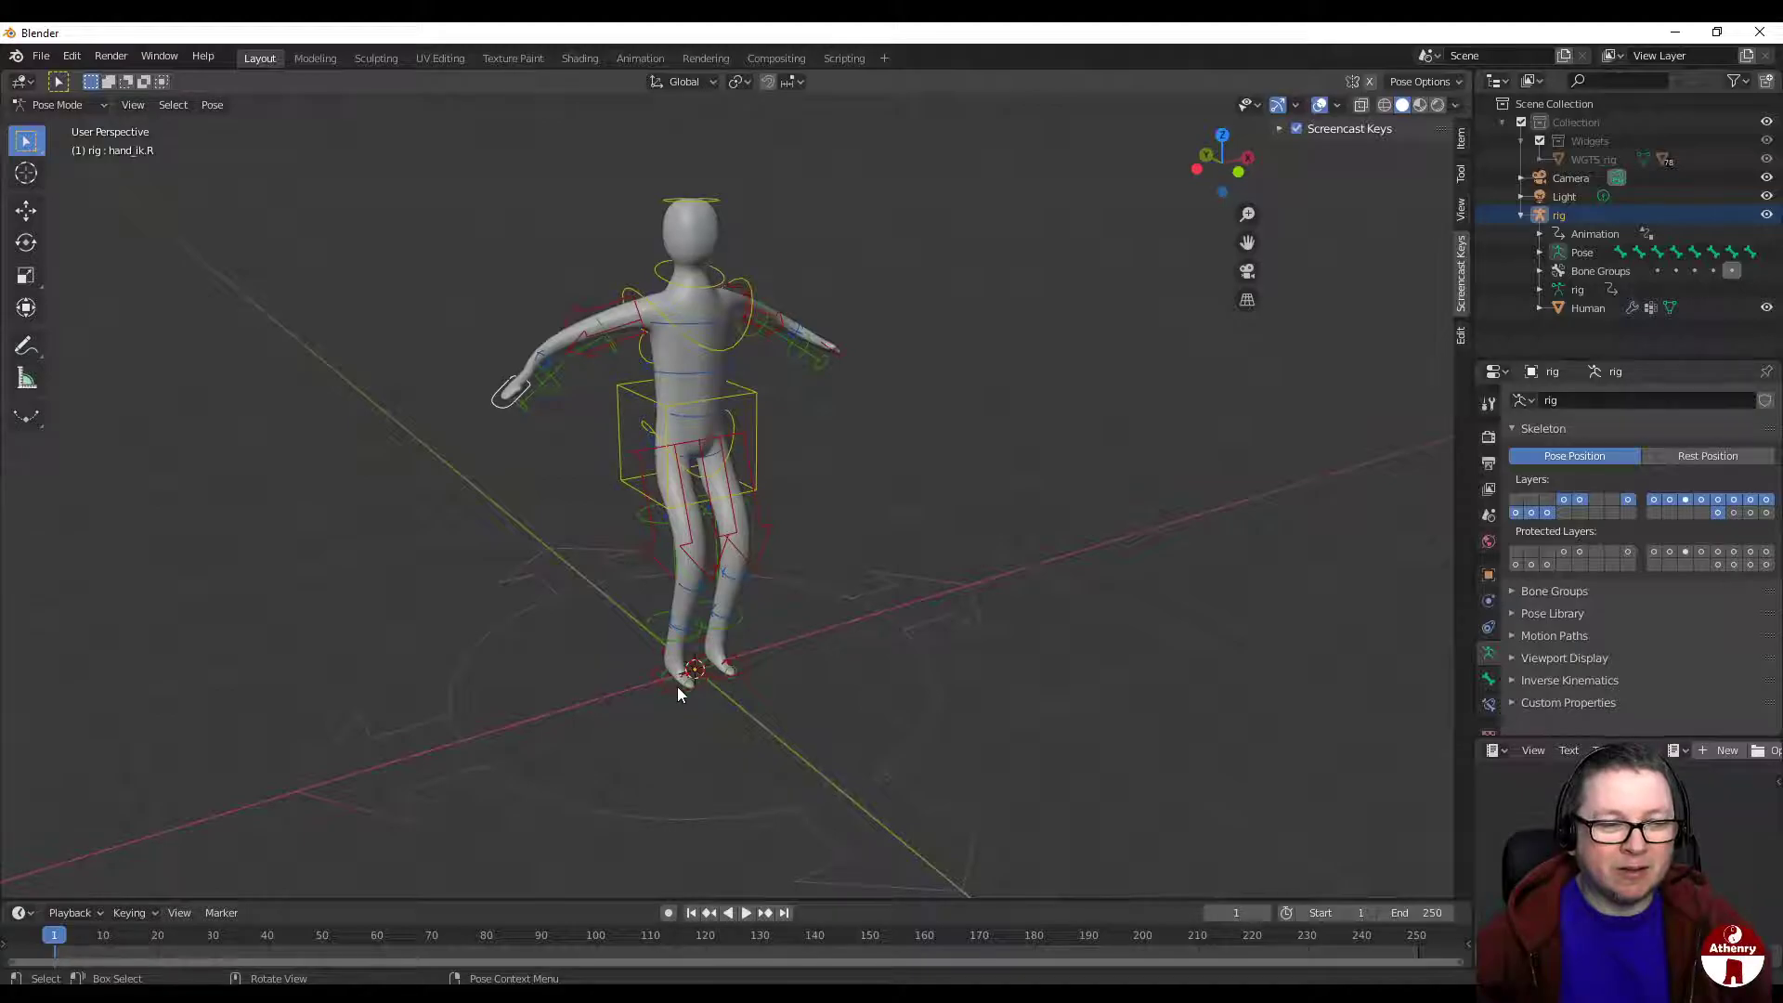
left_click(738, 674)
left_click(836, 350)
Step: Move the right hand IK control about 0.33 m forward, bringing the hand beside the hip
middle_click_drag(923, 439, 997, 453)
scroll(997, 453, "up", 1)
scroll(833, 483, "down", 1)
middle_click_drag(854, 484, 757, 462, "shift")
left_click(507, 444)
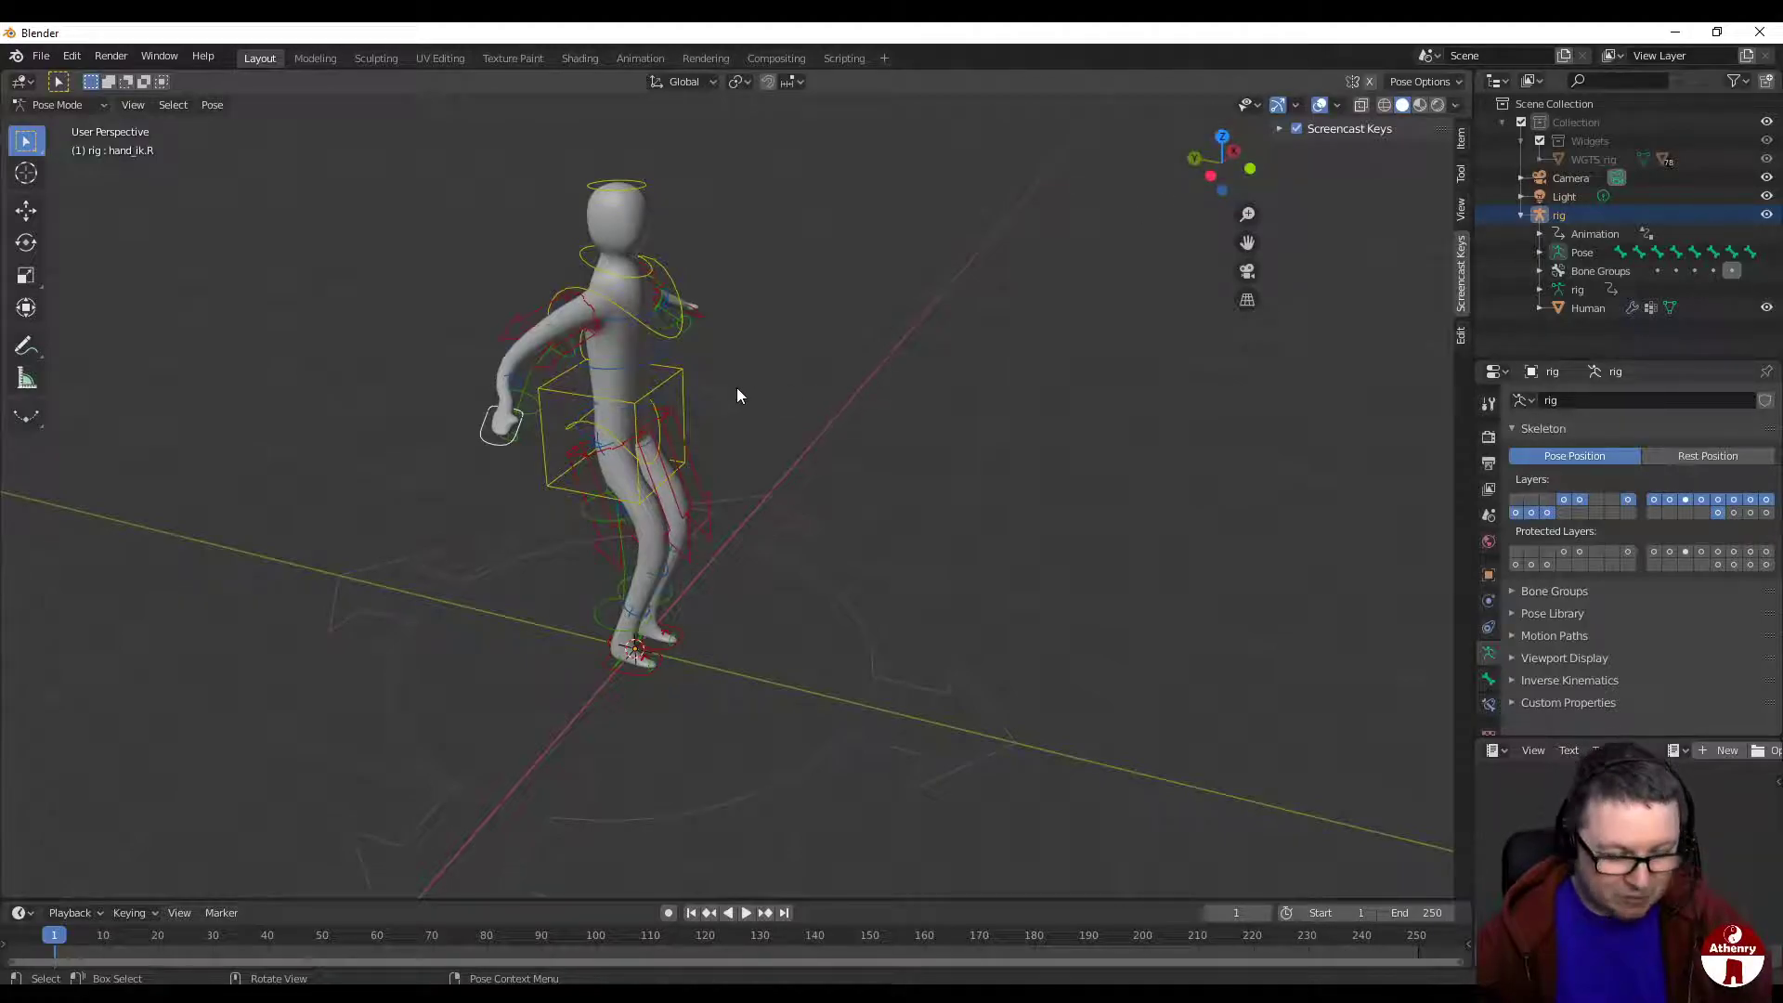
key("g")
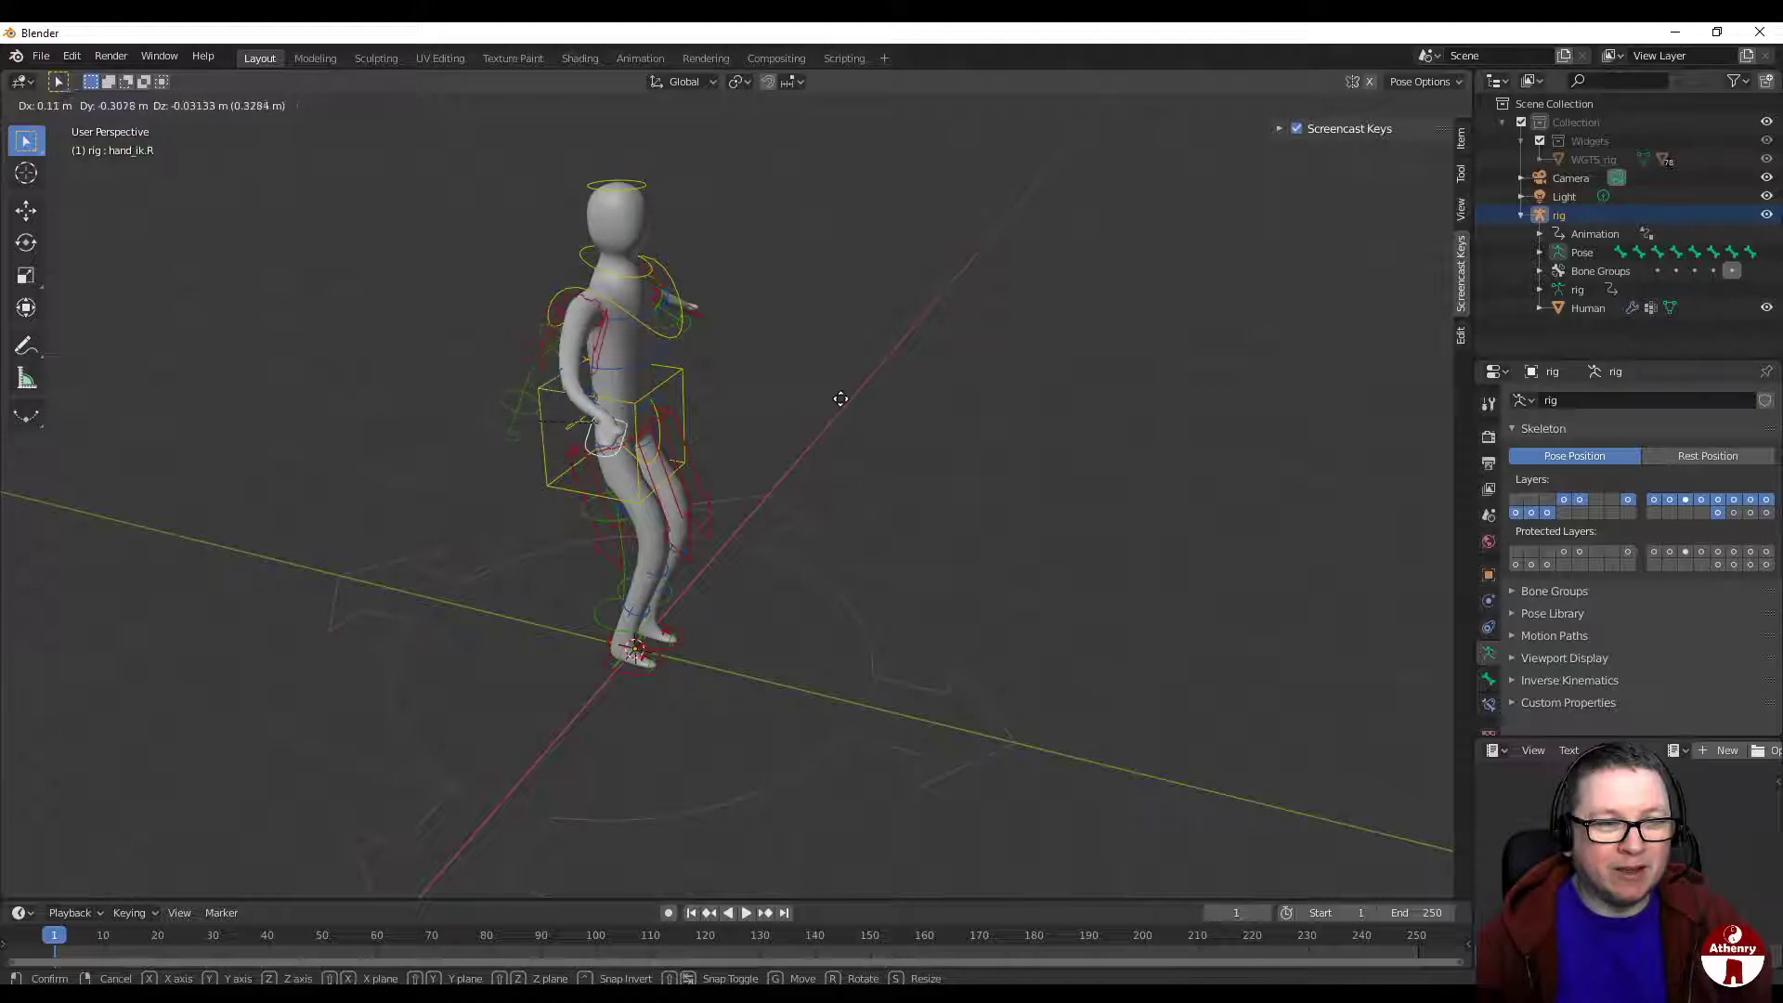
left_click(838, 400)
Step: Rotate the right hand IK control about 47° around the global Z axis
scroll(810, 427, "up", 2)
scroll(801, 427, "down", 1)
key("r")
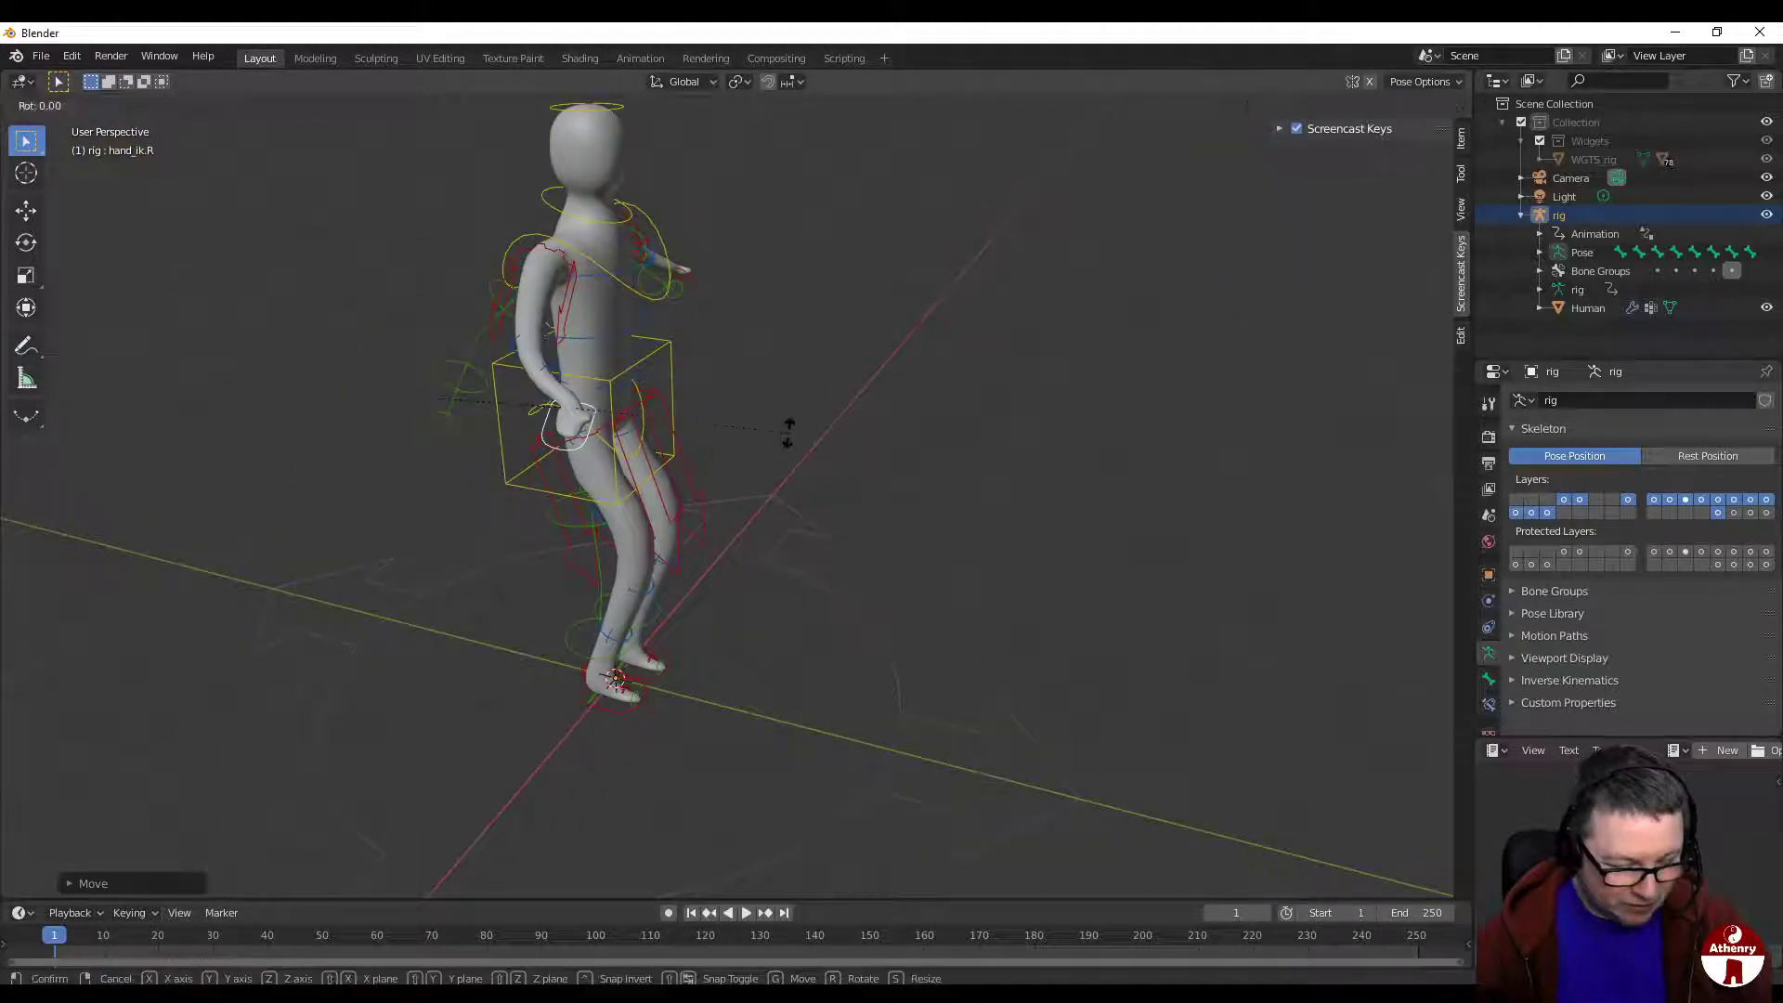
key("z")
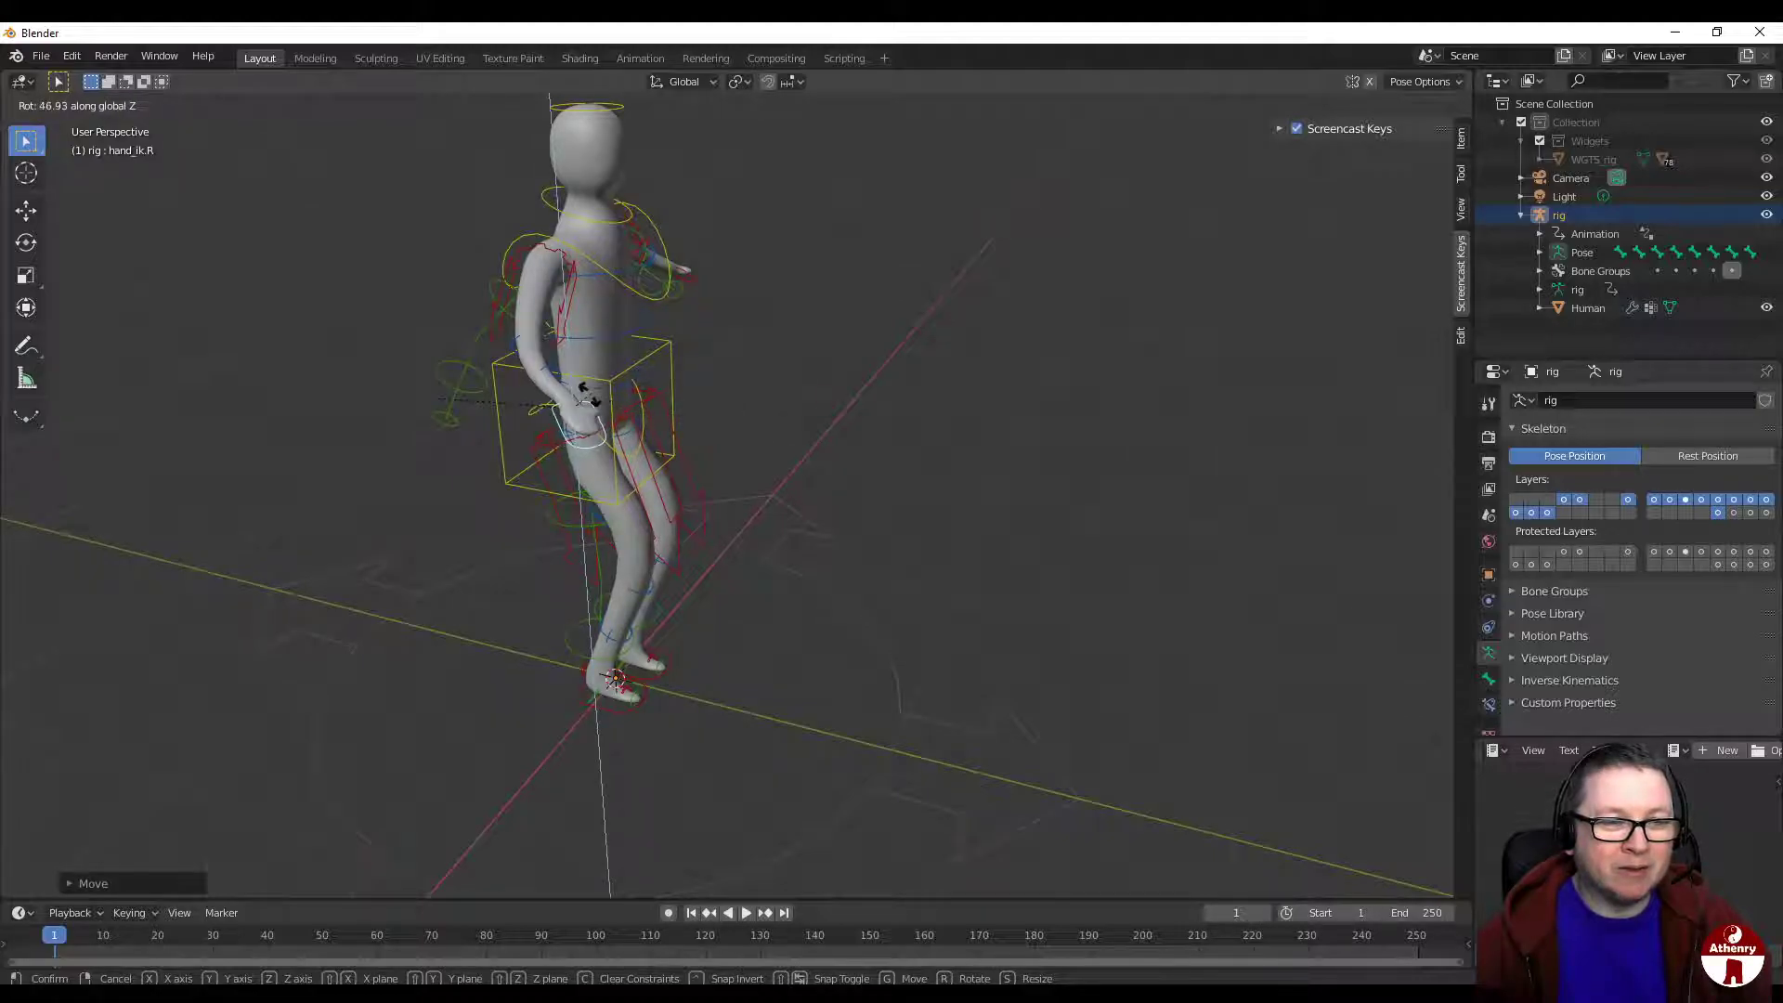
left_click(597, 390)
Step: Move the right foot IK control forward and about 0.2 m up in the left orthographic view
middle_click_drag(764, 399, 700, 665)
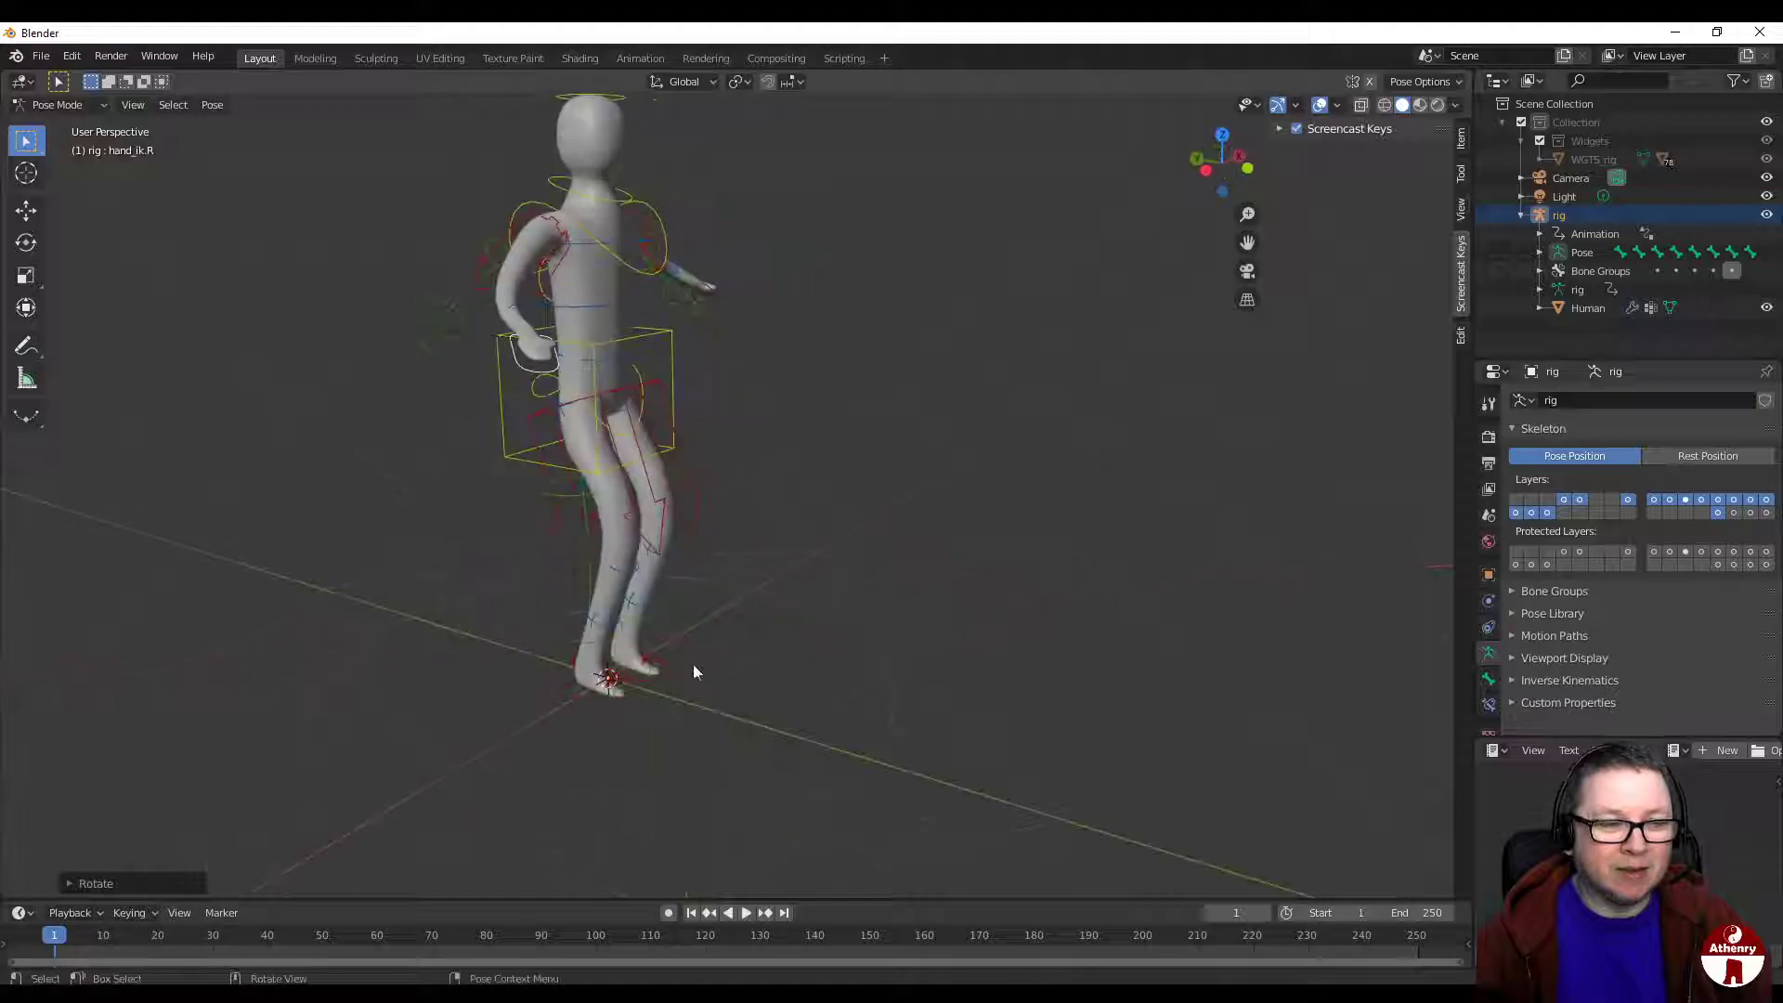
left_click(609, 694)
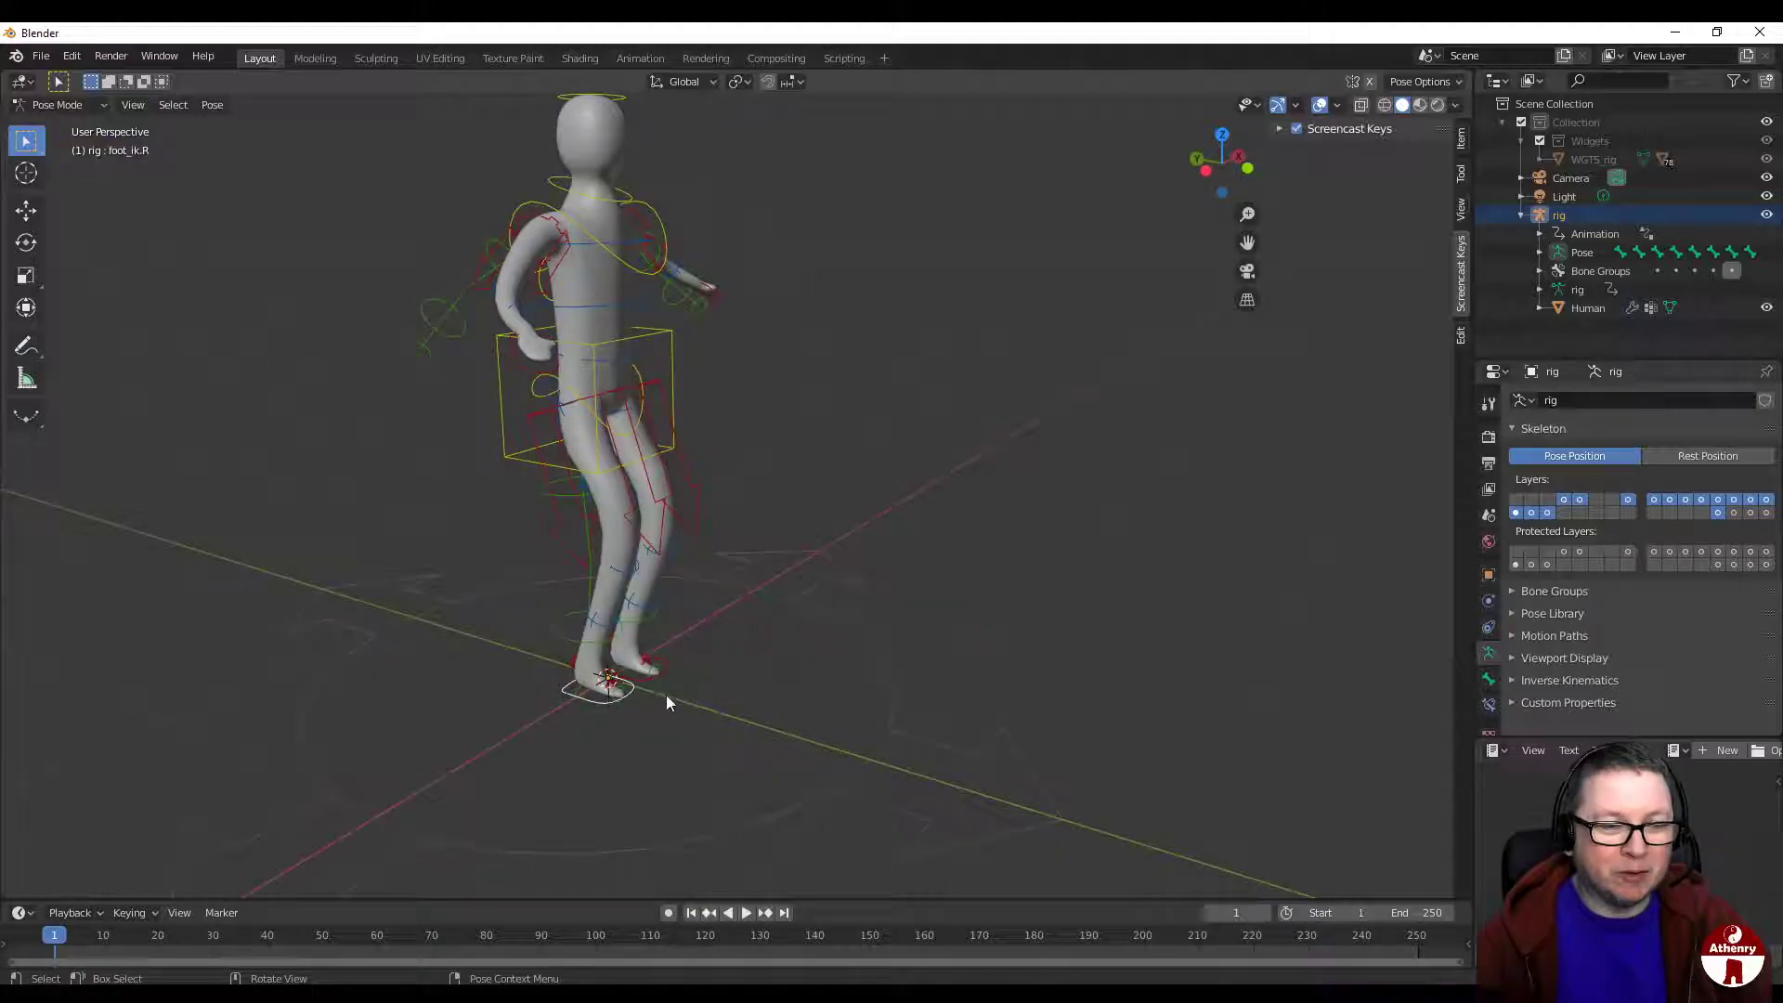
left_click(1205, 170)
key("g")
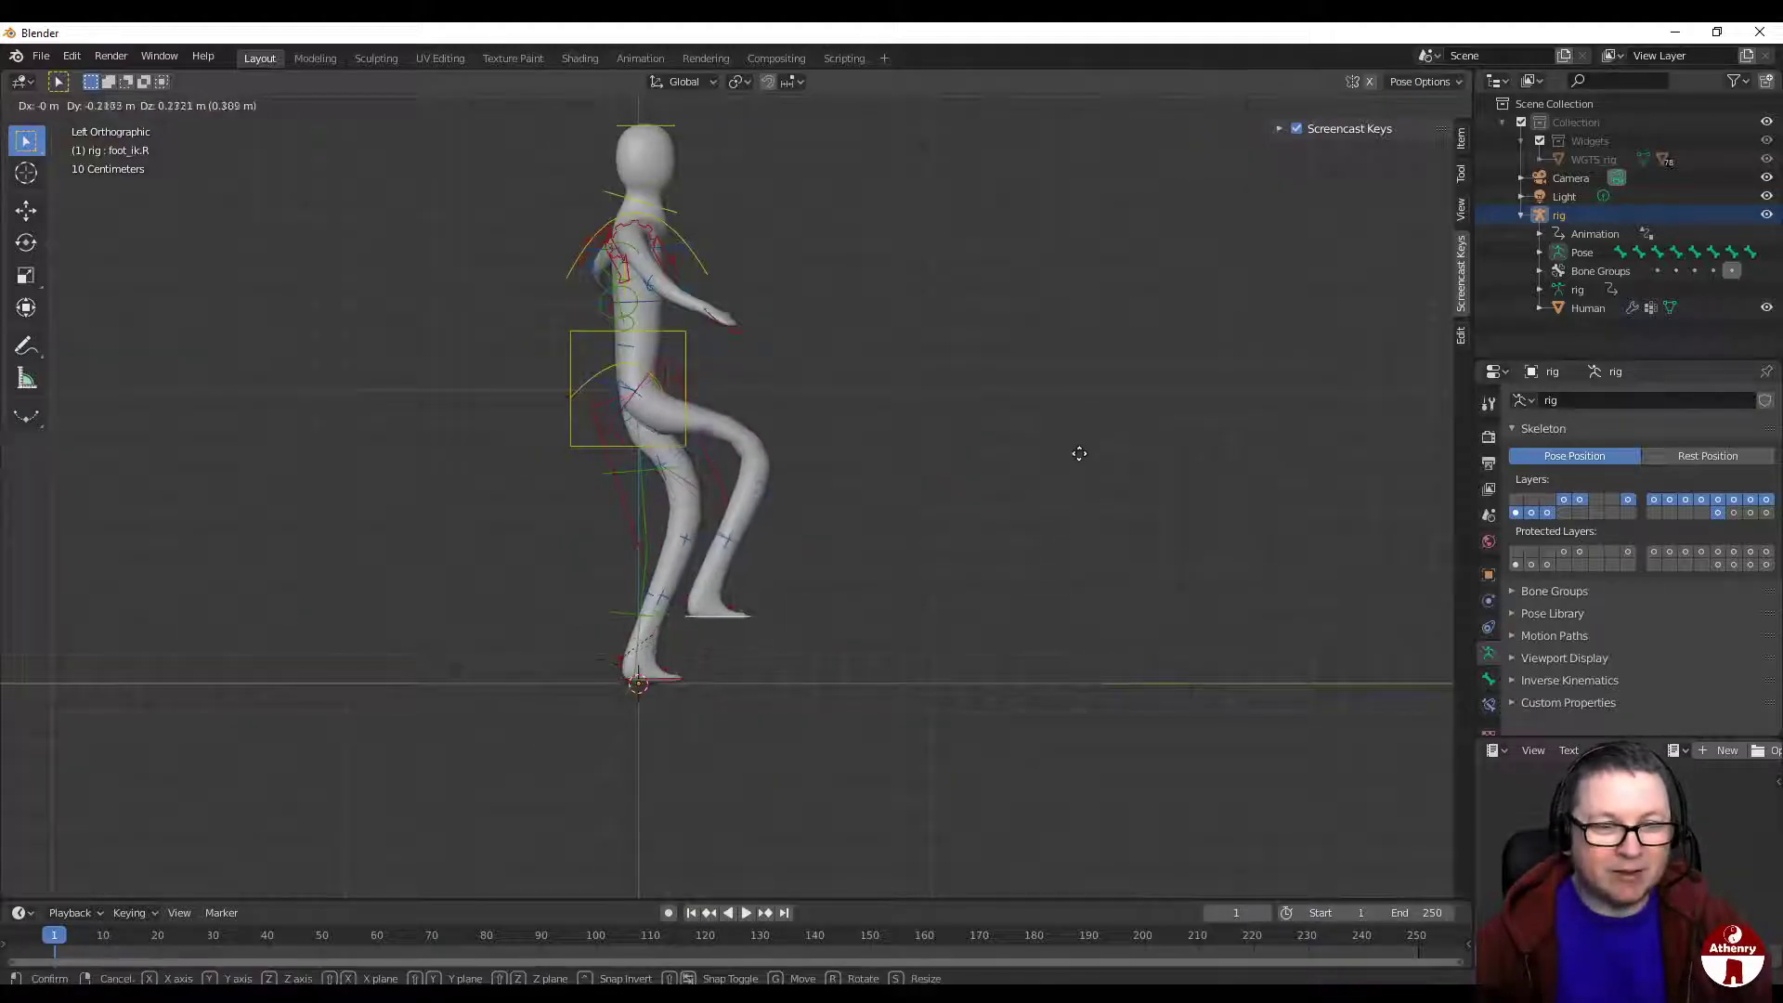
left_click(1171, 451)
Step: Move the left foot IK control about 0.35 m backward along the ground in the left orthographic view
left_click(667, 682)
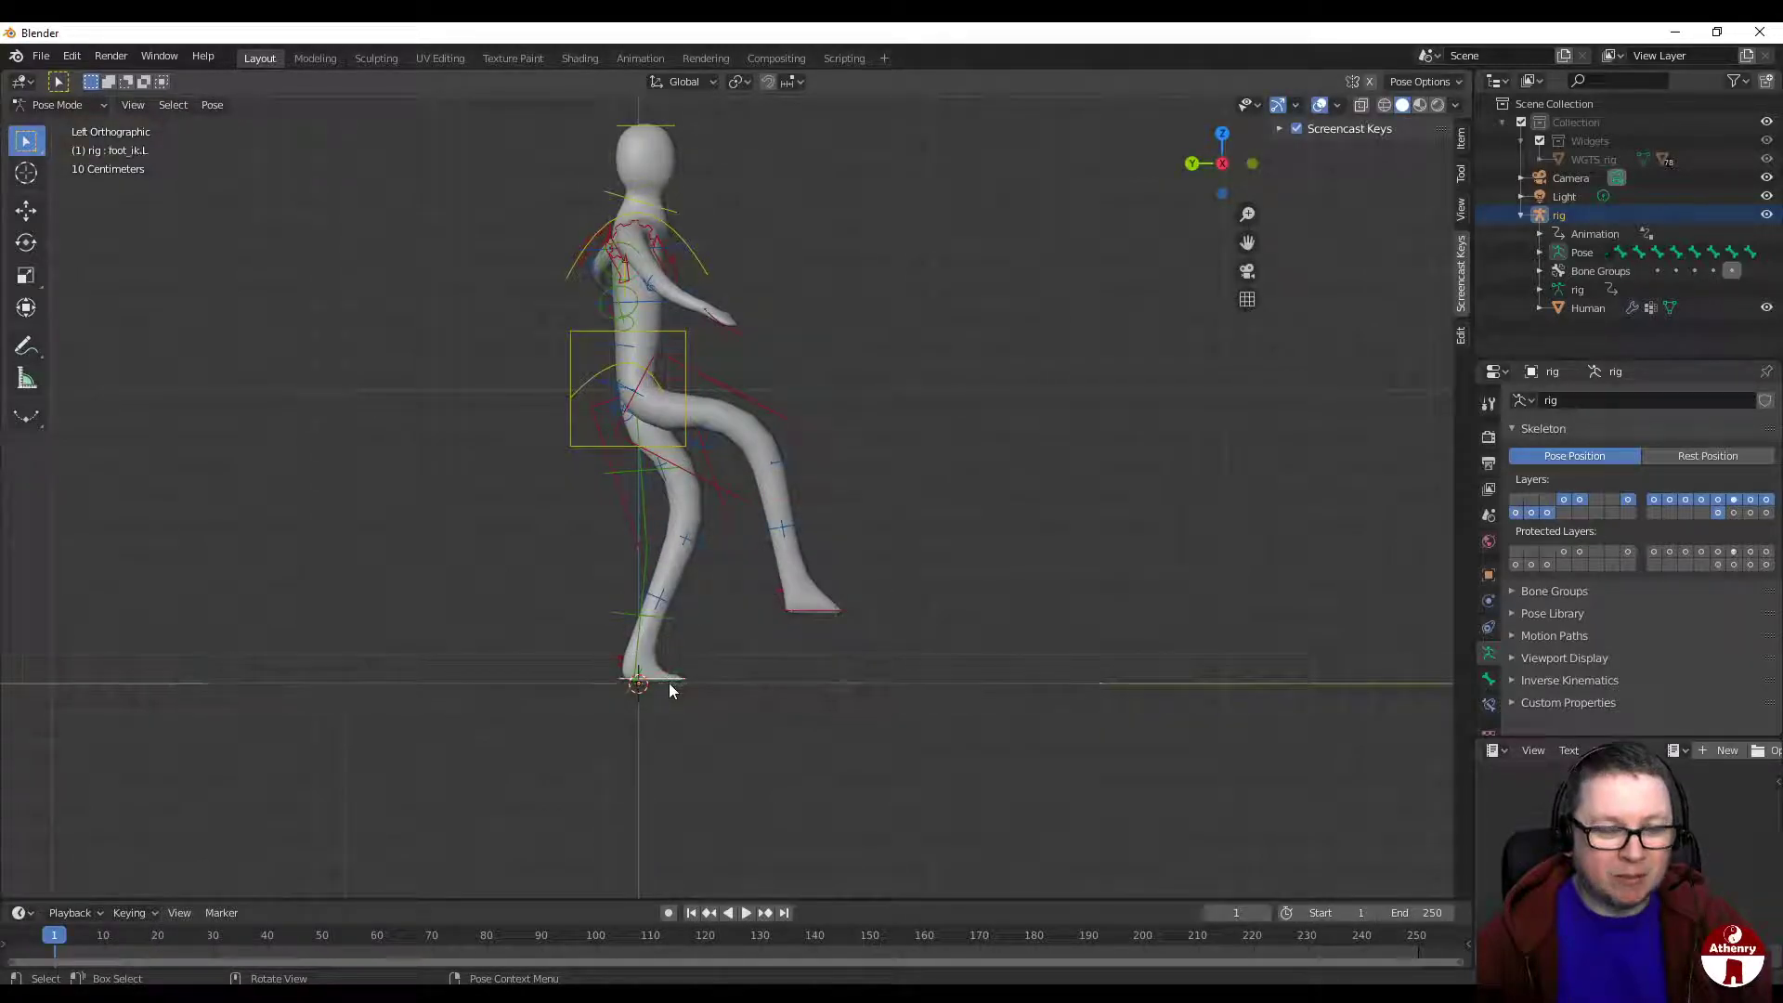
key("g")
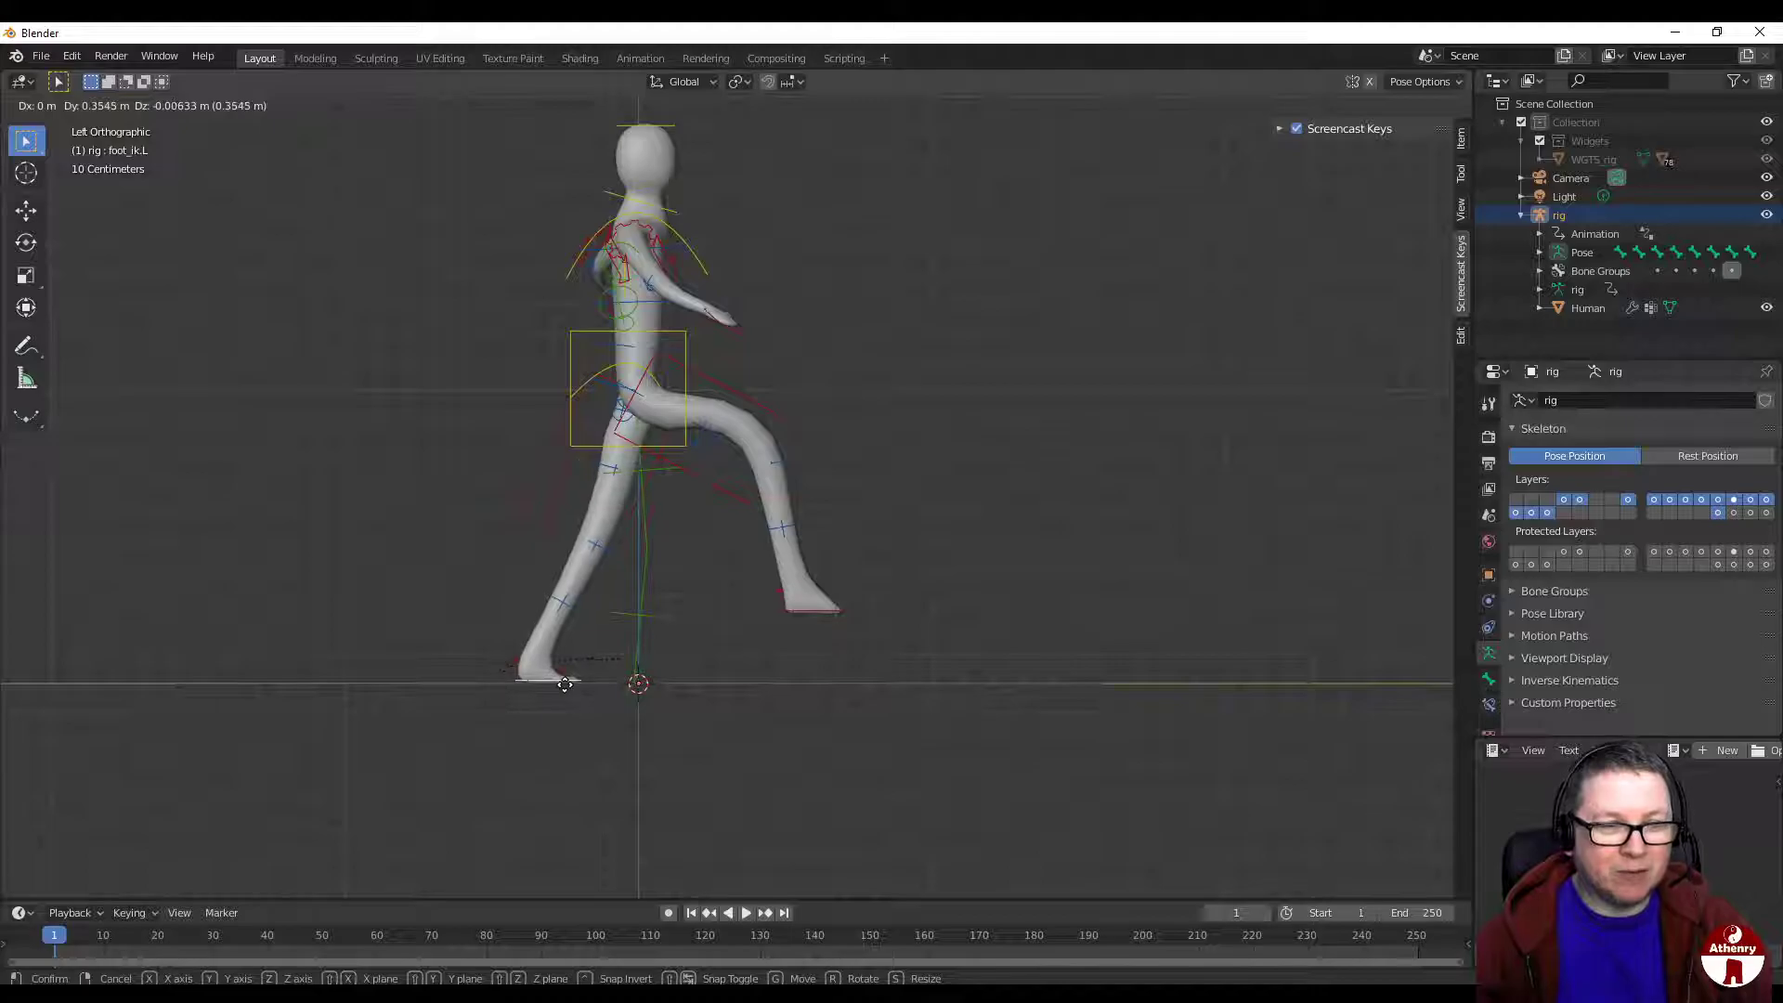
left_click(564, 683)
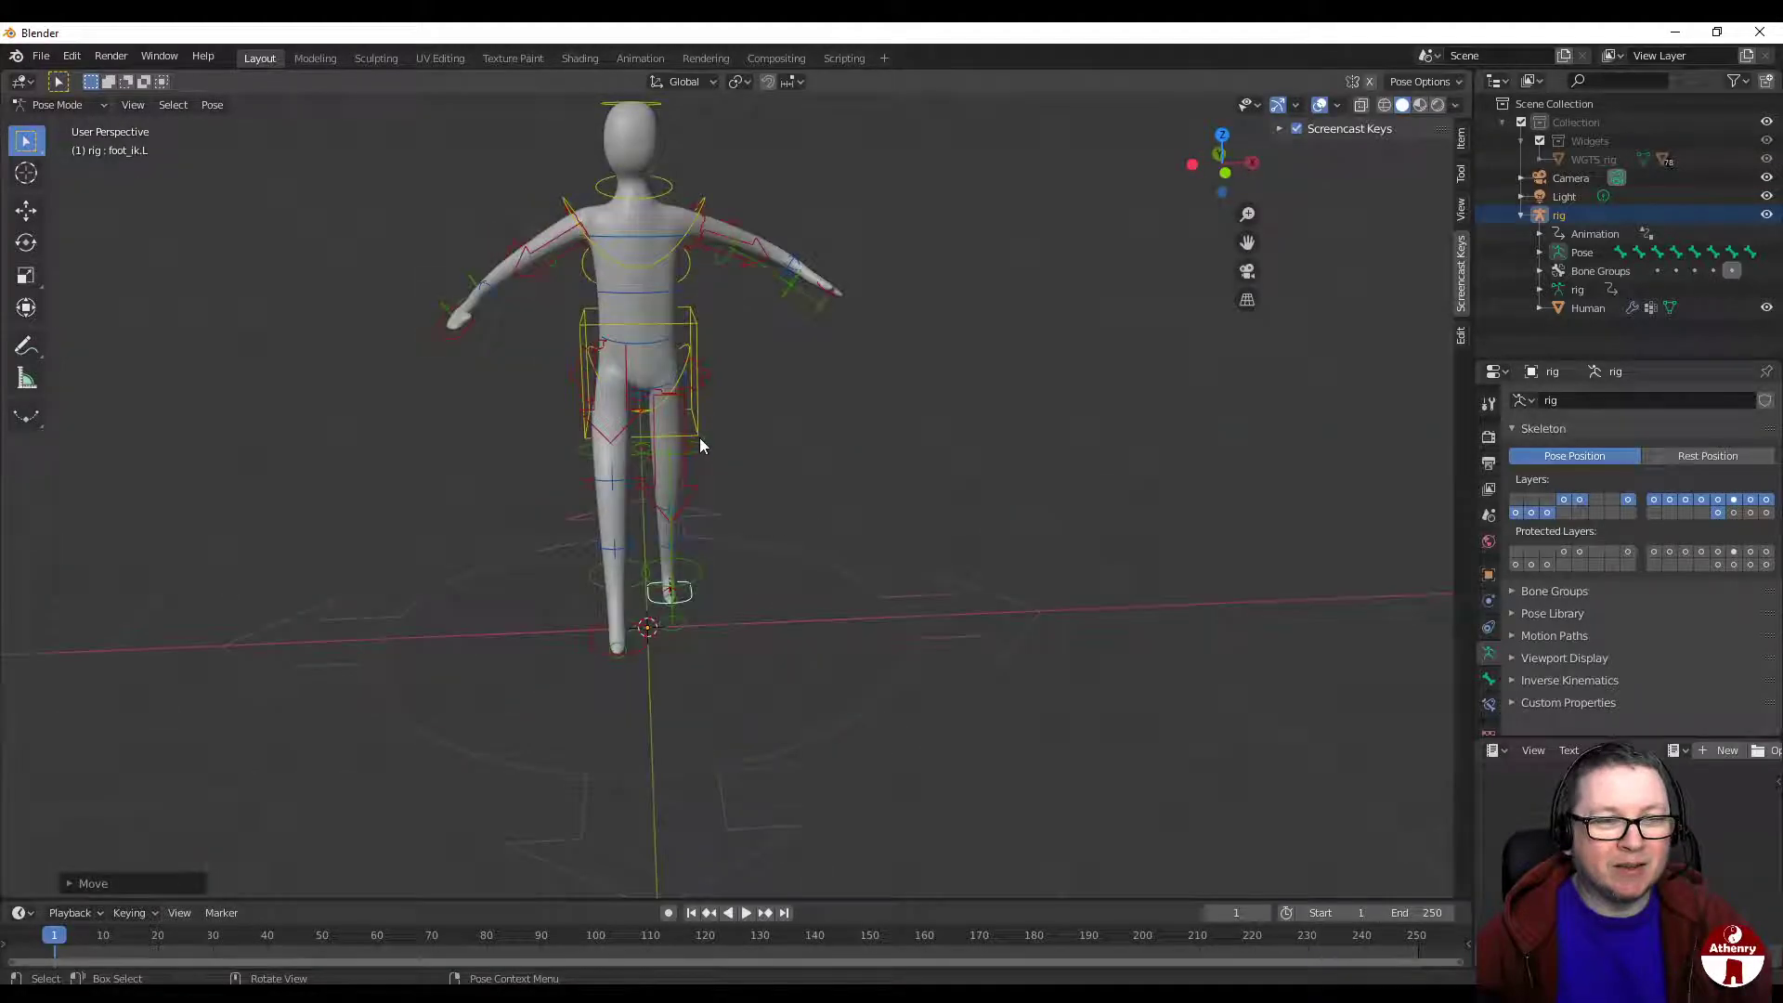
Step: Lower the torso control about 0.06 m along the global Z axis
left_click(692, 439)
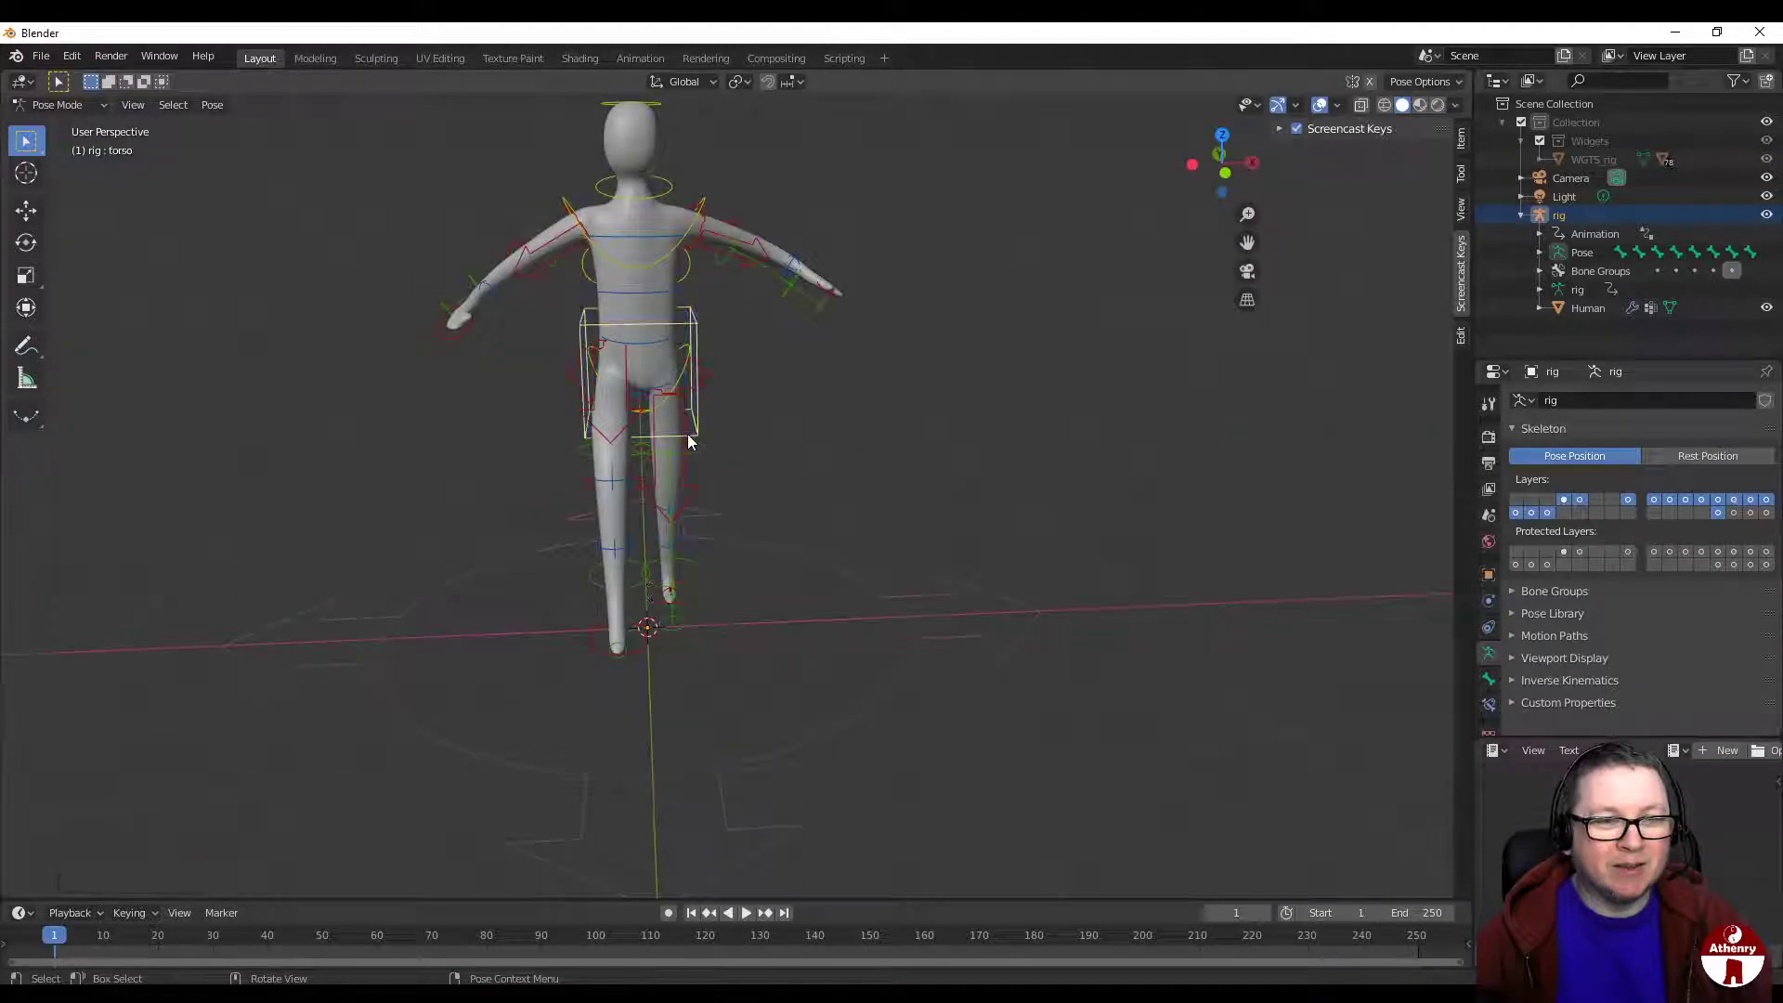
key("g")
key("z")
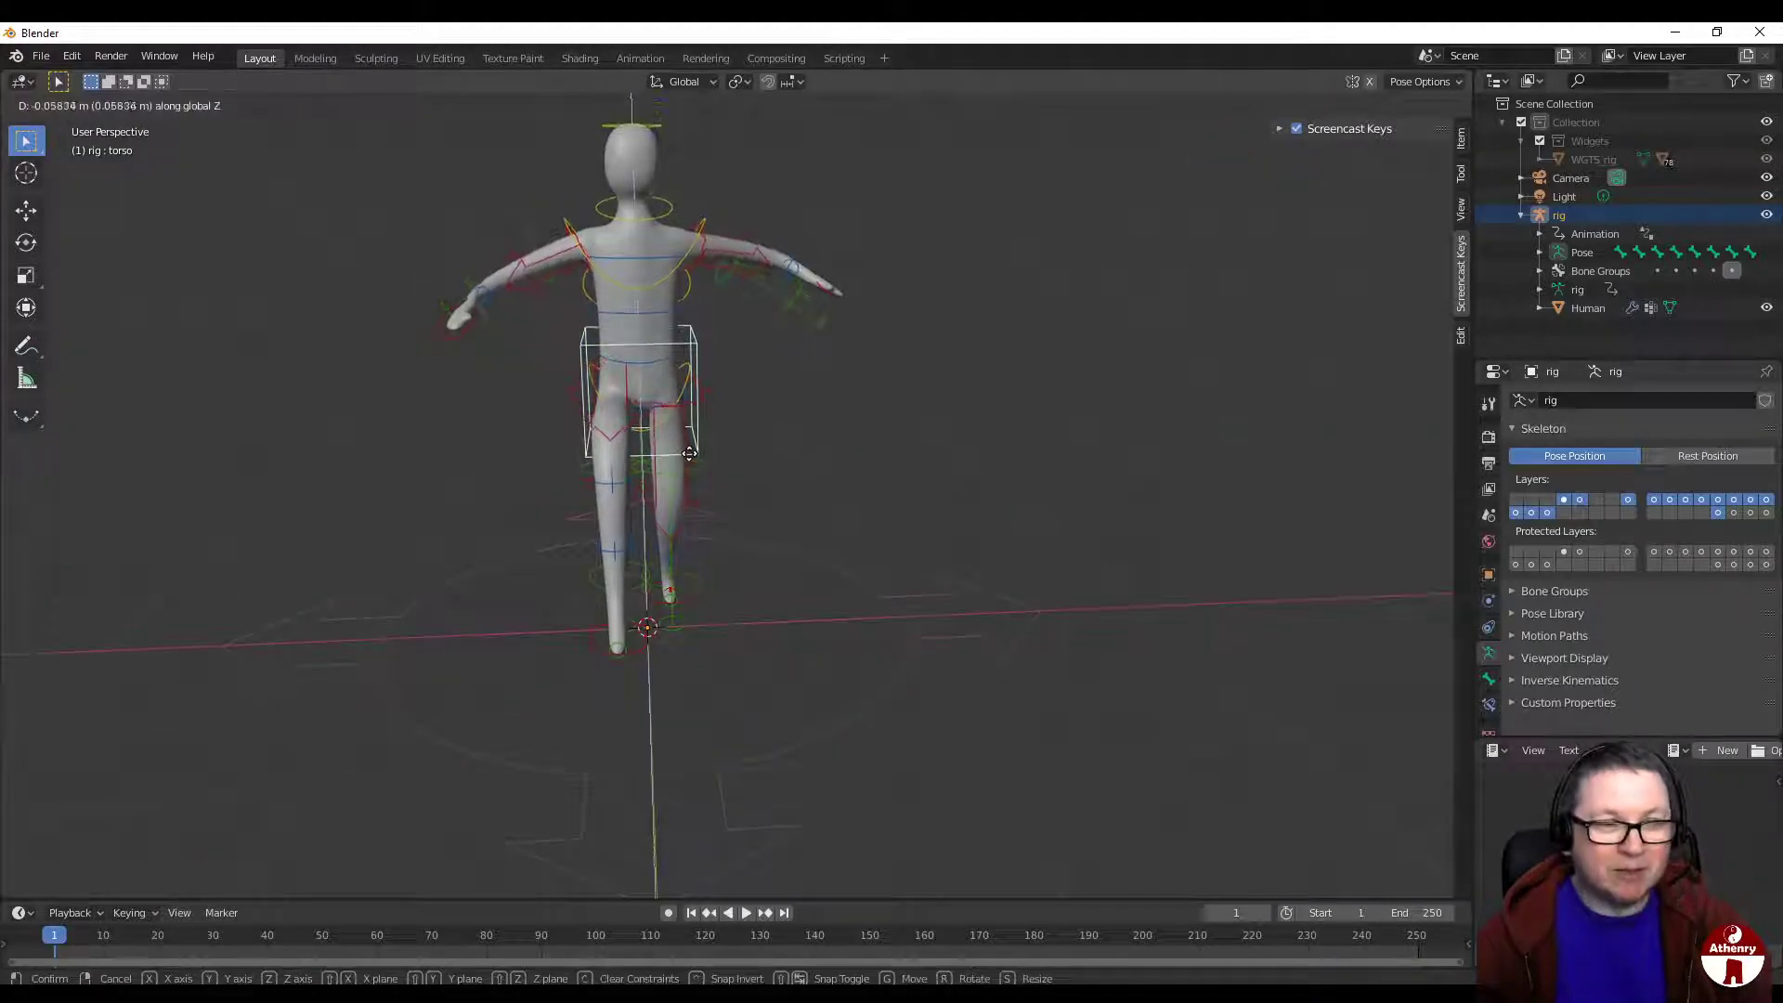
left_click(789, 466)
Step: Rotate the head control about 33° around the global Z axis to turn the face sideways
middle_click_drag(849, 450, 1169, 433)
middle_click_drag(747, 502, 733, 343)
left_click(728, 299)
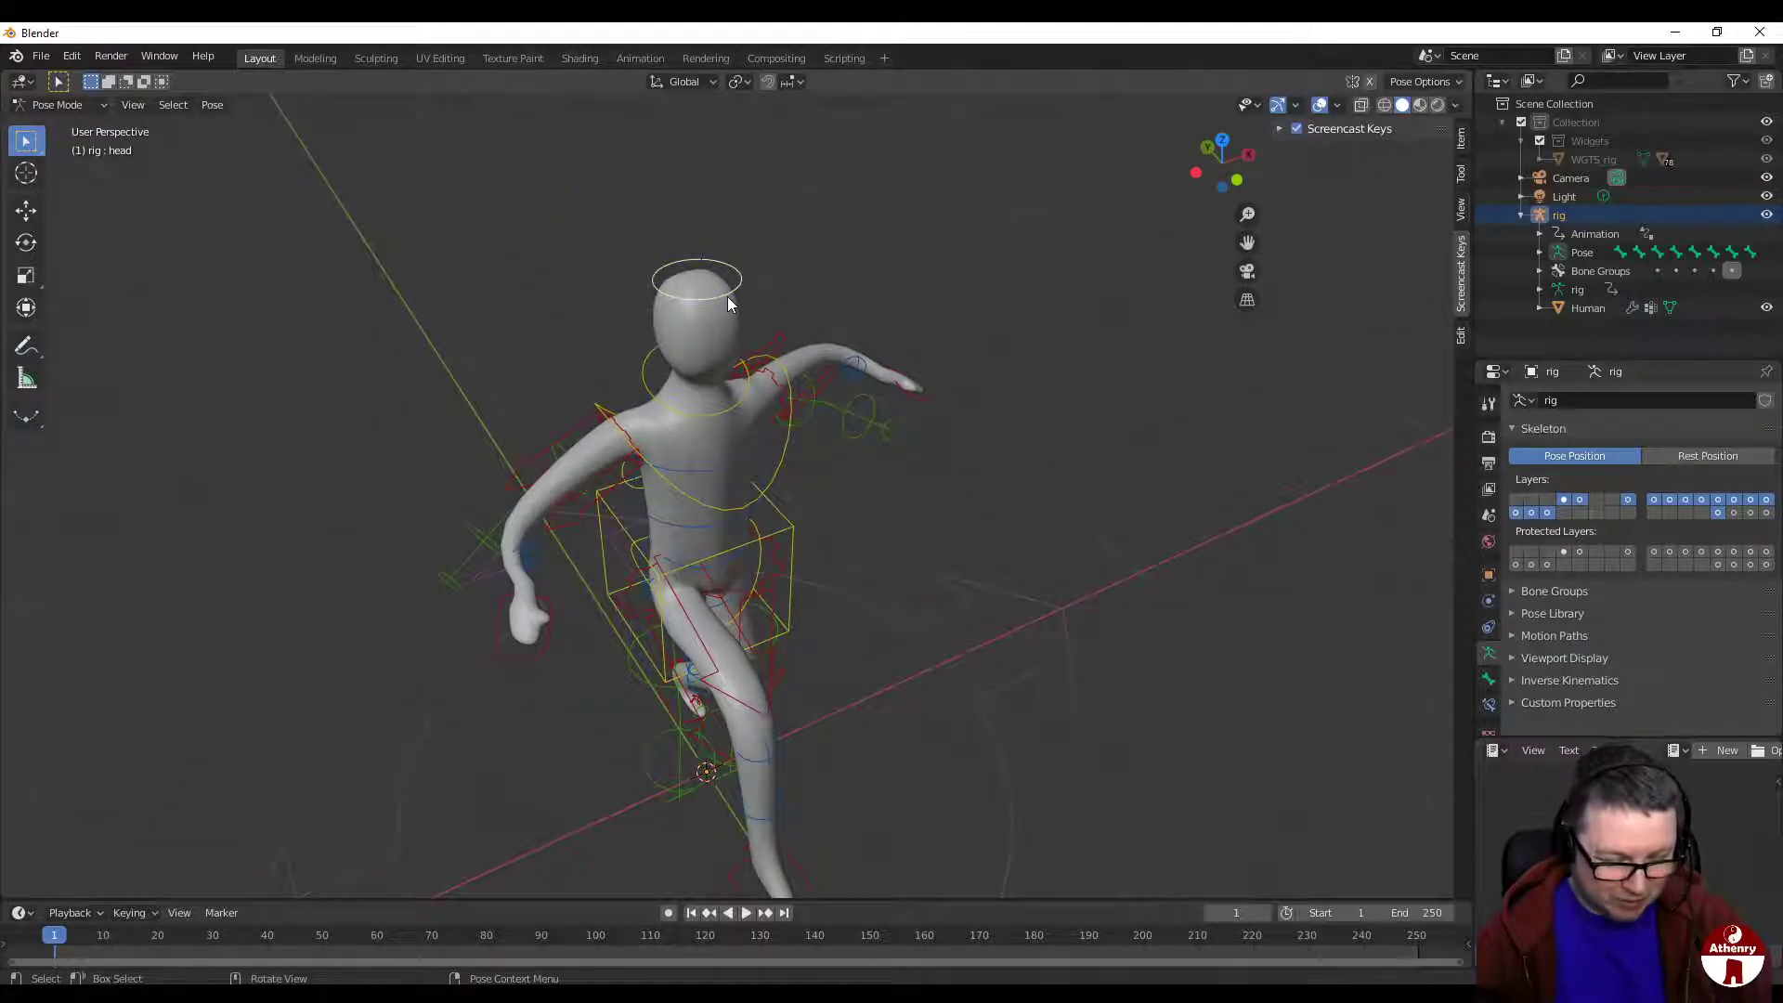
key("r")
key("z")
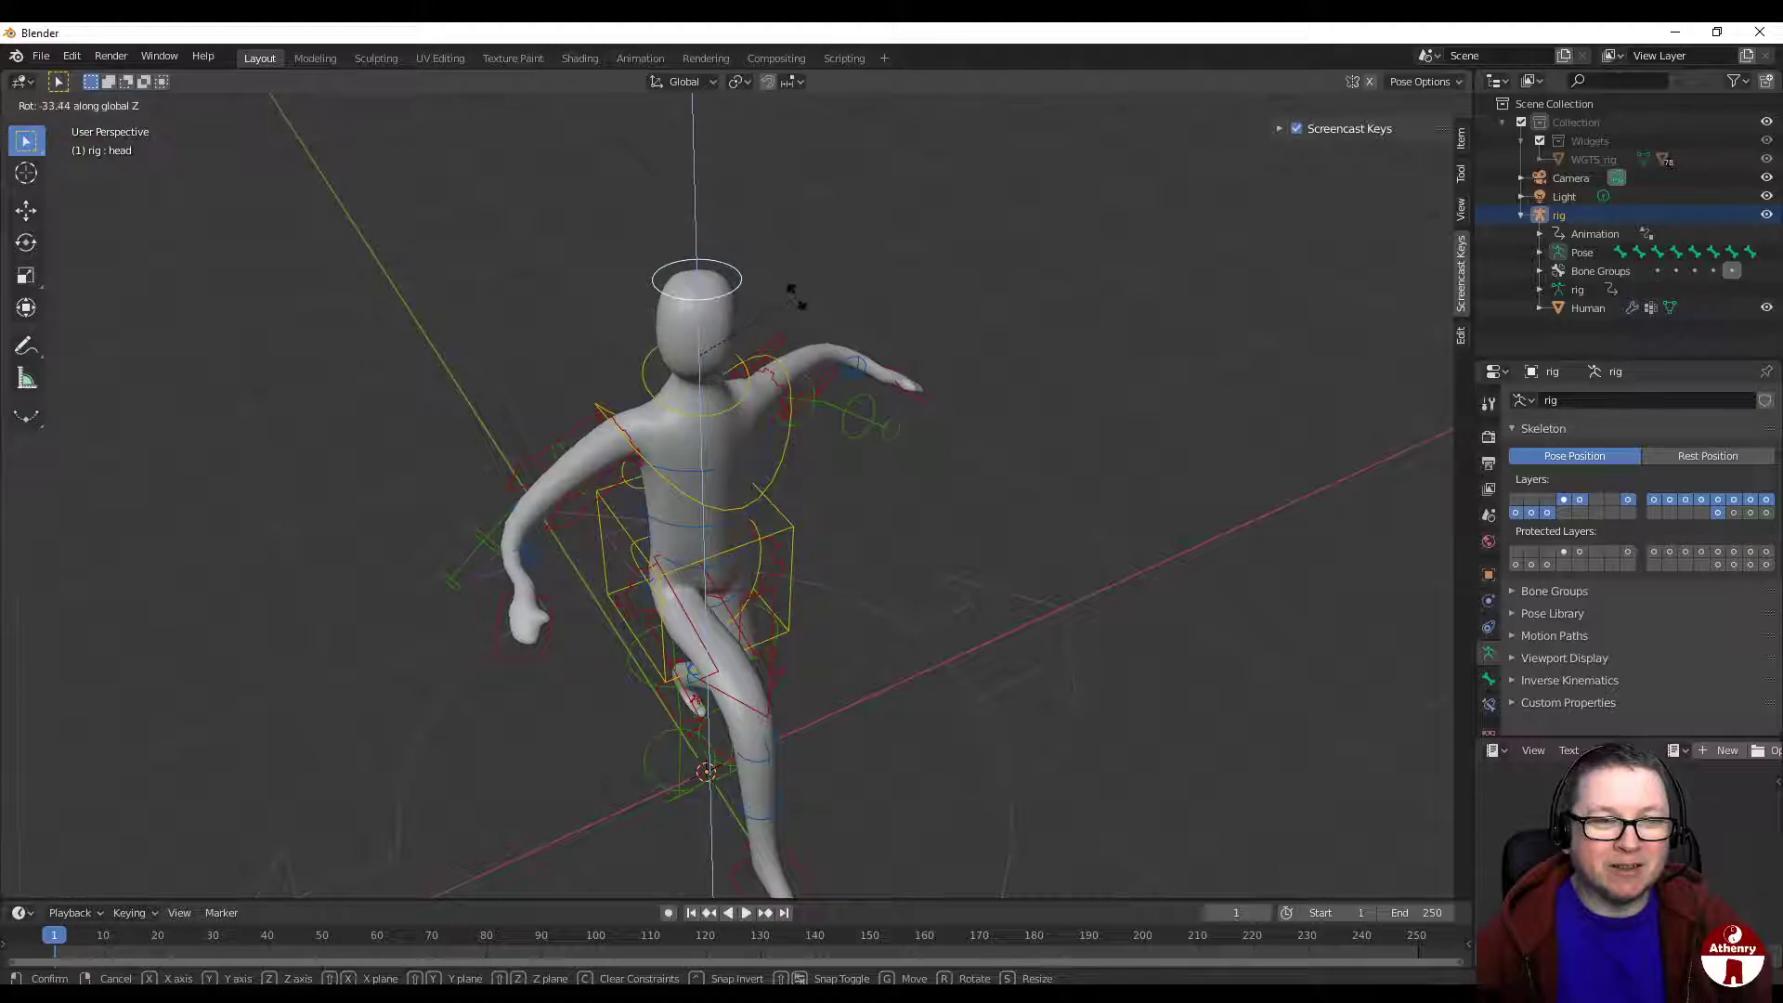
left_click(795, 295)
Step: Move the left hand IK control about 0.48 m forward, inward and down, and rotate it about 78° around the global Z axis
middle_click_drag(1034, 425, 848, 467)
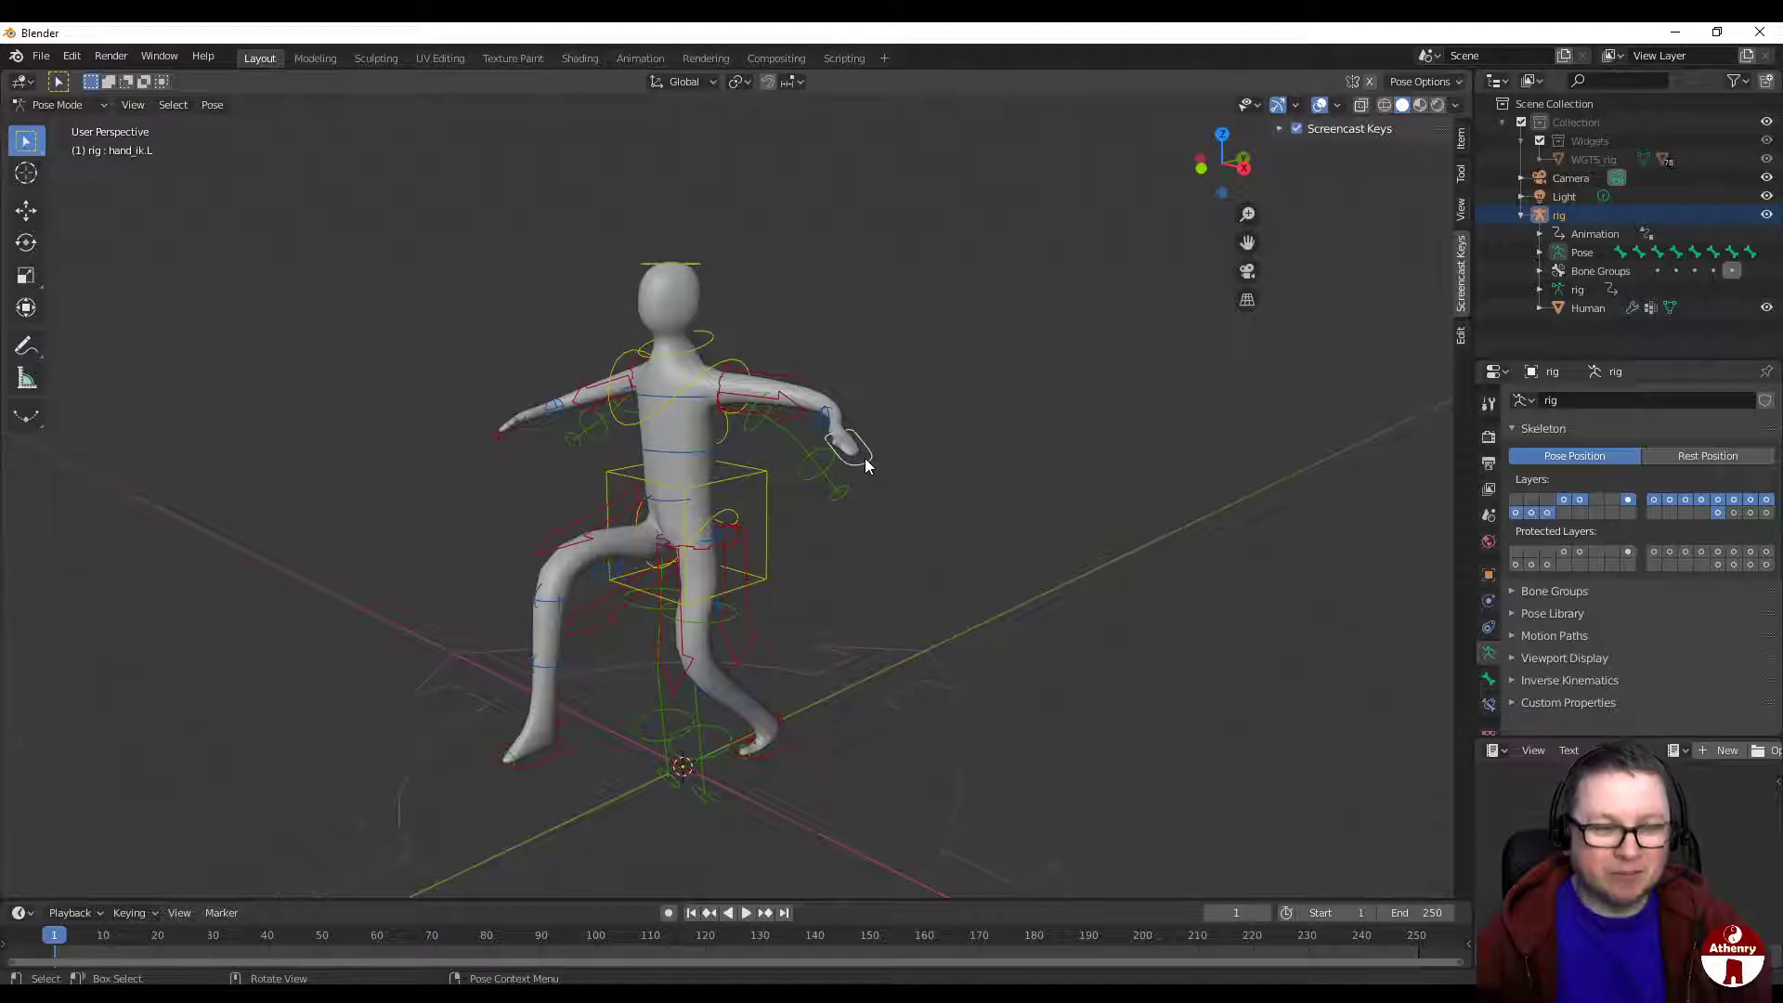
key("g")
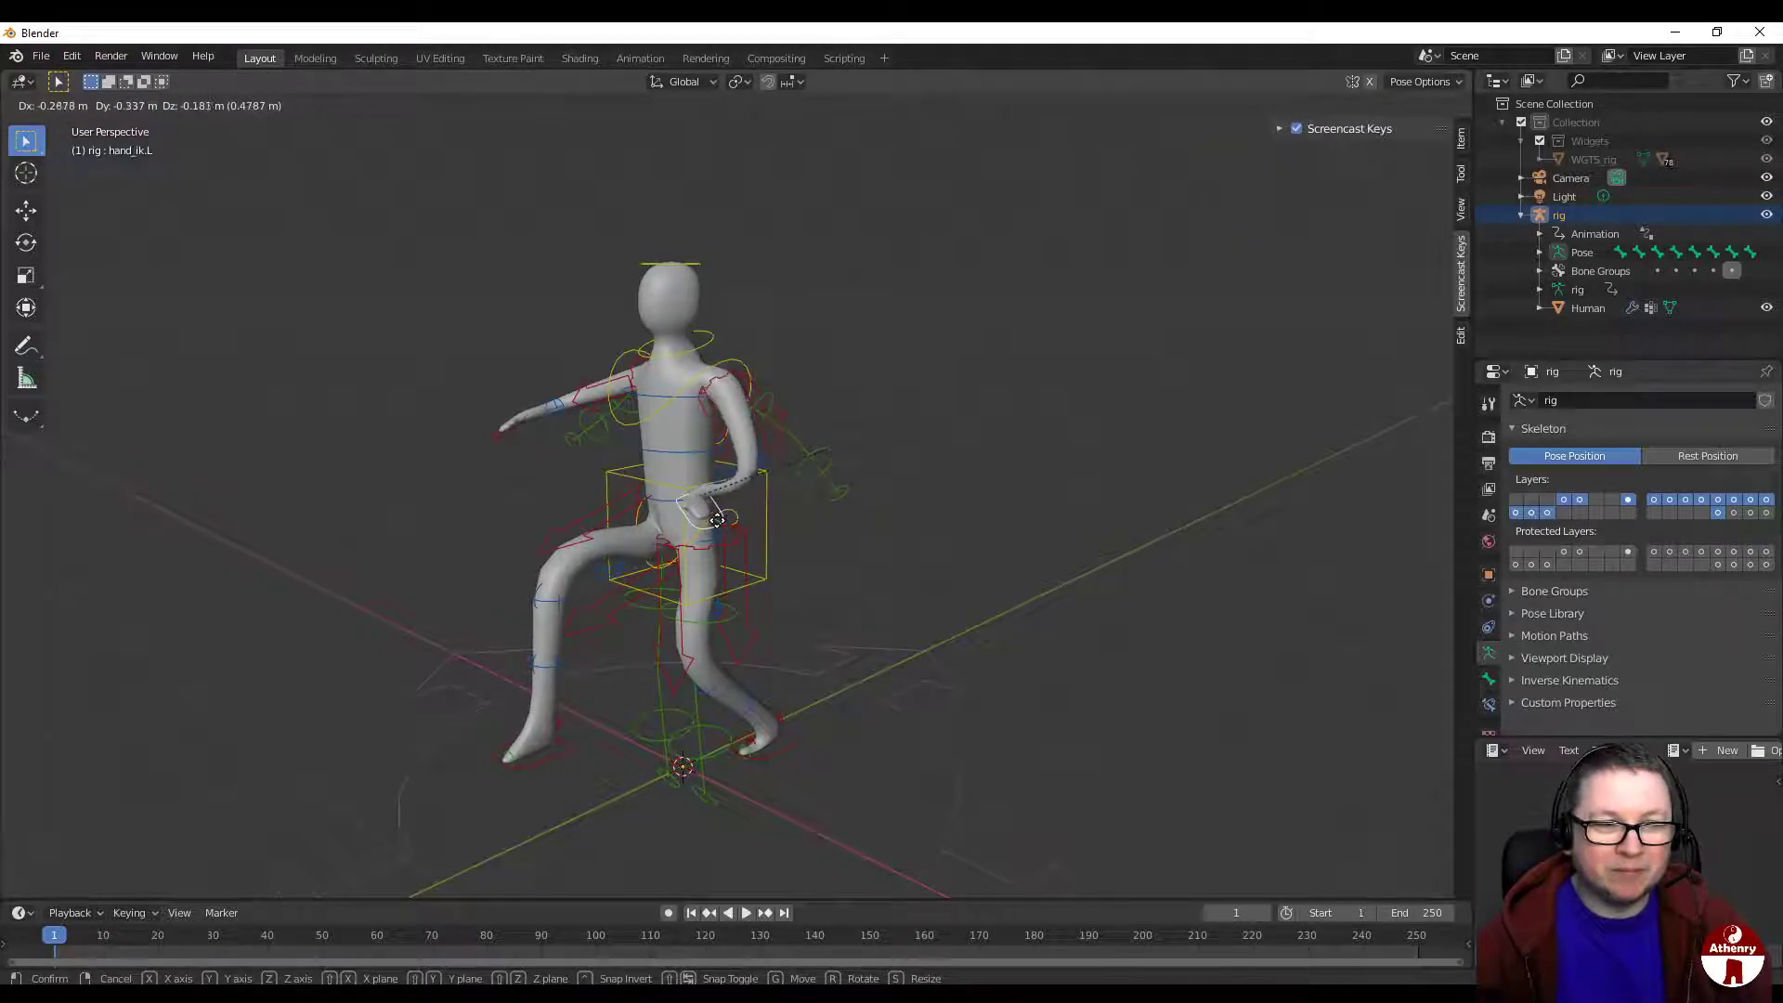
left_click(717, 520)
key("r")
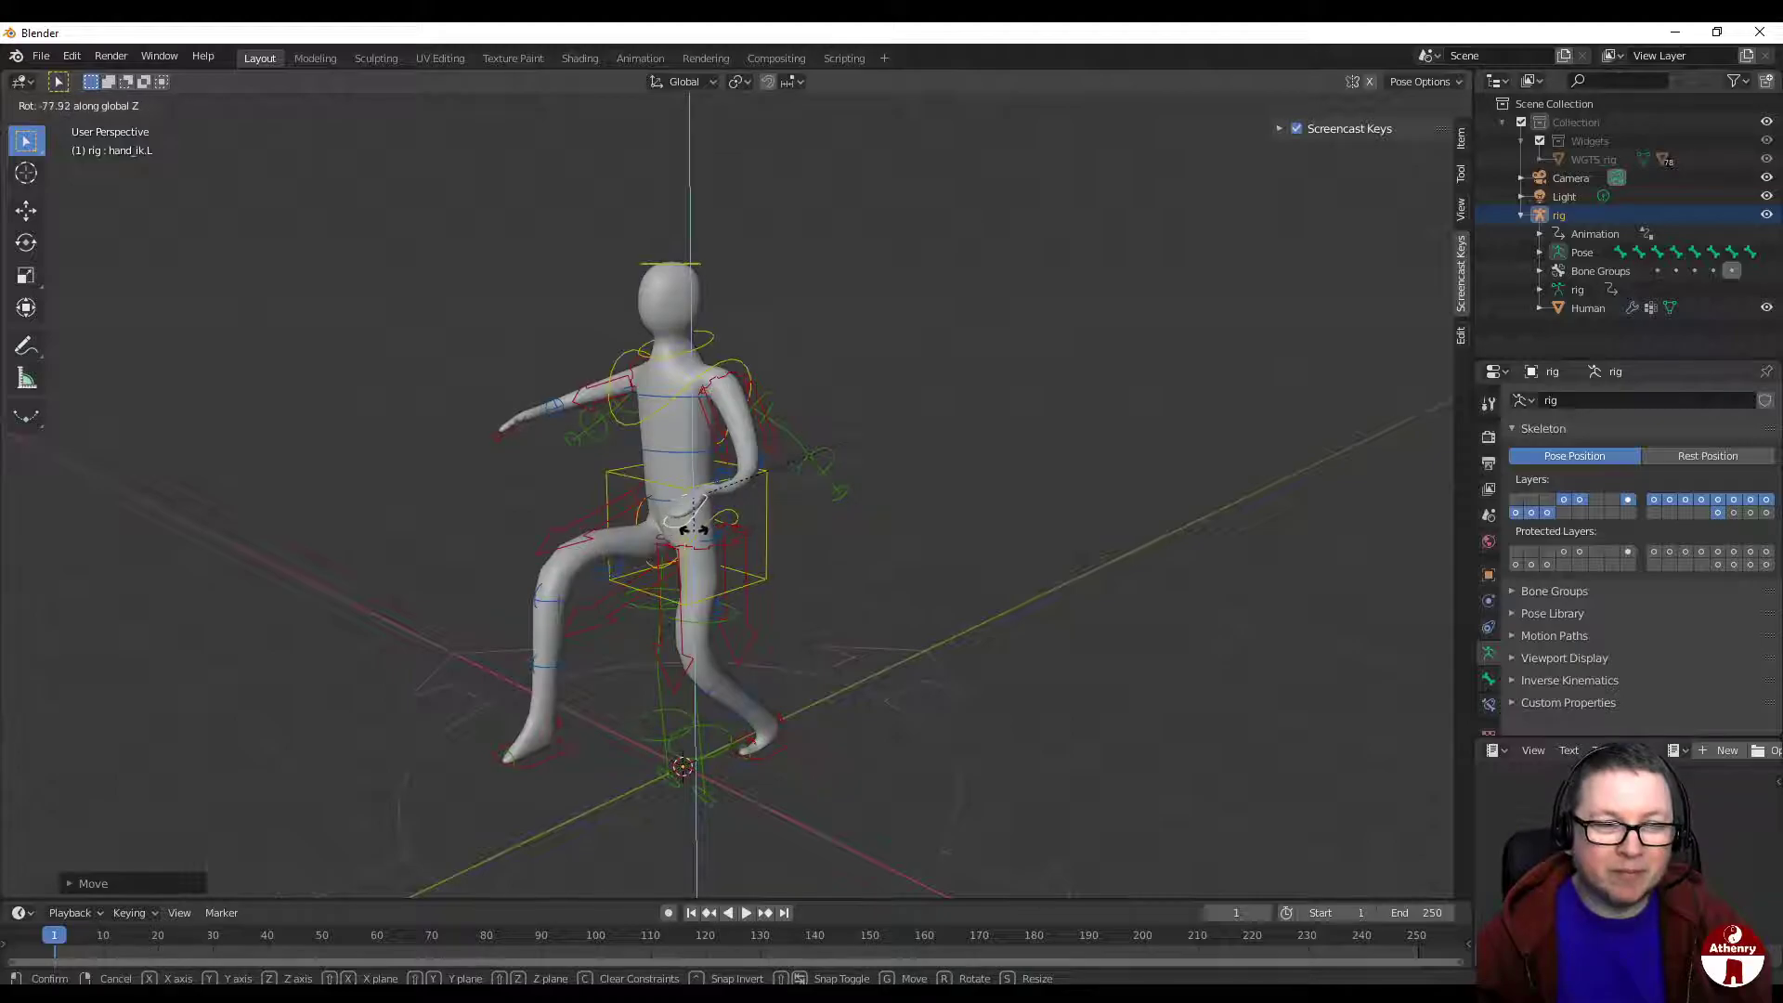
left_click(797, 496)
Step: Tilt the left hand IK control slightly inward with a free rotation seen from the front
middle_click_drag(797, 497, 904, 469)
scroll(904, 470, "up", 2)
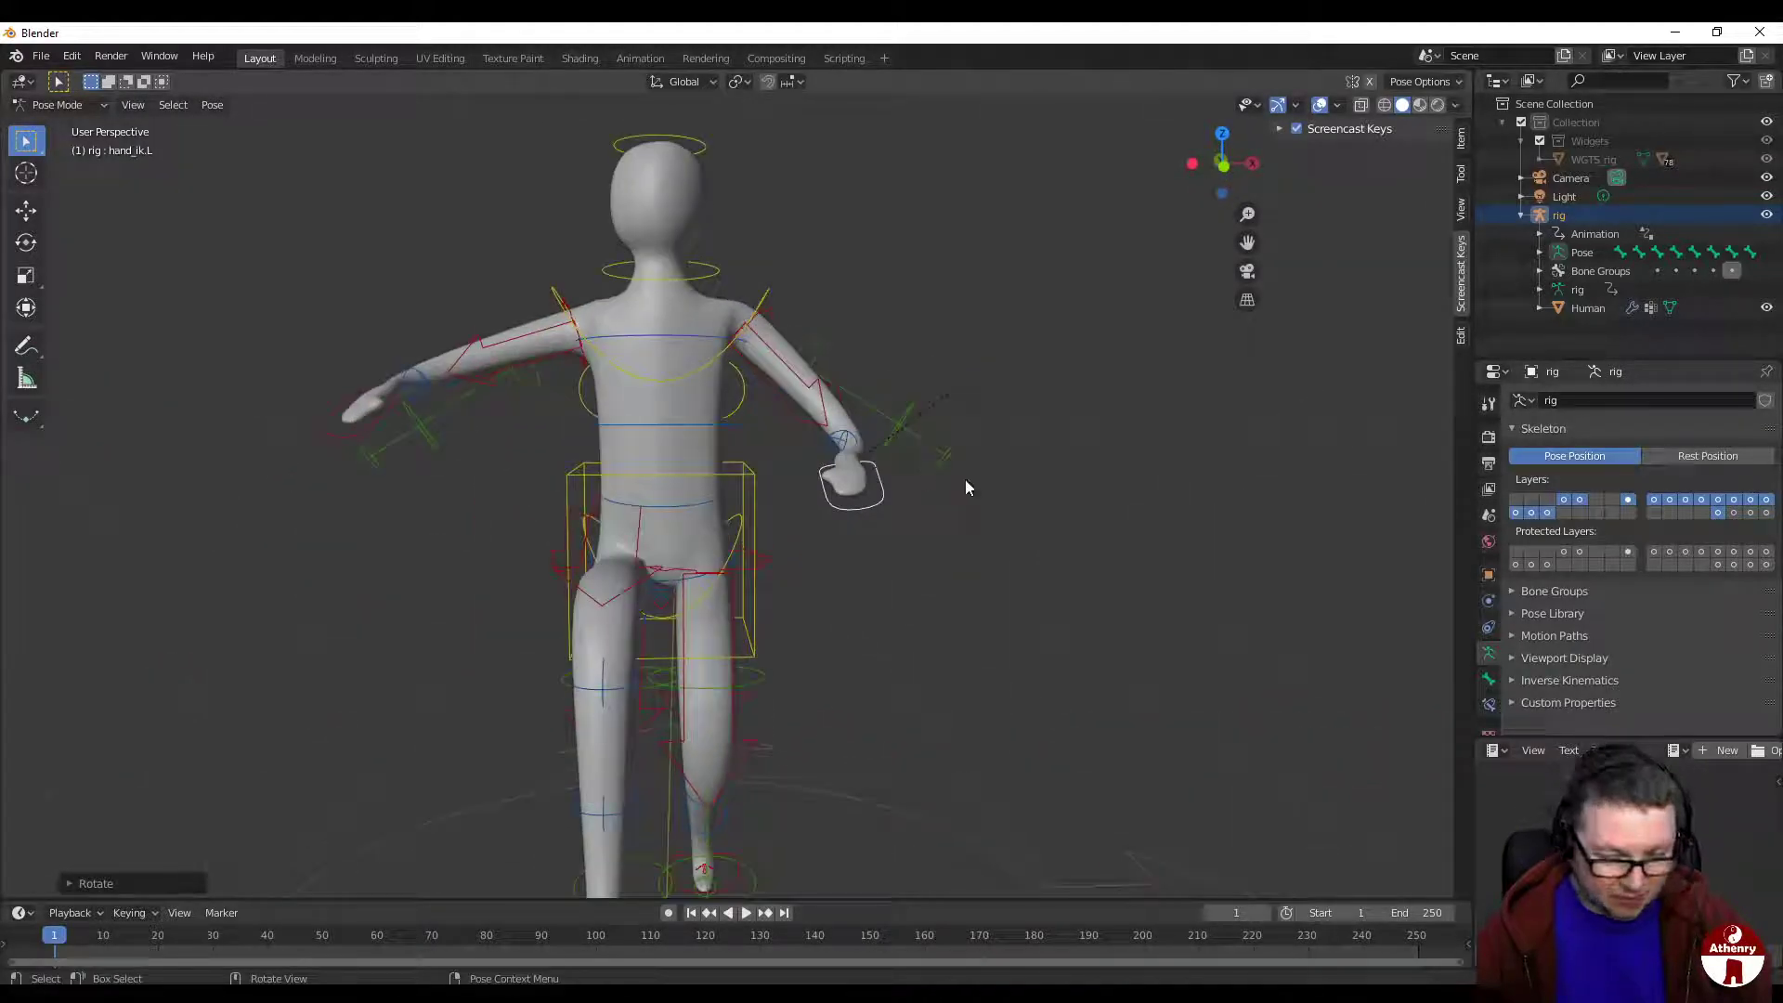
key("r")
left_click(873, 570)
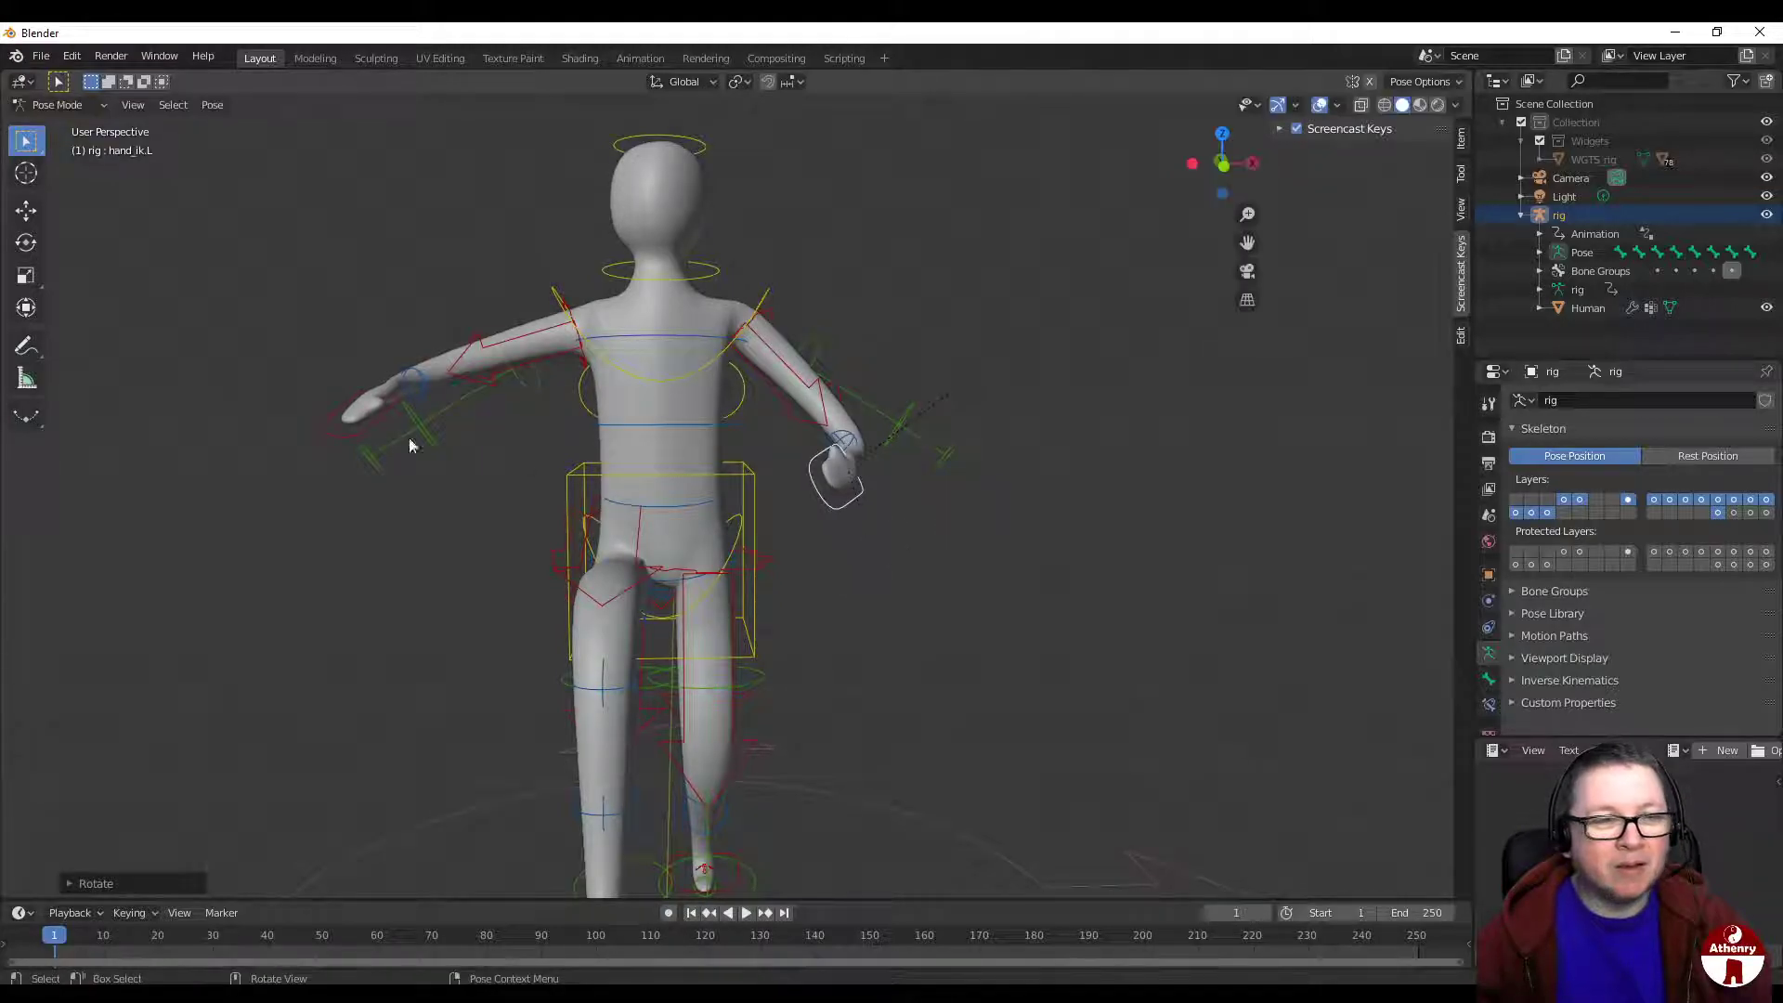
Step: Rotate the right hand IK control freely as seen from the front, tilting the outstretched hand
left_click(369, 420)
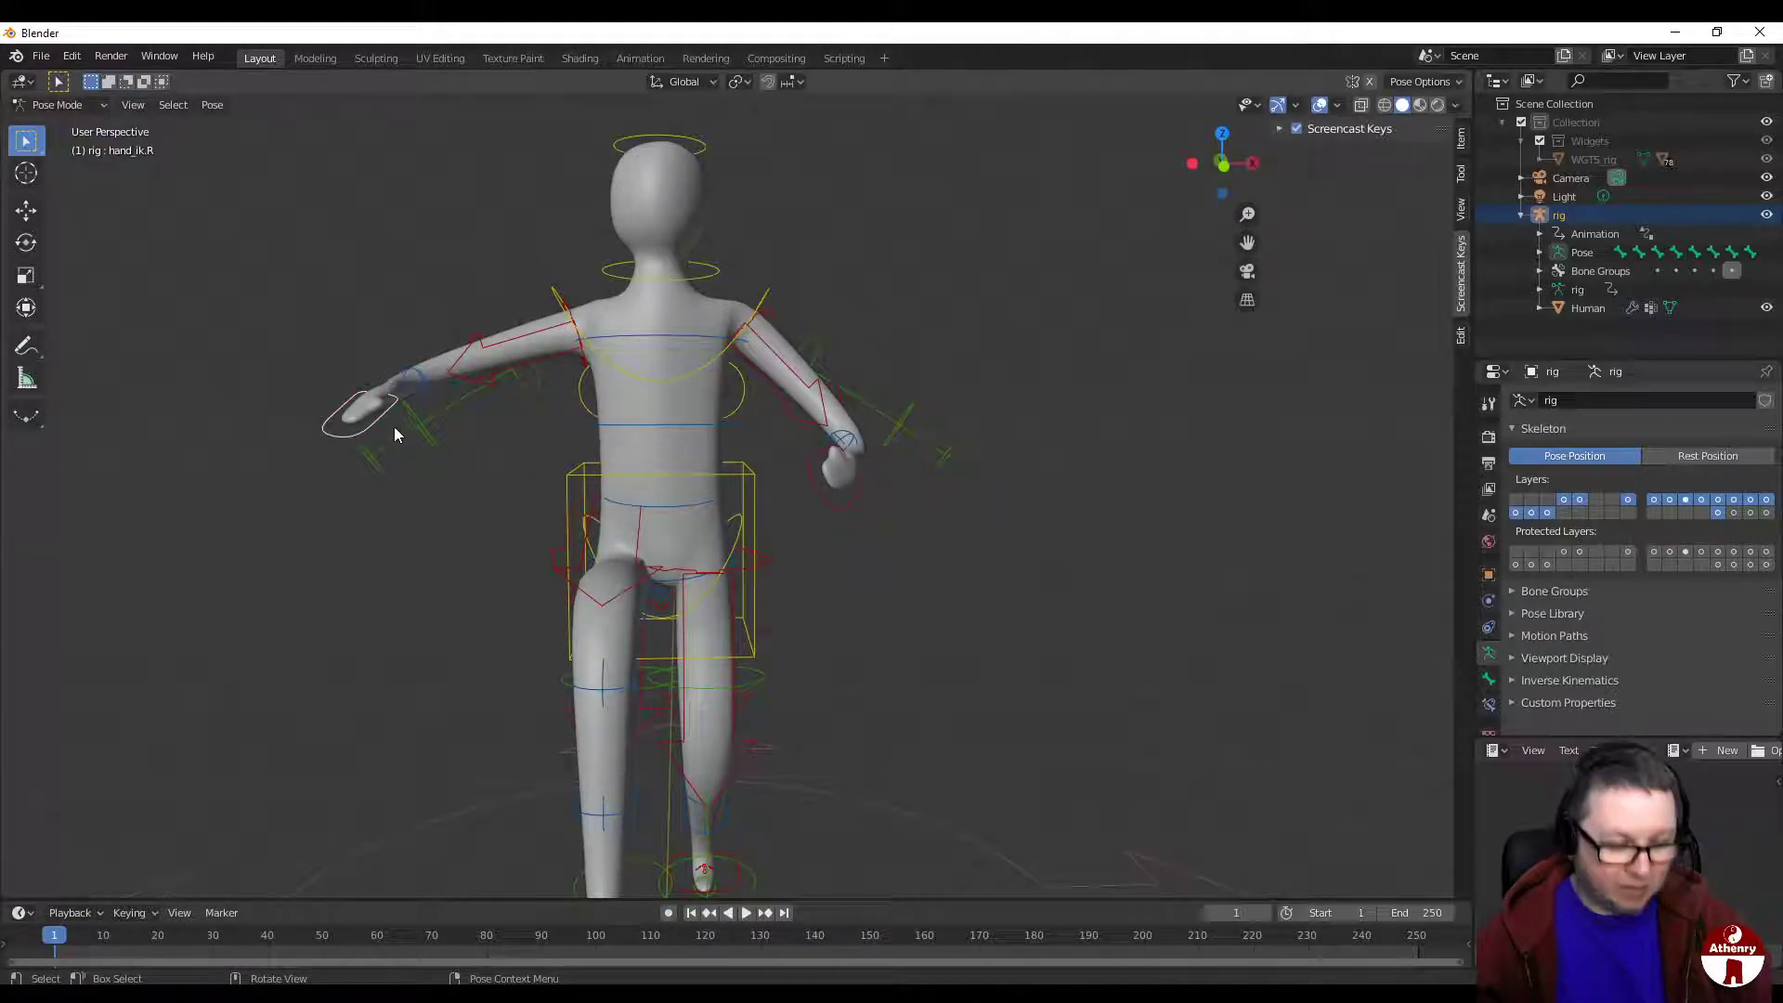
key("r")
left_click(440, 371)
Step: Move the right hand IK control inward and down beside the hip, and rotate it about 103° seen from above
middle_click_drag(440, 370, 406, 434)
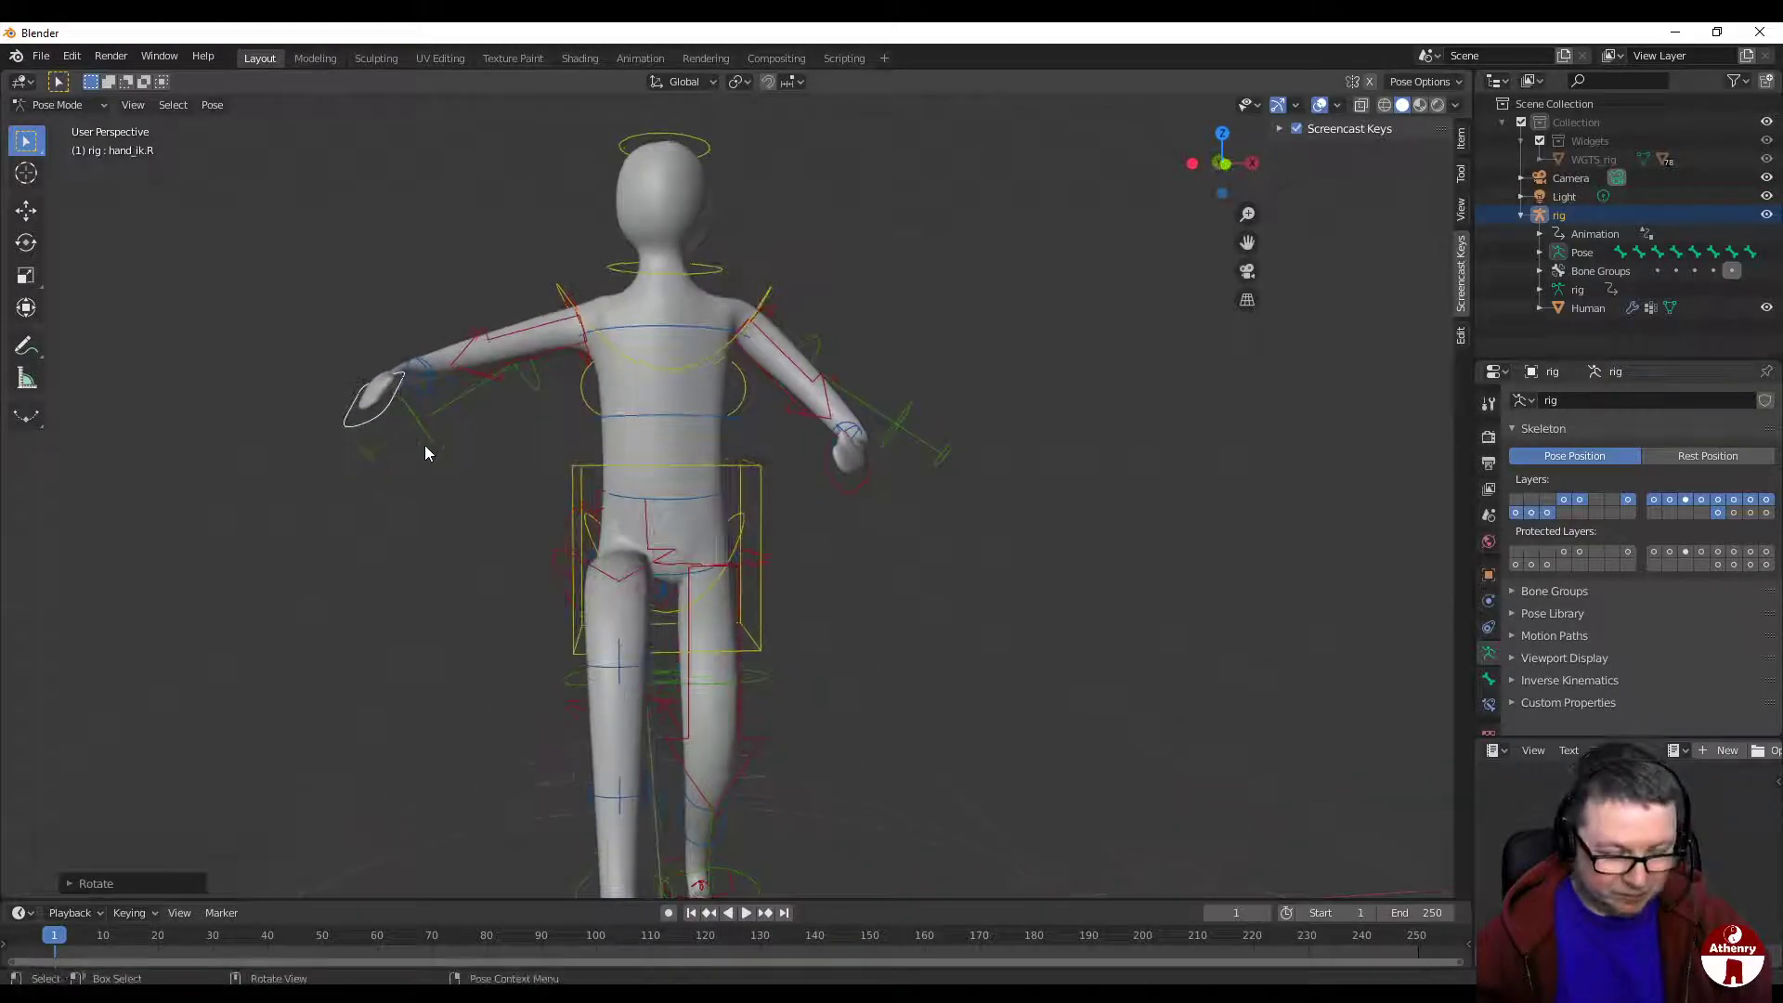
key("g")
left_click(605, 492)
middle_click_drag(622, 489, 601, 655)
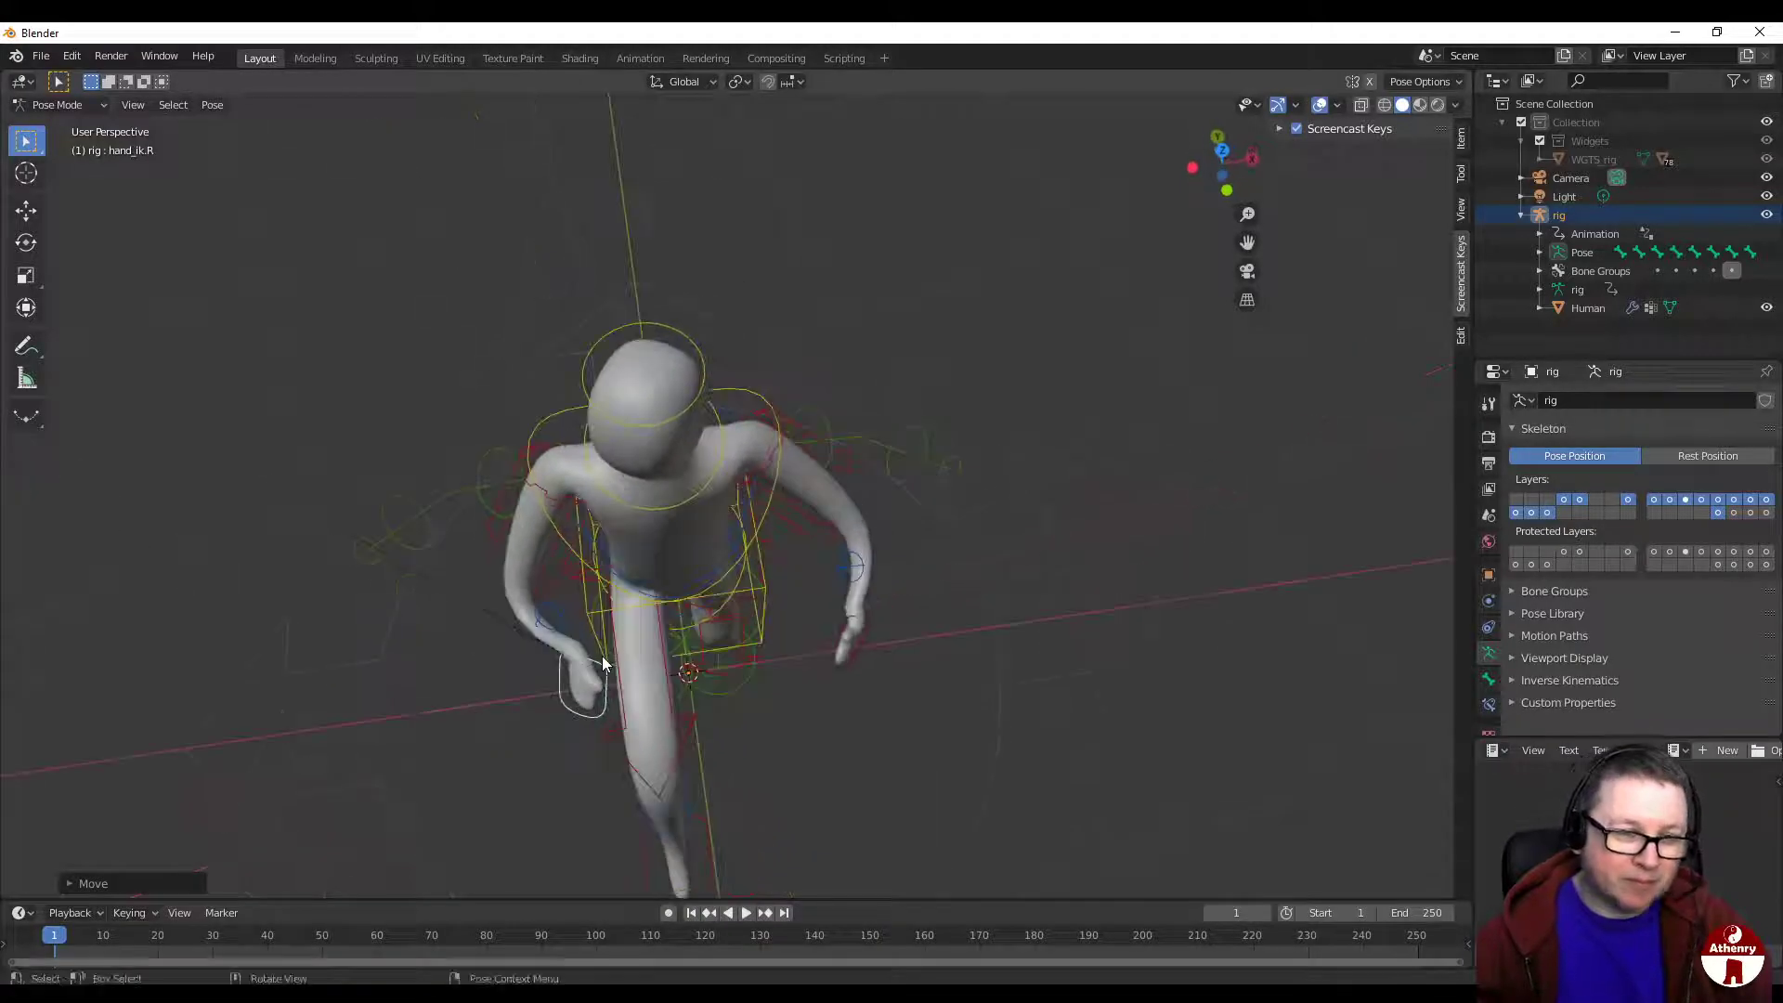
key("r")
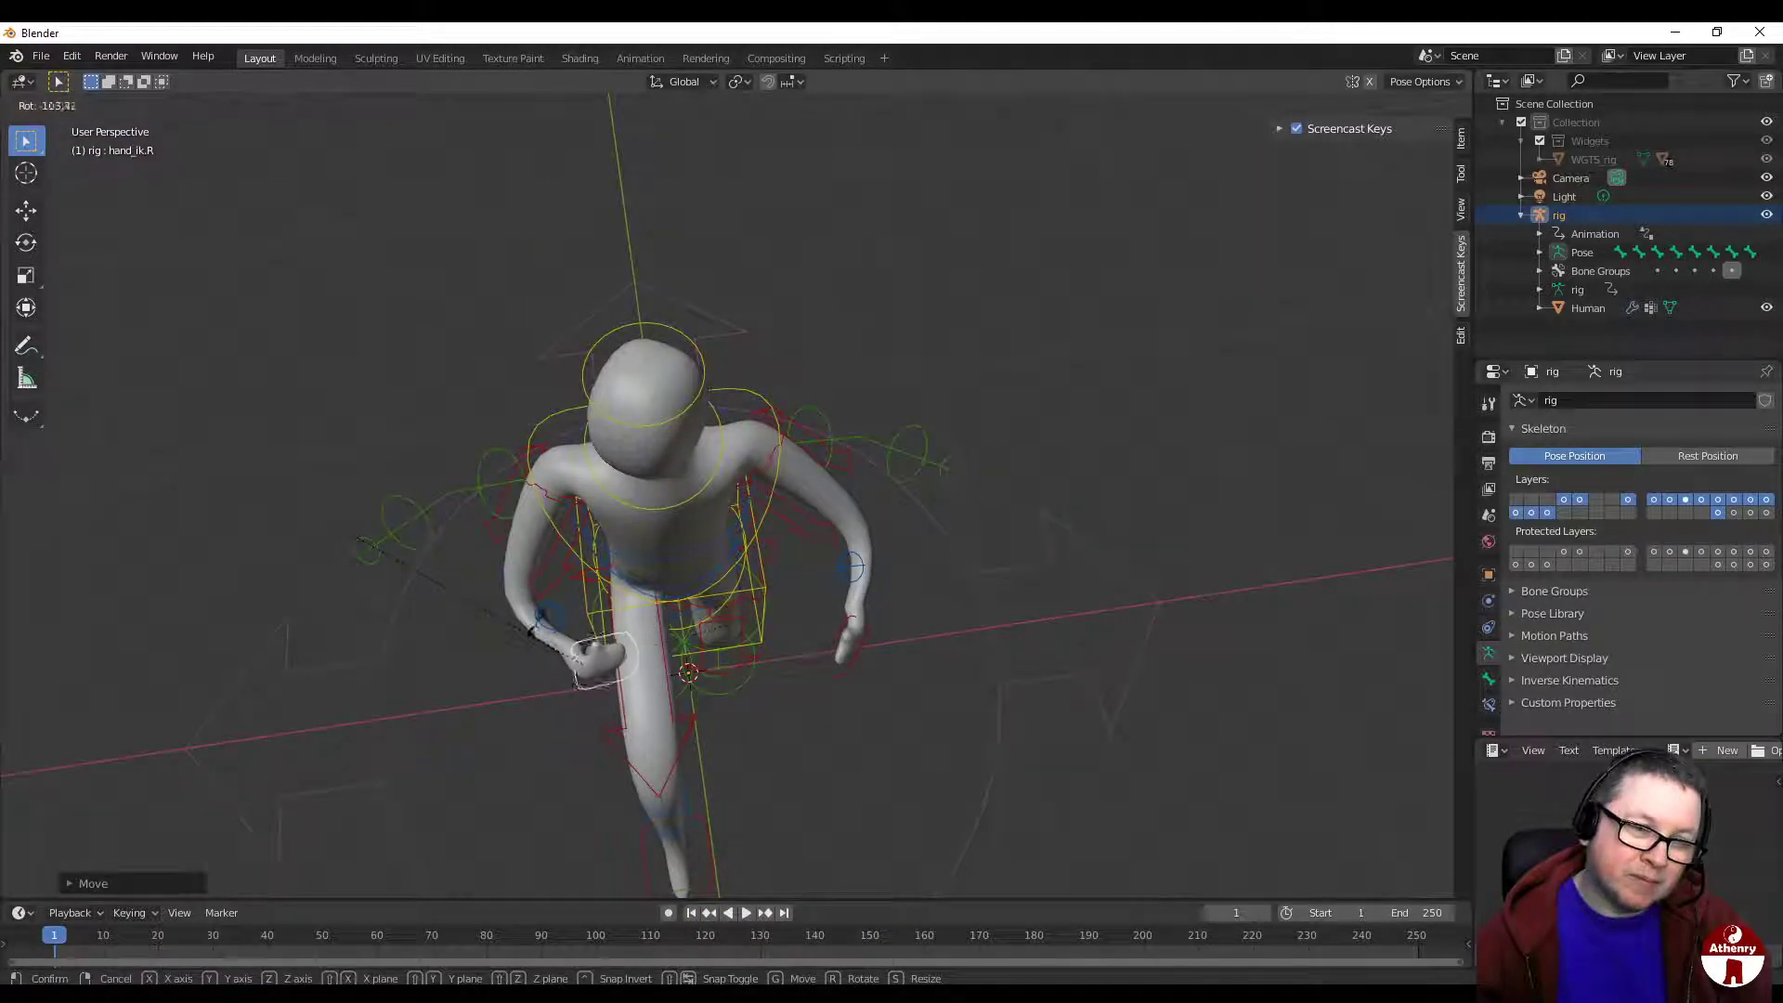
left_click(719, 659)
Step: Rotate the chest control about 9° as seen from the front to tilt the shoulders
middle_click_drag(718, 659, 707, 520)
left_click(719, 375)
key("r")
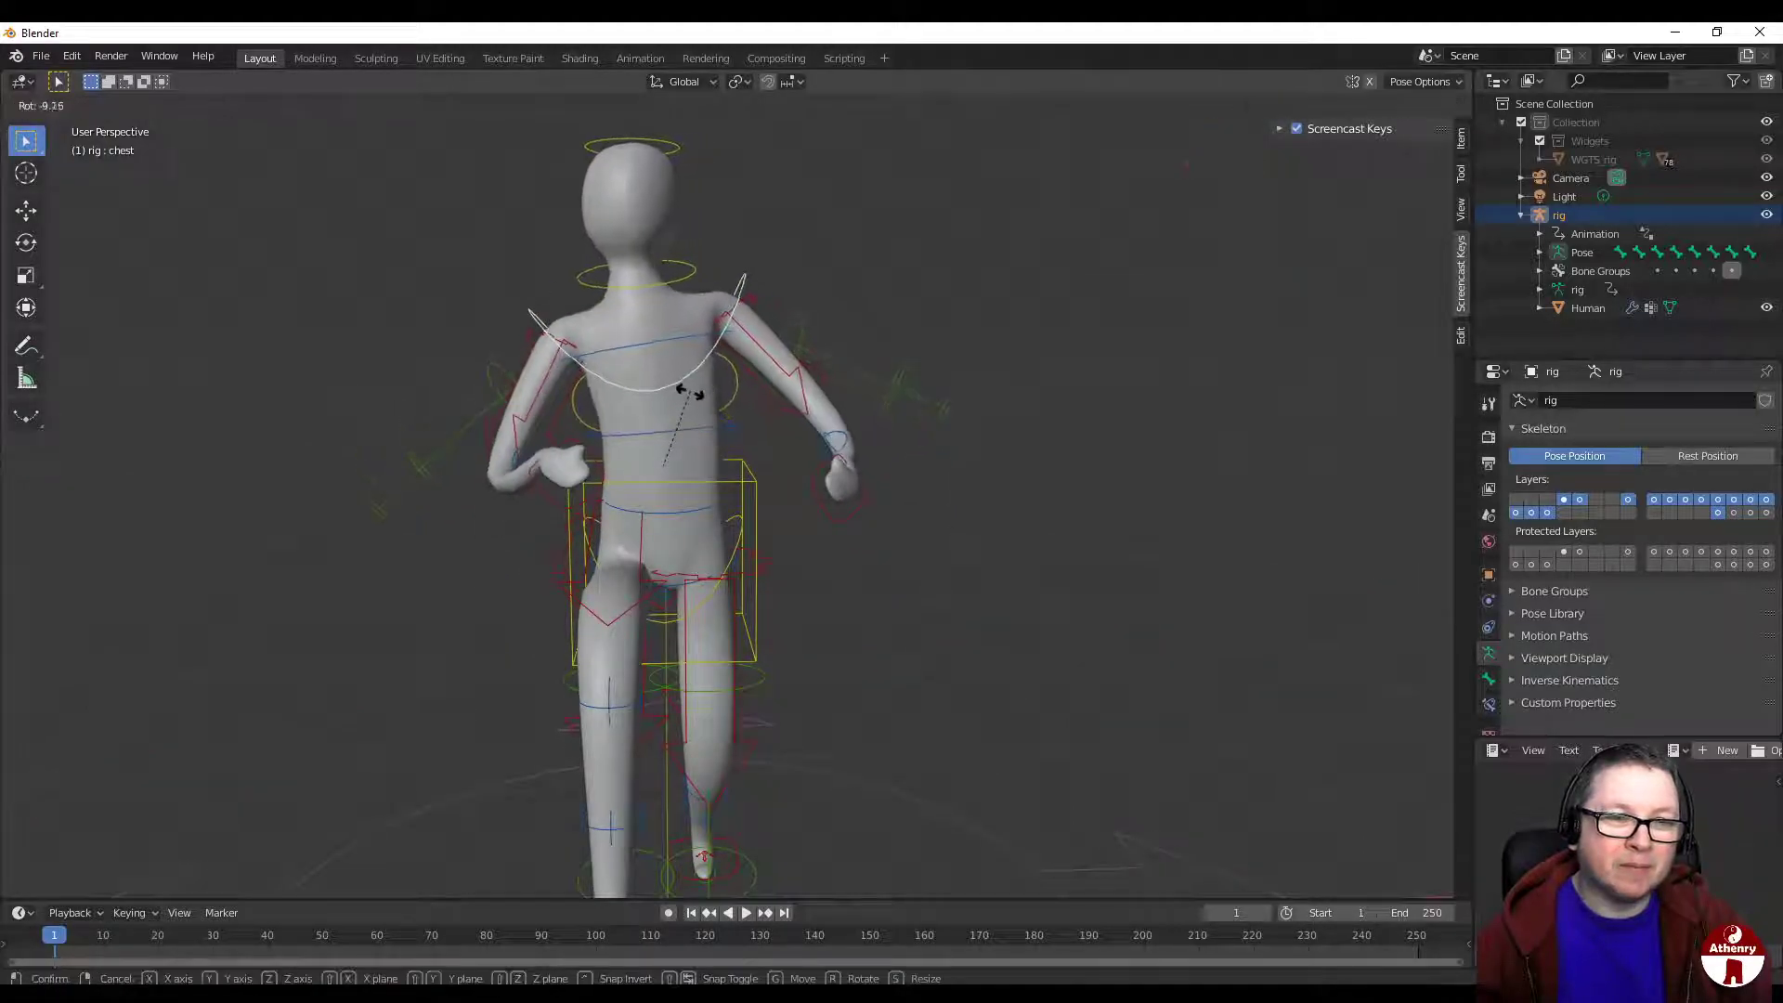
left_click(674, 399)
Step: Rotate the hips control slightly as seen from the figure's side
middle_click_drag(674, 399, 910, 485)
left_click(753, 546)
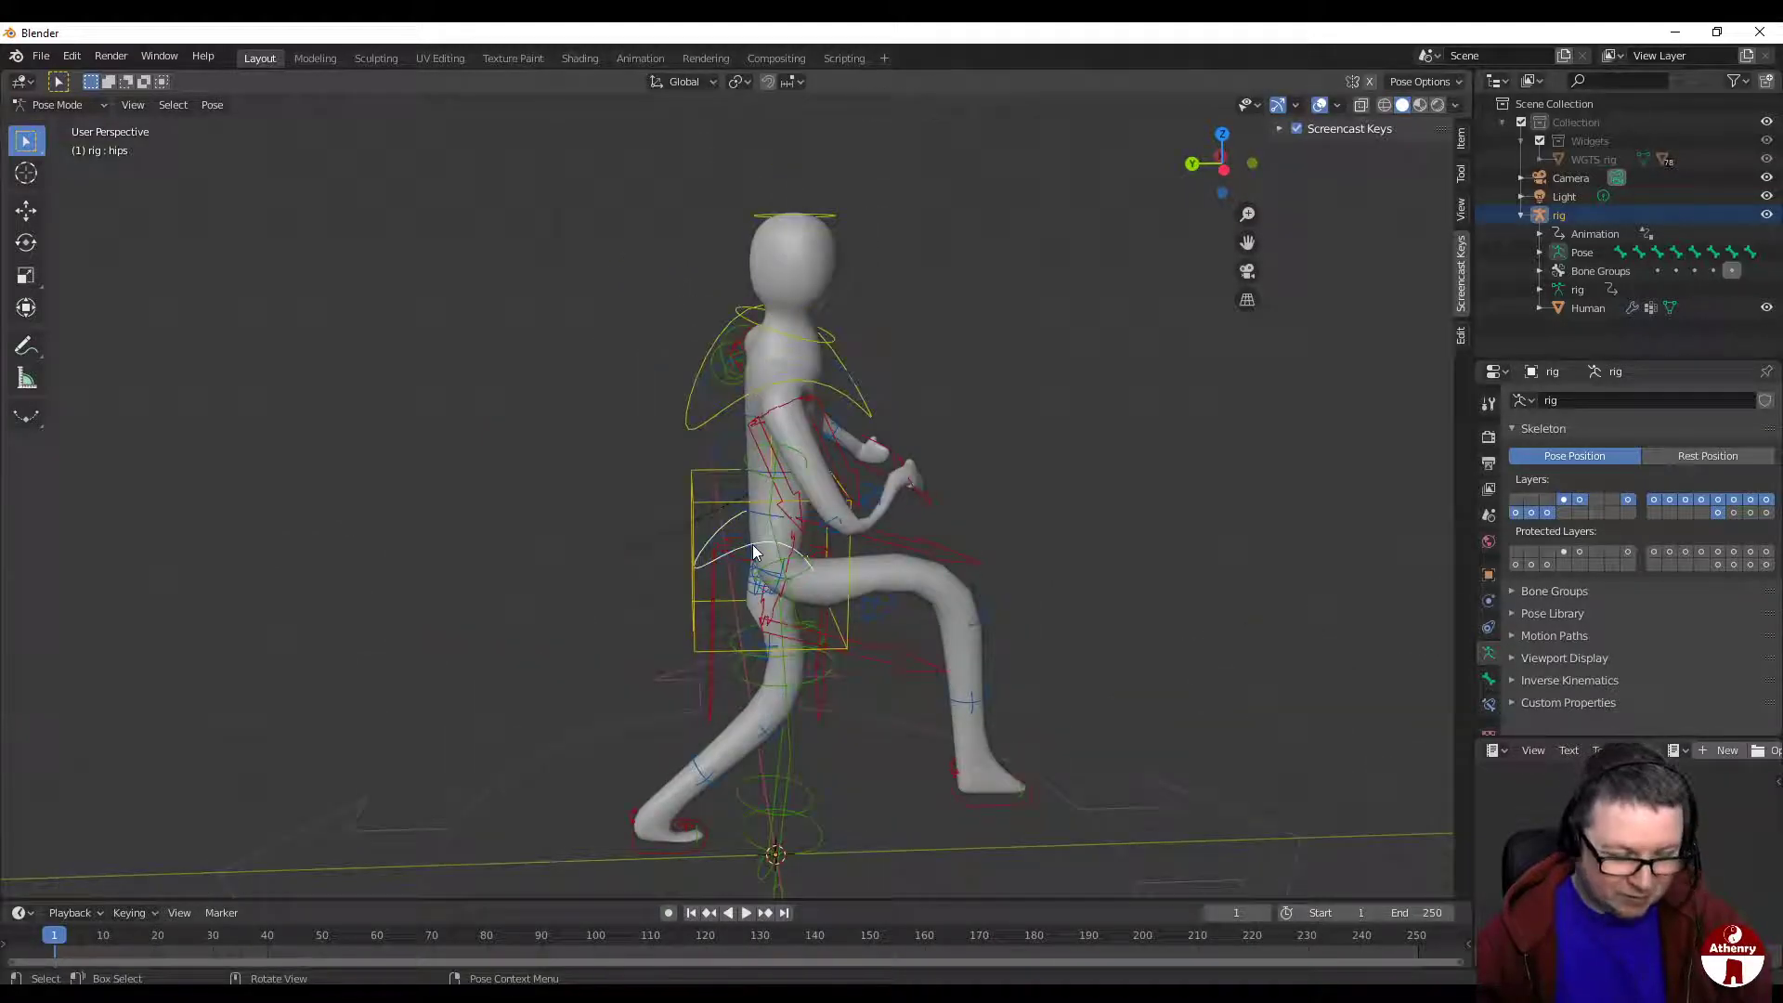
key("r")
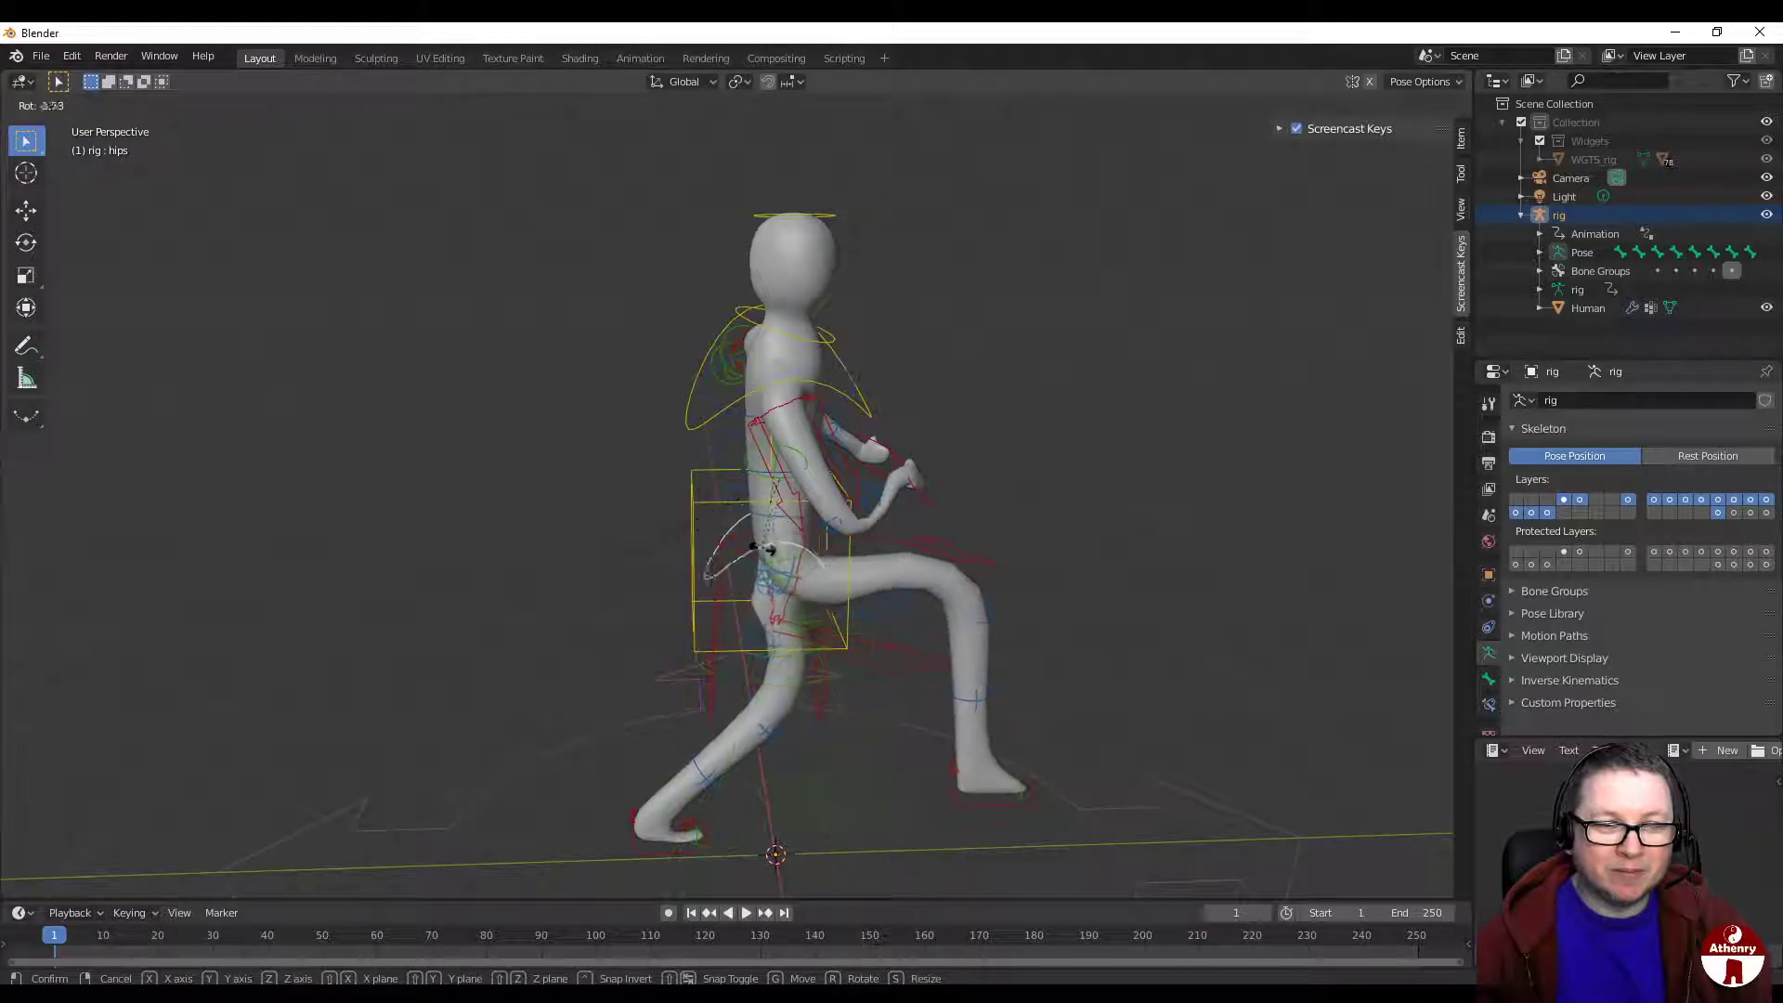
left_click(740, 553)
Step: Examine the finished pose and briefly switch the rig to Edit Mode and back to compare it with the rest shape
middle_click_drag(1088, 514, 995, 509)
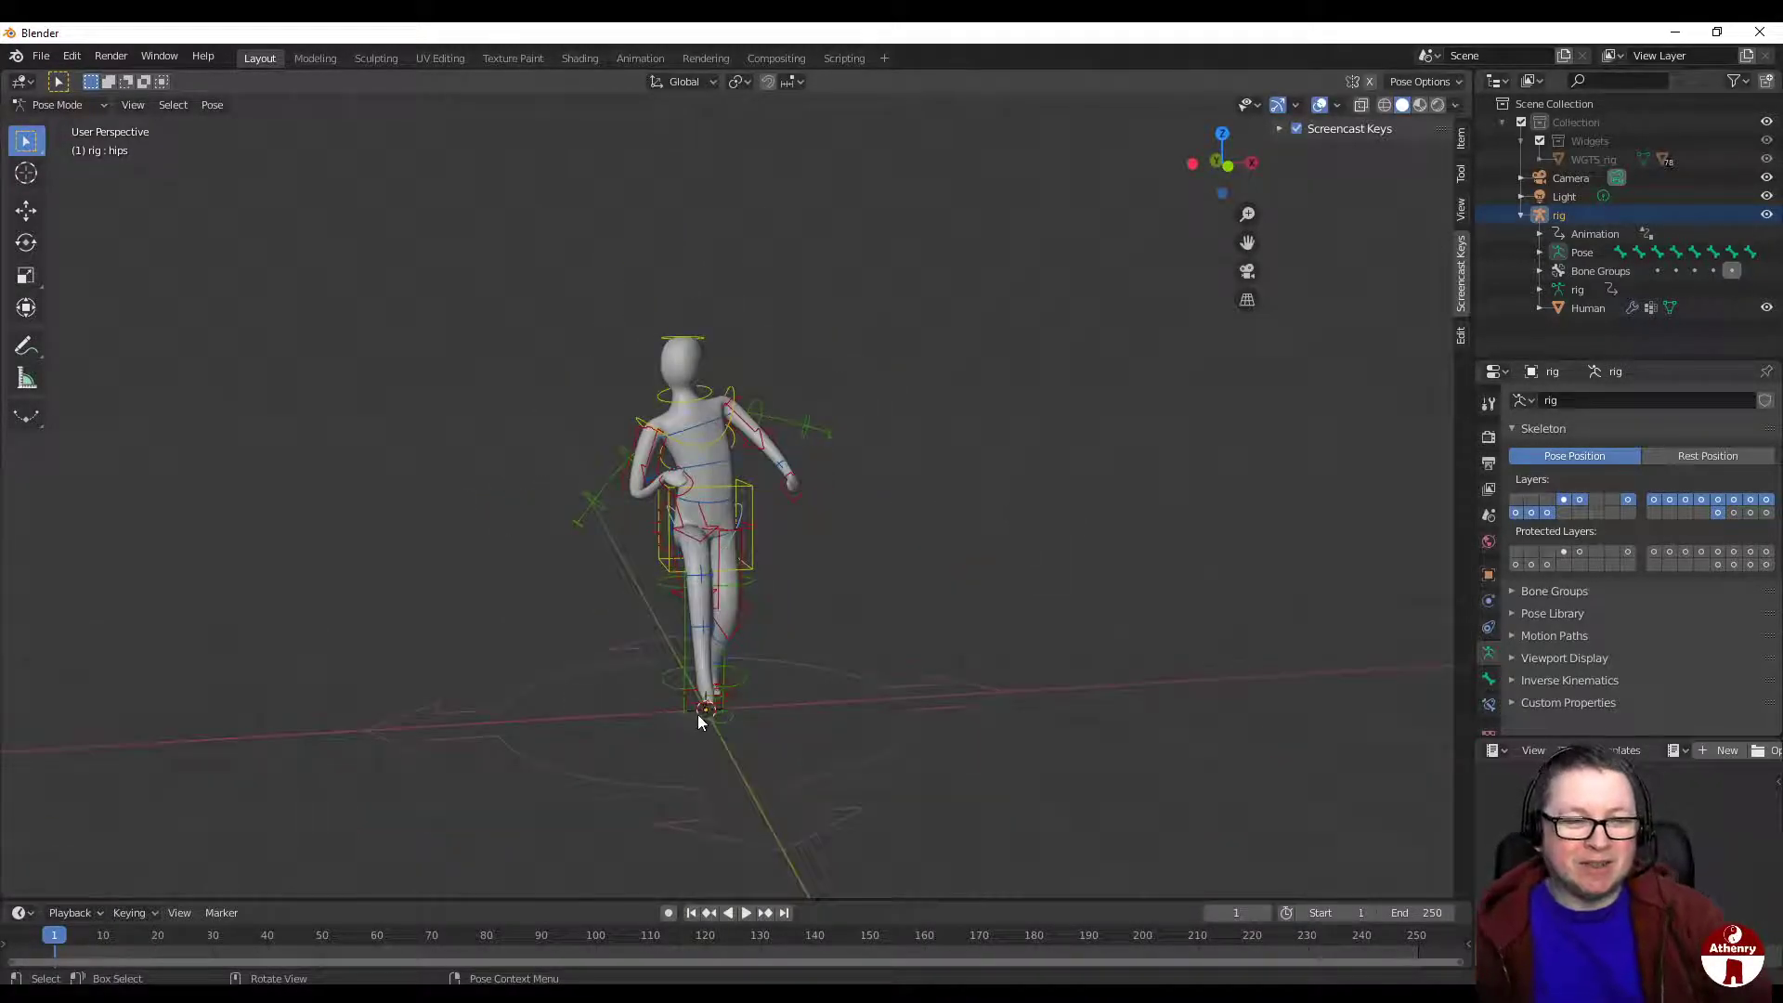
middle_click_drag(713, 675, 833, 650)
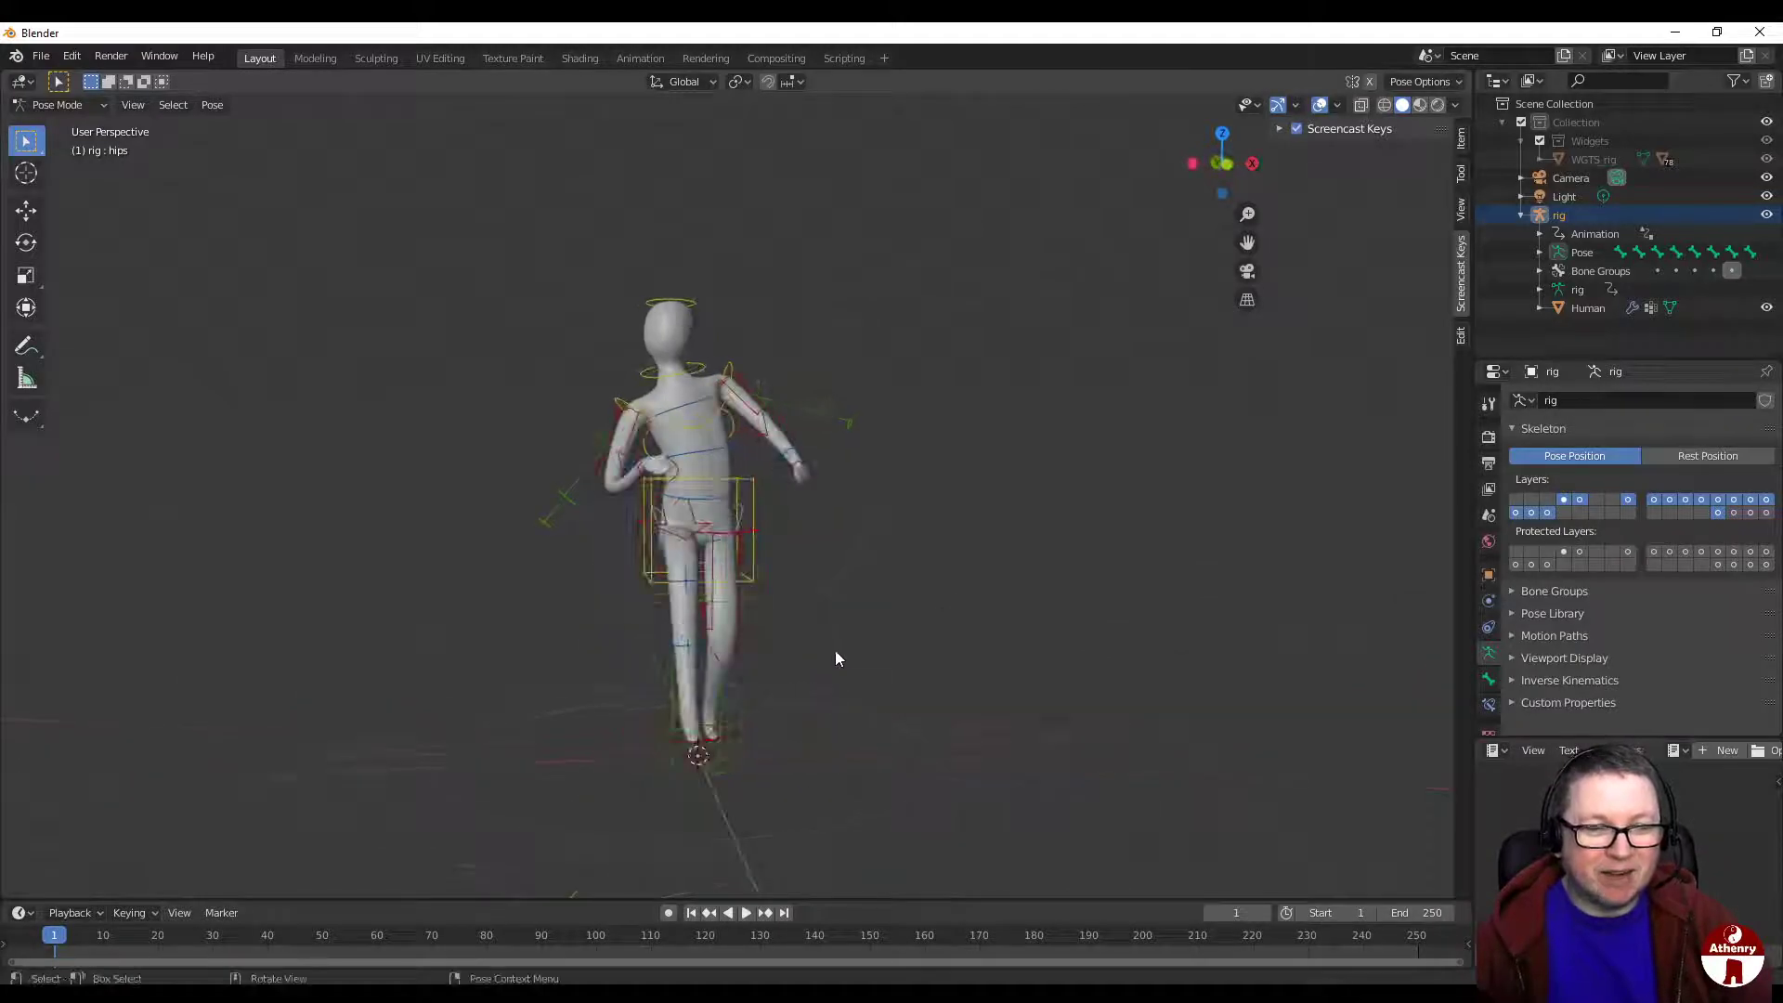
key("Tab")
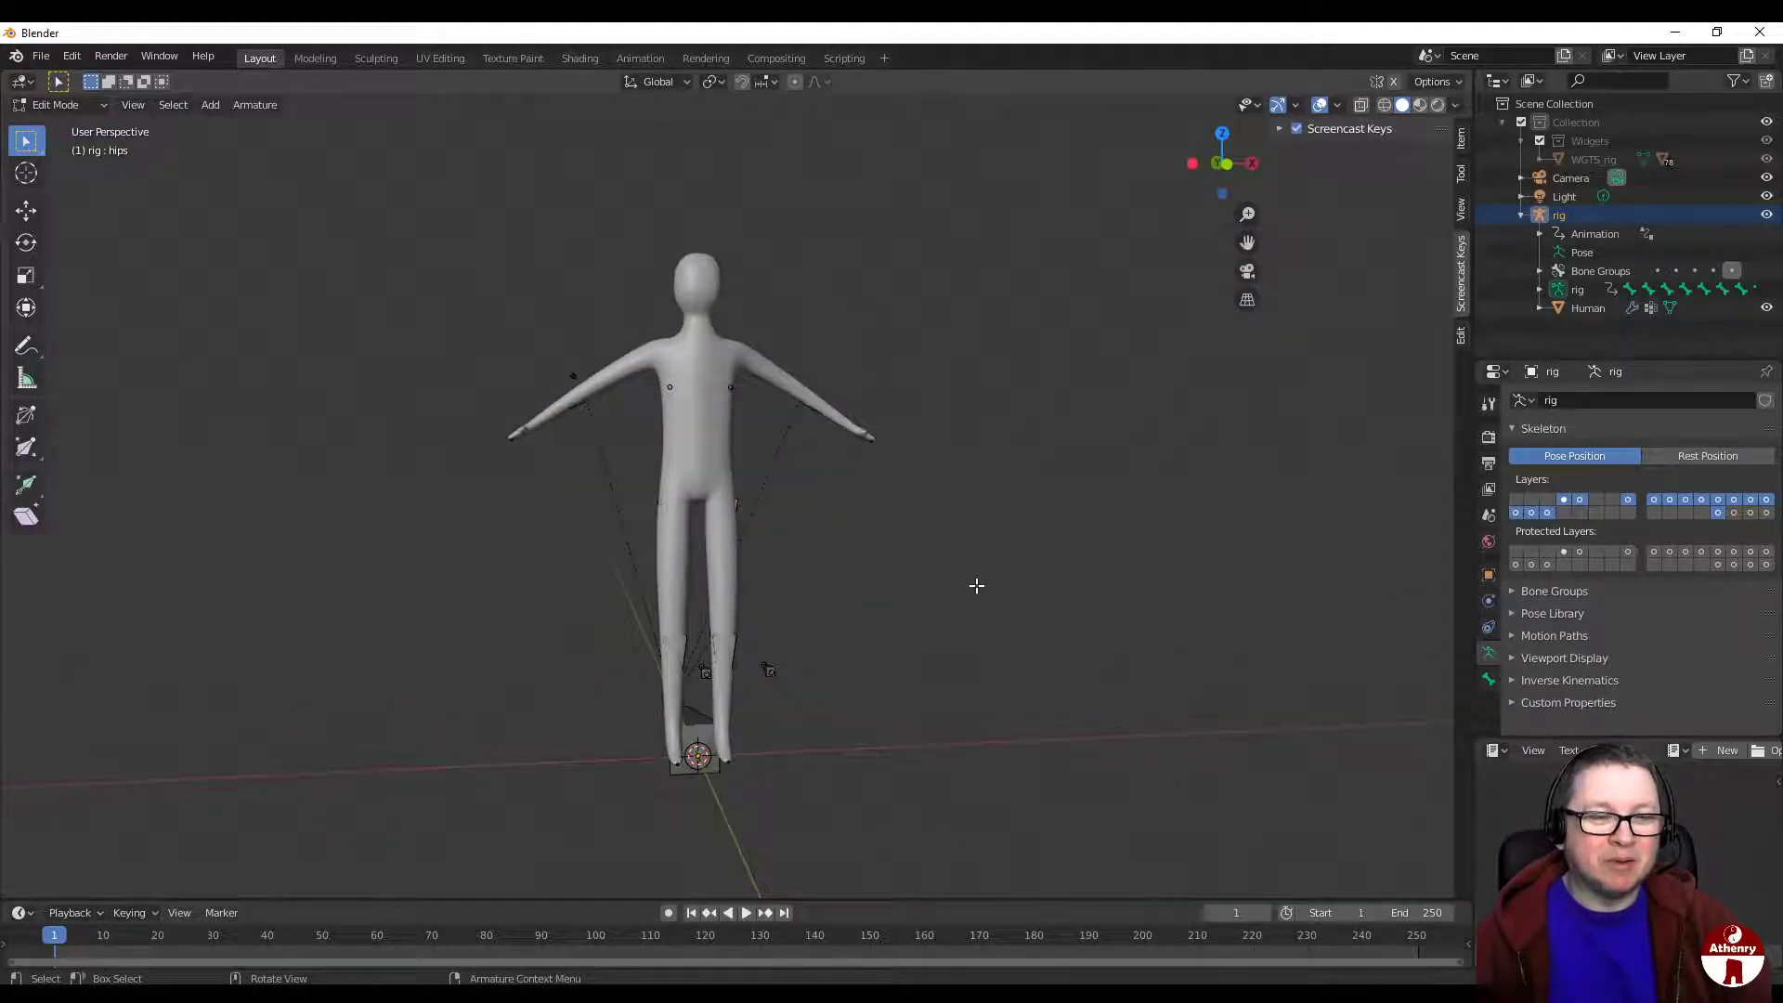
key("Tab")
Step: Switch the rig to Object Mode and deselect everything to view the posed figure
left_click(93, 104)
left_click(56, 124)
left_click(912, 372)
middle_click_drag(913, 461, 860, 490)
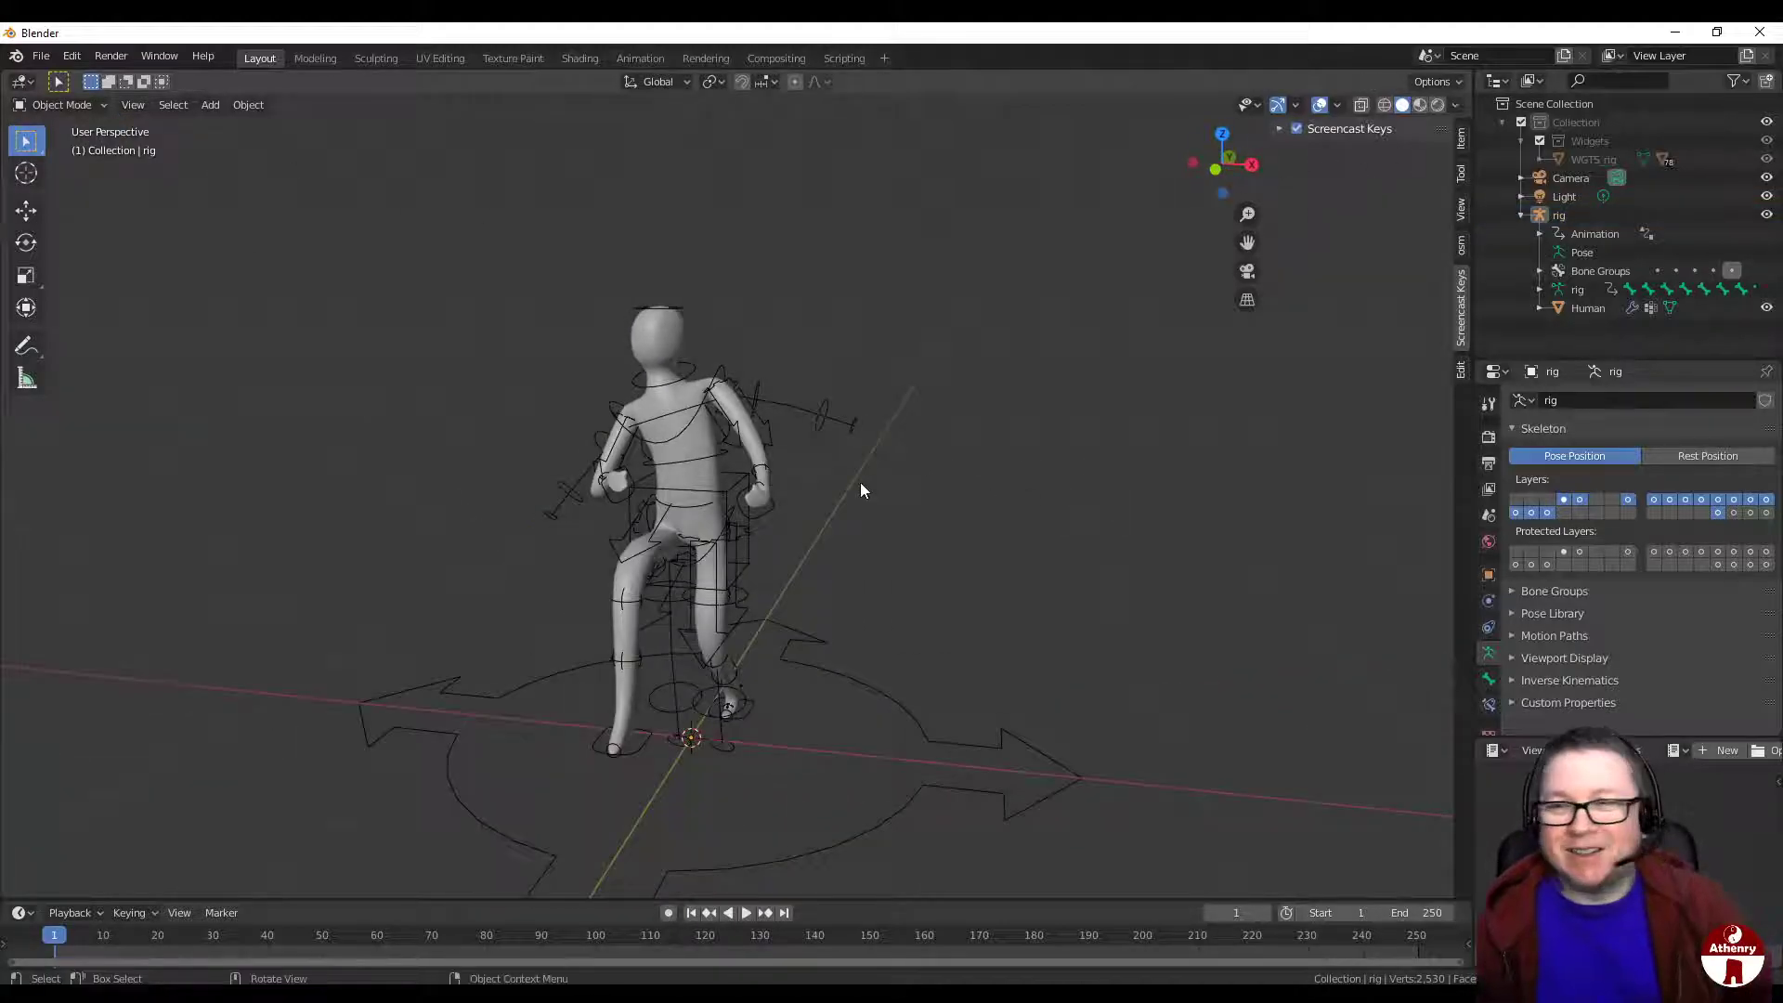